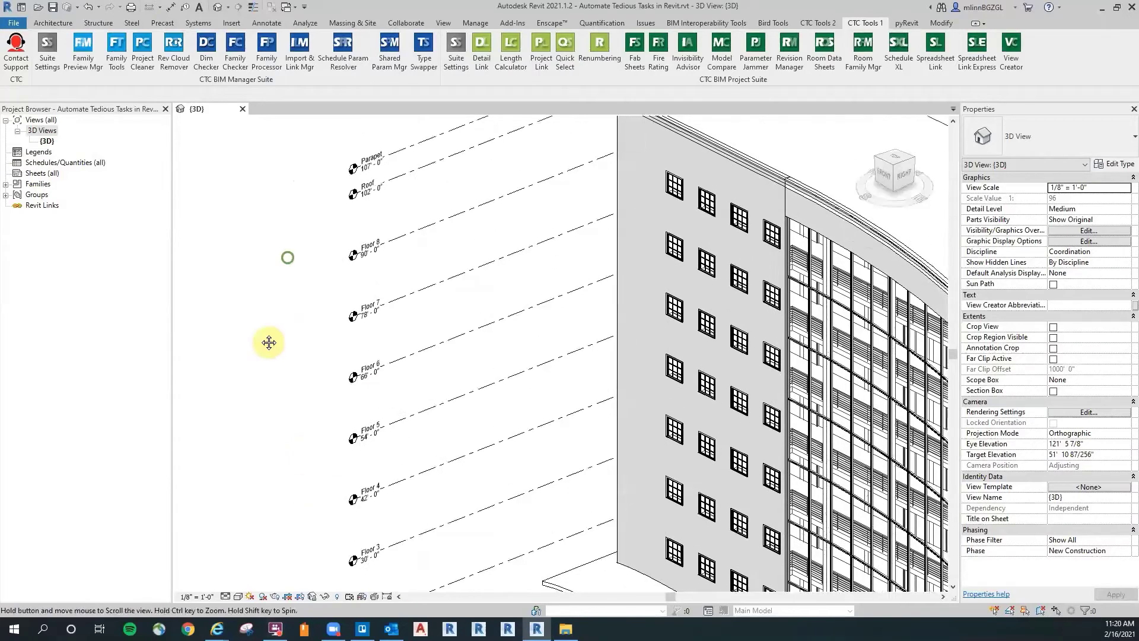
Step: Start View Creator and include levels Floor 1 through Floor 8 for new plan and ceiling views
scroll(295, 209, "up", 1)
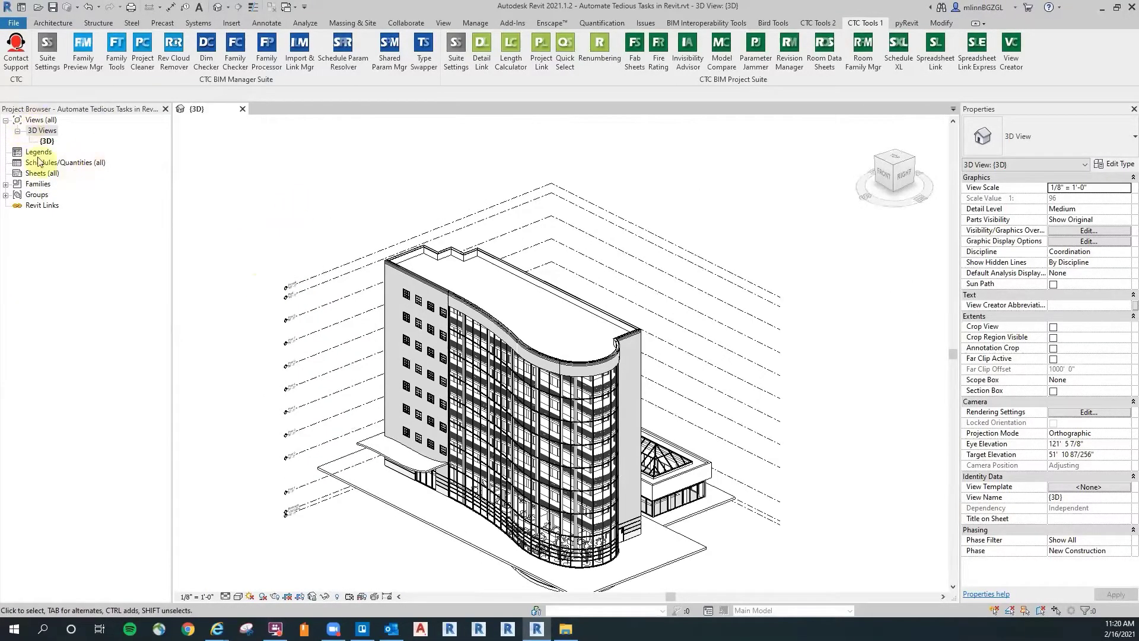
left_click(282, 164)
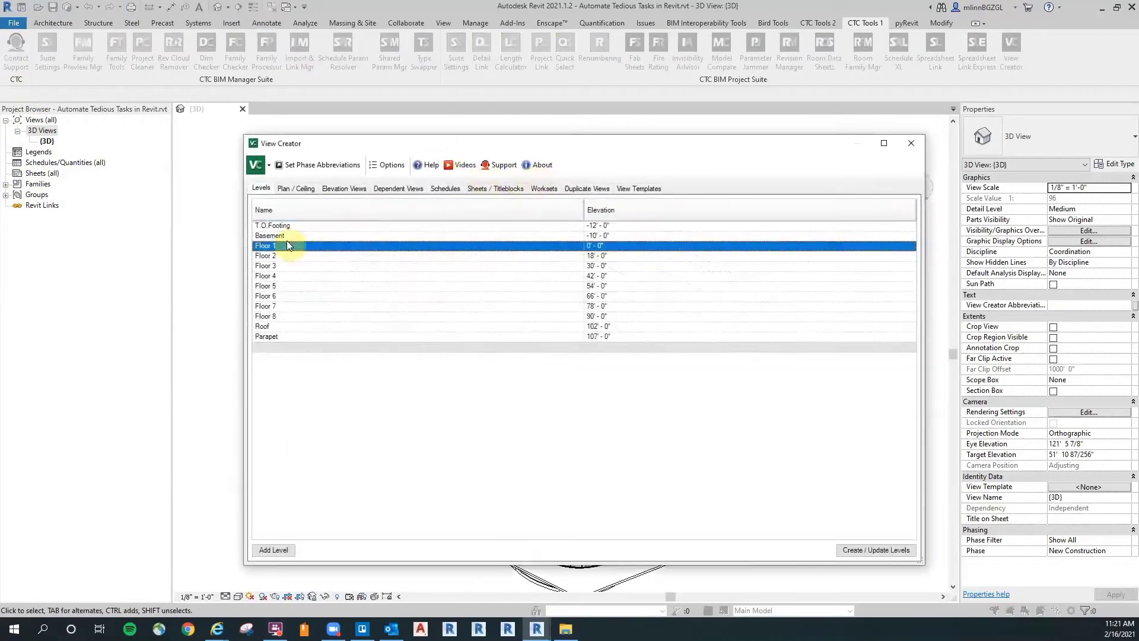
left_click(299, 189)
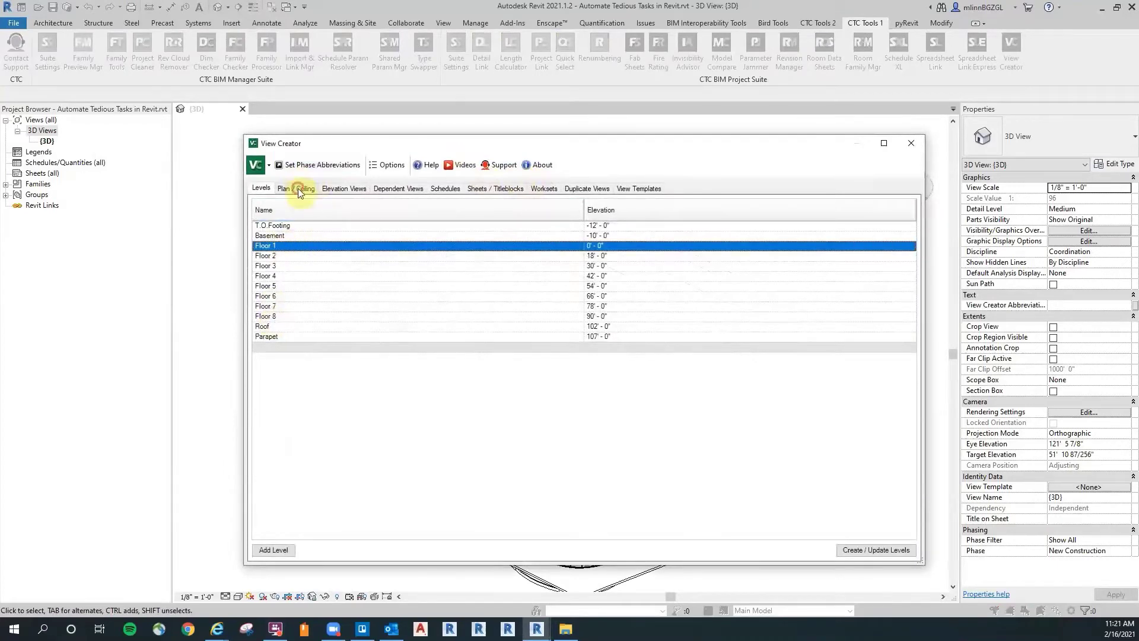
left_click(267, 263)
left_click(267, 273)
left_click(267, 283)
left_click(267, 293)
left_click(267, 303)
left_click(267, 313)
left_click(267, 323)
left_click(267, 333)
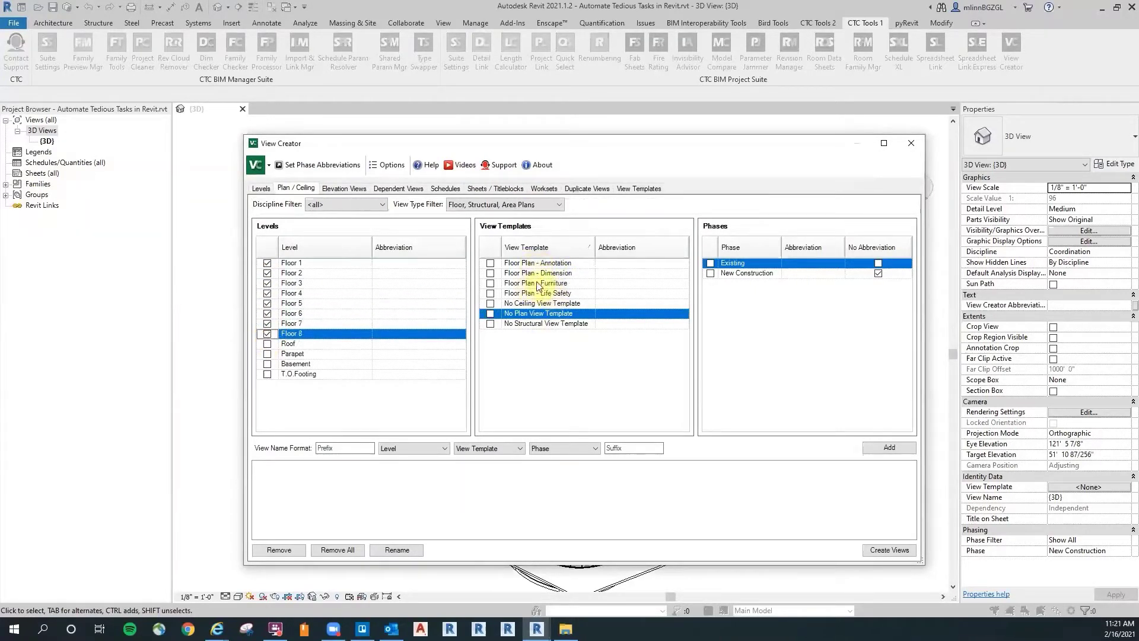
Step: Queue floor plans using the Annotation, Dimension, Furniture and Life Safety view templates in the New Construction phase
left_click(490, 263)
left_click(490, 273)
left_click(490, 283)
left_click(490, 293)
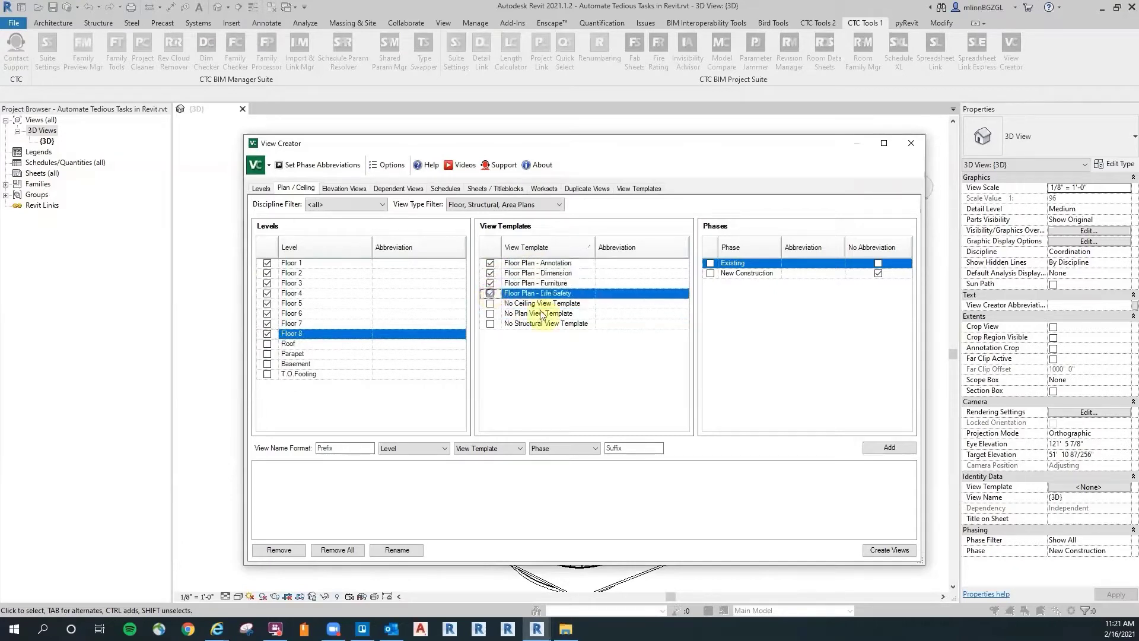
left_click(710, 274)
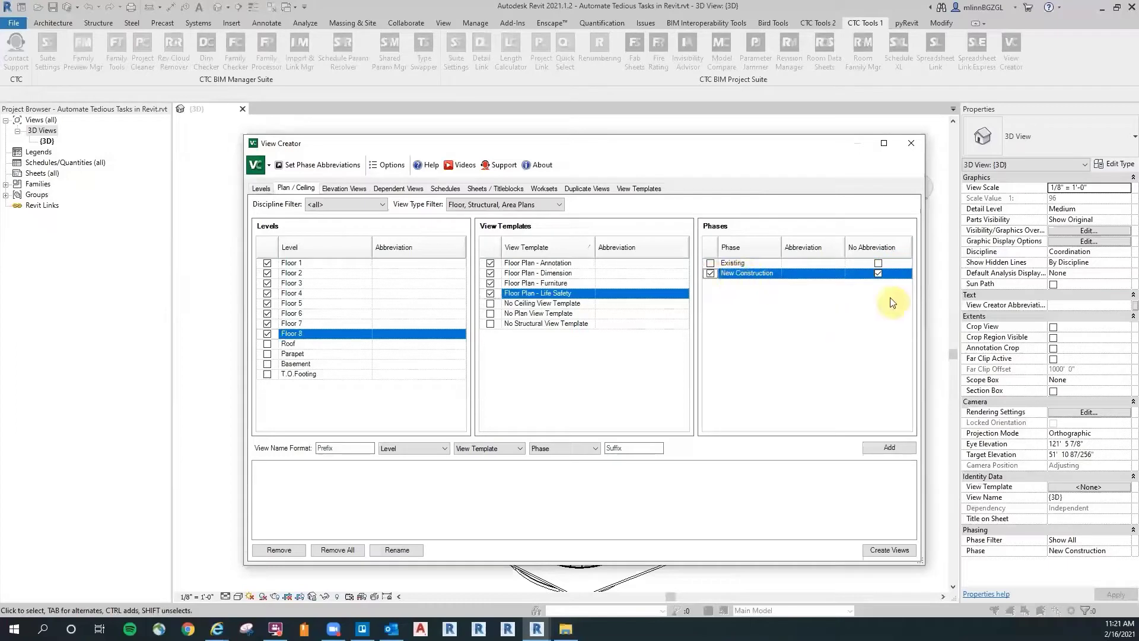
left_click(890, 446)
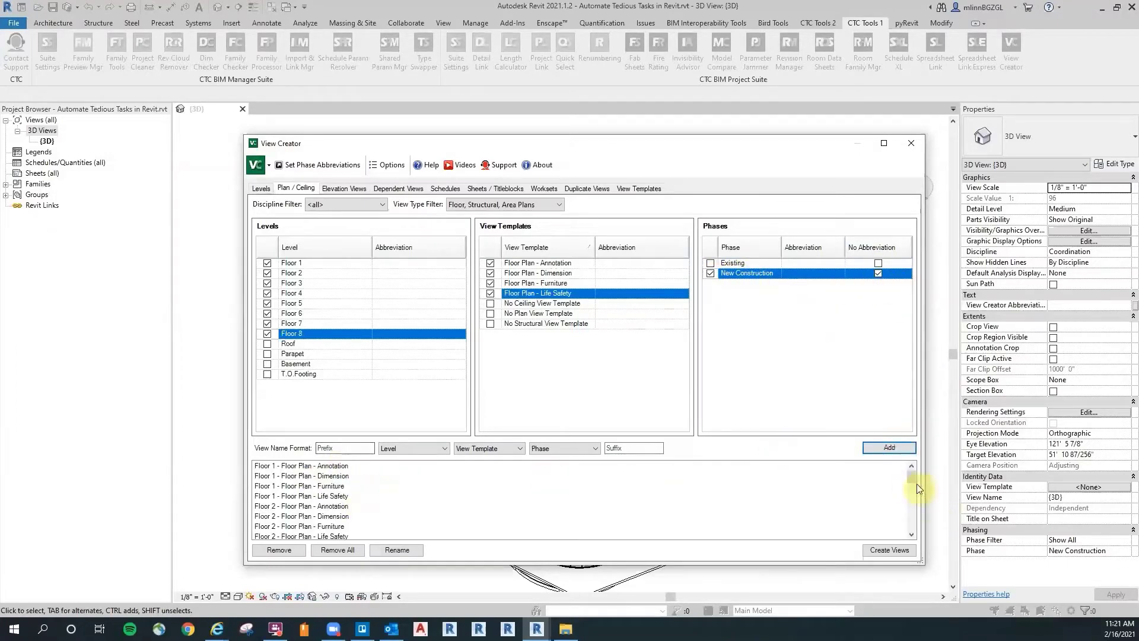
left_click_drag(916, 475, 914, 536)
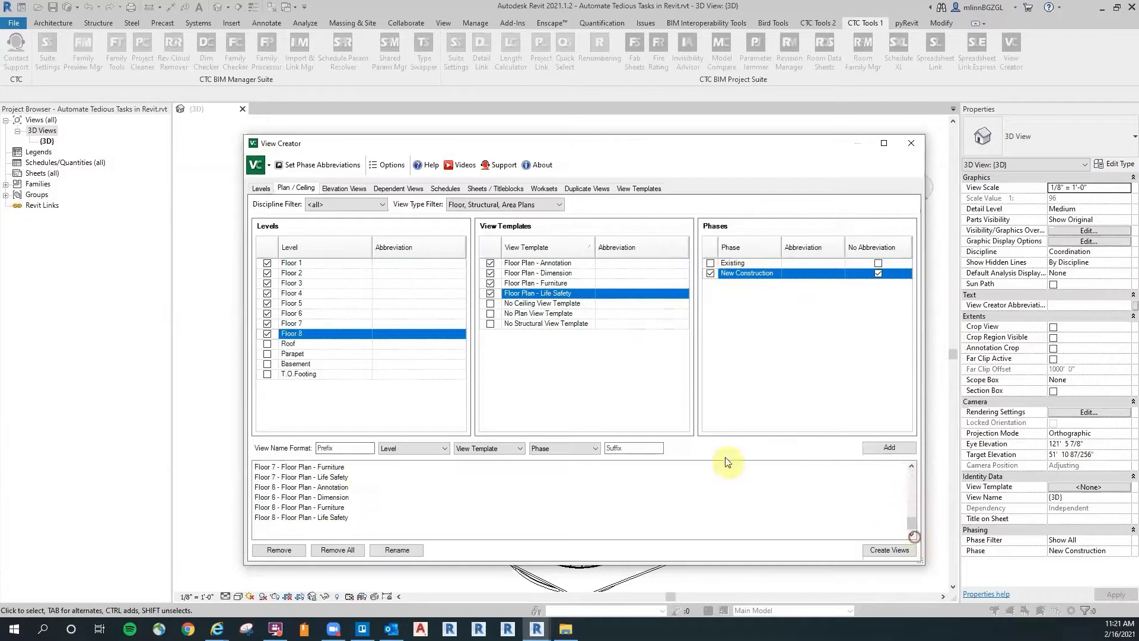
Step: Filter the view templates to Ceiling Plans and add Ceiling Plan views for the chosen floors to the queue
left_click(490, 209)
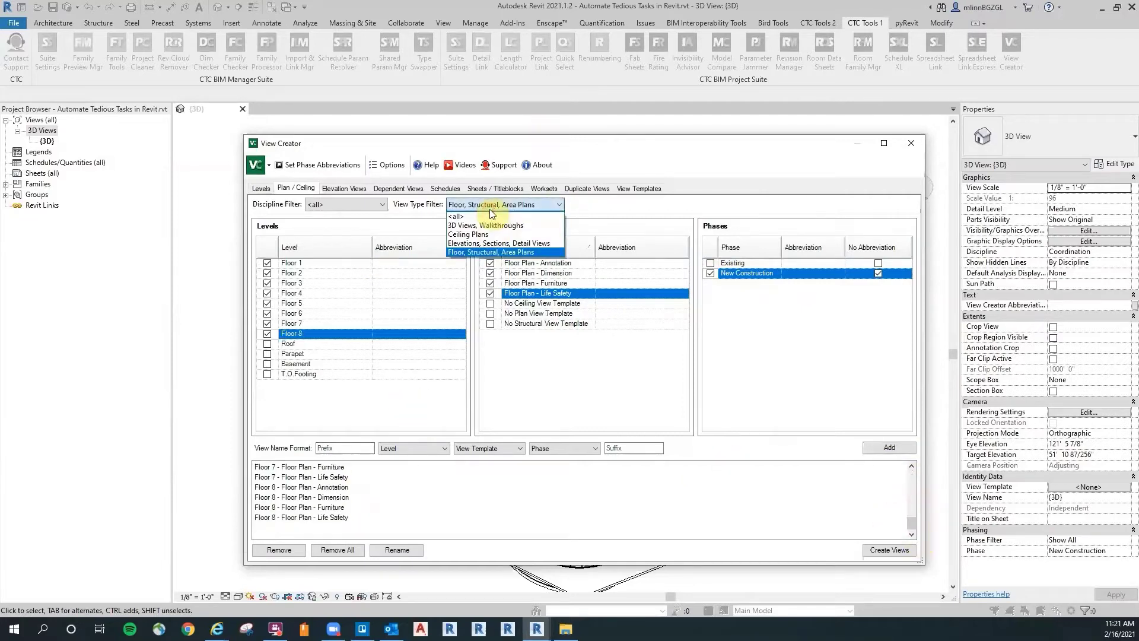
left_click(482, 235)
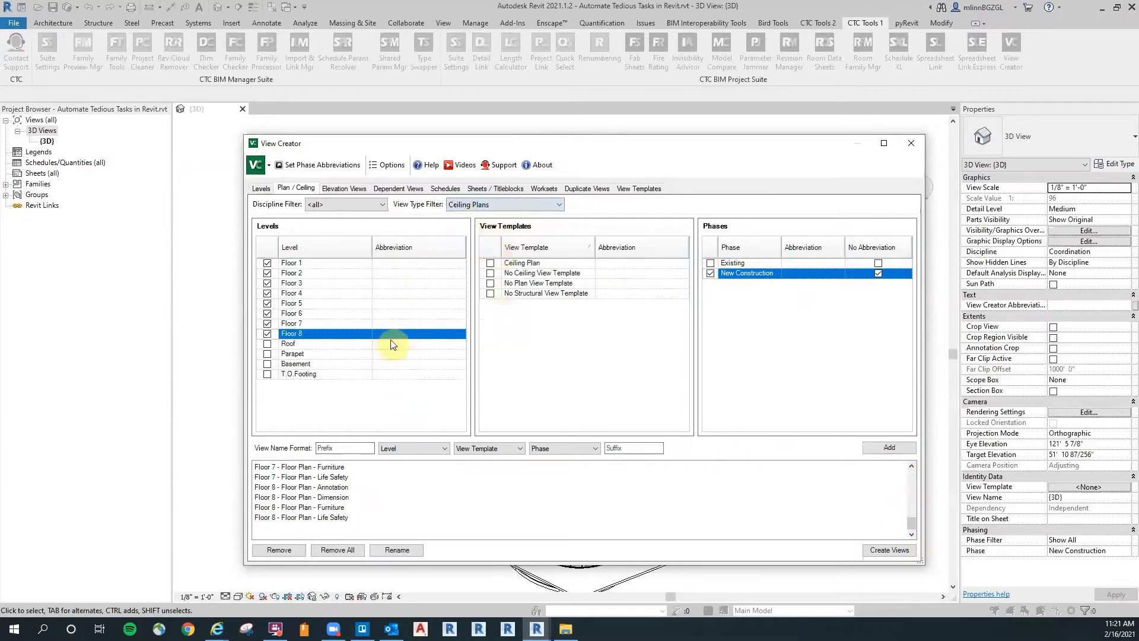
left_click(490, 262)
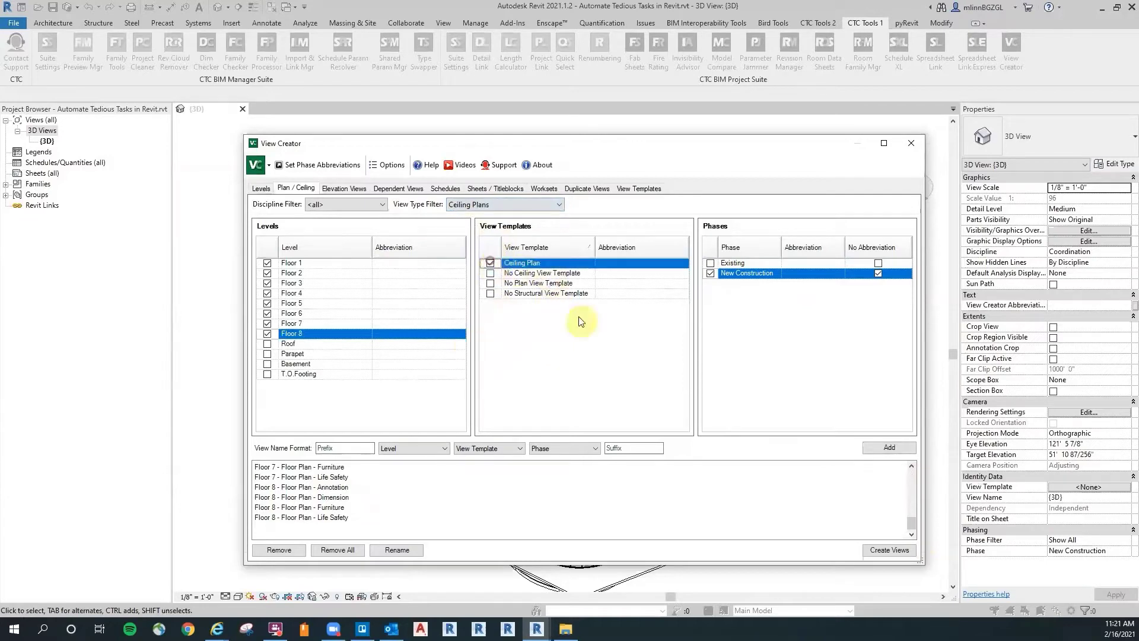
left_click(888, 450)
mouse_move(914, 514)
left_mouse_down()
mouse_move(914, 528)
mouse_move(916, 514)
left_mouse_up()
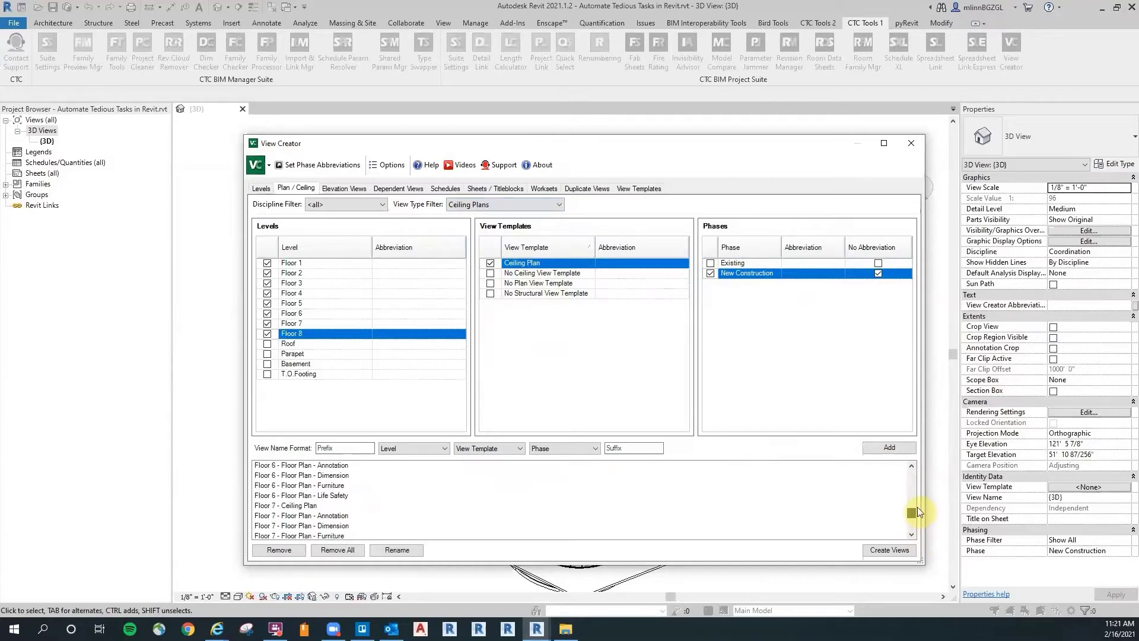
left_click_drag(917, 508, 920, 446)
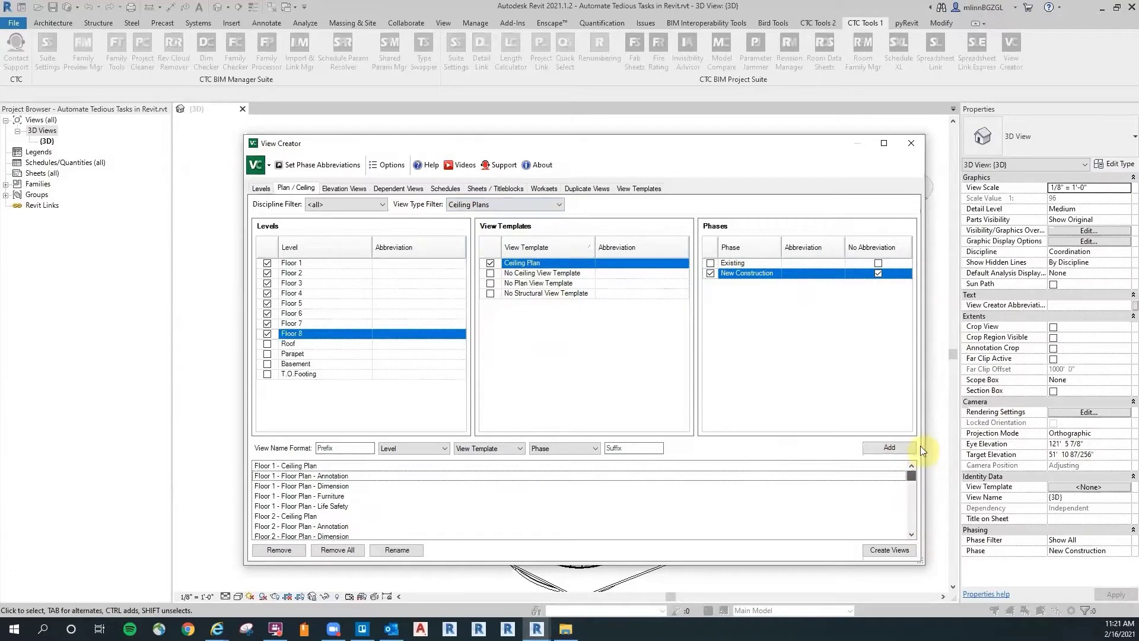
Step: Create all the queued plan views and close View Creator
left_click(895, 552)
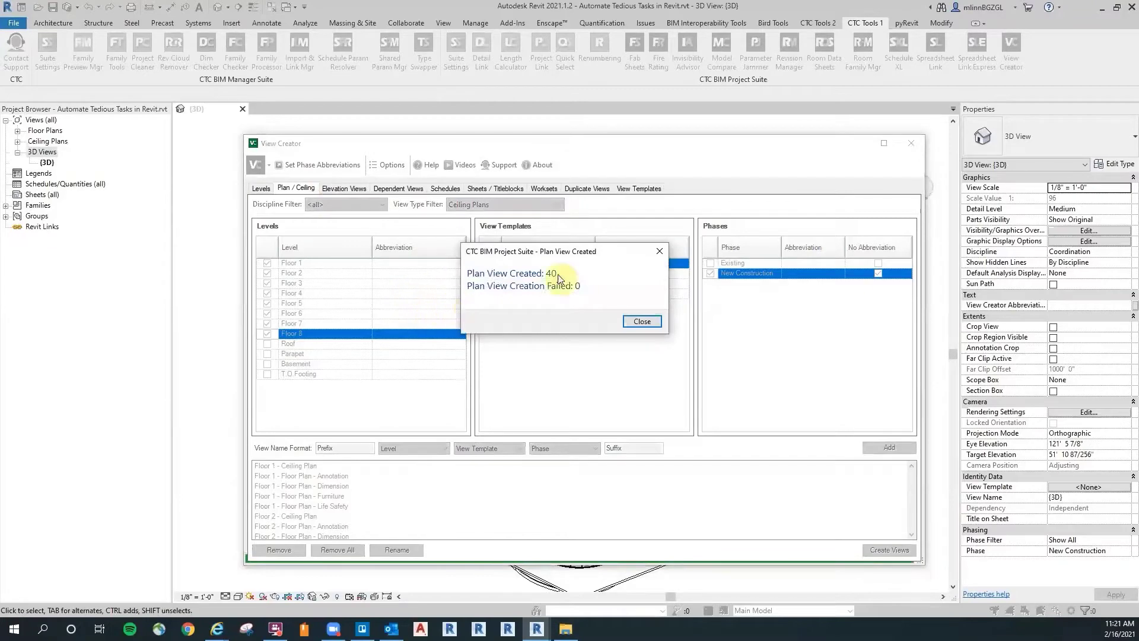
left_click(645, 321)
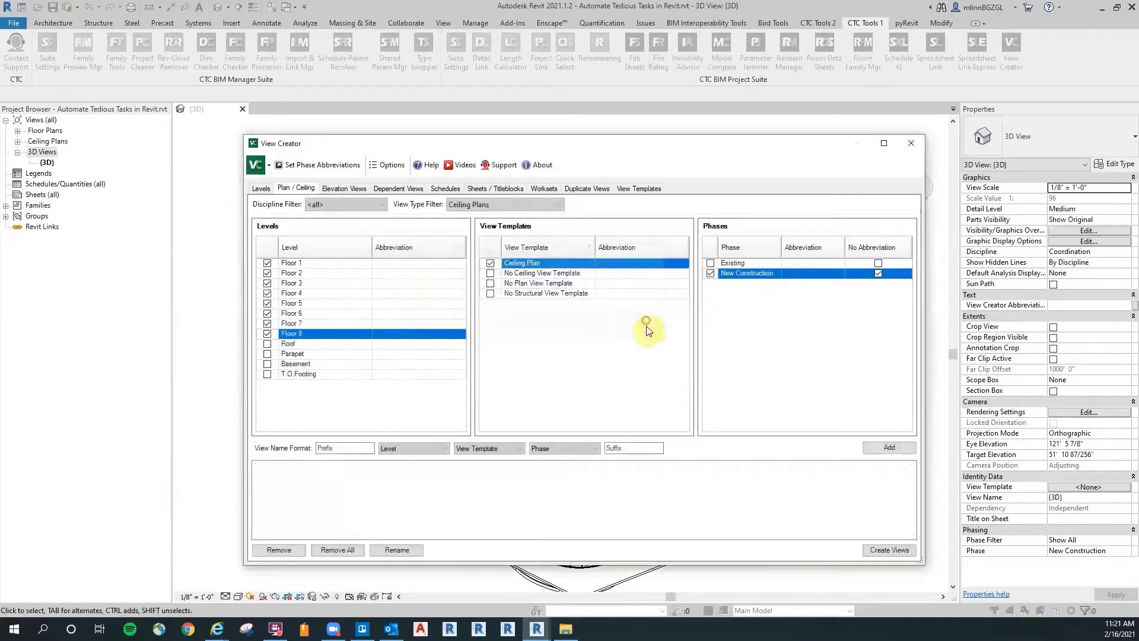
left_click(910, 145)
Step: List the new floor and ceiling plans in the project and open Floor 1 - Floor Plan - Annotation
left_click(18, 130)
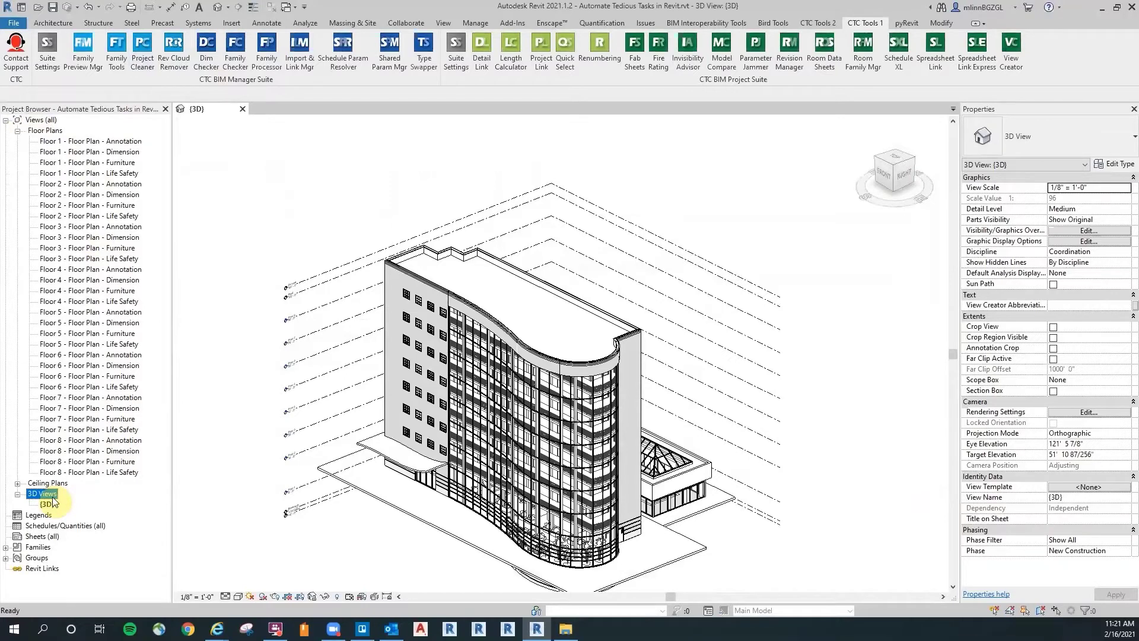
left_click(17, 483)
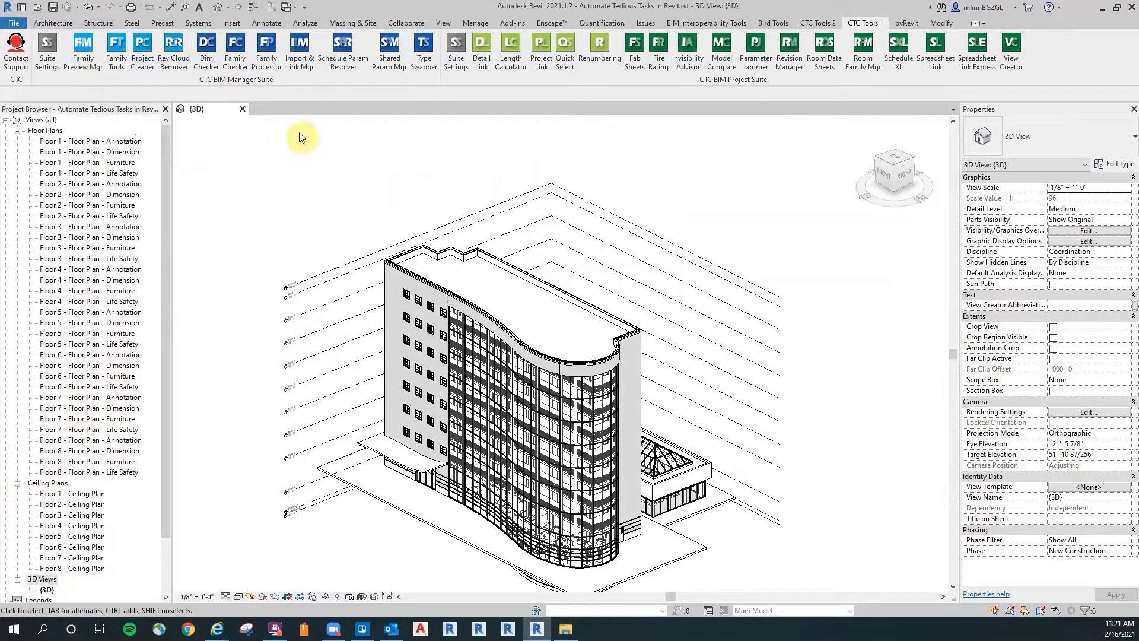
double_click(117, 142)
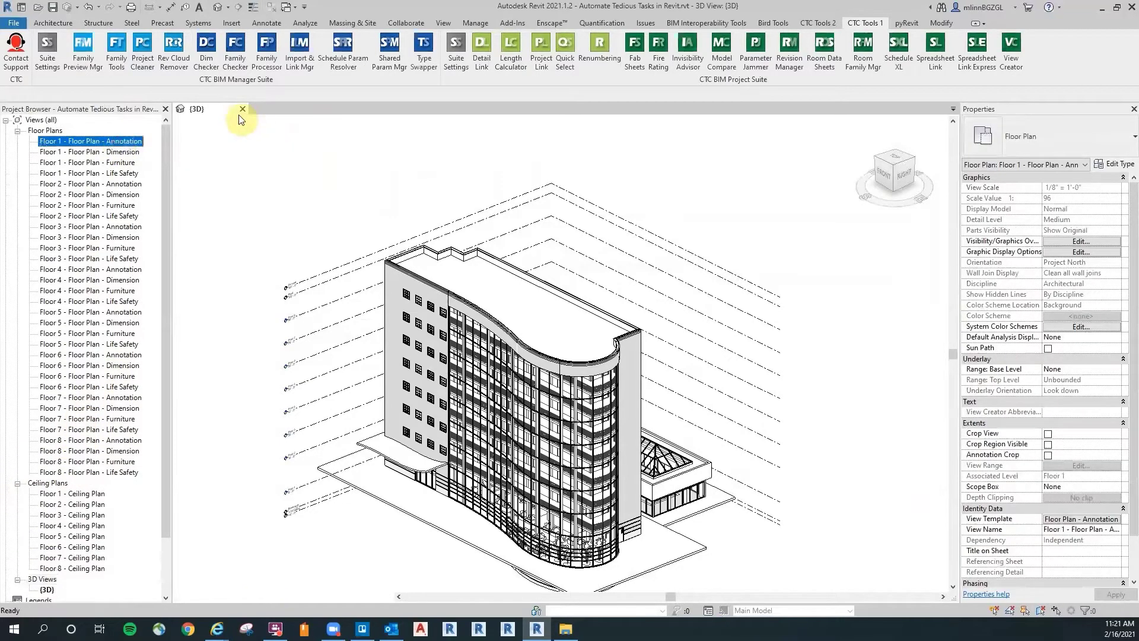
scroll(569, 247, "down", 2)
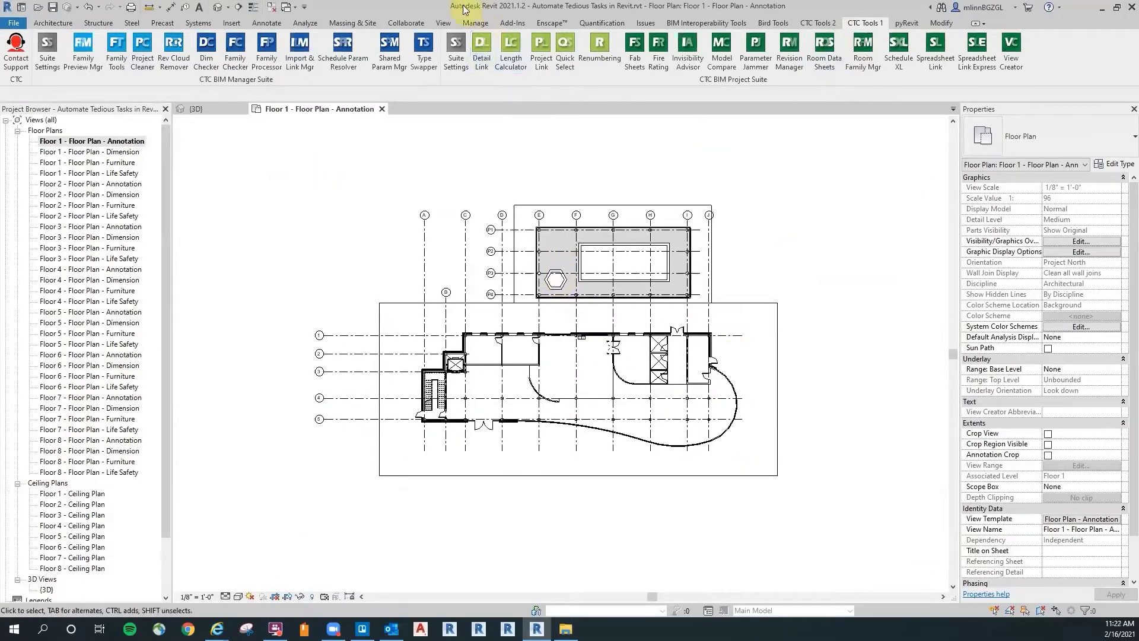
Step: Draw a scope box around the curved half of the building, reaching to just past grid F
left_click(441, 23)
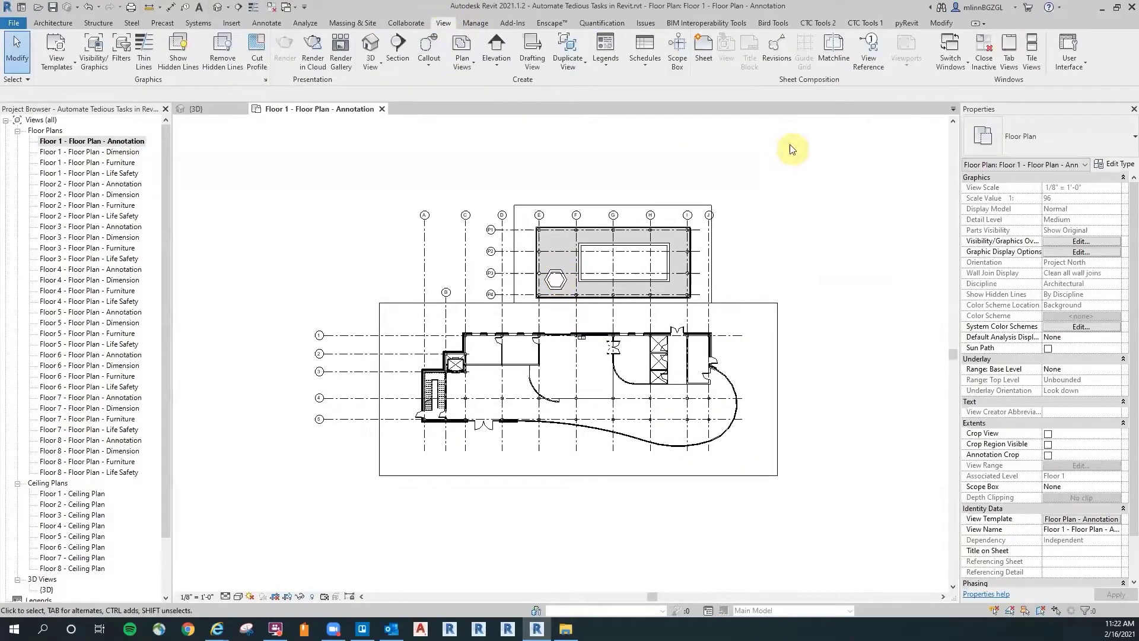
left_click(677, 52)
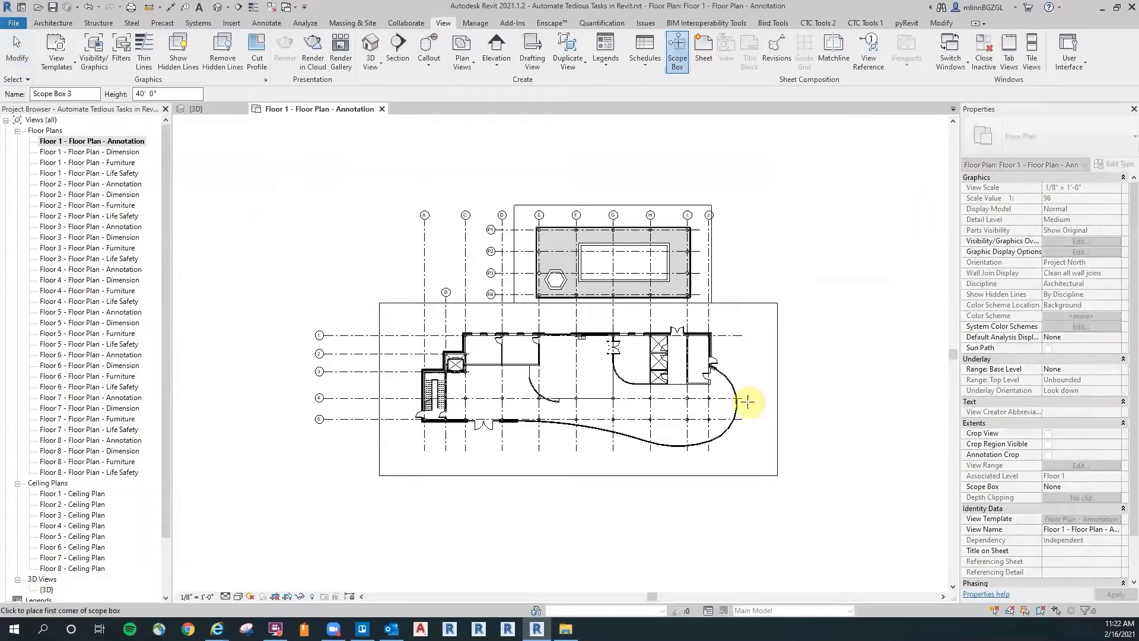
left_click(750, 454)
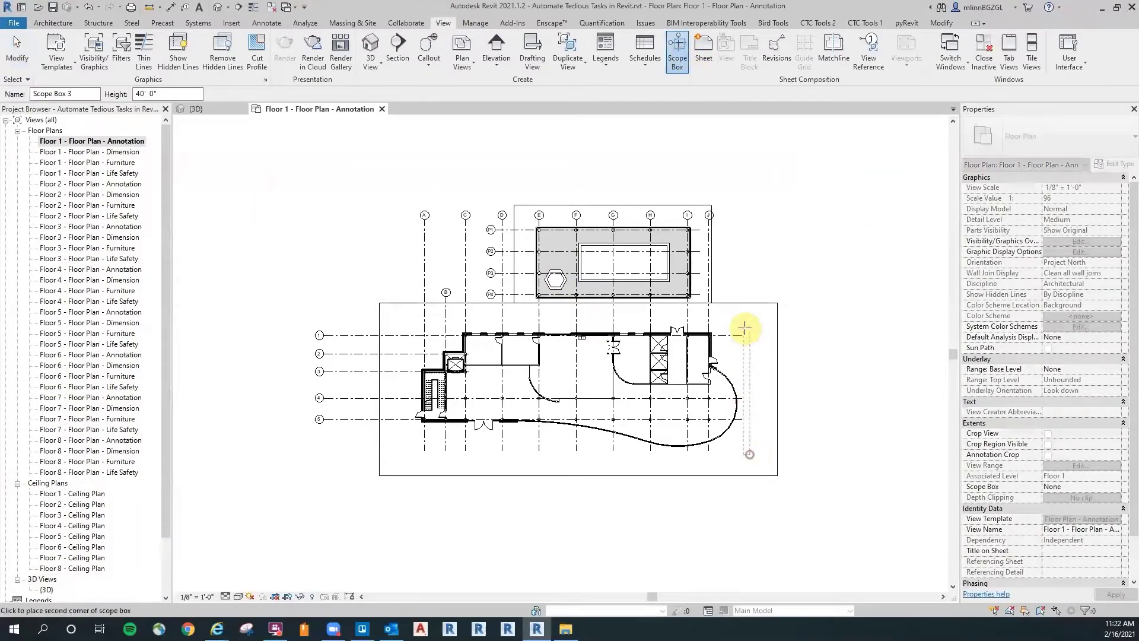
left_click(574, 318)
Step: Tighten the scope box by moving its upper edge and the edge beyond the curved wall closer to the building
scroll(586, 288, "up", 5)
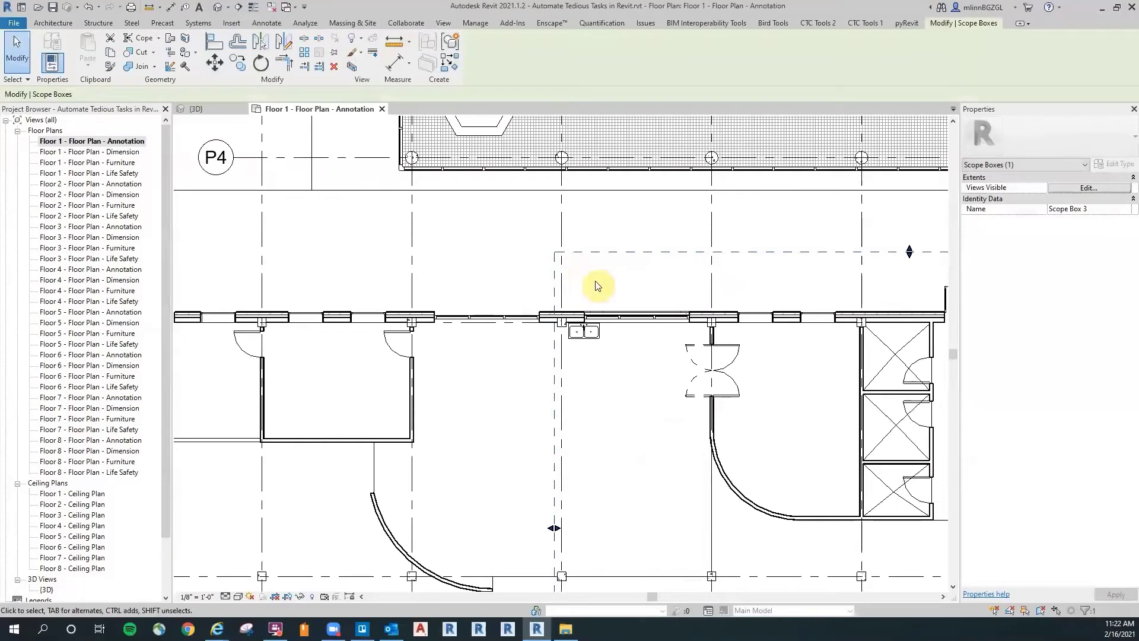
scroll(631, 378, "down", 3)
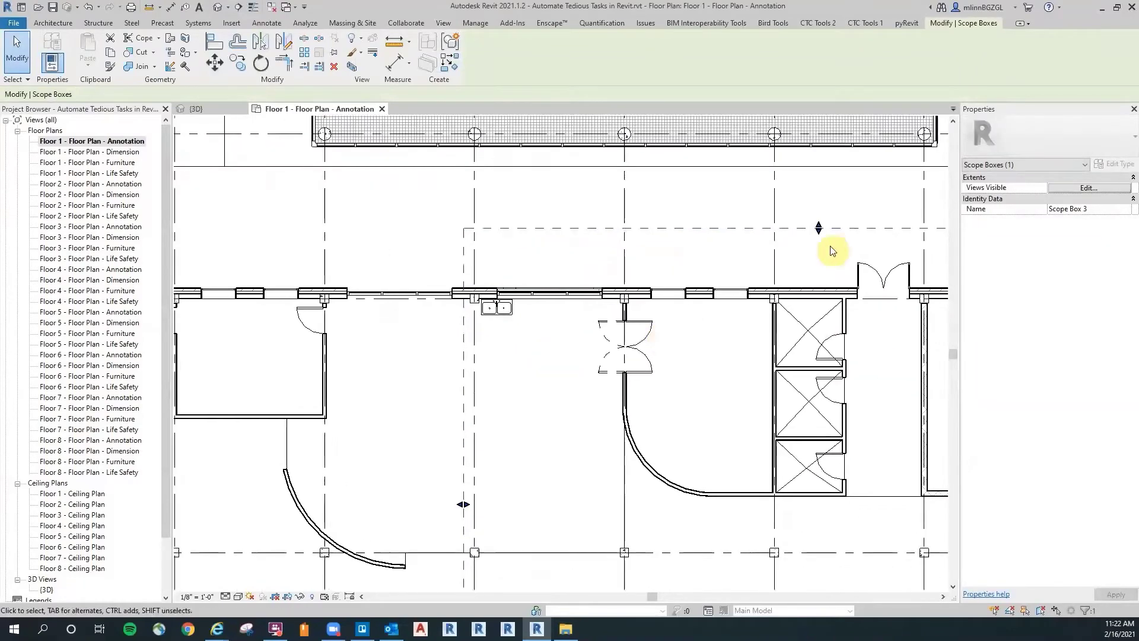
left_click_drag(652, 227, 652, 237)
scroll(653, 238, "down", 3)
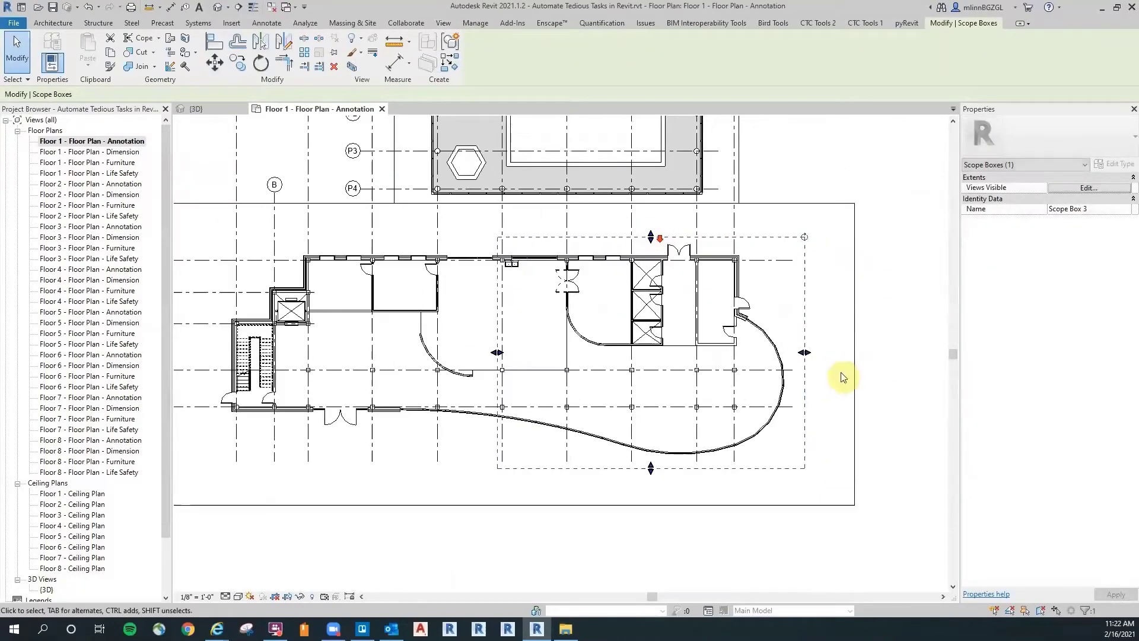
scroll(837, 364, "up", 2)
left_click_drag(794, 347, 784, 348)
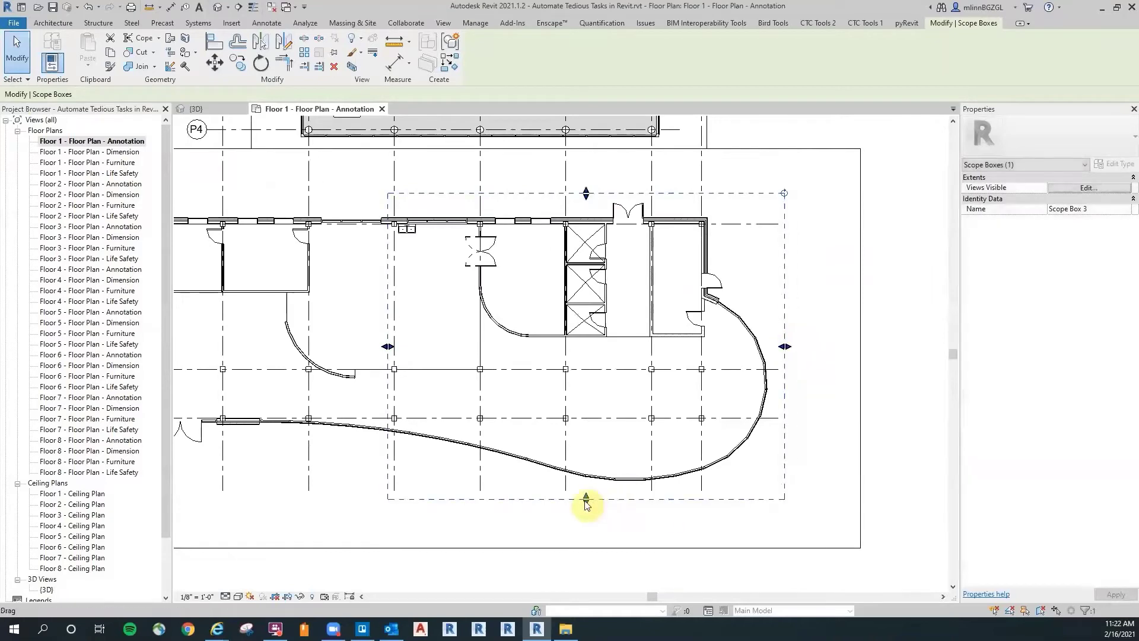
Step: Rename the scope box around the building's curved half as Area A
scroll(463, 433, "down", 1)
left_click_drag(350, 483, 488, 499)
left_click(1109, 205)
type("Area A")
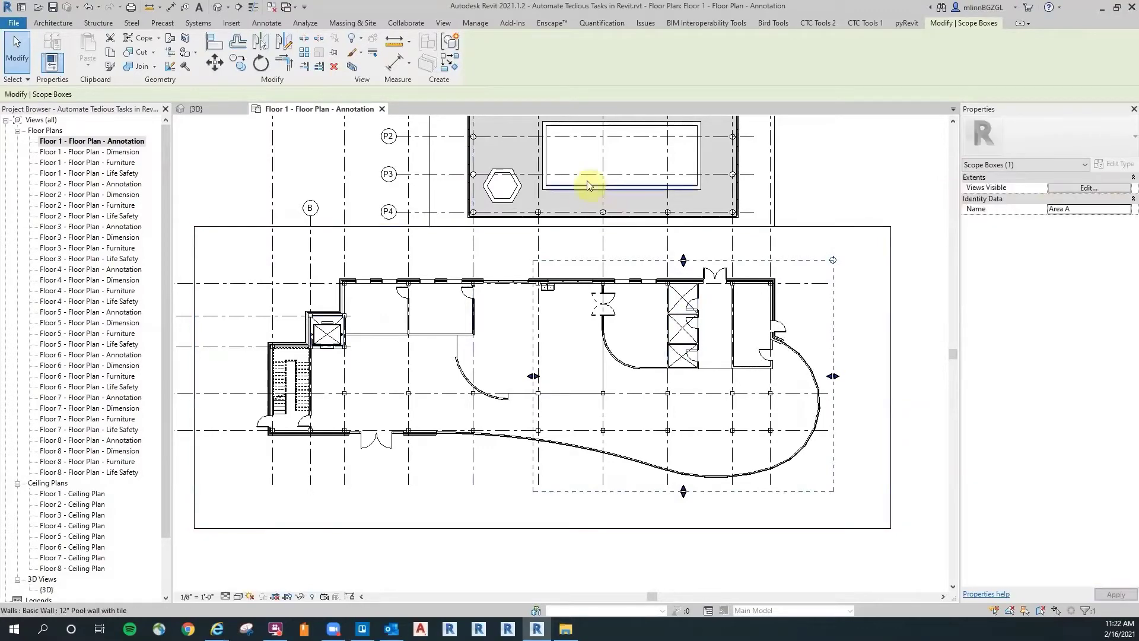
Step: Copy the Area A scope box horizontally so the copy covers the stair half of the building with a slight overlap
left_click(579, 563)
left_click(561, 490)
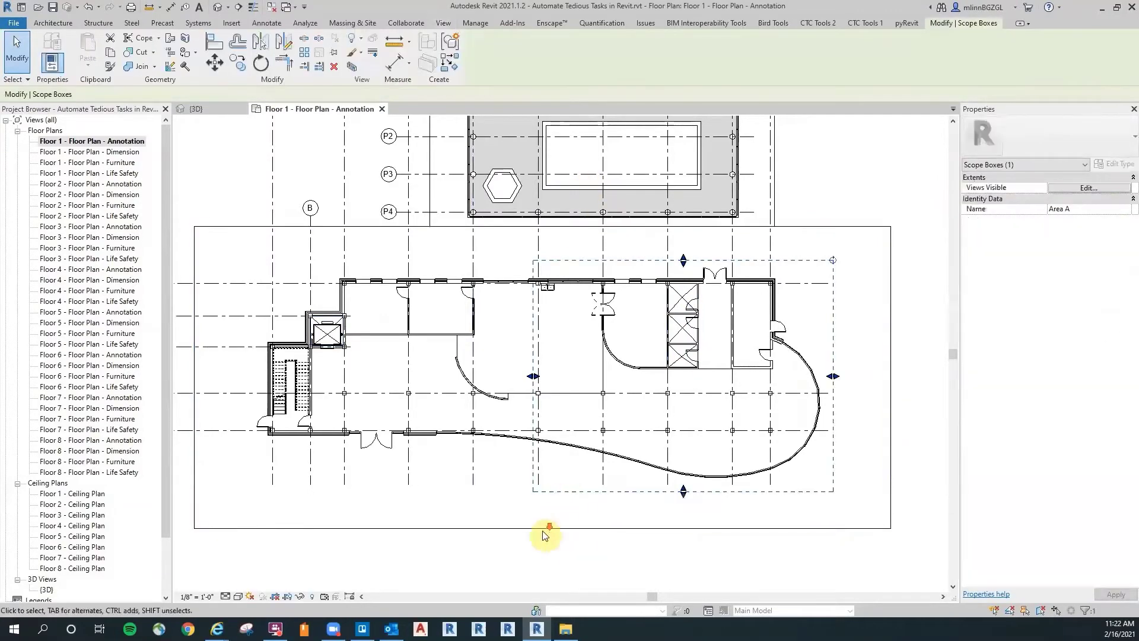
scroll(537, 486, "down", 2)
left_click(237, 64)
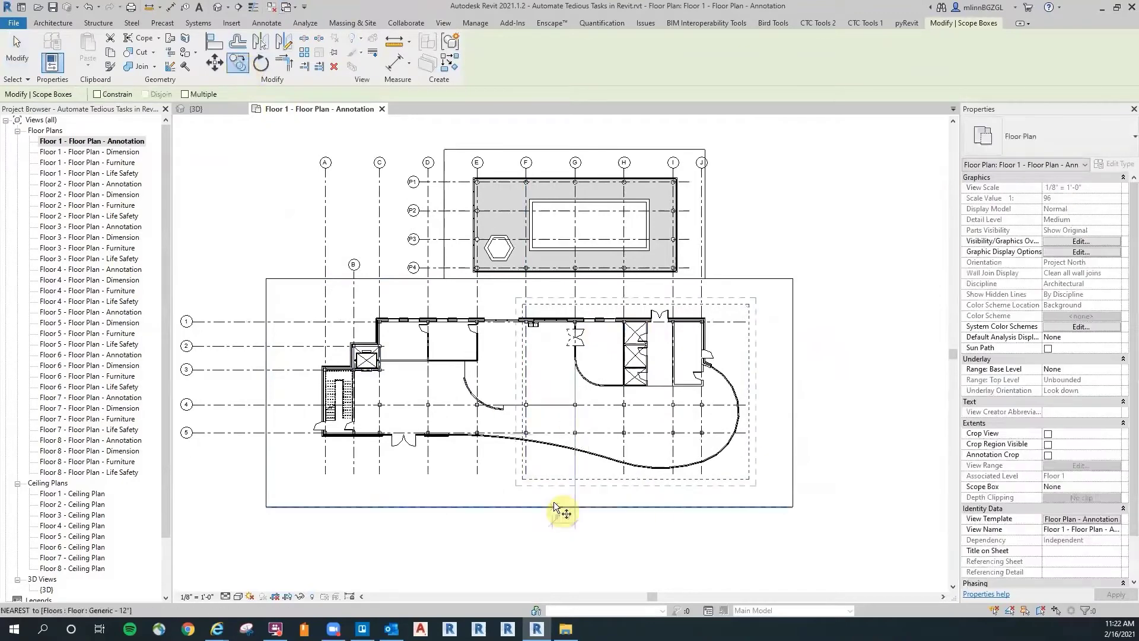
left_click(772, 538)
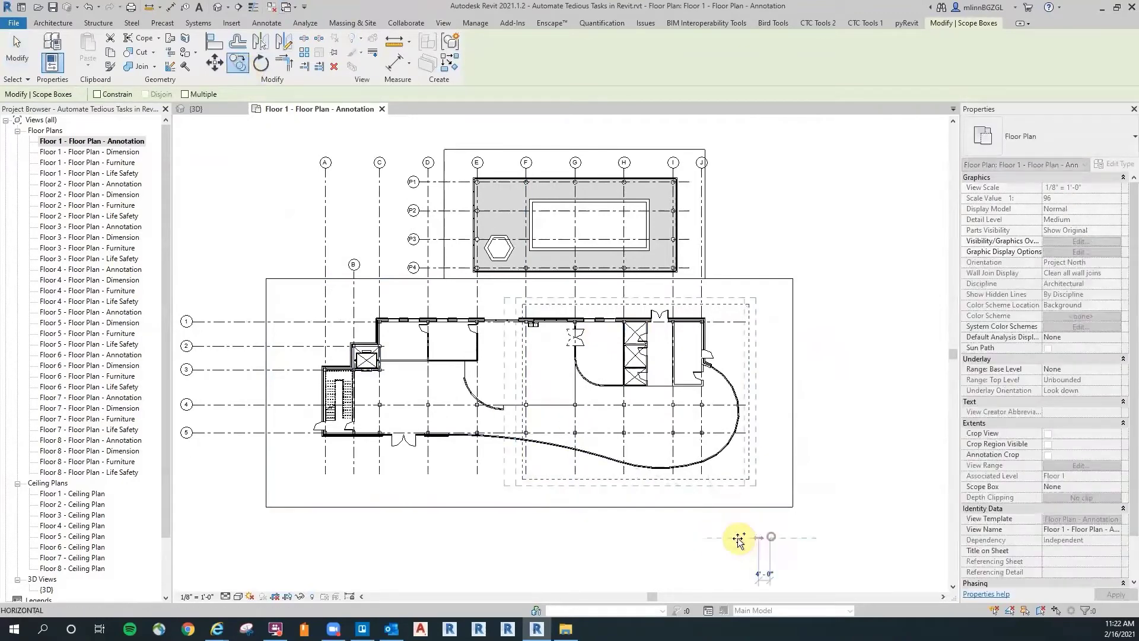
left_click(552, 546)
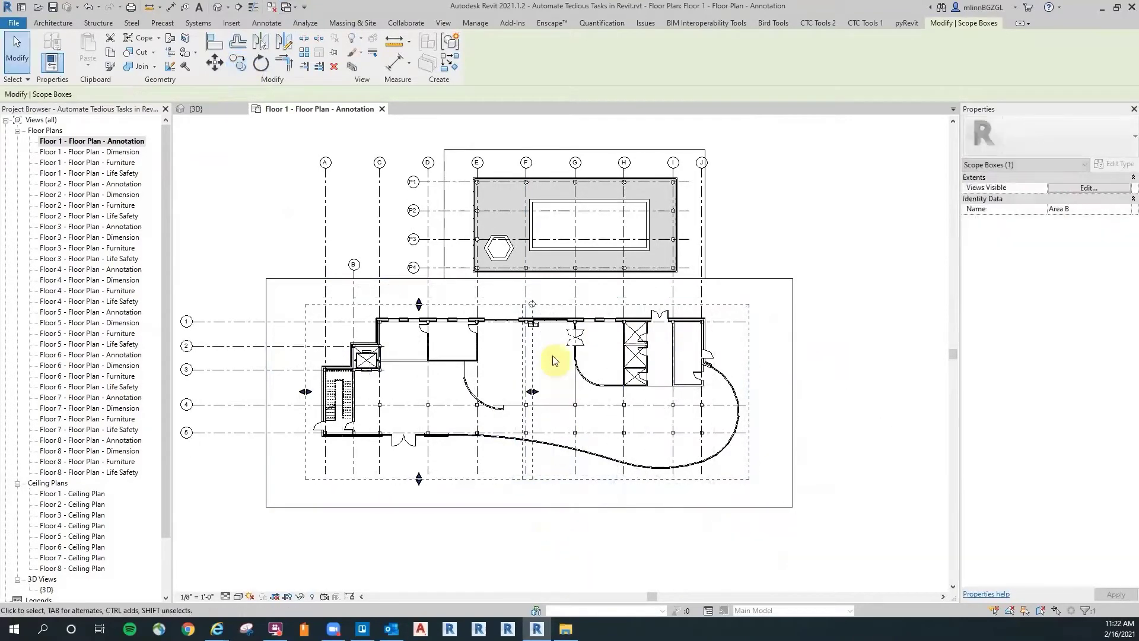
Step: Inspect the overlap between the two scope boxes and check the name of each box
scroll(542, 356, "up", 5)
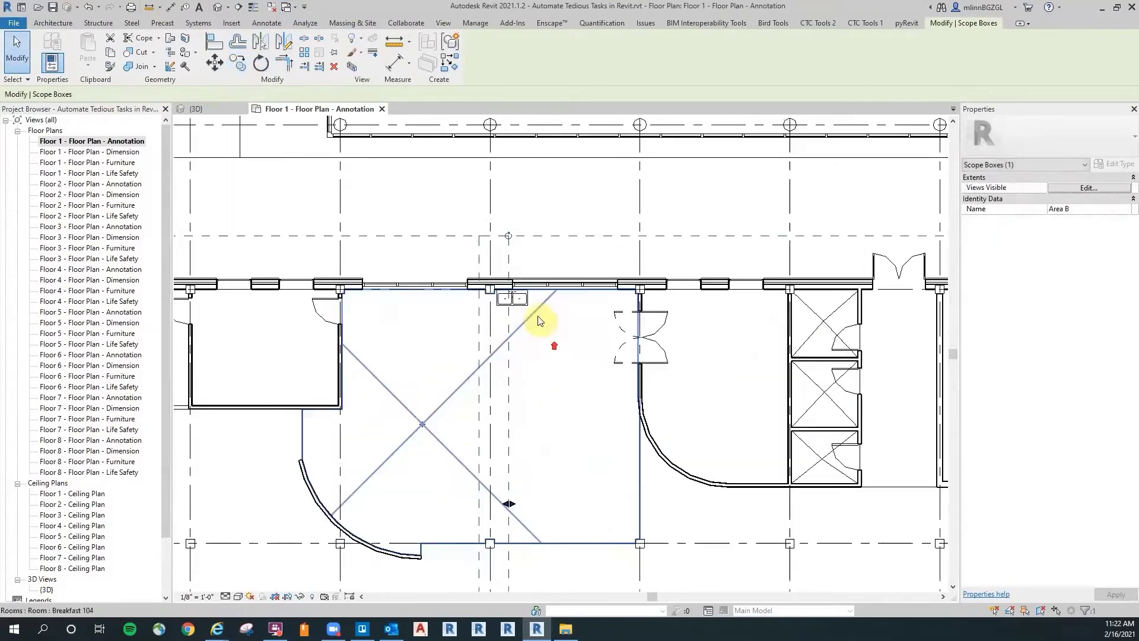
left_click(542, 372)
scroll(546, 372, "down", 3)
left_click_drag(466, 290, 612, 263)
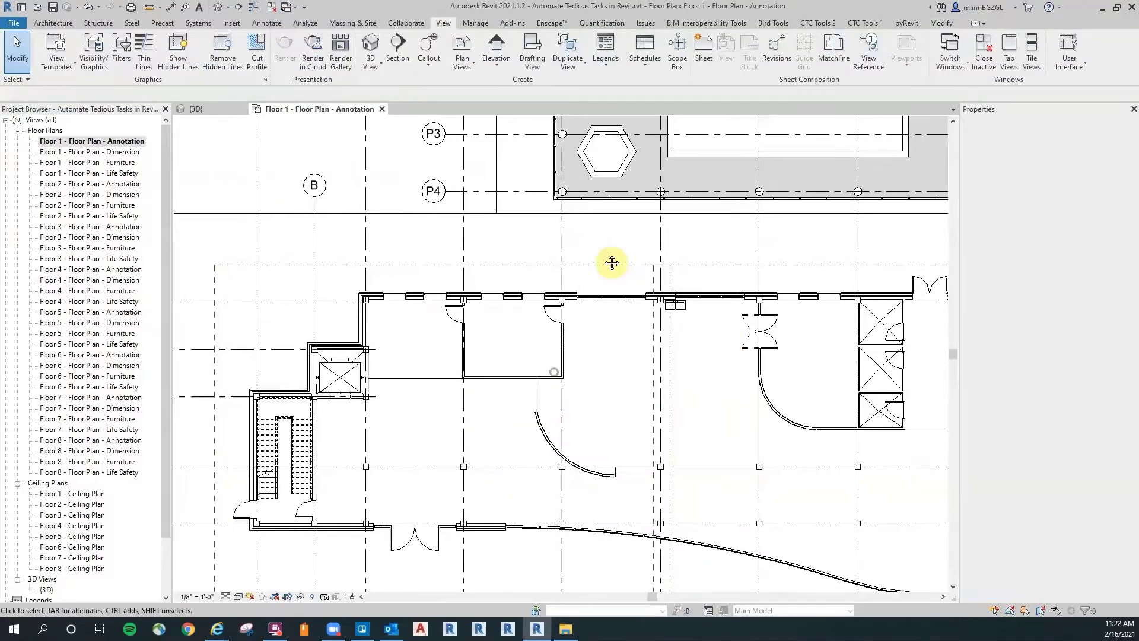
scroll(356, 356, "down", 2)
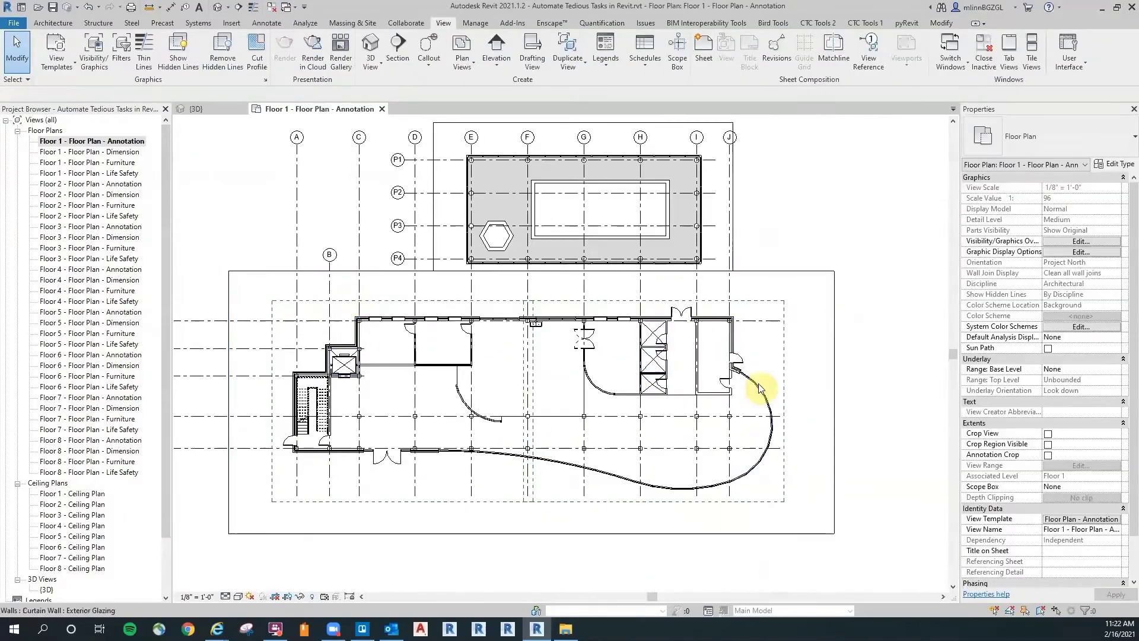
left_click(391, 300)
left_click(750, 302)
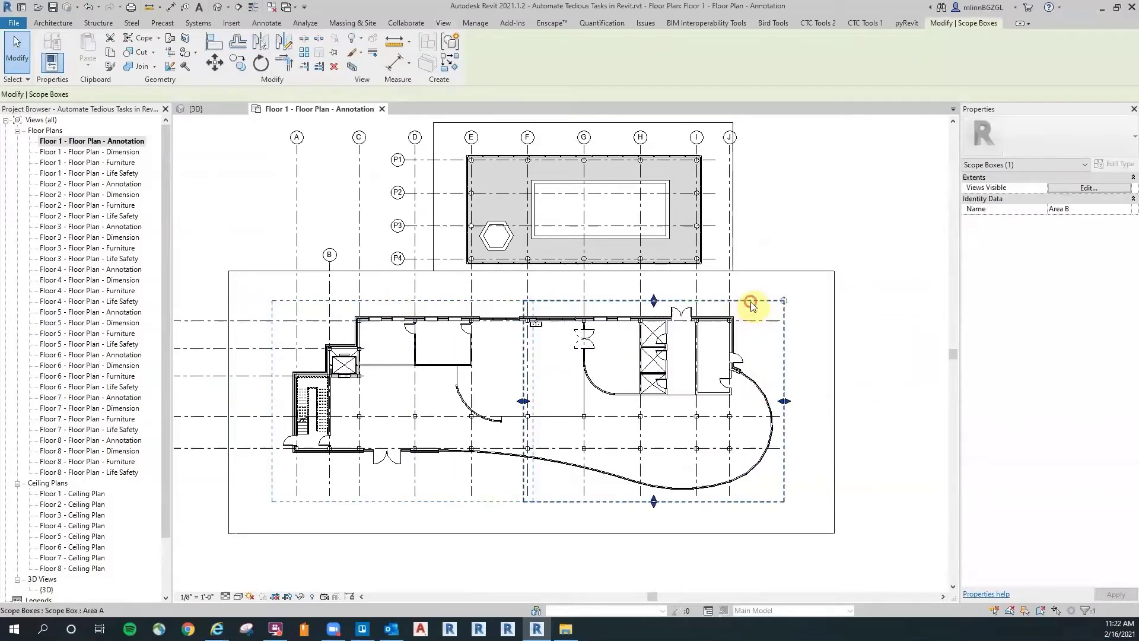
Step: Deselect the scope box and open the dependent view settings in View Creator
left_click(793, 188)
scroll(793, 188, "down", 1)
left_click_drag(793, 188, 789, 214)
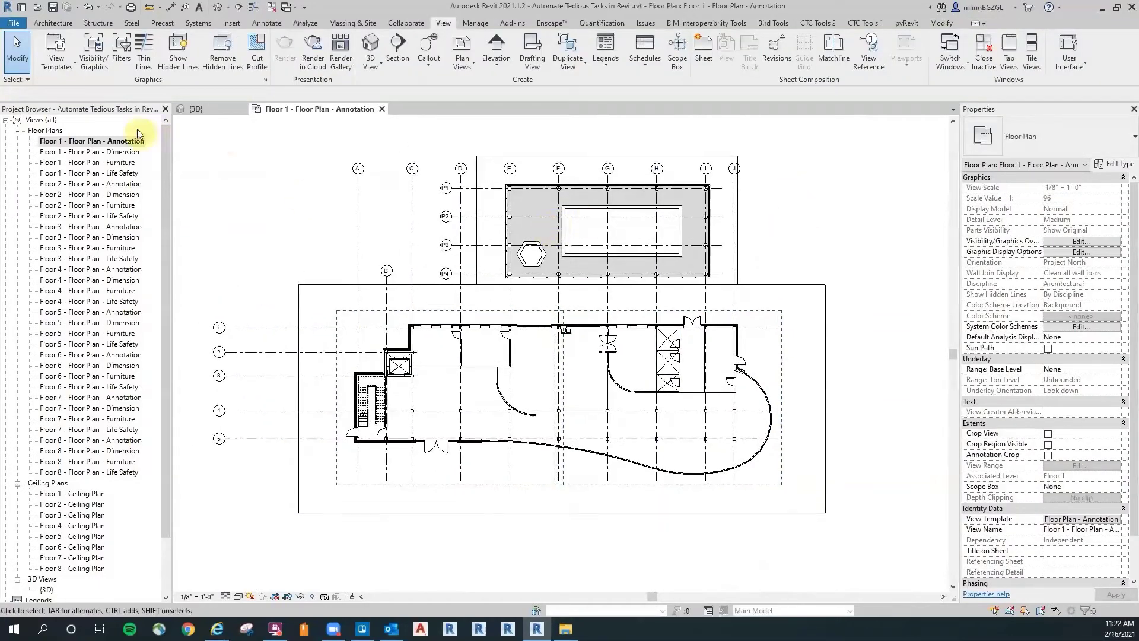
left_click(358, 174)
left_click(313, 173)
left_click(864, 22)
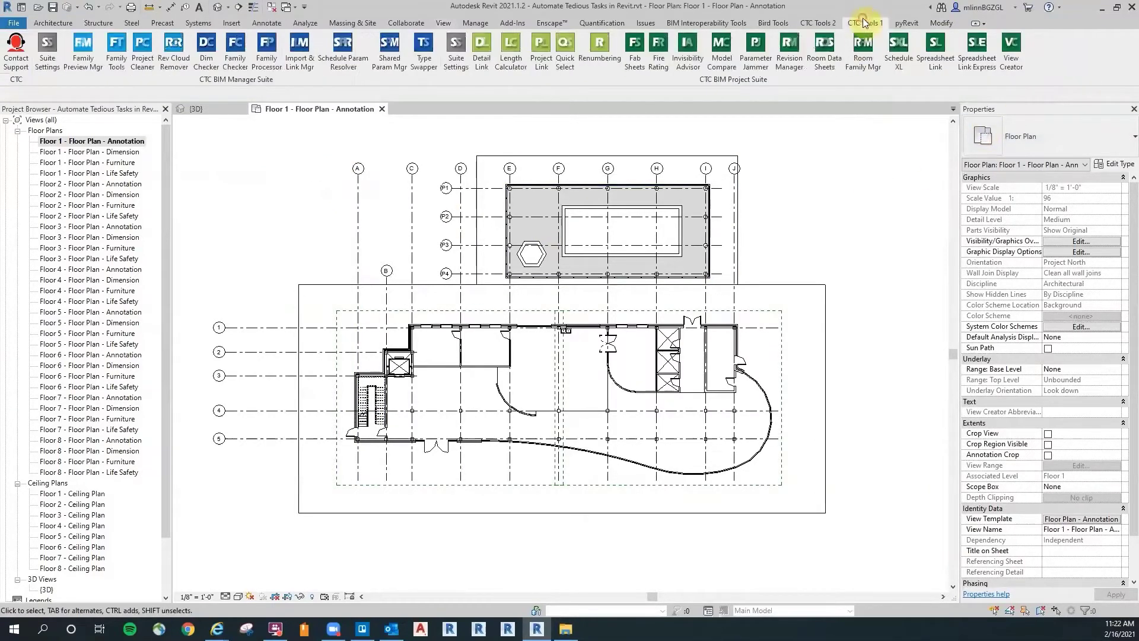
left_click(1010, 51)
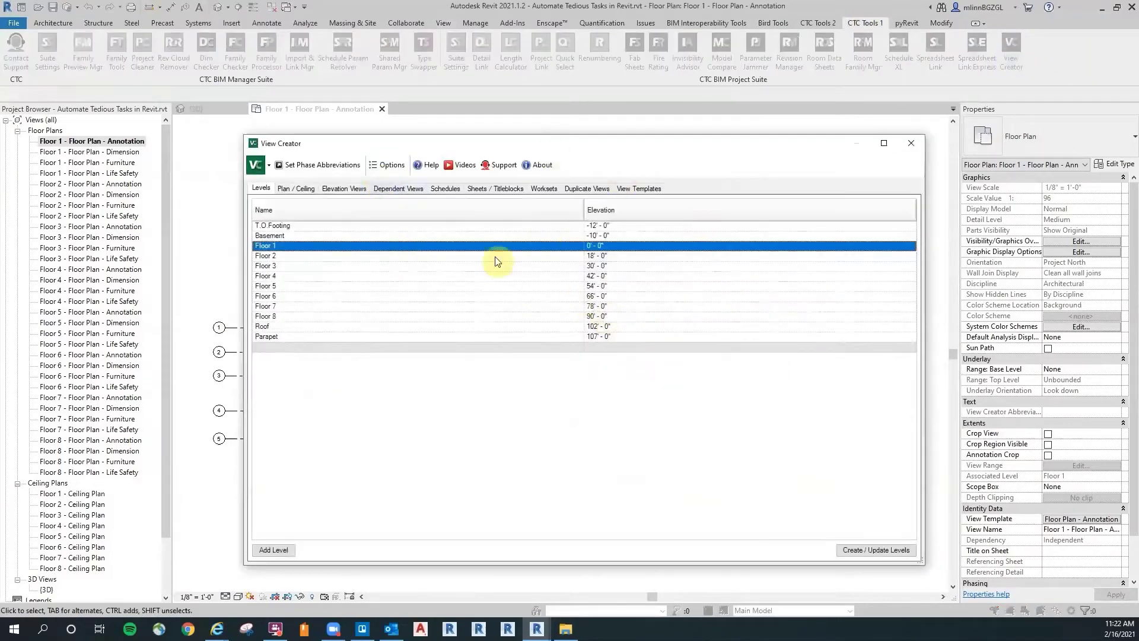
left_click(402, 189)
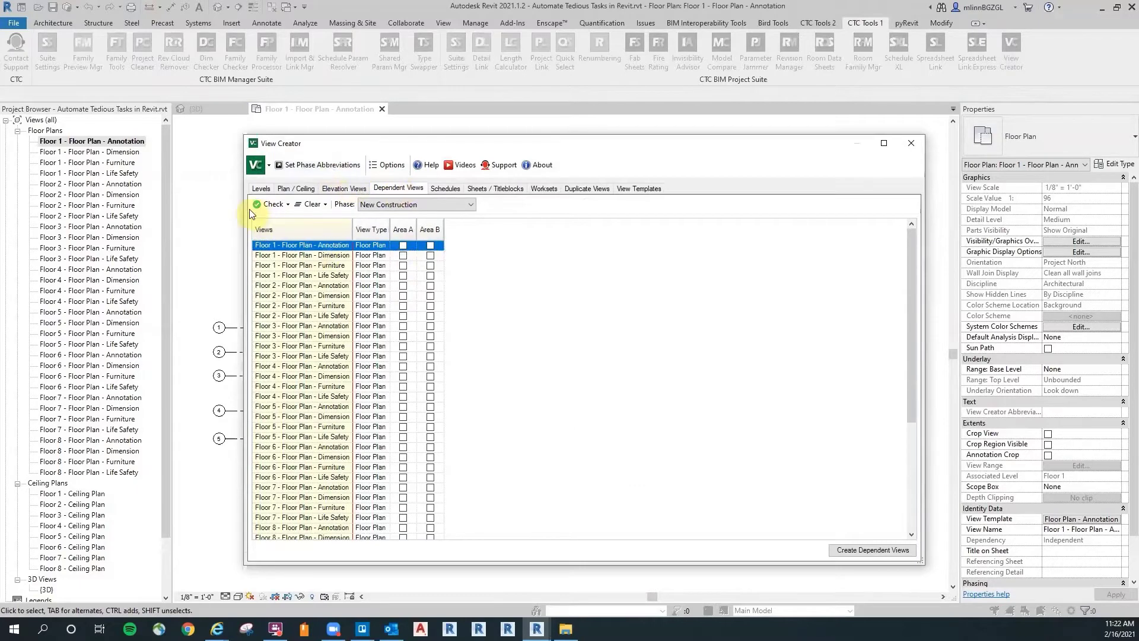
Step: Mark Area A and Area B for every listed plan view and widen the Views column
left_click(272, 205)
left_click(278, 218)
left_click_drag(353, 229, 457, 228)
left_click_drag(910, 273, 912, 236)
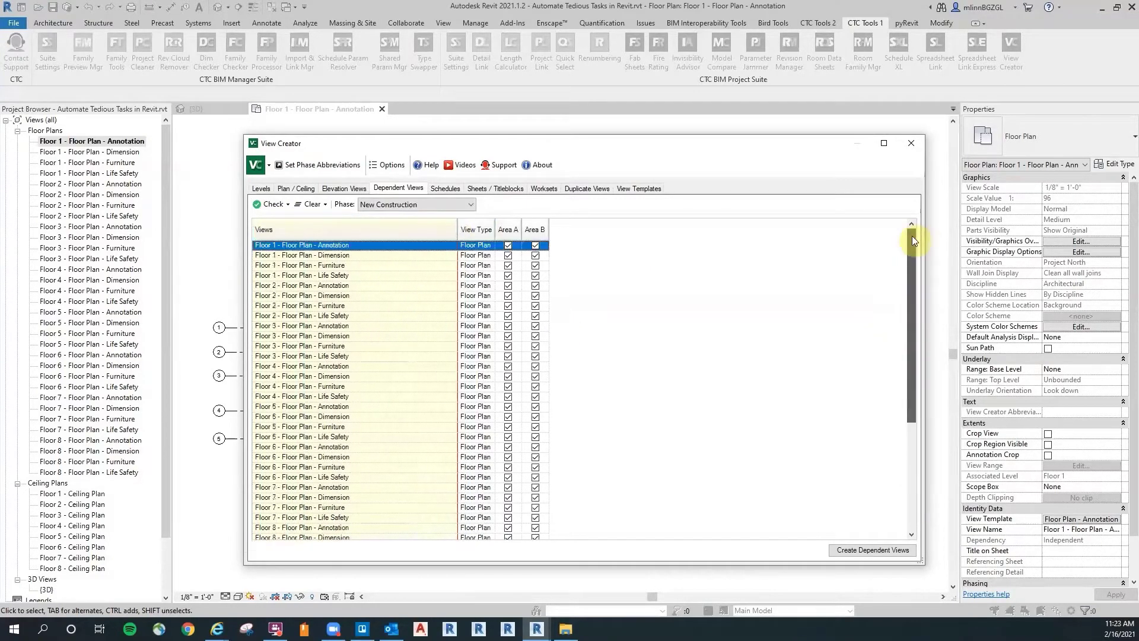
Step: Create the dependent views for all marked plans and close View Creator
left_click(872, 550)
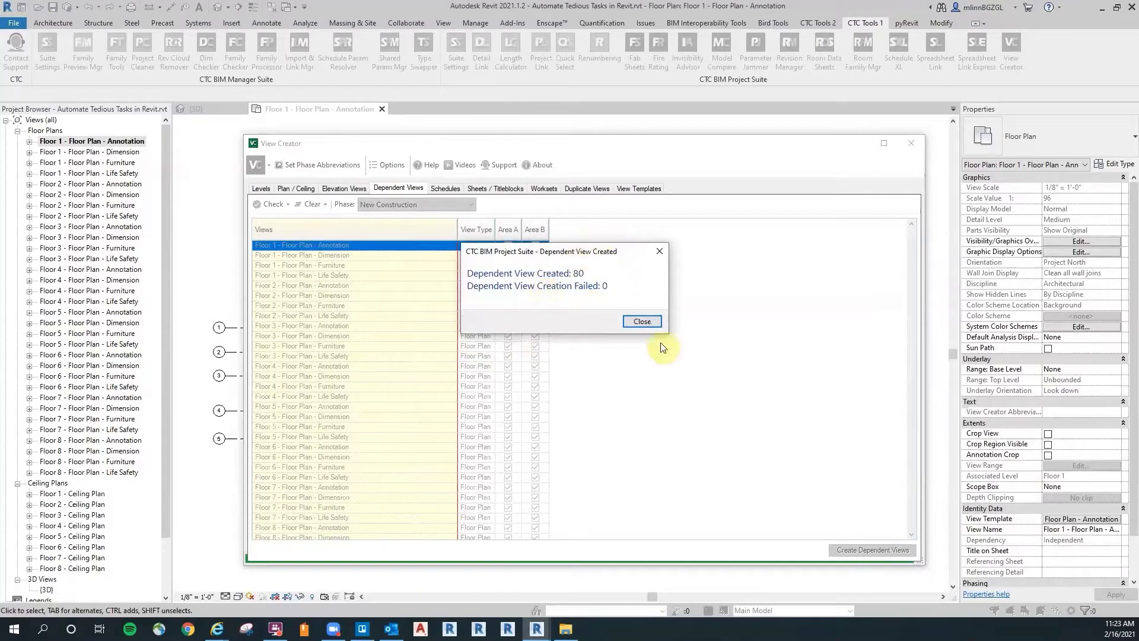
left_click(642, 321)
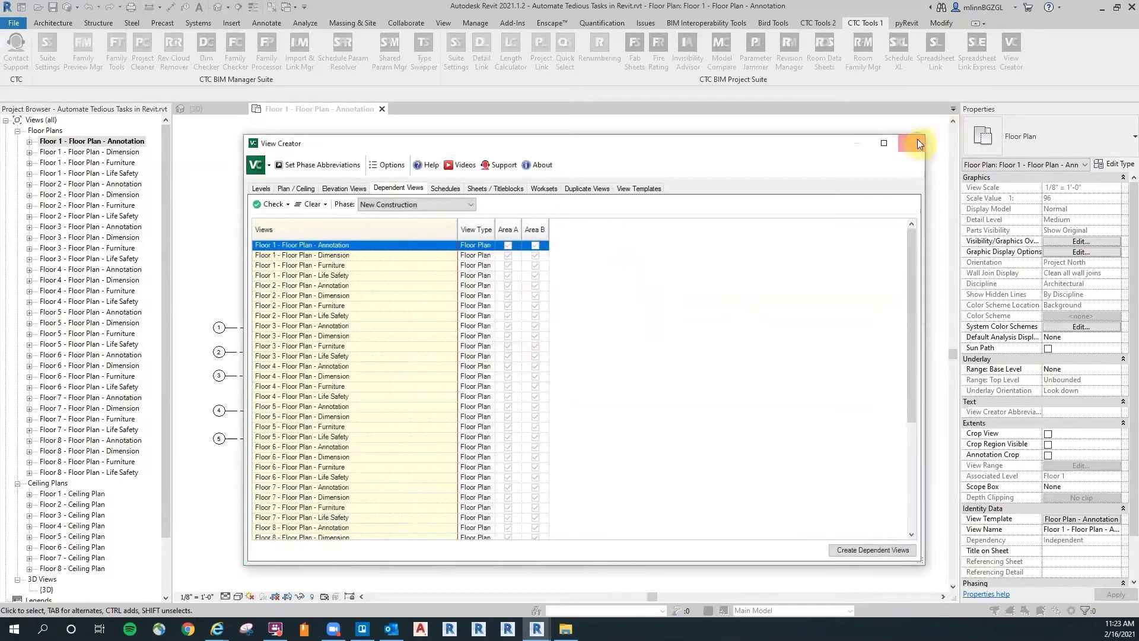
left_click(917, 143)
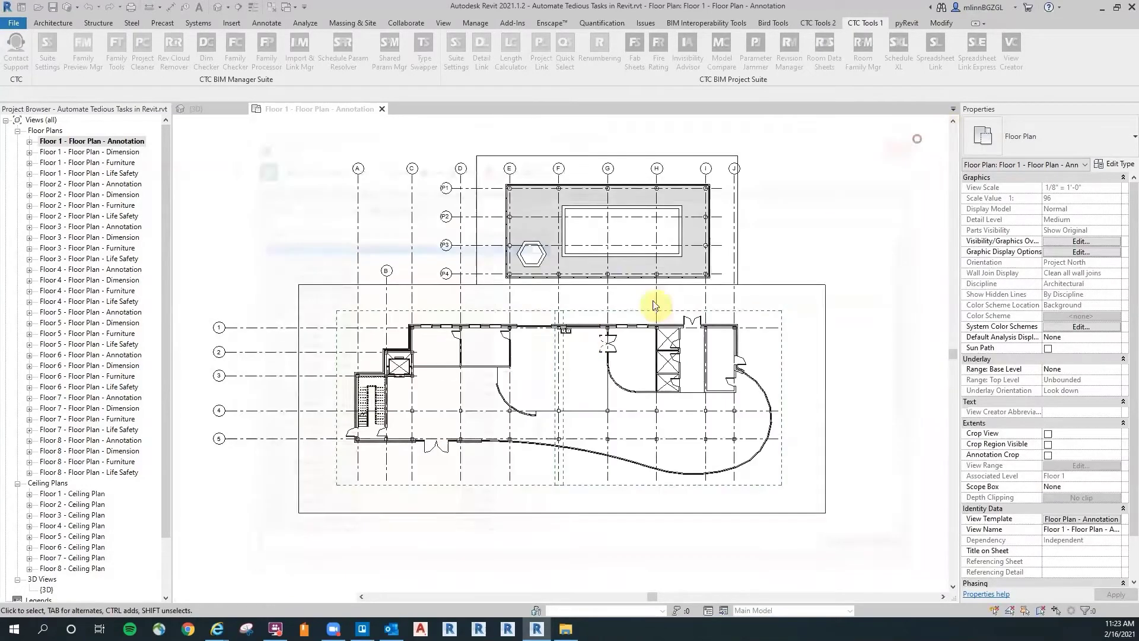
Step: Examine the dependent views under the Floor 1 dimension plan and ceiling plan, and the Sheets category in the project browser
left_click(33, 142)
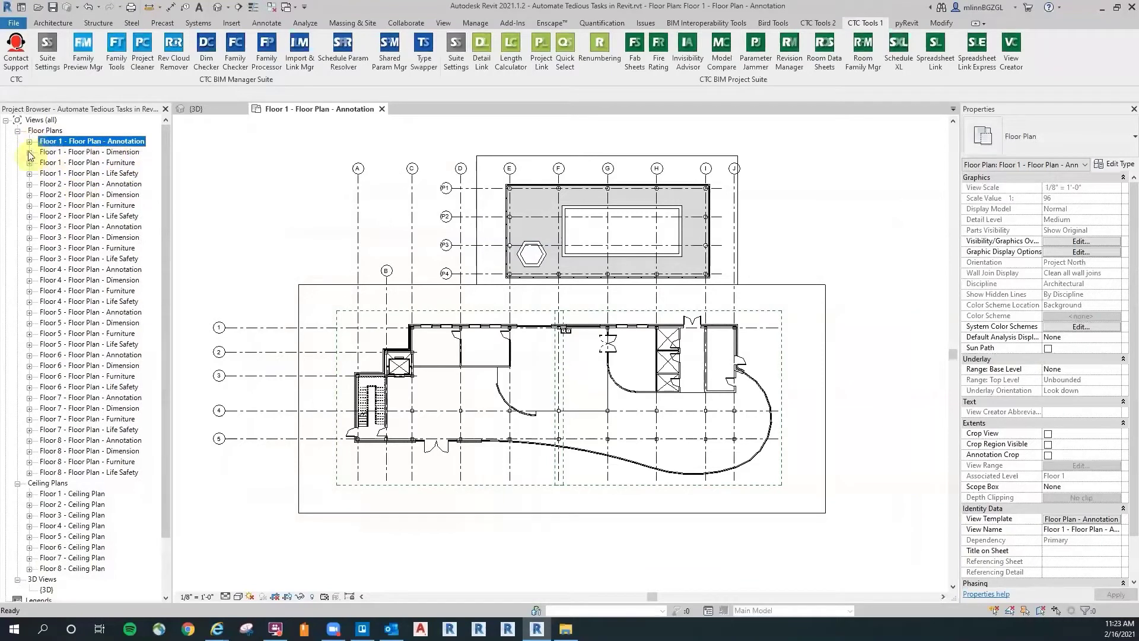
left_click(29, 152)
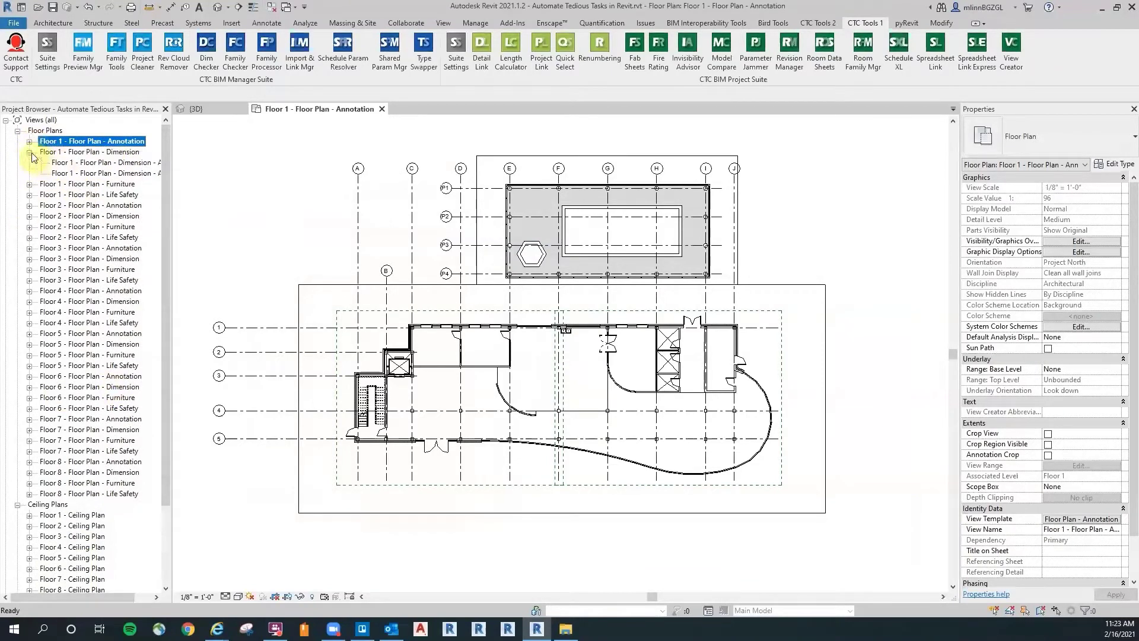
scroll(143, 332, "down", 2)
left_click(30, 451)
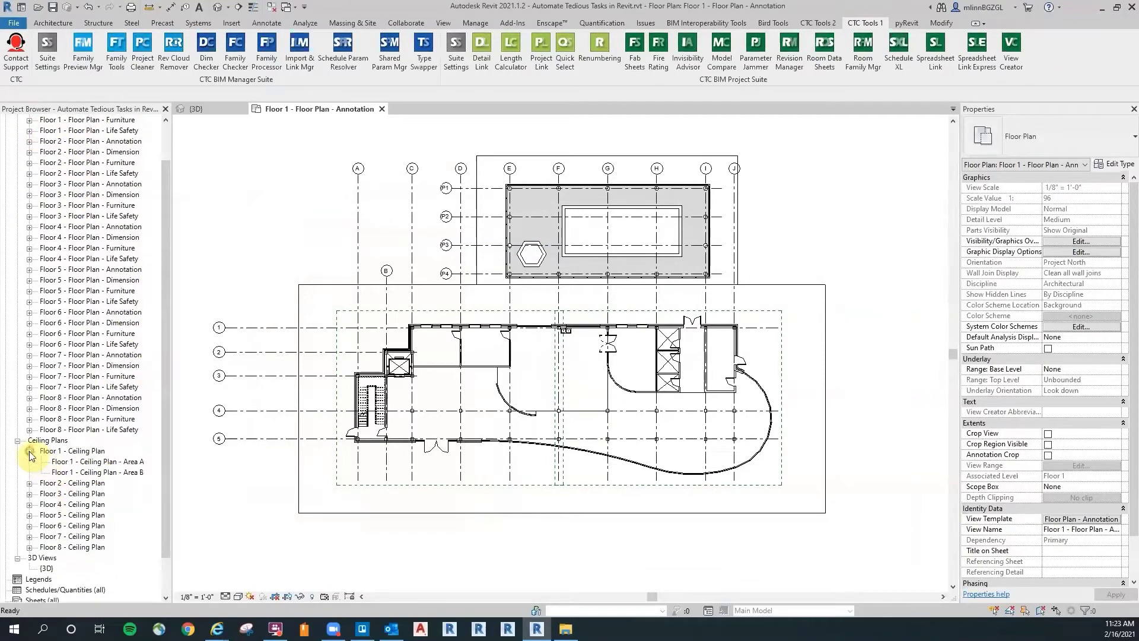
left_click(29, 451)
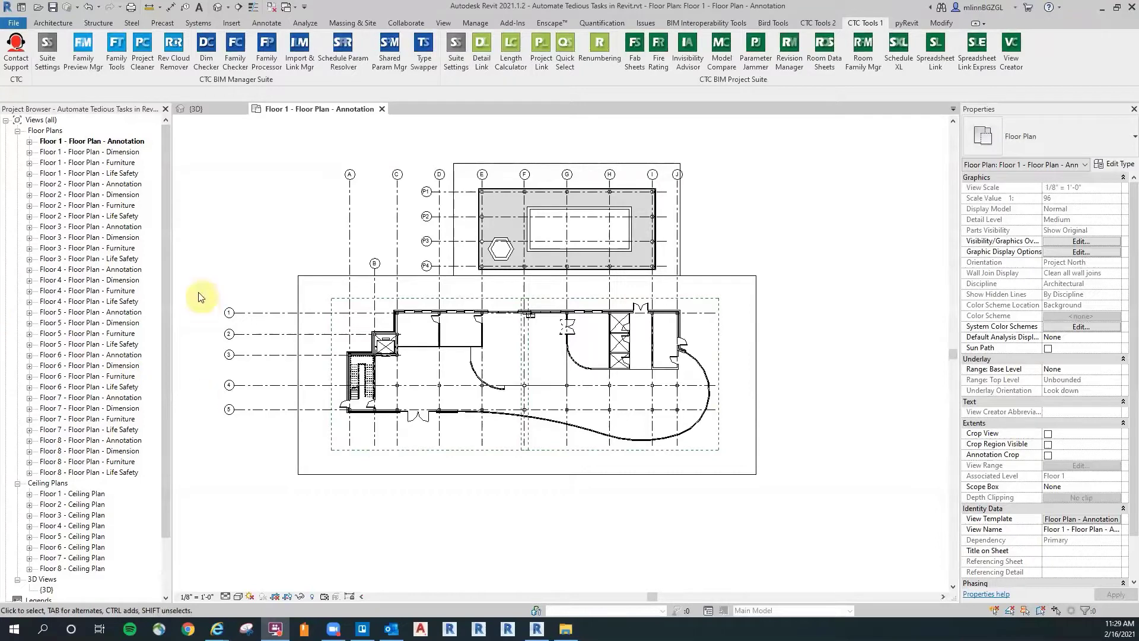
left_click(167, 229)
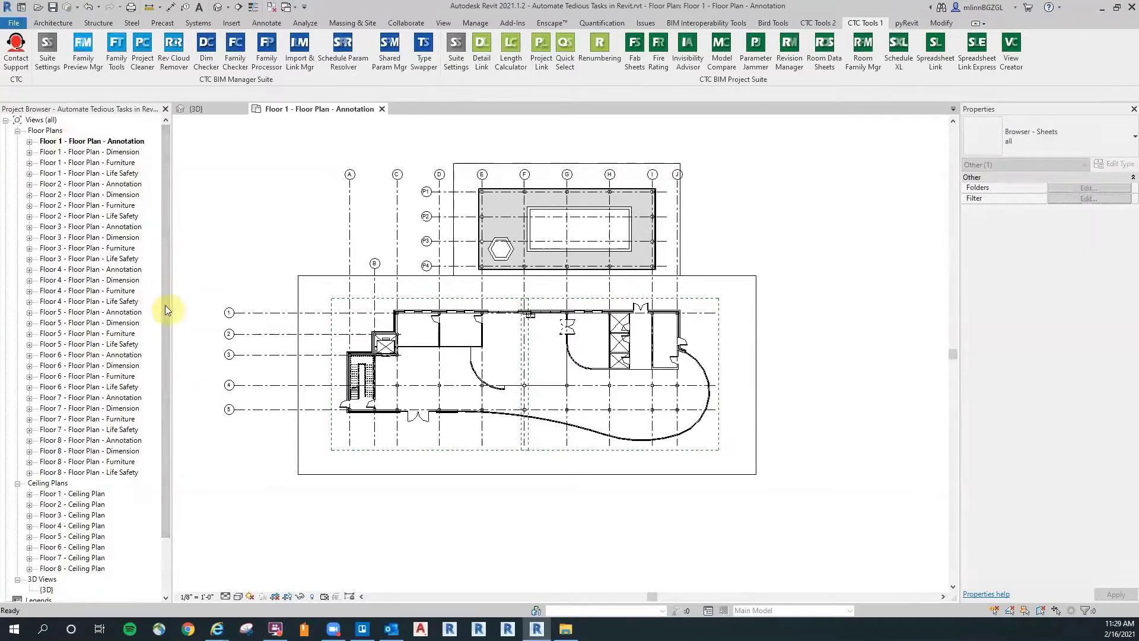
scroll(163, 305, "down", 2)
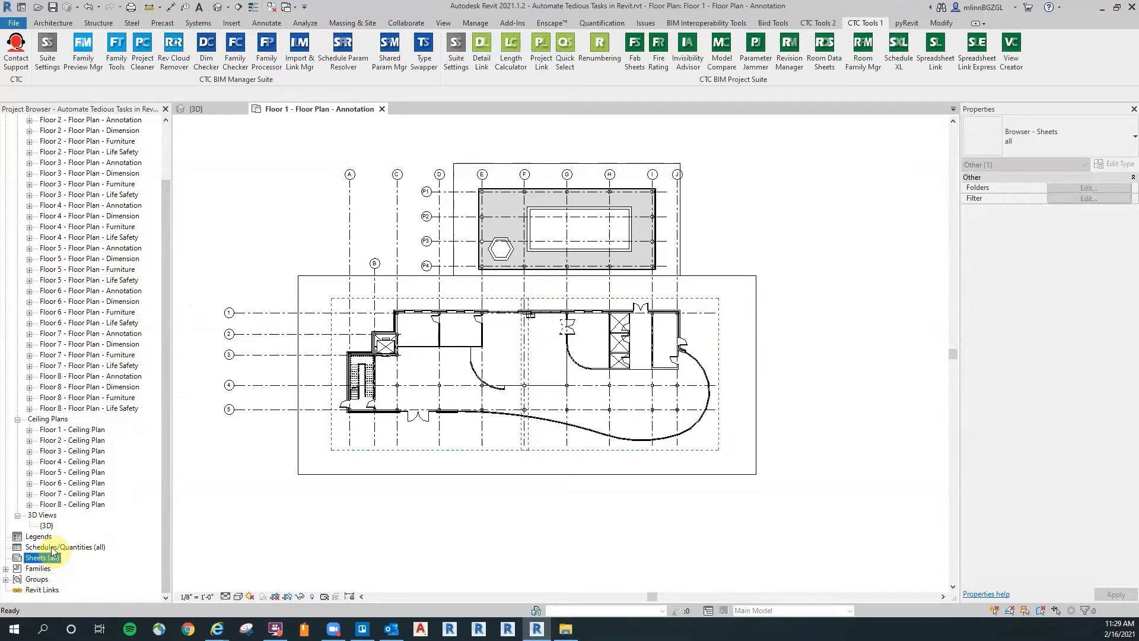
Step: Open Spreadsheet Link and add Views as the selected category
left_click(227, 232)
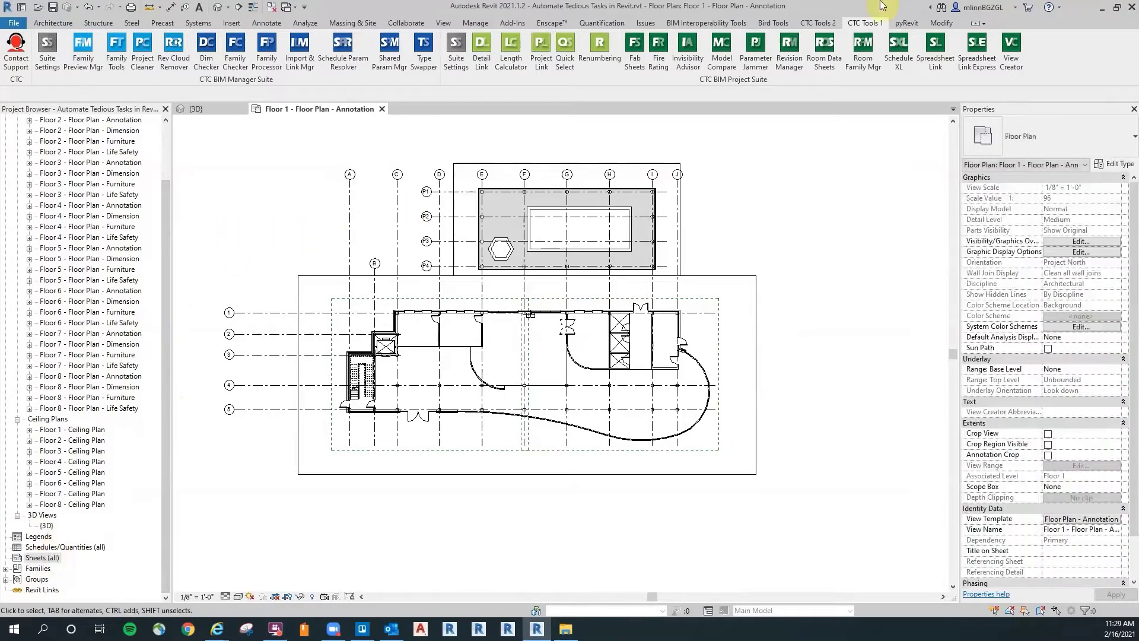
left_click(936, 50)
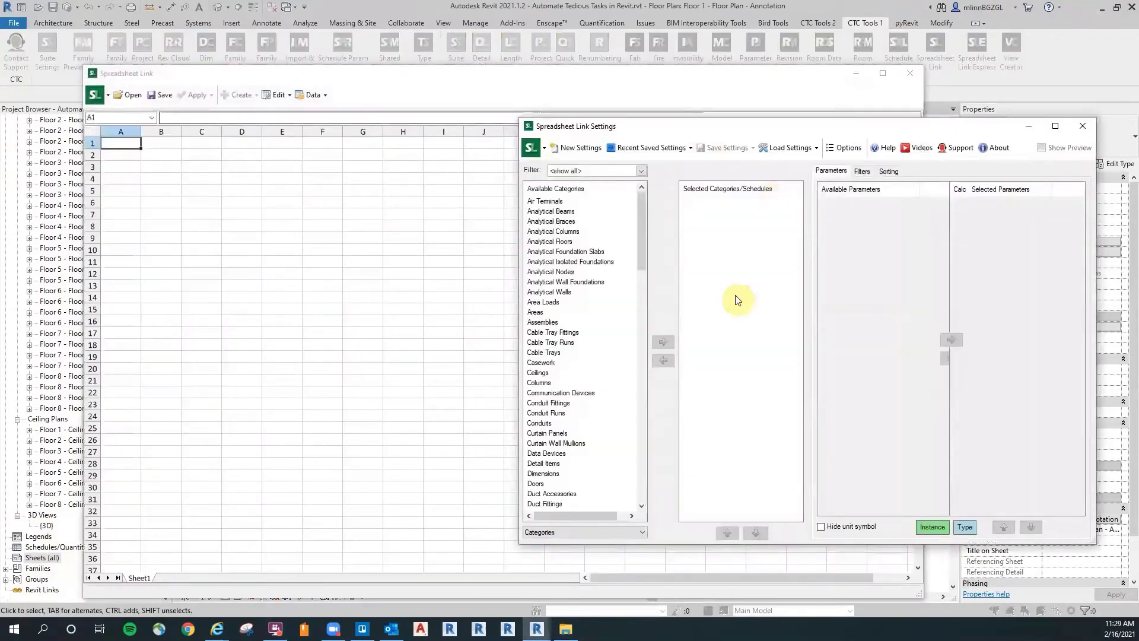
left_click_drag(638, 216, 656, 466)
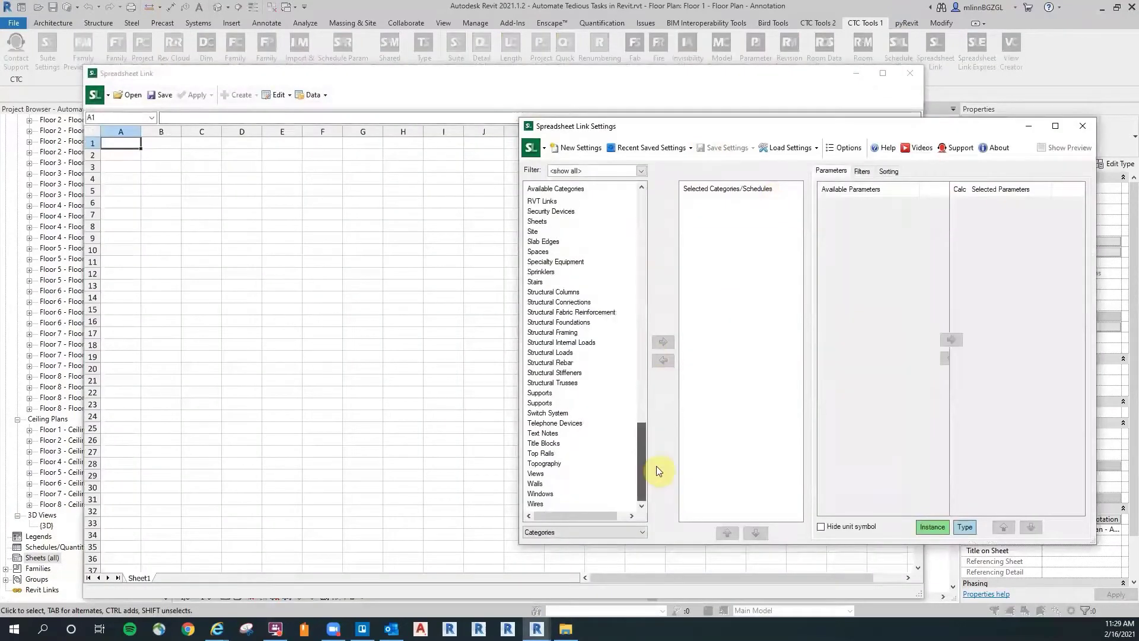
left_click(540, 474)
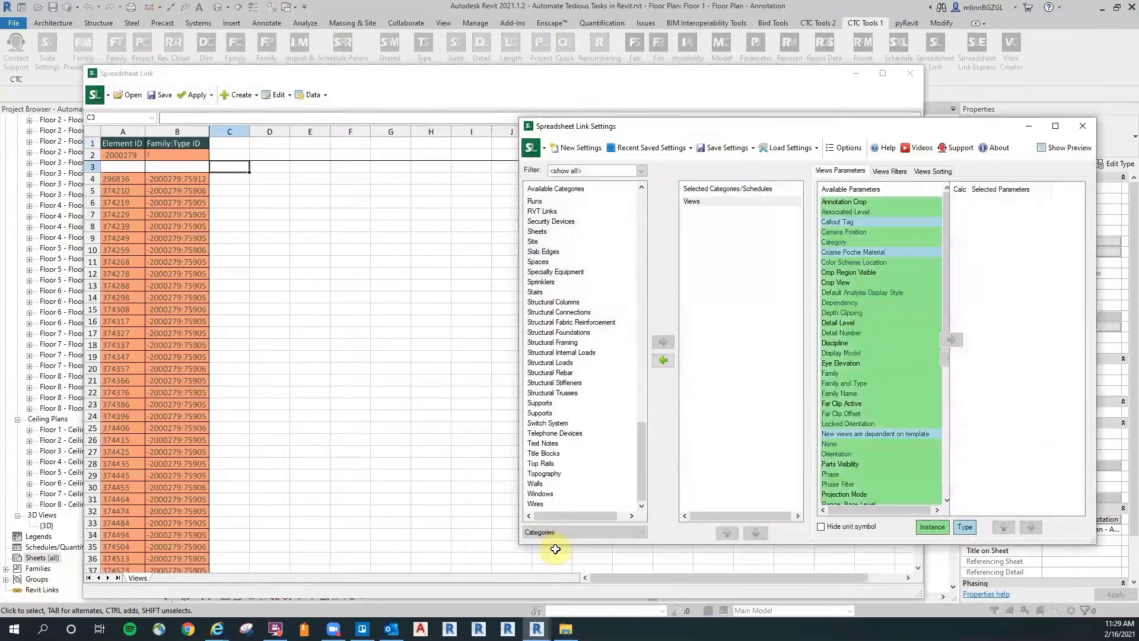
left_click(560, 532)
left_click(560, 531)
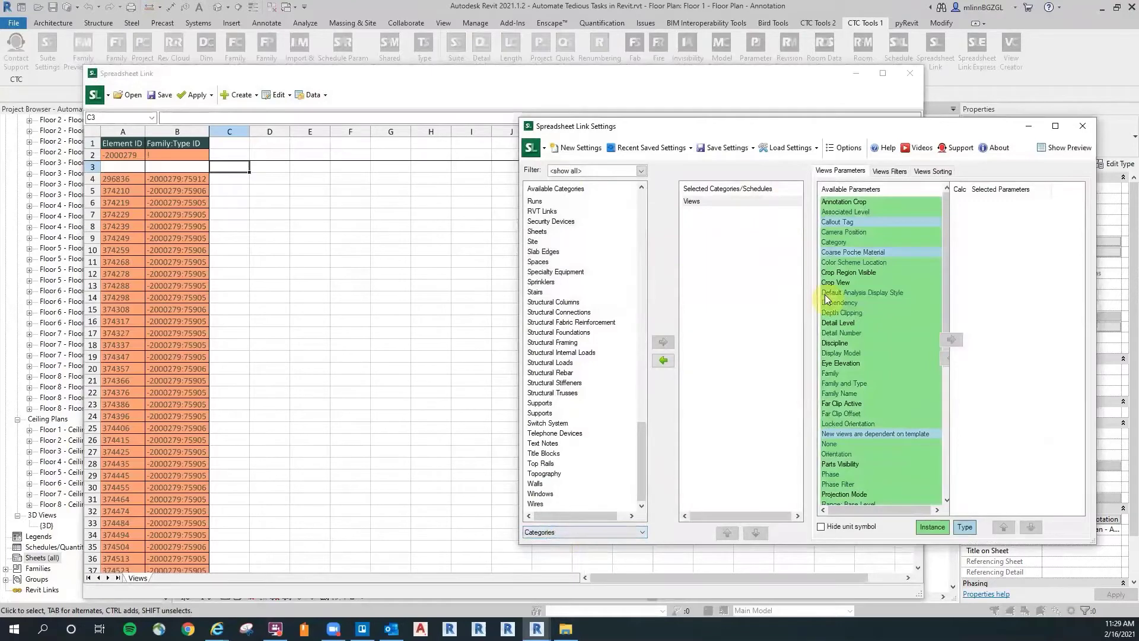
Step: Add the View Name and Family parameters to the spreadsheet and place Family ahead of View Name
left_click_drag(945, 233, 948, 411)
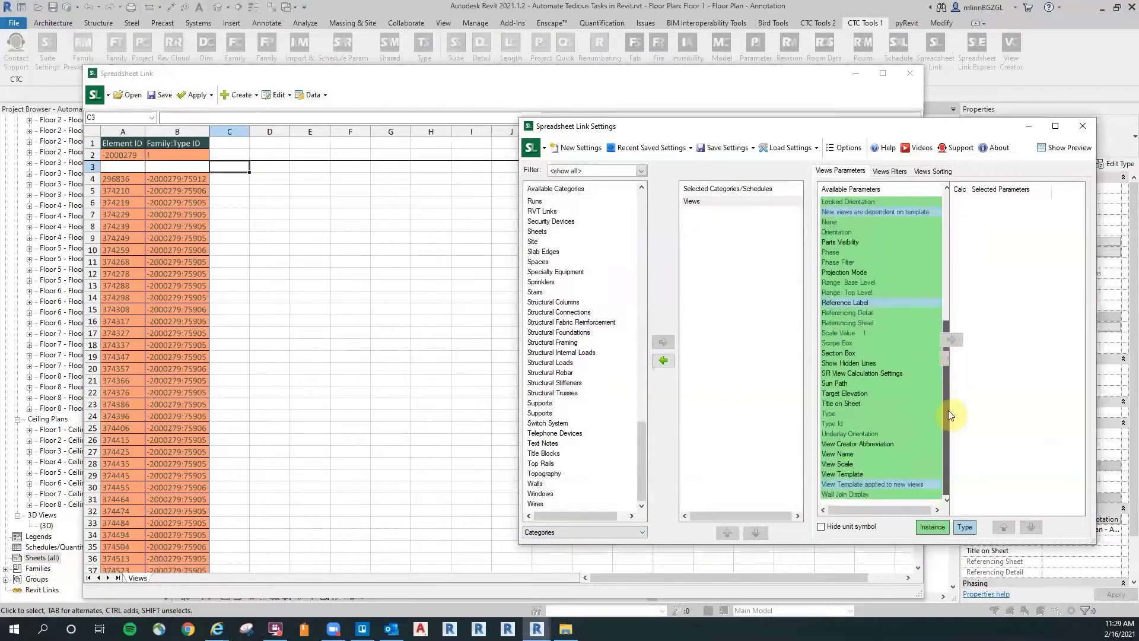
left_click(842, 454)
double_click(842, 454)
scroll(906, 336, "up", 4)
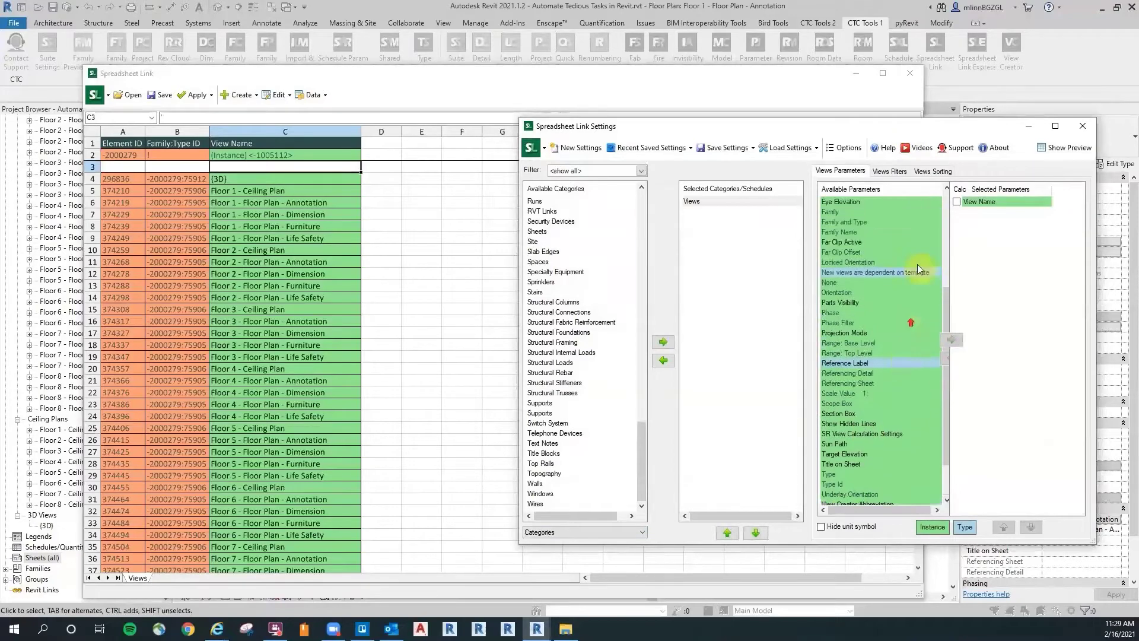
double_click(854, 282)
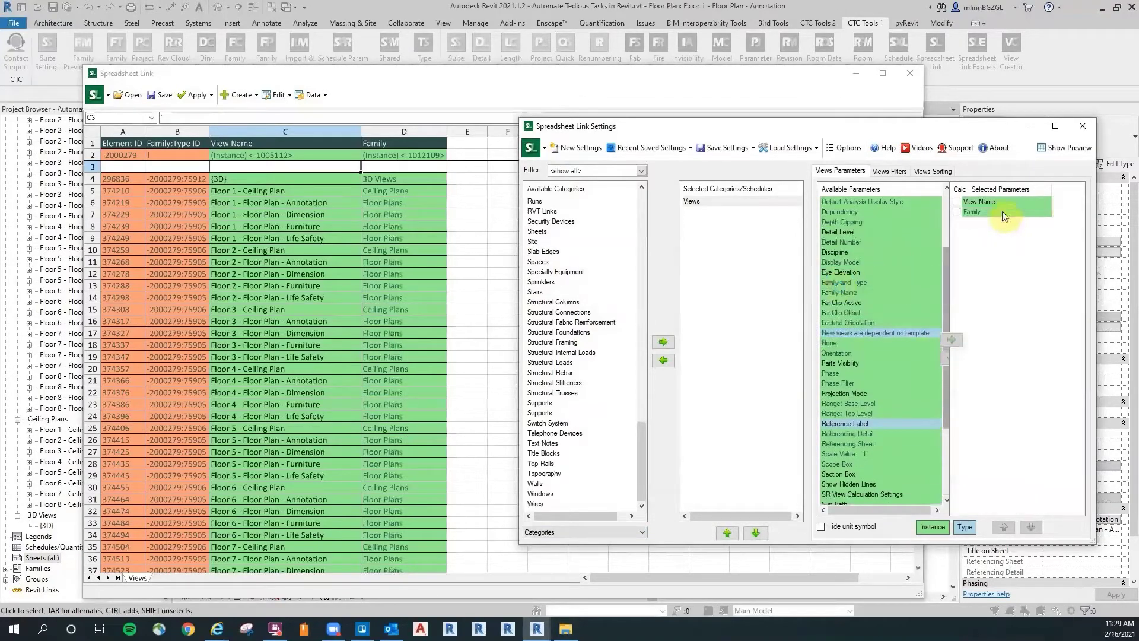
left_click(974, 213)
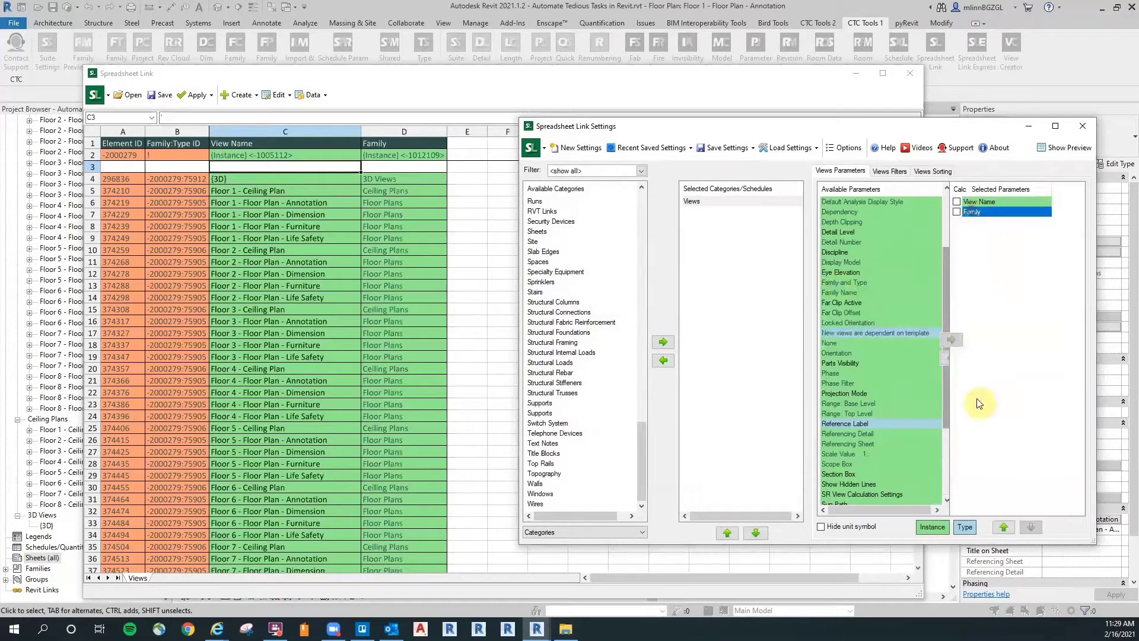
left_click(1002, 526)
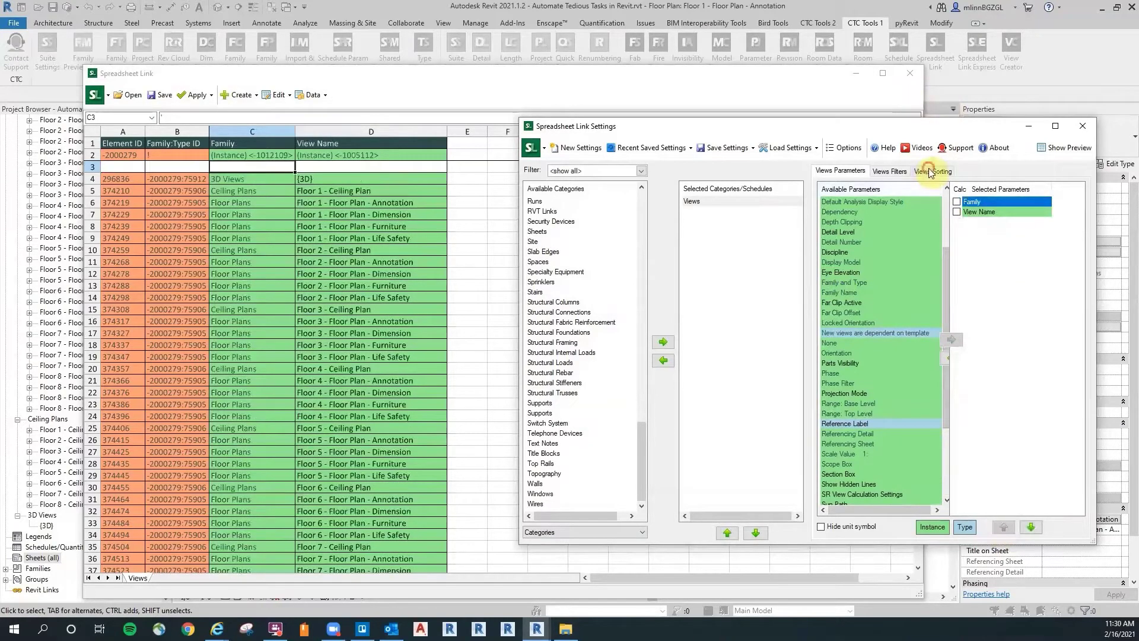
Step: Sort the listed views by Family in descending order
left_click(930, 172)
left_click(878, 194)
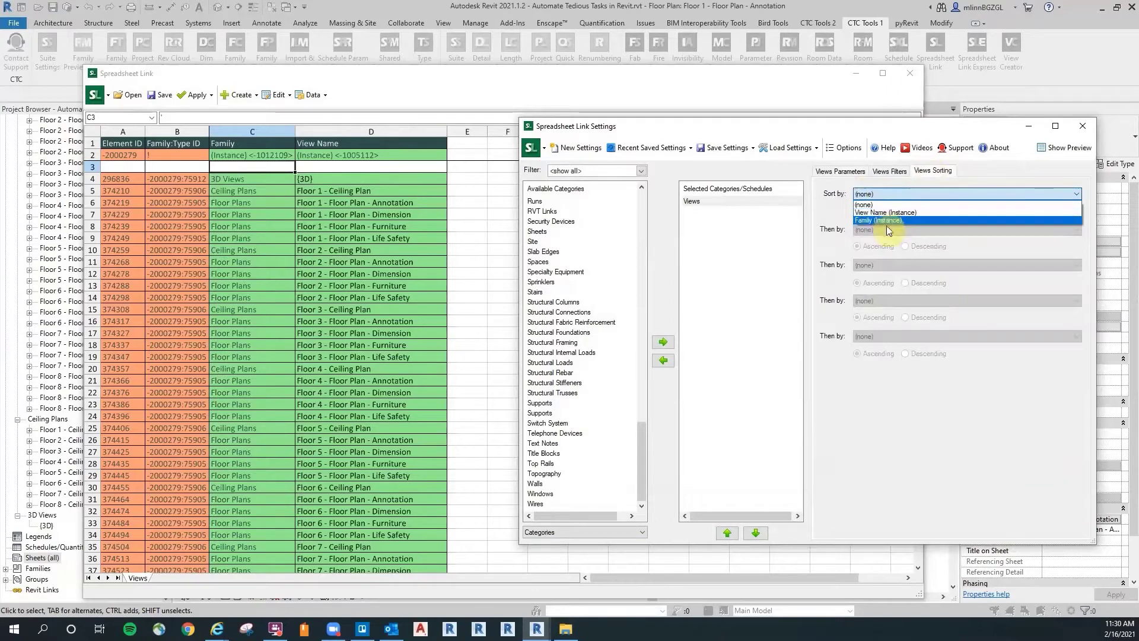
left_click(885, 221)
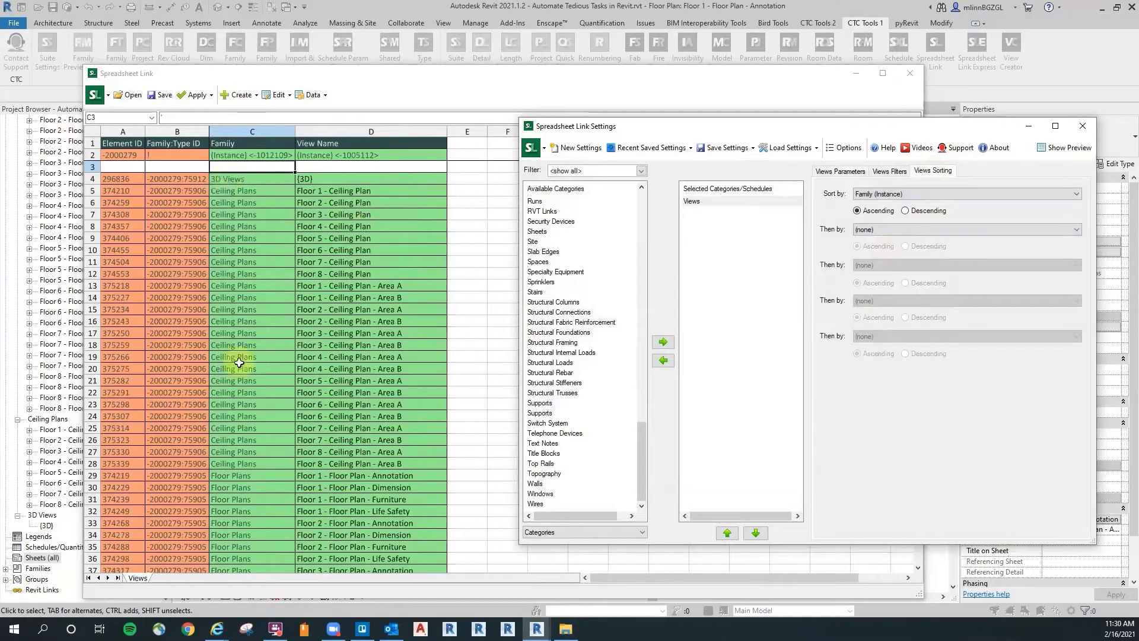
left_click(928, 211)
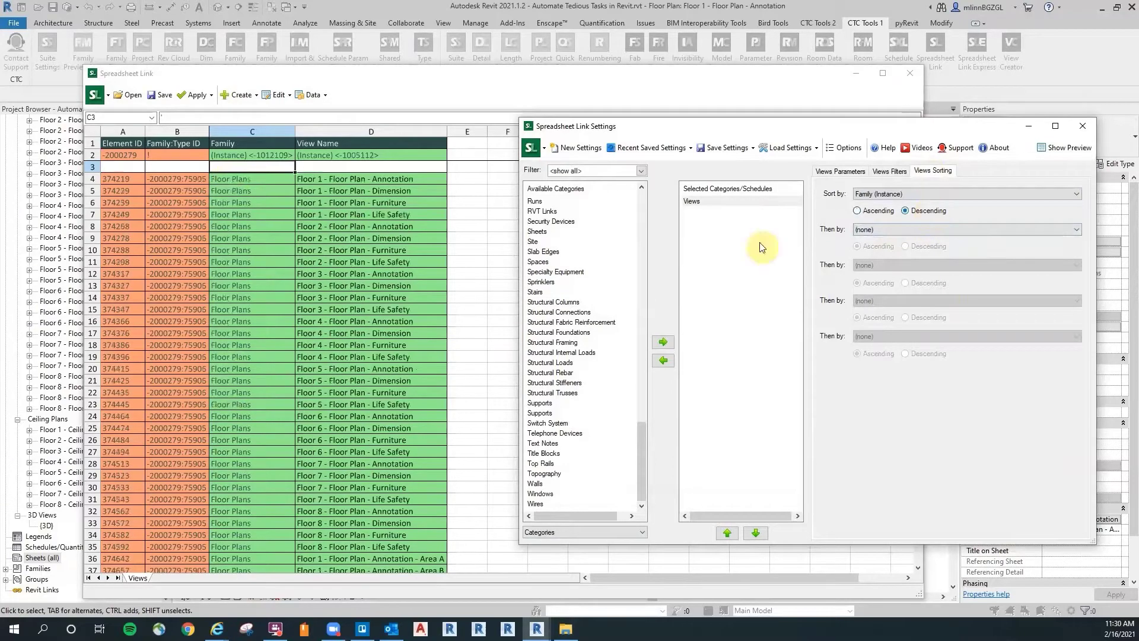
Step: Save the view spreadsheet to the Desktop as an Excel workbook named Views and open it in Excel
left_click(625, 89)
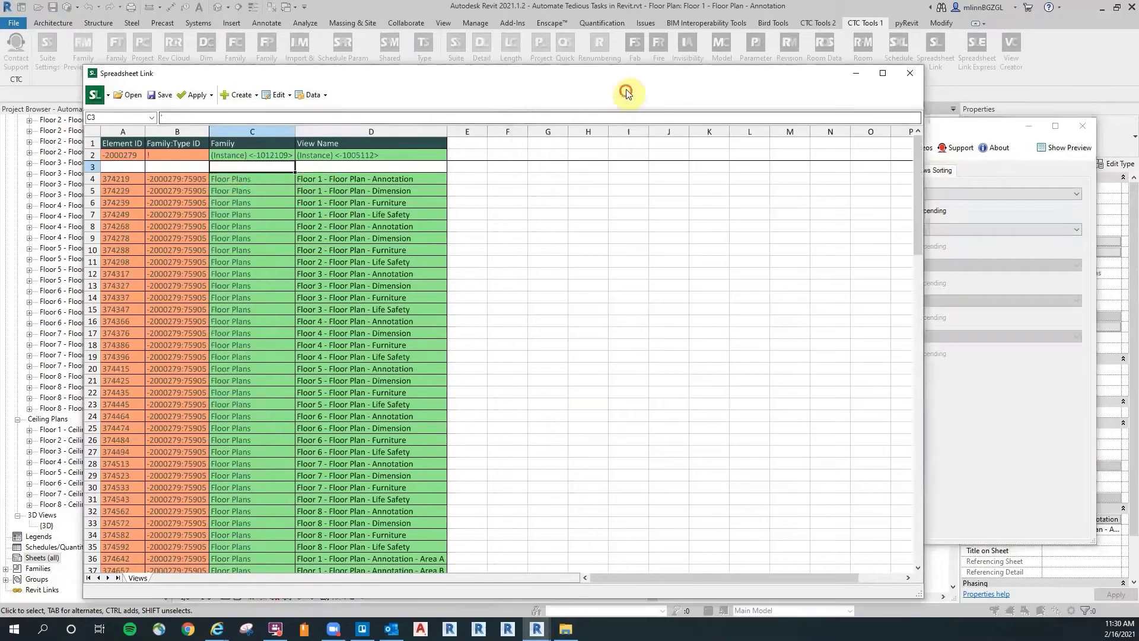
left_click_drag(916, 159, 704, 133)
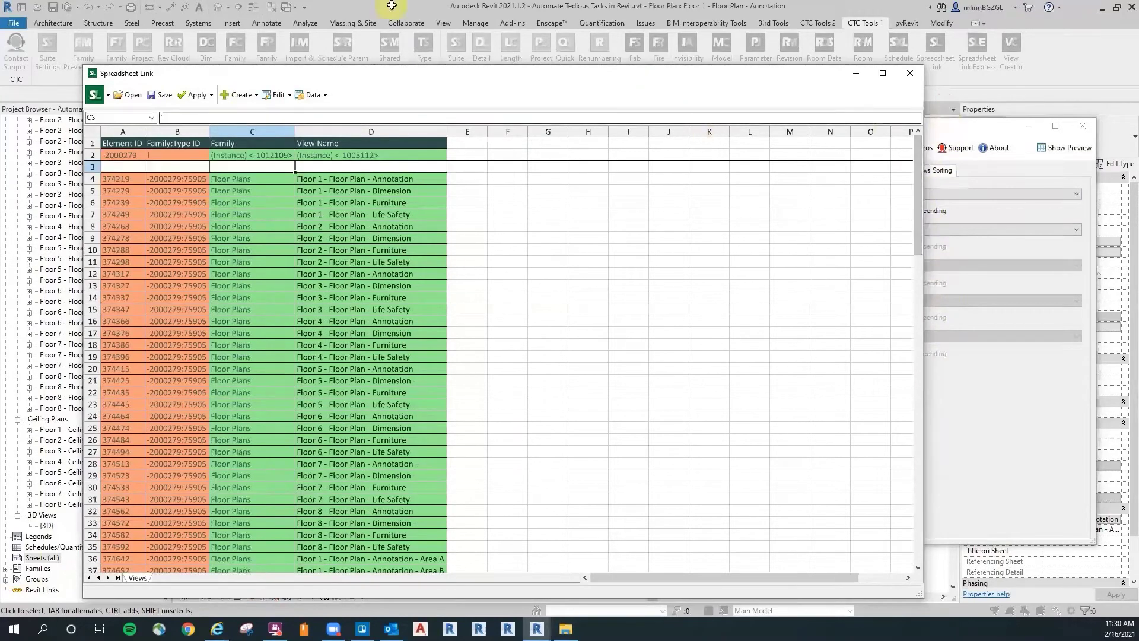
left_click(159, 95)
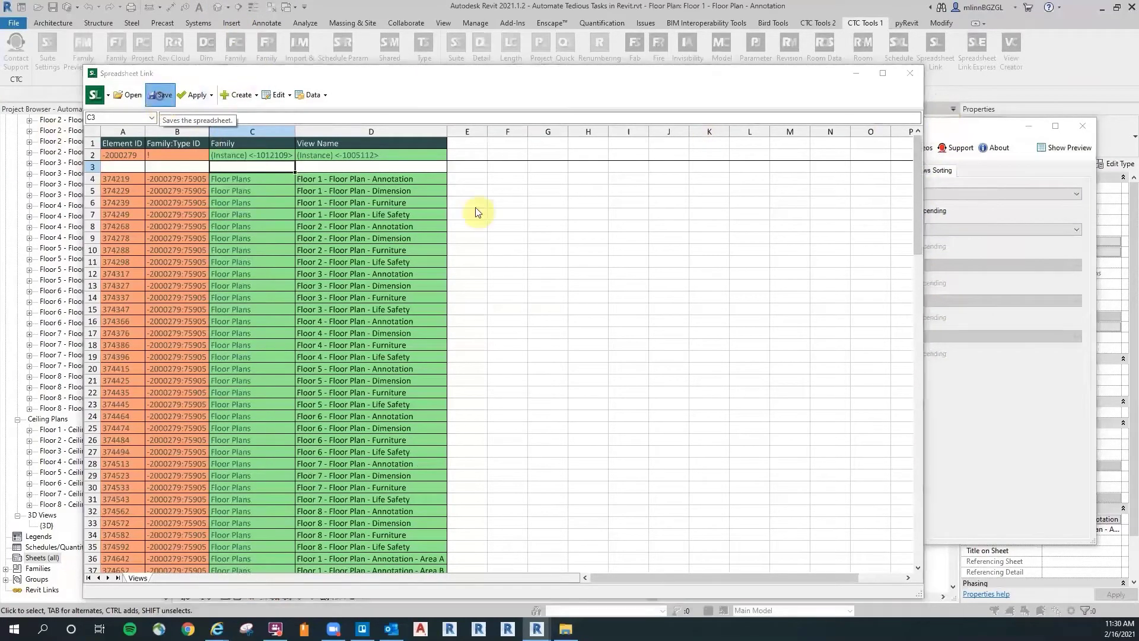
left_click(431, 511)
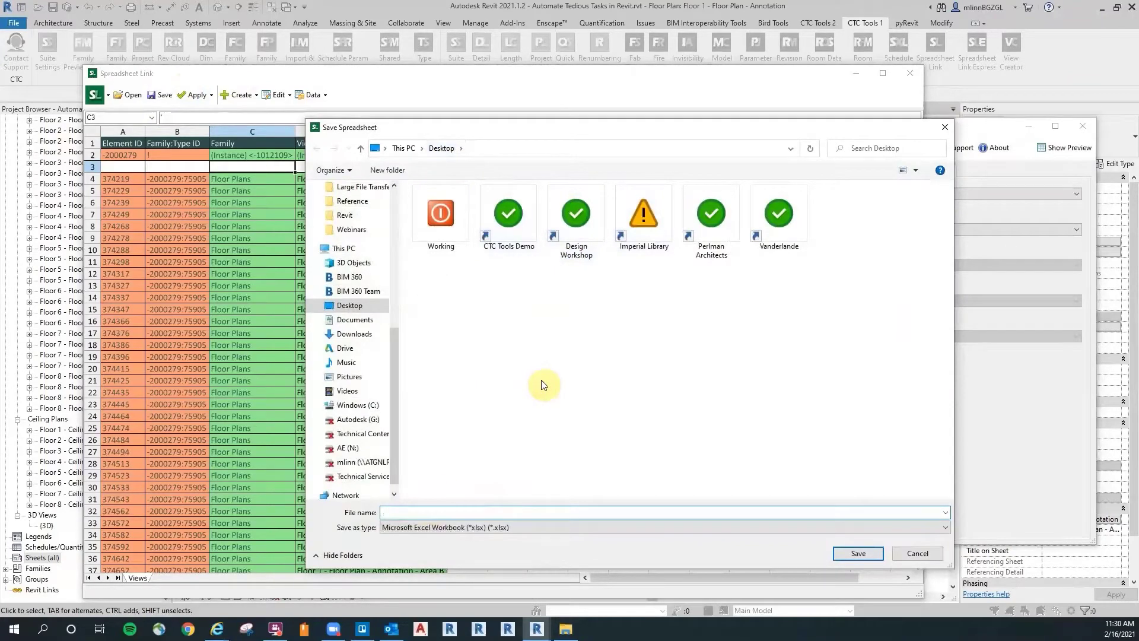
type("Views")
left_click(858, 553)
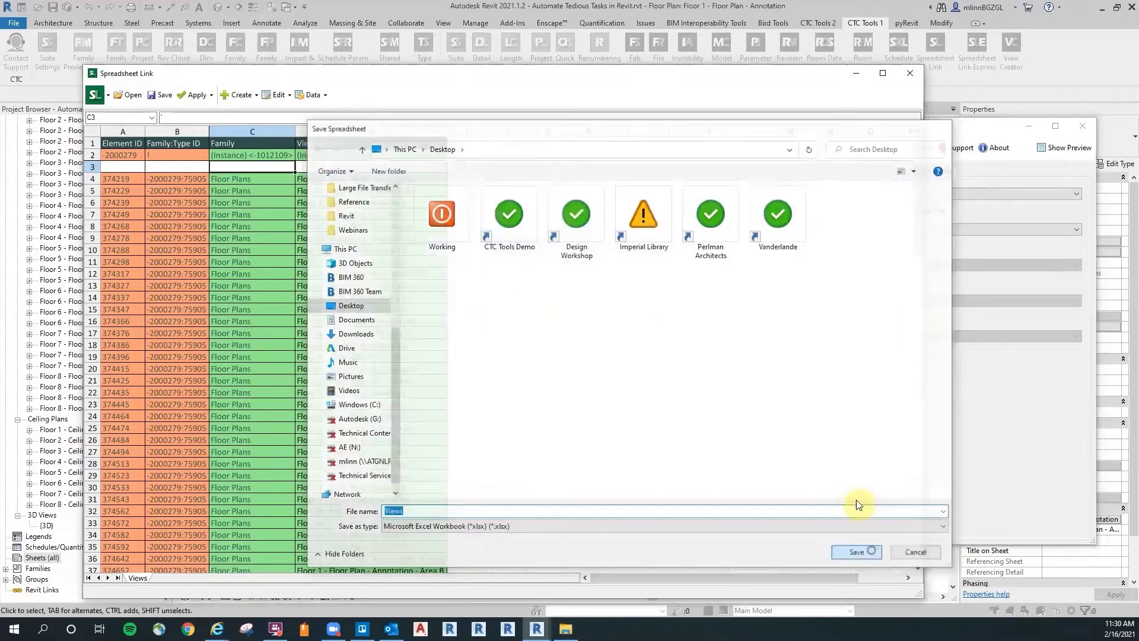
left_click(596, 331)
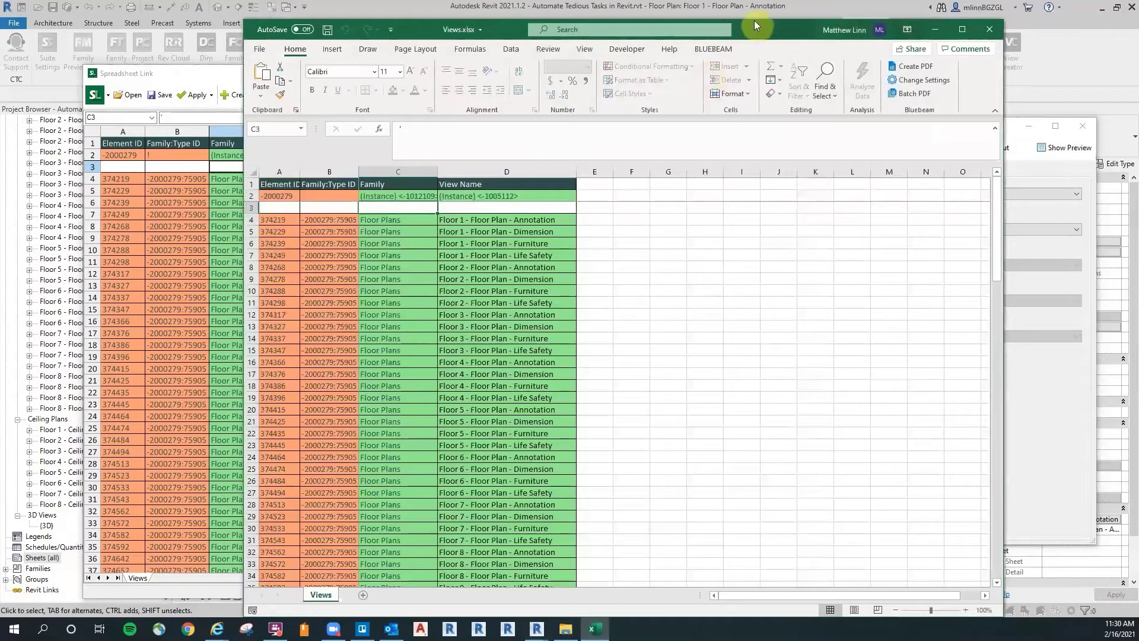
Step: Look over the exported view list in the Excel workbook and minimize its window
left_click_drag(755, 29, 737, 13)
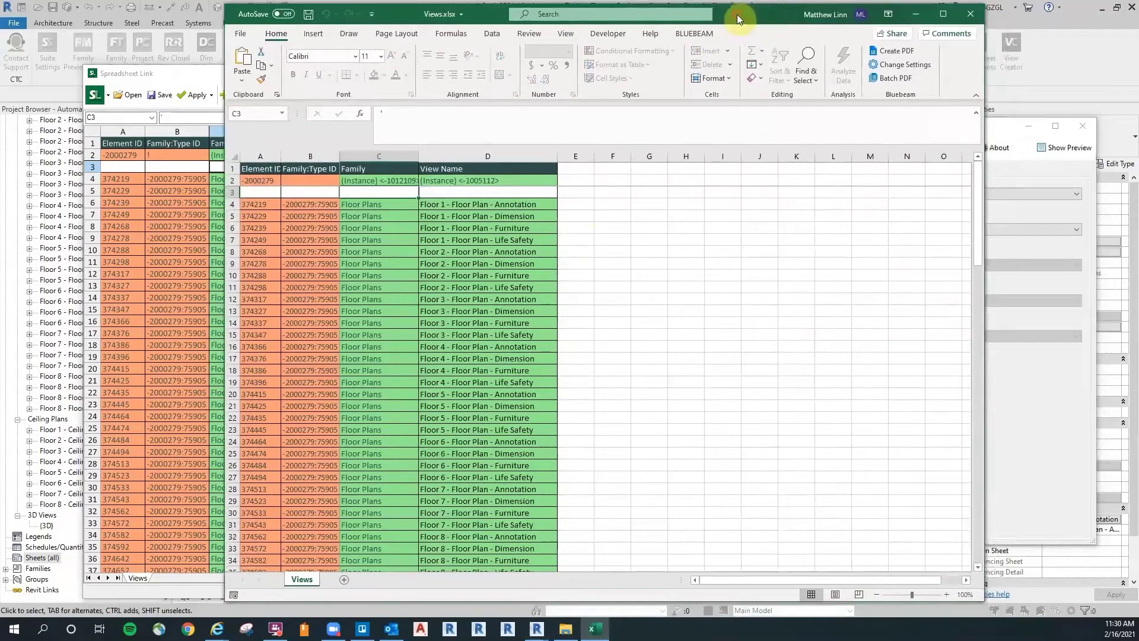
mouse_move(978, 187)
left_mouse_down()
mouse_move(998, 493)
mouse_move(985, 172)
left_mouse_up()
left_click_drag(761, 12, 790, 25)
left_click(943, 26)
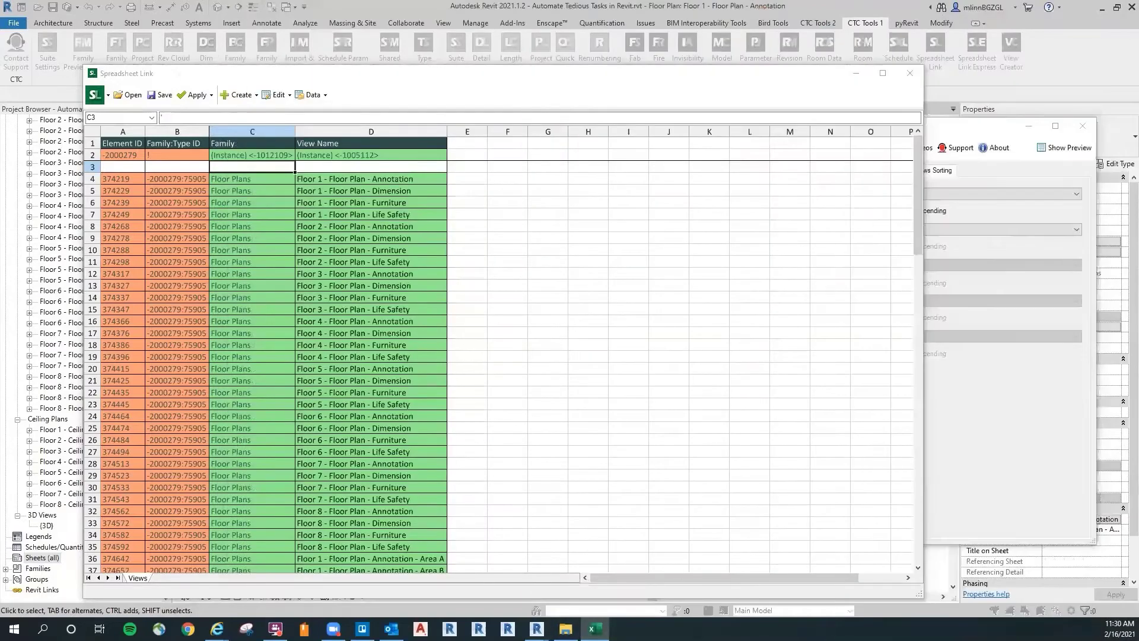
Step: Close the Spreadsheet Link spreadsheet and its settings to return to the Floor 1 plan
left_click(906, 73)
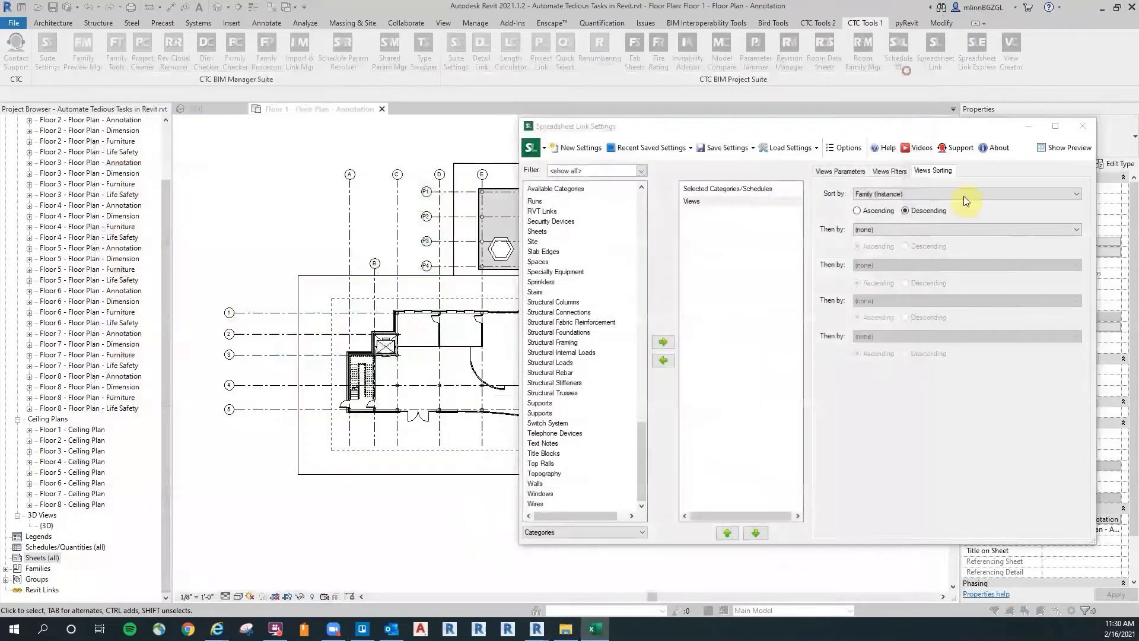
left_click(1085, 126)
left_click(594, 334)
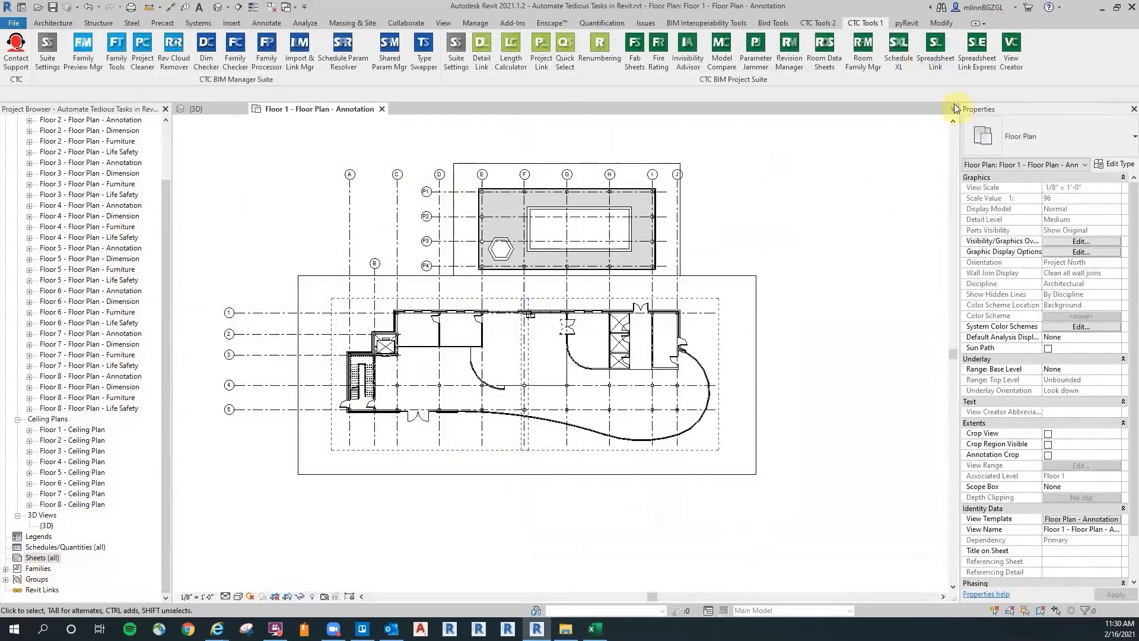
Step: Open View Creator's batch sheet-adding dialog and enlarge it to fit a long list of sheet names
left_click(1018, 52)
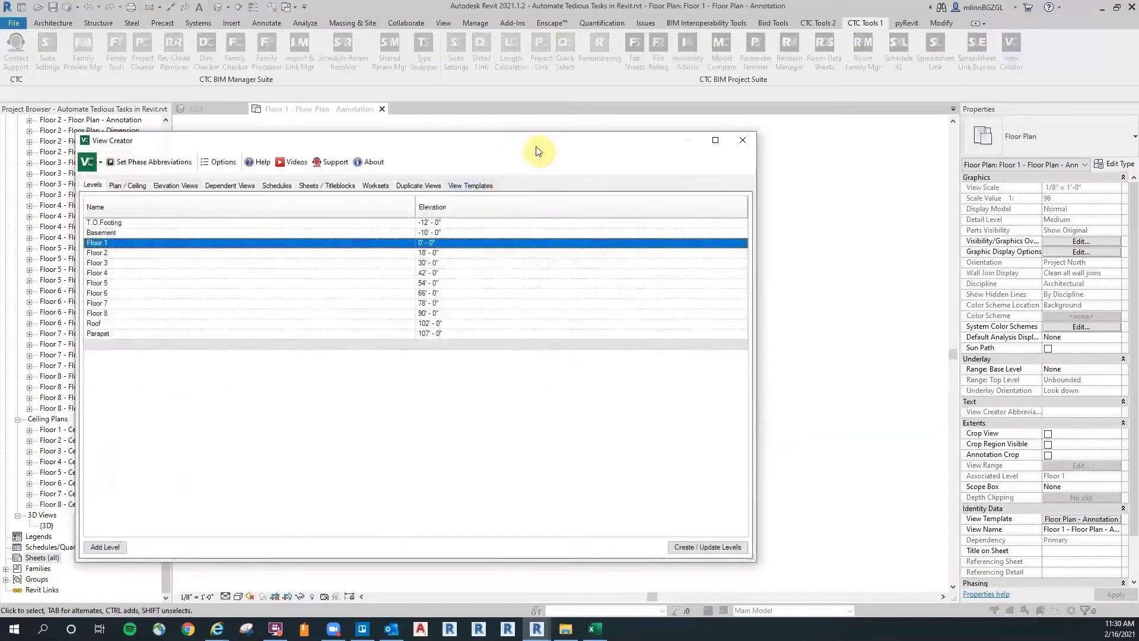
left_click(675, 142)
left_click_drag(477, 139, 328, 133)
left_click(305, 177)
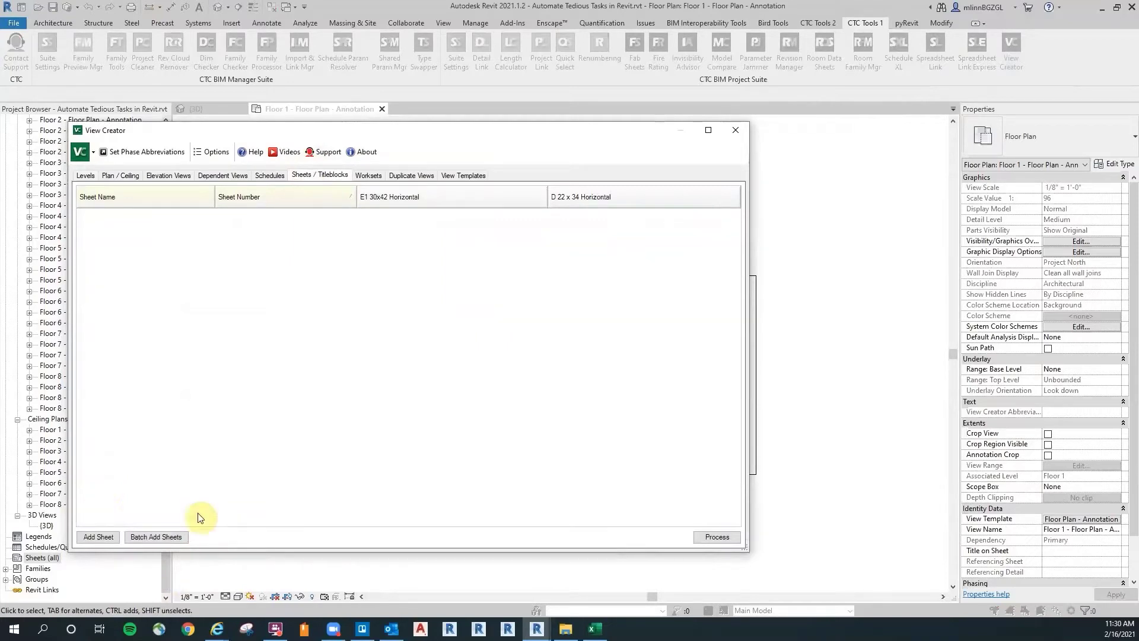
left_click(153, 538)
left_click_drag(421, 249, 204, 69)
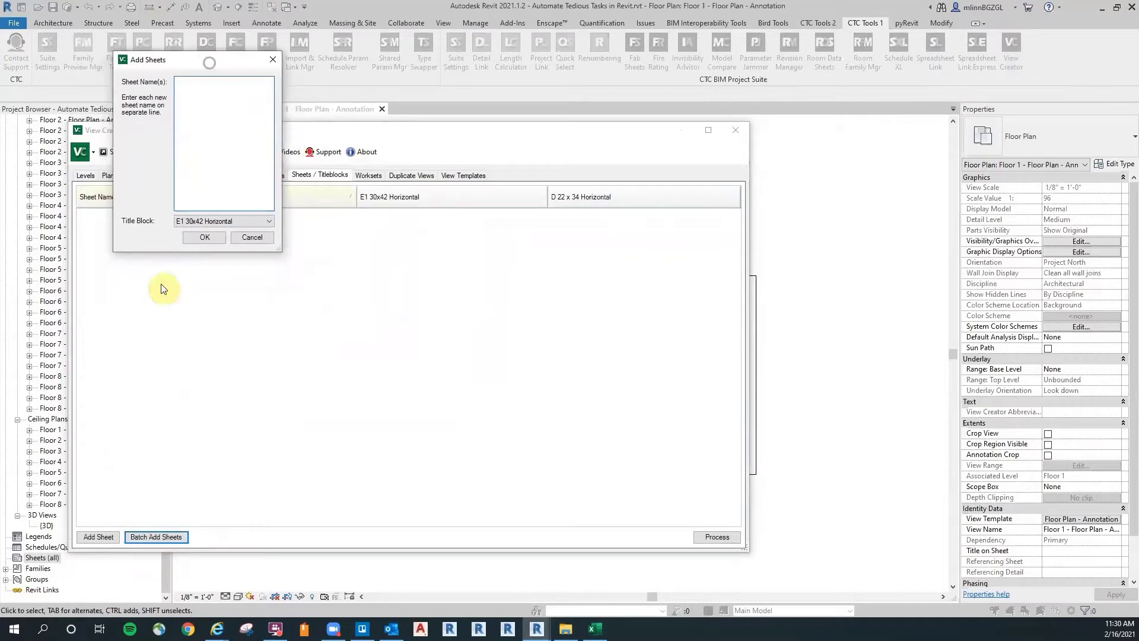
left_click_drag(160, 253, 174, 583)
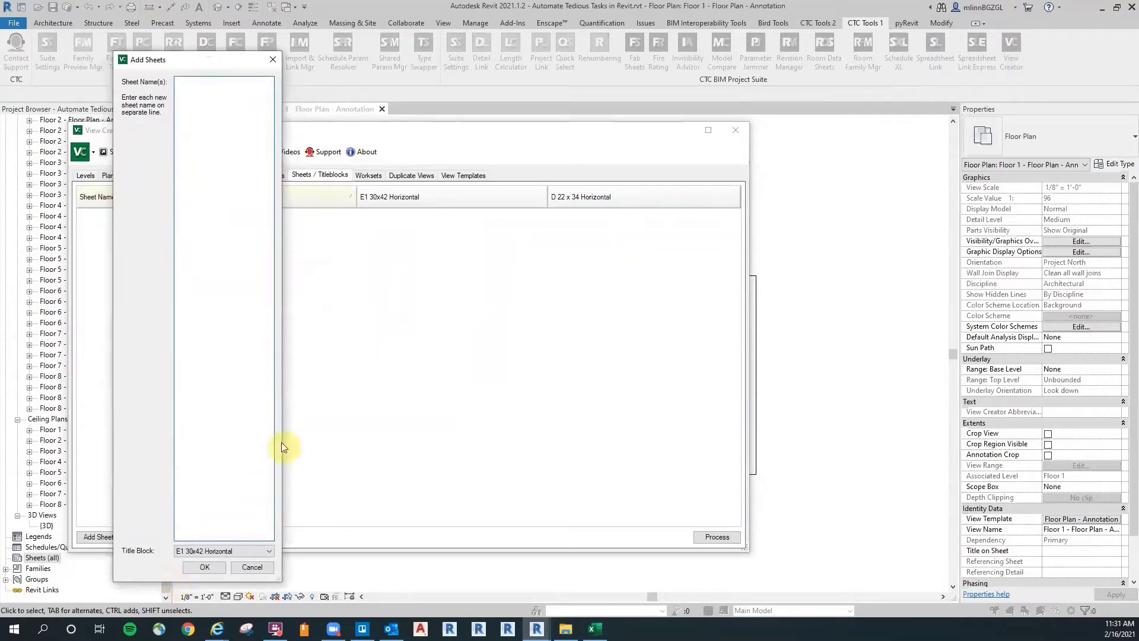
left_click_drag(284, 440, 484, 428)
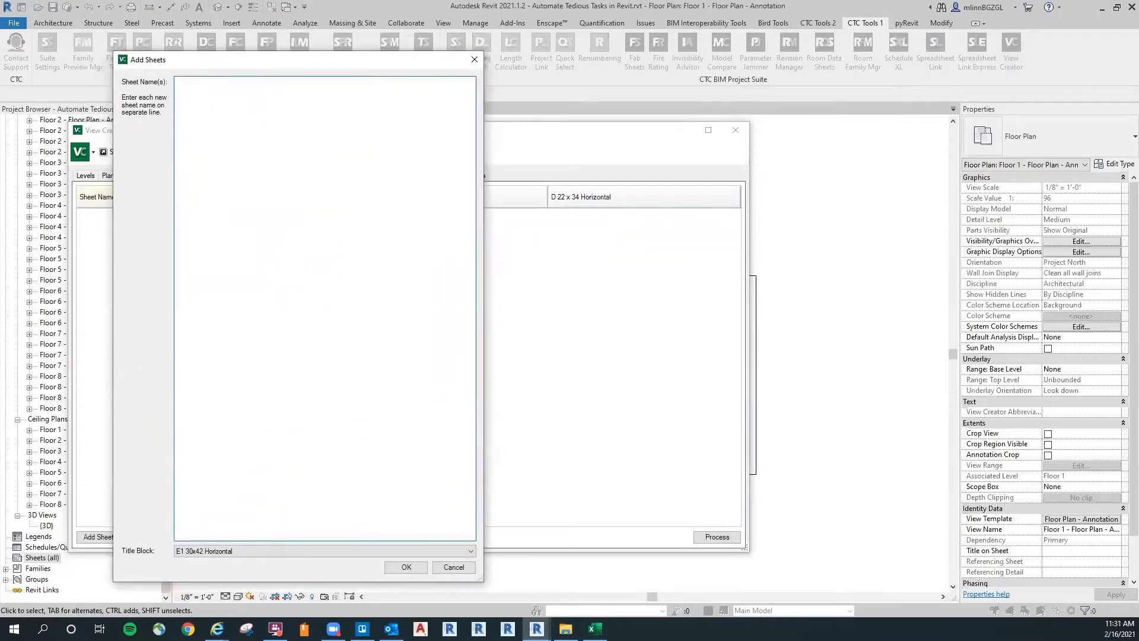
Step: Switch to the Views workbook in Excel and copy the view names in D4:D123, leaving out the 3D view
left_click_drag(1138, 23, 991, 6)
left_click(890, 249)
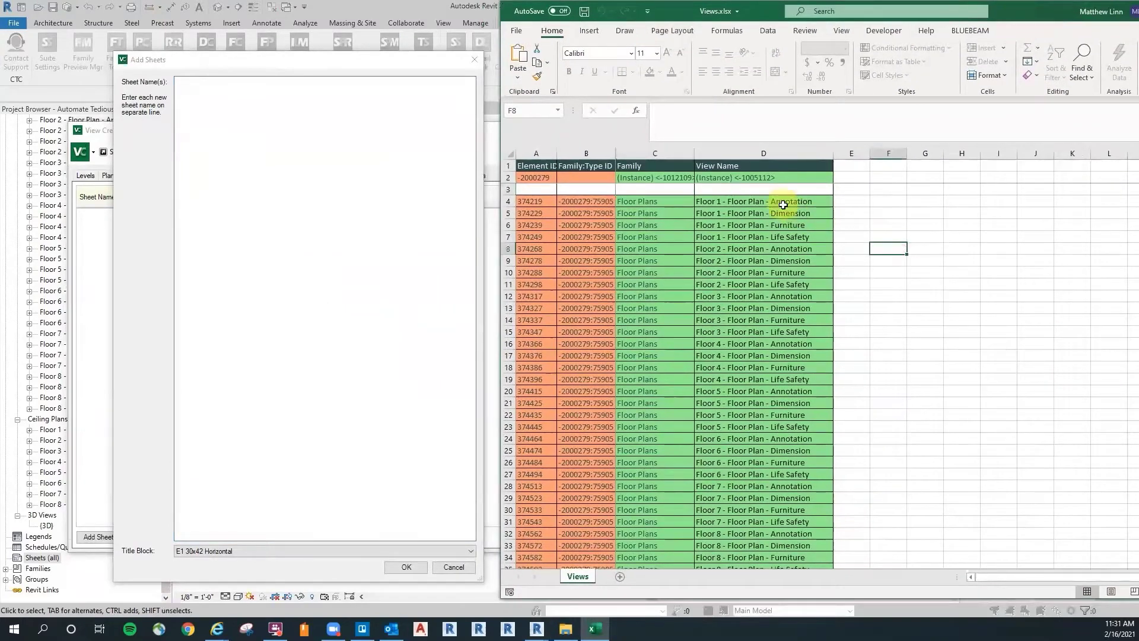
left_click_drag(783, 202, 768, 536)
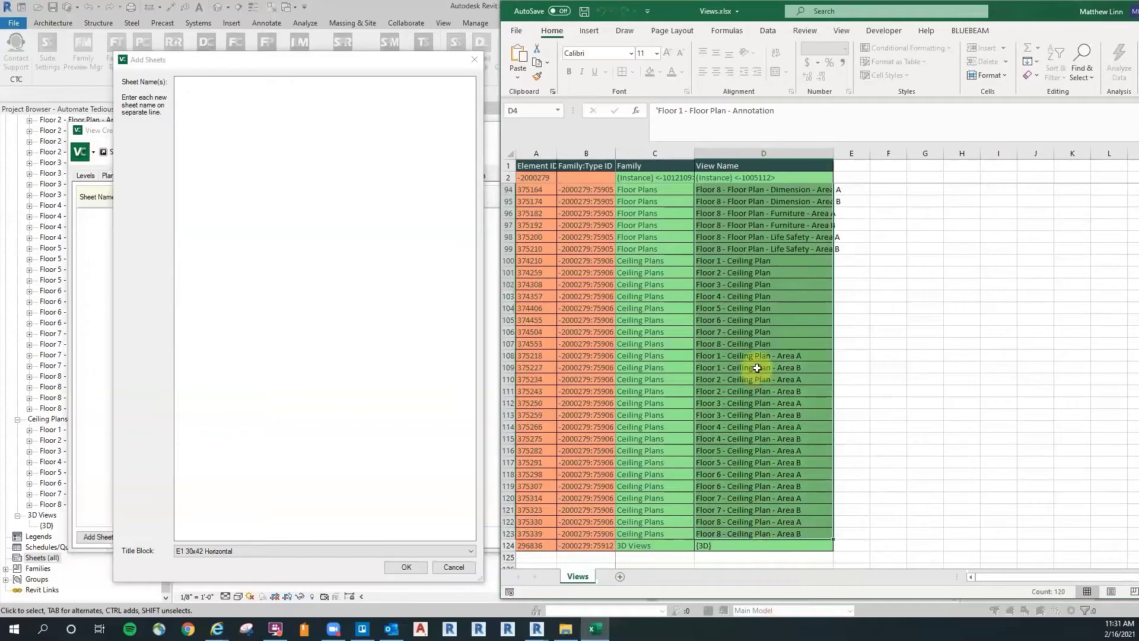
right_click(757, 367)
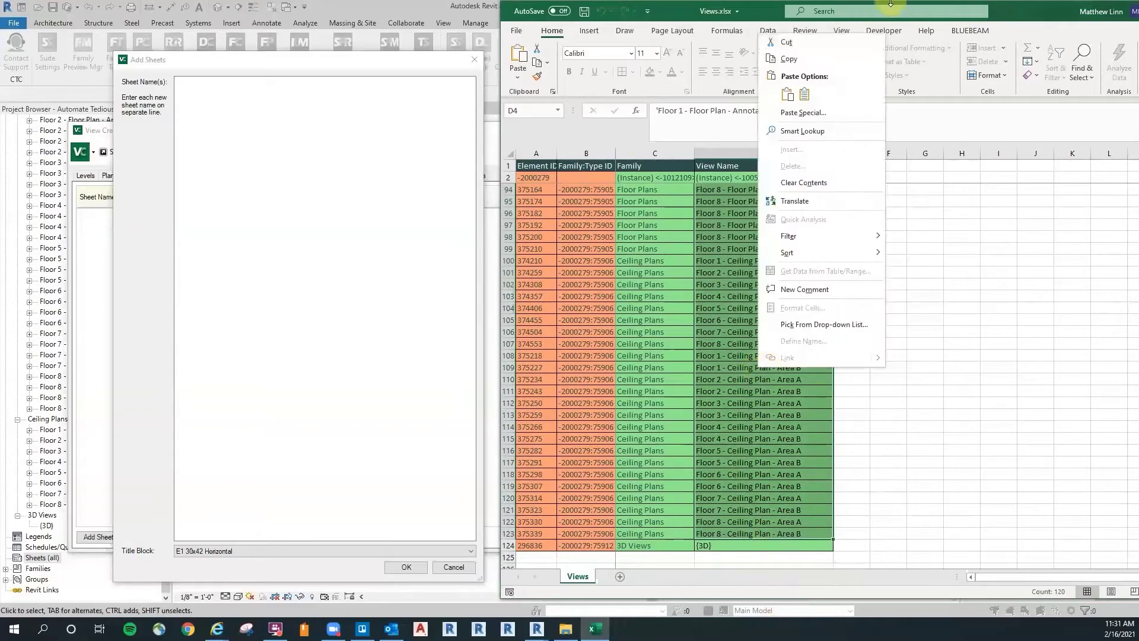
left_click(811, 59)
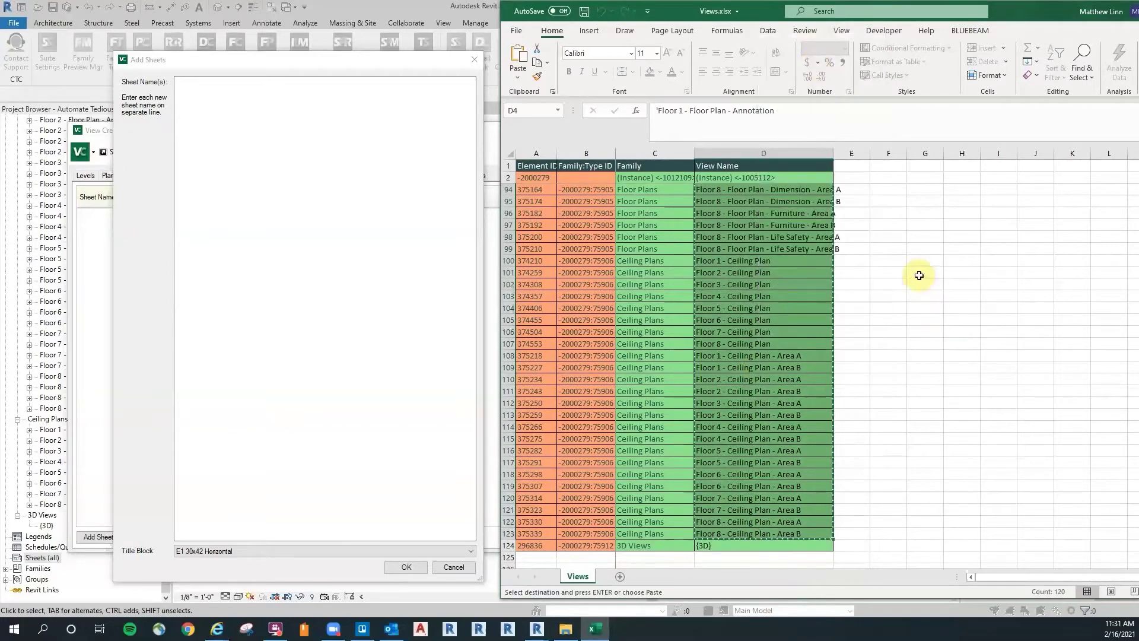
Step: Back in Revit, paste the copied view names as the sheet names for the batch of new sheets
left_click(347, 167)
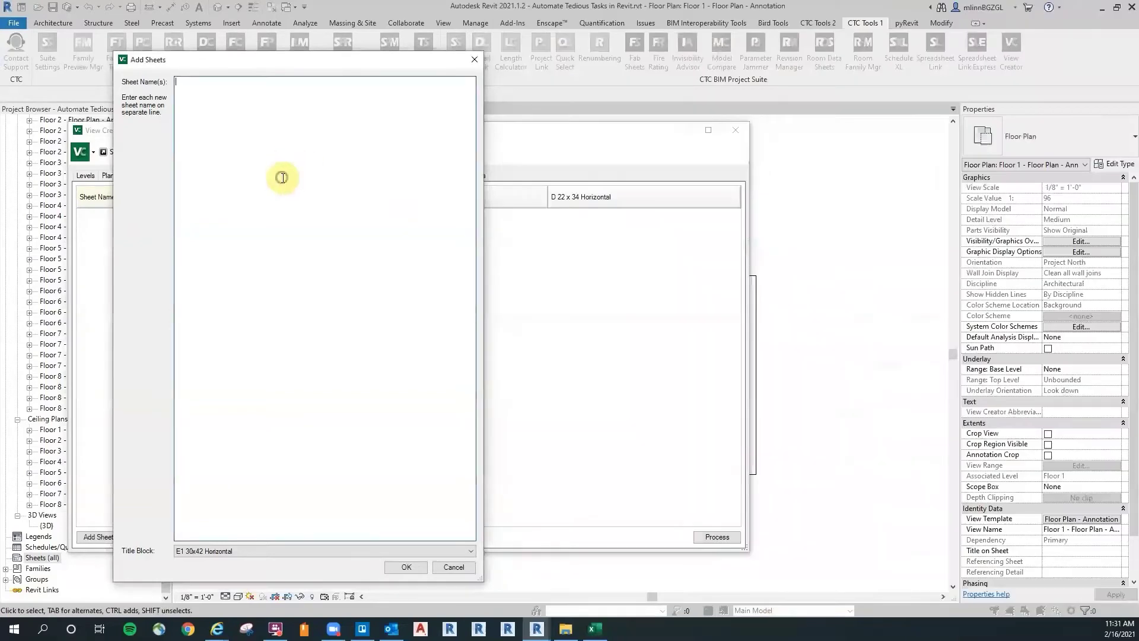
right_click(280, 178)
left_click(350, 229)
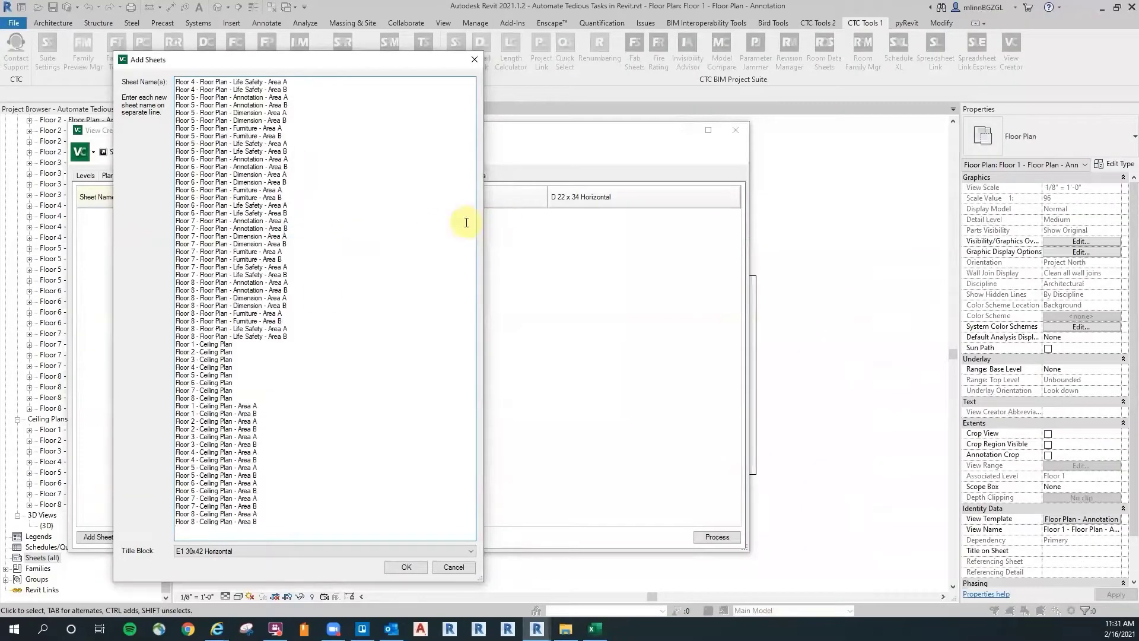
left_click(351, 329)
left_click_drag(401, 55, 376, 28)
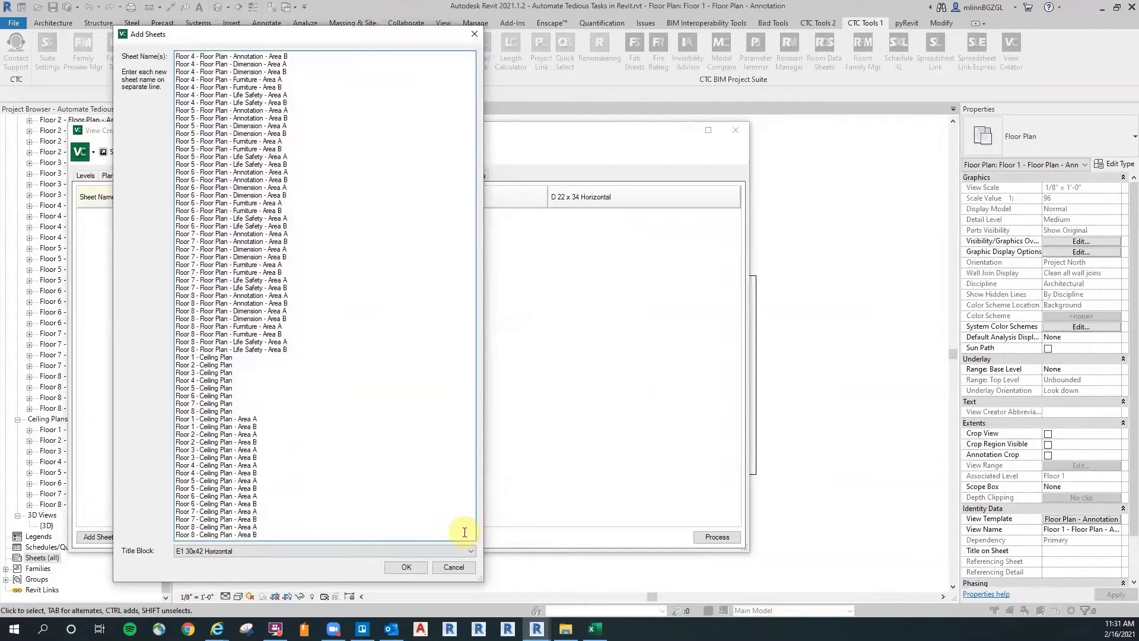
Step: Choose the E1 30x42 Horizontal title block and add the listed names to View Creator's sheet table
left_click(267, 549)
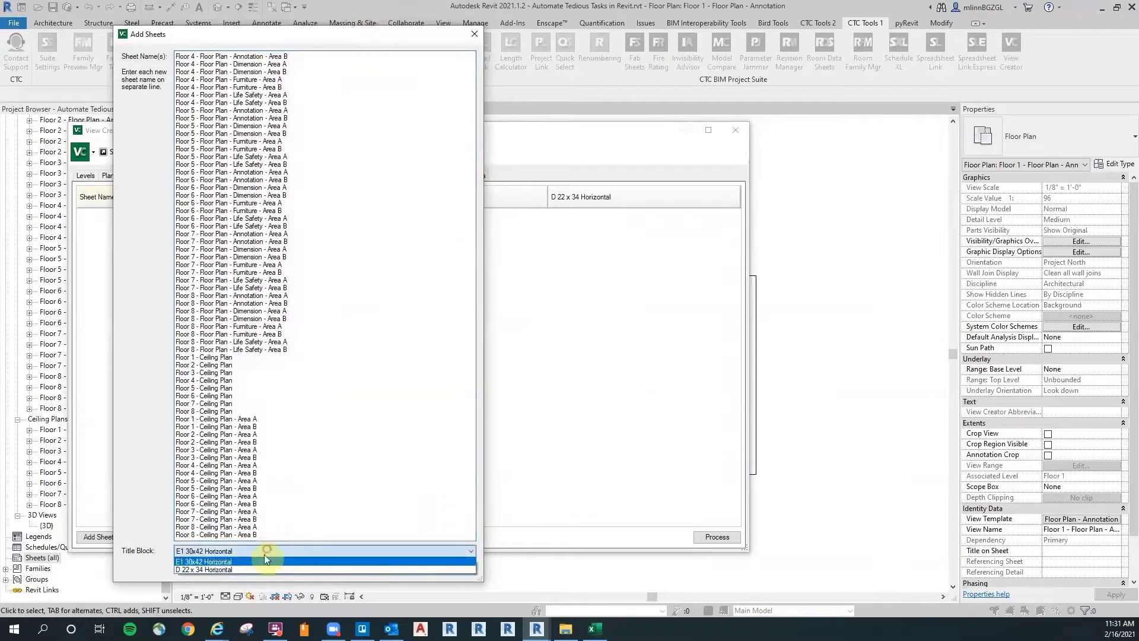
left_click(234, 560)
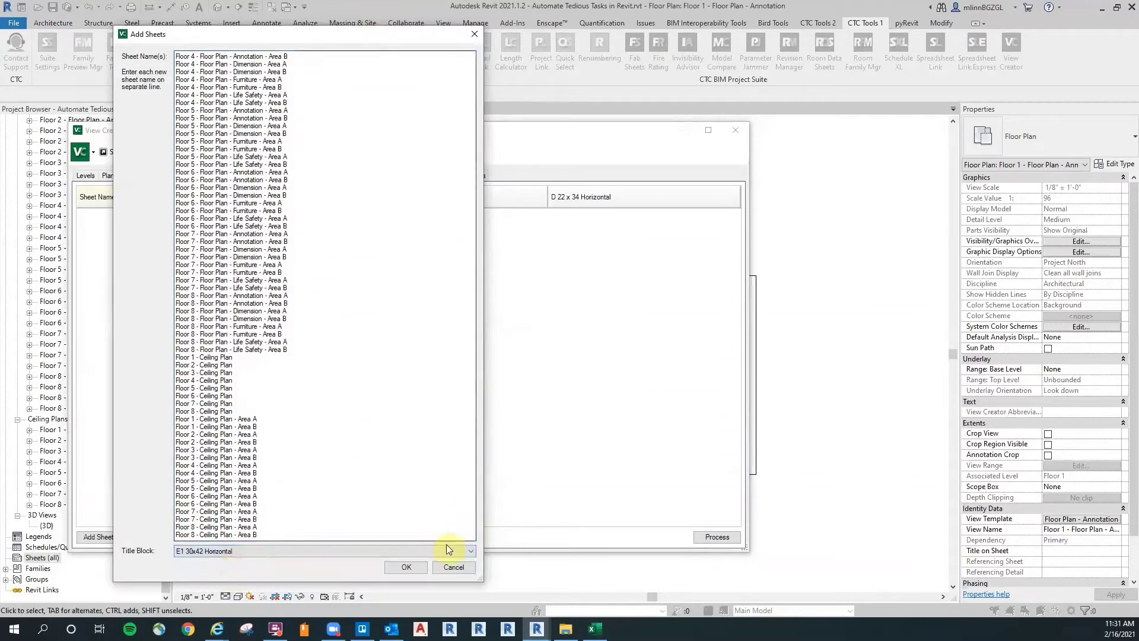
left_click(406, 567)
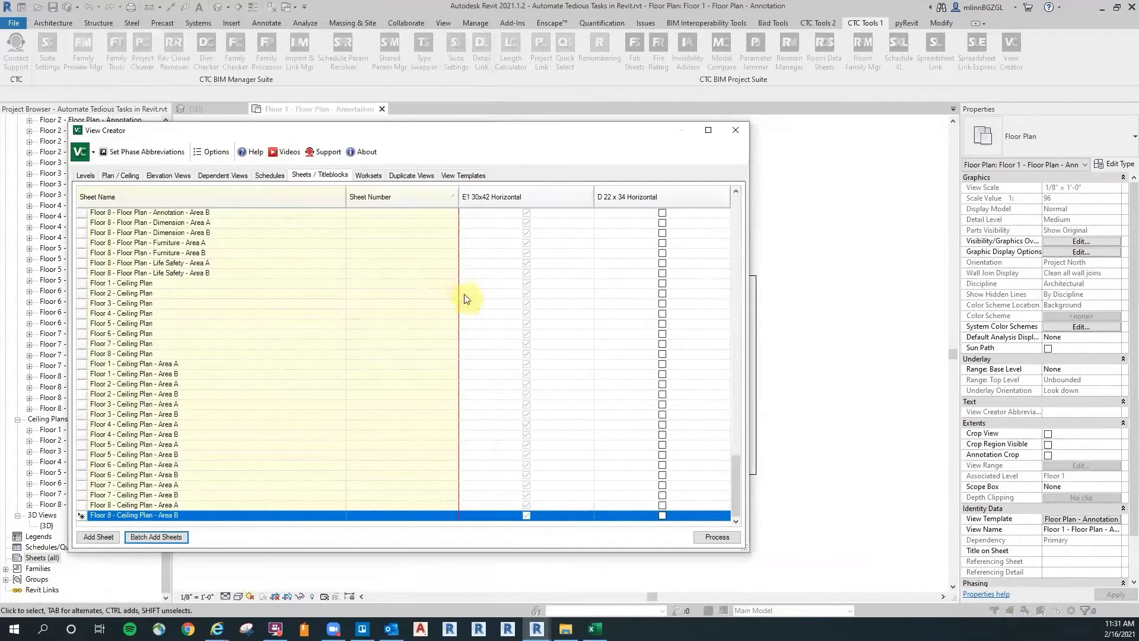
Step: Check the batch list of sheets and process it to create the sheets in the project
left_click_drag(548, 134, 704, 100)
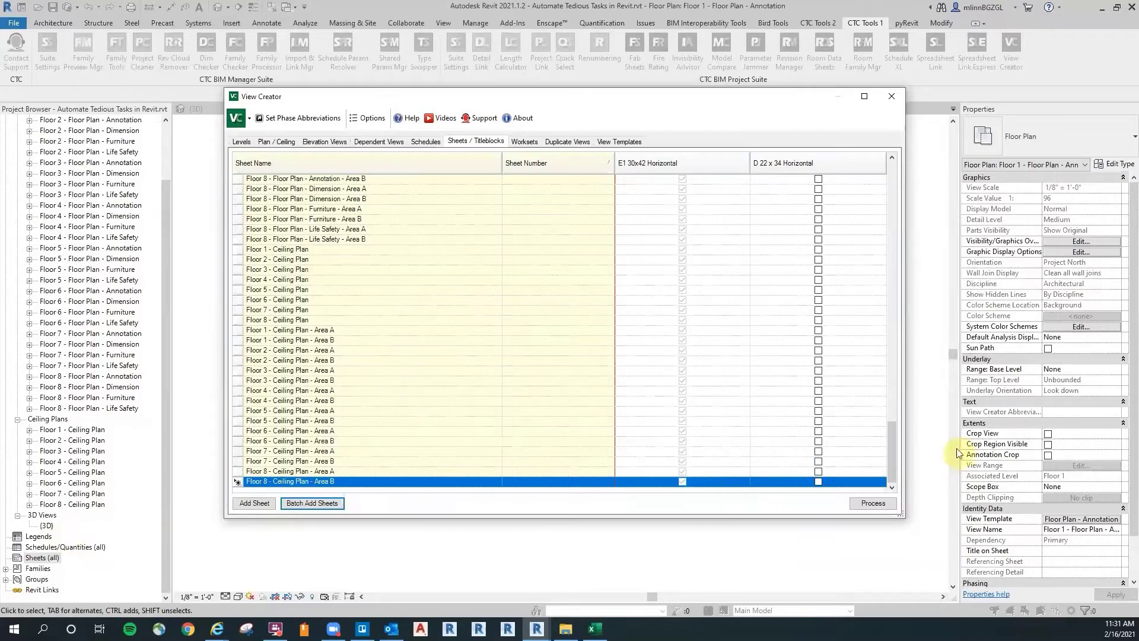
left_click_drag(894, 455, 899, 426)
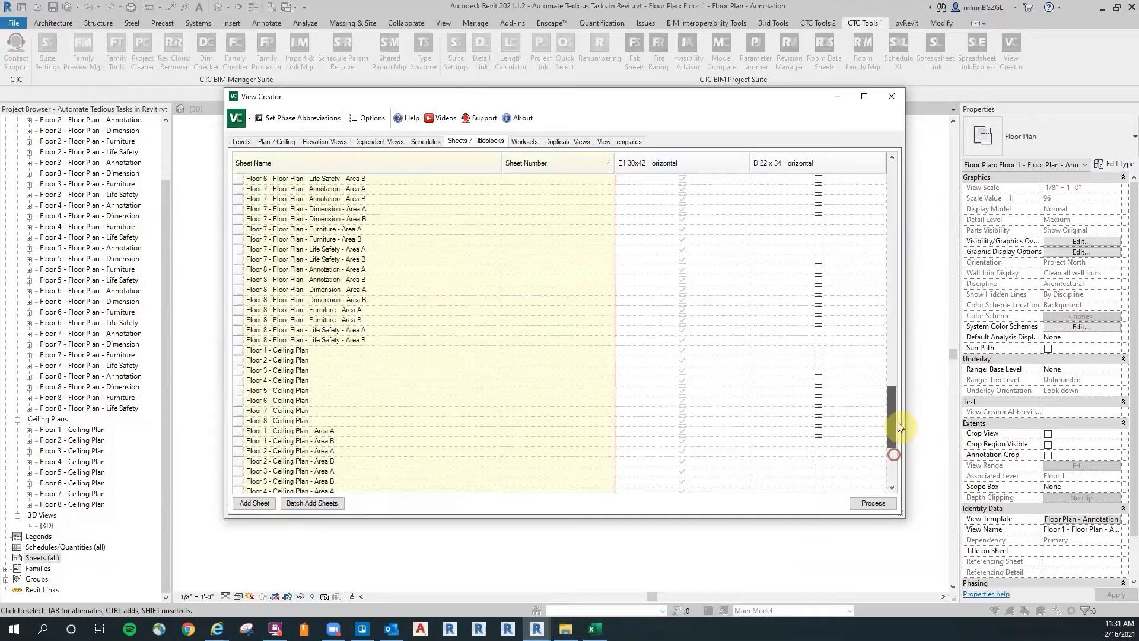
left_click_drag(899, 426, 922, 451)
left_click(873, 503)
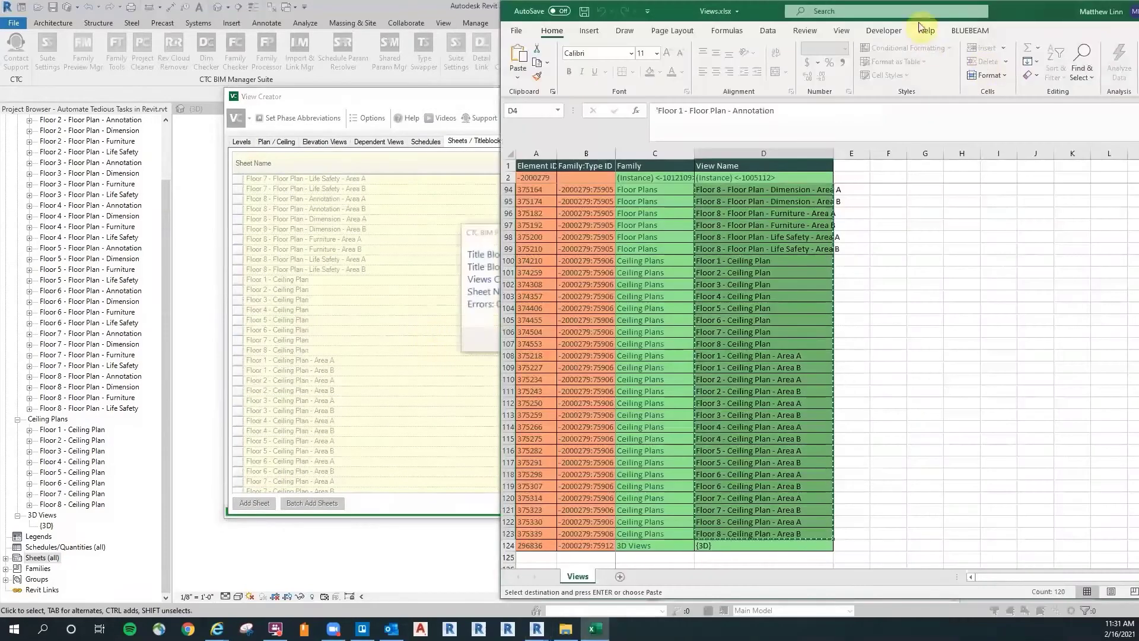
Step: Close the Views workbook in Excel without keeping the copied data on the clipboard
left_click_drag(1039, 14, 798, 38)
left_click(993, 29)
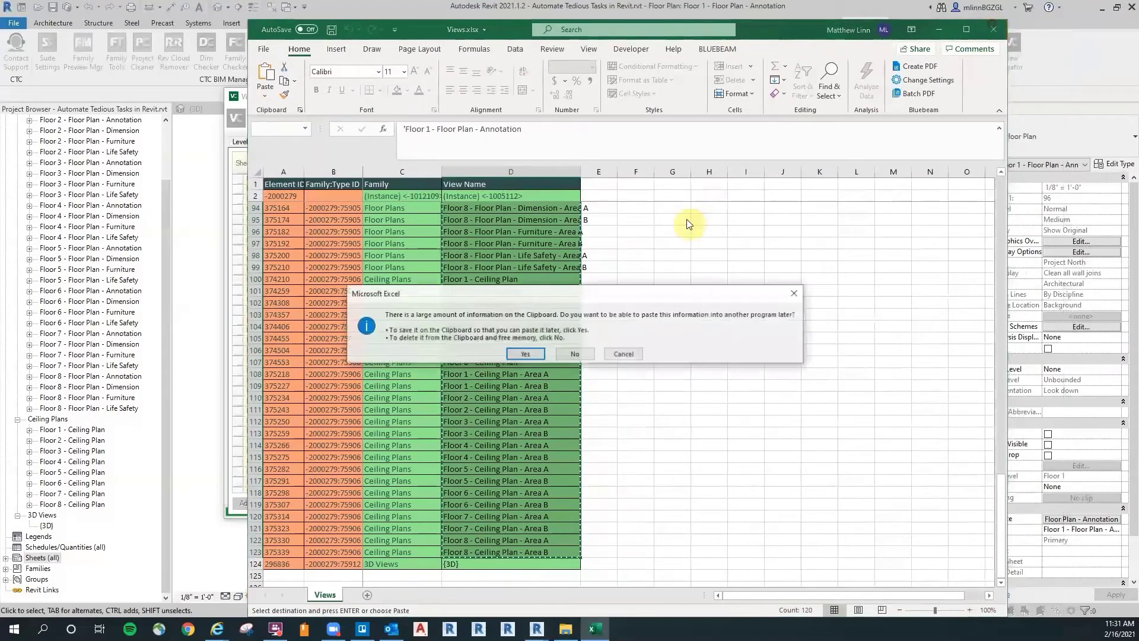
left_click(584, 351)
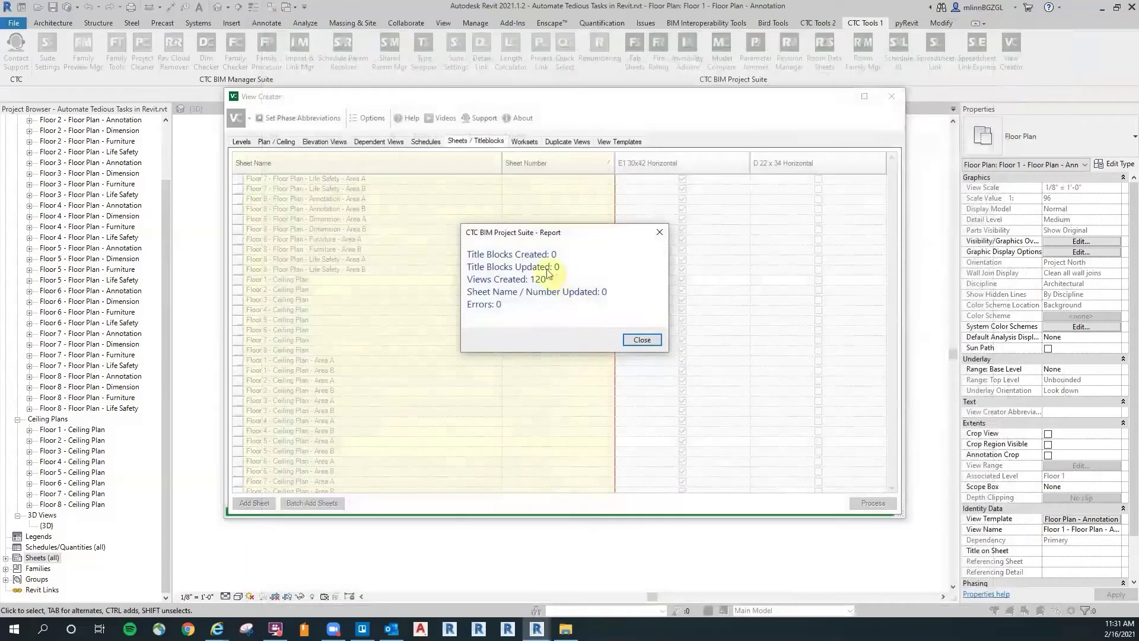
Step: Close the report and View Creator, and look through the new sheets under Sheets (all) in the Project Browser
left_click(651, 340)
left_click(890, 95)
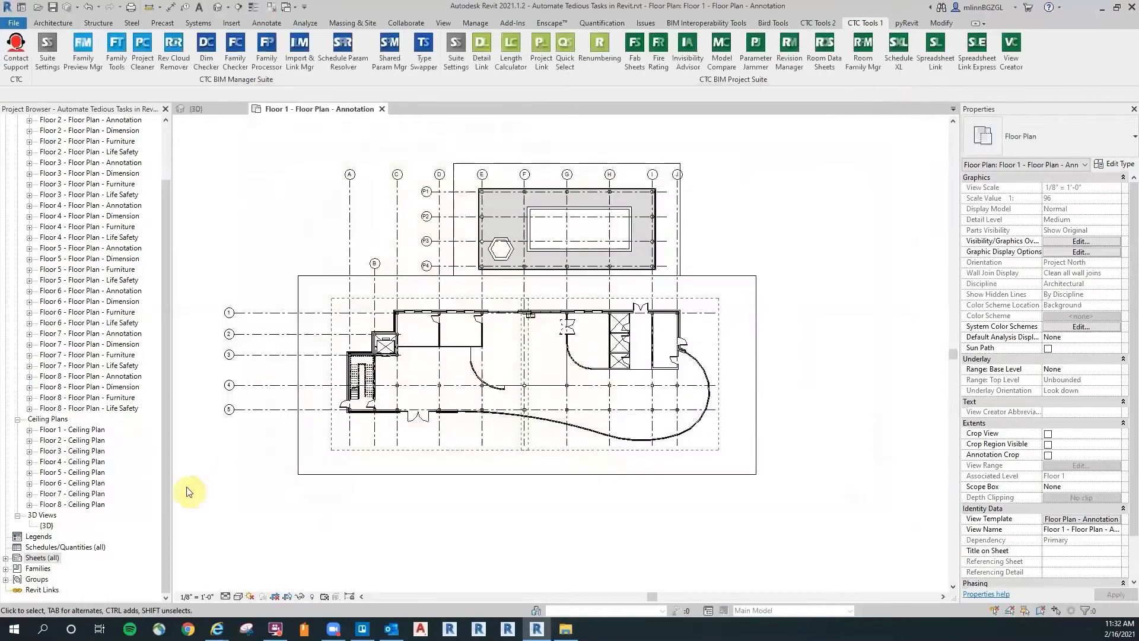
left_click(7, 558)
mouse_move(168, 279)
left_mouse_down()
mouse_move(159, 316)
mouse_move(166, 521)
mouse_move(197, 297)
mouse_move(190, 252)
mouse_move(188, 287)
mouse_move(191, 272)
mouse_move(168, 283)
mouse_move(170, 334)
mouse_move(176, 291)
left_mouse_up()
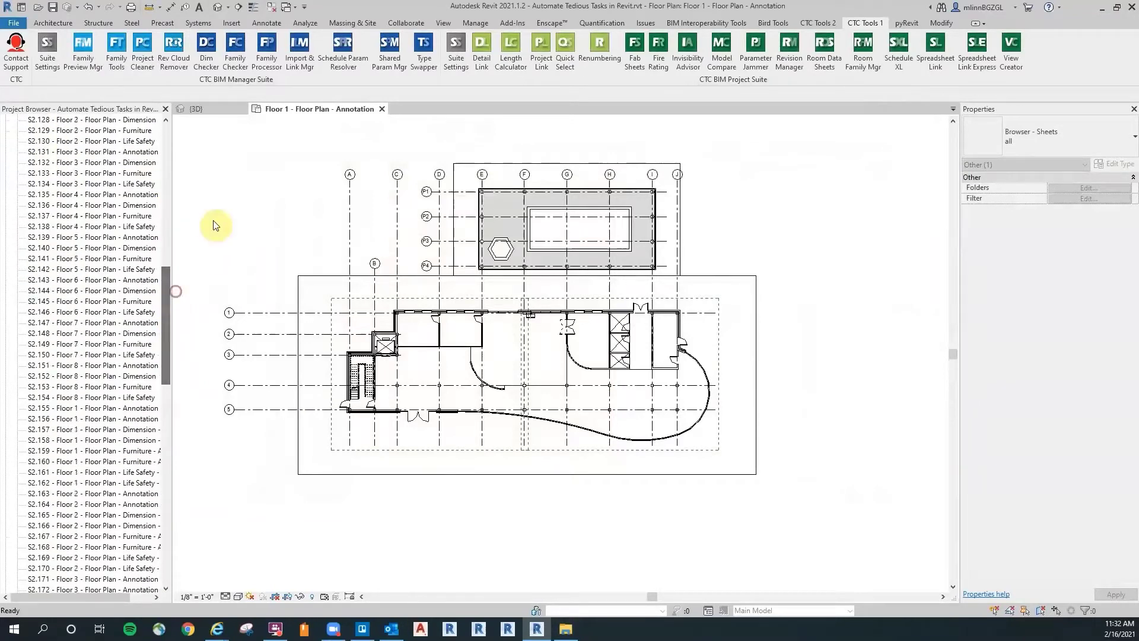
left_click(215, 226)
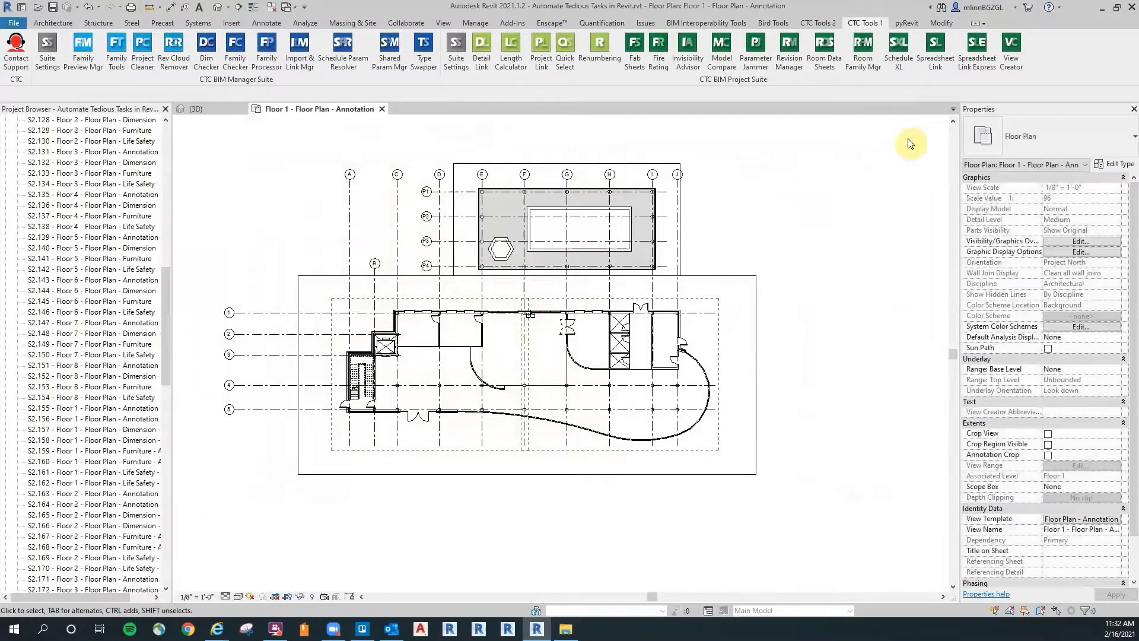
Step: Start Spreadsheet Link and set up a Sheets category spreadsheet with the Sheet Name and Sheet Number parameters
left_click(940, 46)
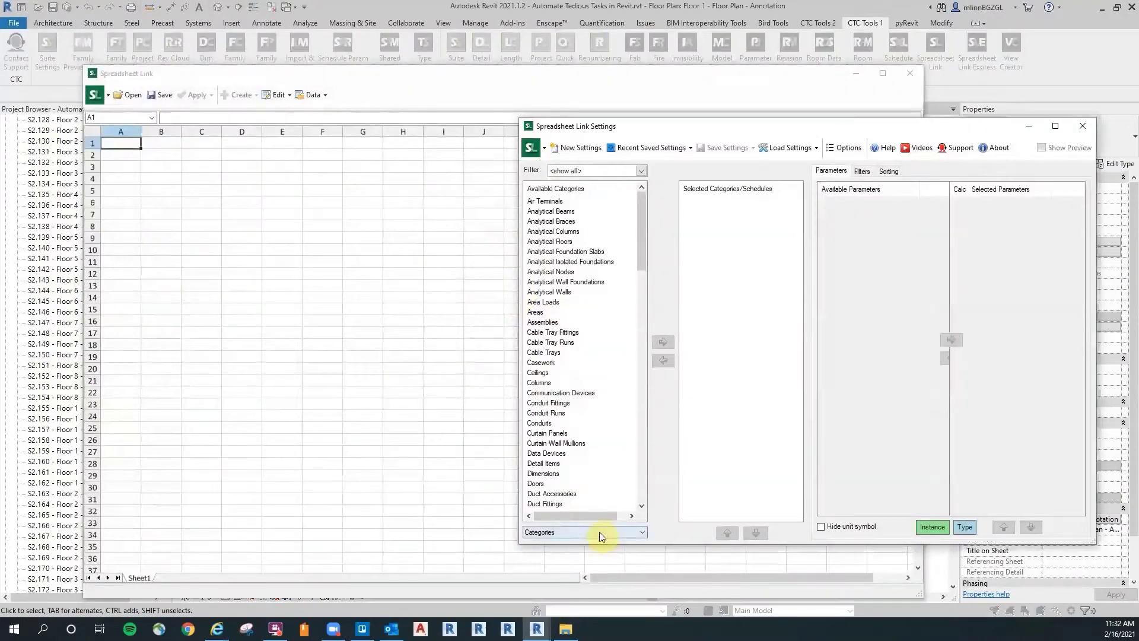
left_click_drag(641, 242, 633, 498)
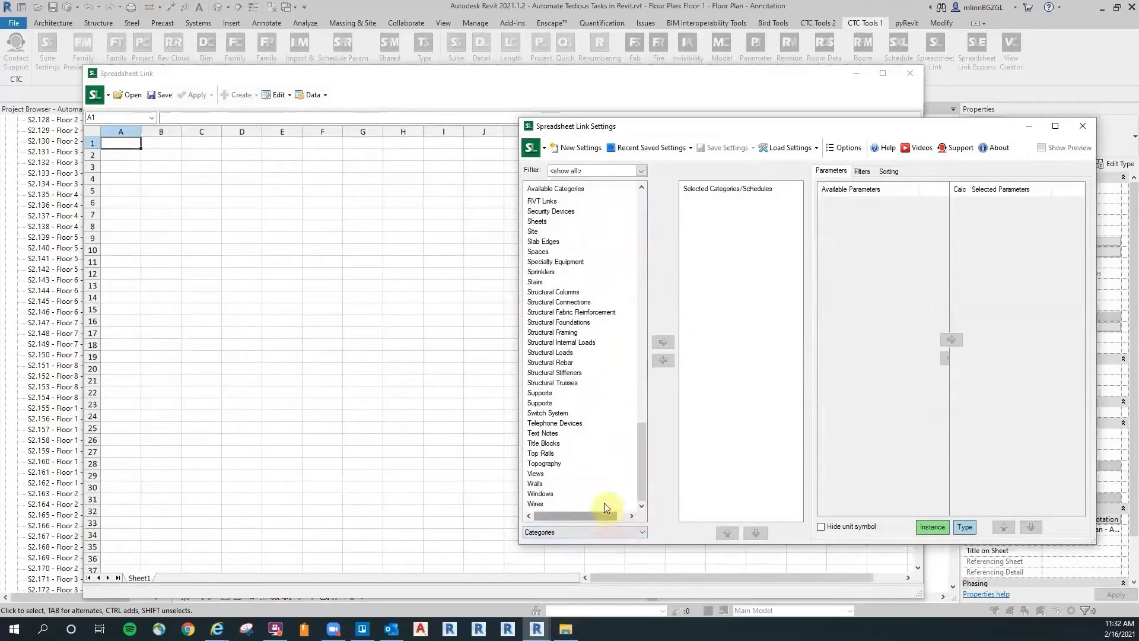
left_click(541, 274)
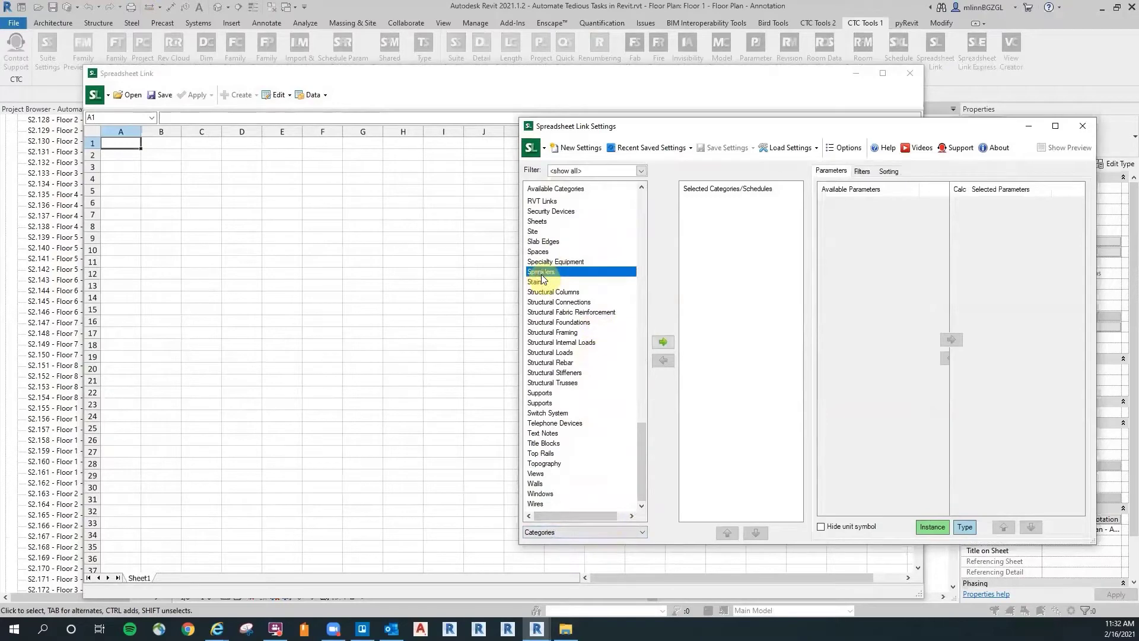
double_click(544, 220)
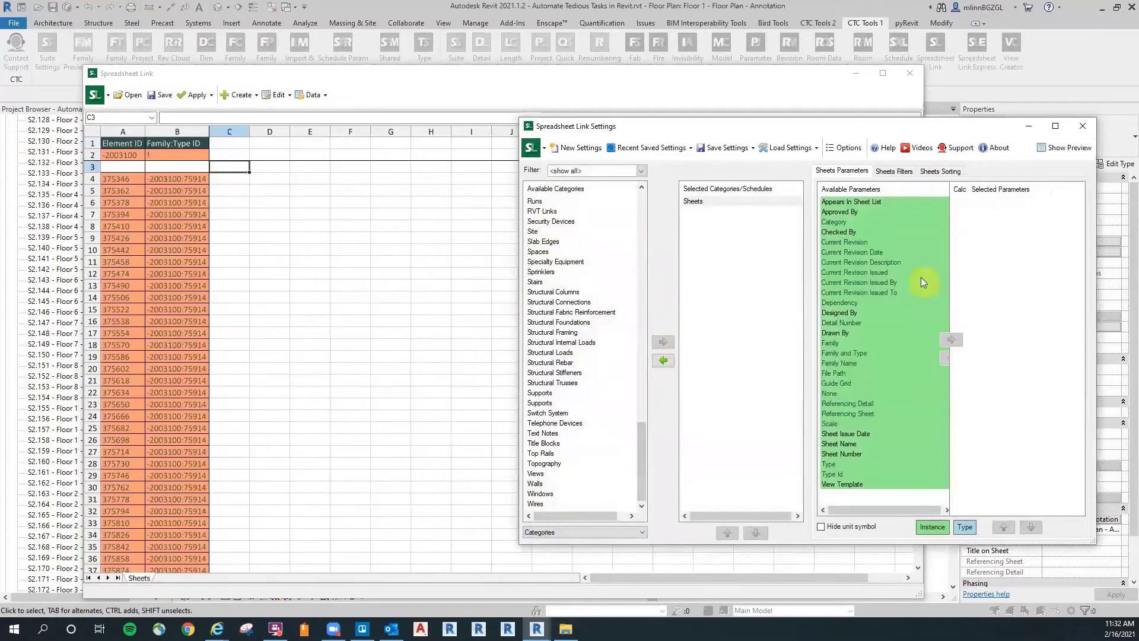
double_click(849, 444)
double_click(848, 443)
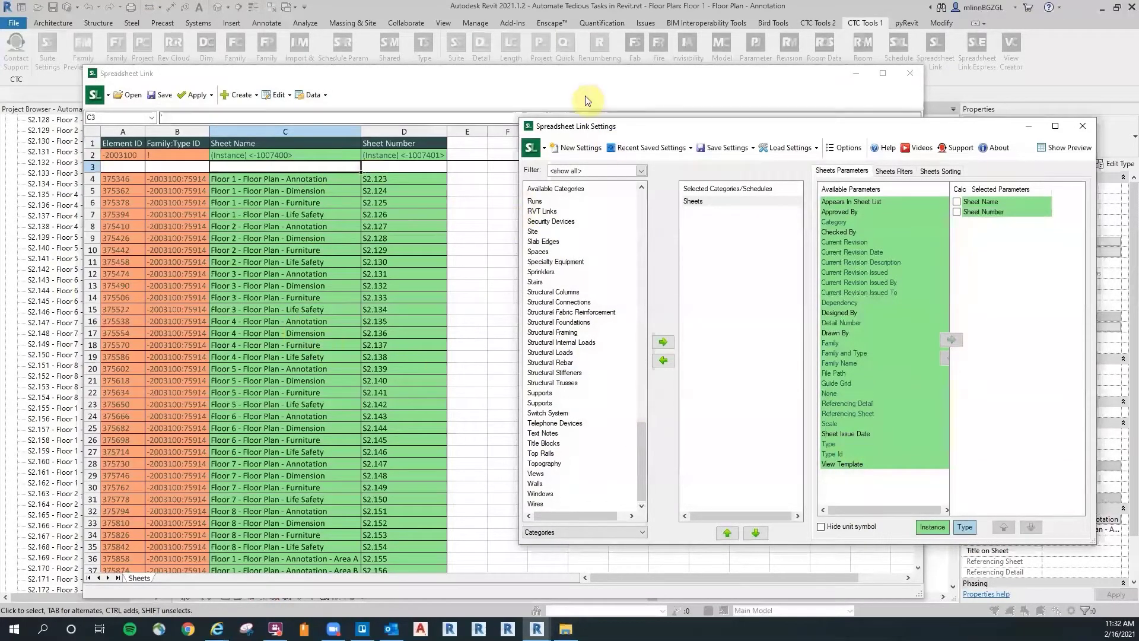
Step: Save the sheet spreadsheet to the Desktop as an Excel workbook named Sheets and open it maximized in Excel
left_click(444, 155)
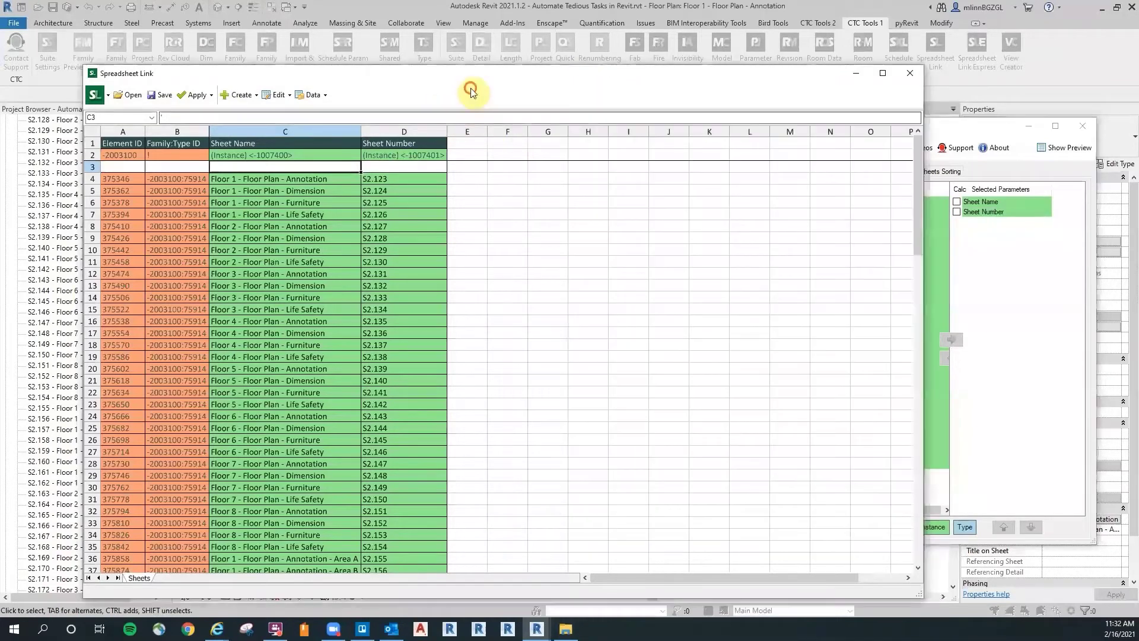
left_click(161, 97)
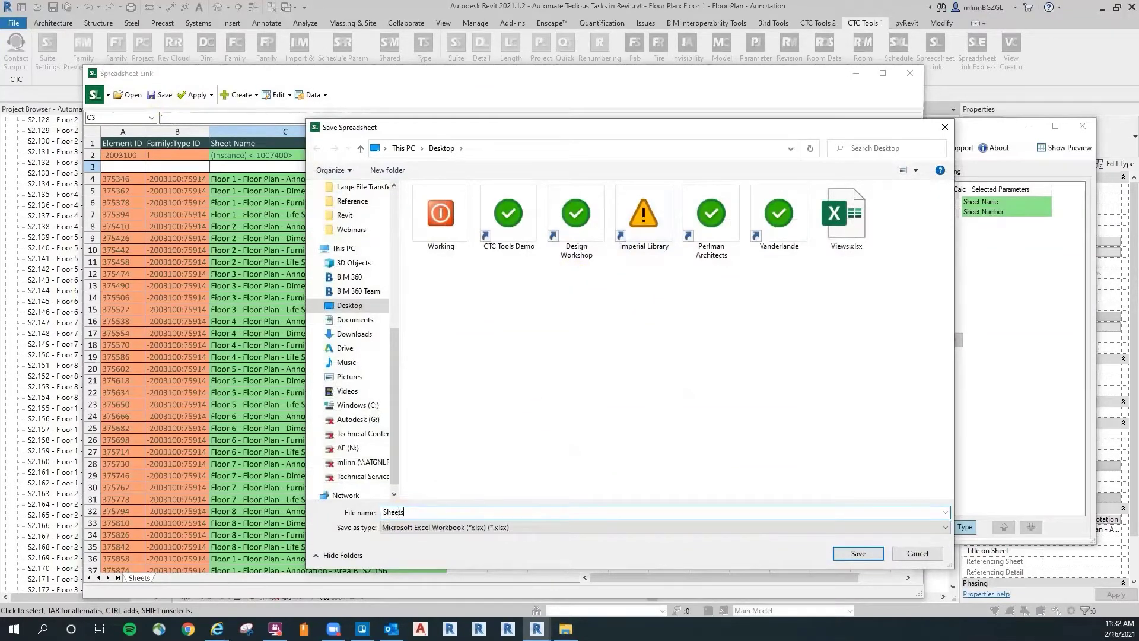
left_click(866, 552)
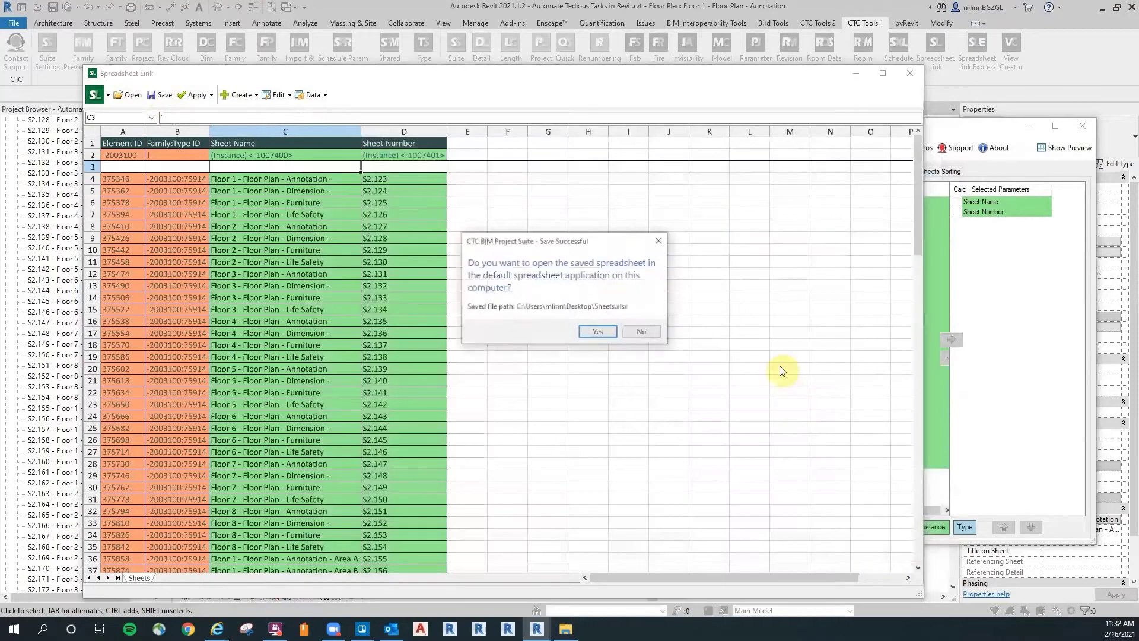
left_click(599, 332)
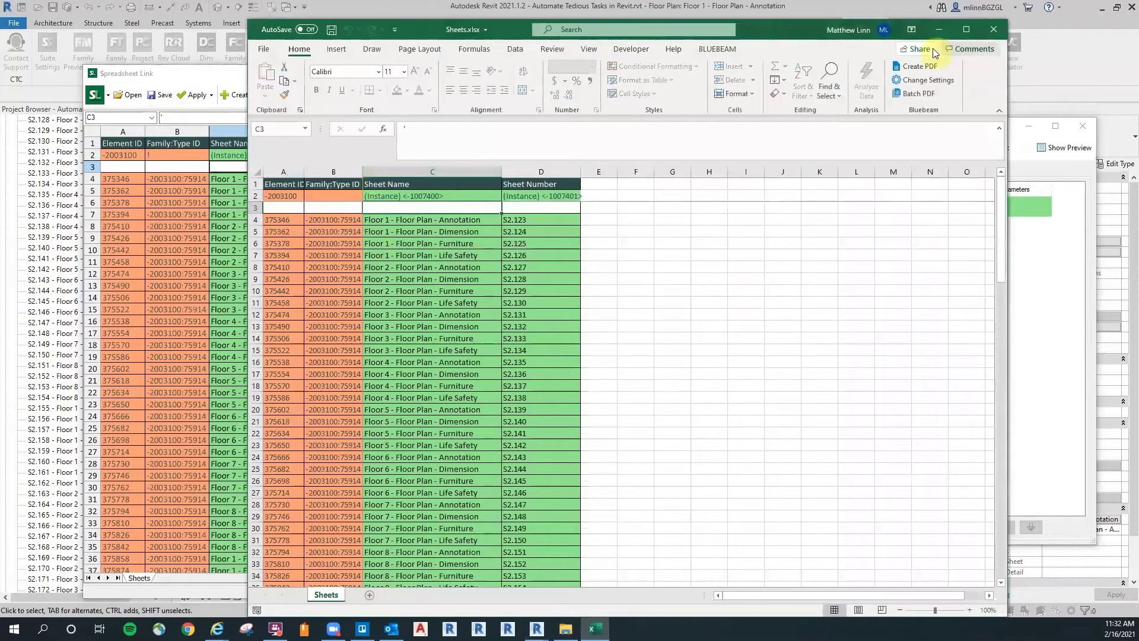
double_click(774, 28)
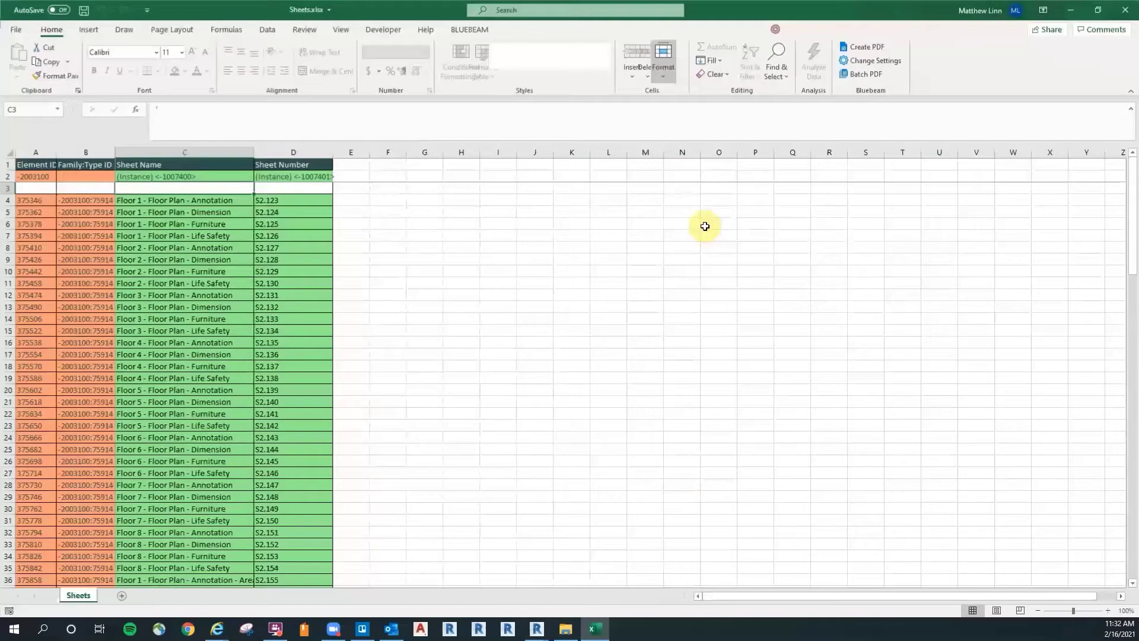
Step: Set the sheet numbers of the Floor 1 and Floor 2 Annotation plans to A201.1 and A202.1
left_click(504, 230)
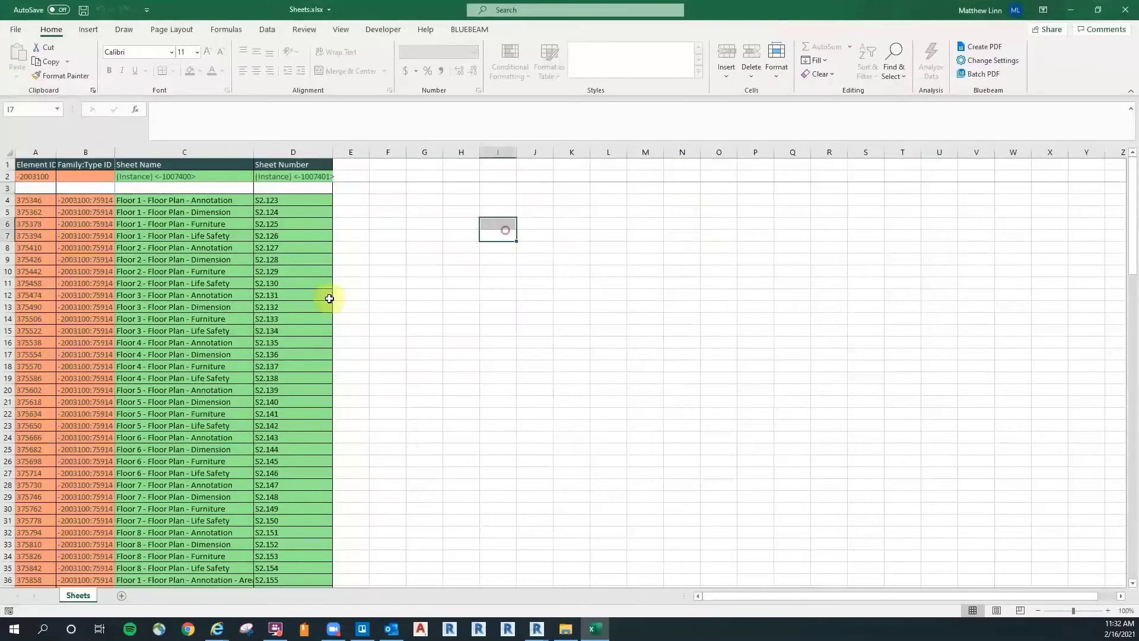
left_click(388, 224)
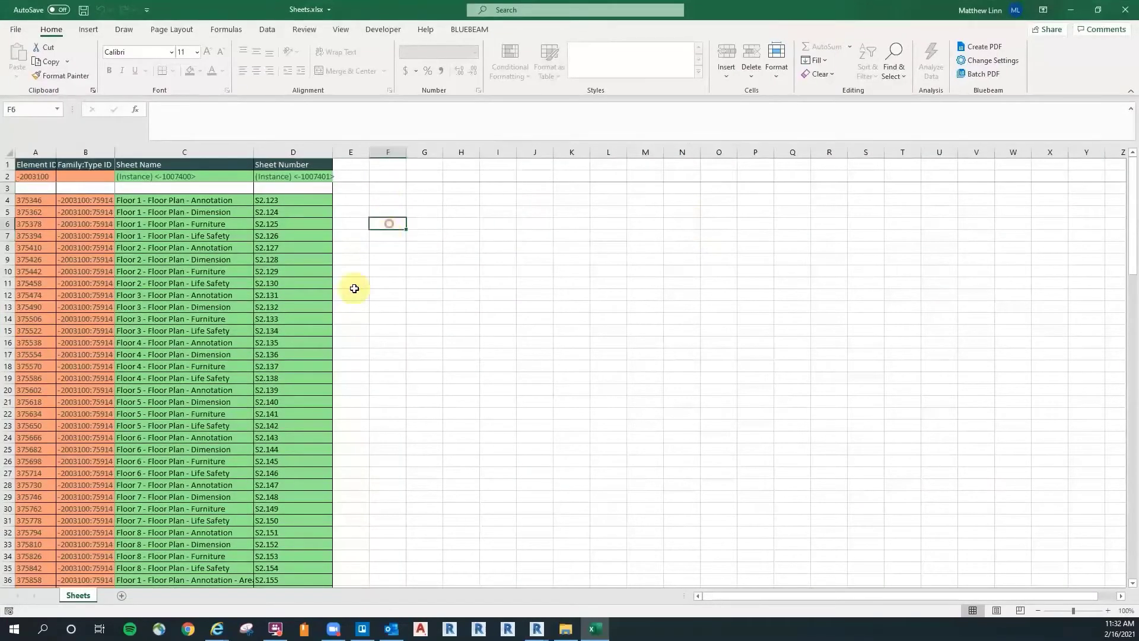
left_click(320, 202)
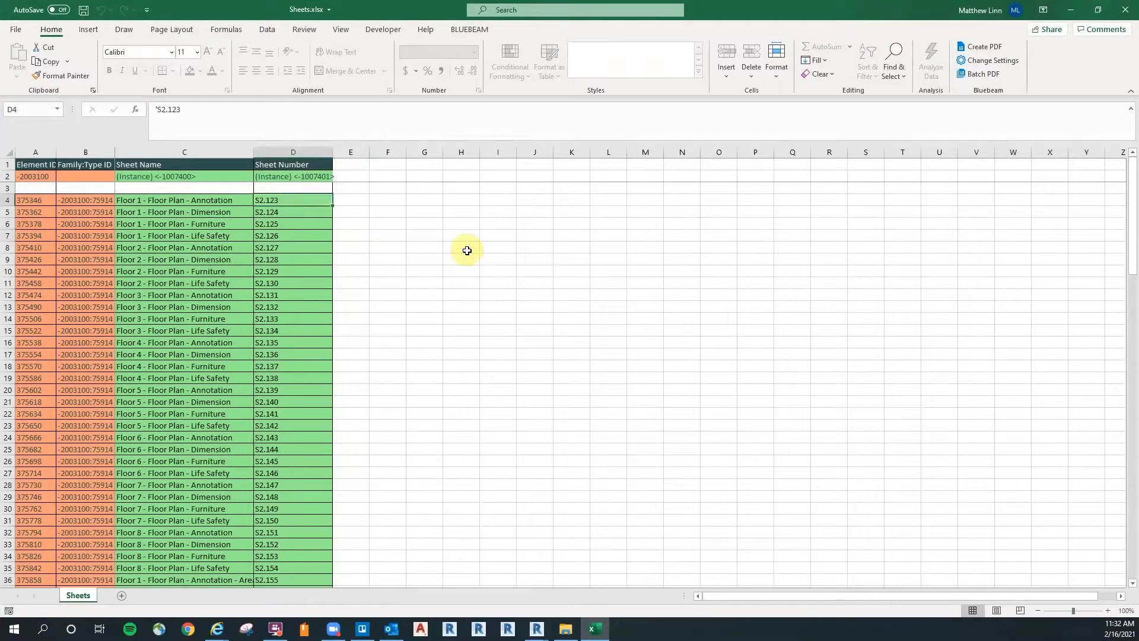
type("a")
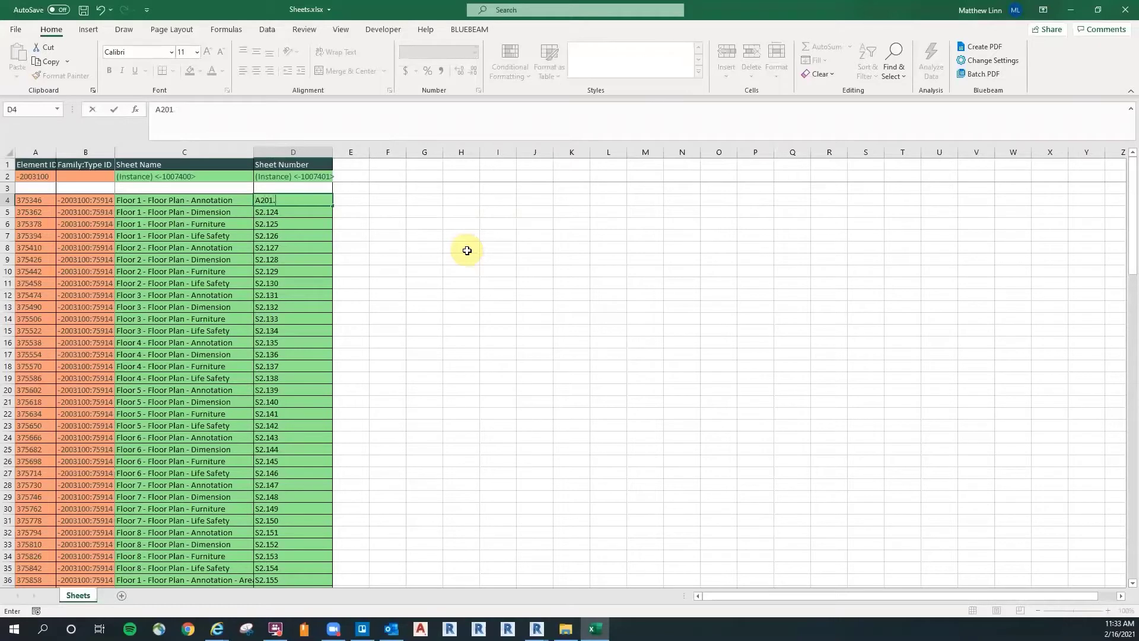
type("201.1")
left_click(419, 248)
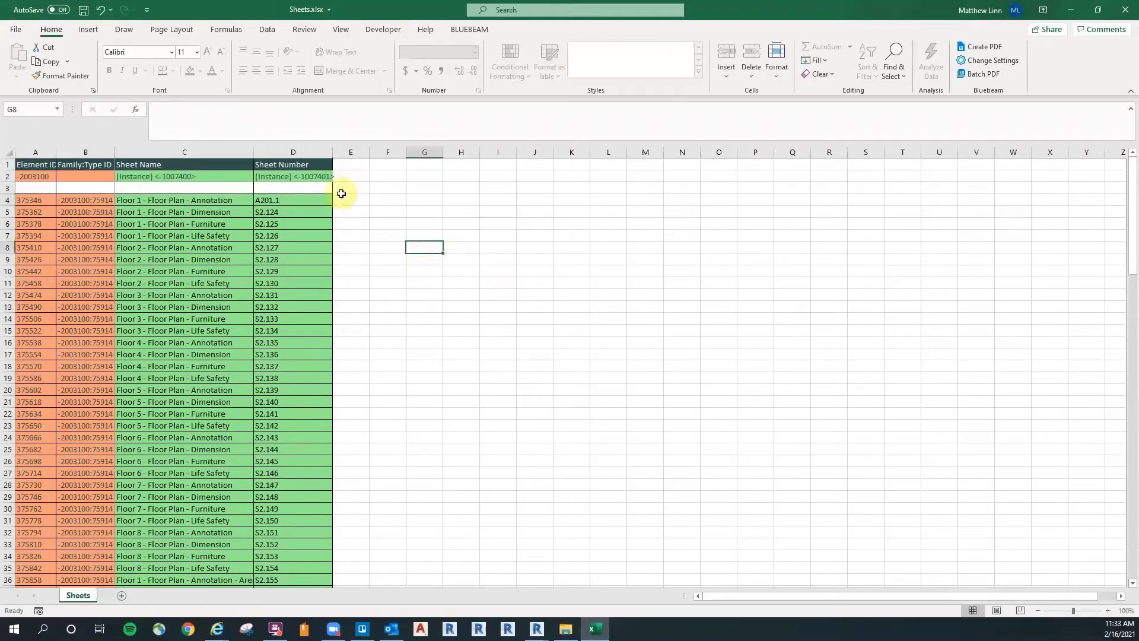
left_click(303, 247)
type("a")
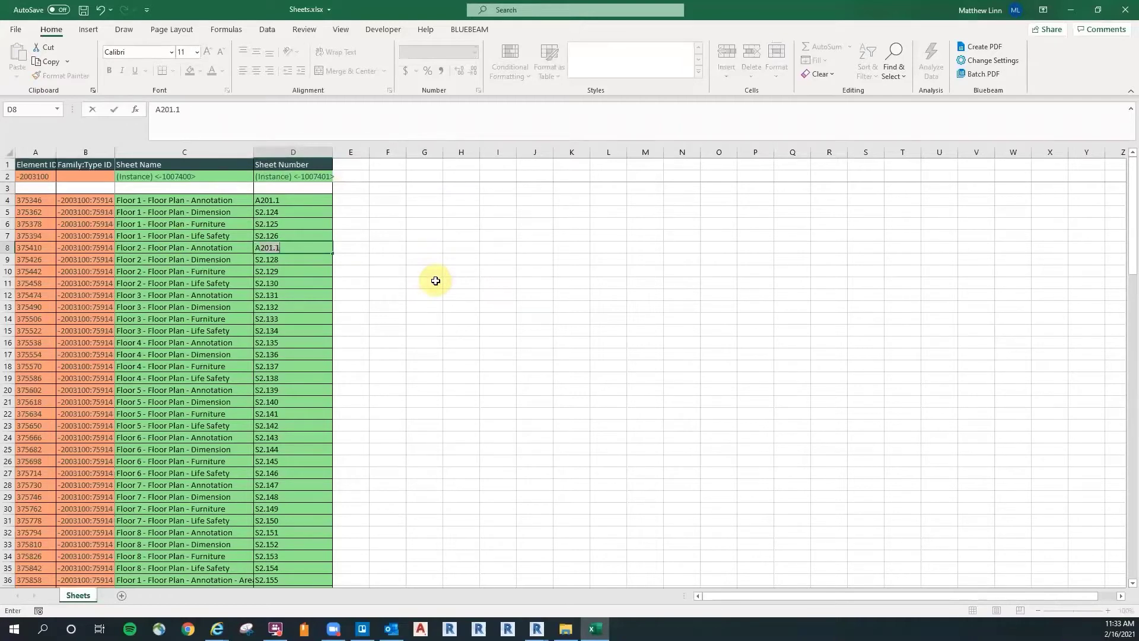
key("Return")
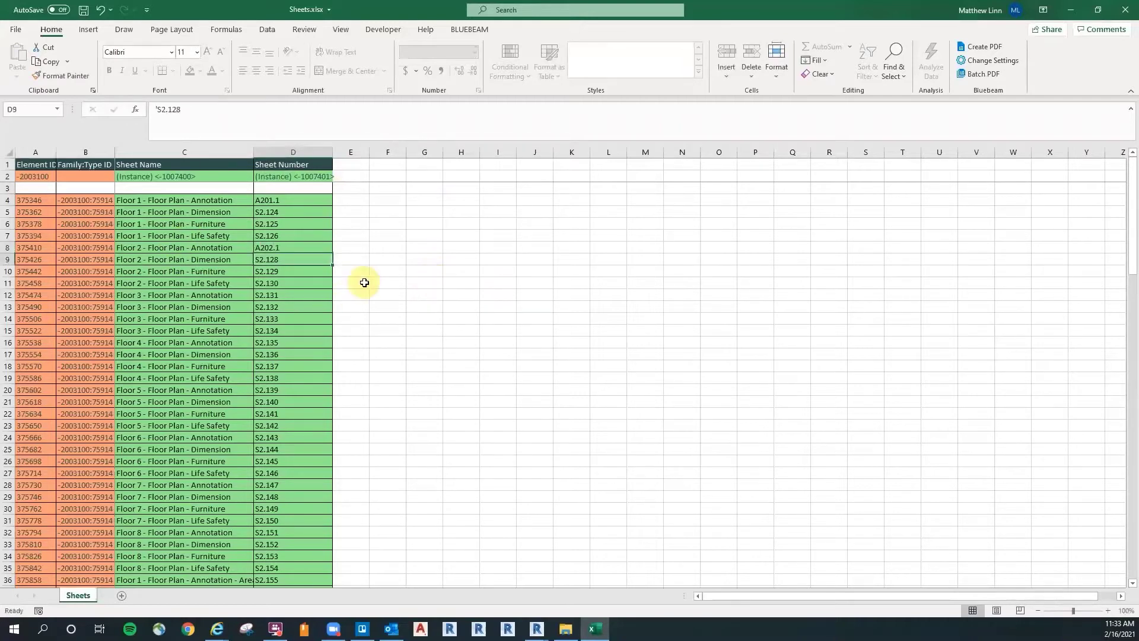
Step: Set the sheet numbers of the Floor 3 and Floor 4 Annotation plans to A203.1 and A204.1
left_click(294, 295)
type("A203")
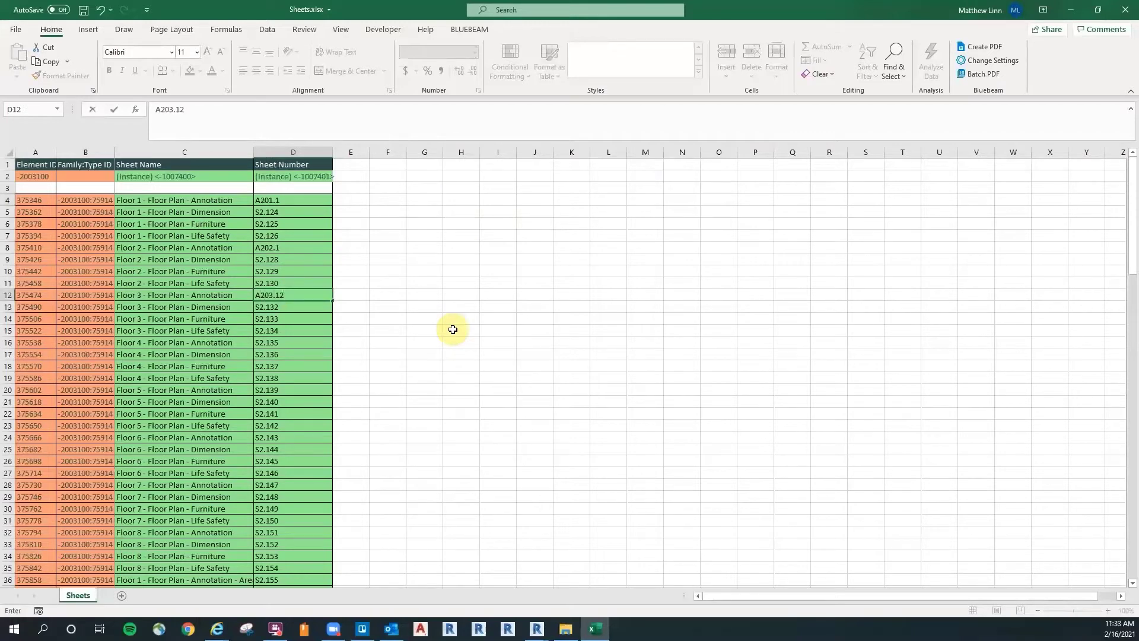
type(".12")
key("BackSpace")
key("Return")
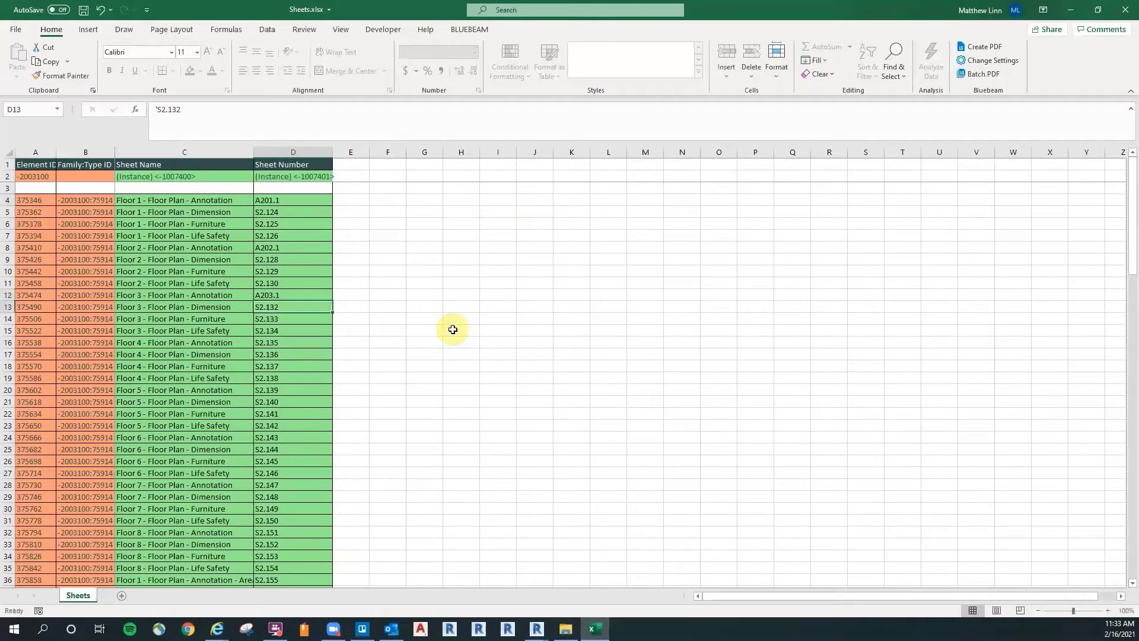
left_click(299, 342)
type("A204")
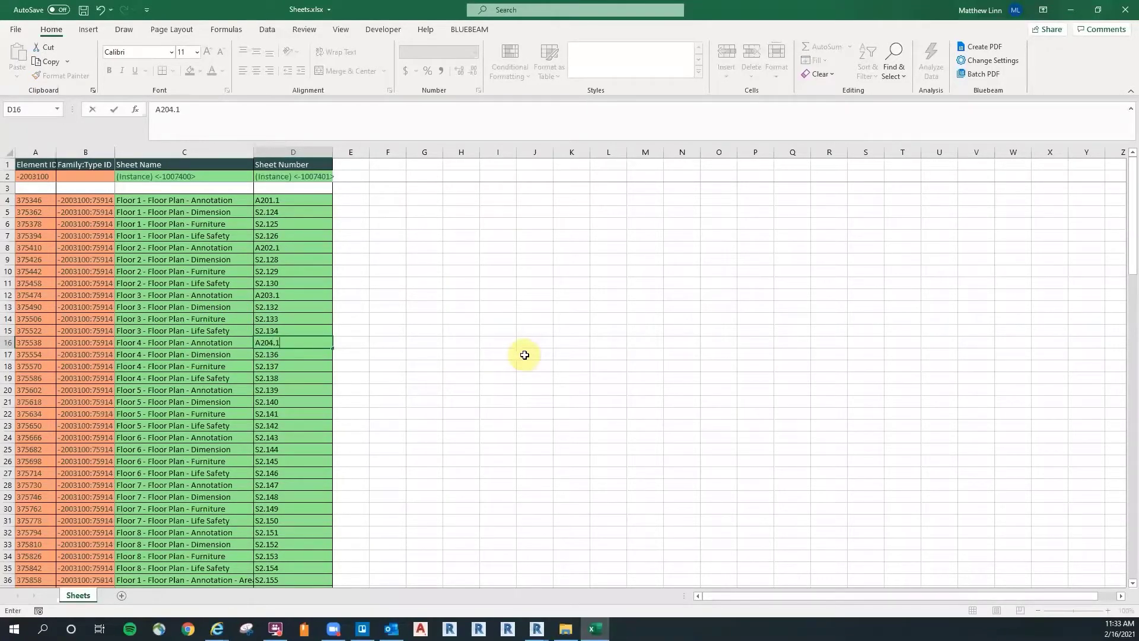
key("Return")
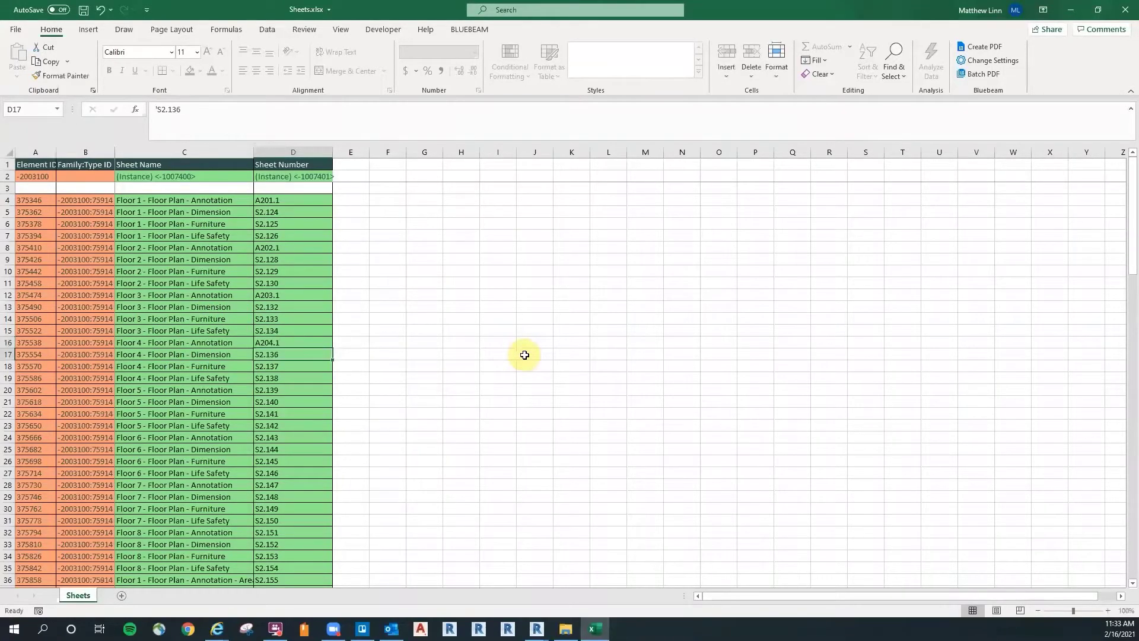
Step: Set the sheet numbers of the Floor 5 and Floor 6 Annotation plans to A205.1 and A206.1
left_click(282, 387)
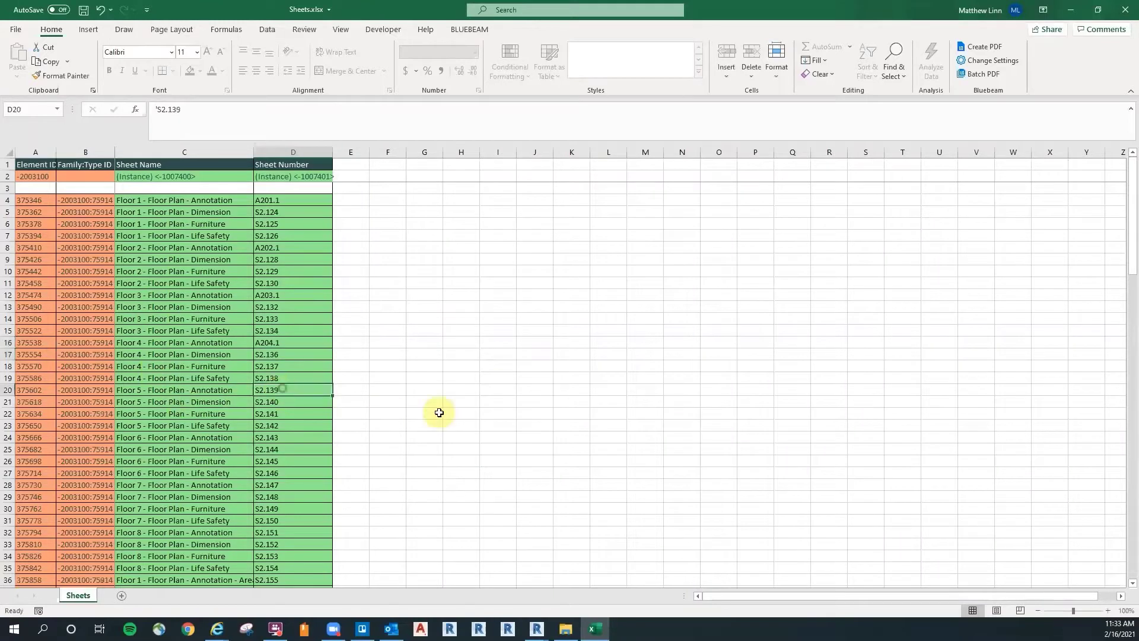
type("A205")
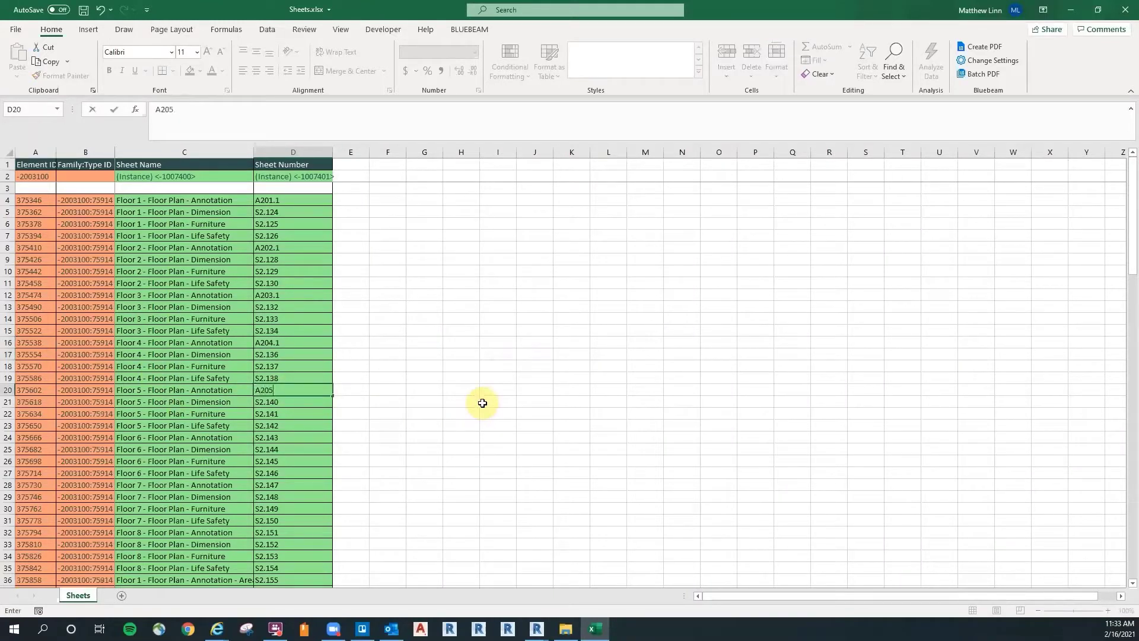
type(".1")
key("Return")
left_click(295, 437)
type("A")
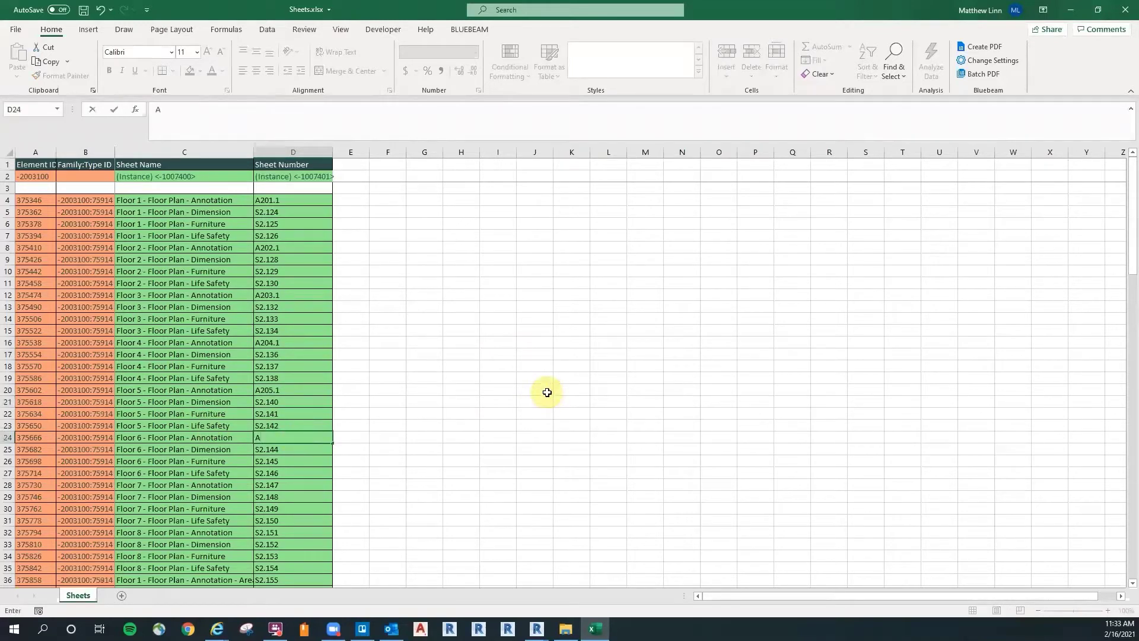
key("Return")
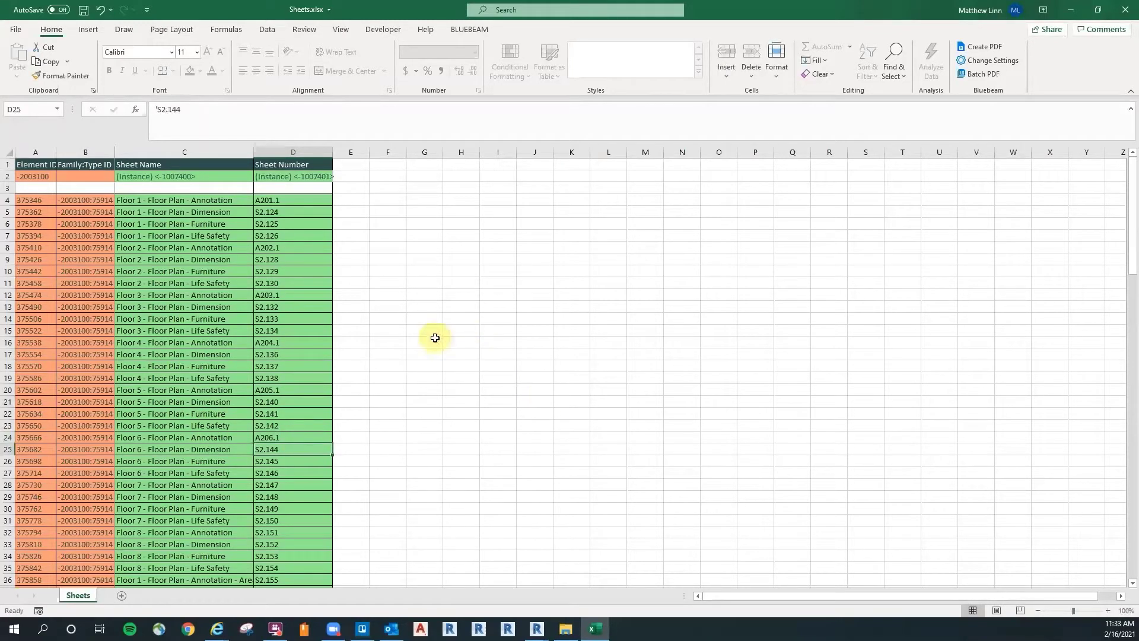
Step: Set the sheet numbers of the Floor 7 and Floor 8 Annotation plans to A207.1 and A208.1
left_click(290, 485)
type("A207")
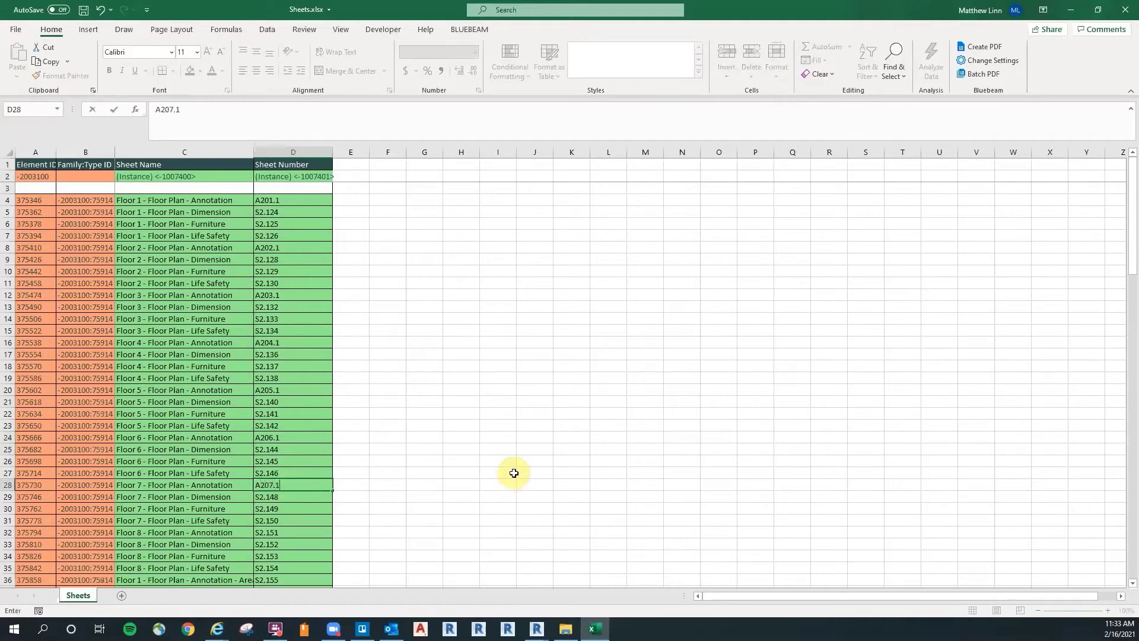
key("Return")
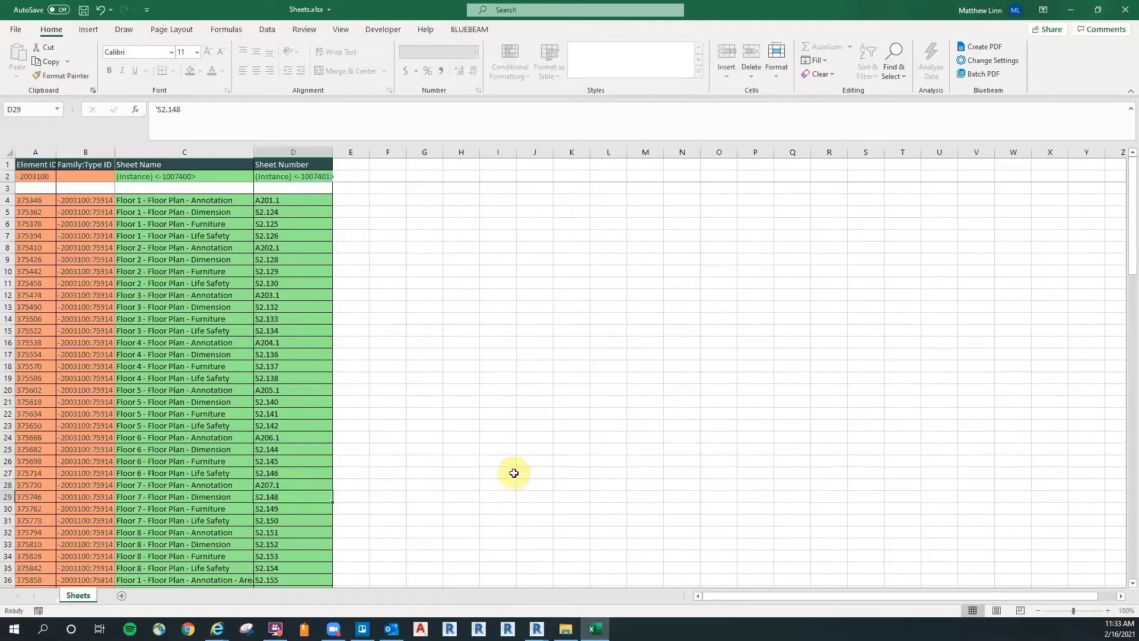
scroll(465, 401, "down", 1)
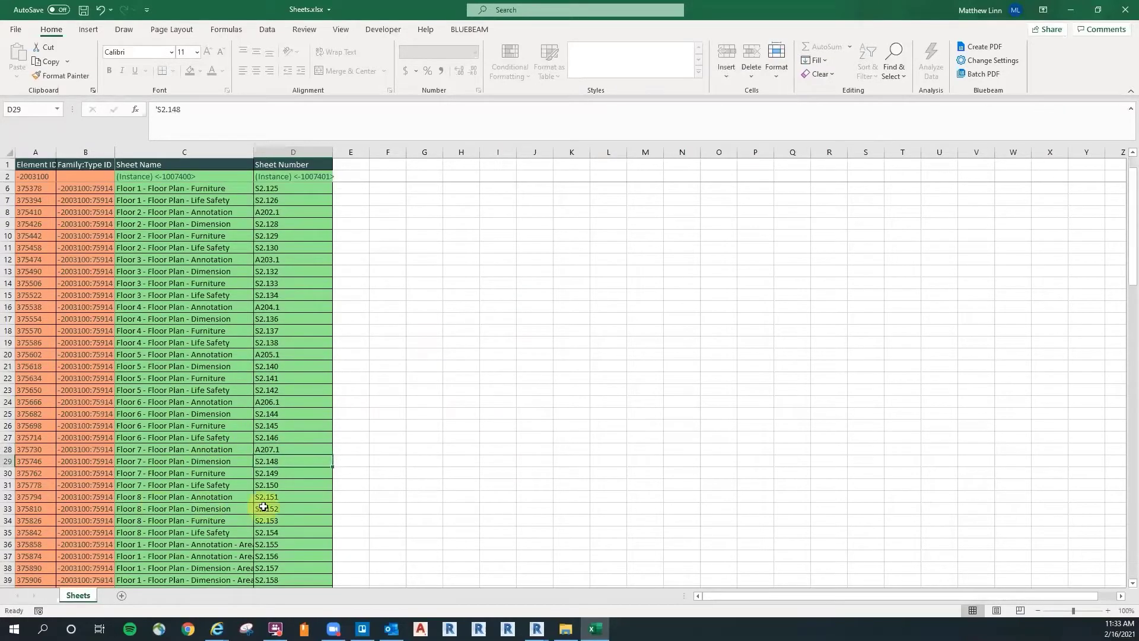
left_click(275, 498)
type("A")
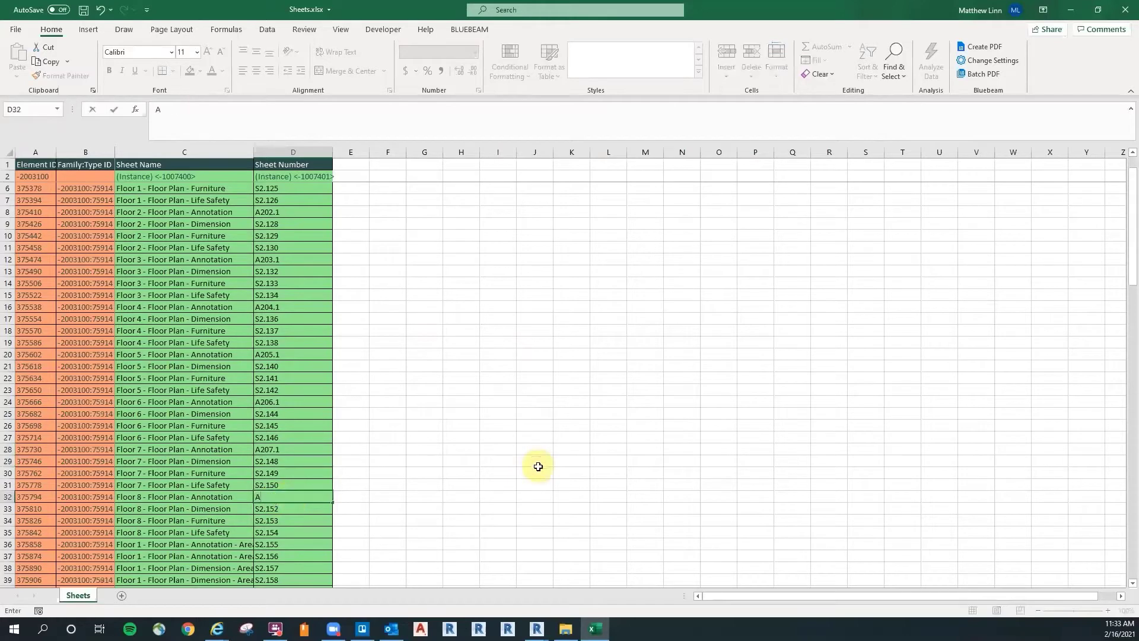
key("Return")
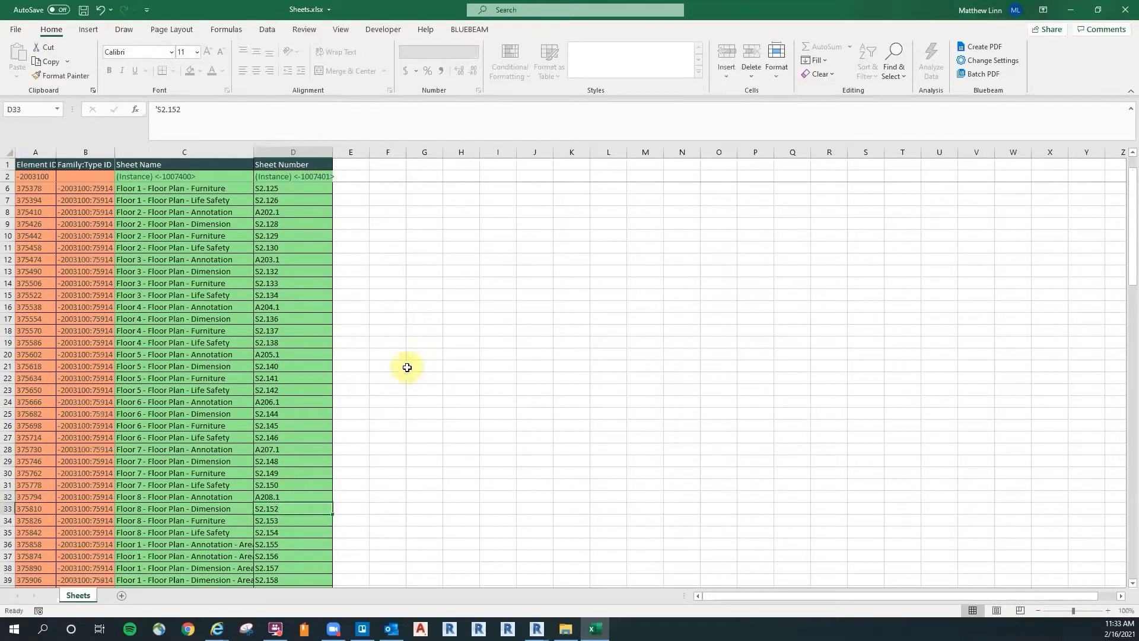
left_click(410, 356)
scroll(415, 332, "up", 1)
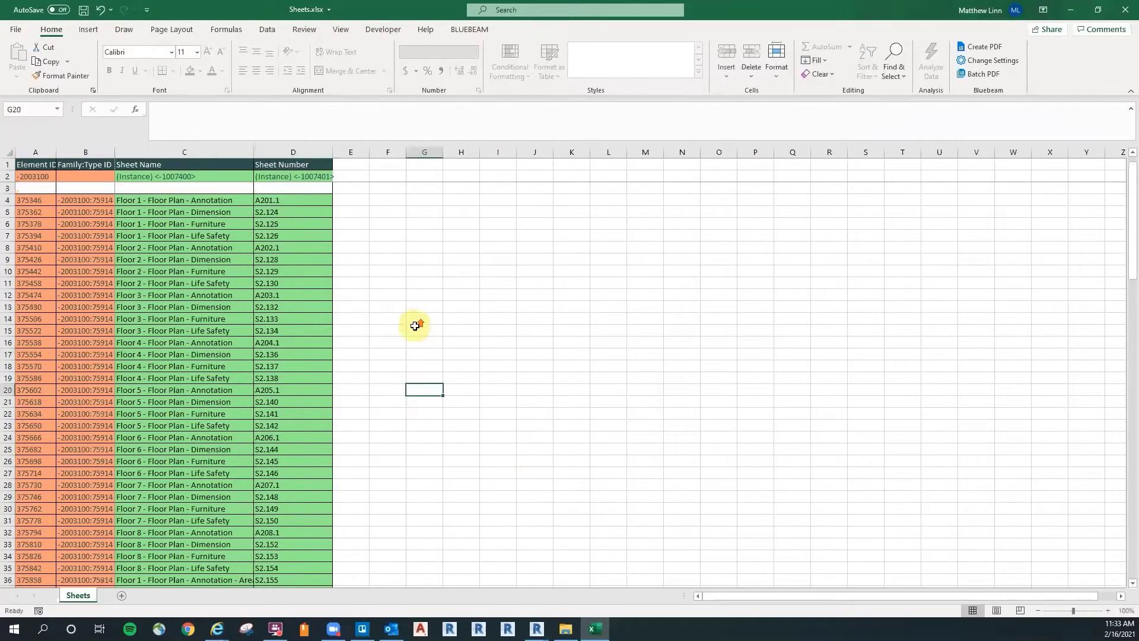
Step: Fill each Annotation number down through its Life Safety row for Floors 1 to 4, numbering the sheets .2 to .4 within A201 to A204
left_click(279, 199)
left_click_drag(334, 204, 333, 380)
left_click(301, 252)
left_click(297, 293)
left_click(288, 346)
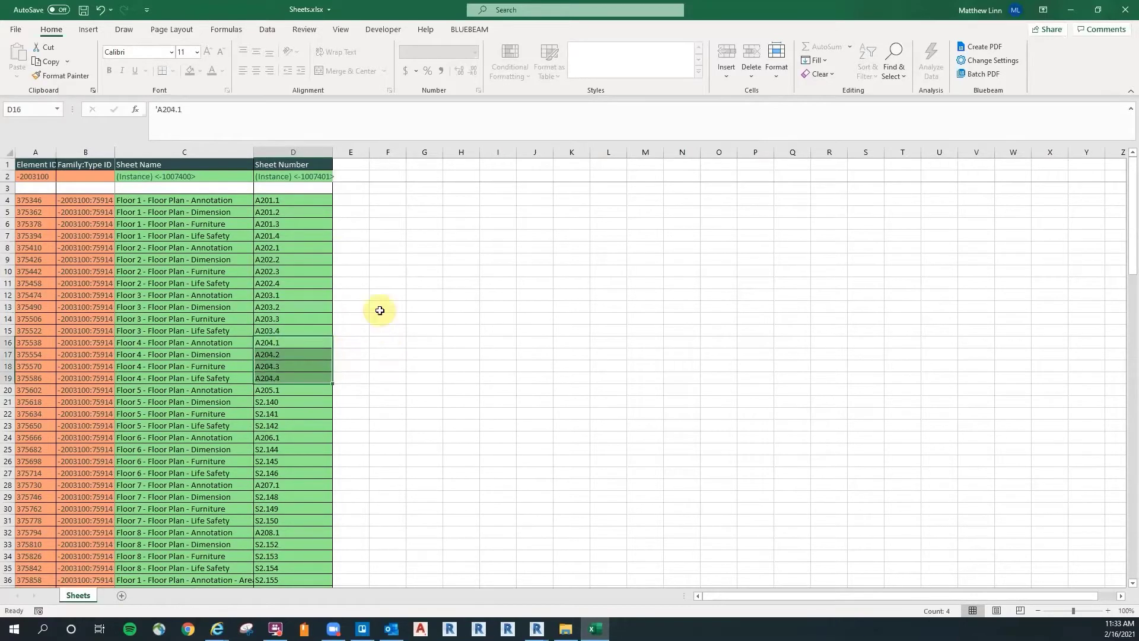
Step: Fill the Floor 5 and Floor 6 numbers down through Life Safety as A205.2 to A205.4 and A206.2 to A206.4
scroll(380, 309, "down", 1)
left_click(281, 342)
left_click_drag(331, 348, 335, 381)
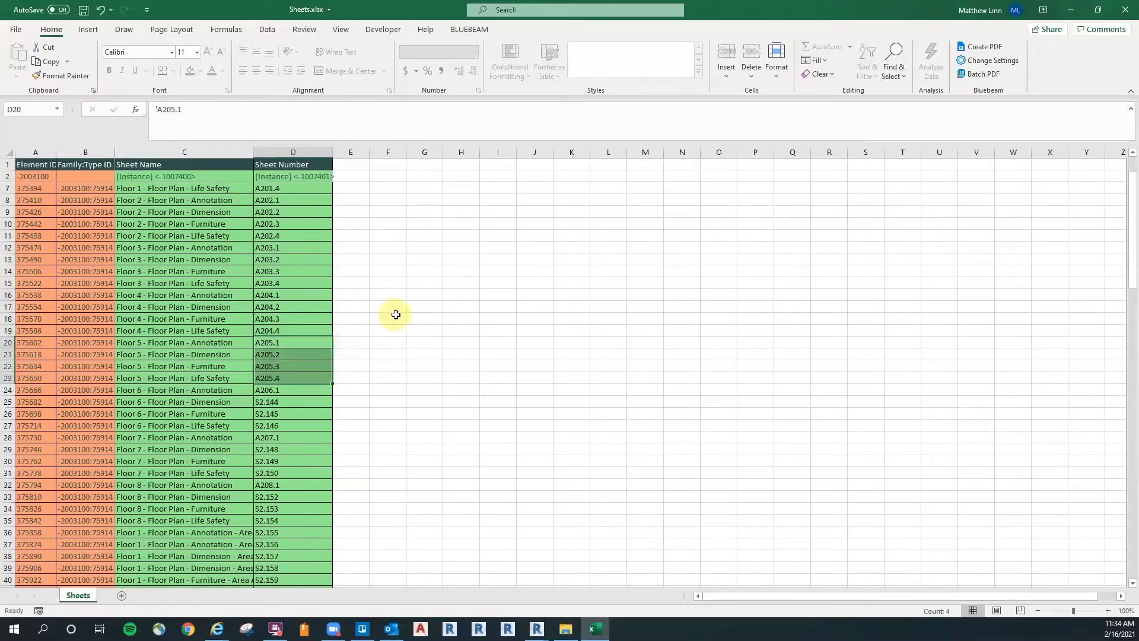
scroll(394, 314, "down", 1)
left_click(298, 365)
left_click_drag(334, 374, 332, 407)
Step: Fill the Floor 7 and Floor 8 numbers down through Life Safety as A207.2 to A207.4 and A208.2 to A208.4
scroll(369, 297, "down", 2)
left_click(275, 346)
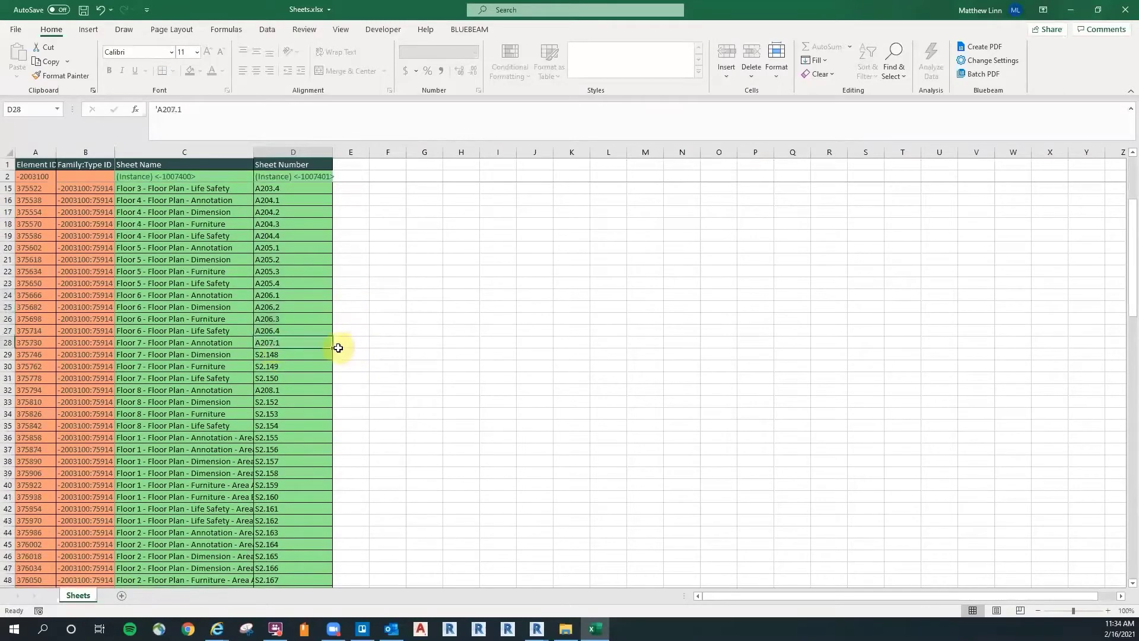
left_click_drag(332, 350, 335, 380)
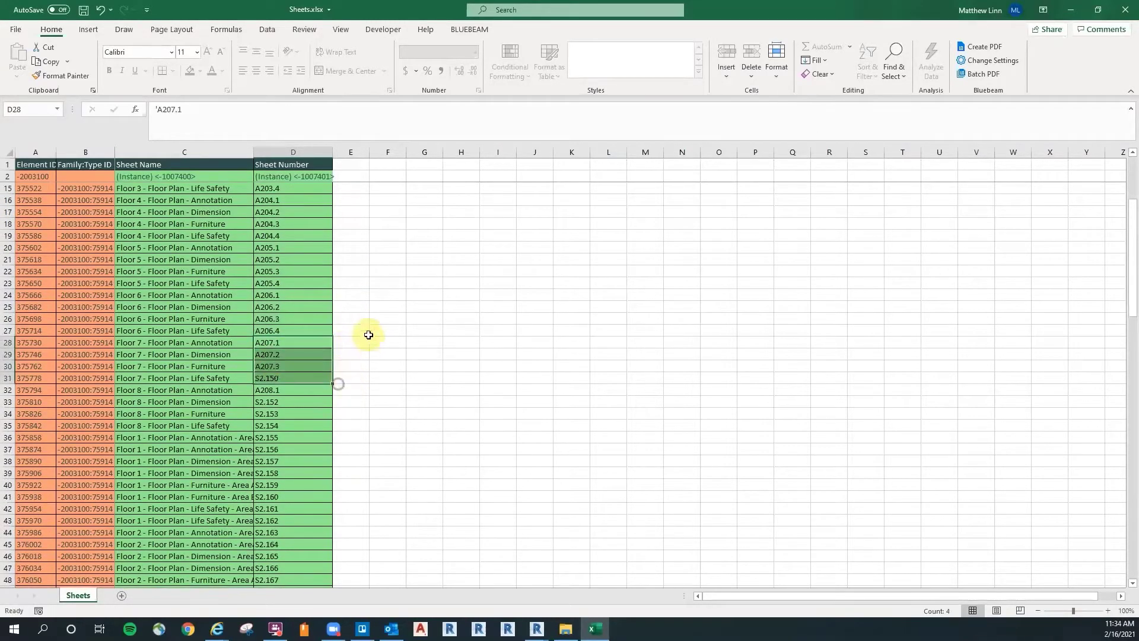
scroll(371, 321, "down", 1)
left_click(279, 355)
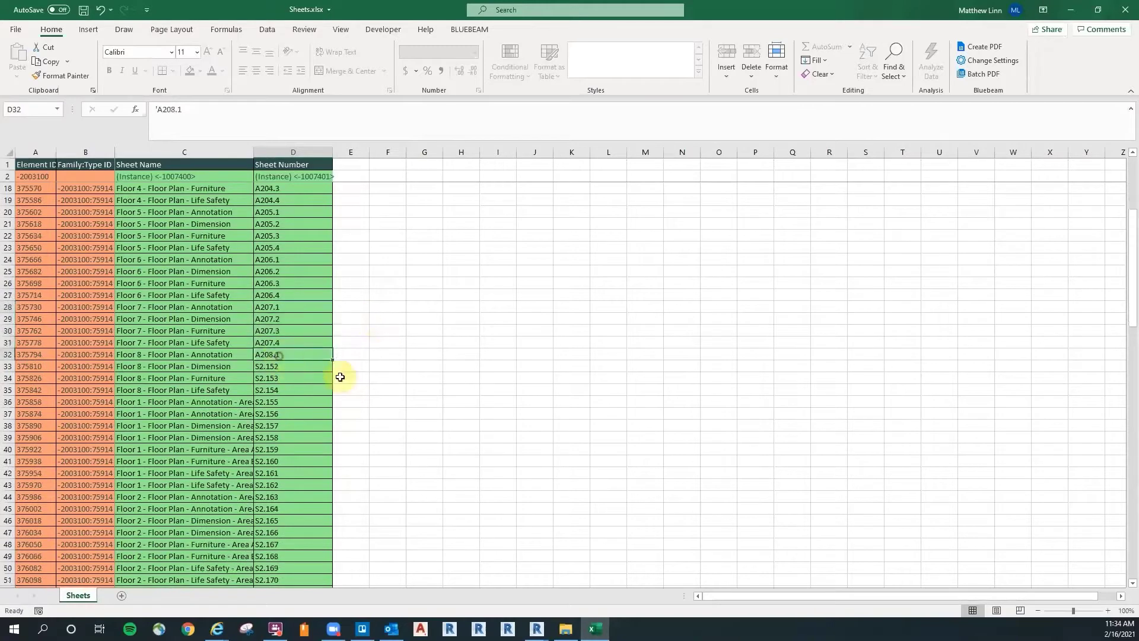
left_click_drag(335, 360, 334, 392)
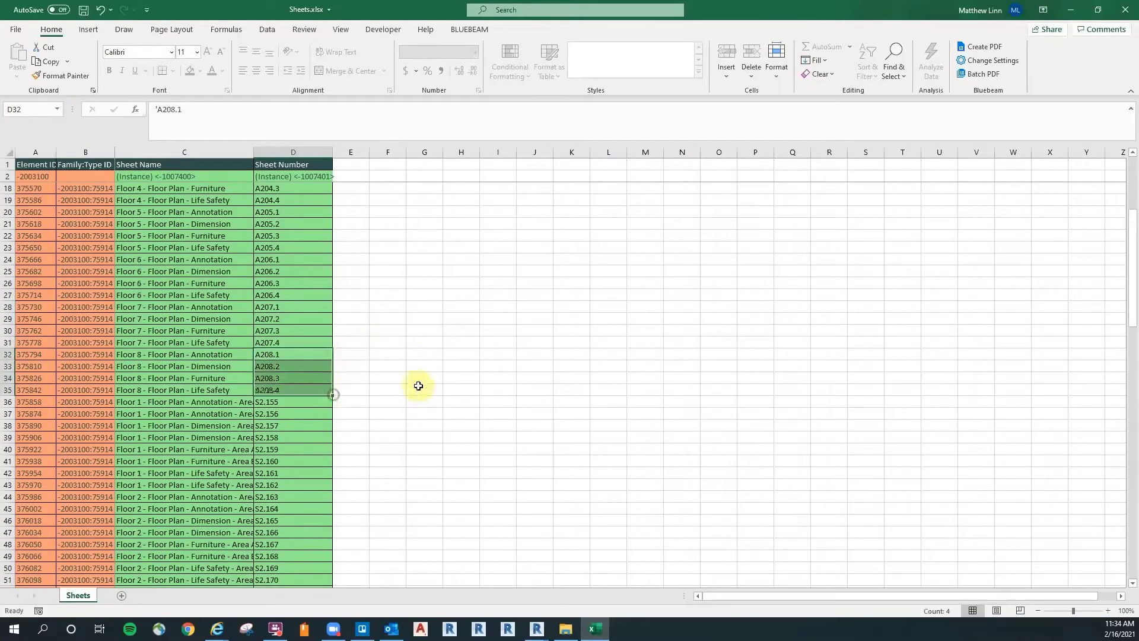
left_click(410, 346)
Step: Check the Area A and Area B sheet names and set the Floor 1 Annotation Area A sheet number to A201
scroll(439, 303, "down", 2)
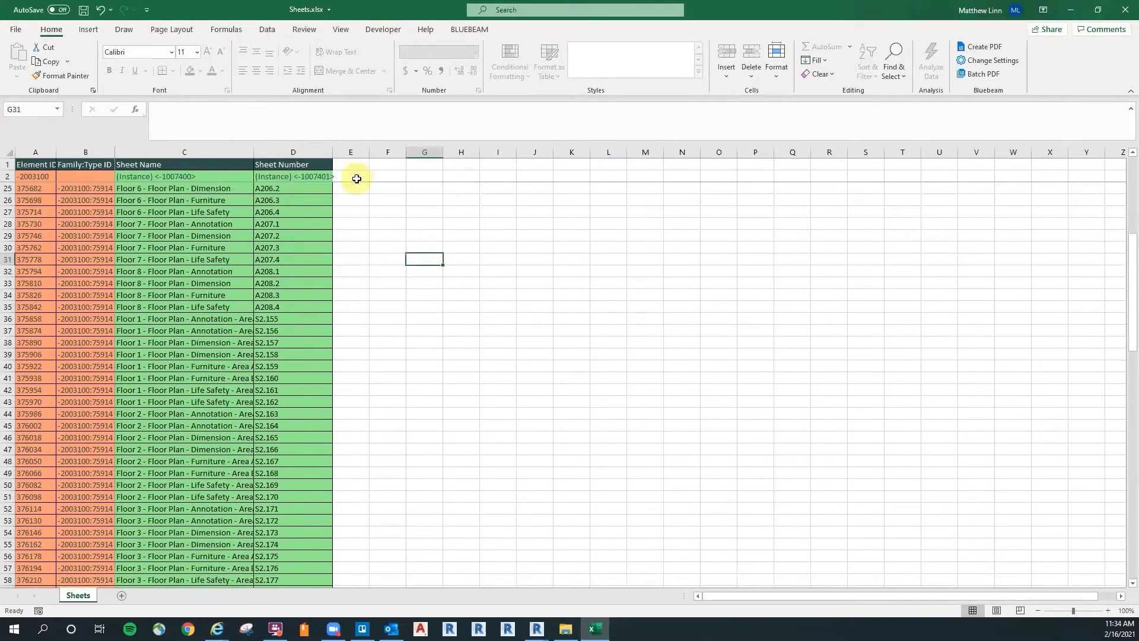
left_click(470, 370)
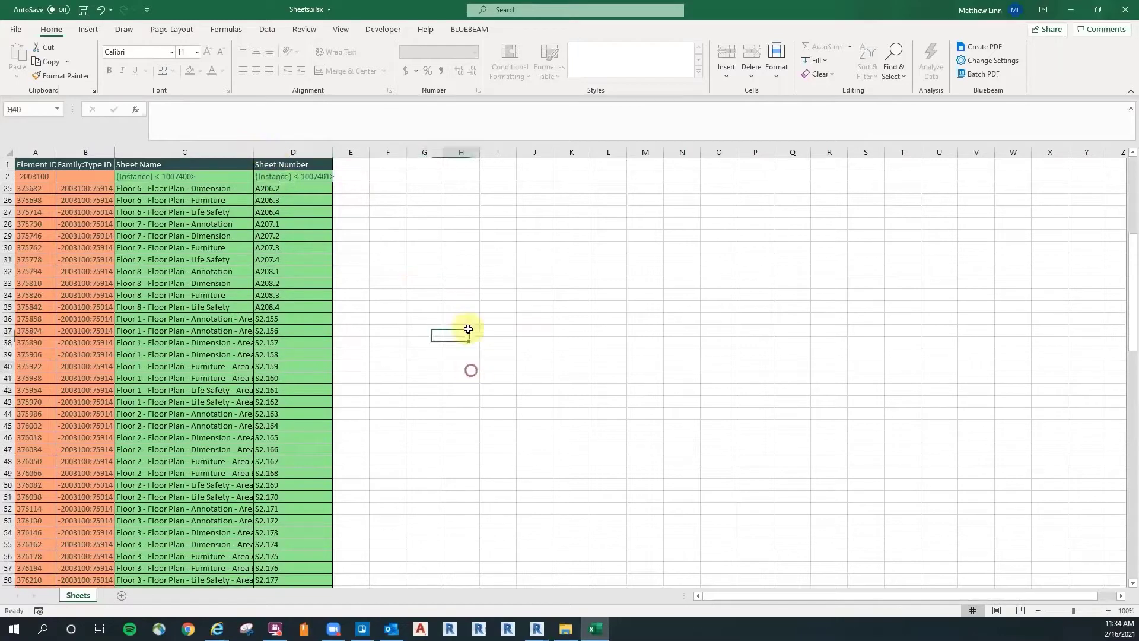
left_click(276, 317)
left_click(236, 319)
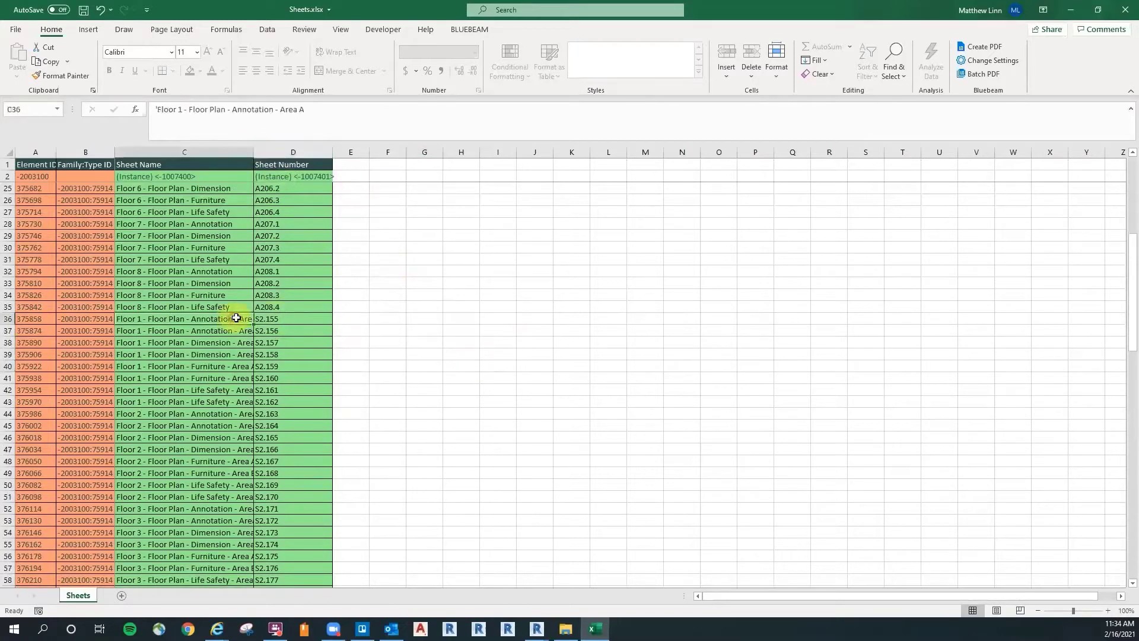
left_click(238, 332)
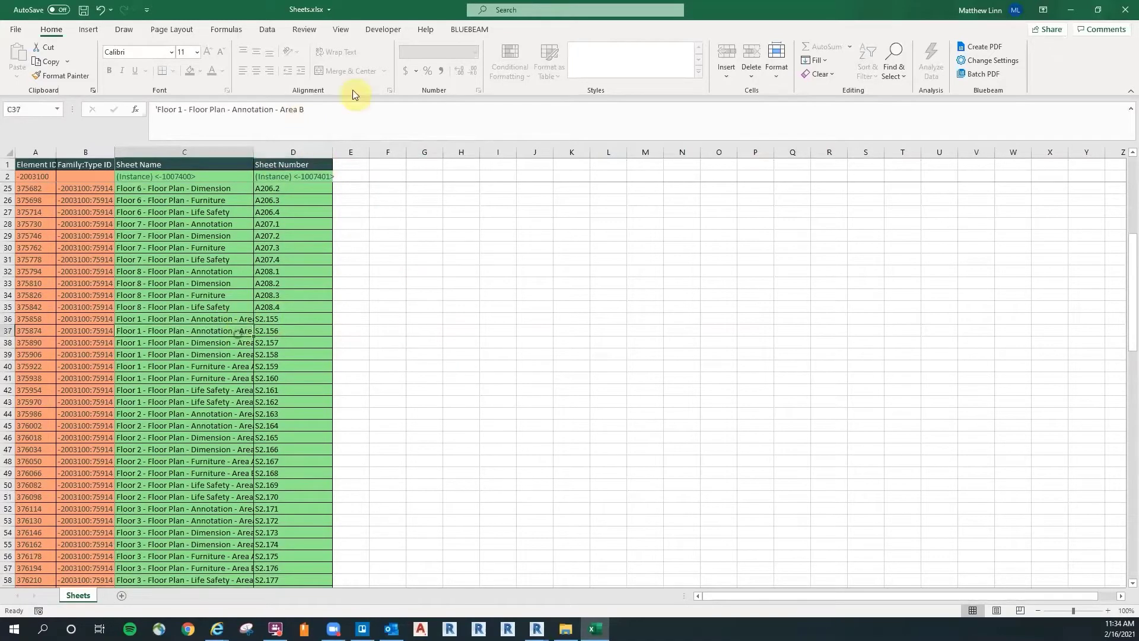
left_click(384, 295)
left_click(295, 319)
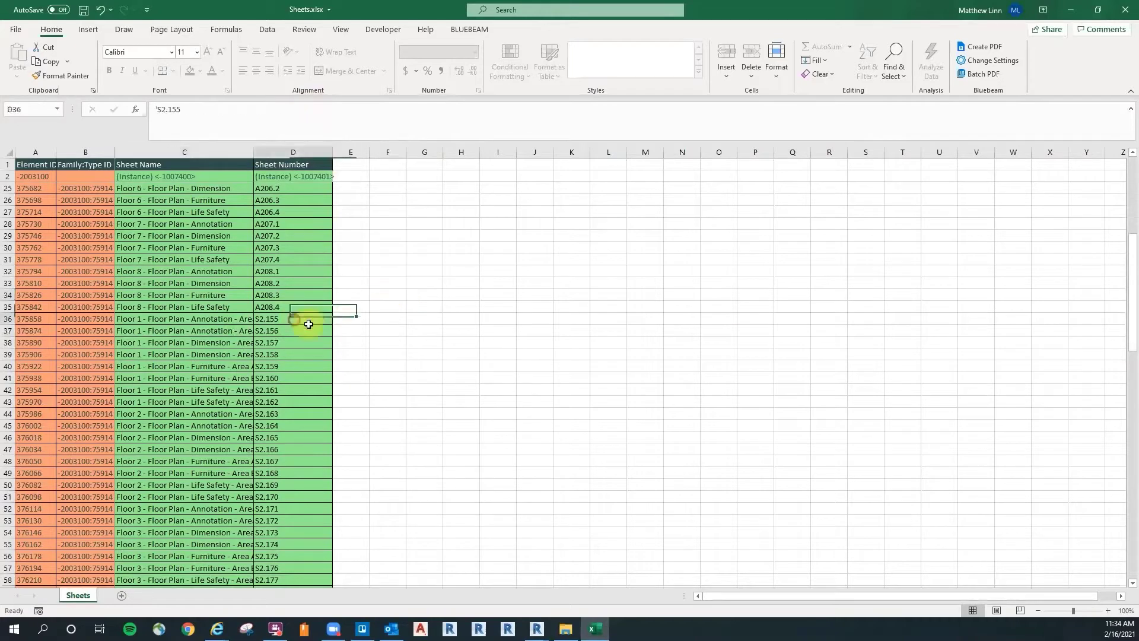
type("A201")
key("Return")
left_click(471, 331)
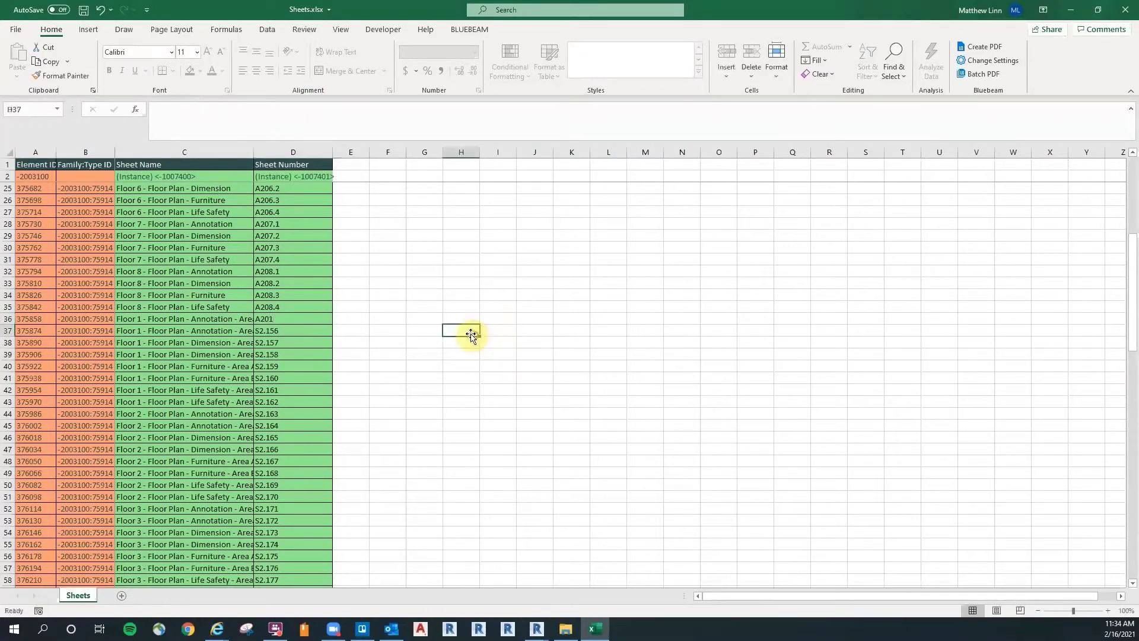
Step: Fill the A201 number down the remaining Floor 1 area sheets as A202 to A208
left_click(293, 315)
left_click_drag(333, 325, 341, 401)
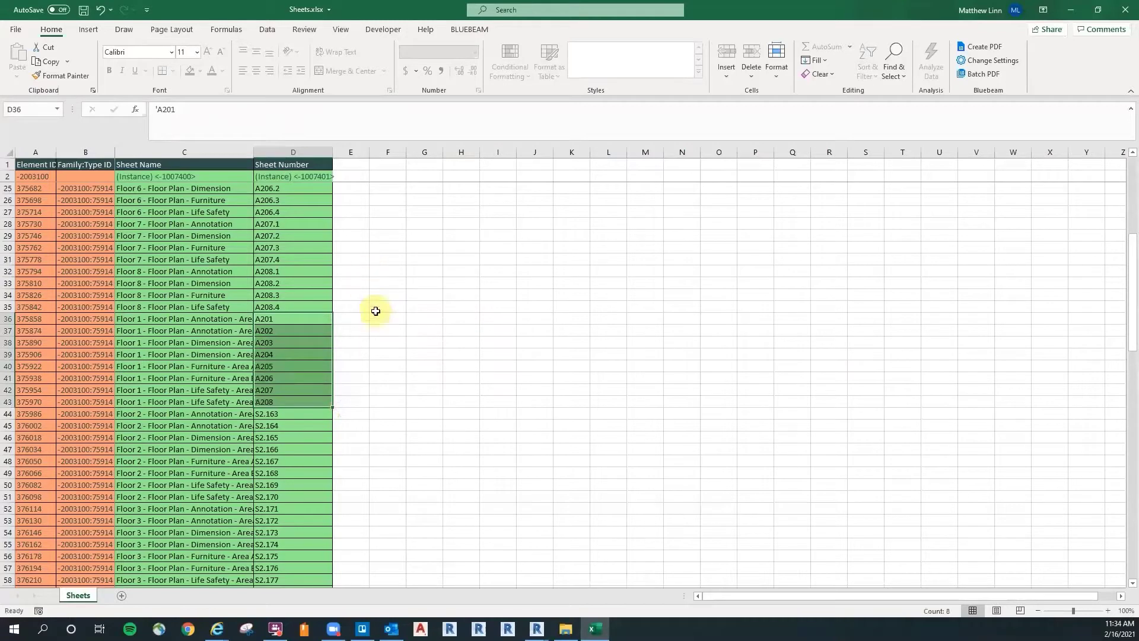
left_click(385, 327)
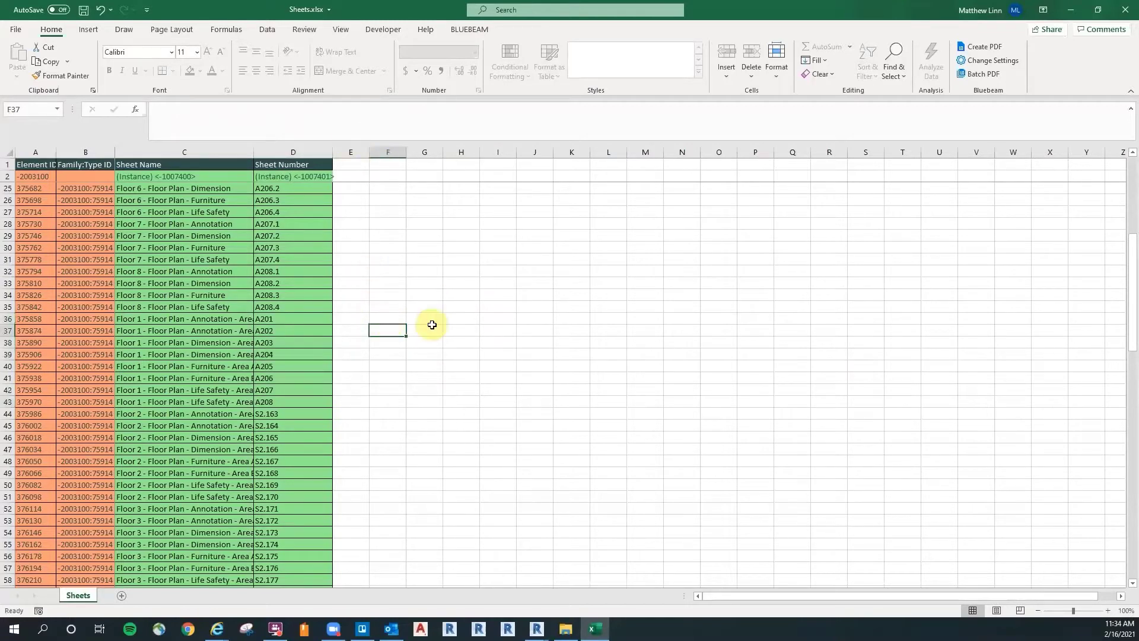
Step: Undo the incremental fill and copy A201 as an identical number down all eight Floor 1 area sheets
key("ctrl+z")
left_click(420, 306)
left_click(307, 319)
left_click_drag(333, 325, 337, 407)
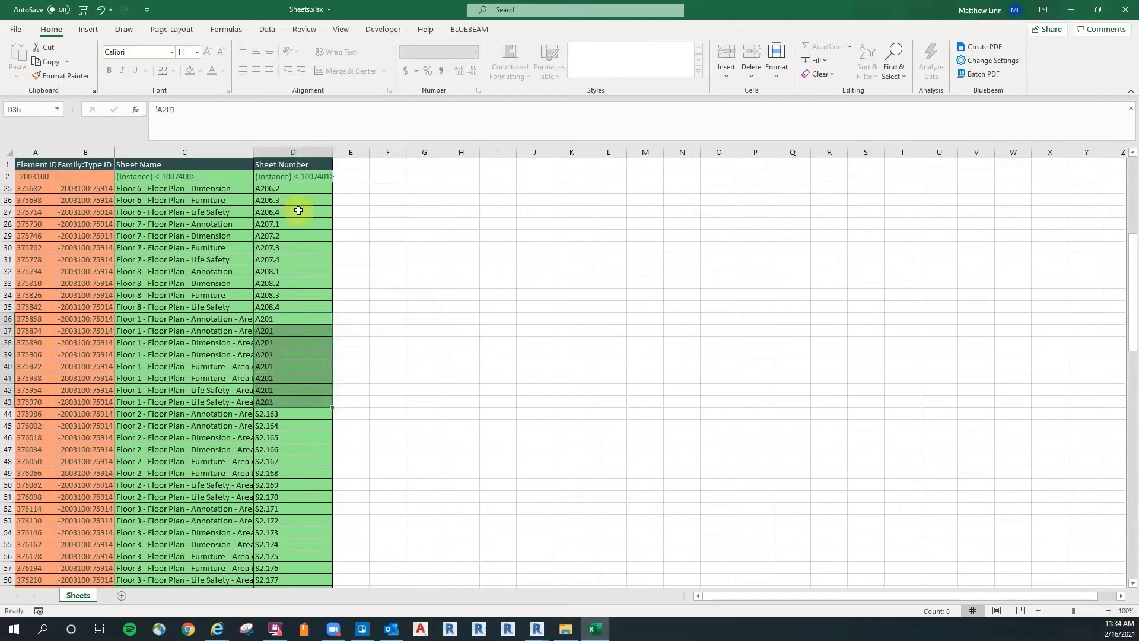
Step: Set the Floor 1 Annotation Area A and Area B sheet numbers to A201.1A and A201.1B
left_click(430, 308)
double_click(285, 320)
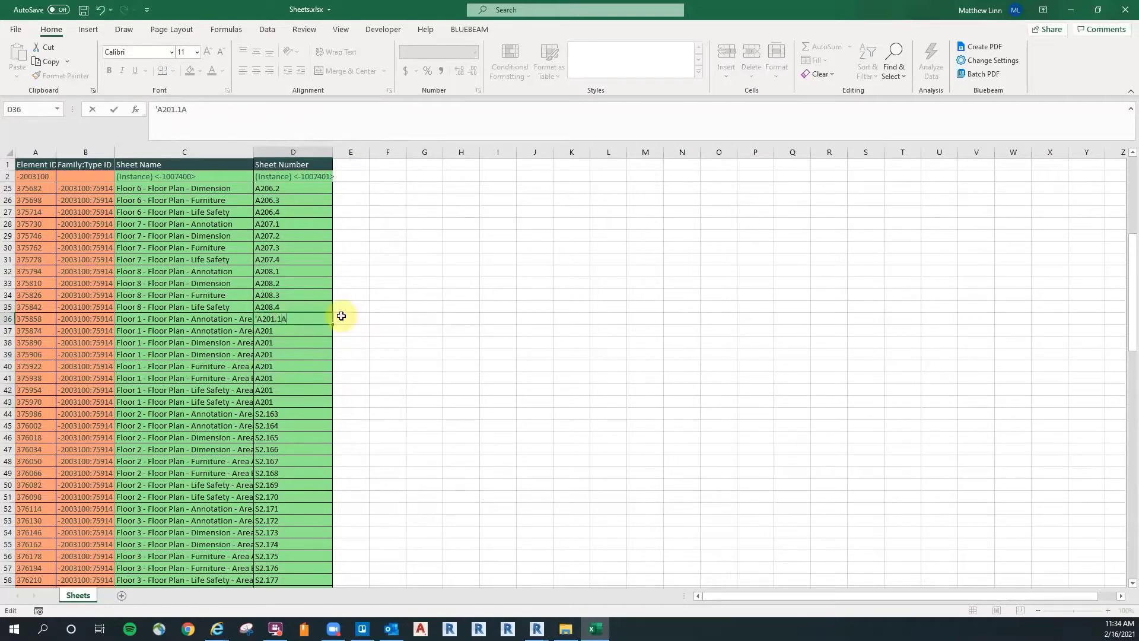
key("Return")
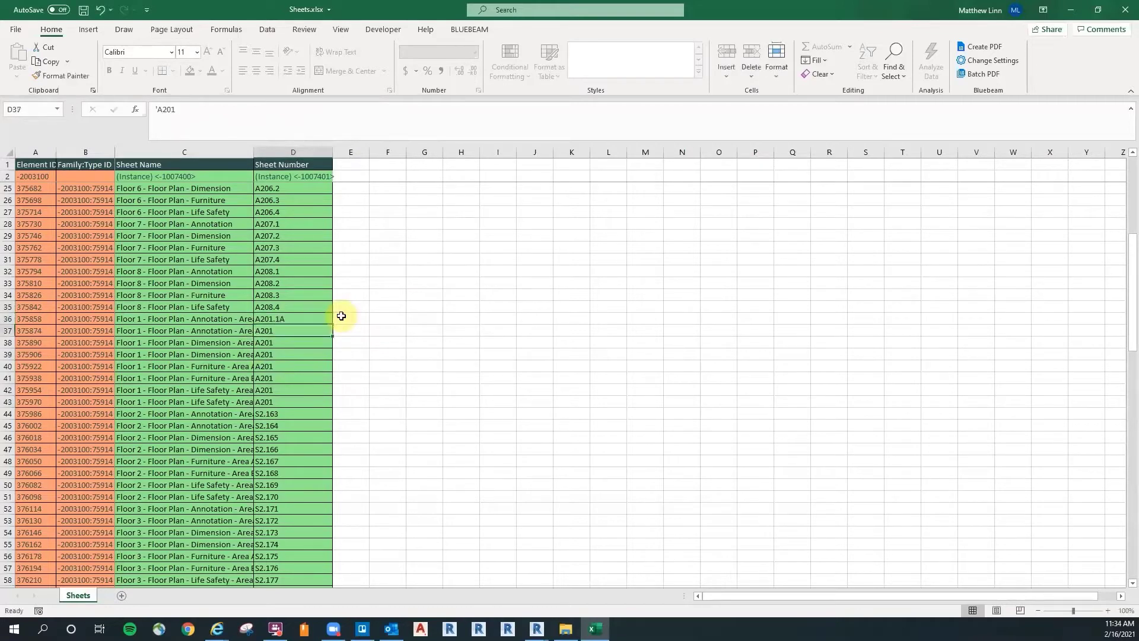
double_click(293, 331)
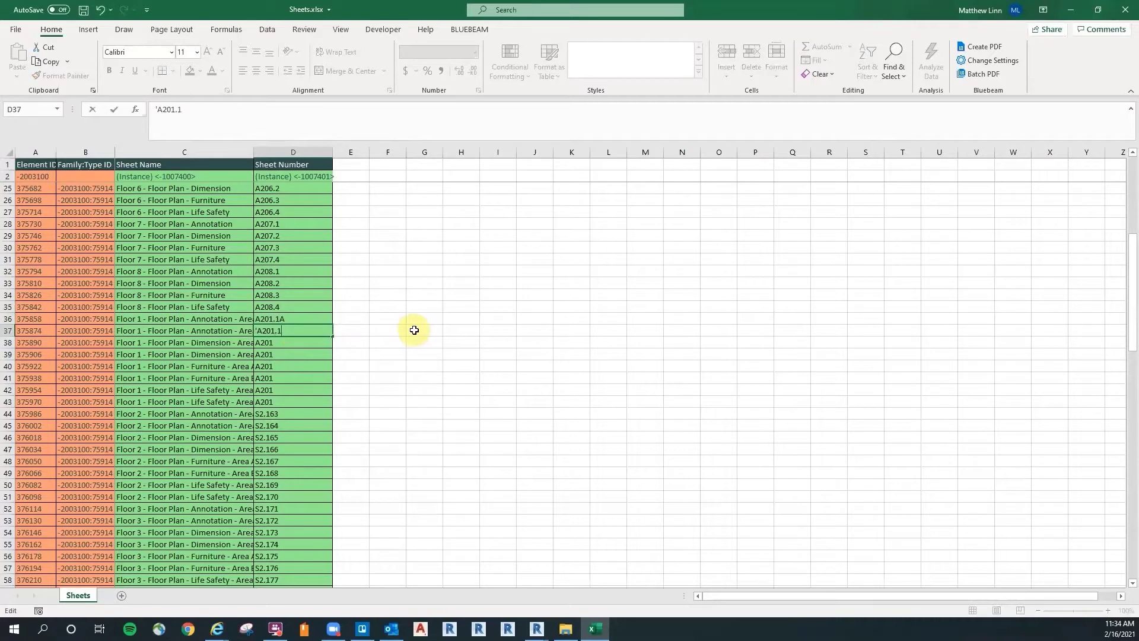
key("Return")
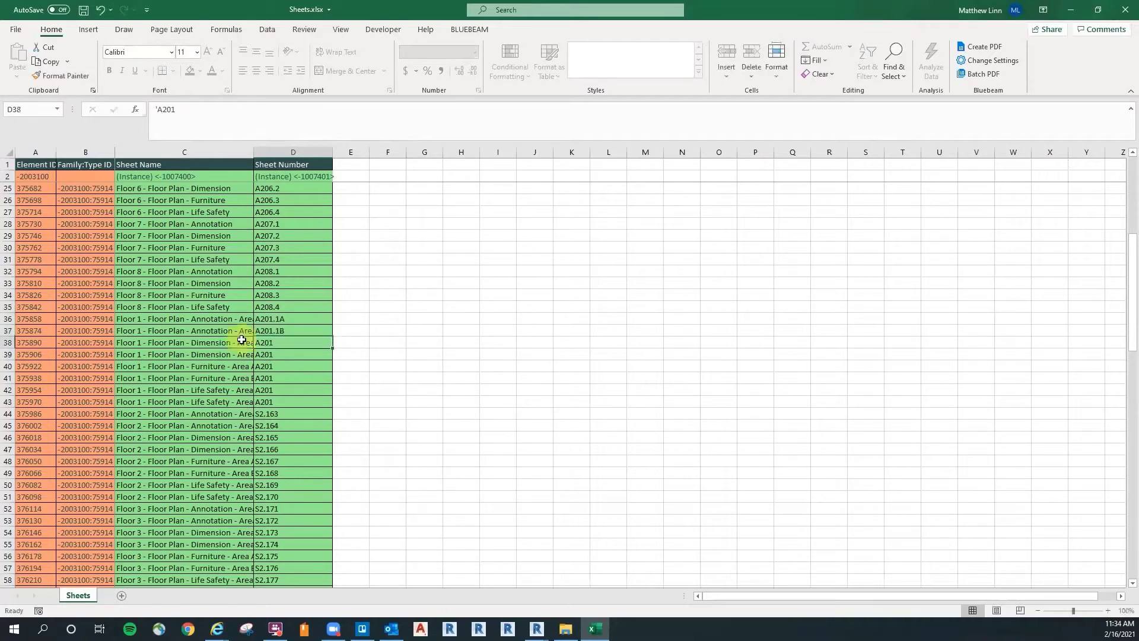
Step: Set the Floor 1 Dimension Area A and Area B sheet numbers to A201.2A and A201.2B
double_click(296, 343)
type(".2A")
key("Return")
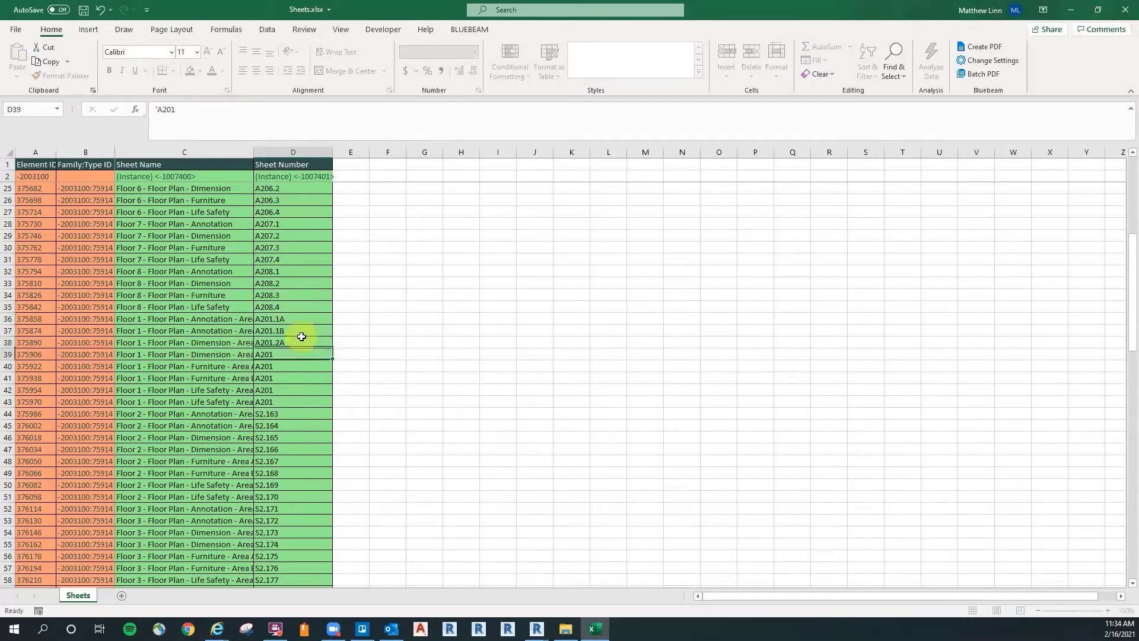
double_click(312, 357)
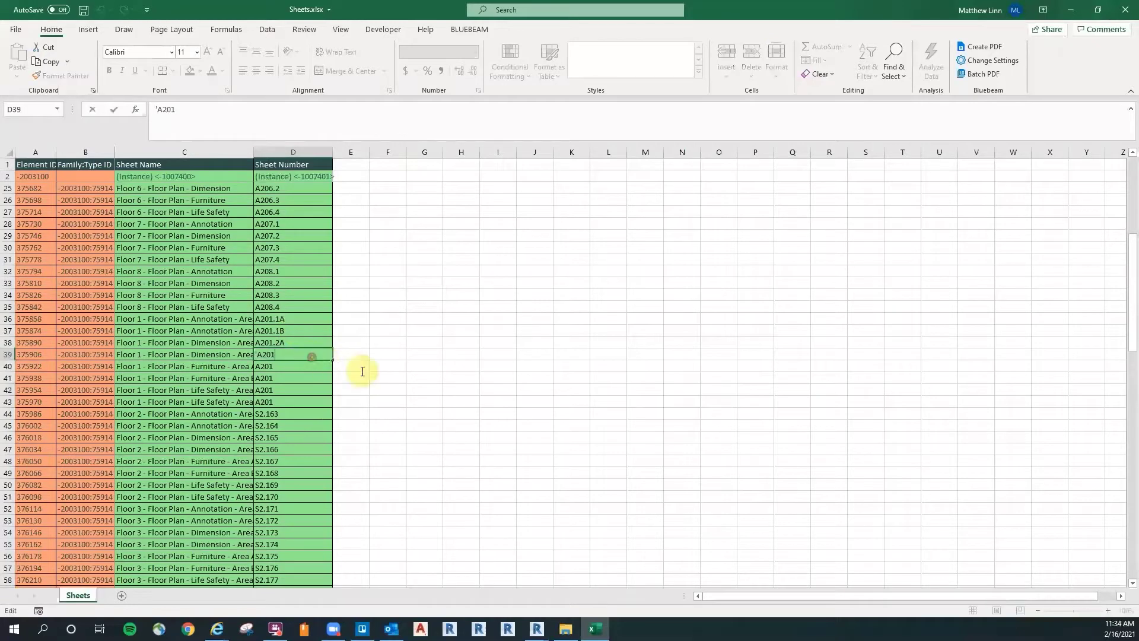
type(".2B")
key("Return")
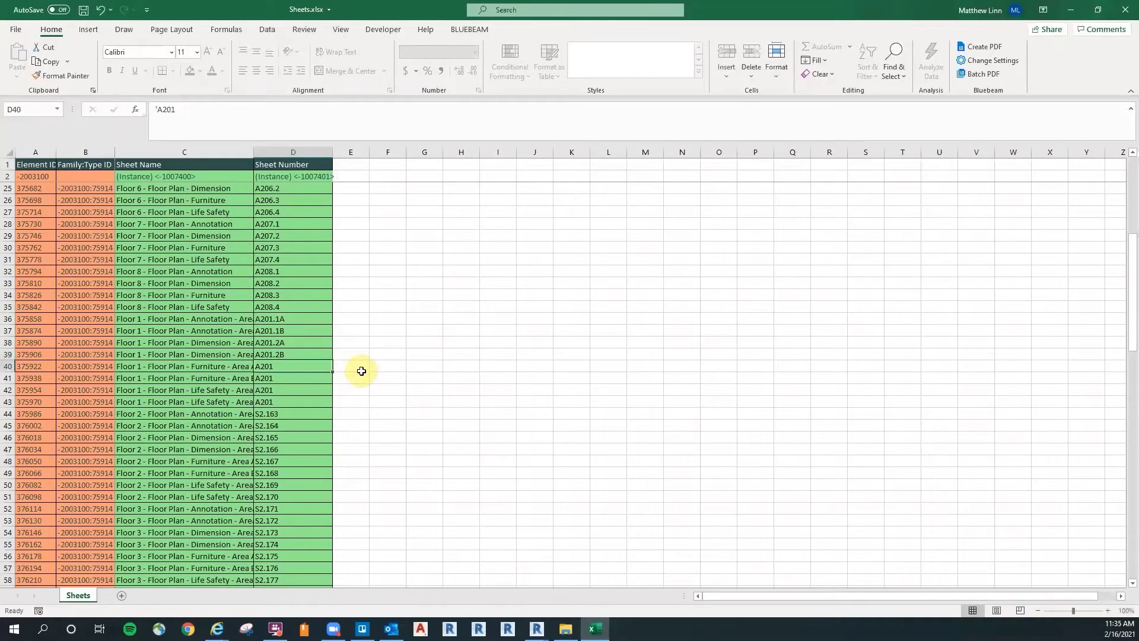
Step: Set the Floor 1 Furniture Area A and Area B sheet numbers to A201.3A and A201.3B
double_click(295, 368)
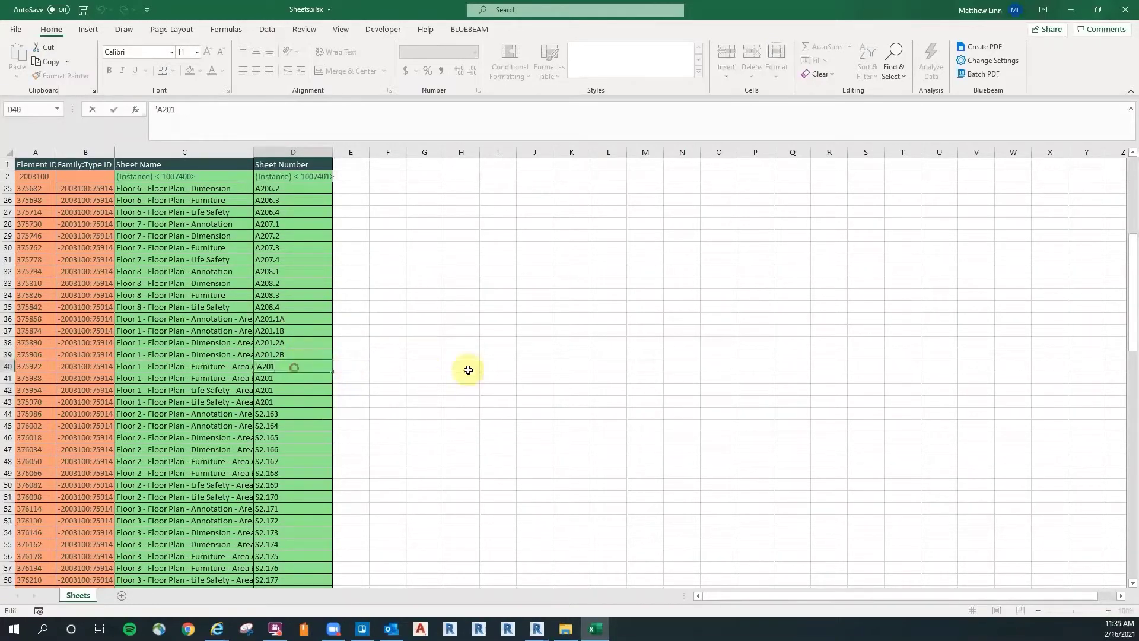
type(".3A")
key("Return")
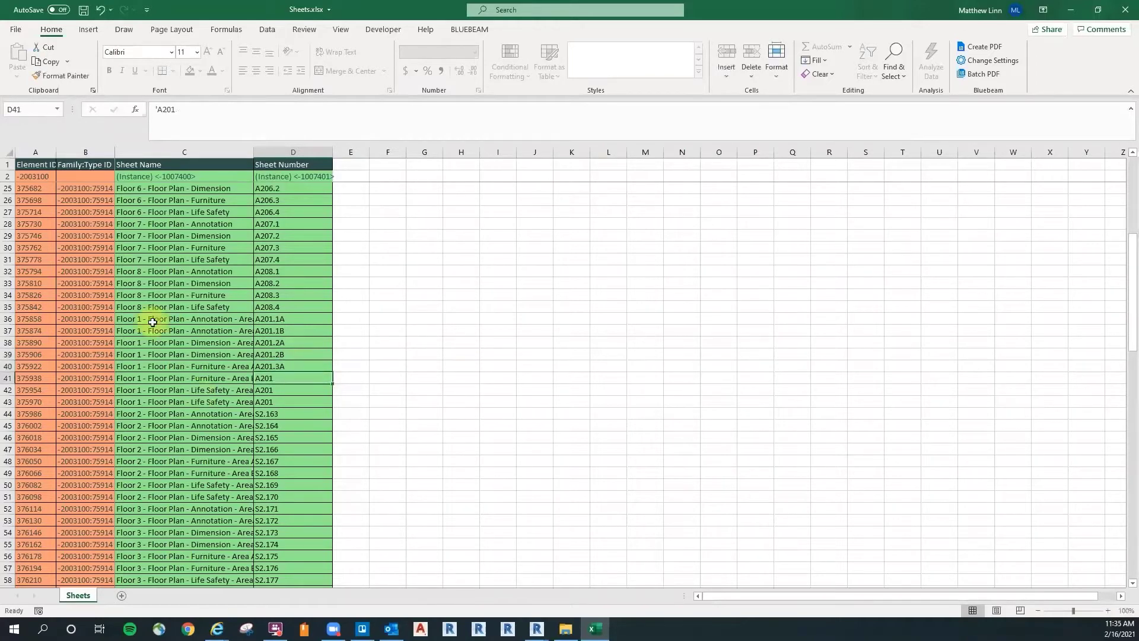
double_click(302, 378)
type(".3B")
key("Return")
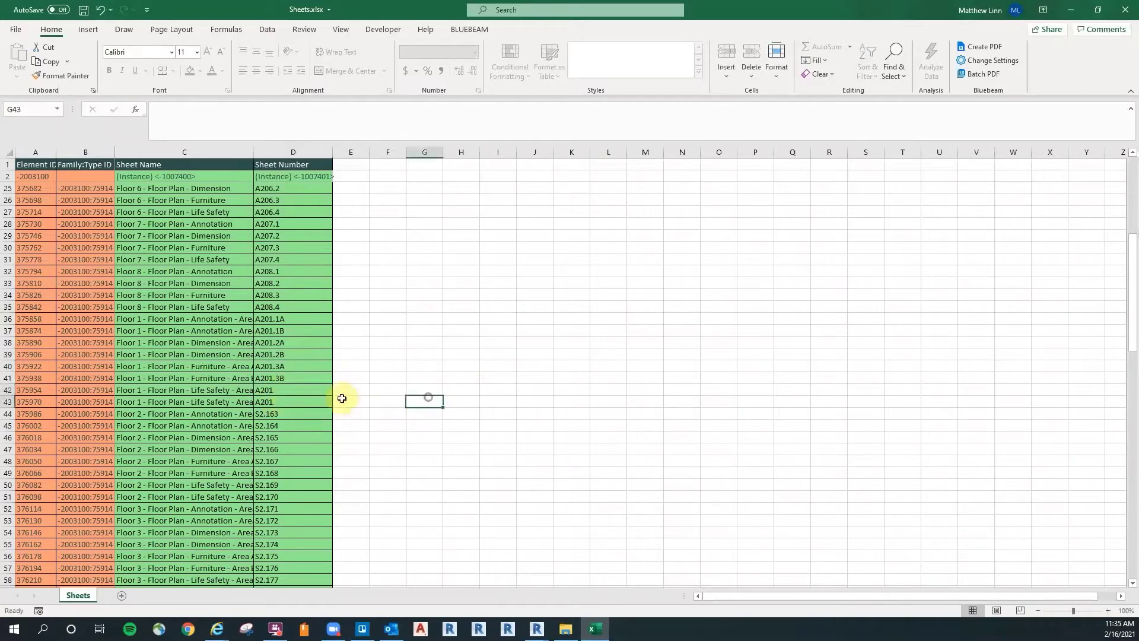
Step: Set the Floor 1 Life Safety Area A and Area B sheet numbers to A201.4A and A201.4B
double_click(300, 390)
type(".4A")
key("Return")
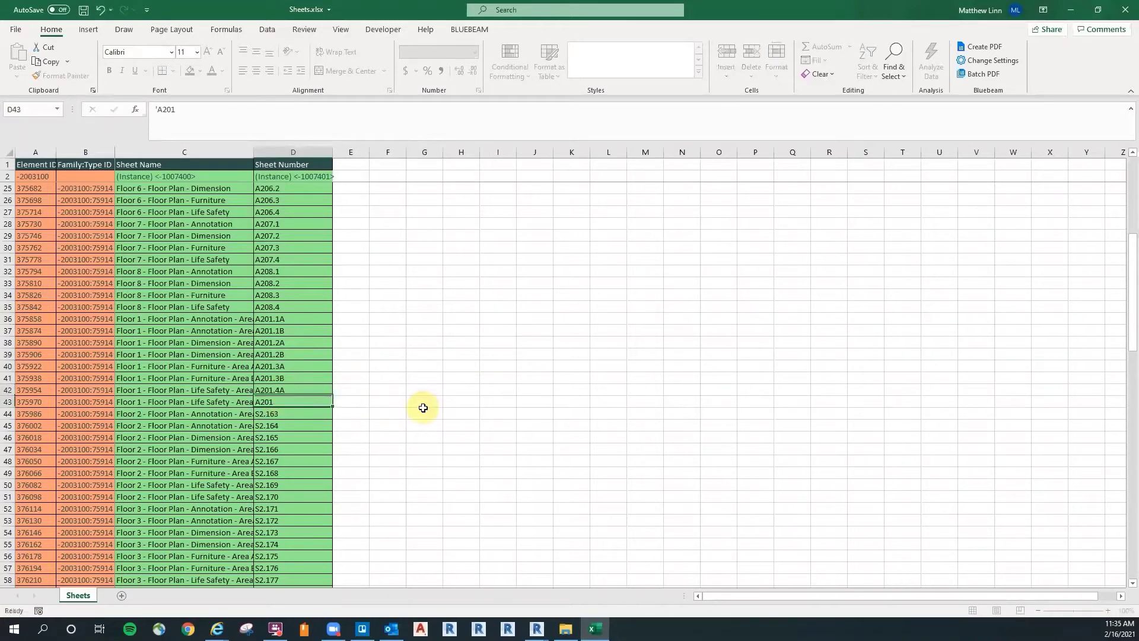
left_click(424, 378)
double_click(310, 401)
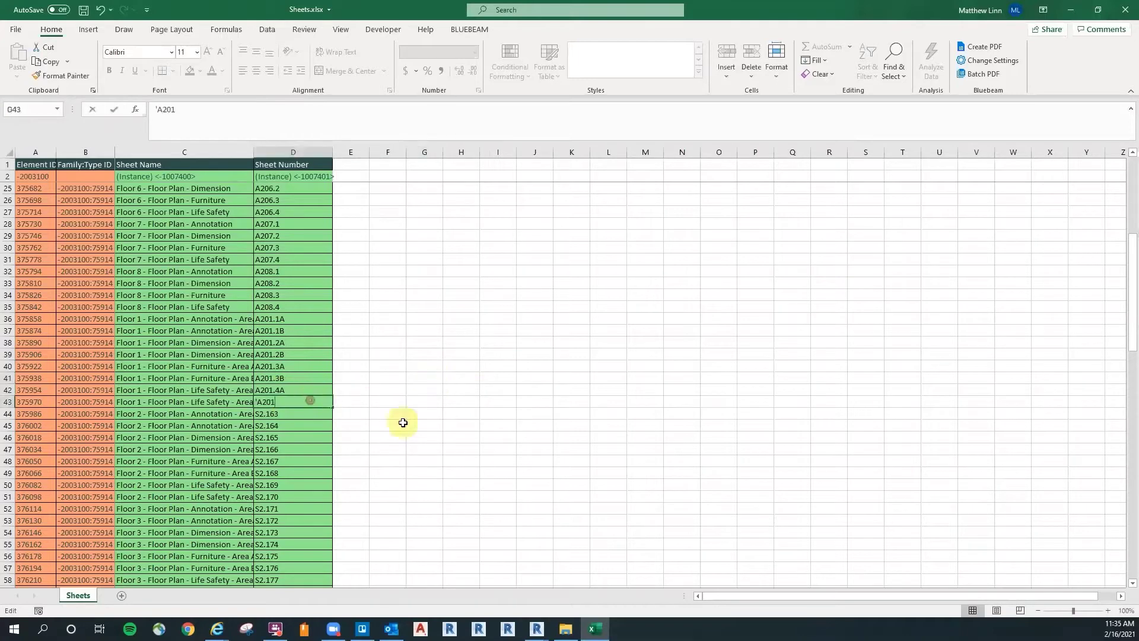
type(".4B")
key("Return")
left_click(488, 320)
Step: Copy the Floor 1 number block A201.1A to A201.4B repeatedly down through the Floor 8 Life Safety area sheets in row 99
scroll(436, 245, "down", 1)
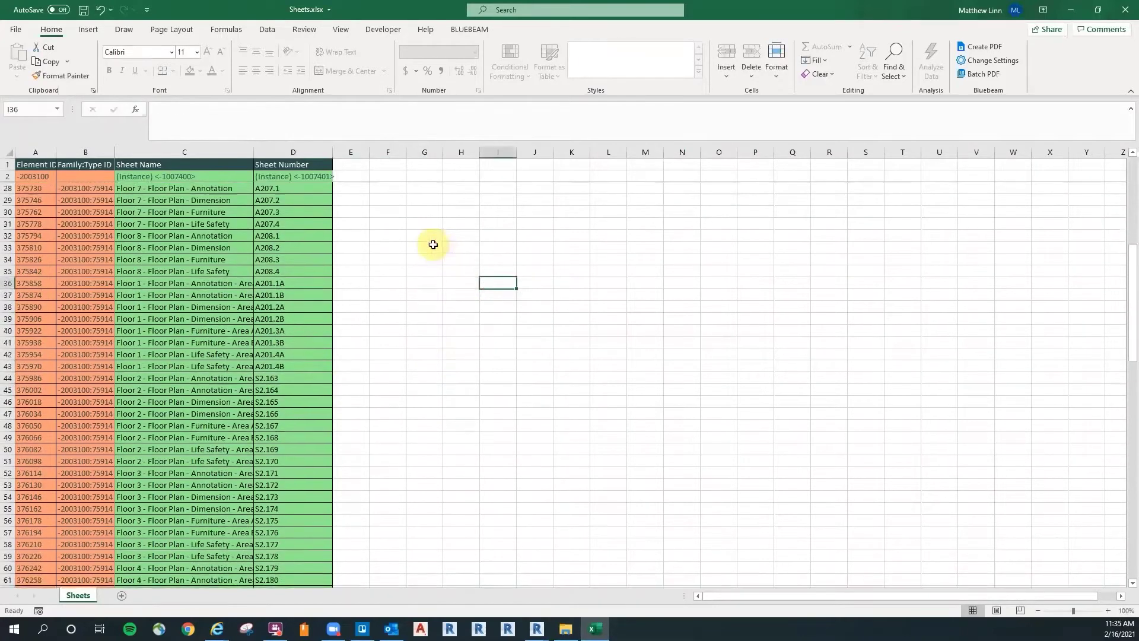
left_click(297, 280)
left_click_drag(297, 285, 305, 368)
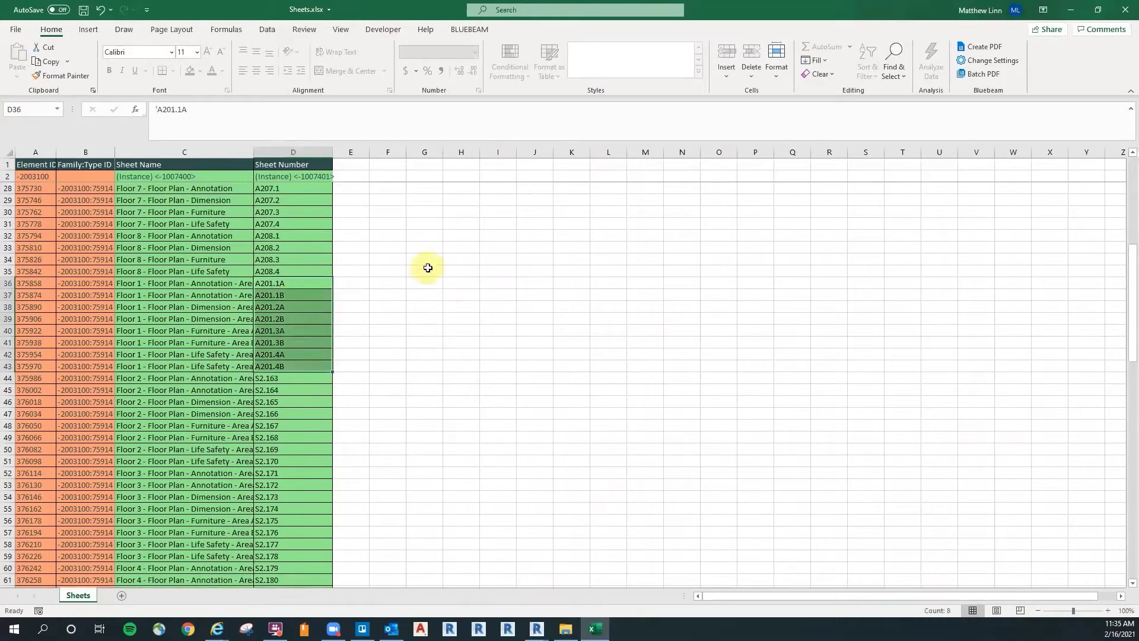
scroll(425, 268, "down", 2)
scroll(442, 288, "down", 2)
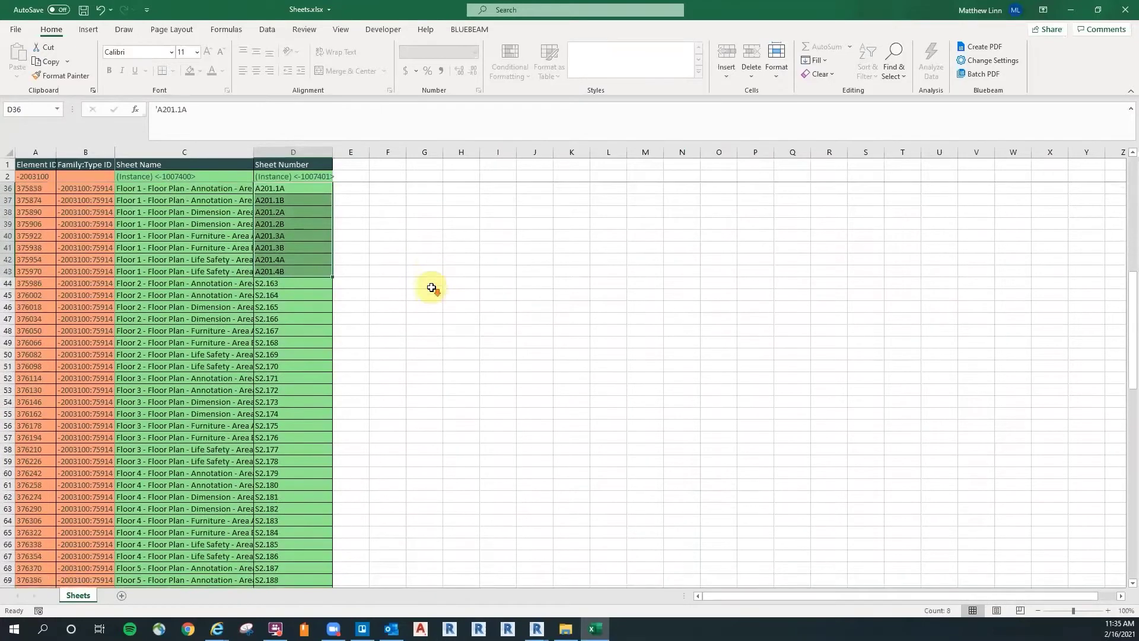
left_click_drag(332, 264, 344, 473)
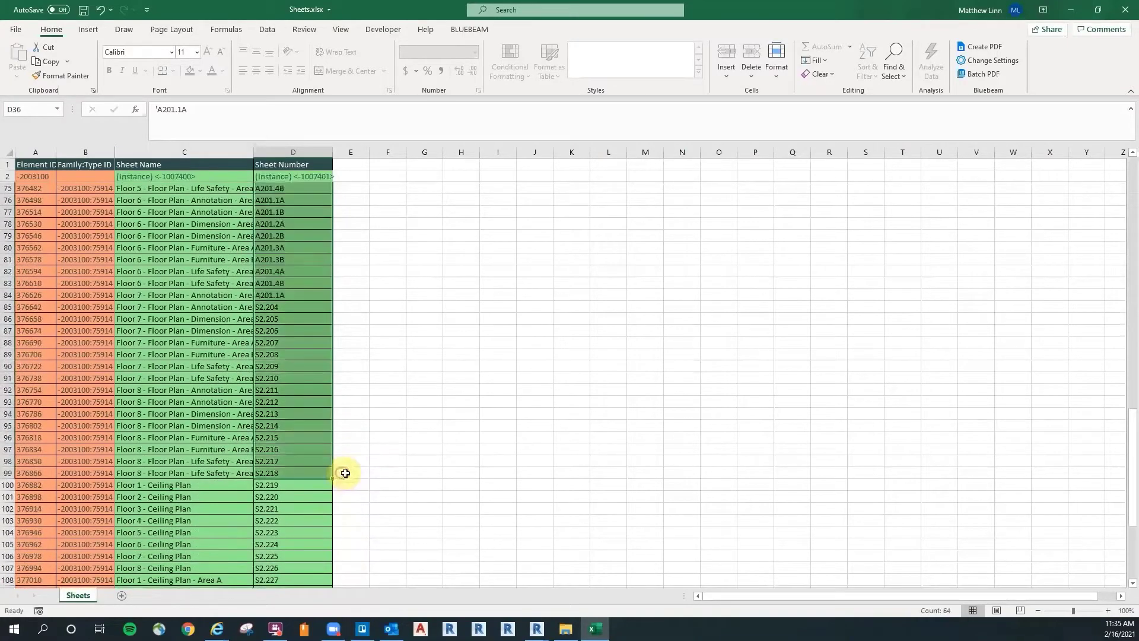
left_click(419, 350)
Step: Insert a SUBSTITUTE function in E44 that replaces 201 with 202 in the Floor 2 area sheet numbers D44:D51
scroll(415, 299, "up", 5)
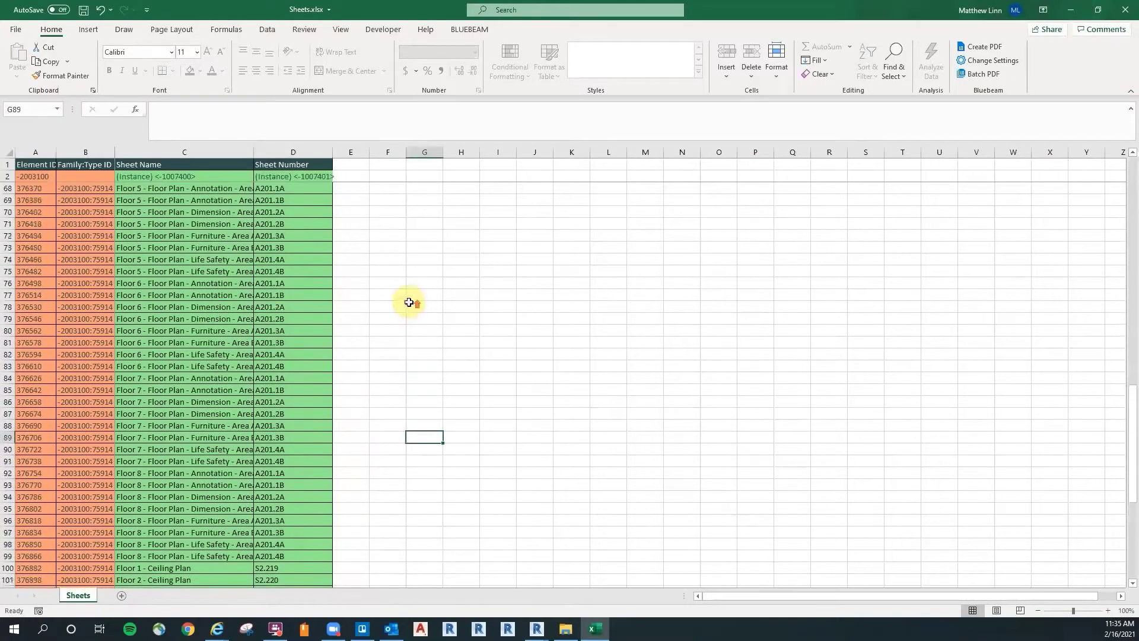
scroll(410, 298, "up", 8)
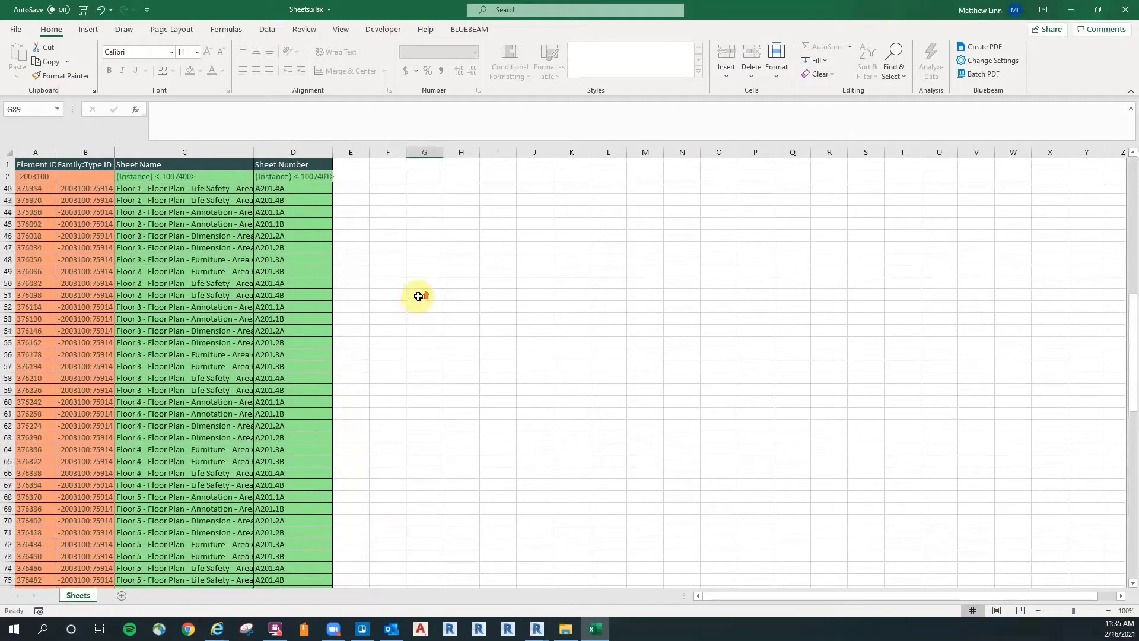
scroll(412, 283, "up", 1)
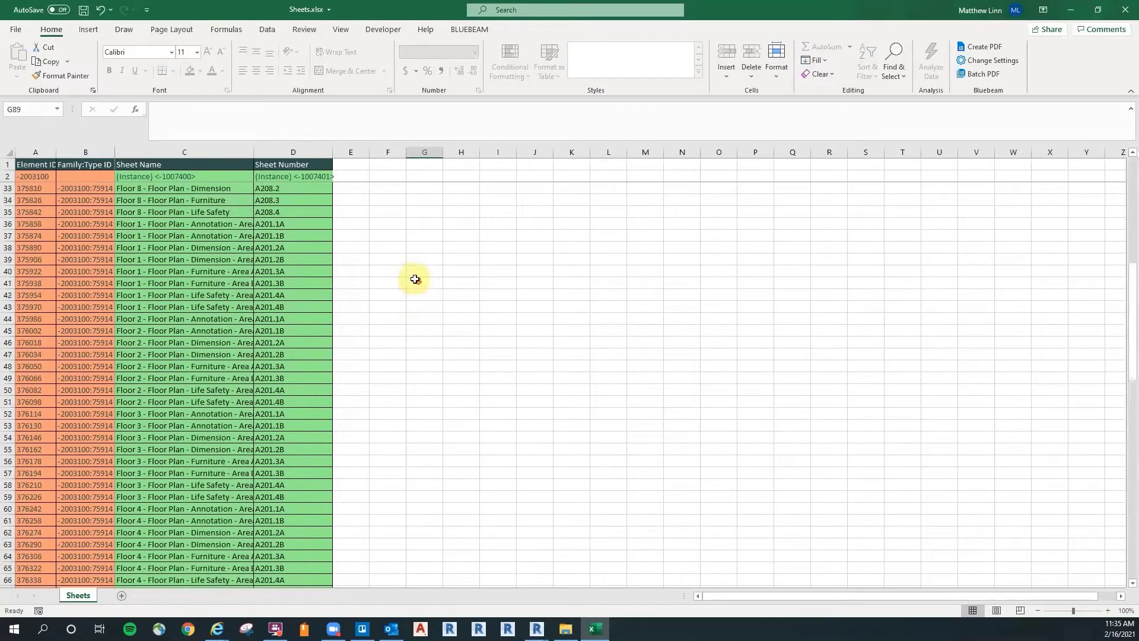
left_click(293, 225)
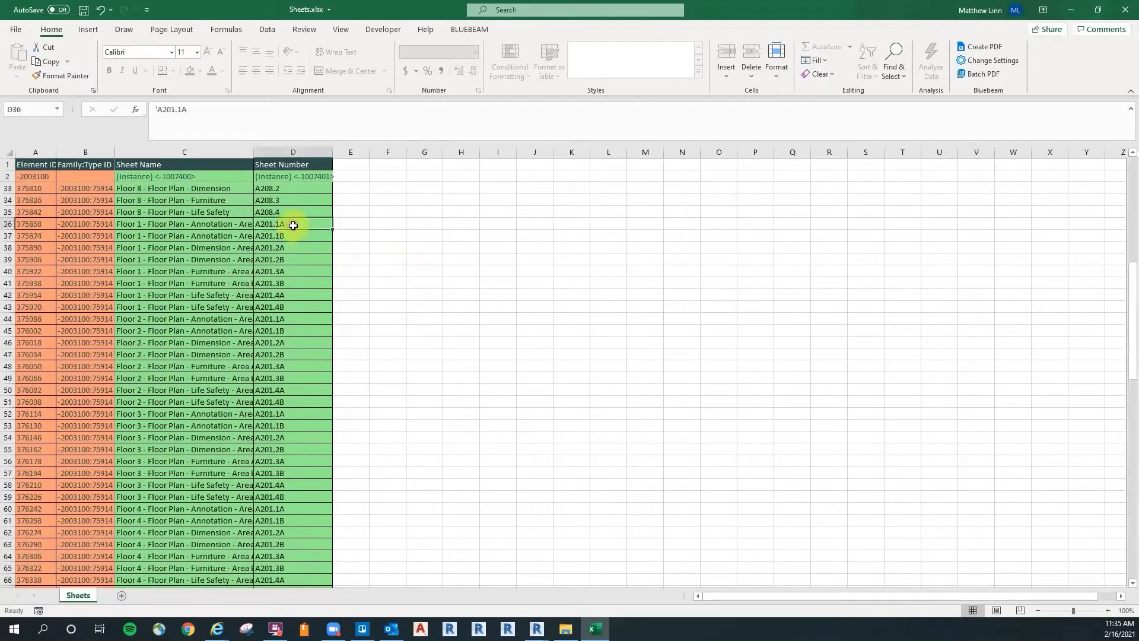
left_click(354, 321)
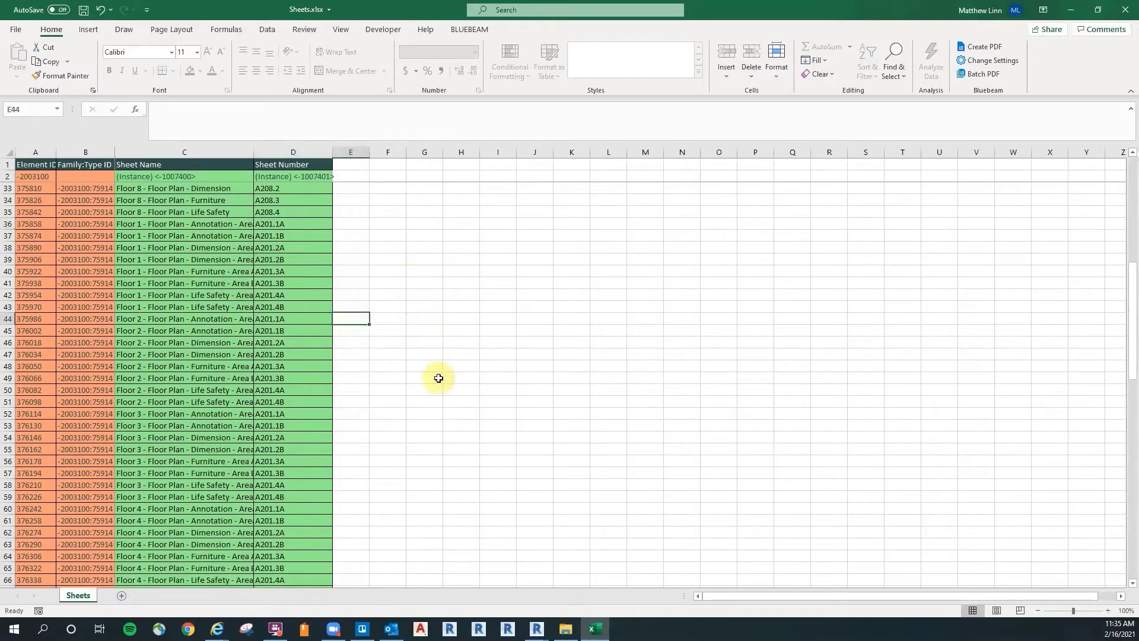
left_click(225, 30)
left_click(20, 64)
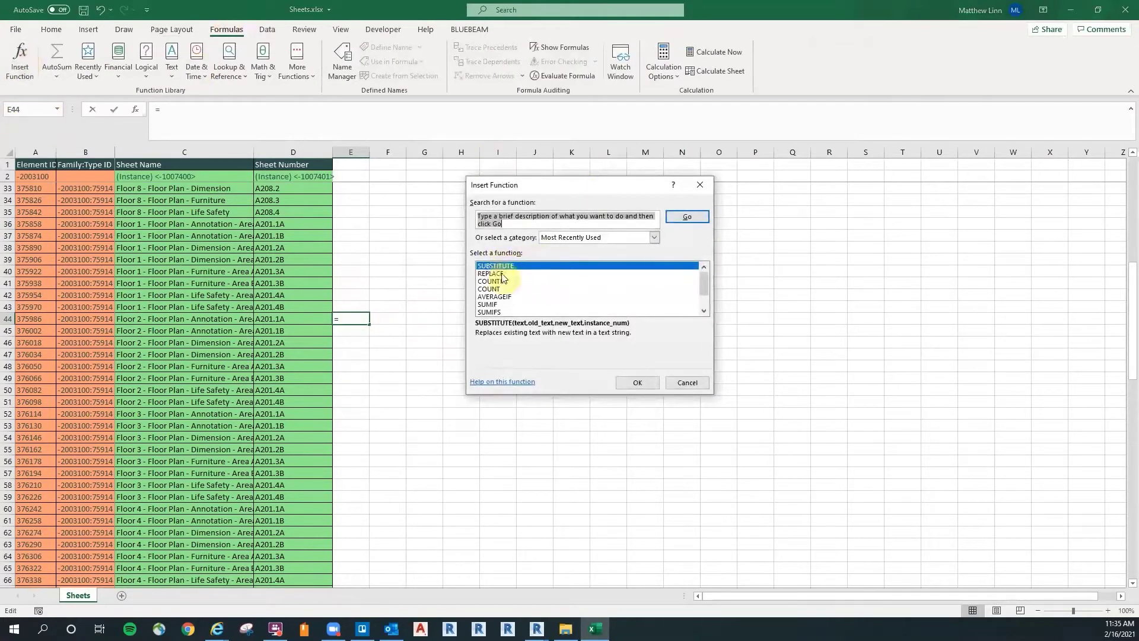
left_click(647, 383)
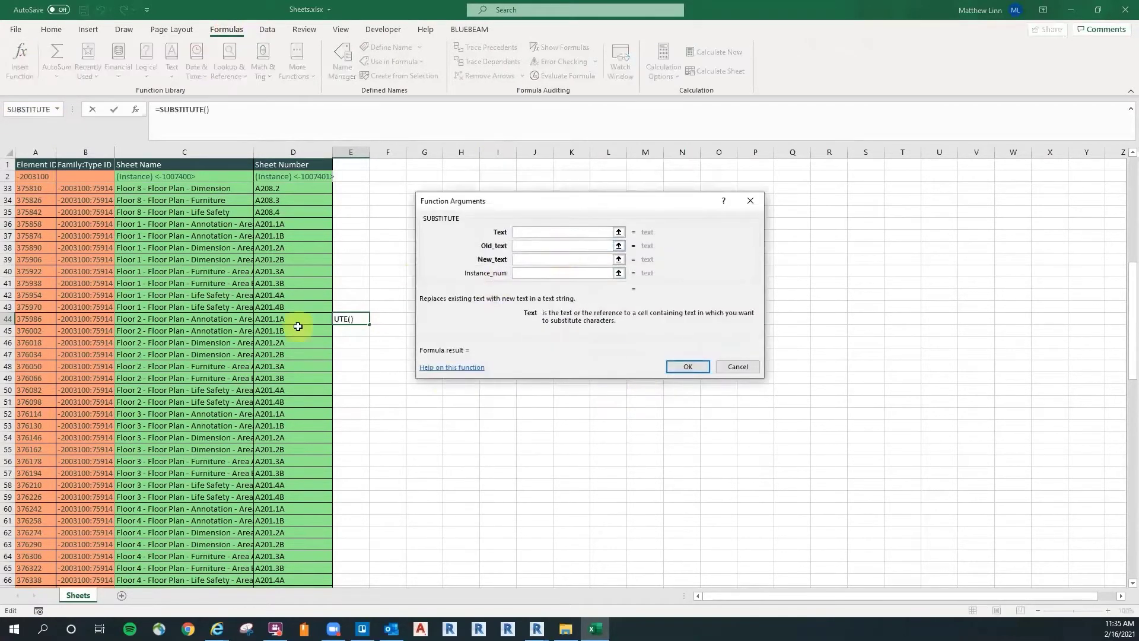
left_click_drag(295, 318, 302, 402)
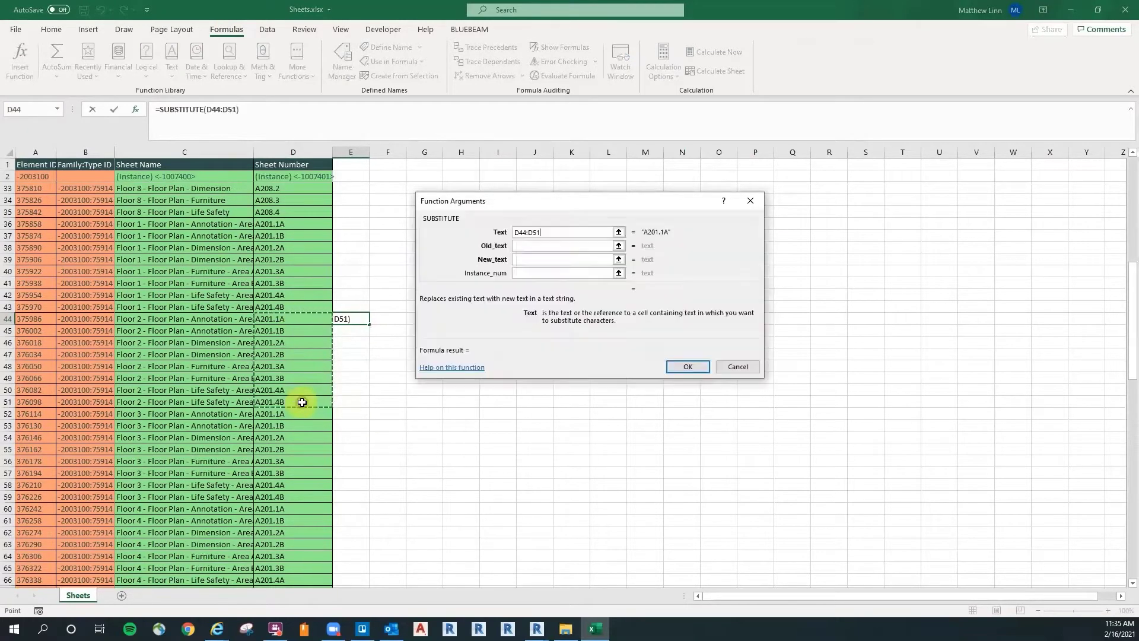
left_click(534, 247)
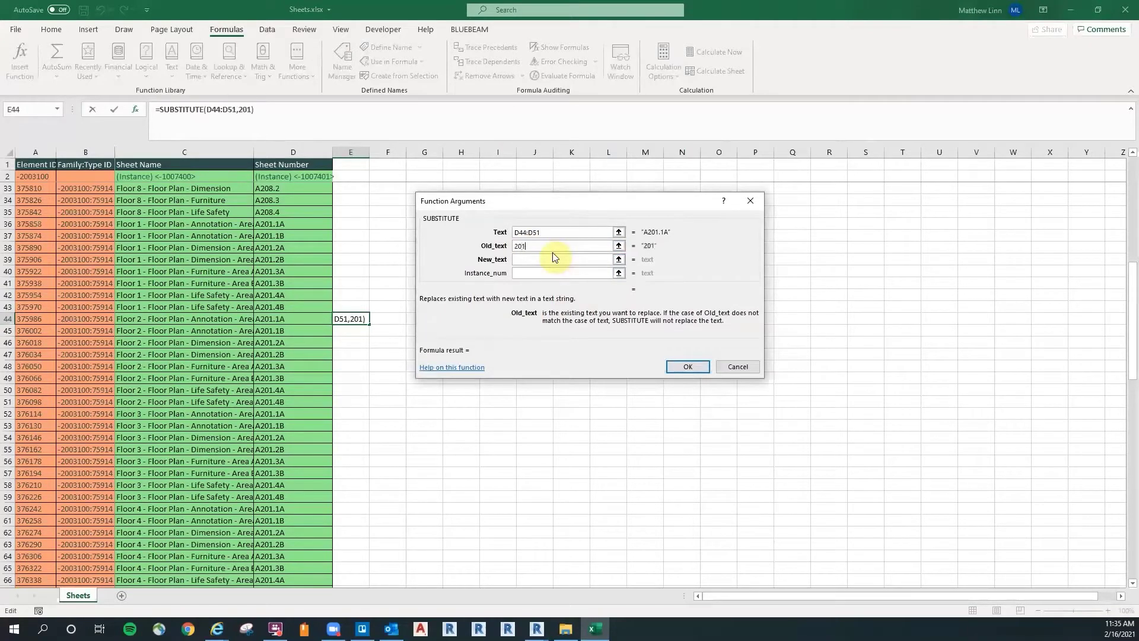
left_click(541, 259)
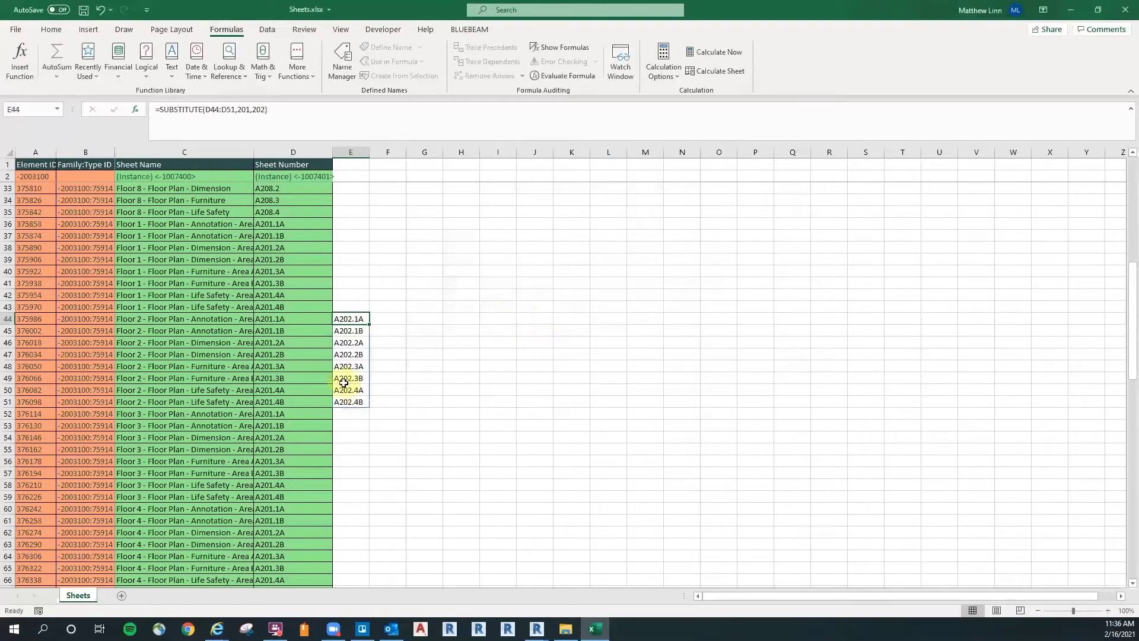
left_click(435, 390)
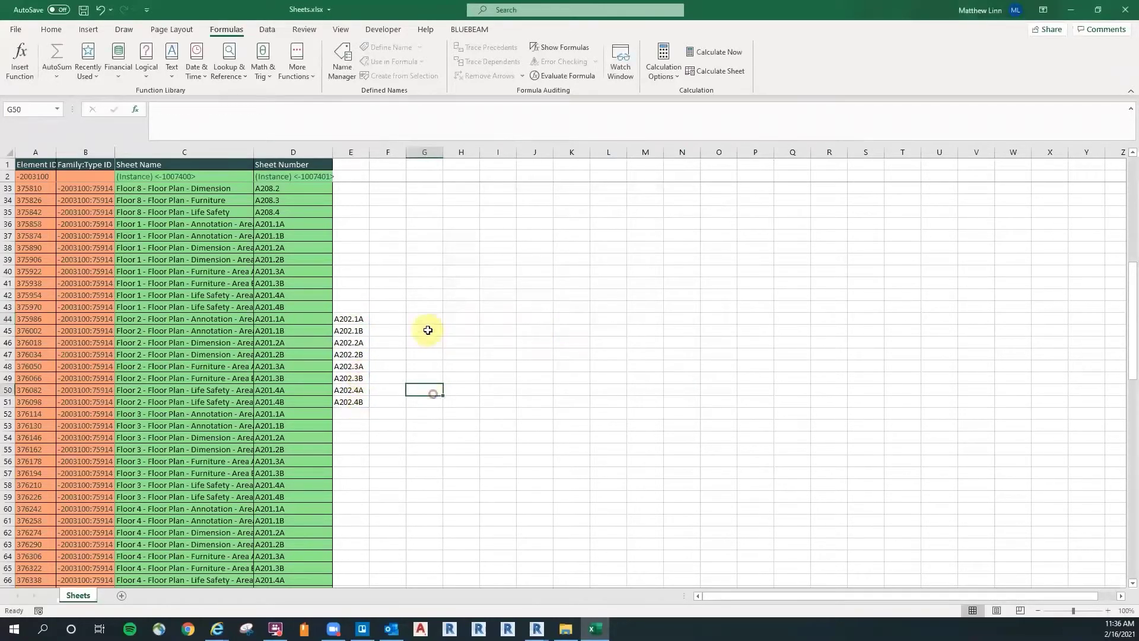
Step: Fill the Floor 2 substitution block E44:E51 down column E through the Floor 8 area sheets in row 99
left_click(357, 318)
left_click_drag(356, 319, 365, 399)
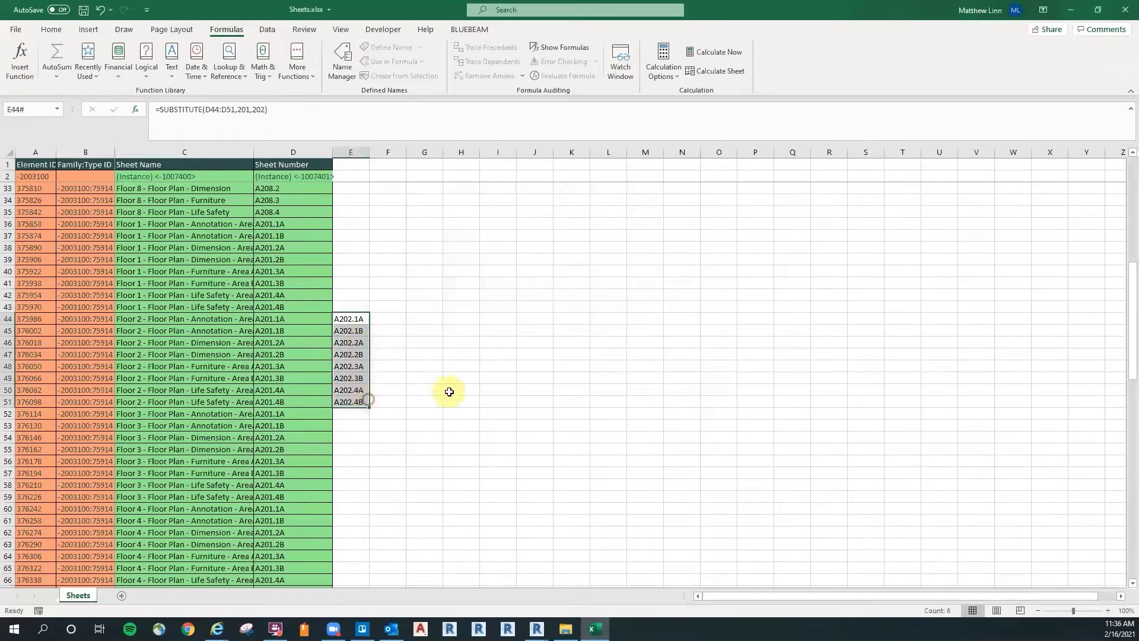
scroll(445, 333, "down", 3)
scroll(443, 304, "down", 1)
left_click_drag(371, 288, 377, 452)
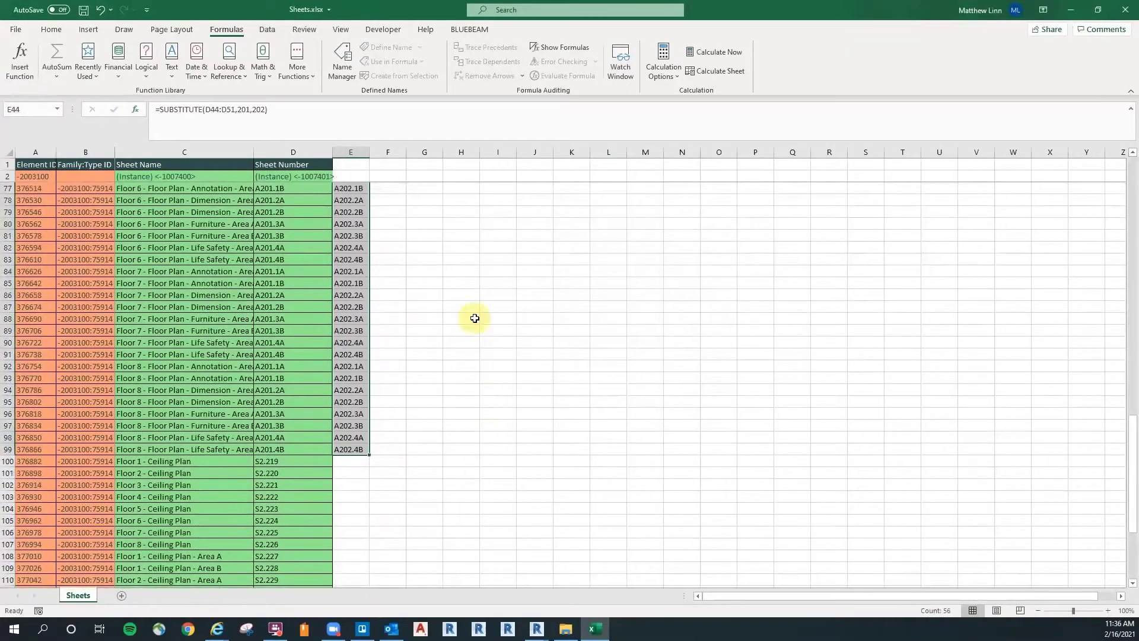
left_click_drag(471, 310, 463, 322)
scroll(415, 326, "up", 6)
scroll(423, 263, "up", 6)
left_click(435, 284)
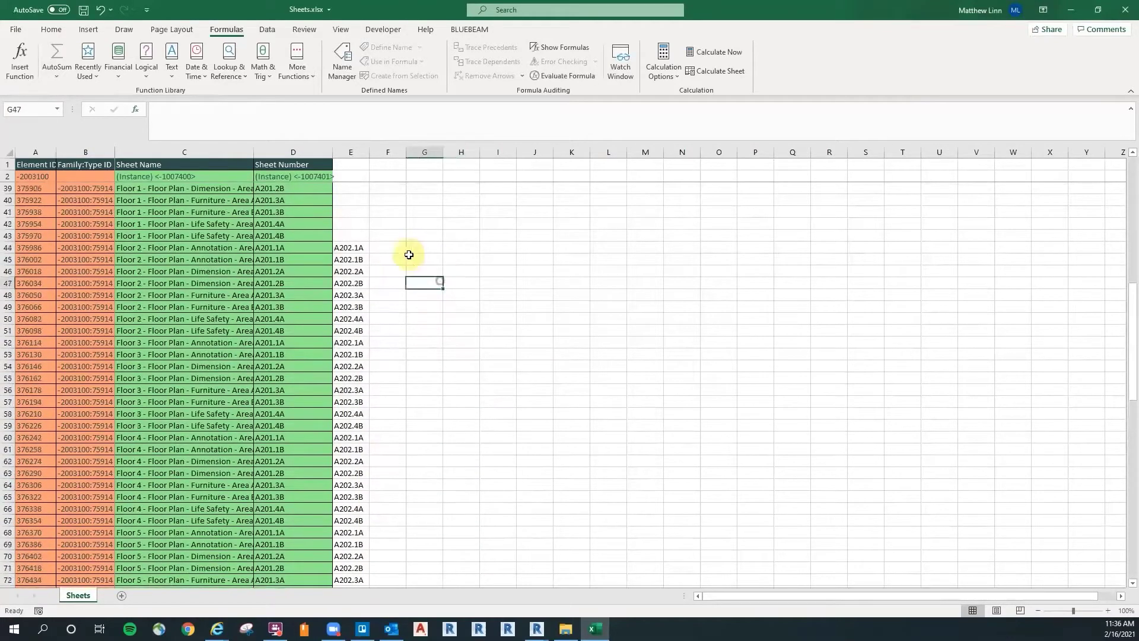
Step: Change the Floor 3 substitution formula in E52 so that 201 is replaced with 203
left_click(362, 248)
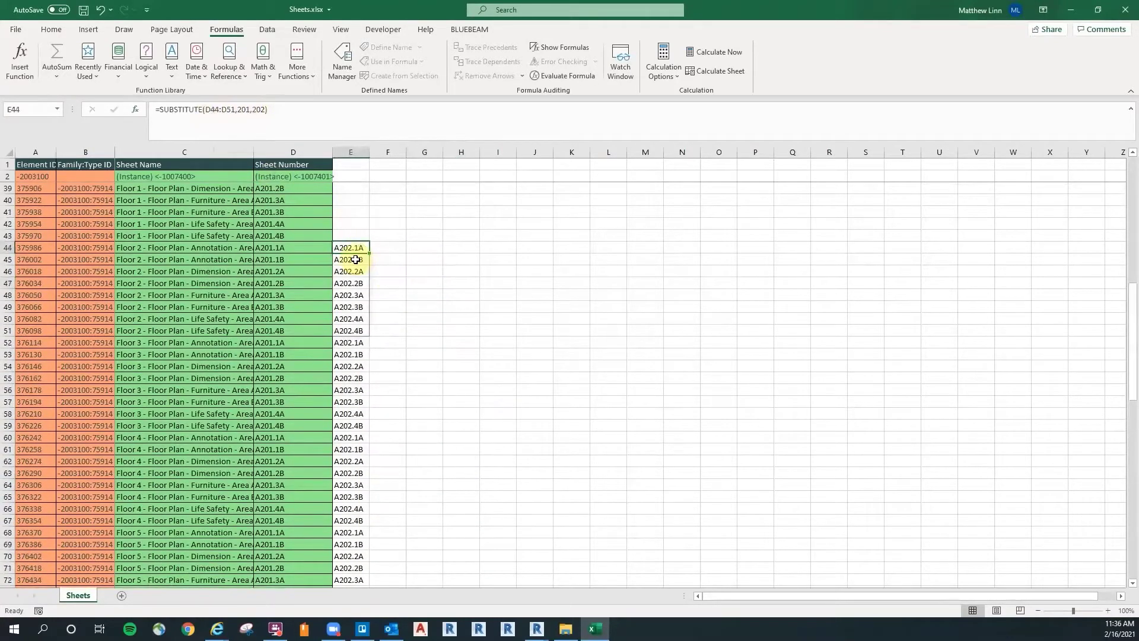
left_click(365, 340)
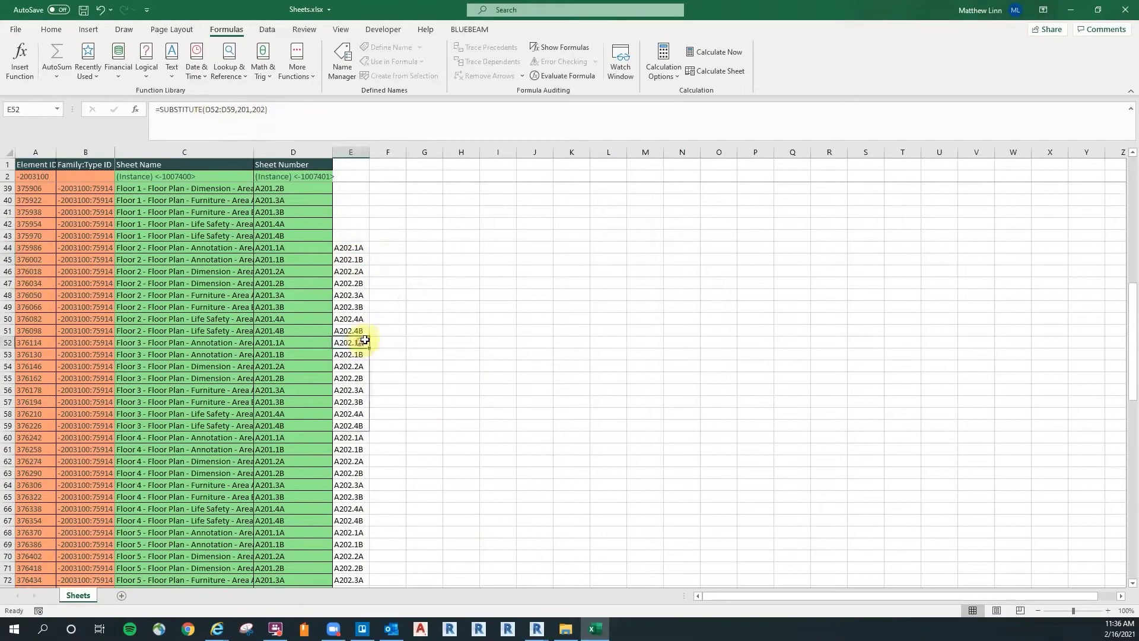
left_click(34, 62)
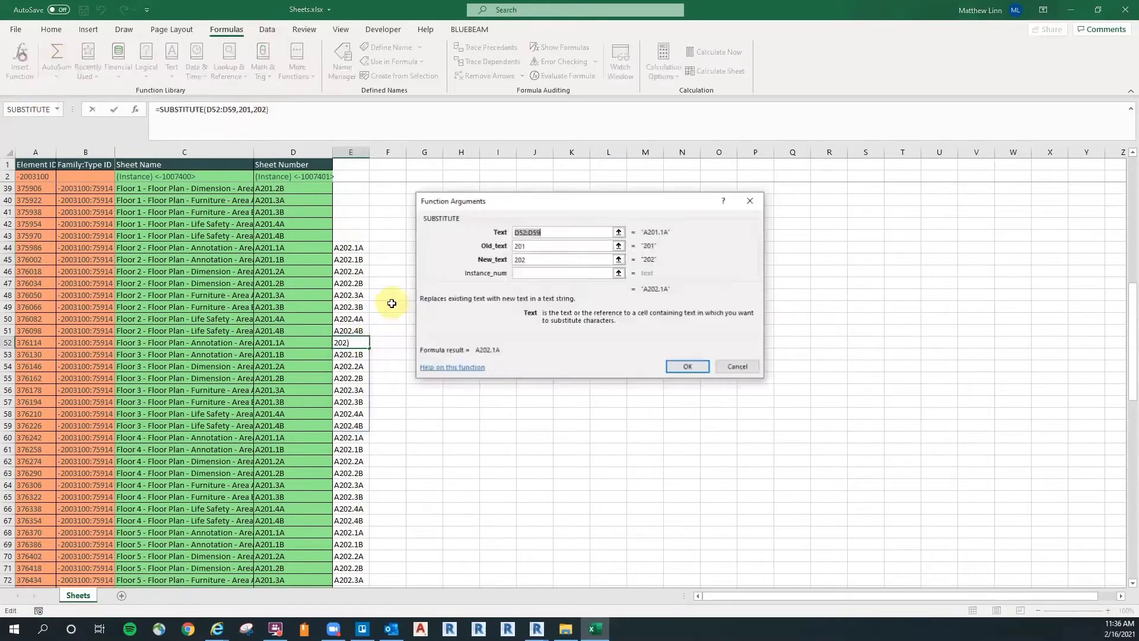
left_click(541, 258)
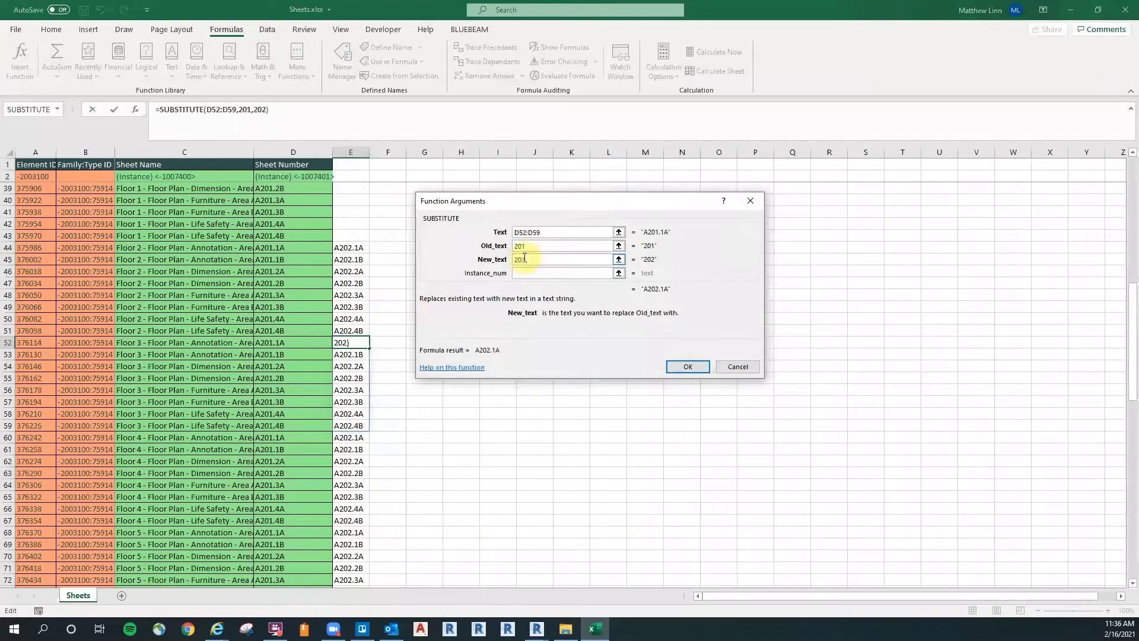
key("BackSpace")
type("3")
left_click(688, 367)
Step: Change the Floor 4 substitution formula in E60 so that 201 is replaced with 204
left_click(358, 439)
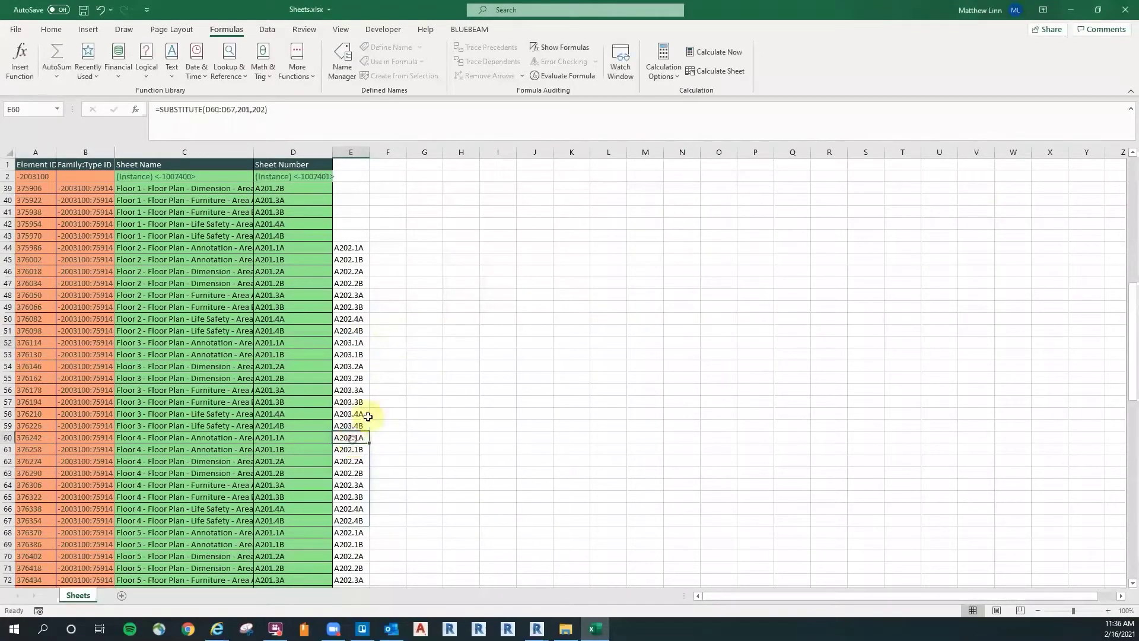
left_click(19, 61)
left_click(534, 261)
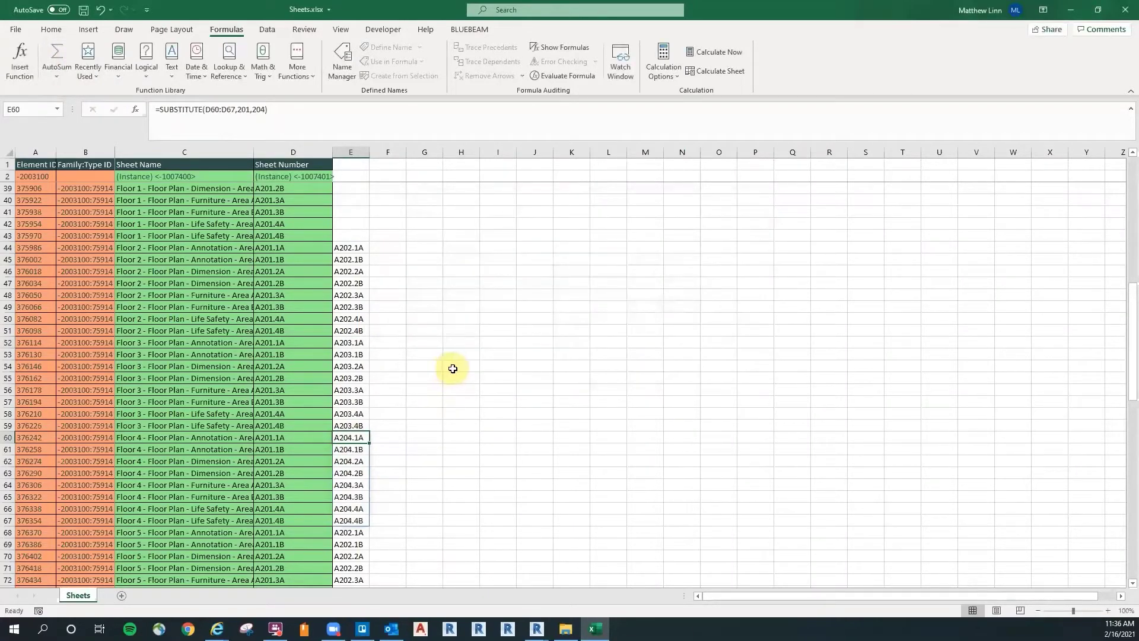
Step: Change the Floor 5 substitution formula in E68 so that 201 is replaced with 205
scroll(454, 369, "down", 3)
left_click(347, 437)
scroll(457, 341, "down", 4)
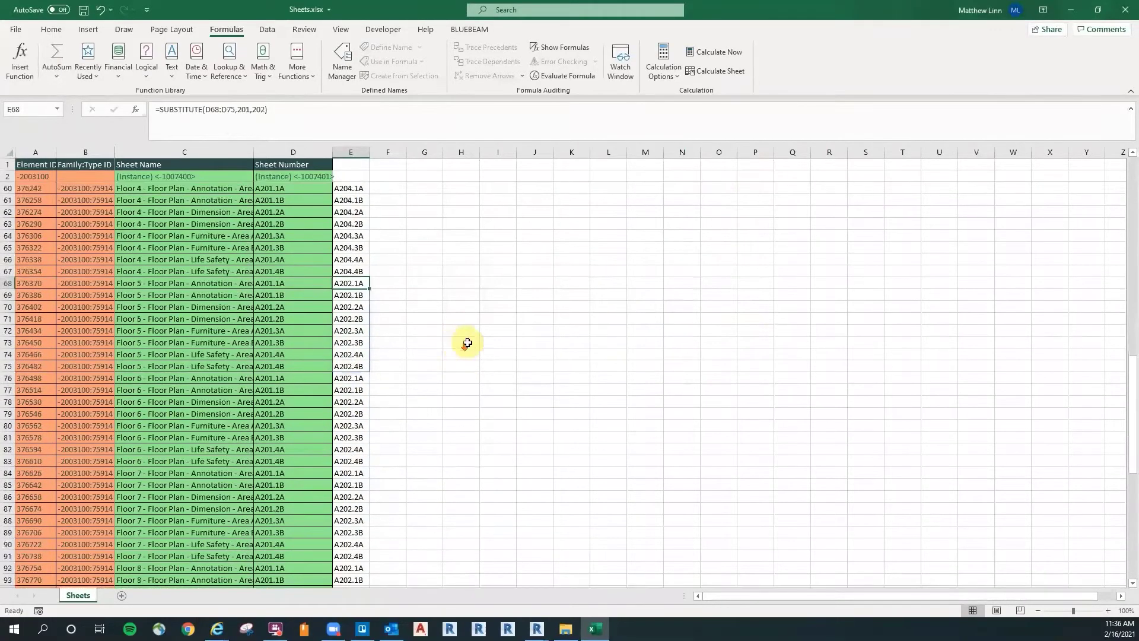
left_click(20, 59)
left_click(528, 260)
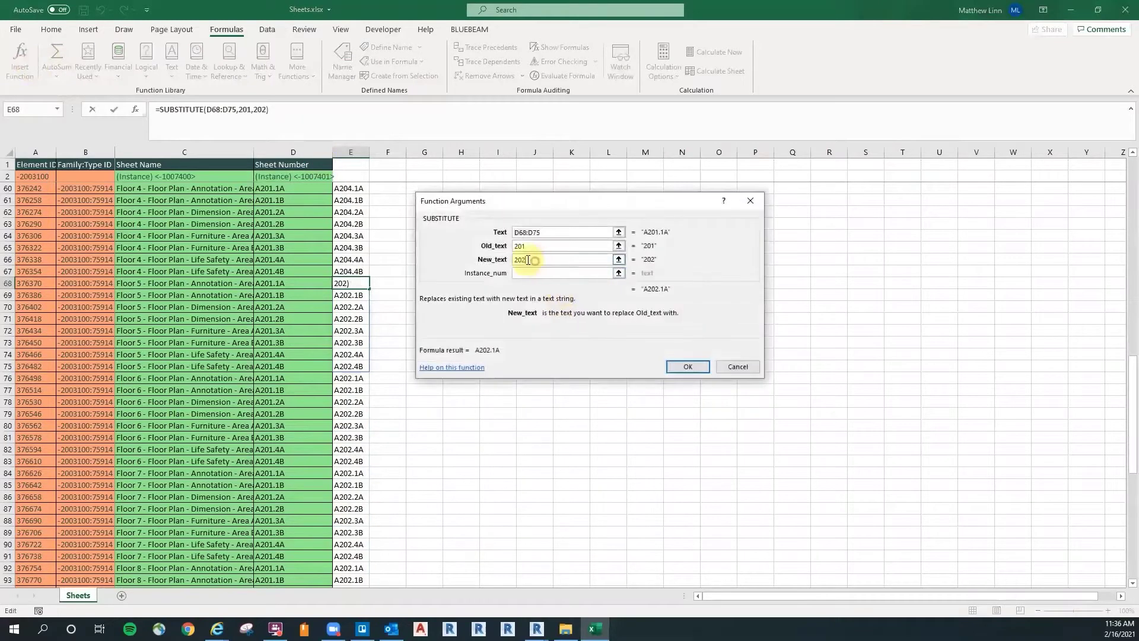
left_click(688, 363)
Step: Change the Floor 6 substitution formula in E76 so that 201 is replaced with 206
left_click(356, 378)
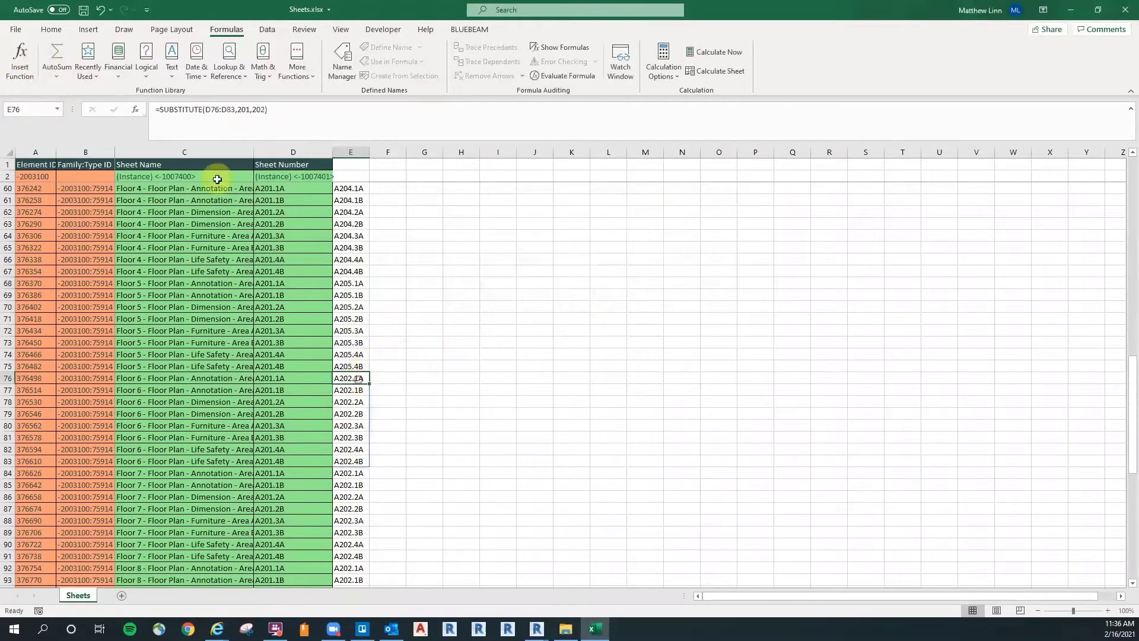
left_click(20, 59)
left_click(537, 260)
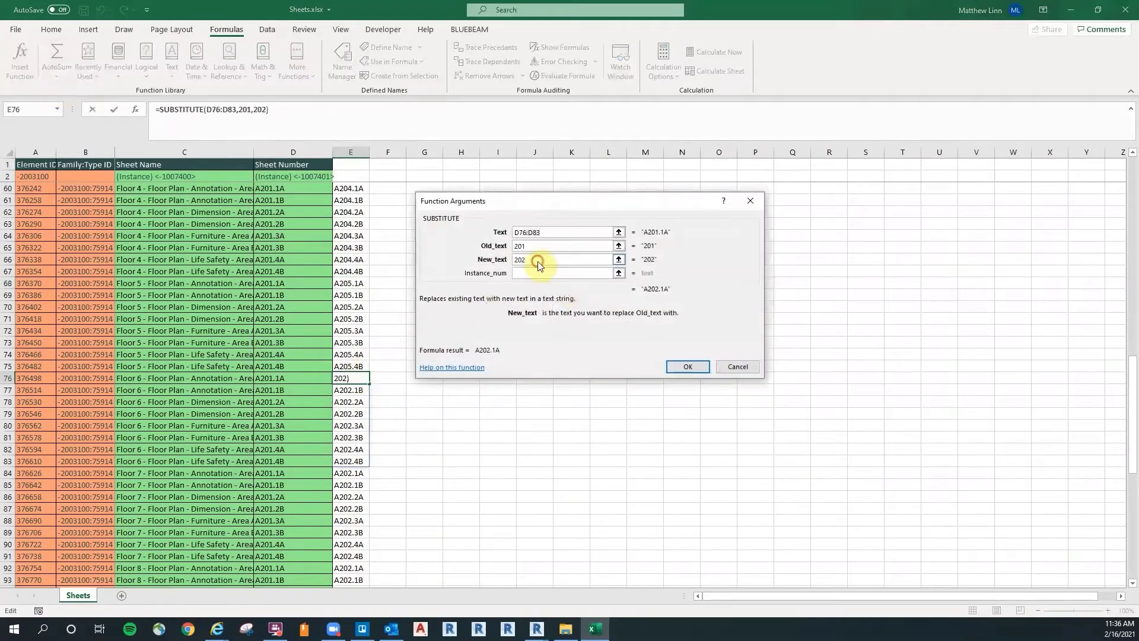
left_click(688, 366)
Step: Change the Floor 7 substitution formula in E84 so that 201 is replaced with 207
scroll(439, 302, "down", 2)
left_click(356, 414)
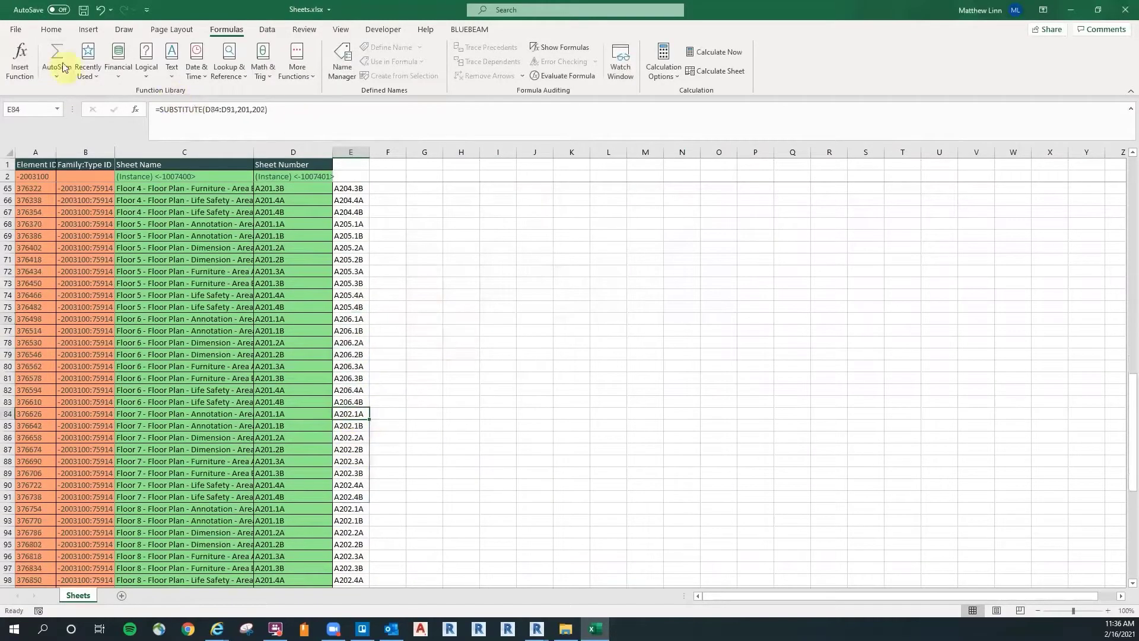
left_click(22, 55)
left_click(536, 260)
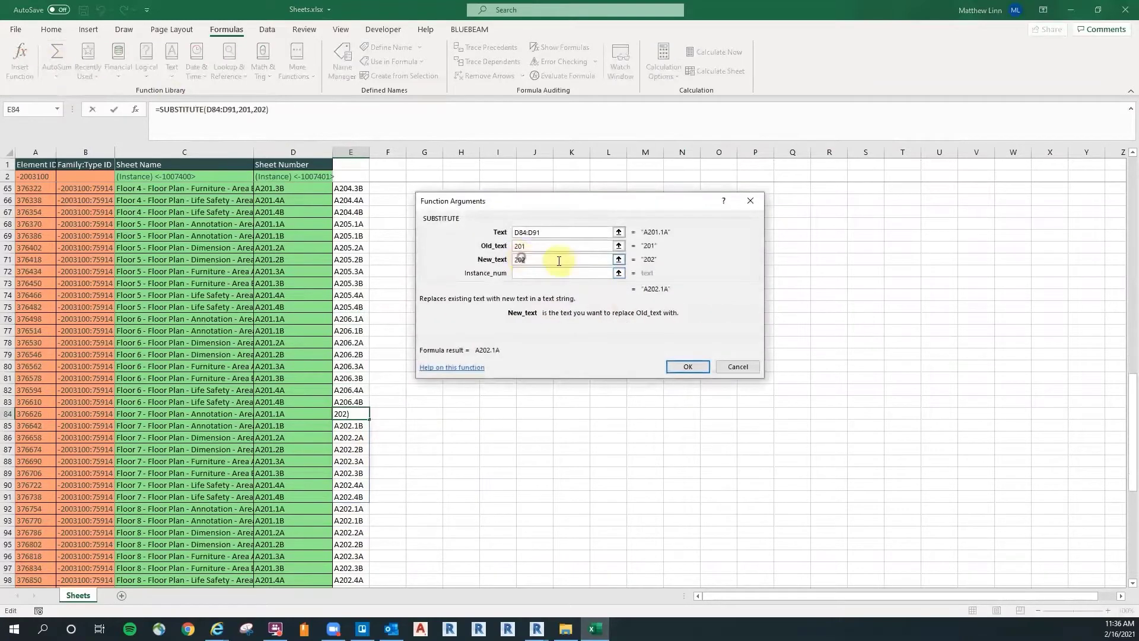
Step: Change the Floor 8 substitution formula in E92 so that 201 is replaced with 208
scroll(415, 415, "down", 2)
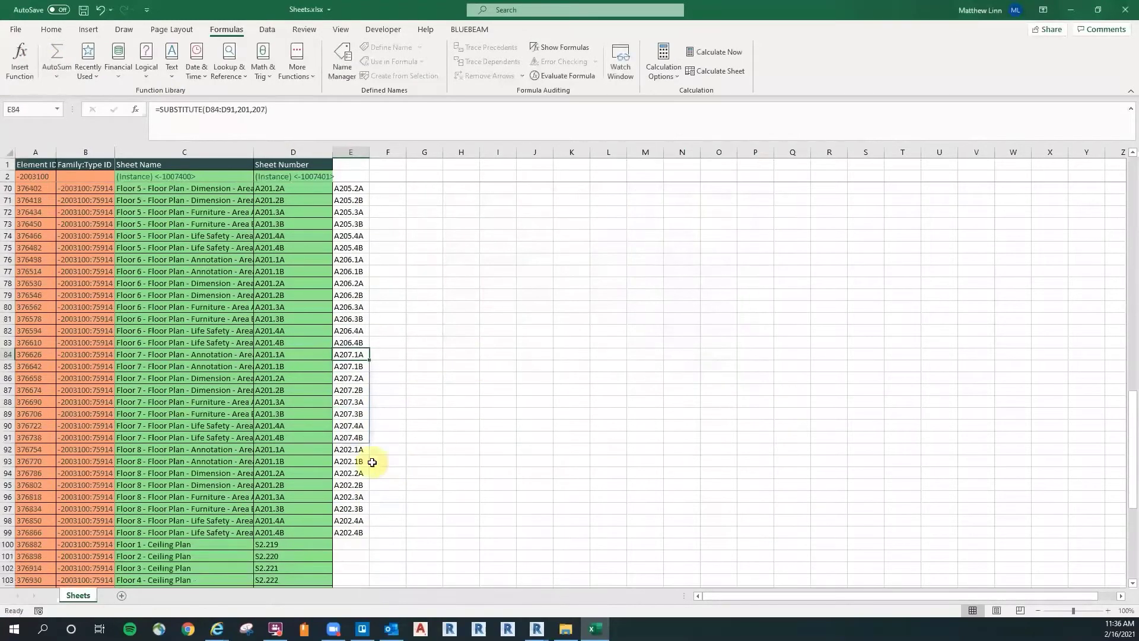
left_click(356, 452)
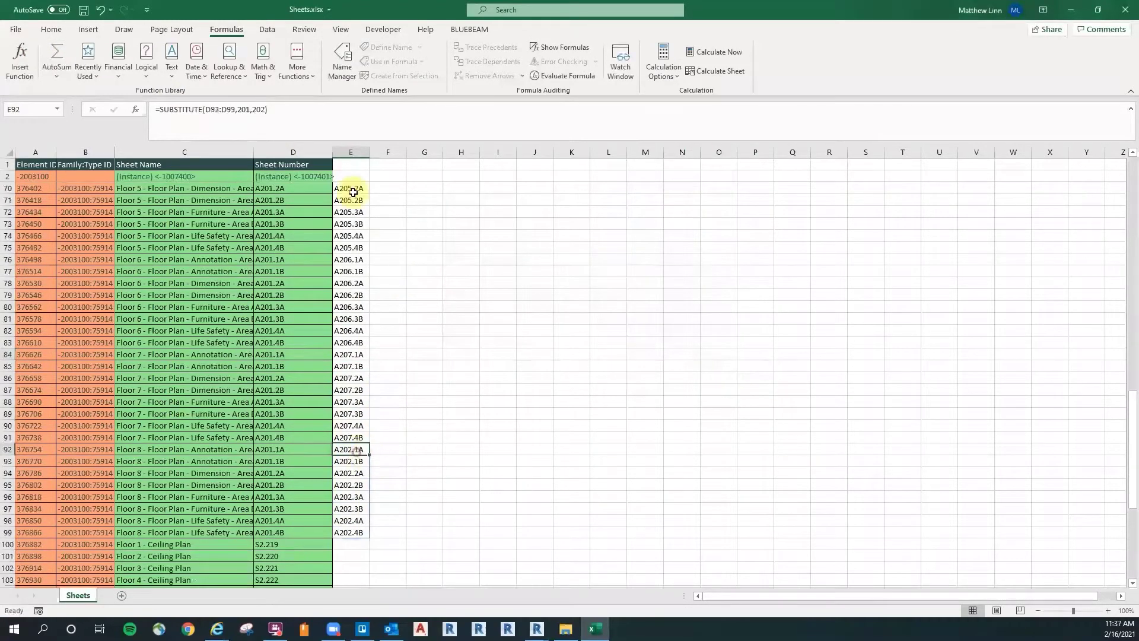
left_click(22, 55)
left_click(537, 260)
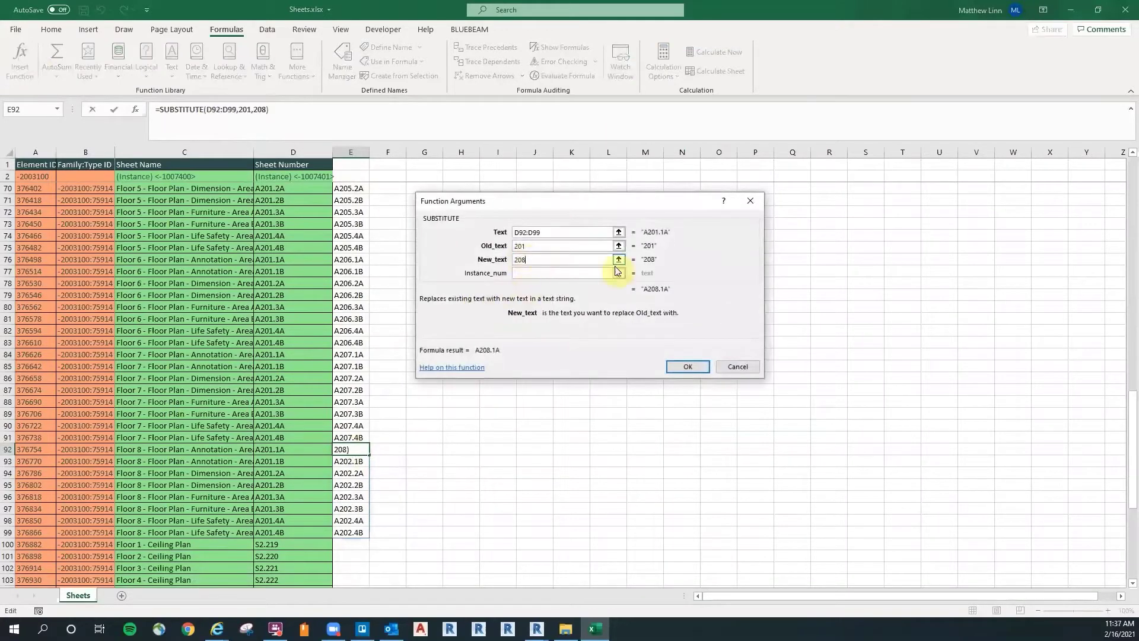
left_click(688, 367)
left_click(456, 279)
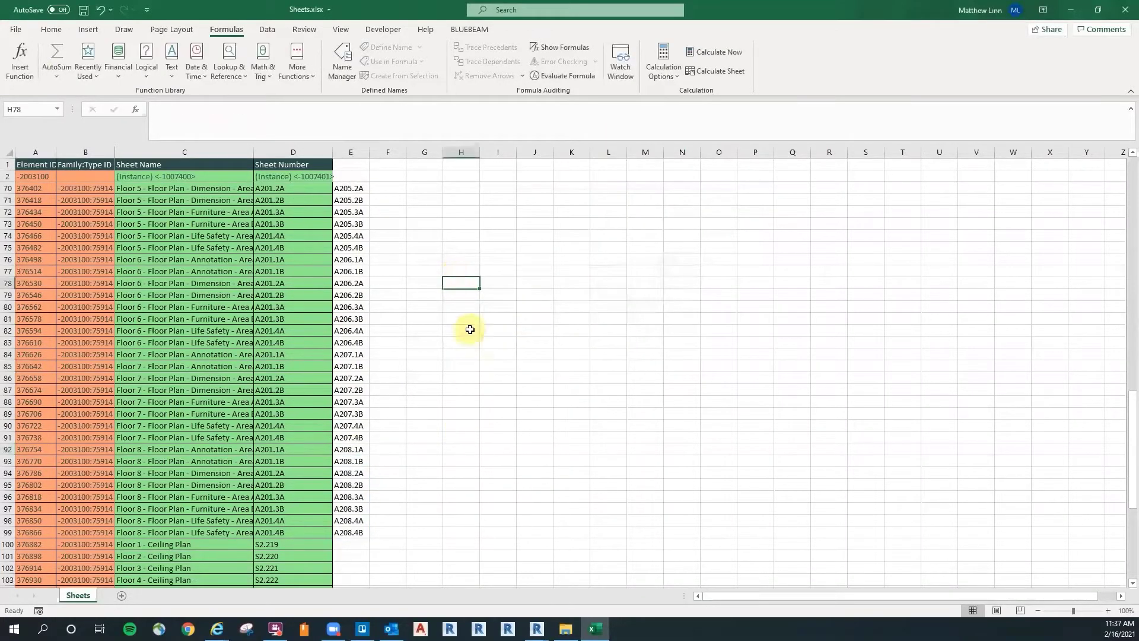
Step: Copy the substitution results E44:E99 and paste them as values only into column F starting at F44
scroll(451, 333, "up", 8)
scroll(448, 288, "up", 3)
left_click_drag(350, 271, 359, 499)
scroll(409, 318, "up", 5)
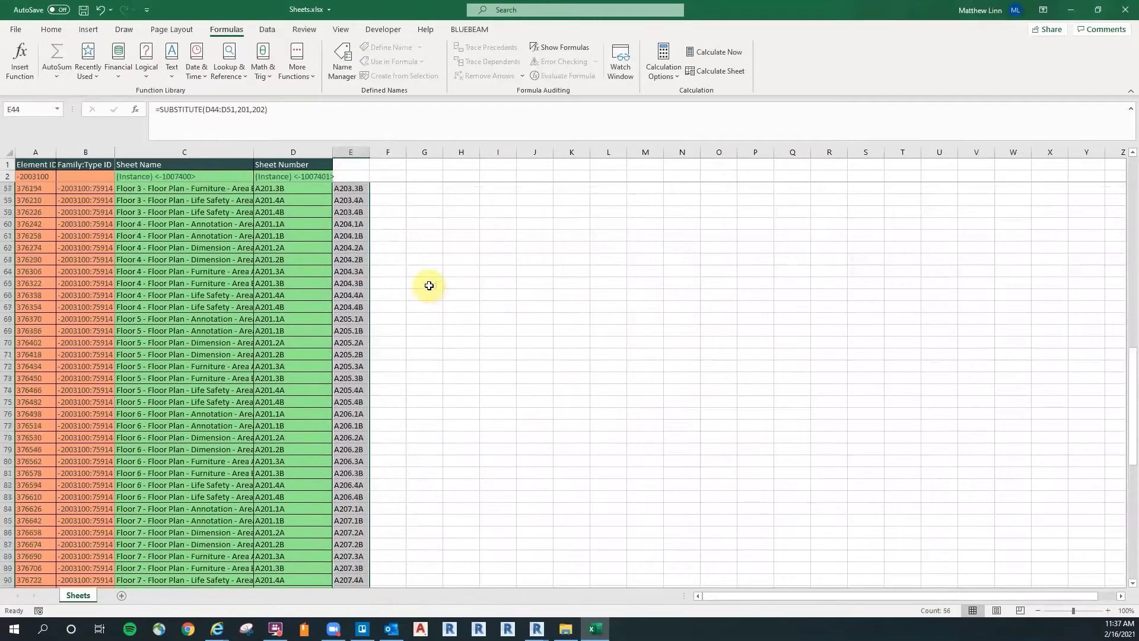
scroll(430, 279, "up", 7)
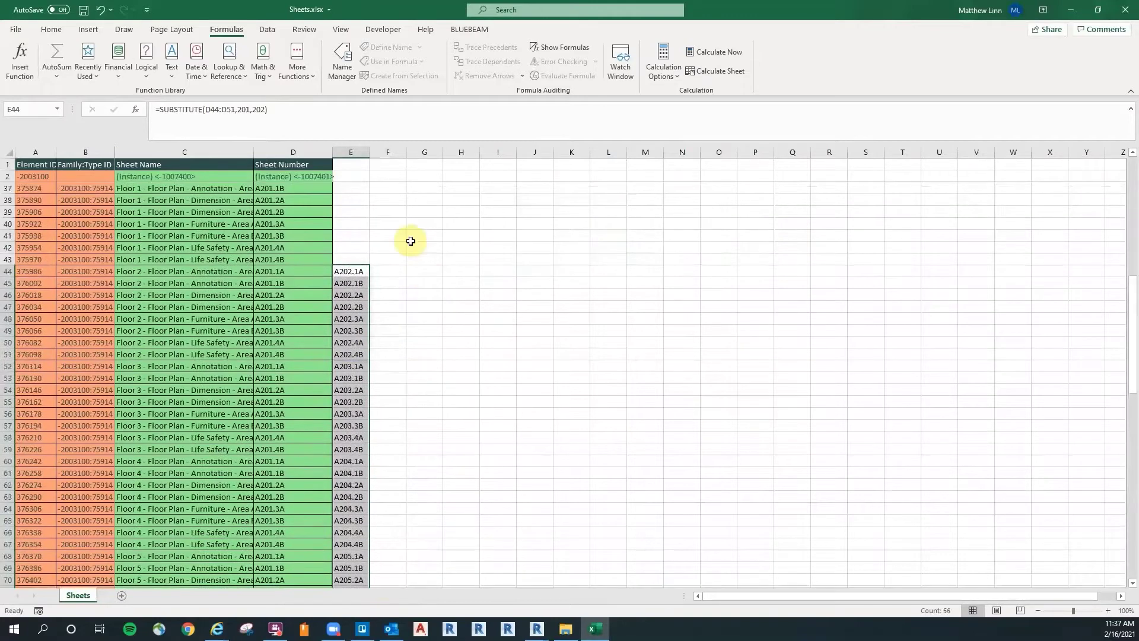
right_click(360, 275)
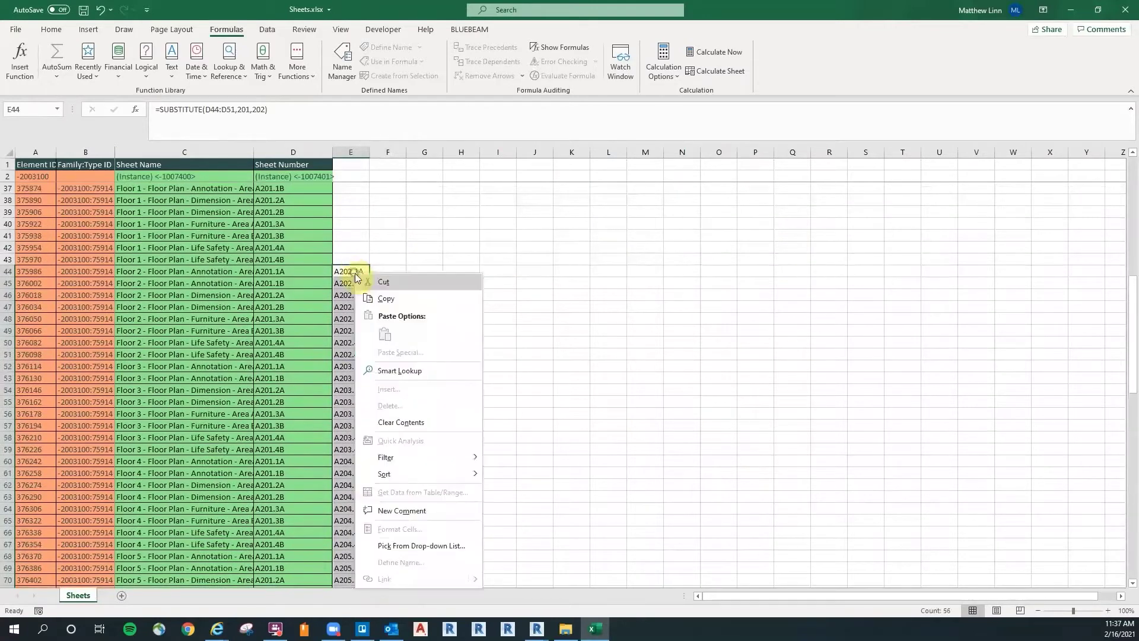
left_click(397, 299)
left_click(390, 272)
right_click(390, 273)
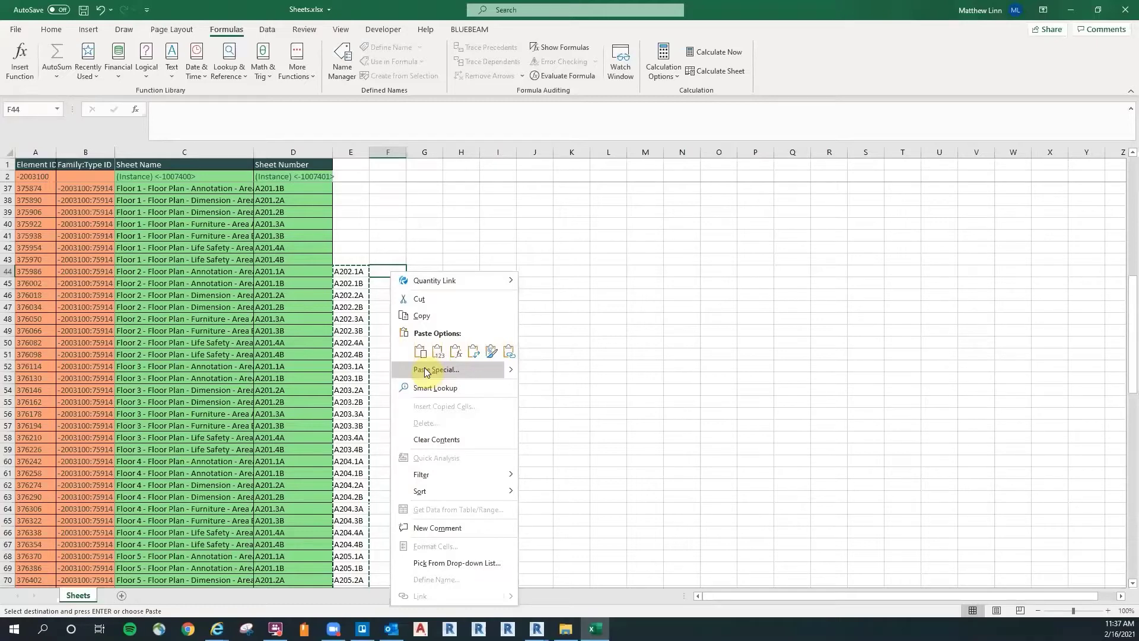
mouse_move(511, 366)
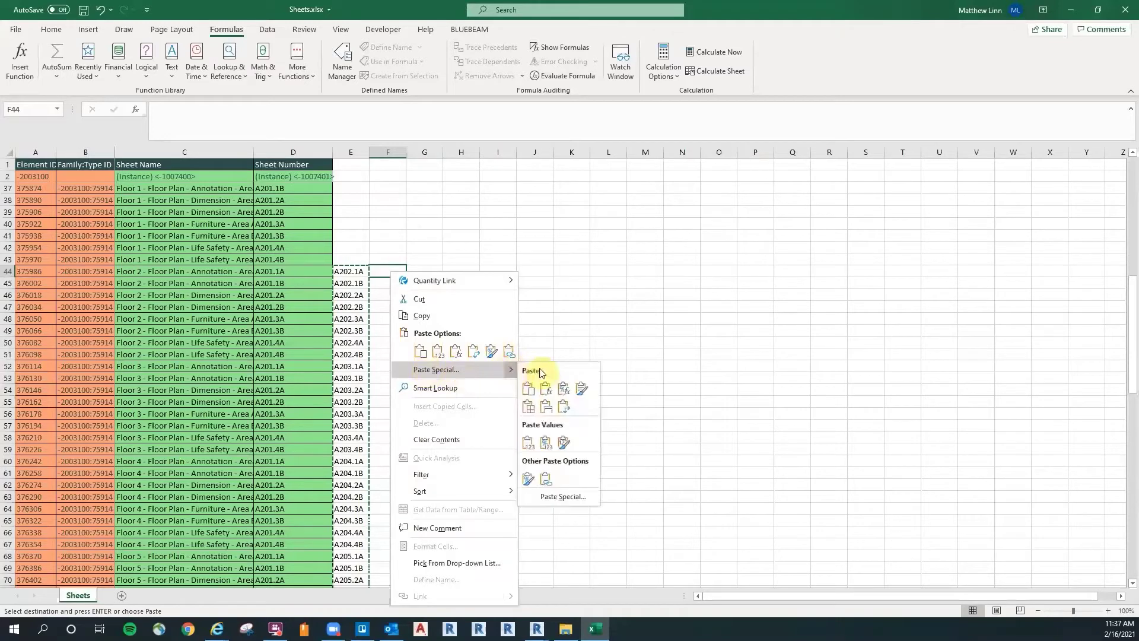
left_click(528, 440)
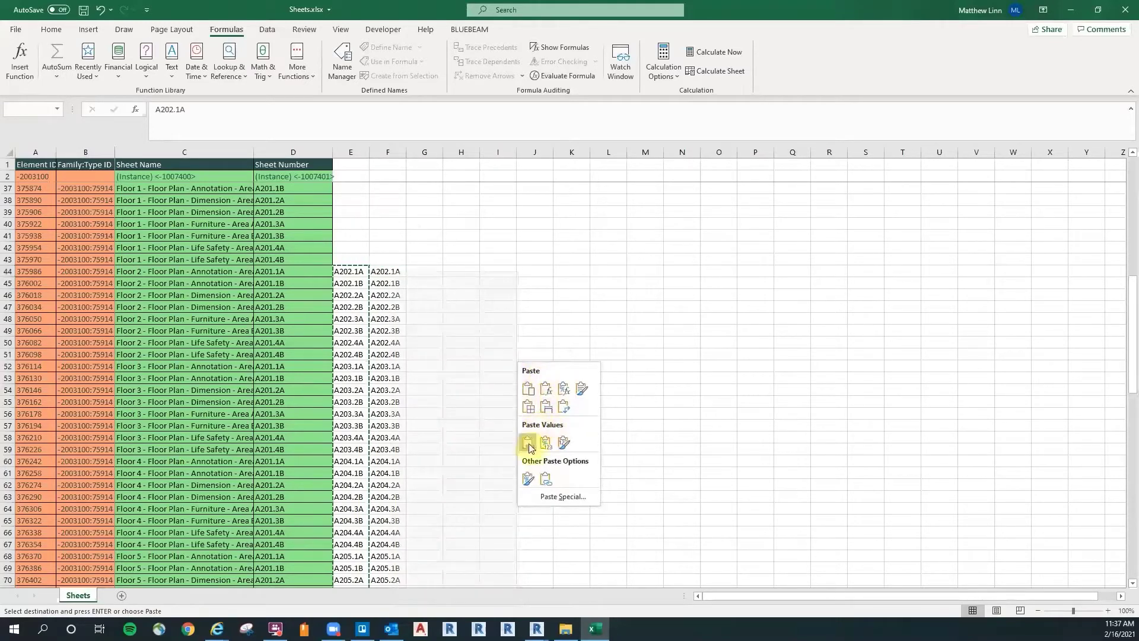
left_click(505, 295)
Step: Copy the plain sheet numbers F44:F99 over the Floor 2 to Floor 8 area sheet numbers starting at D44
left_click_drag(388, 270, 377, 353)
scroll(474, 332, "up", 10)
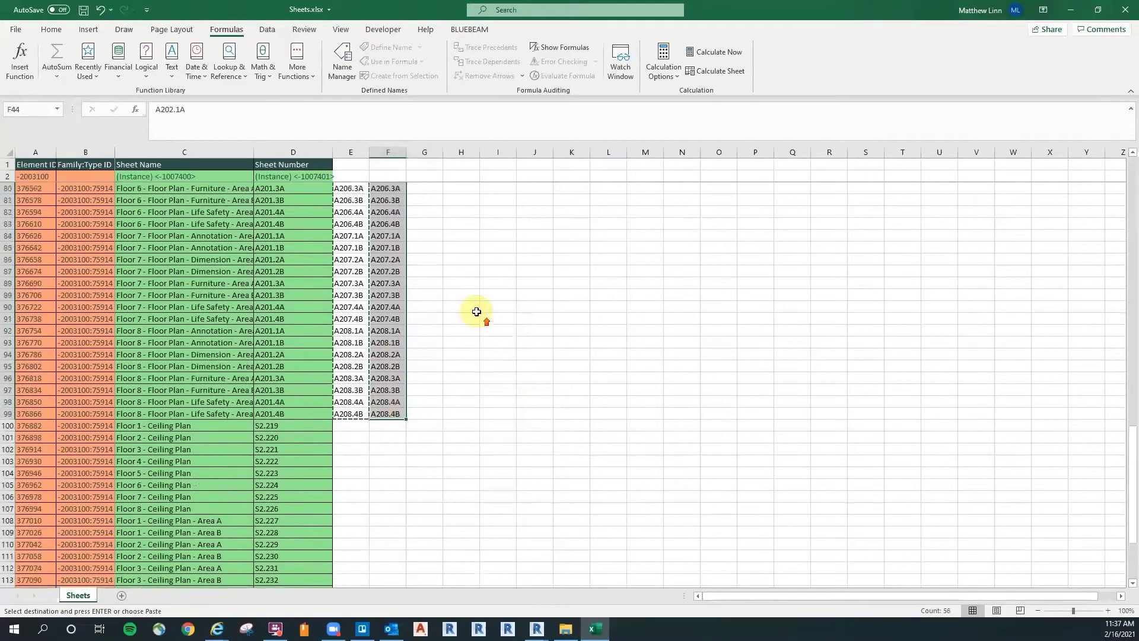
scroll(483, 315, "up", 5)
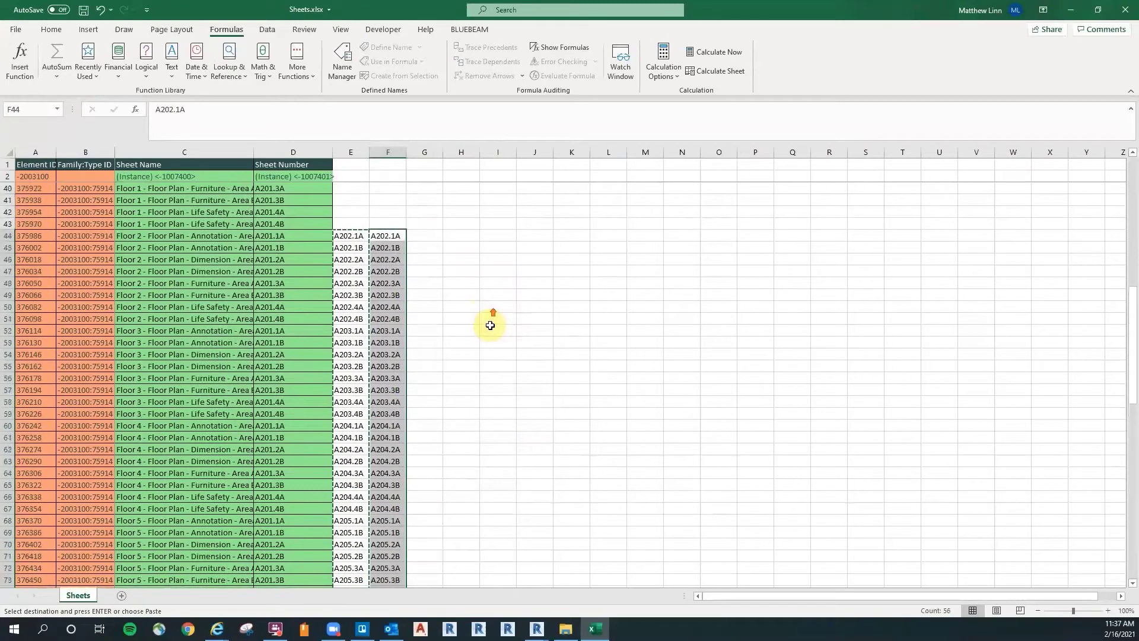
right_click(389, 238)
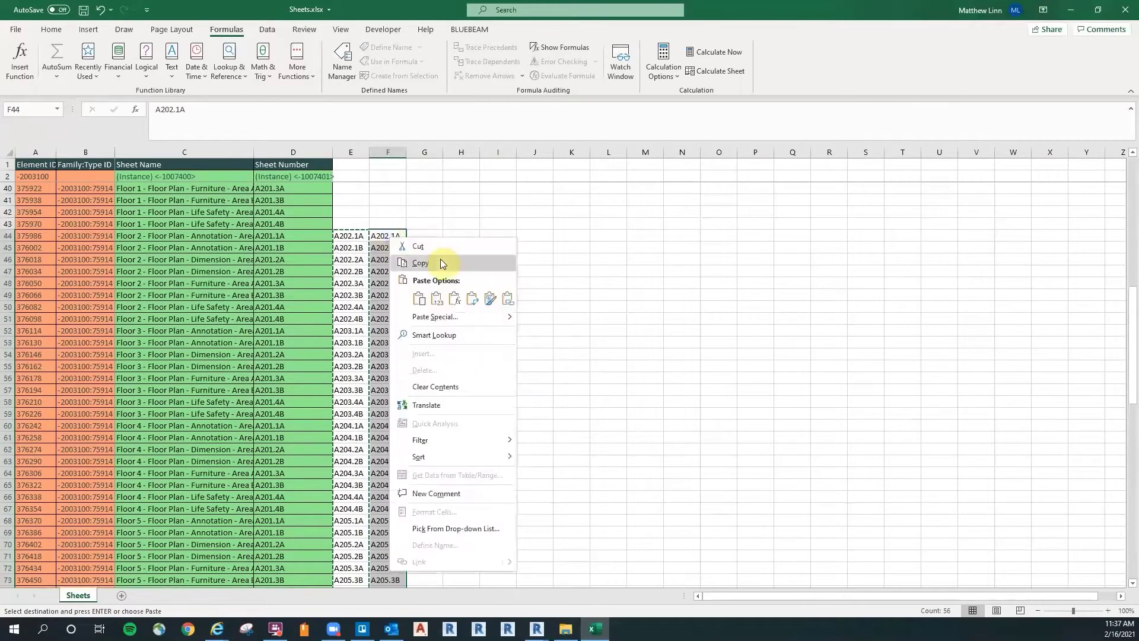
left_click(440, 258)
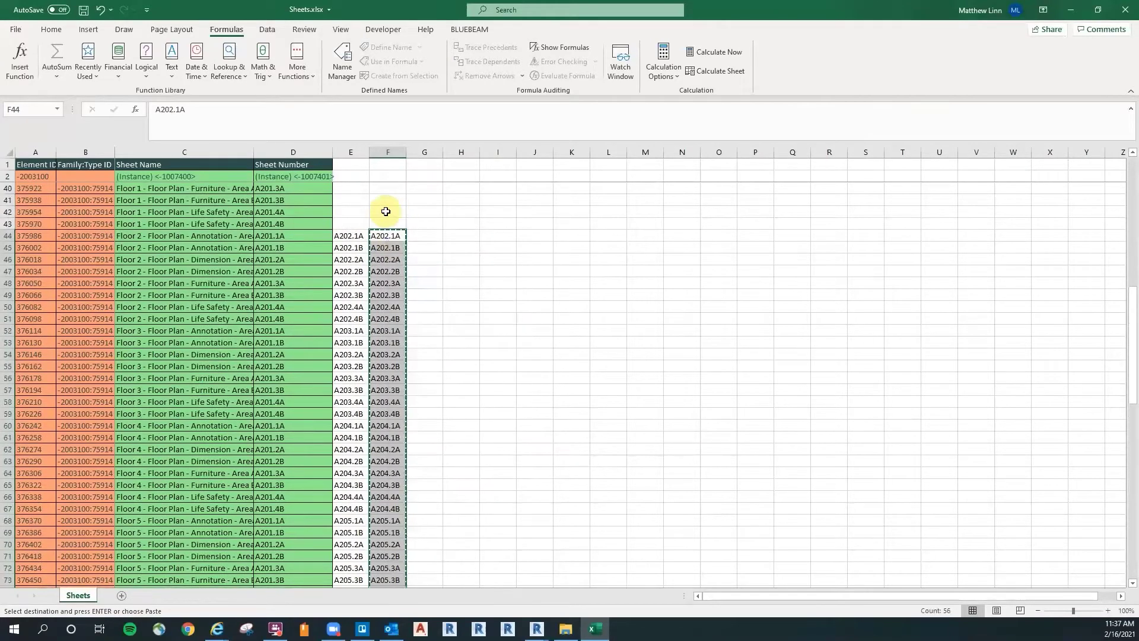
left_click(293, 237)
scroll(409, 252, "up", 1)
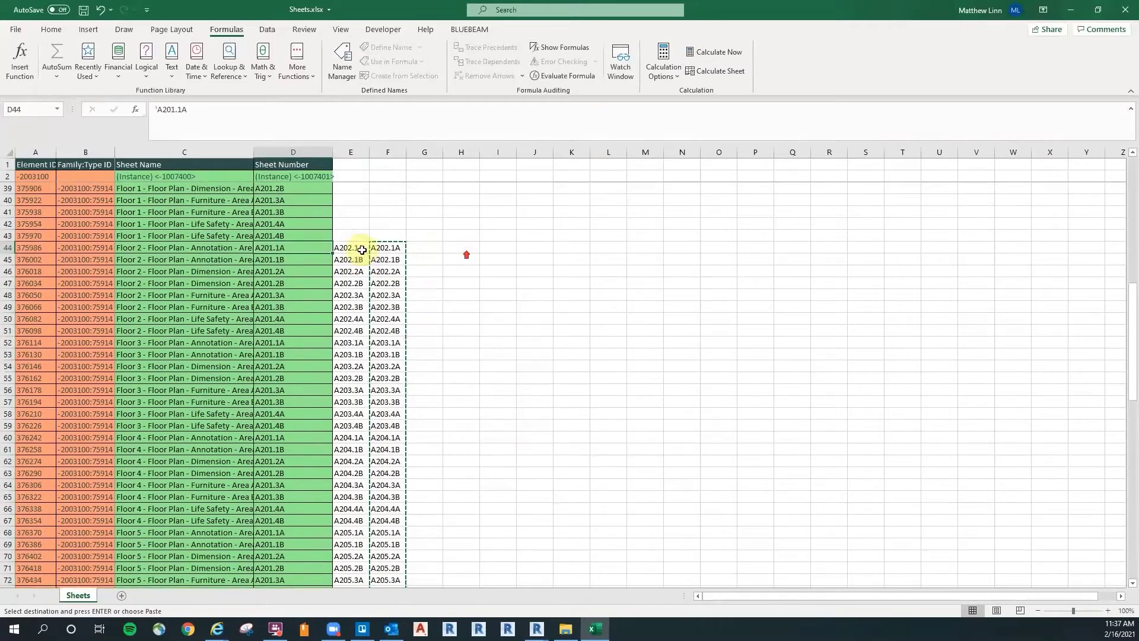
right_click(300, 248)
left_click(333, 328)
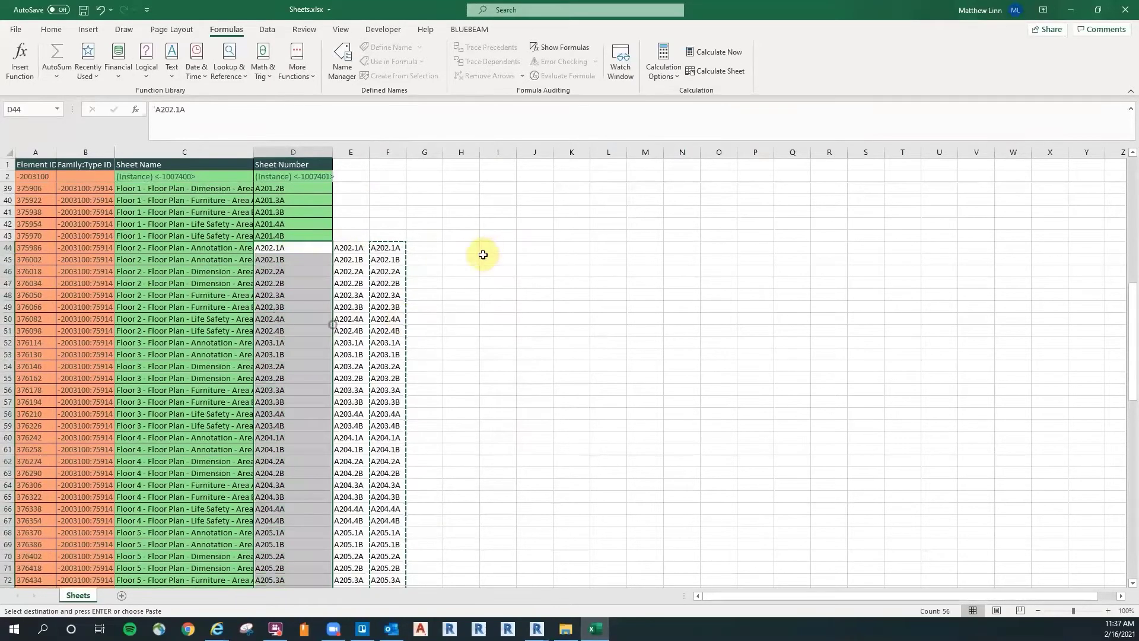
left_click(478, 261)
left_click(477, 268)
Step: Clear the helper sheet numbers from columns E and F
left_click_drag(458, 224, 347, 515)
key("Delete")
left_click(546, 364)
Step: Set the Floor 1 Ceiling Plan sheet number in D100 to A301 and fill the series down to A308 in D107
scroll(469, 329, "down", 5)
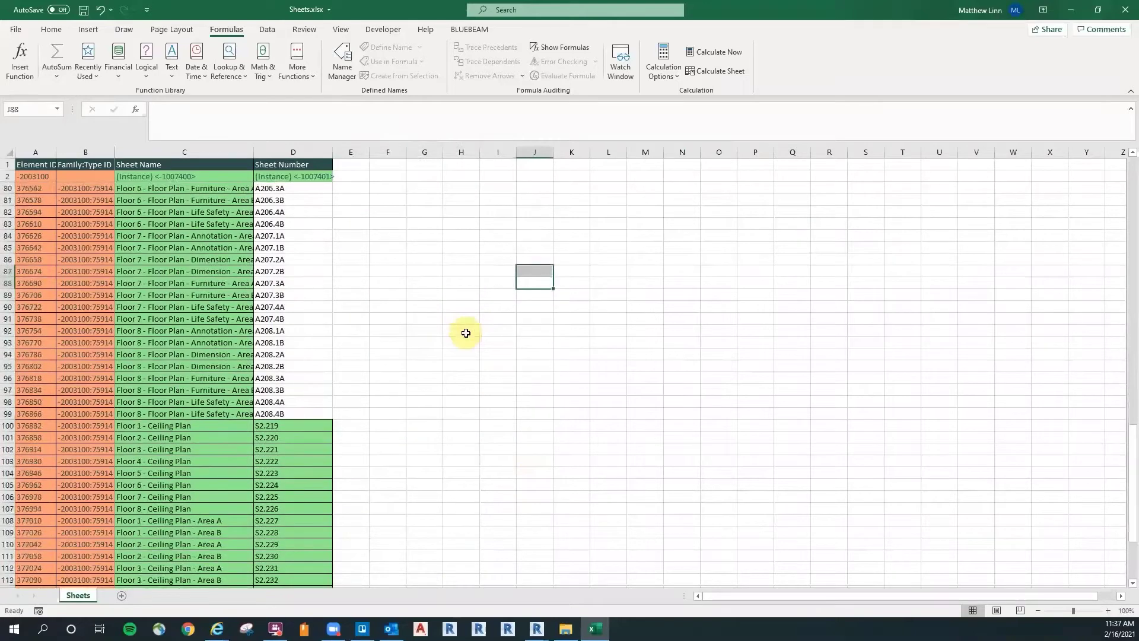
scroll(320, 308, "down", 1)
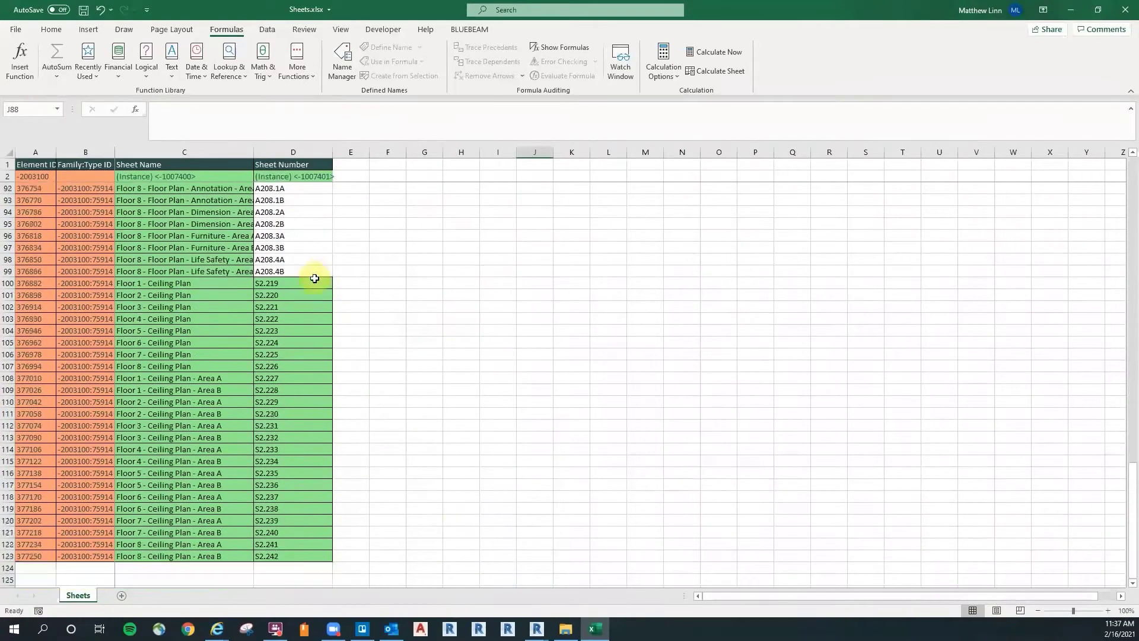
left_click(294, 283)
type("A301")
key("Return")
left_click(629, 323)
left_click(279, 283)
left_click_drag(335, 288, 337, 371)
scroll(391, 365, "down", 1)
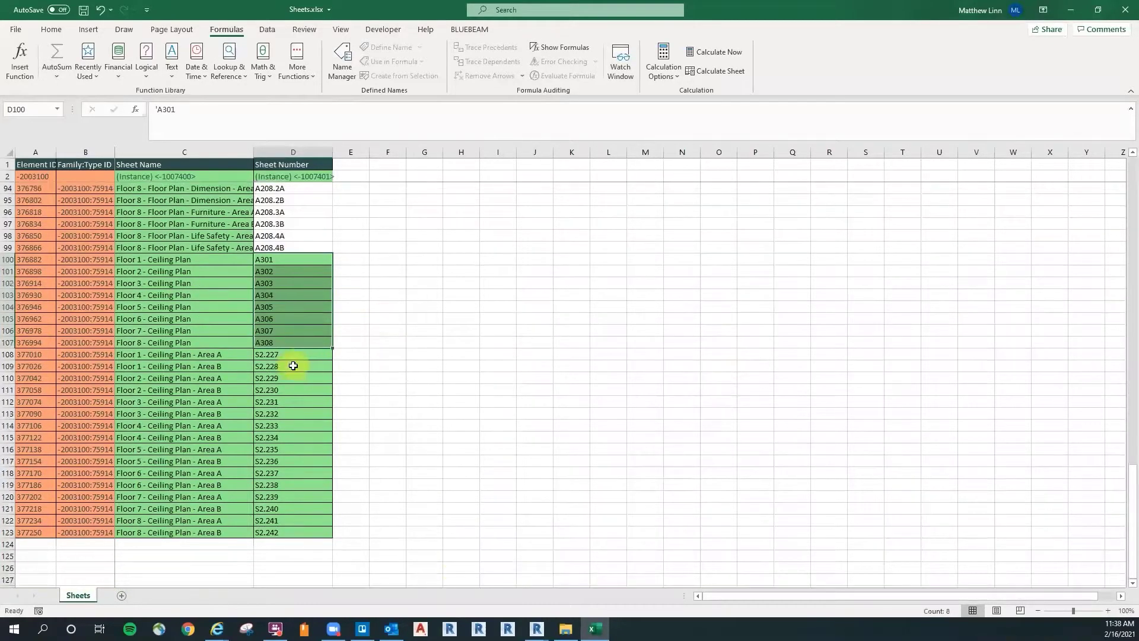
Step: Set the Floor 1 Ceiling Plan Area A and B numbers to A301A and A301B, repeating the pair down through Floor 8 in row 123
left_click(289, 356)
type("A")
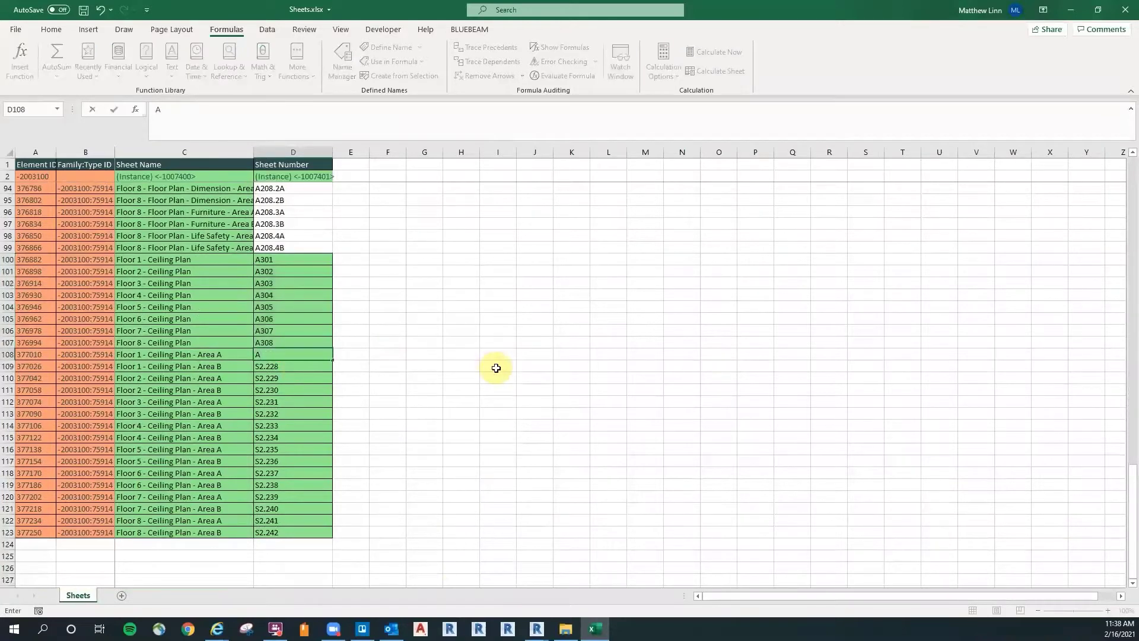
type("301A")
key("Return")
type("A")
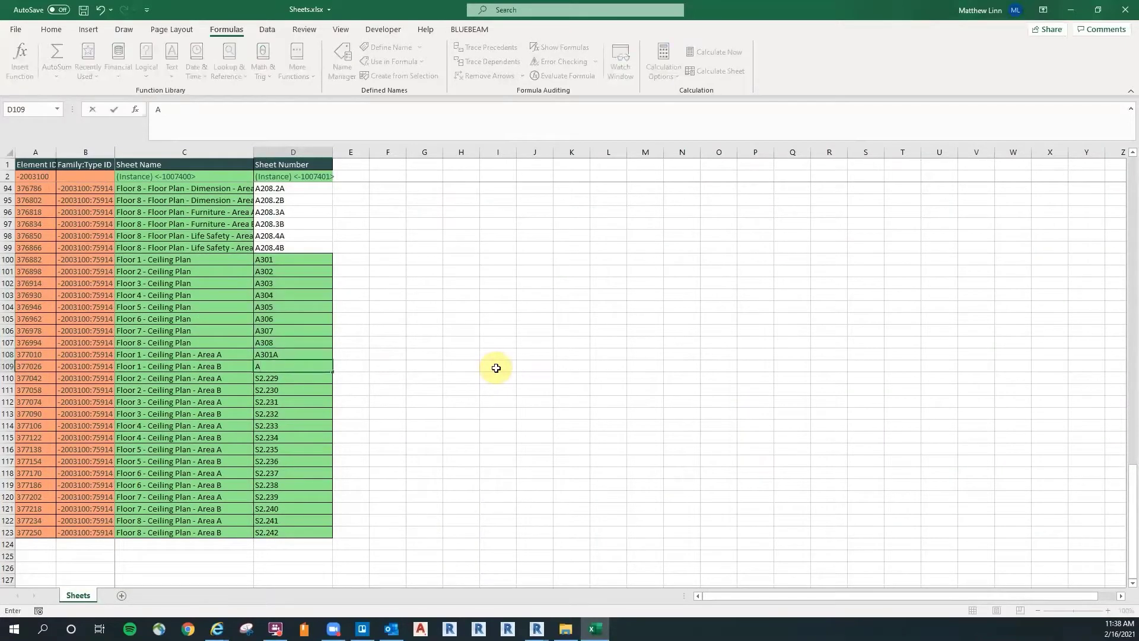
type("301B")
key("Return")
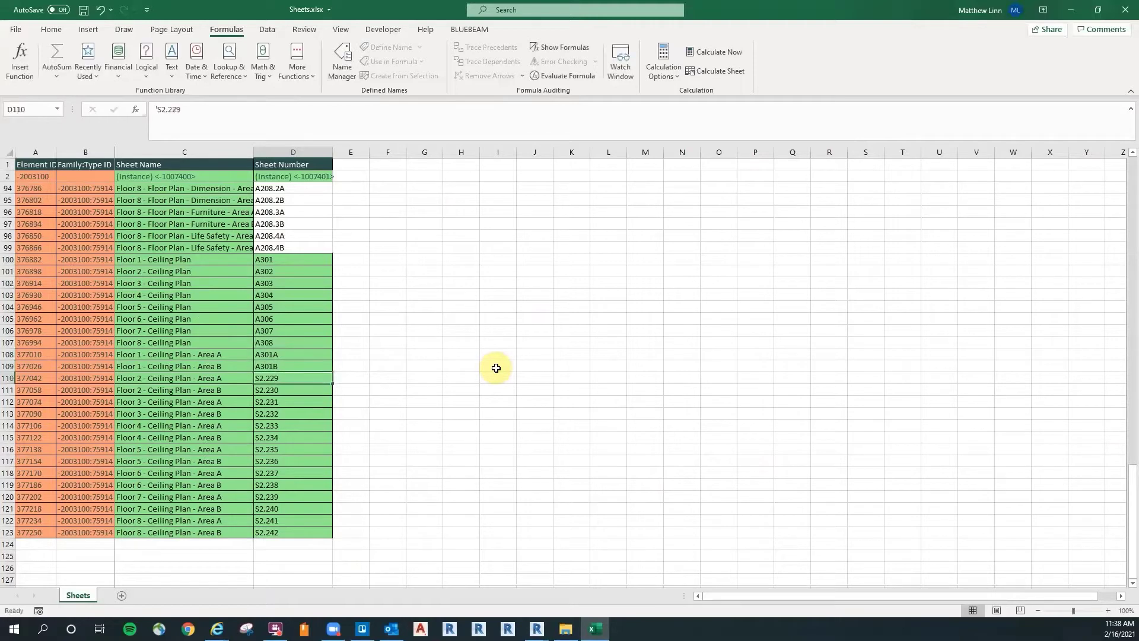
left_click(533, 366)
left_click_drag(285, 356, 338, 540)
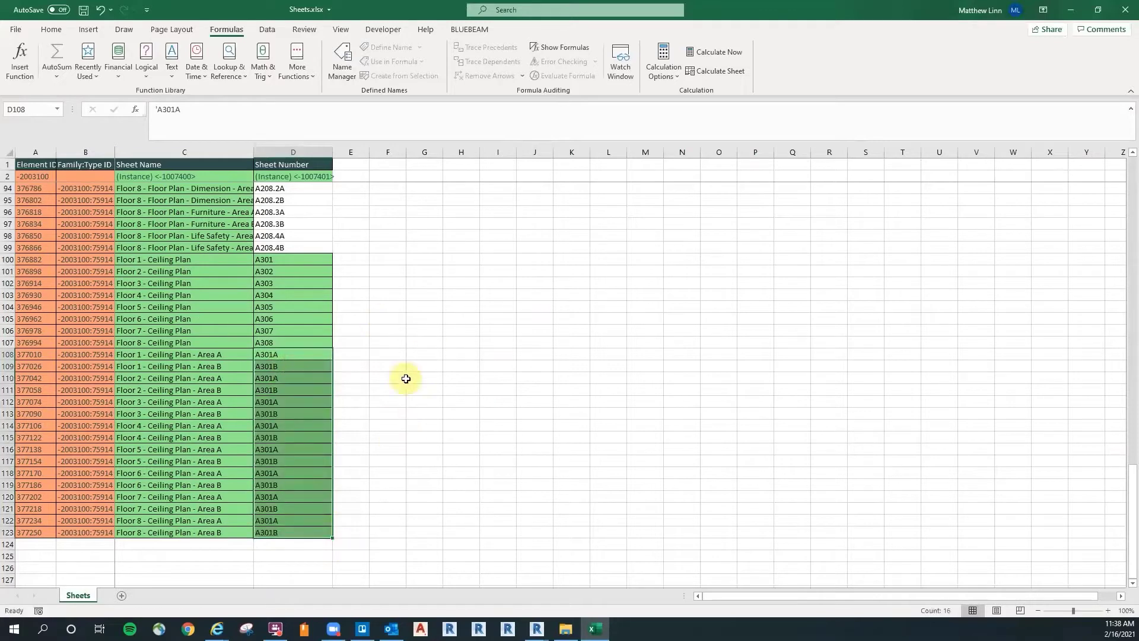
Step: Enter a SUBSTITUTE formula in E110 that replaces 301 with 302 in D110:D111, and fill it down to row 123
left_click(350, 378)
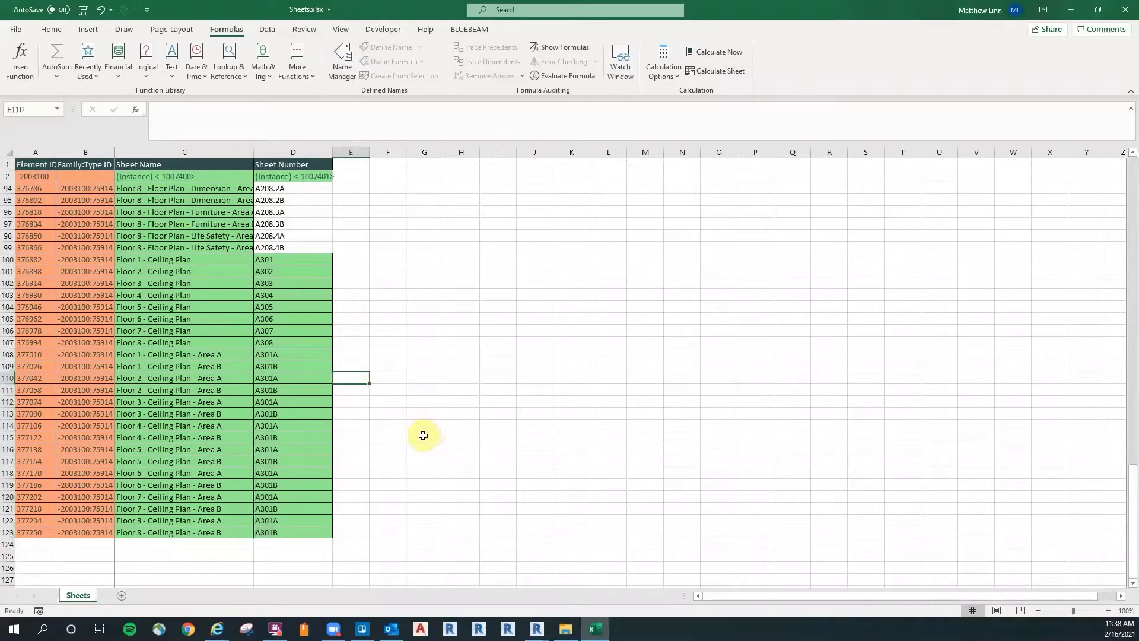
left_click(21, 67)
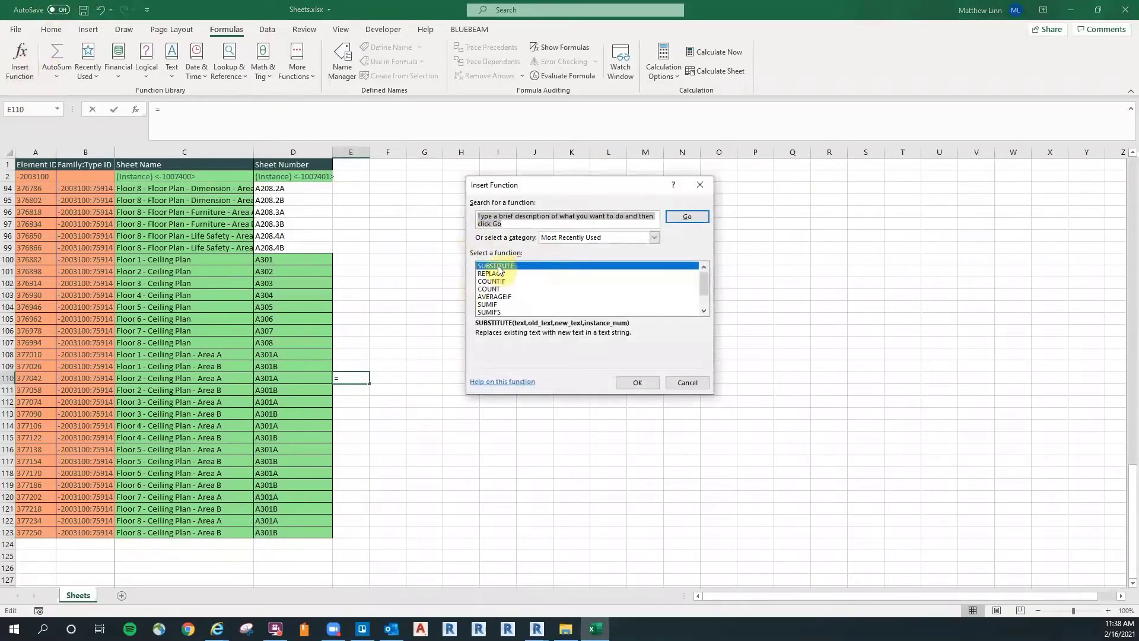
left_click(635, 382)
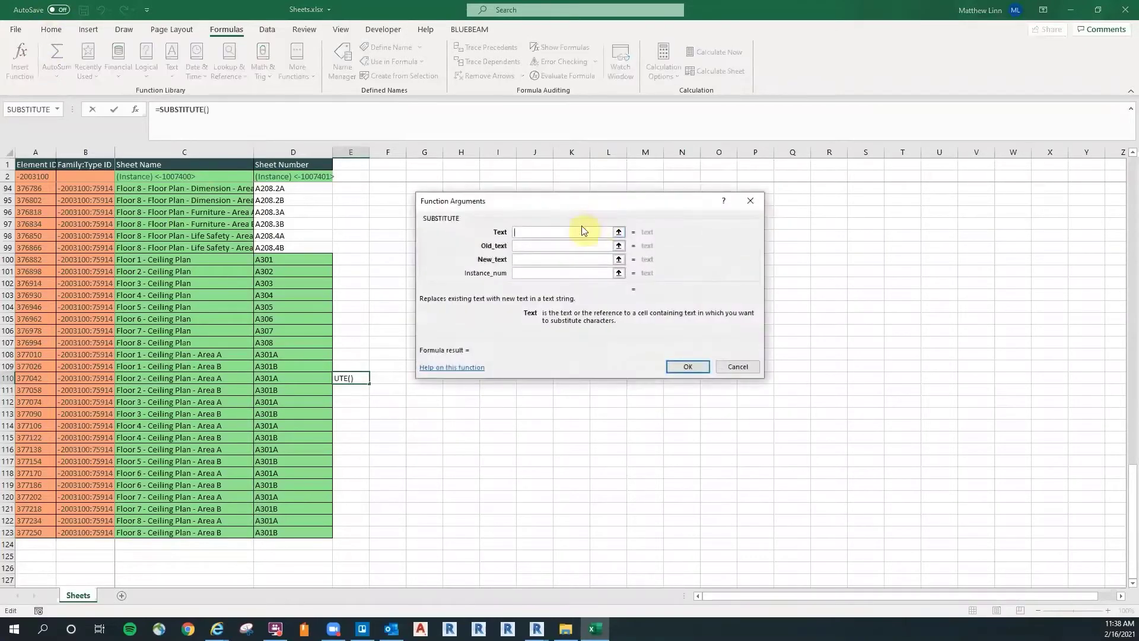
left_click_drag(300, 377, 300, 388)
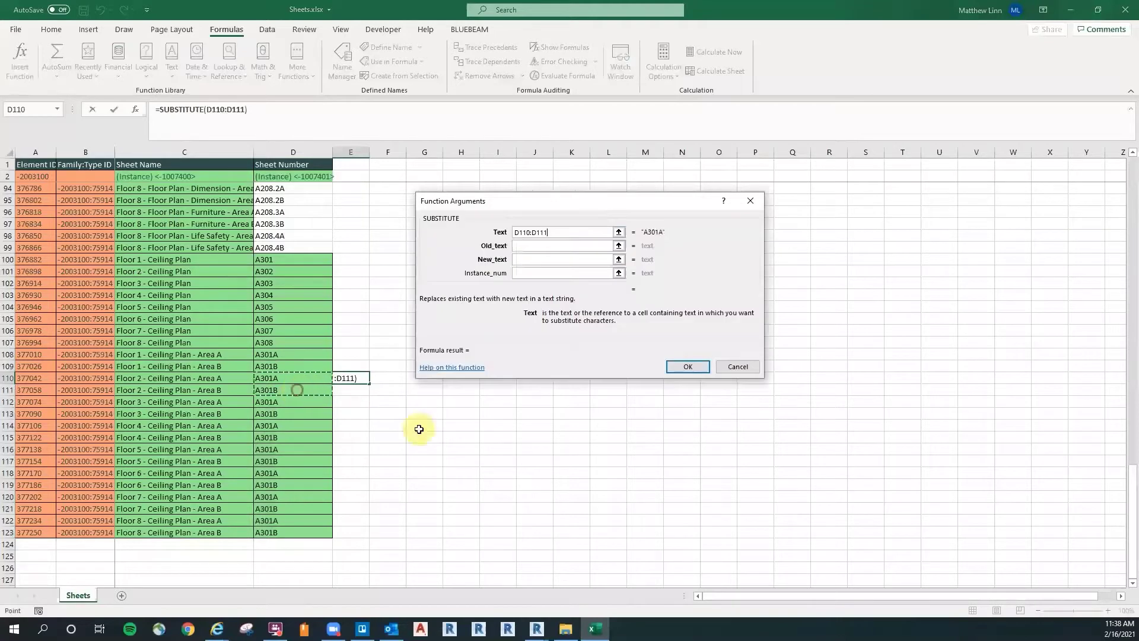
left_click(538, 245)
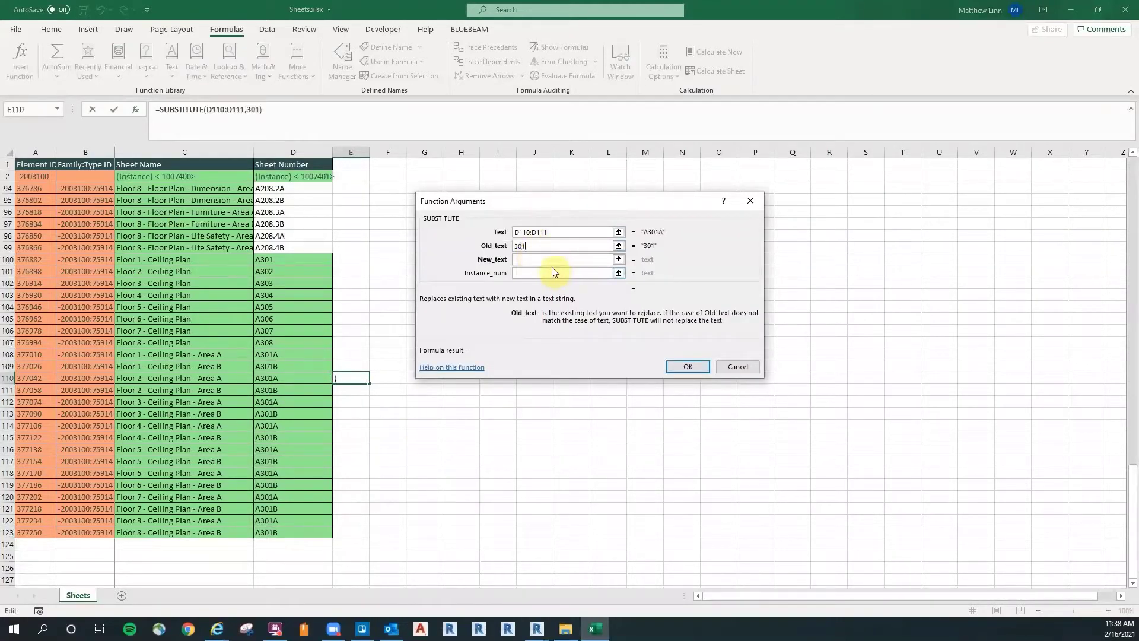
left_click(545, 259)
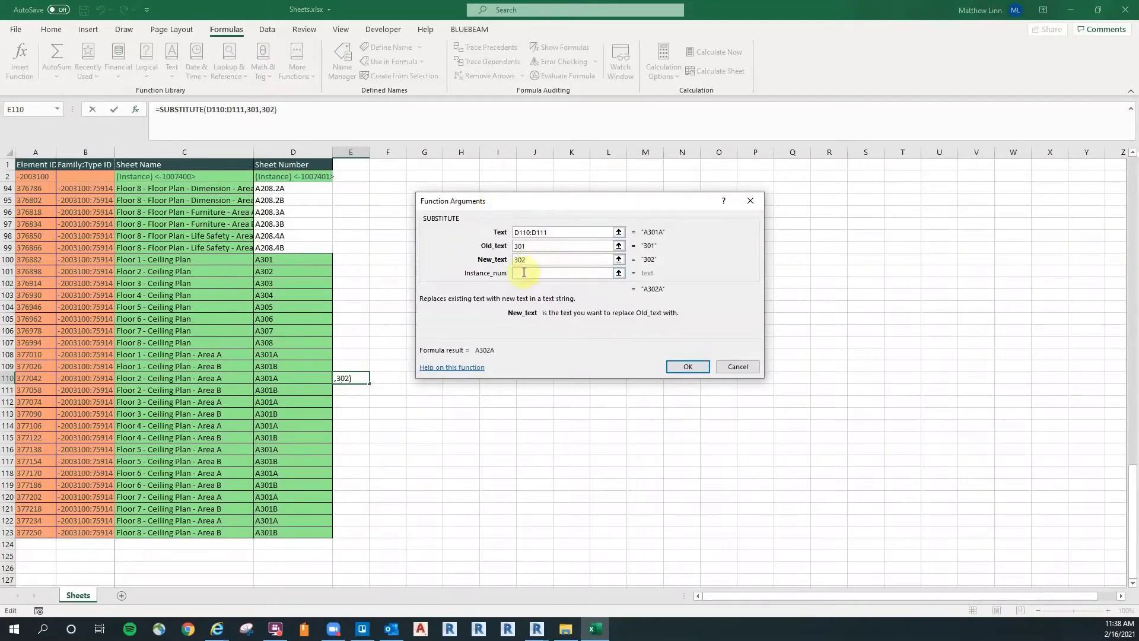
left_click(687, 366)
left_click(501, 364)
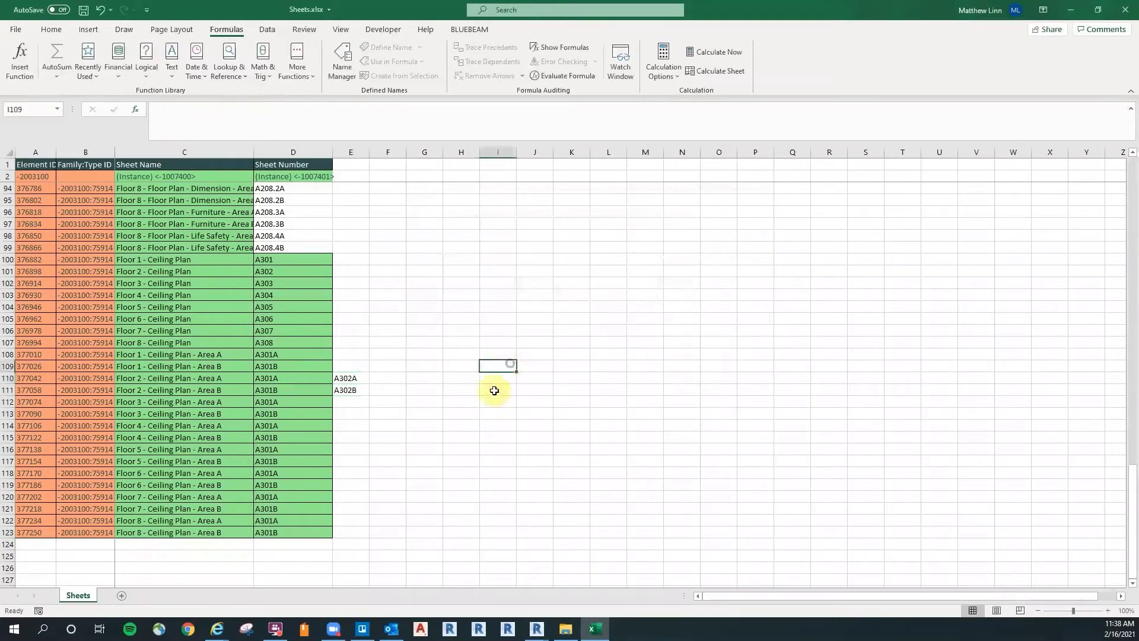
left_click_drag(350, 378, 371, 536)
Step: Set the replacement text of the Floor 3 ceiling plan SUBSTITUTE formula in E112 to 303
left_click(346, 402)
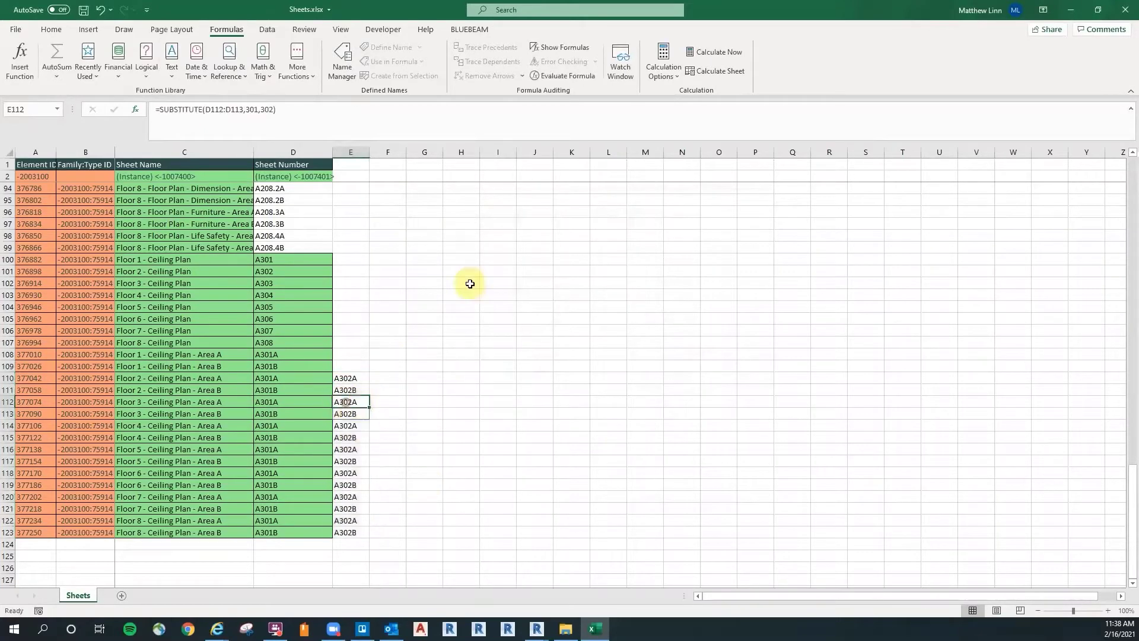
left_click(20, 59)
left_click(530, 261)
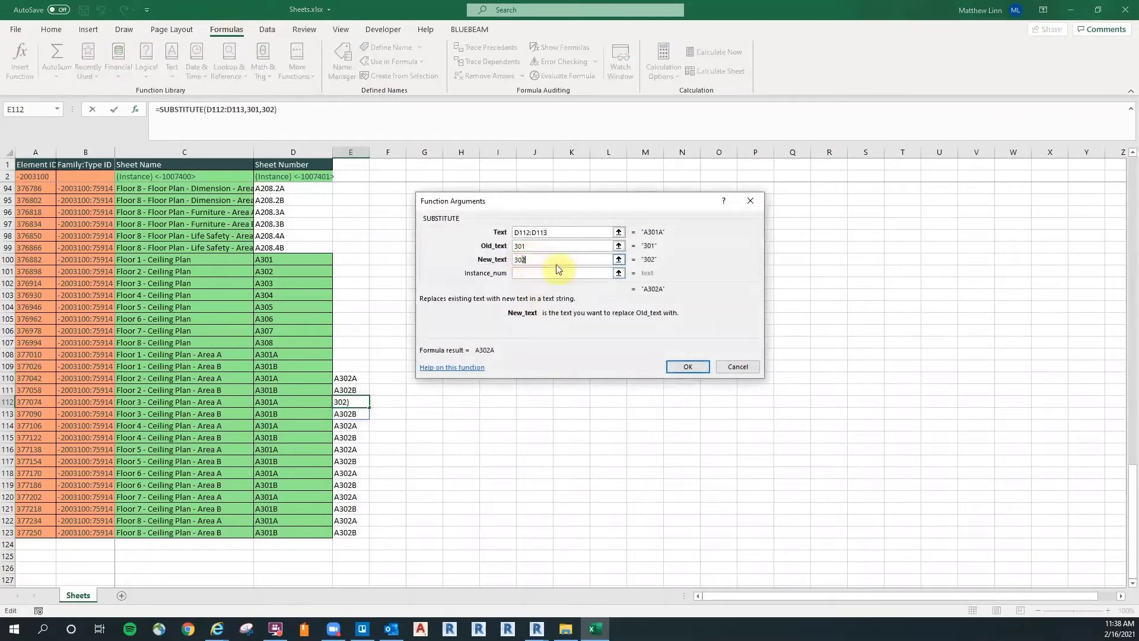
left_click(688, 367)
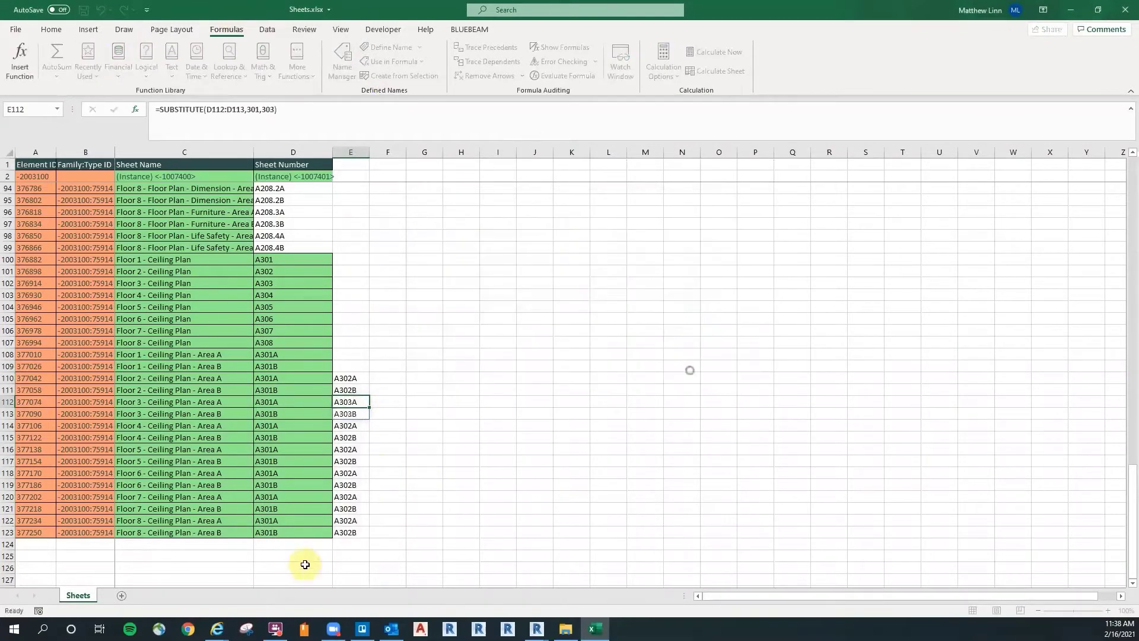
Step: Set the replacement text of the Floor 4 ceiling plan SUBSTITUTE formula in E114 to 304
left_click(347, 426)
left_click(390, 433)
left_click(355, 428)
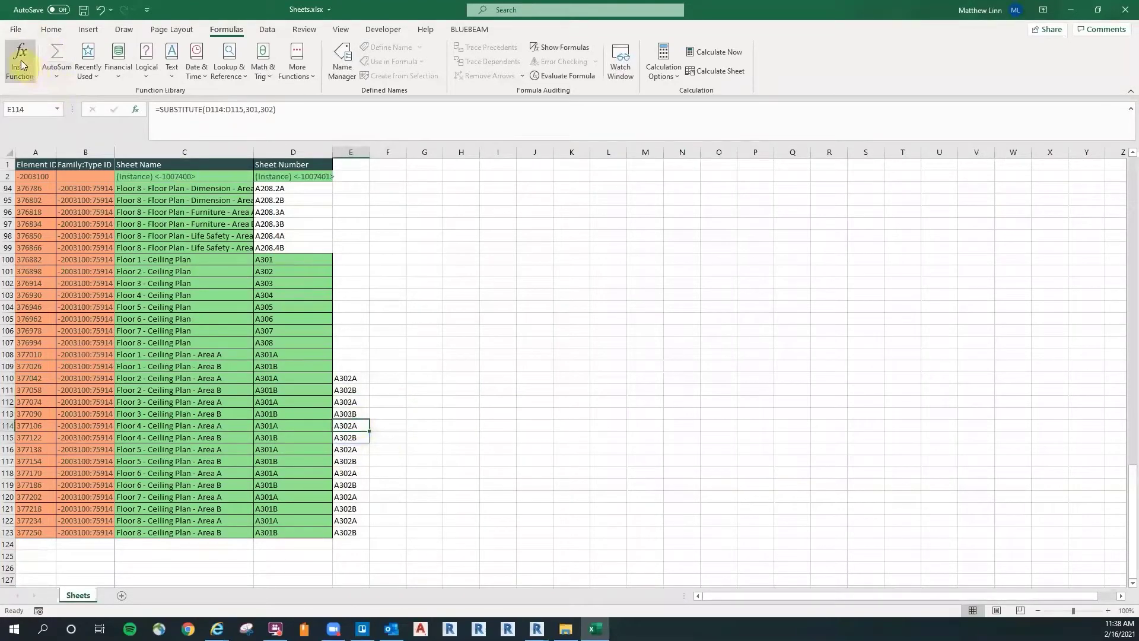
left_click(20, 64)
left_click(525, 259)
key("BackSpace")
type("4")
left_click(703, 369)
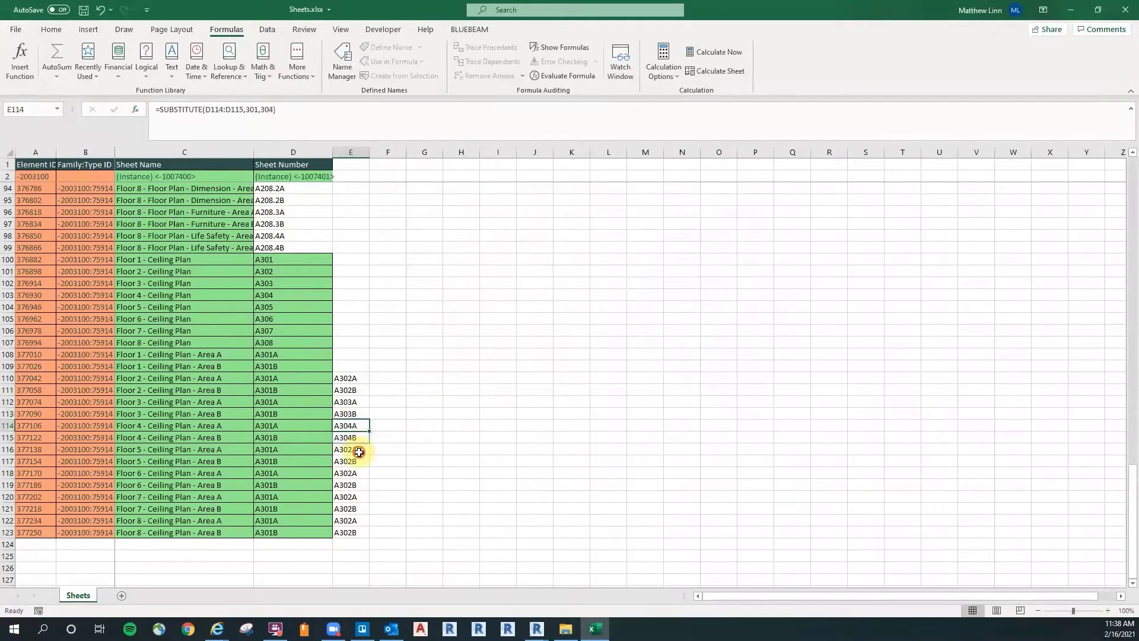
Step: Set the replacement text of the Floor 5 ceiling plan SUBSTITUTE formula in E116 to 305
left_click(359, 452)
left_click(20, 64)
left_click(528, 259)
left_click(521, 259)
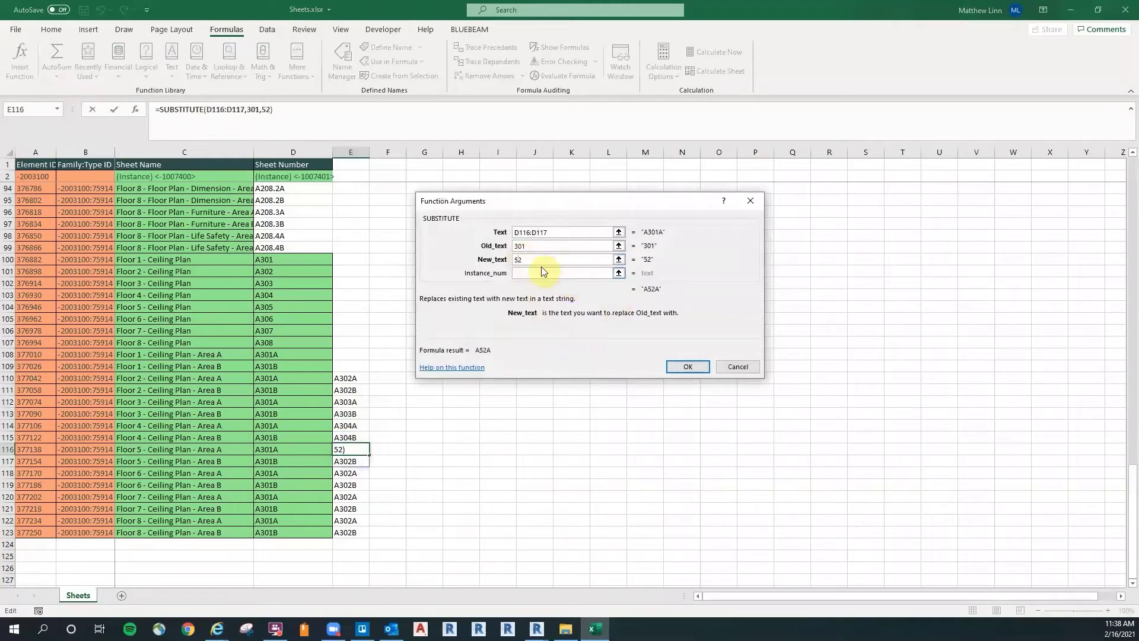
left_click(540, 260)
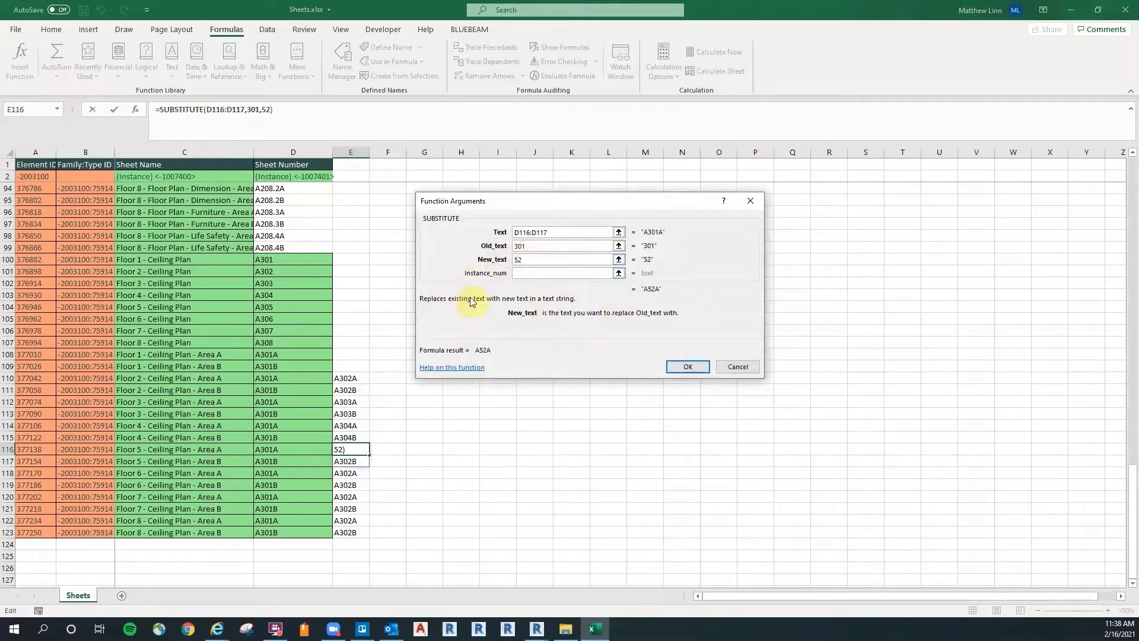
key("BackSpace")
key("BackSpace")
type("305")
left_click(688, 366)
Step: Set the replacement text of the Floor 6 ceiling plan SUBSTITUTE formula in E118 to 306
left_click_drag(364, 473, 366, 484)
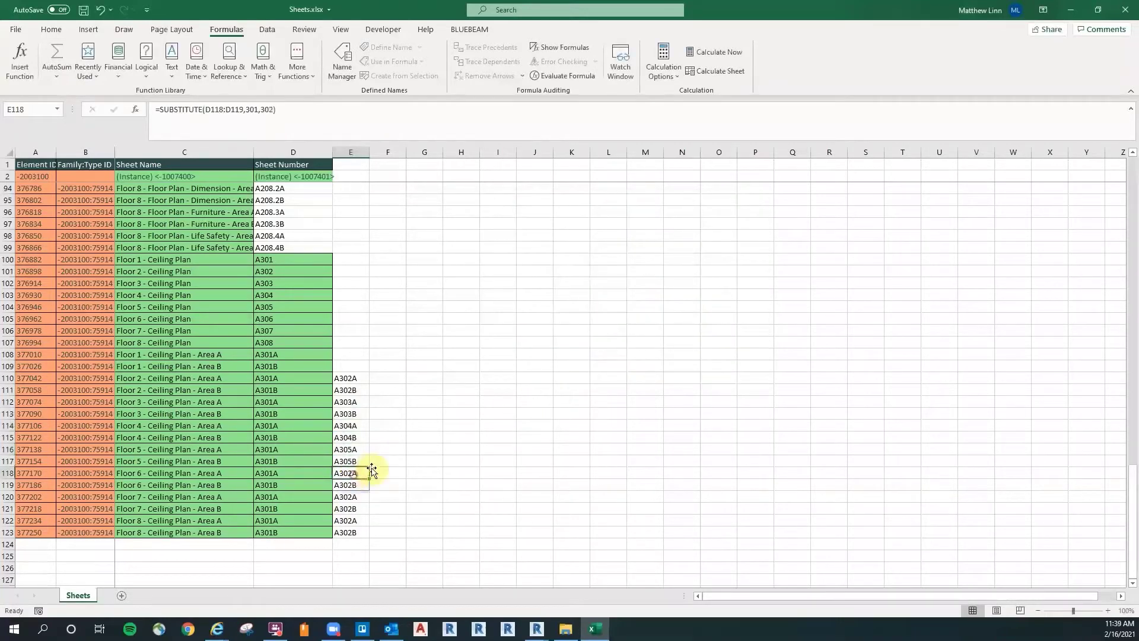
left_click(19, 58)
left_click(529, 260)
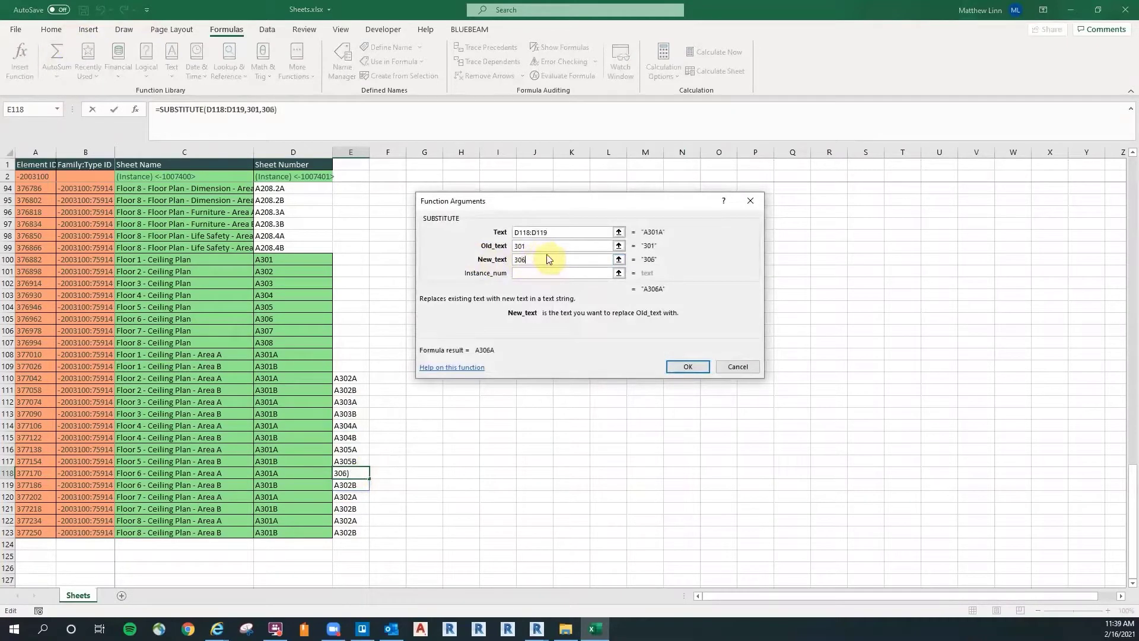
left_click(687, 366)
Step: Set the replacement text of the Floor 7 ceiling plan SUBSTITUTE formula in E120 to 307
left_click_drag(359, 497, 363, 508)
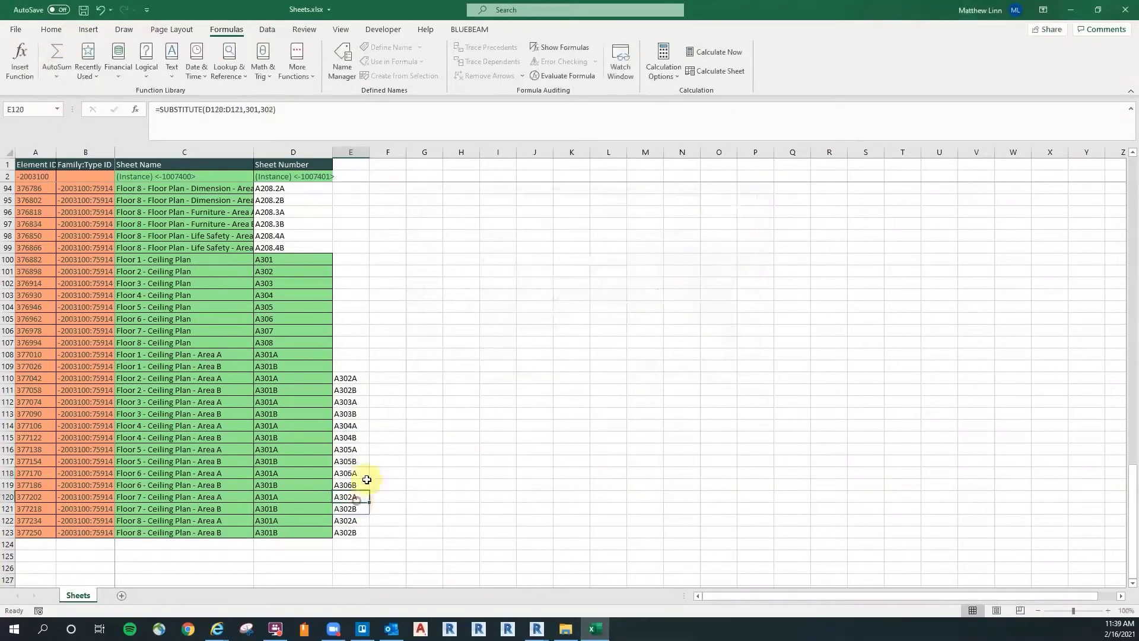
left_click(20, 57)
left_click(526, 259)
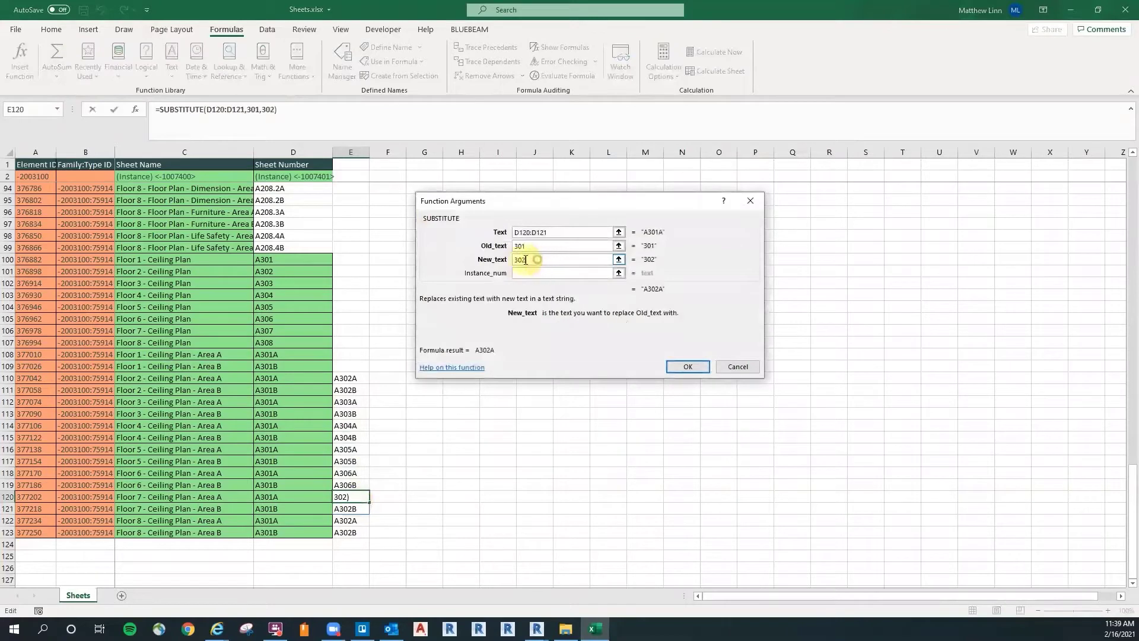
left_click(688, 366)
Step: Set the replacement text of the Floor 8 ceiling plan SUBSTITUTE formula in E122 to 308
left_click_drag(360, 521, 362, 532)
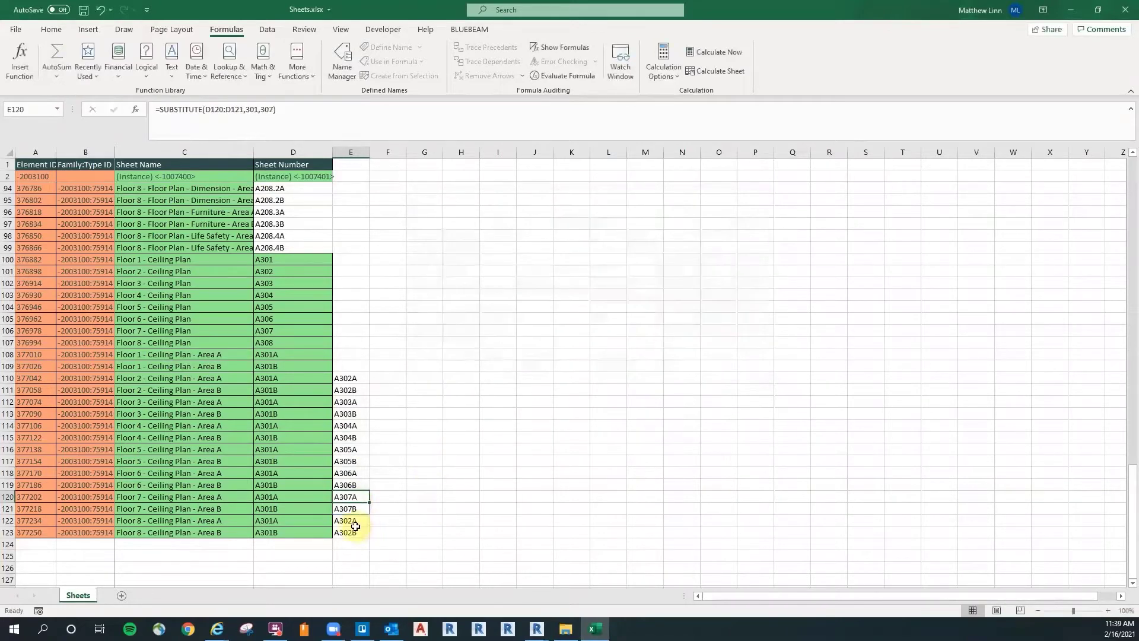
left_click(20, 57)
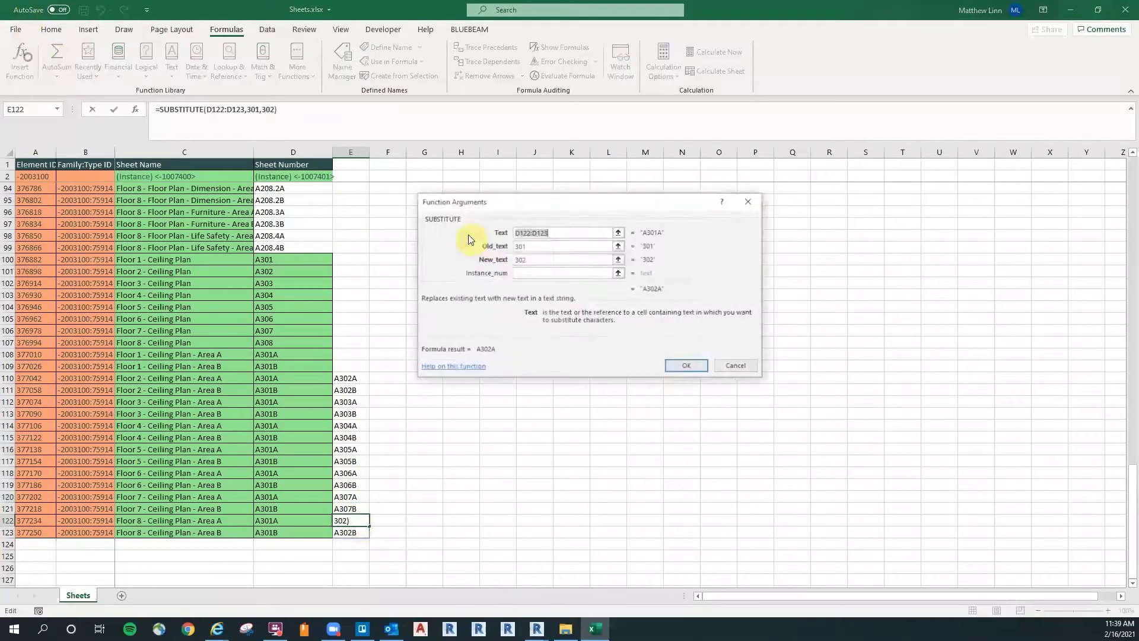
left_click(522, 260)
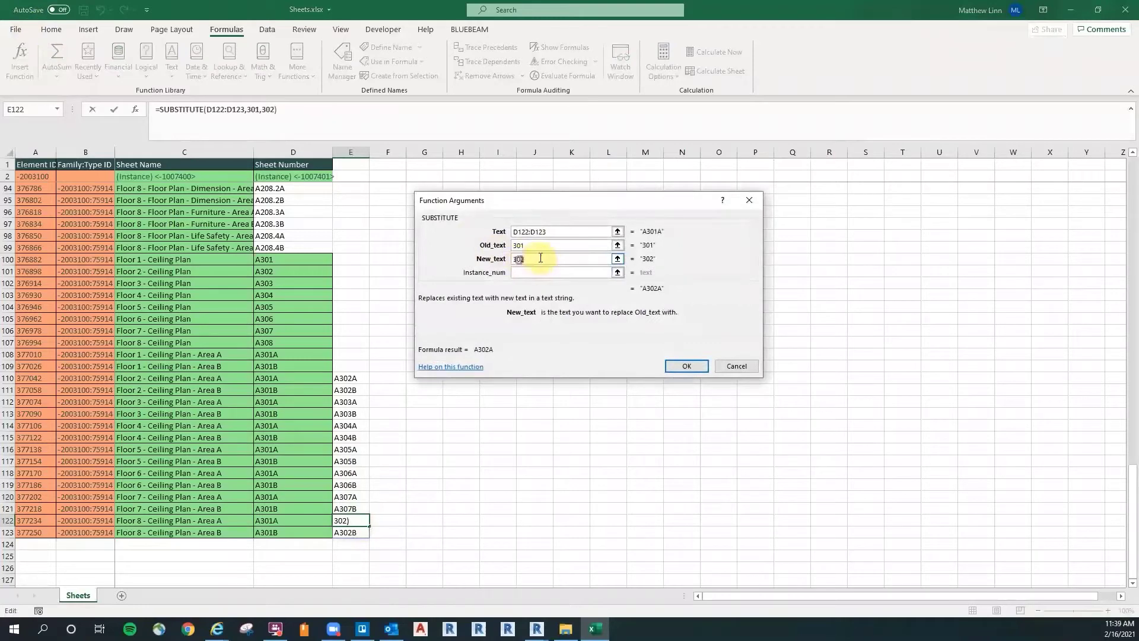
left_click(683, 365)
left_click_drag(466, 401, 460, 390)
Step: Copy the formula results in E110:E123 and paste them as values only into column F starting at F110
left_click_drag(362, 376, 360, 532)
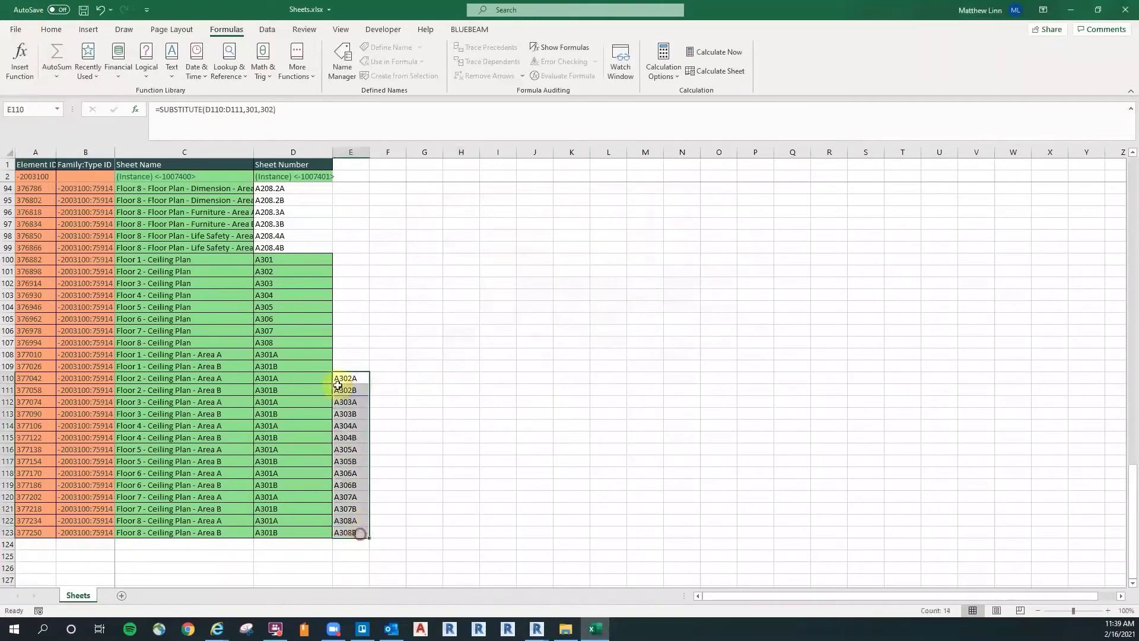
right_click(345, 380)
left_click(442, 89)
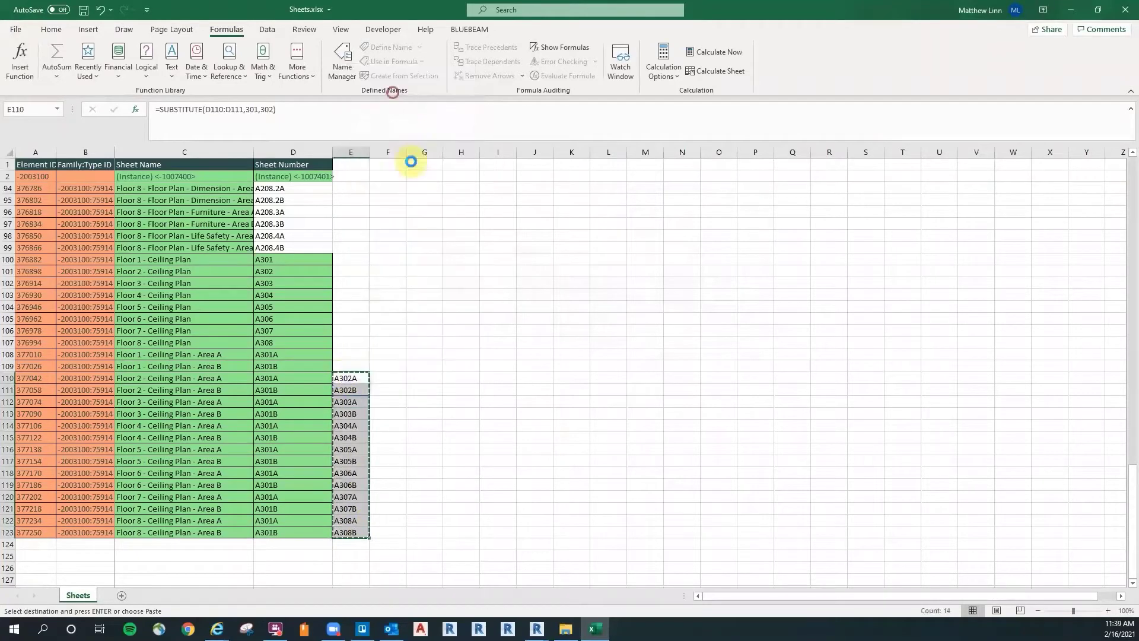
right_click(386, 379)
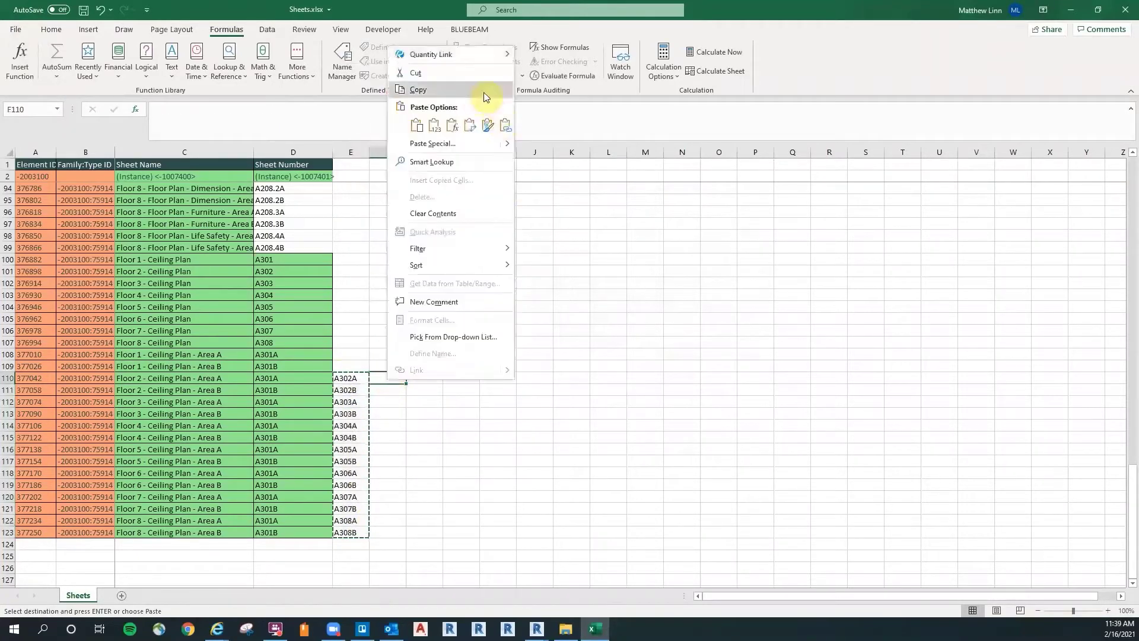
mouse_move(508, 144)
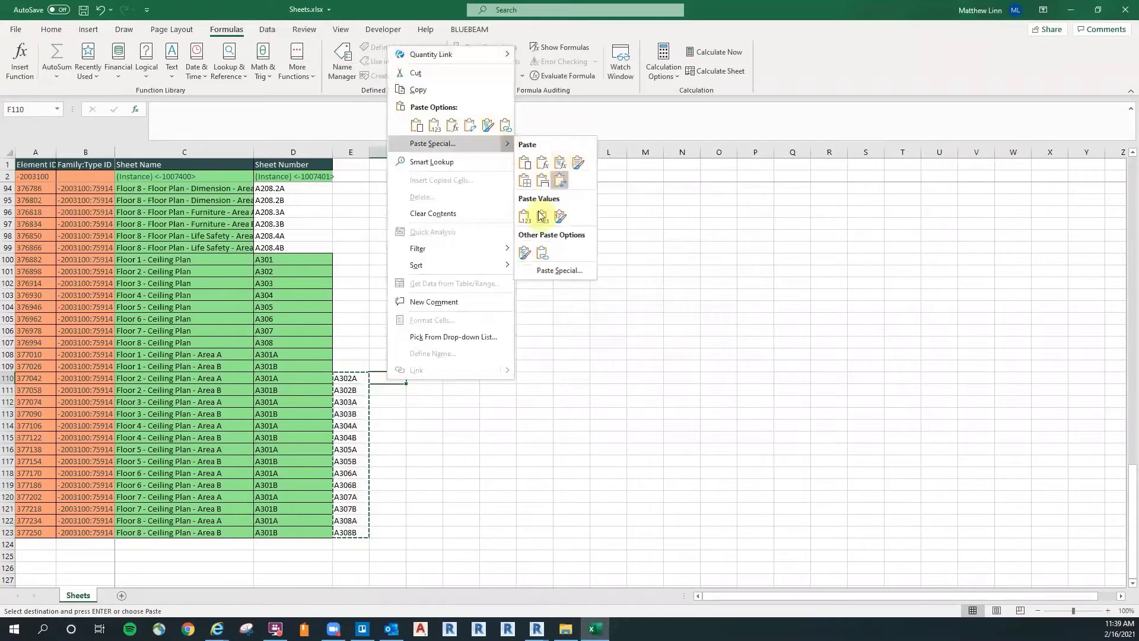
left_click(526, 218)
left_click(525, 390)
Step: Copy the plain sheet numbers F110:F123 over the Floor 2 to Floor 8 ceiling plan area numbers starting at D110
left_click_drag(380, 378, 395, 537)
right_click(388, 380)
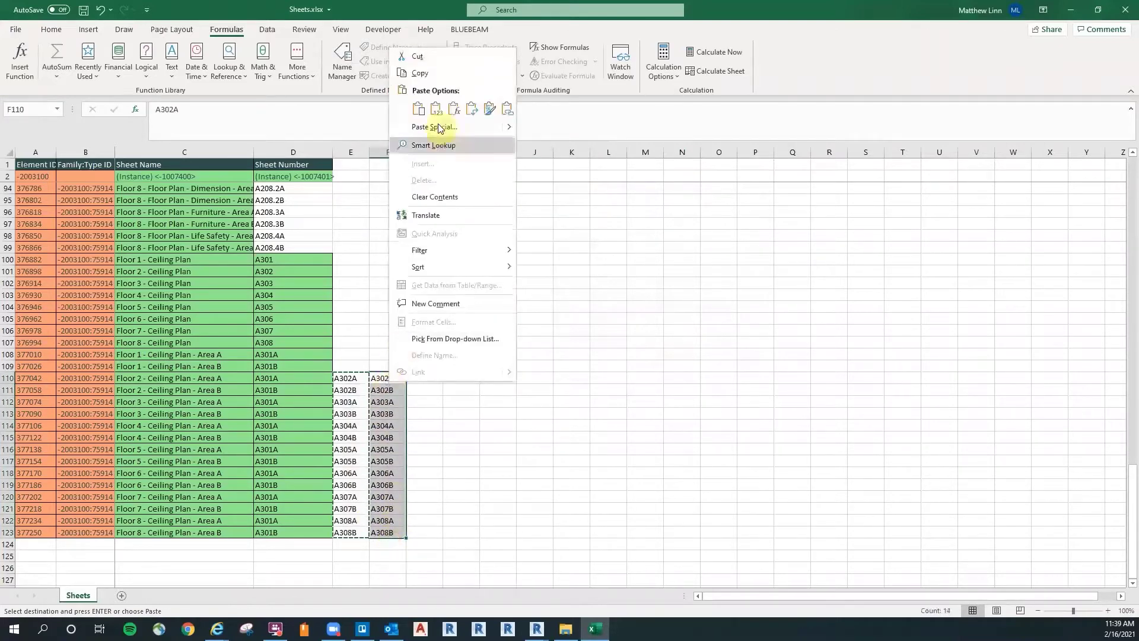
left_click(421, 73)
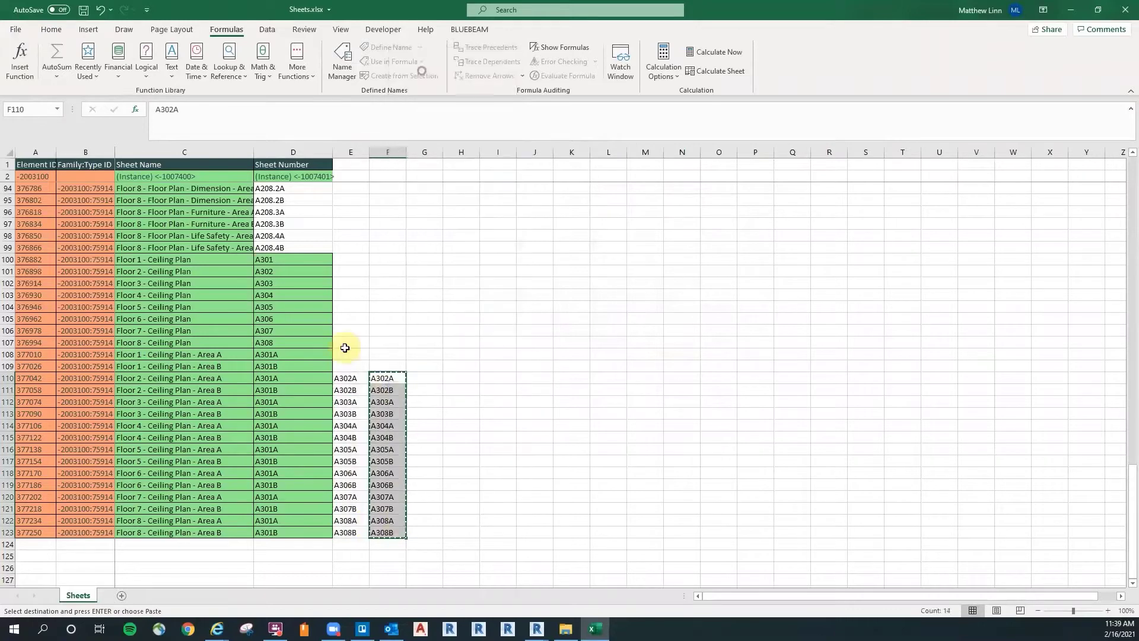
right_click(300, 382)
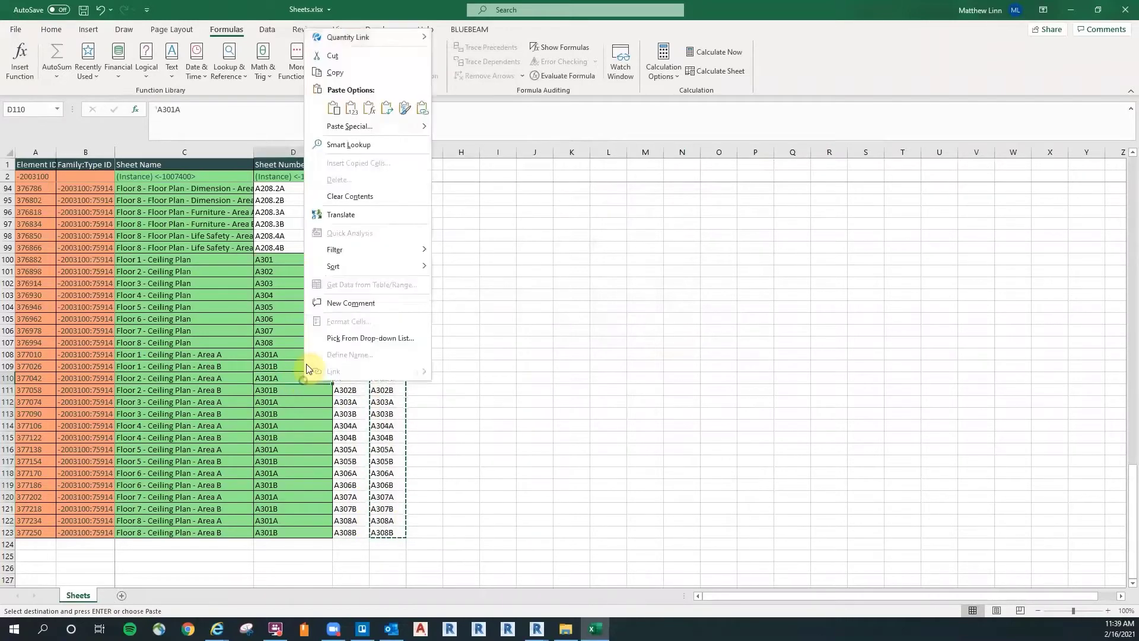
left_click(339, 110)
Step: Clear the helper ceiling plan numbers from columns E and F, and save the workbook
left_click_drag(497, 354, 363, 556)
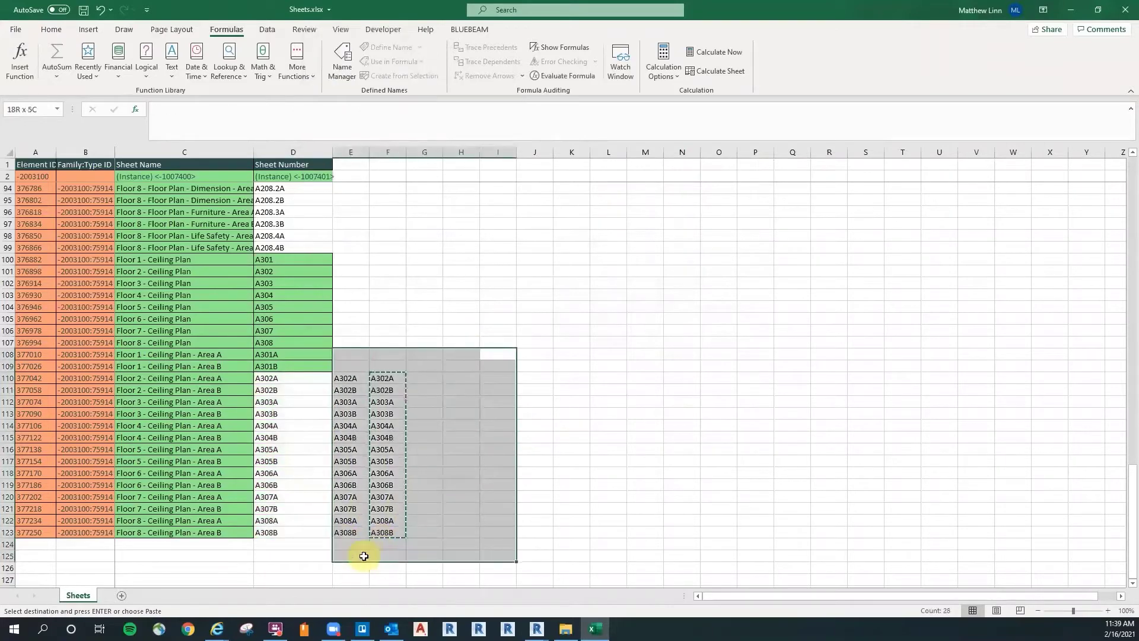
key("Delete")
left_click(682, 283)
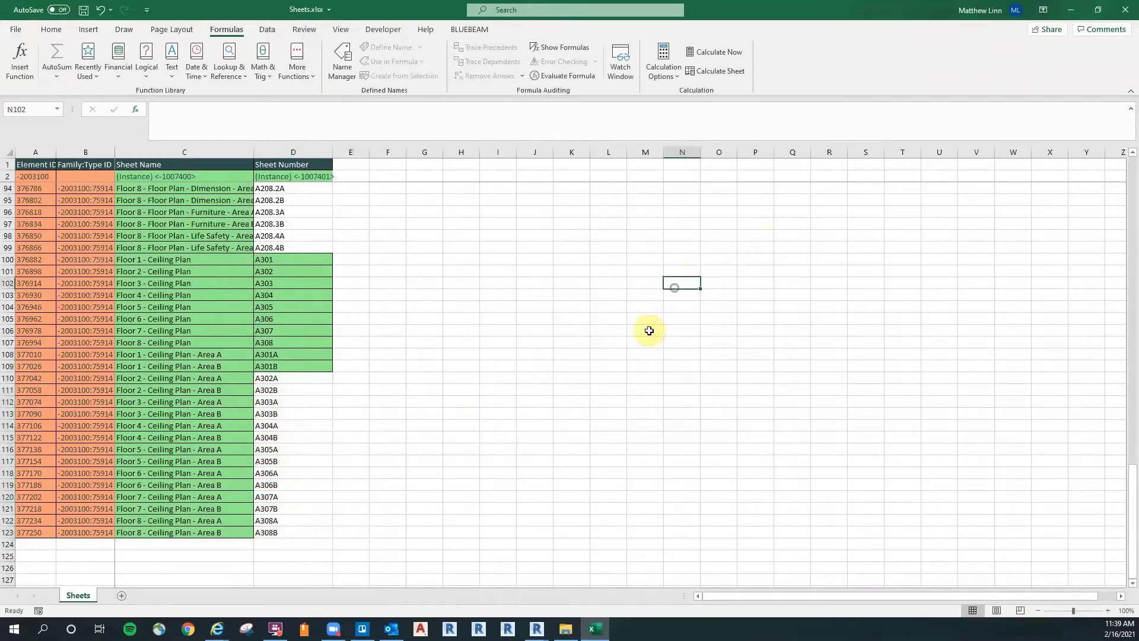
scroll(651, 329, "up", 1)
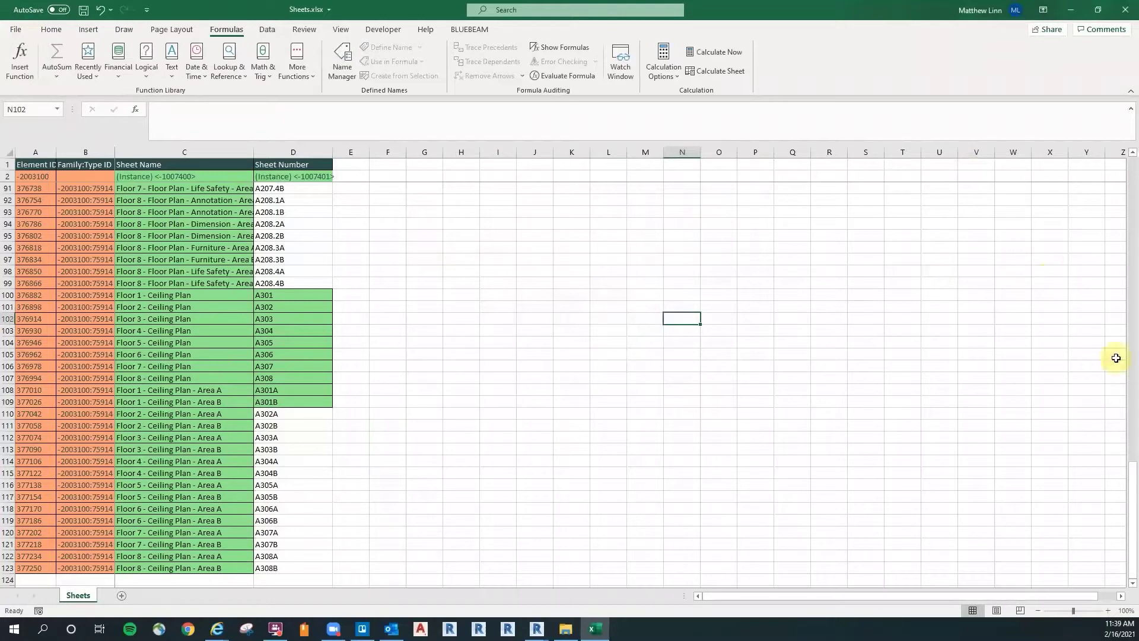
left_click(83, 12)
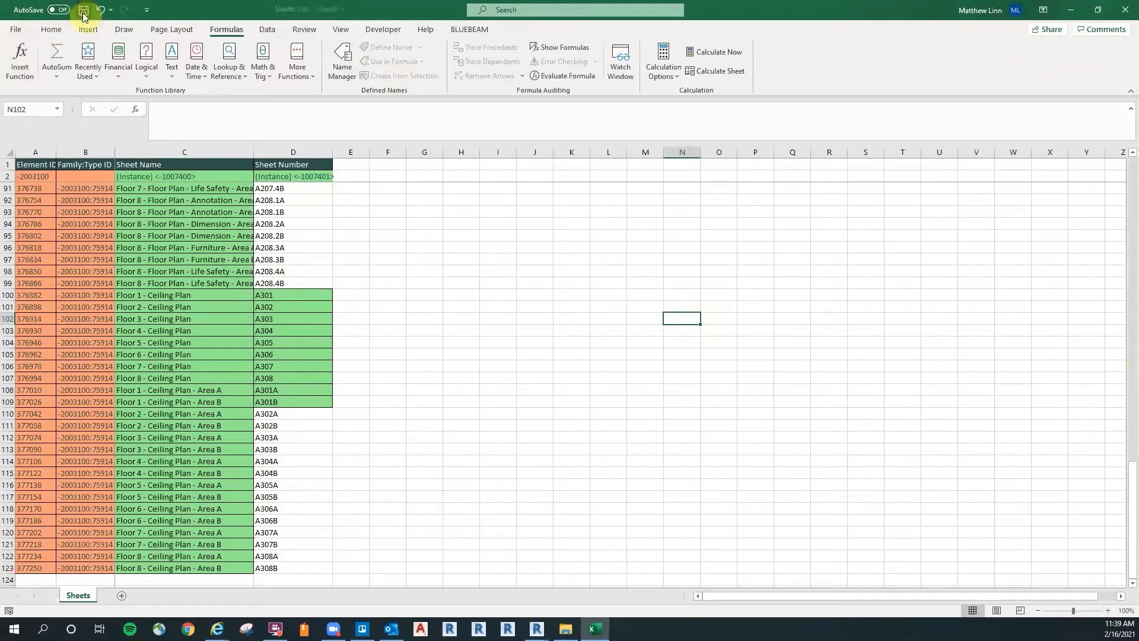
Step: Copy all sheet numbers from D4 to D123 and switch back to the Spreadsheet Link window in Revit
left_click_drag(1133, 543, 1127, 165)
left_click(396, 287)
left_click_drag(302, 200, 292, 564)
left_click_drag(1124, 488, 1127, 153)
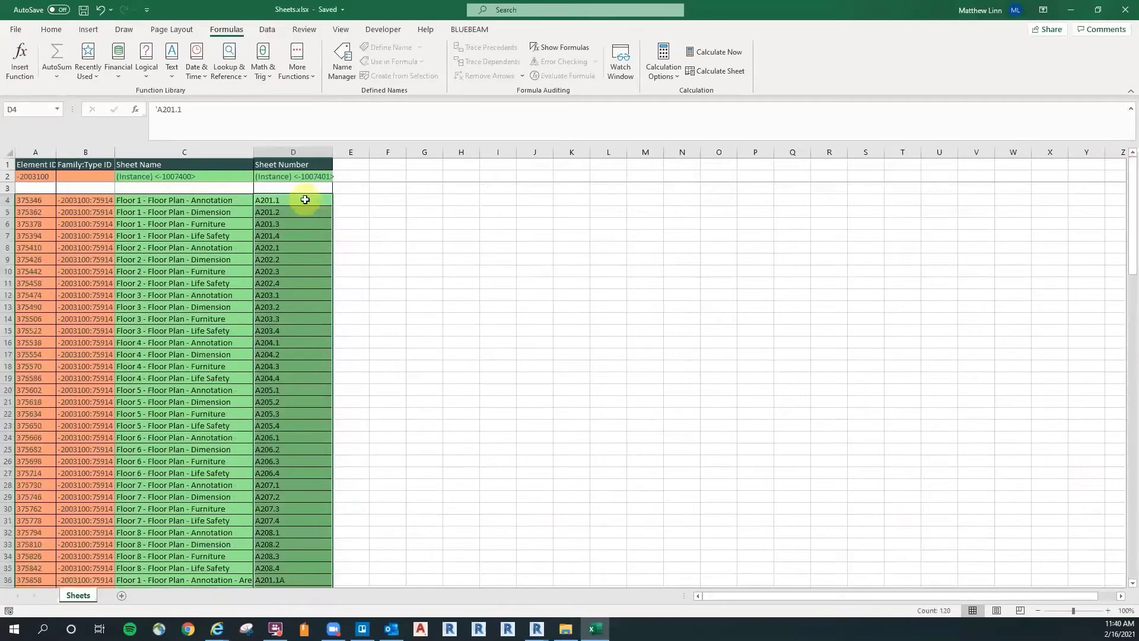
right_click(306, 200)
left_click(346, 224)
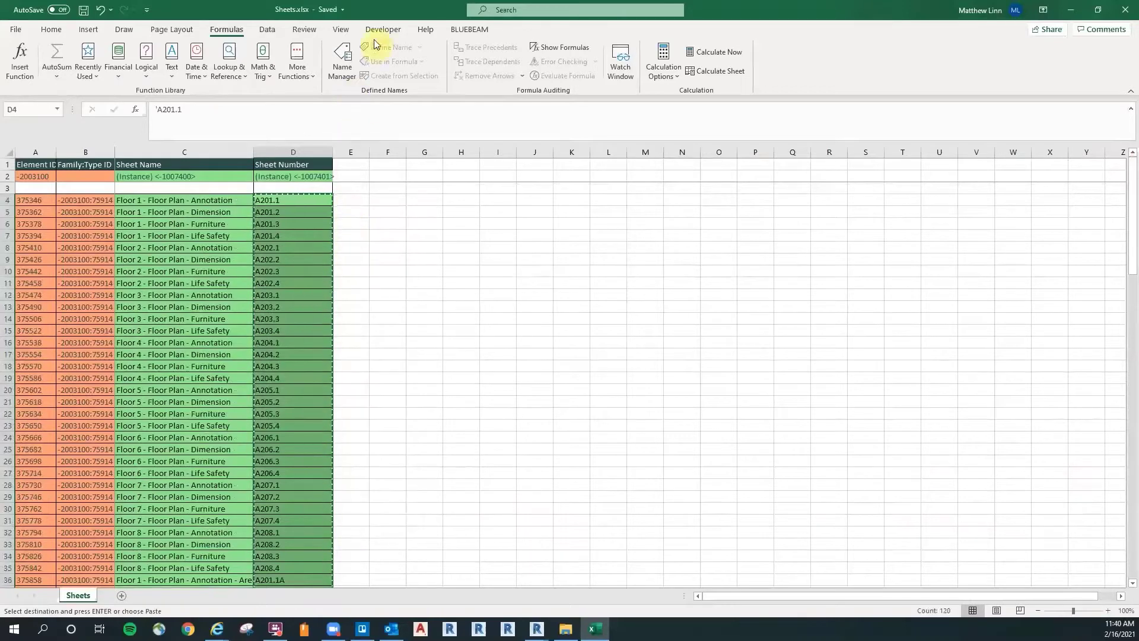
double_click(381, 14)
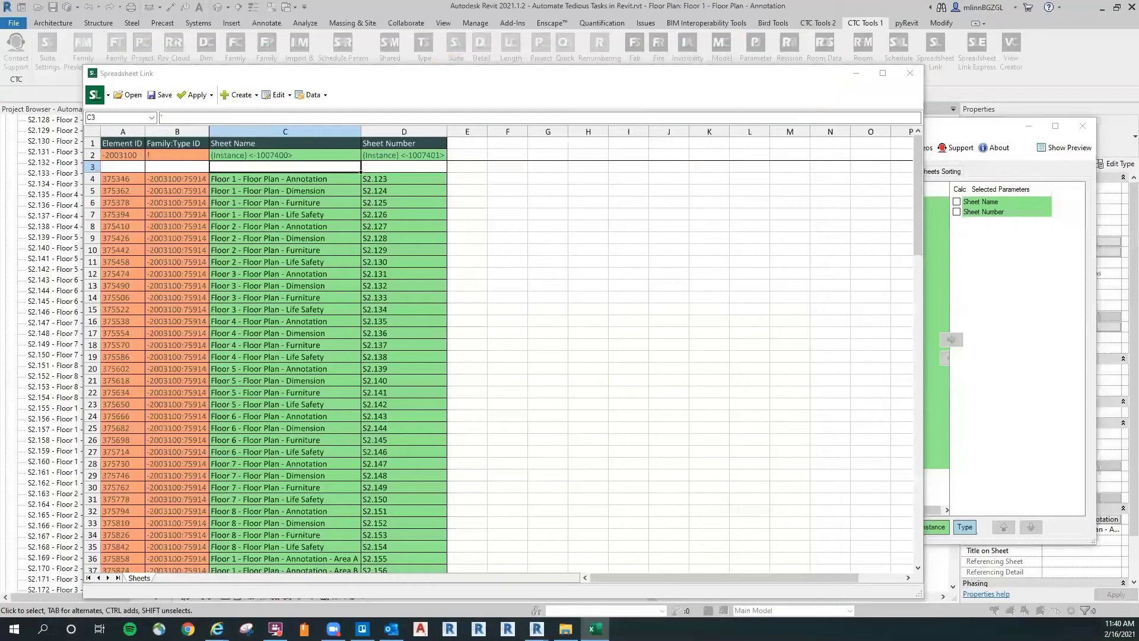
Step: Paste the copied sheet numbers over the Sheet Number column in Spreadsheet Link, starting at D4
left_click_drag(571, 243, 570, 248)
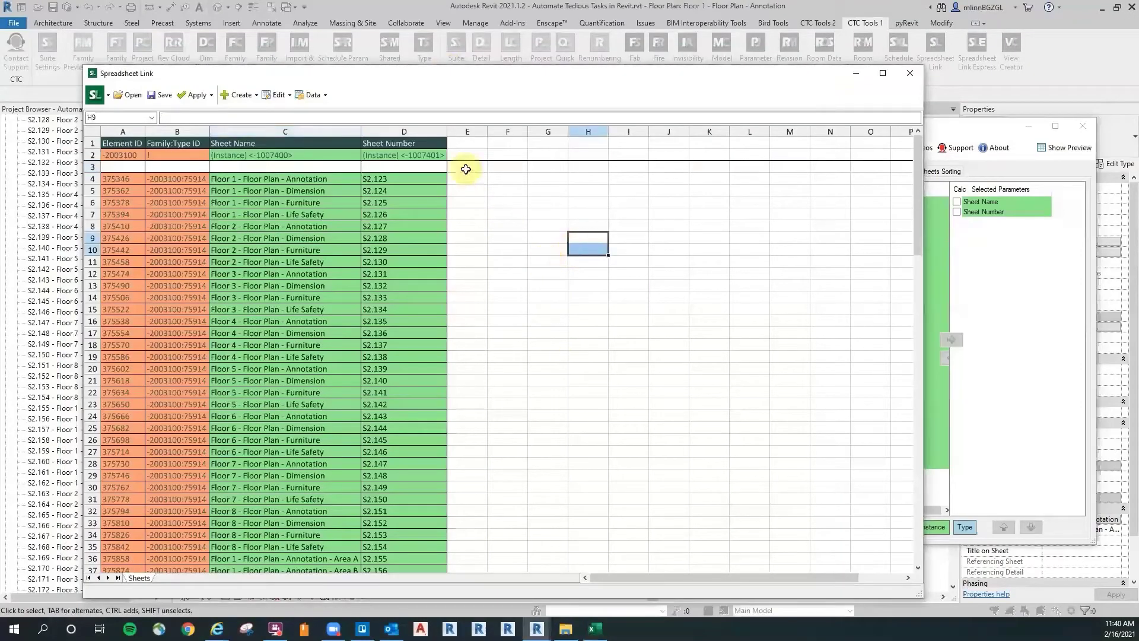
left_click(414, 181)
right_click(414, 182)
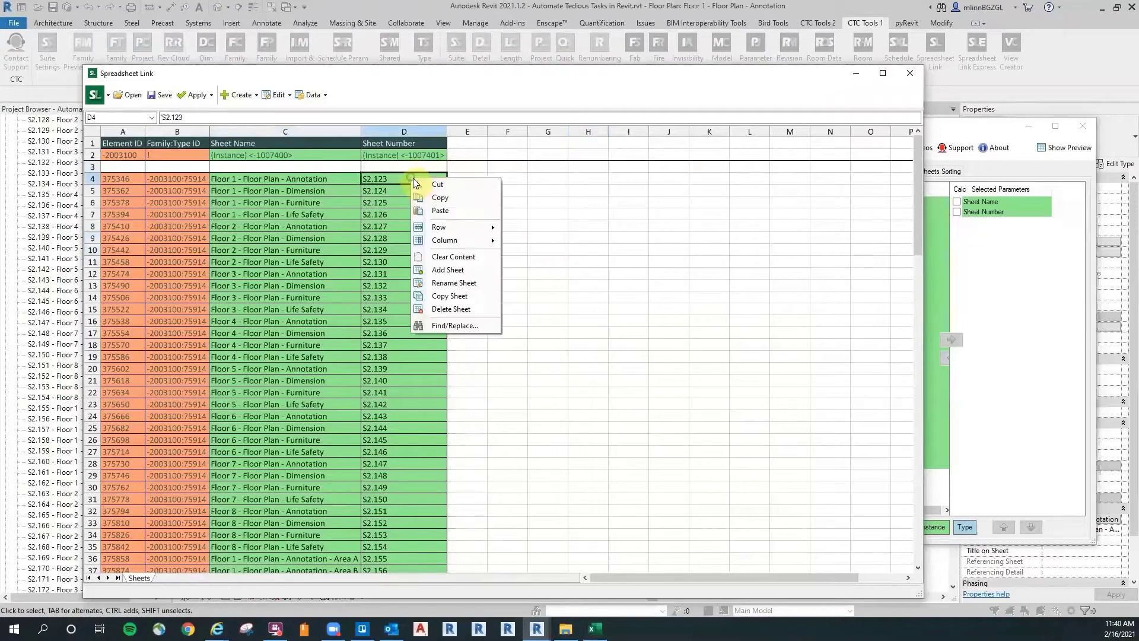
left_click(440, 212)
left_click(546, 271)
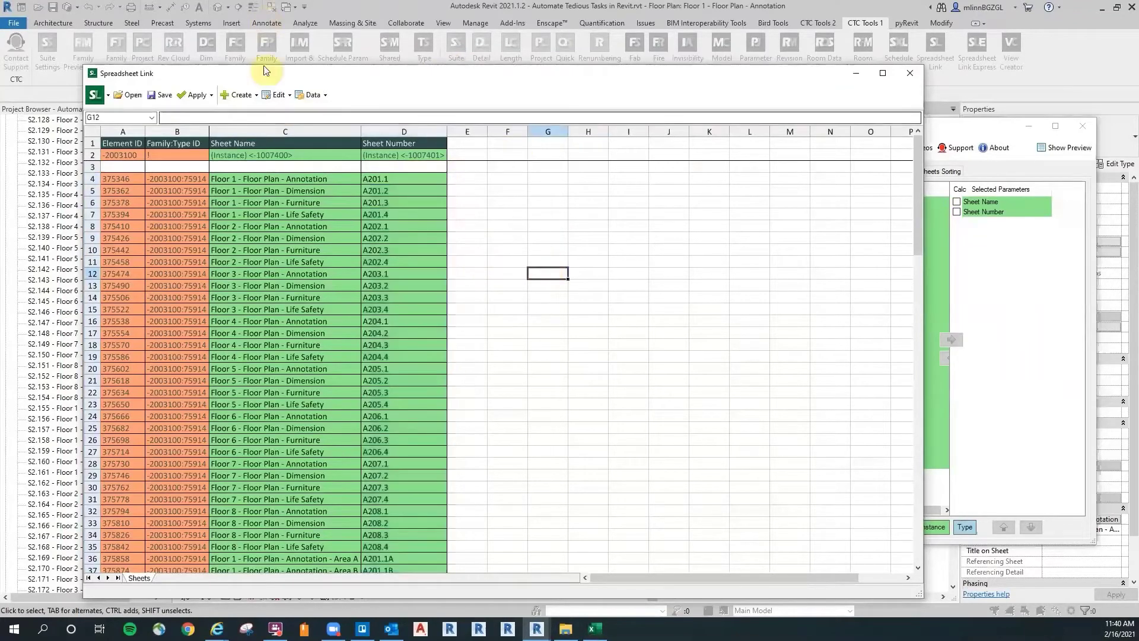
Step: Apply the active worksheet's values to the Revit project and dismiss the import report
left_click(191, 97)
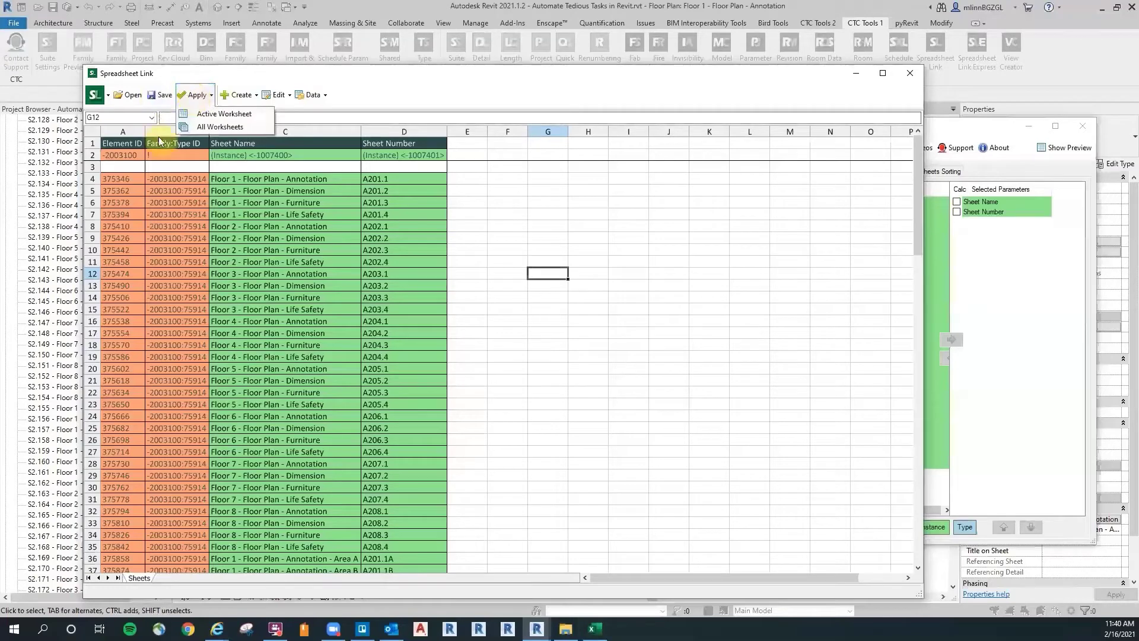
left_click(244, 114)
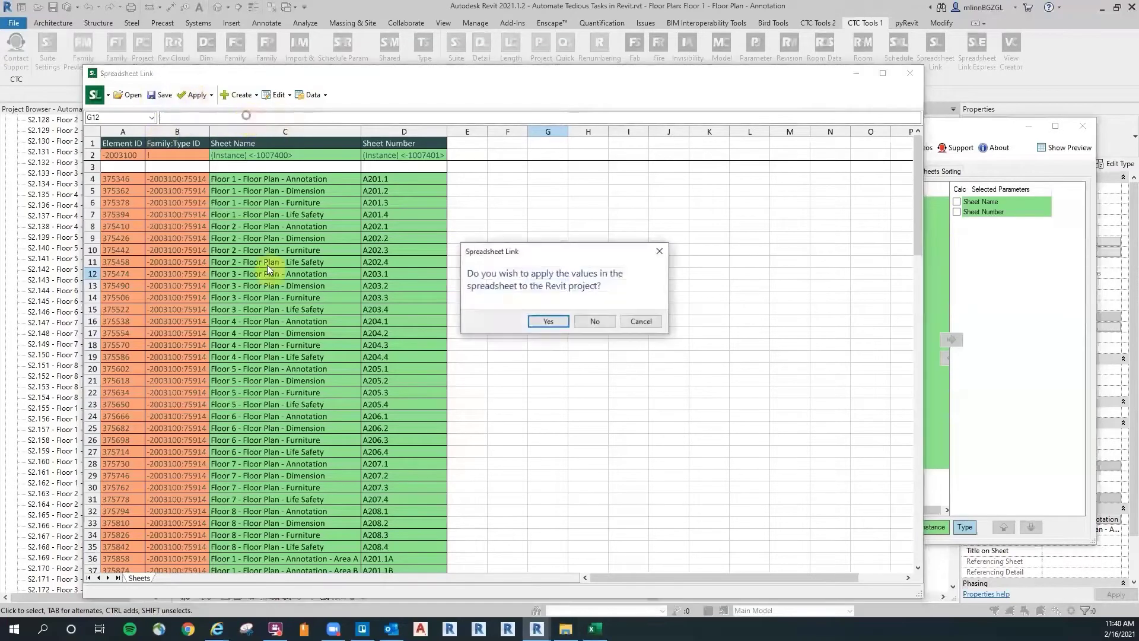
left_click(549, 321)
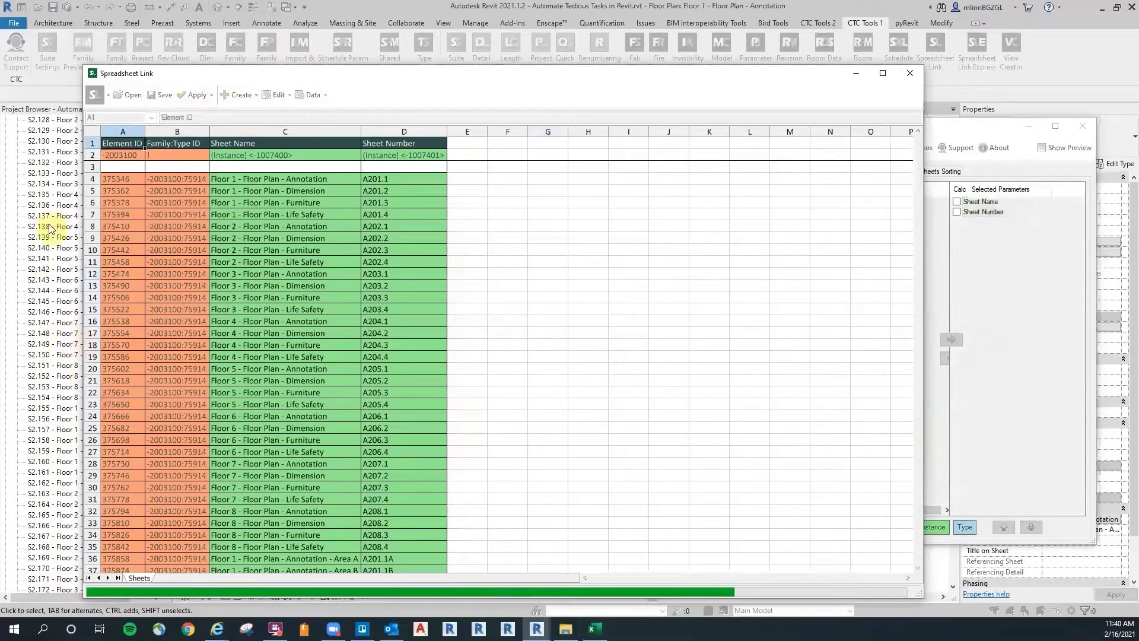
left_click(640, 363)
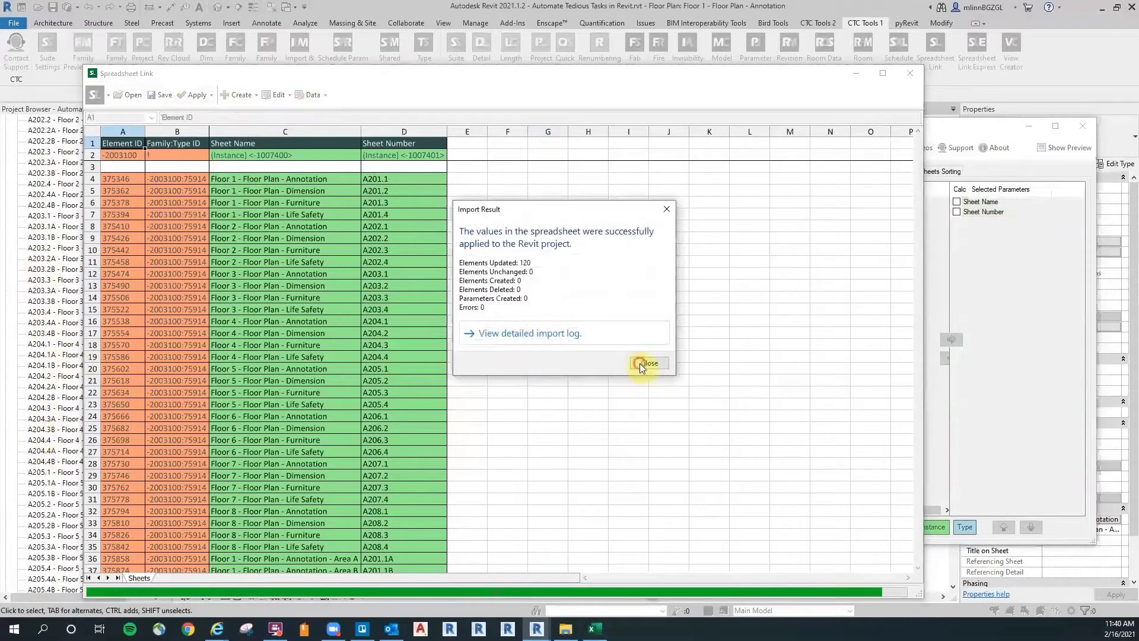
Step: Close Spreadsheet Link and its settings without saving the settings, and save the Revit project
left_click(911, 72)
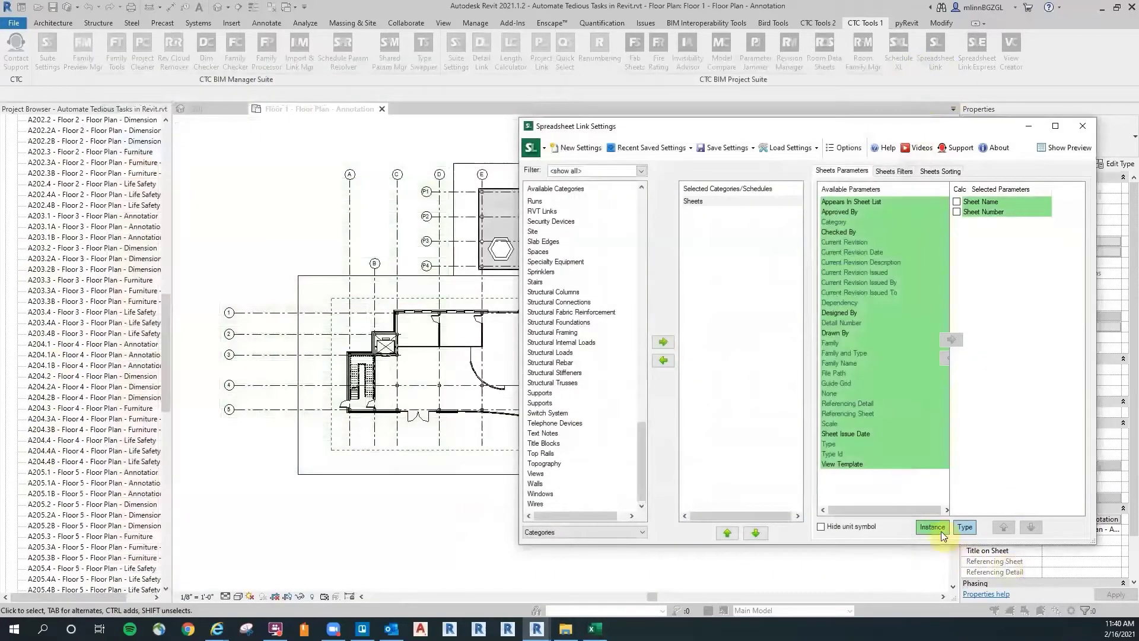
left_click(1084, 126)
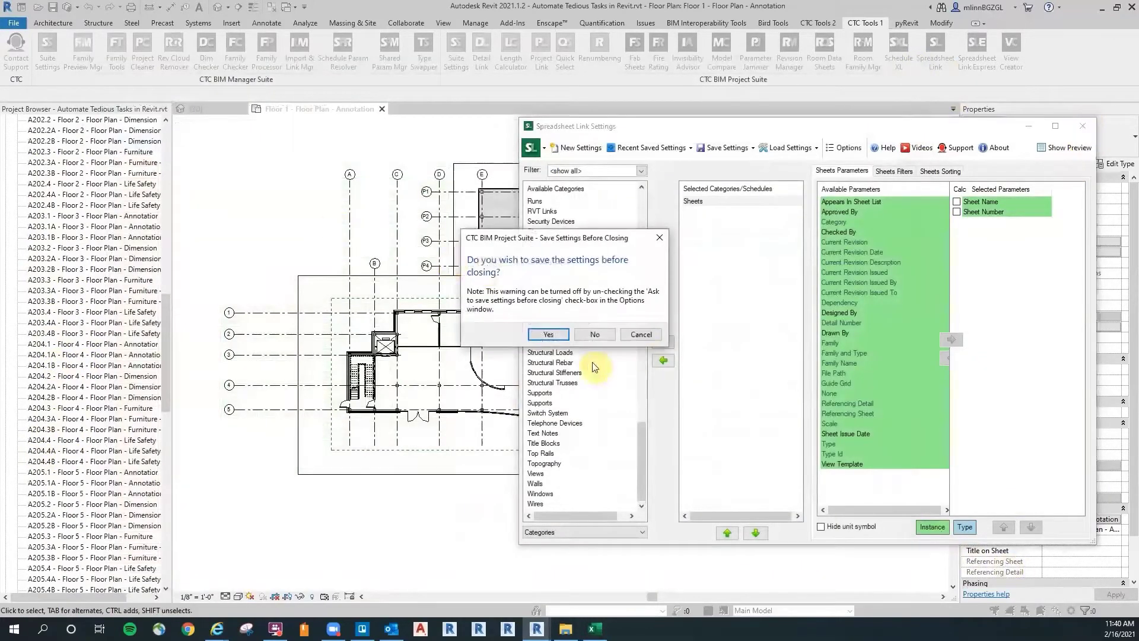
left_click(602, 333)
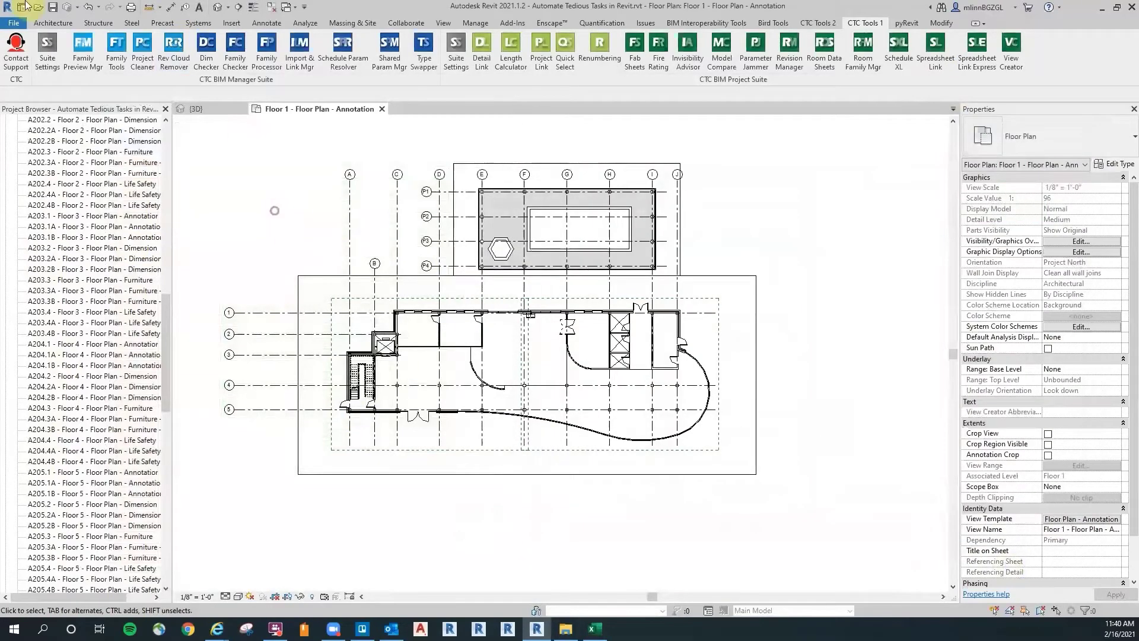
left_click(54, 9)
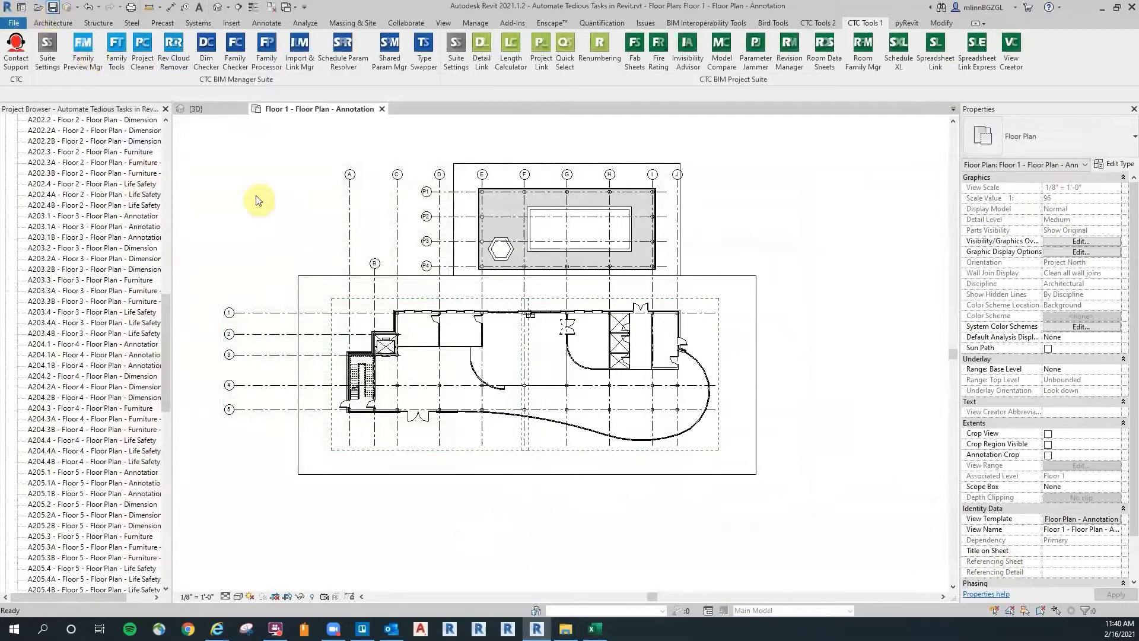
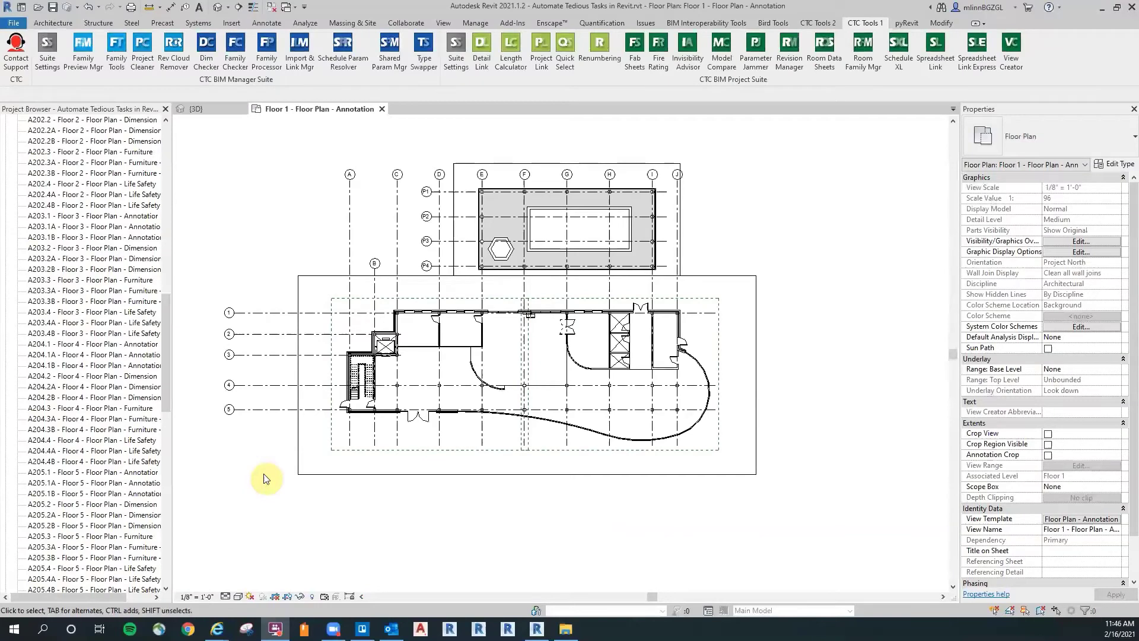
Step: Widen the Project Browser so full view names fit, and show its list from the Floor Plans onward
left_click_drag(172, 268, 220, 269)
left_click_drag(215, 330, 220, 135)
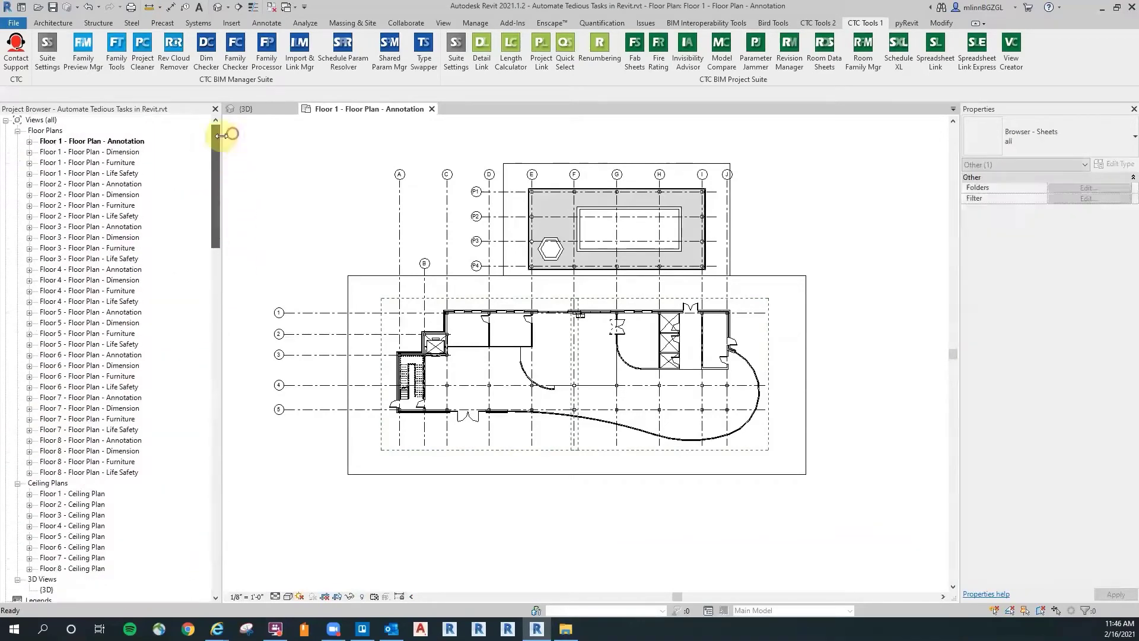
left_click_drag(215, 209, 254, 178)
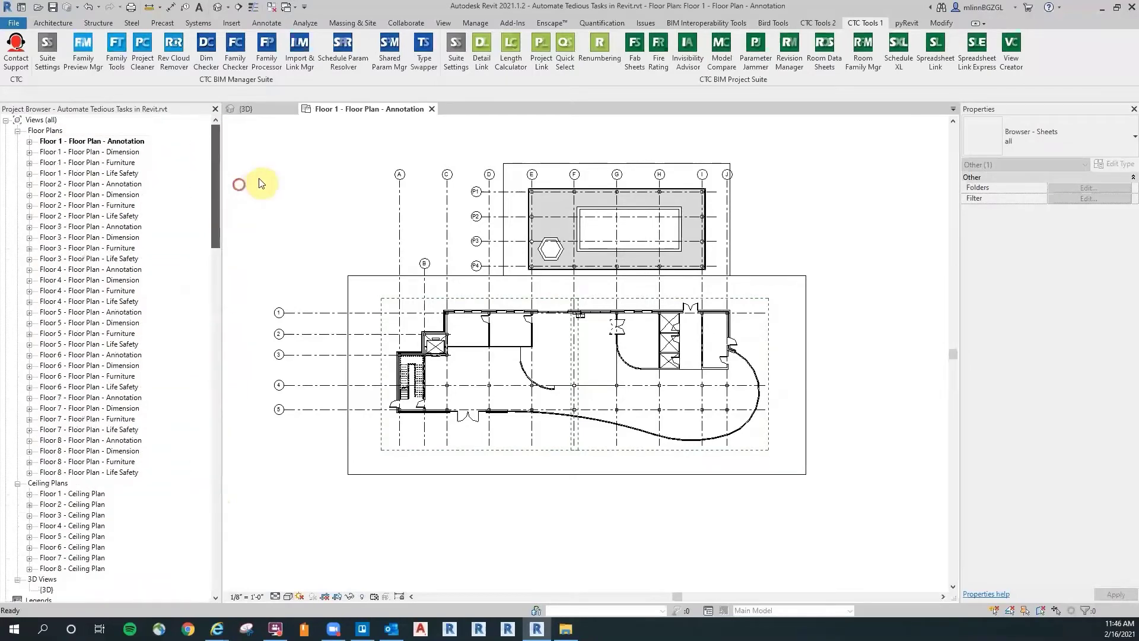
left_click(262, 178)
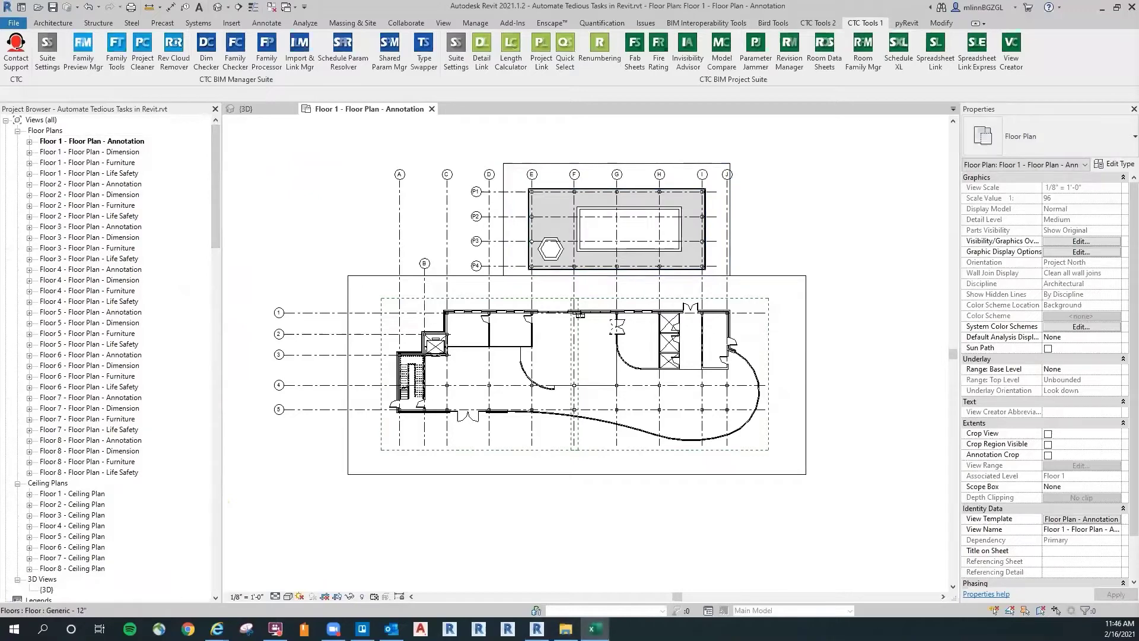
Step: Examine the sheet numbers and names in the Standard Sheet List workbook, including the plan and RCP rows A9:A13
left_click_drag(1138, 40, 546, 23)
left_click(519, 290)
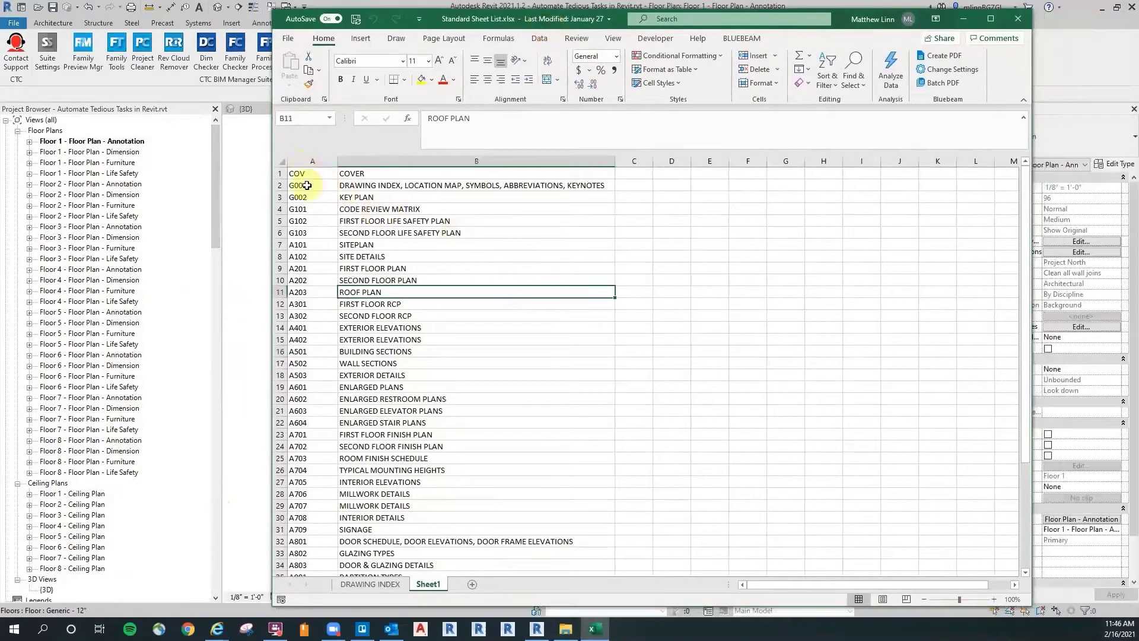
left_click_drag(313, 268, 322, 318)
scroll(478, 330, "down", 4)
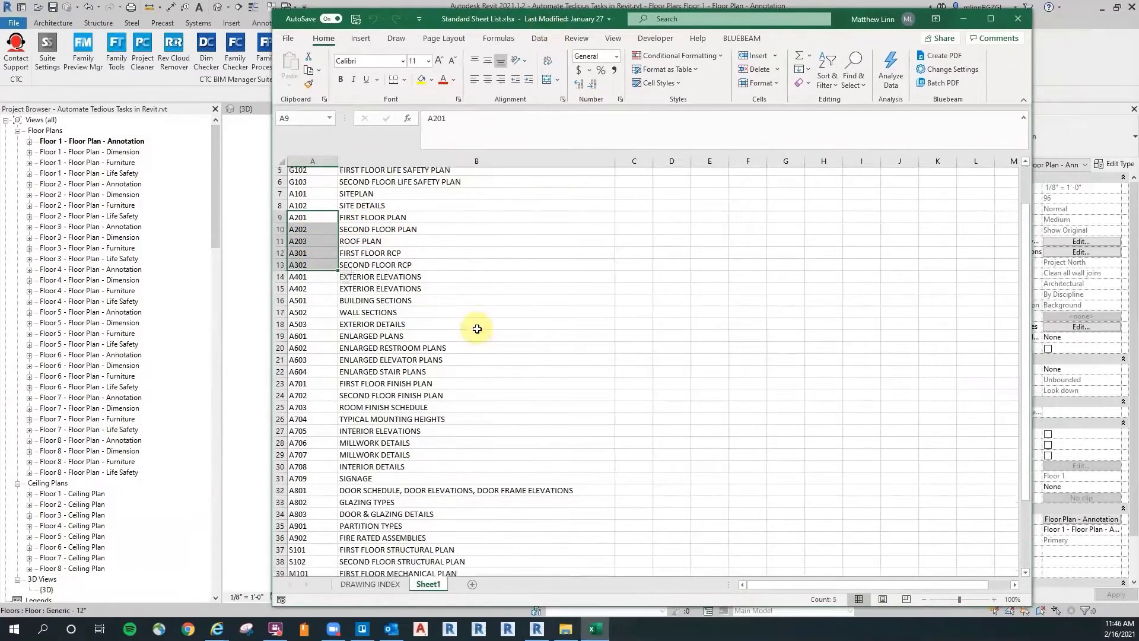
scroll(480, 334, "up", 4)
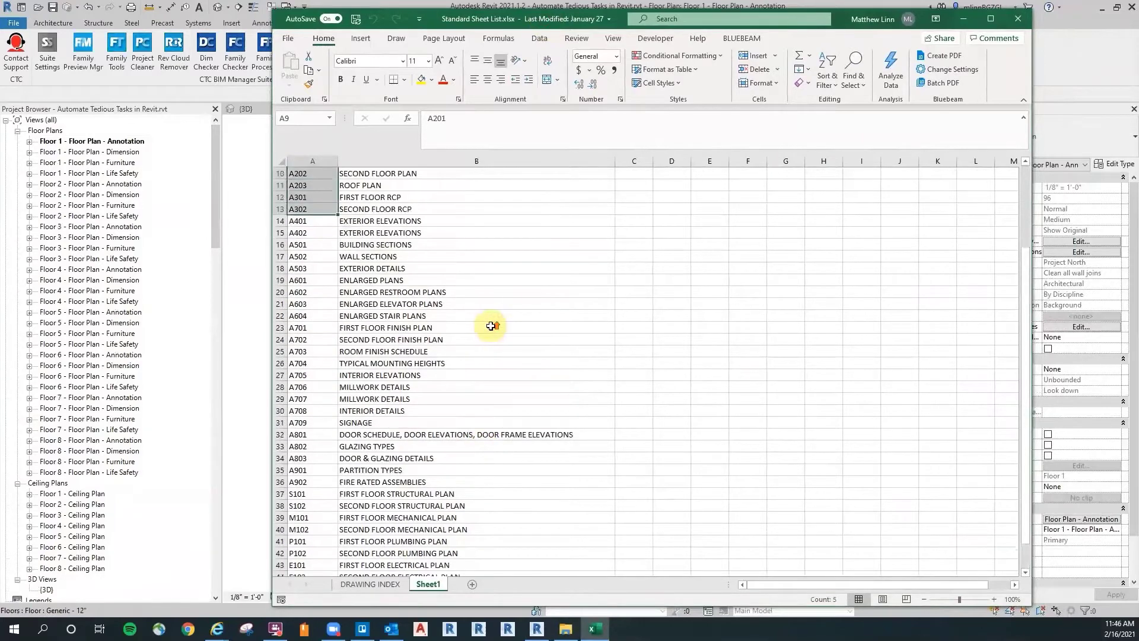
scroll(486, 321, "up", 1)
left_click(461, 267)
left_click_drag(570, 18, 1138, 76)
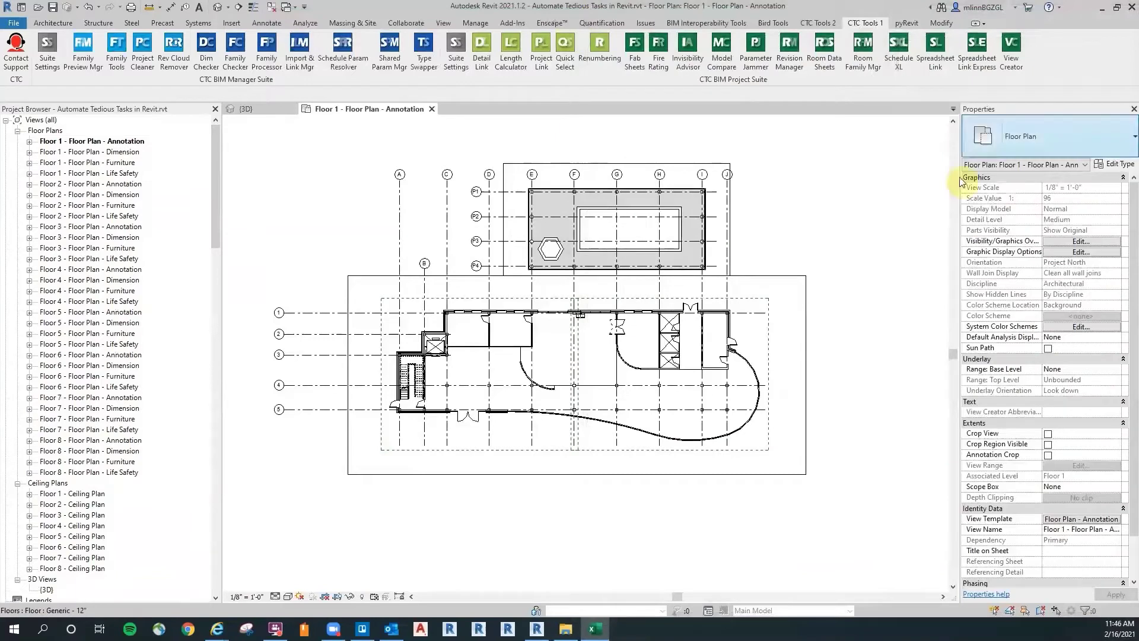
Step: Open View Creator's batch sheet adding from its sheets and title blocks settings, and enlarge the Add Sheets dialog
left_click(822, 160)
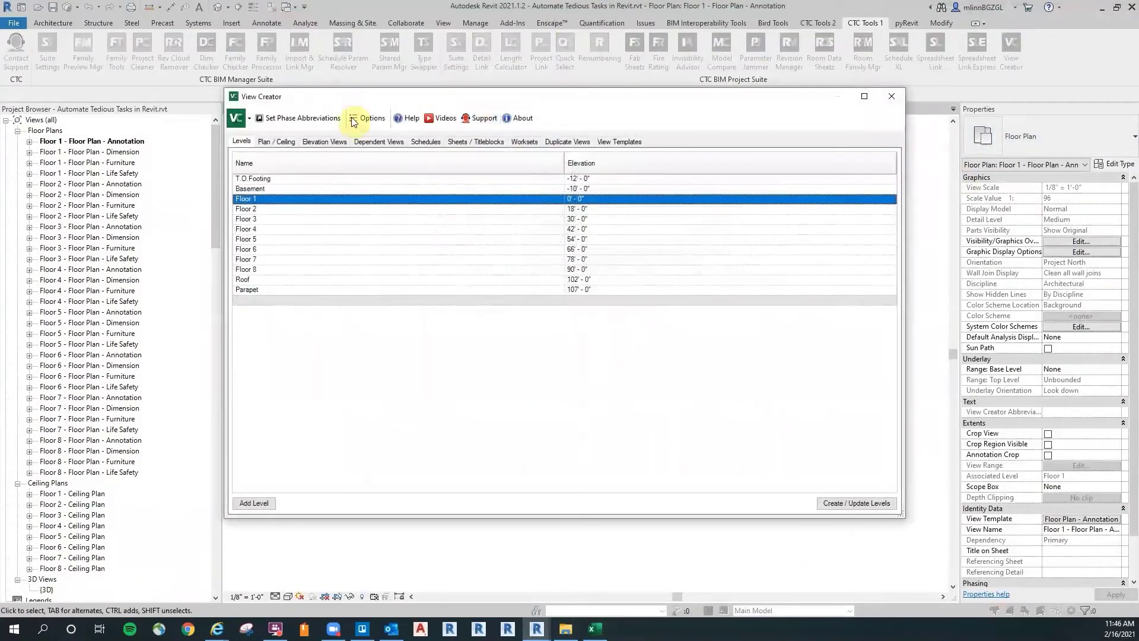
left_click(458, 141)
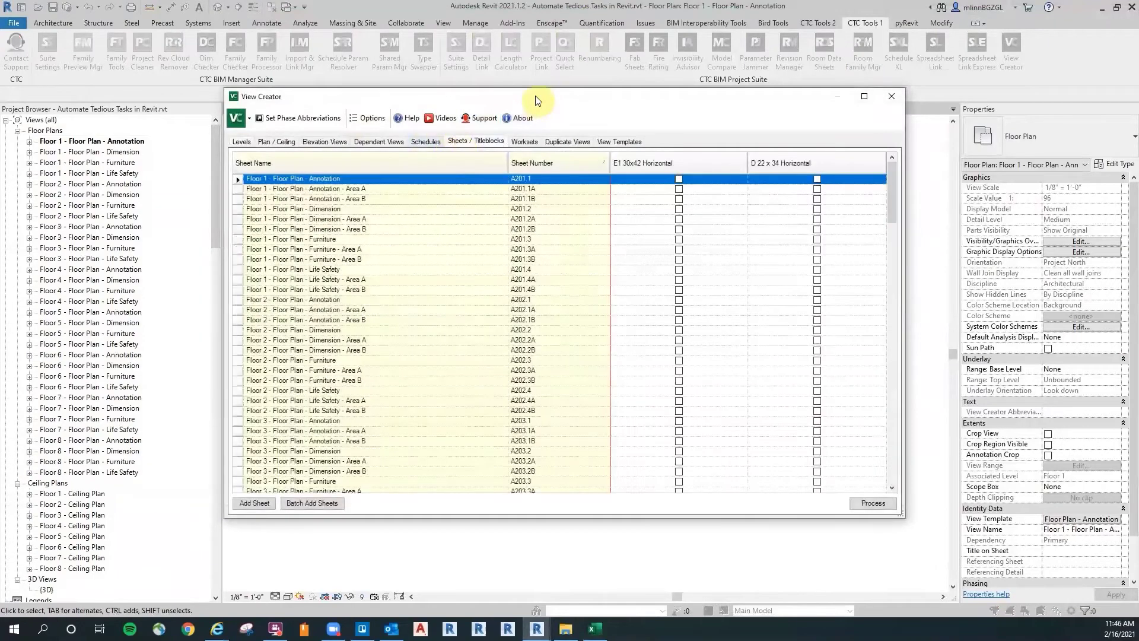
left_click_drag(535, 100, 369, 102)
left_click(157, 507)
left_click_drag(389, 121, 182, 52)
left_click_drag(157, 240, 157, 571)
left_click_drag(275, 428, 406, 419)
Step: Copy all sheet names from B1 to B46 on Sheet1 of the Standard Sheet List workbook
left_click(595, 628)
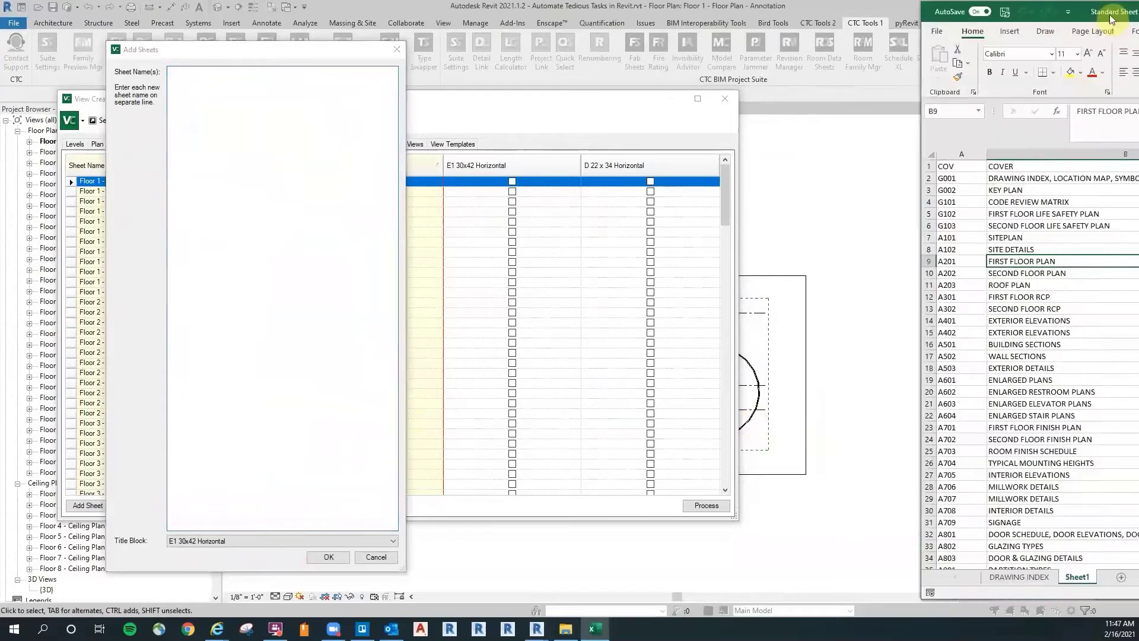
left_click(706, 287)
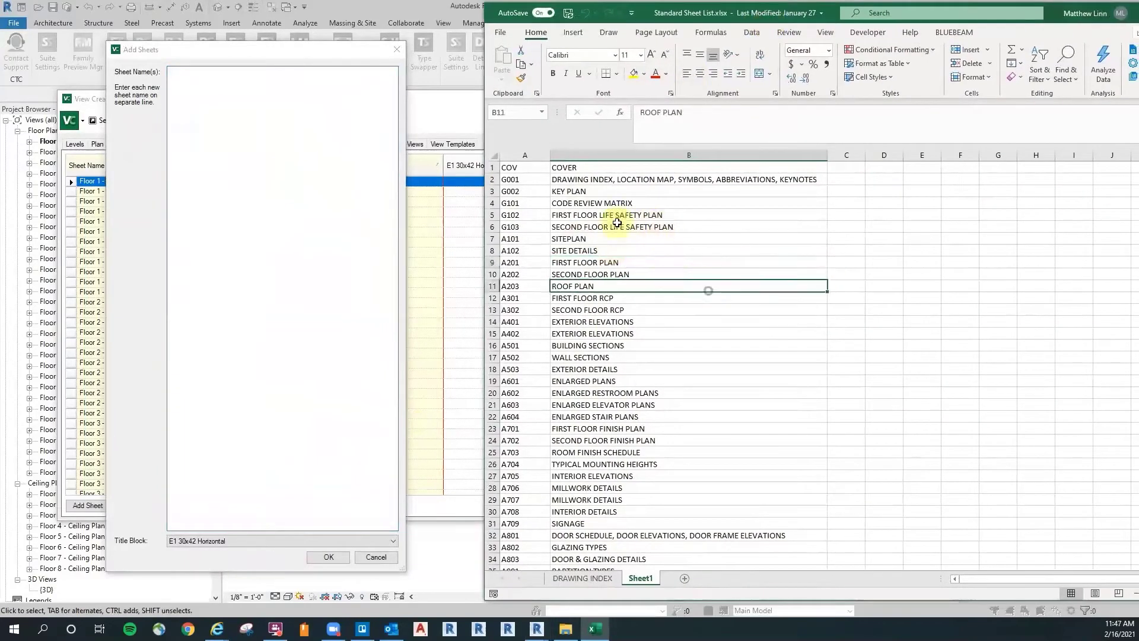
left_click_drag(587, 168, 615, 524)
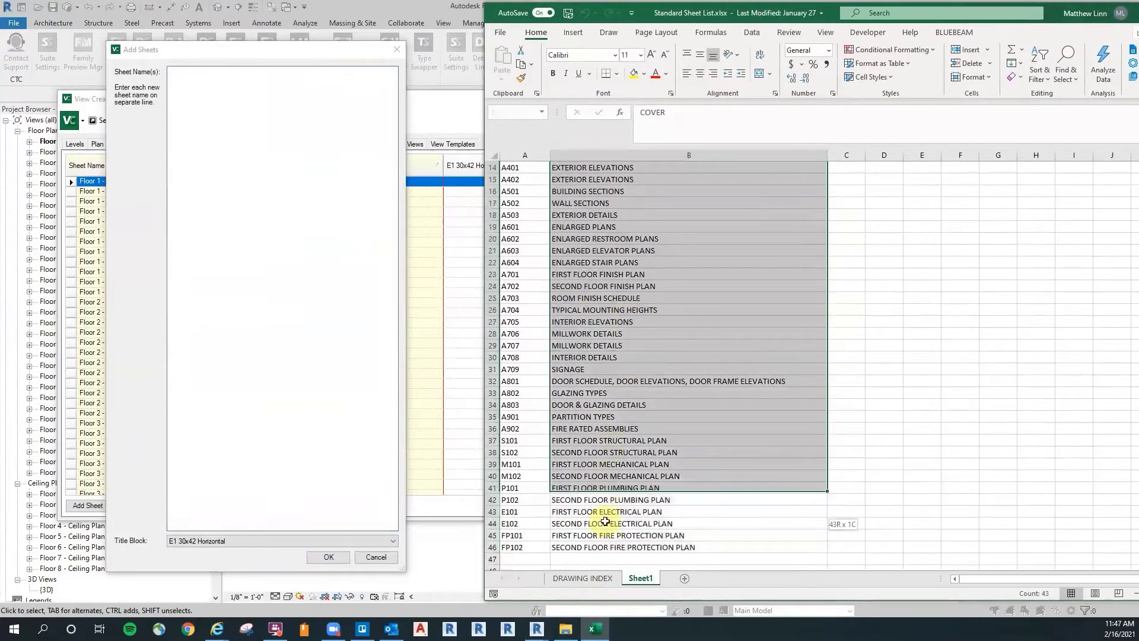
scroll(681, 285, "up", 2)
scroll(682, 282, "up", 3)
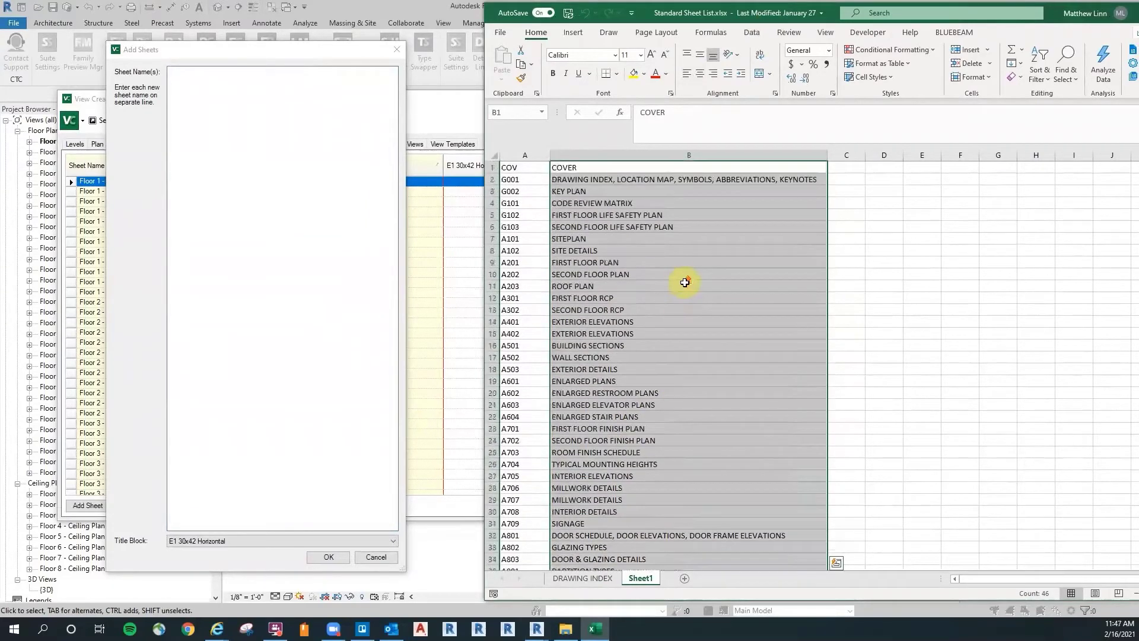
right_click(614, 167)
left_click(685, 195)
Step: Paste the copied names into the Add Sheets name list, and move the workbook and dialog clear of View Creator
left_click(229, 140)
right_click(234, 132)
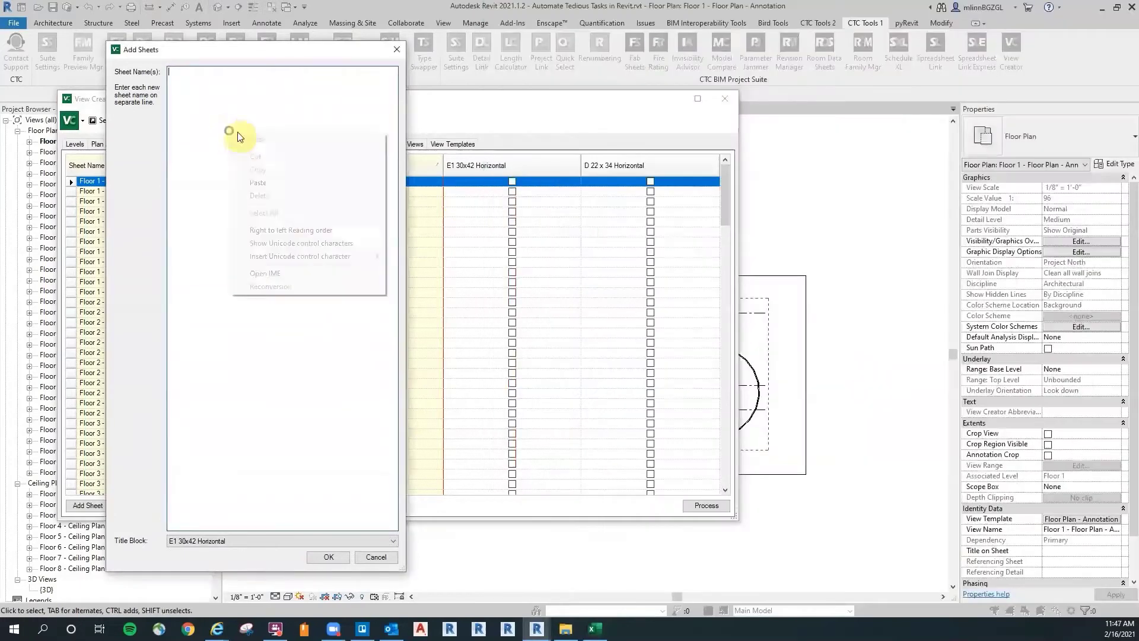
left_click(273, 181)
left_click(595, 629)
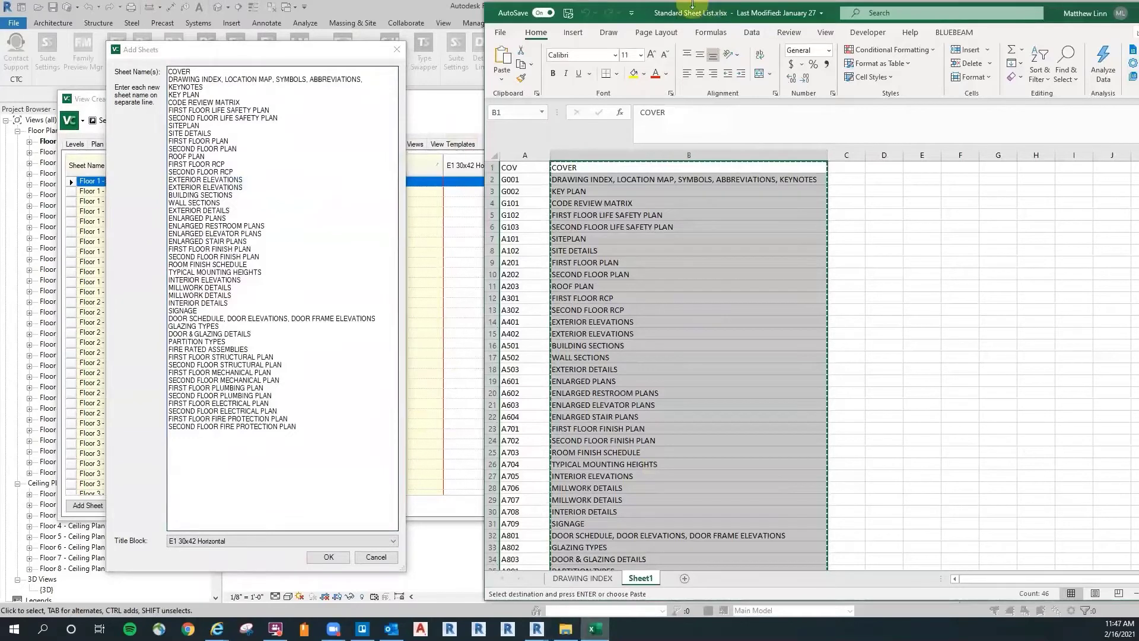
left_click_drag(690, 13, 720, 16)
left_click_drag(885, 21, 1138, 68)
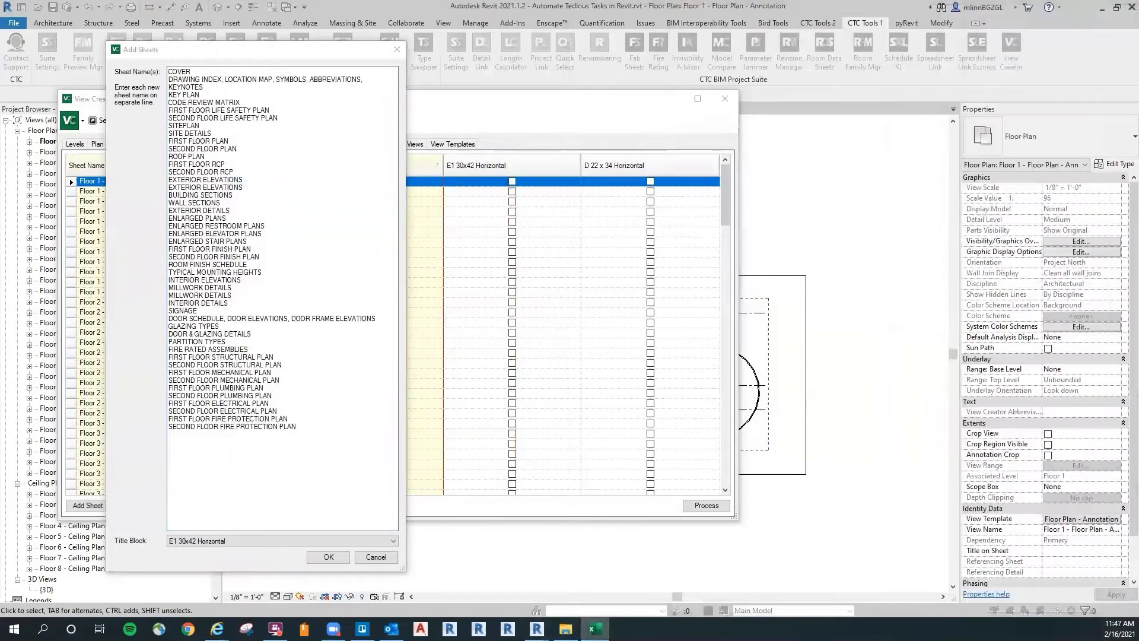
left_click_drag(287, 51, 527, 51)
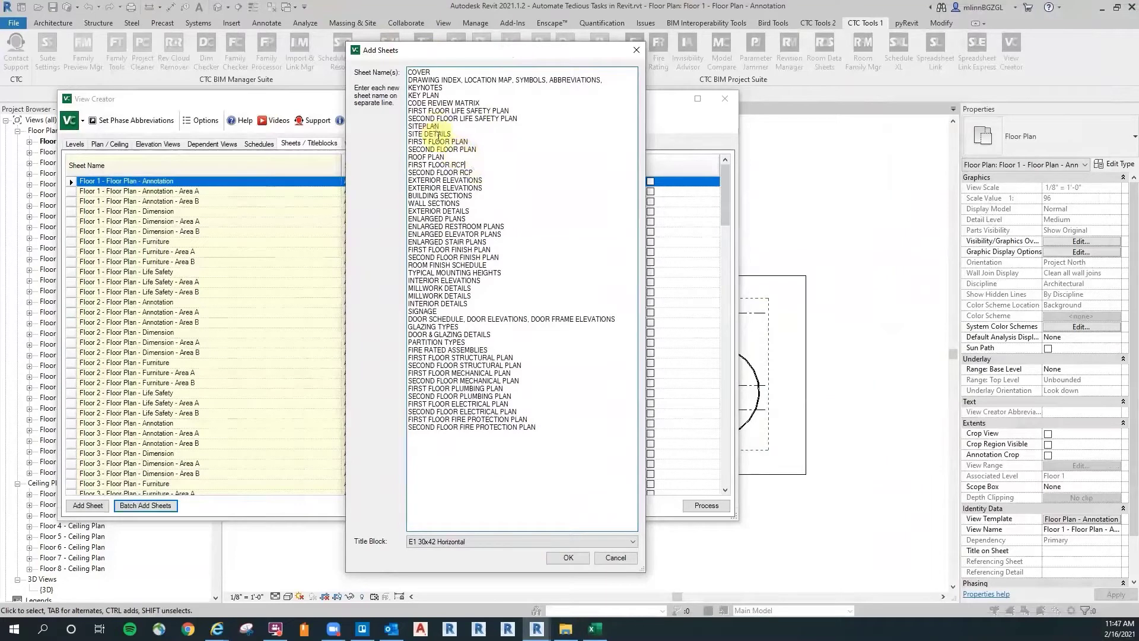
Step: Delete the lines from FIRST FLOOR PLAN through SECOND FLOOR RCP from the new sheet names, leaving no blank line
left_click_drag(475, 173, 402, 145)
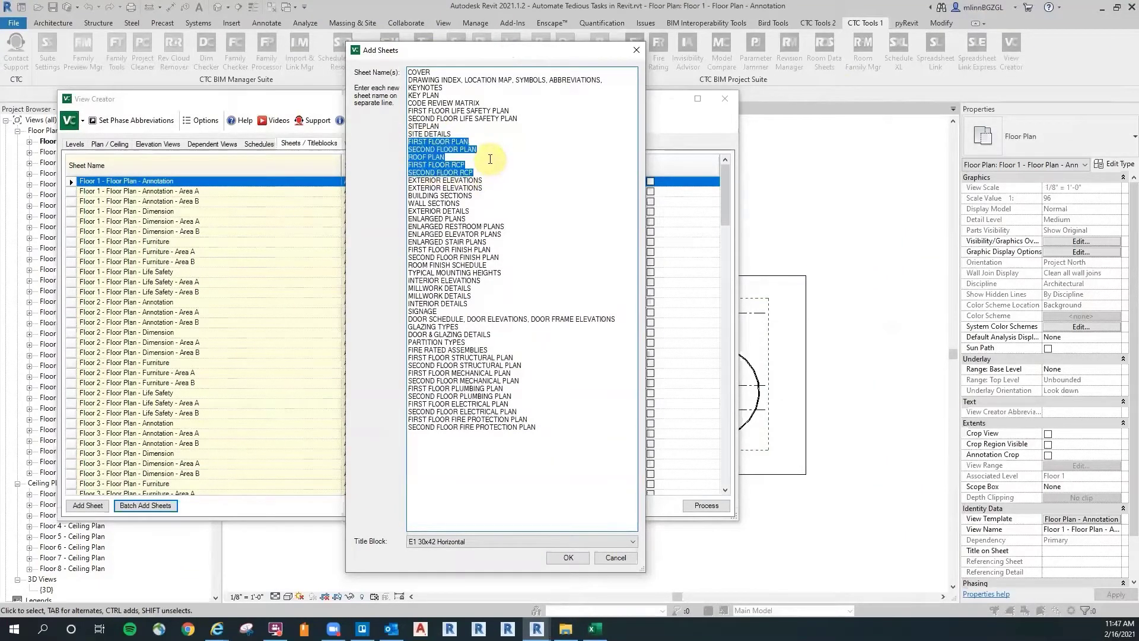
key("Delete")
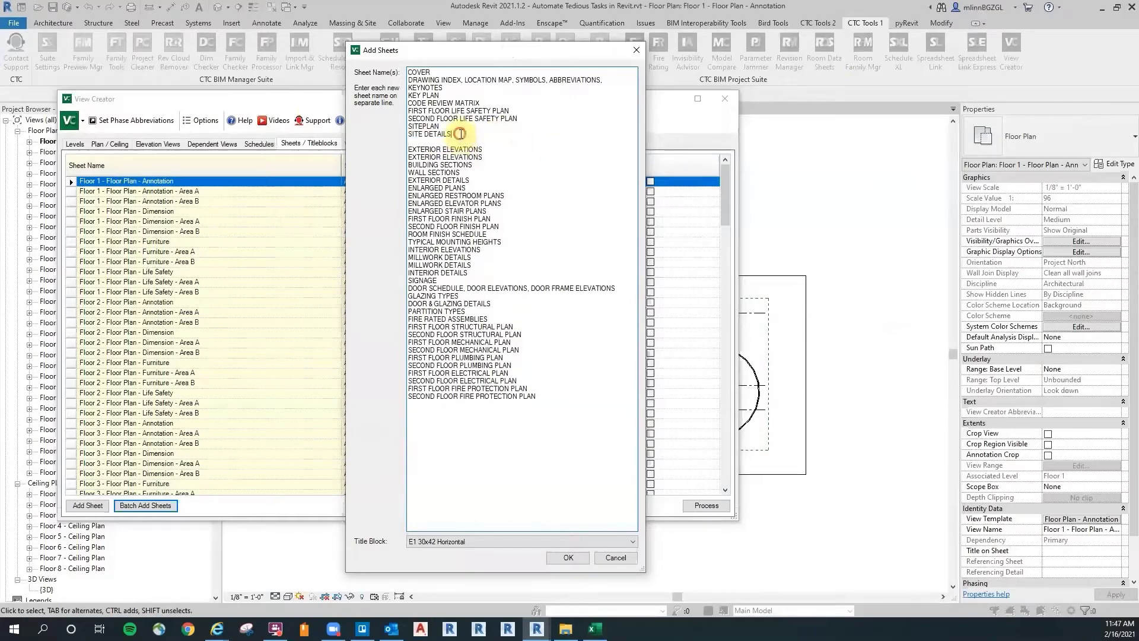
key("Delete")
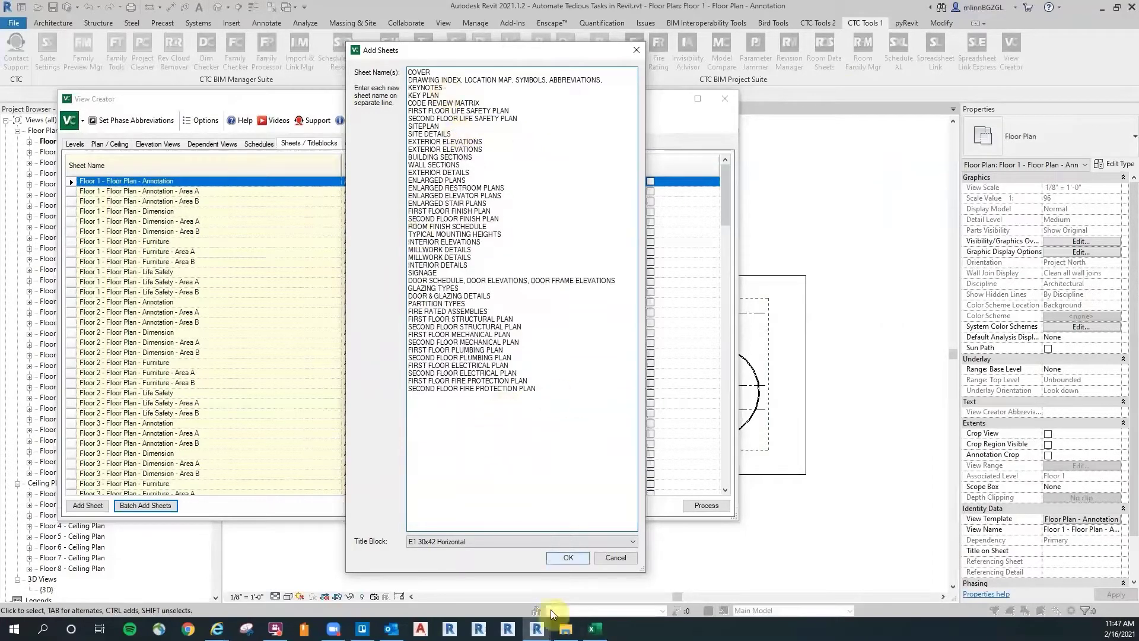
Step: Add the listed sheets with the E1 30x42 Horizontal title block, process them in View Creator, and dismiss the report
left_click(568, 558)
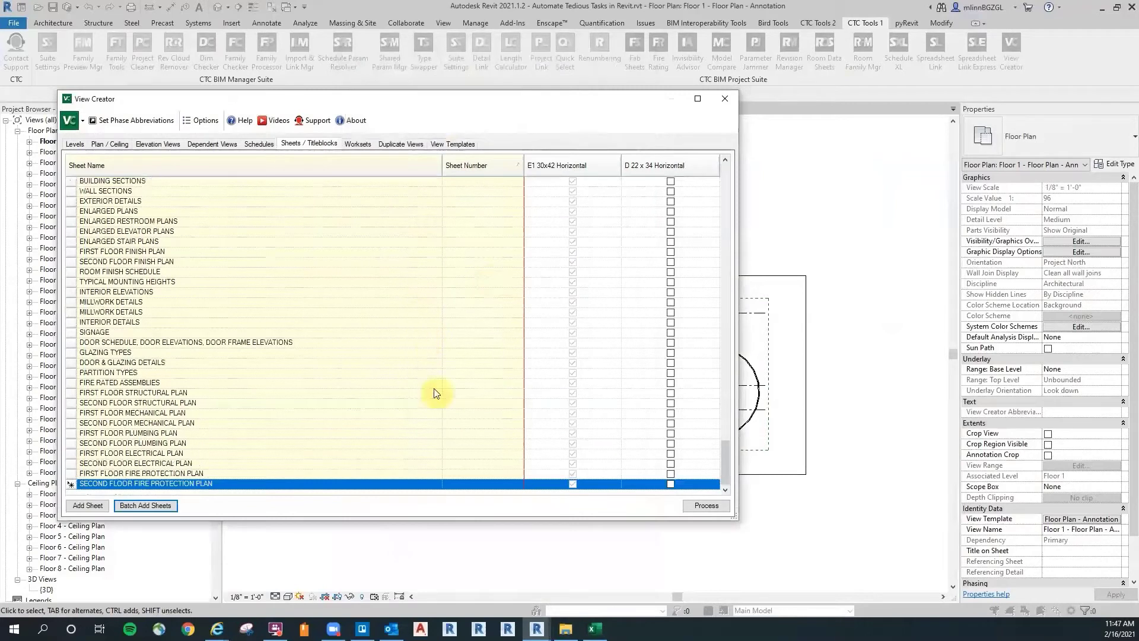
left_click(709, 506)
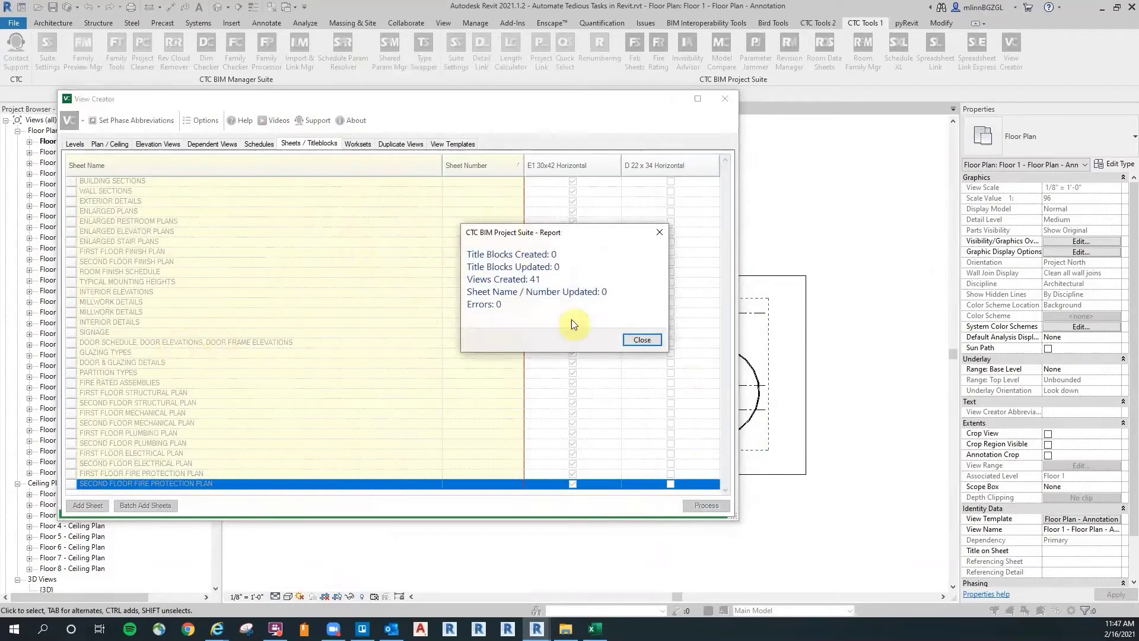
left_click(643, 340)
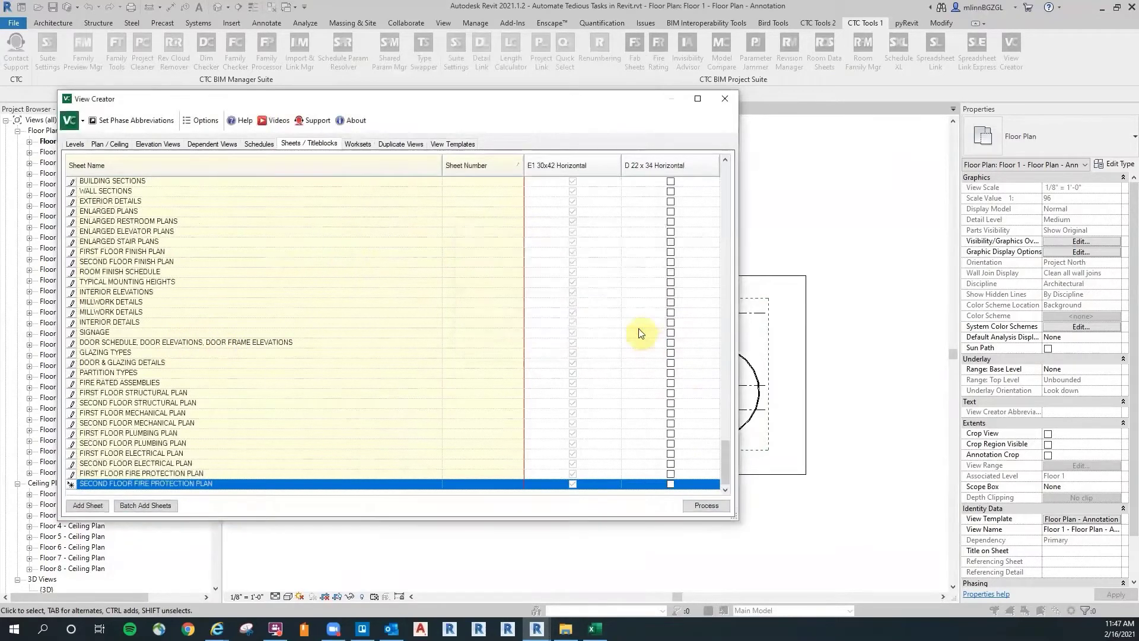
Step: Close View Creator and examine the newly added sheets in the Project Browser
left_click(724, 98)
left_click_drag(216, 191, 224, 543)
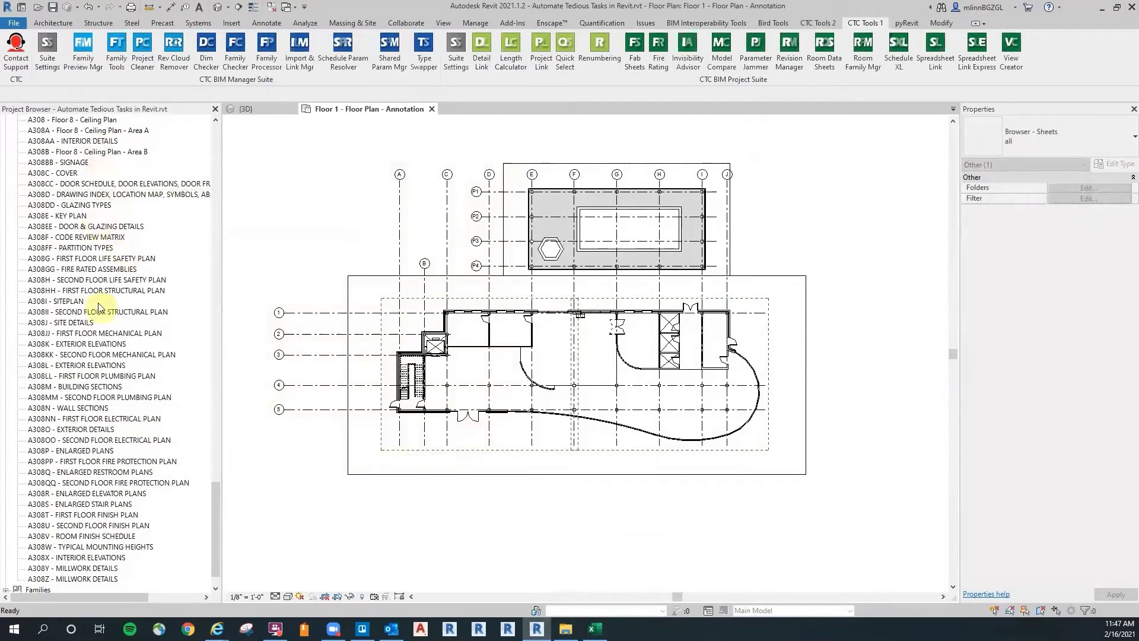
scroll(105, 339, "up", 4)
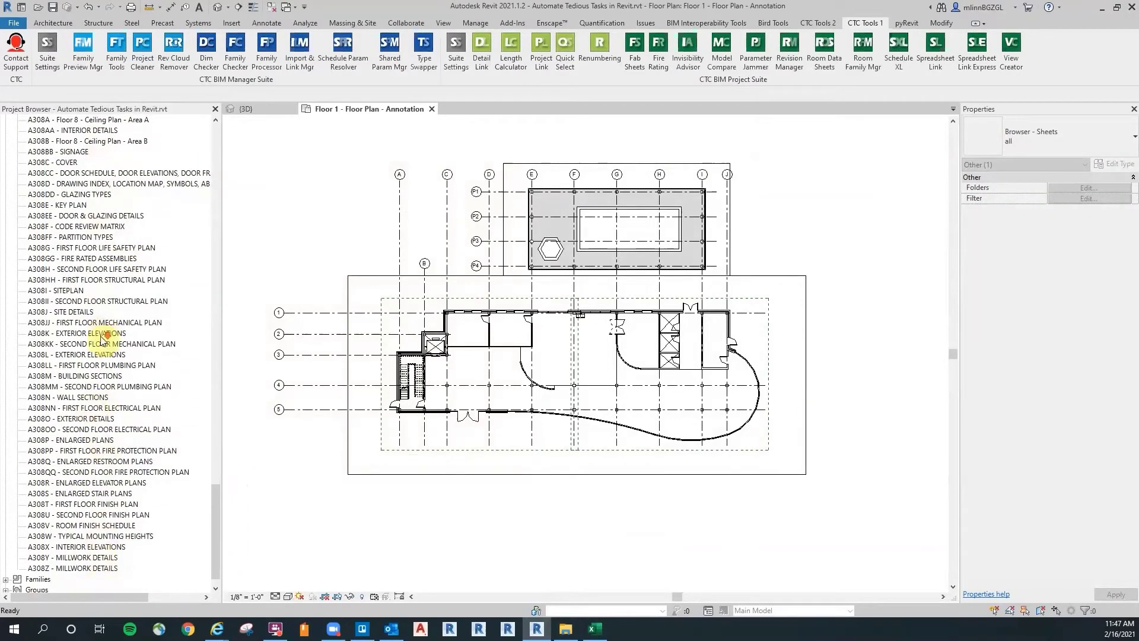
scroll(216, 432, "down", 2)
scroll(214, 514, "up", 3)
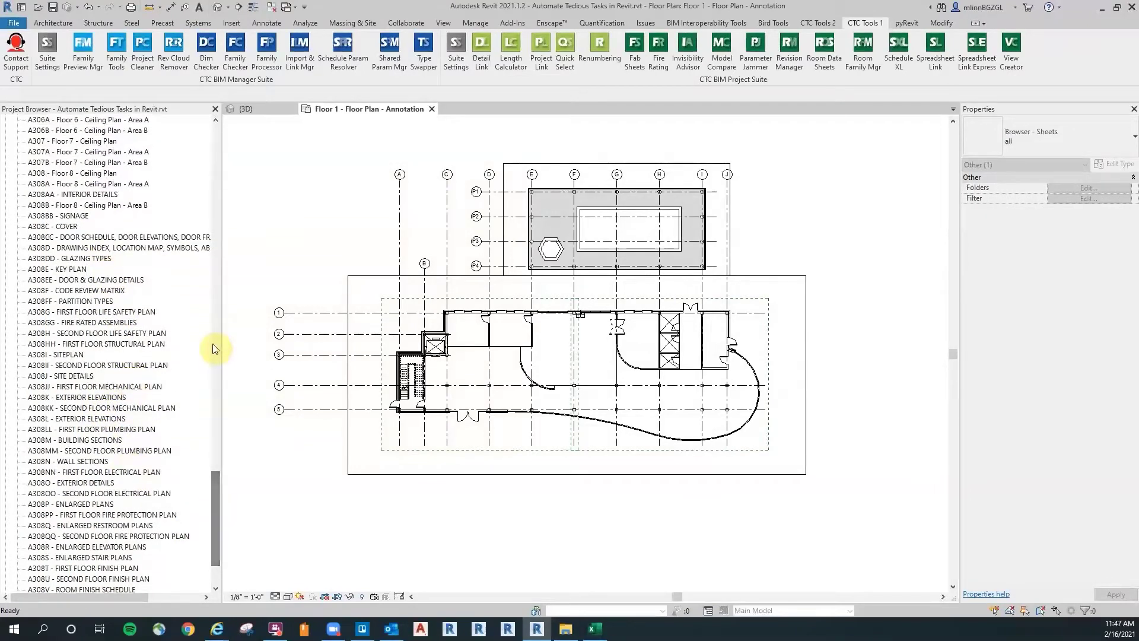
Step: Load the Sheets category into Spreadsheet Link with the Sheet Name and Sheet Number parameters
left_click(325, 176)
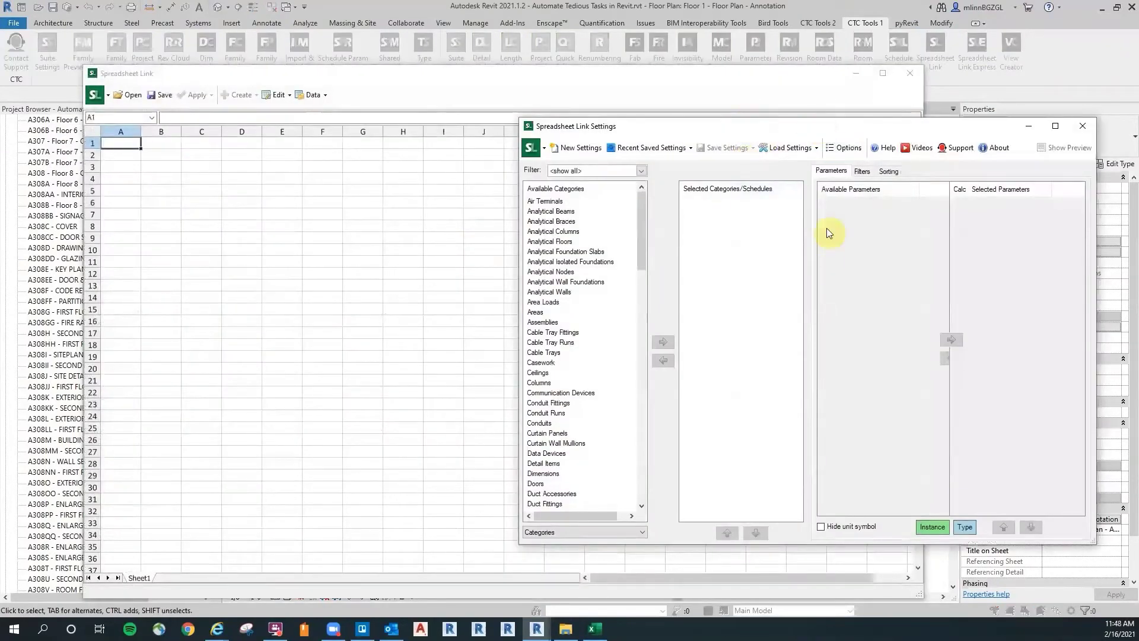
left_click_drag(643, 228, 638, 490)
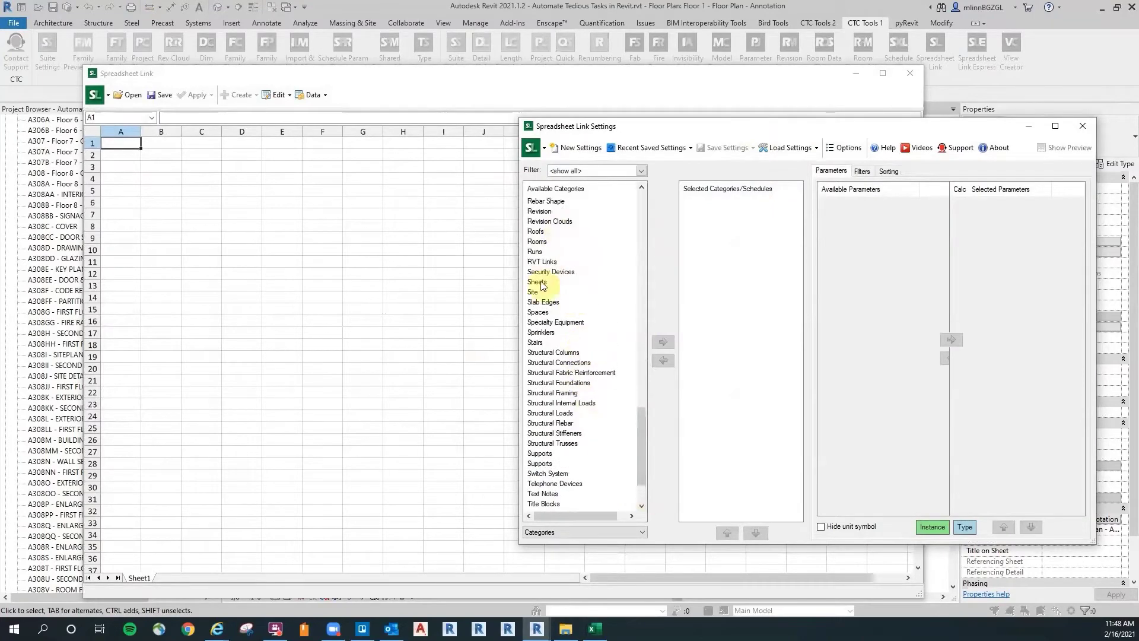
double_click(537, 281)
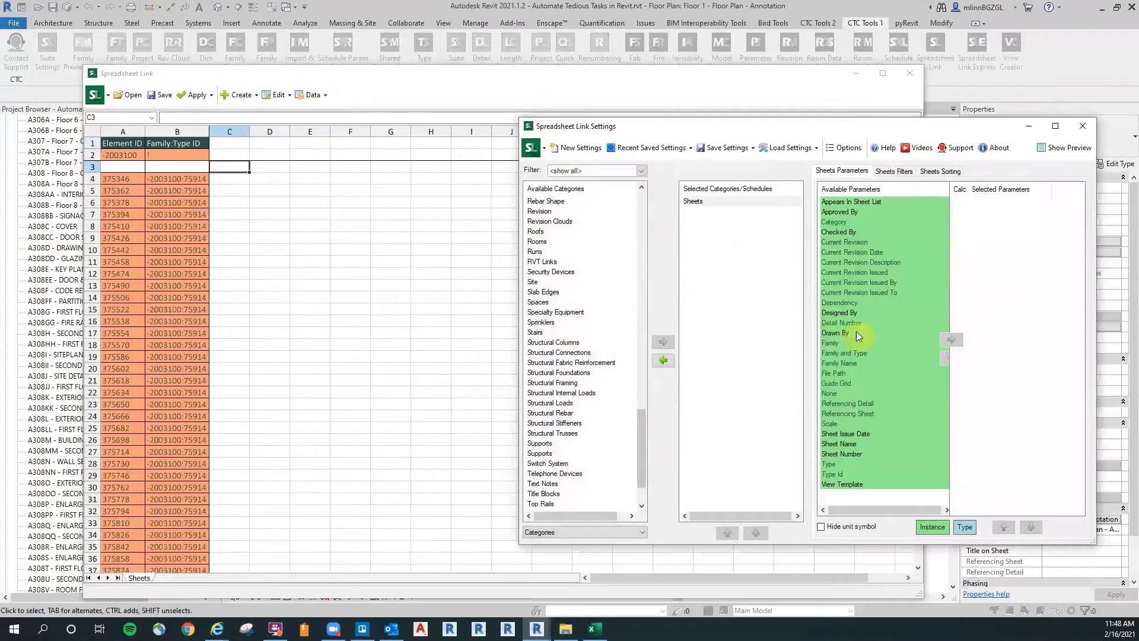
scroll(861, 406, "down", 1)
scroll(857, 429, "up", 1)
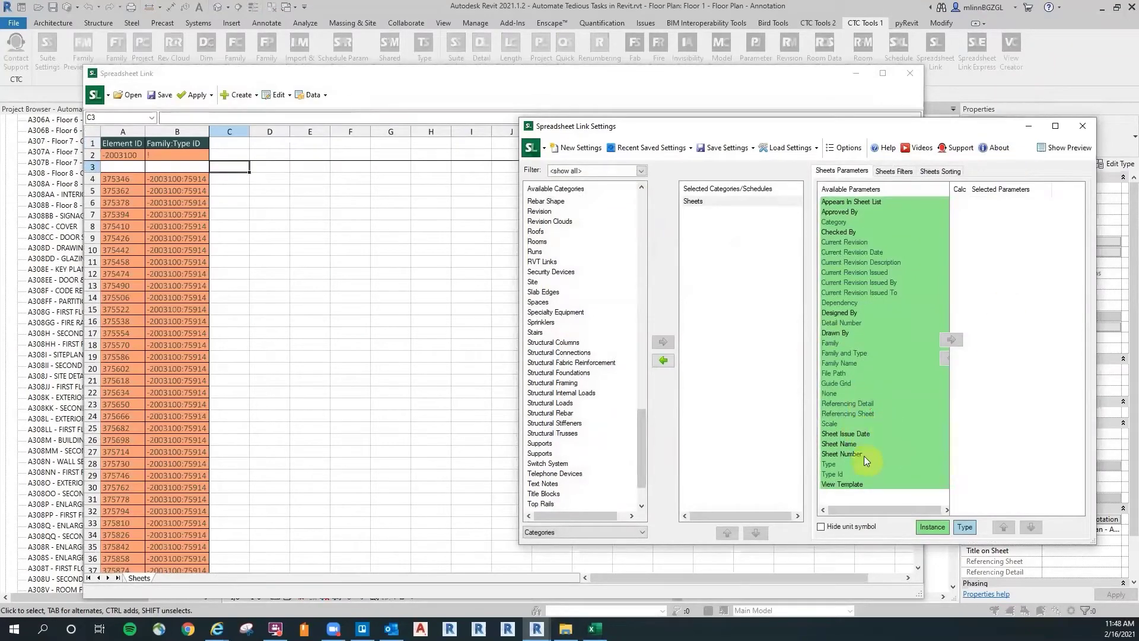
double_click(844, 445)
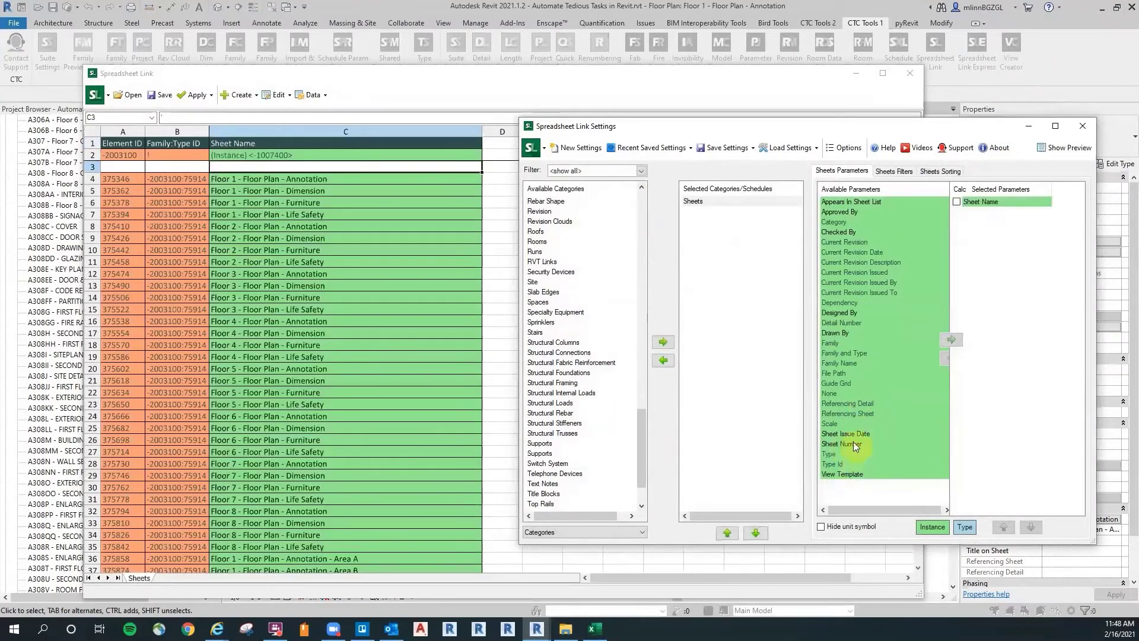
double_click(852, 444)
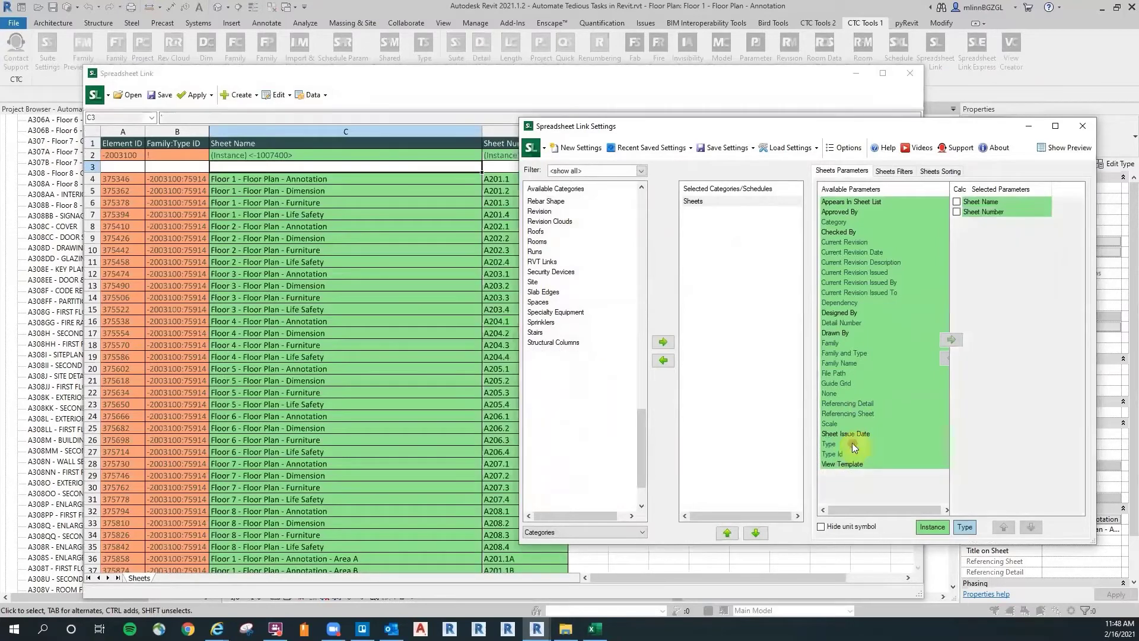
Step: Copy the sheet numbers COV through A102 from A1 to A8 on Sheet1 of the Standard Sheet List workbook in Excel
left_click(713, 80)
left_click_drag(920, 163, 937, 483)
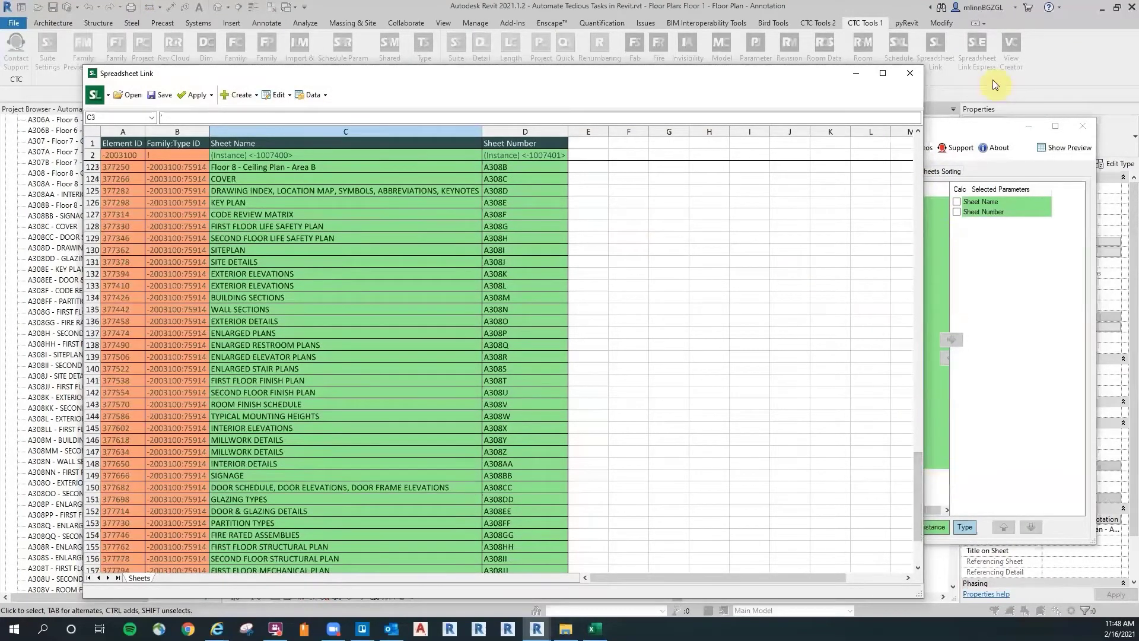
left_click_drag(1138, 37, 863, 19)
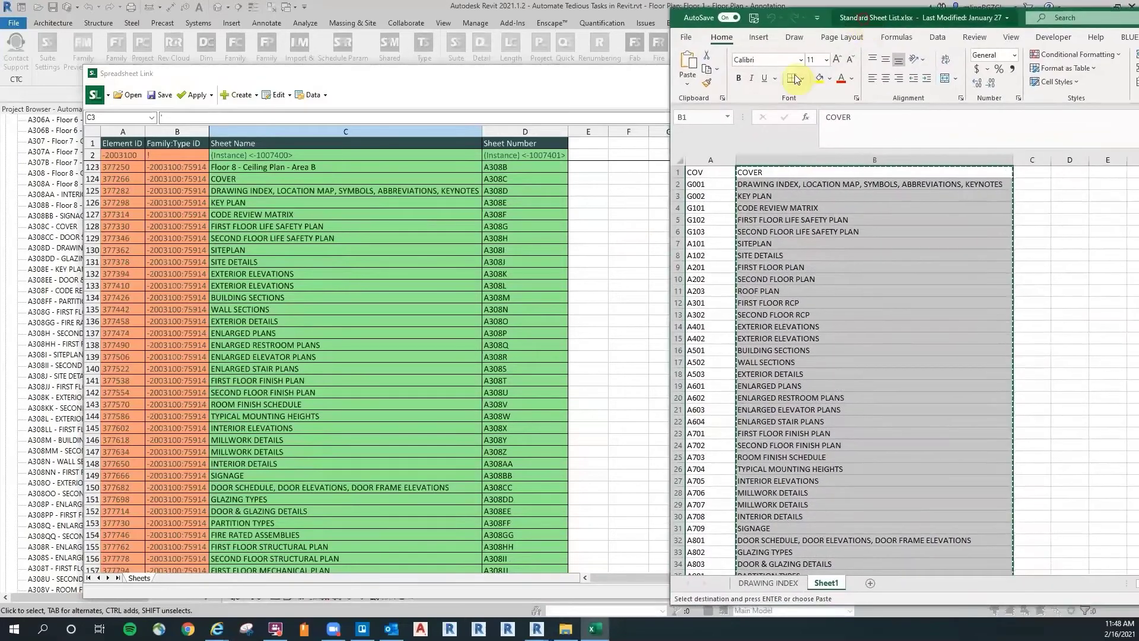
left_click(750, 232)
left_click_drag(706, 173, 710, 256)
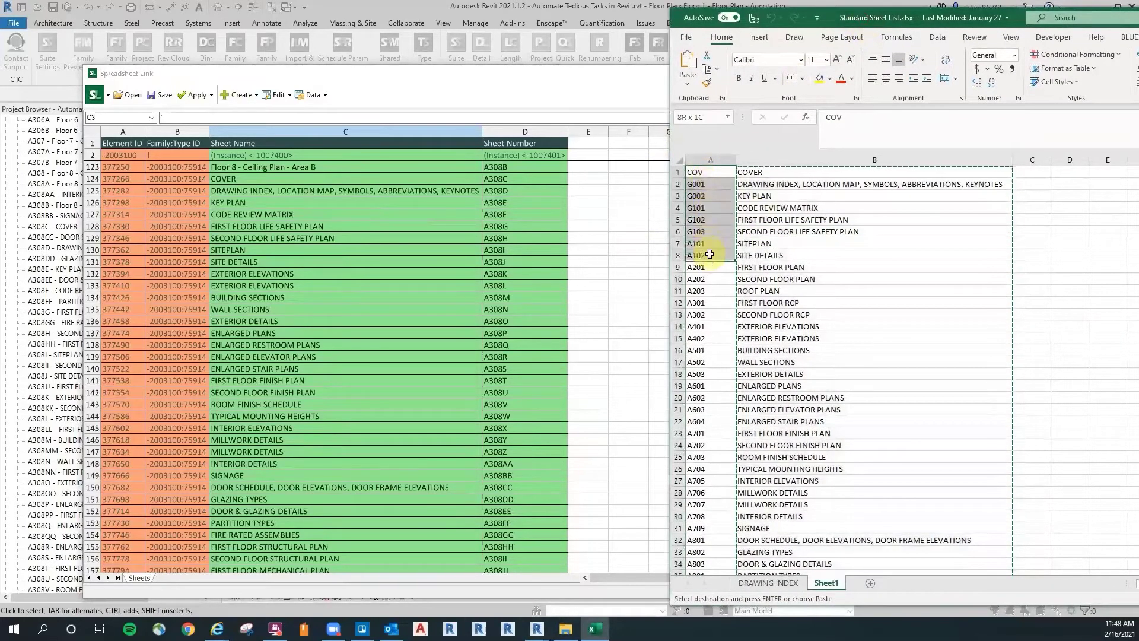
right_click(709, 173)
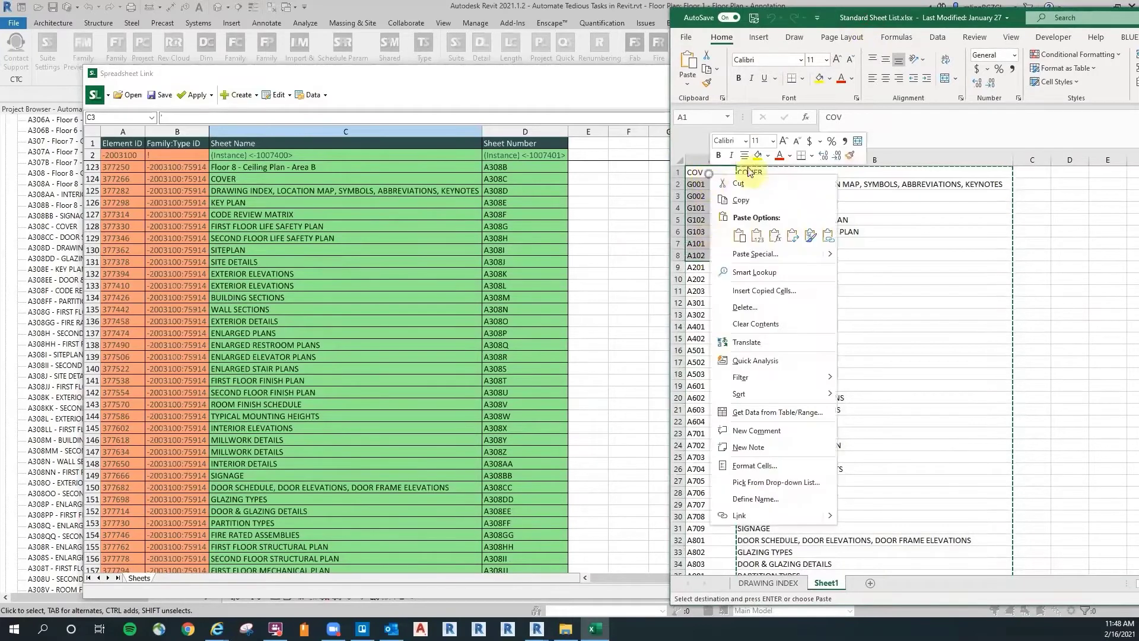
left_click(753, 201)
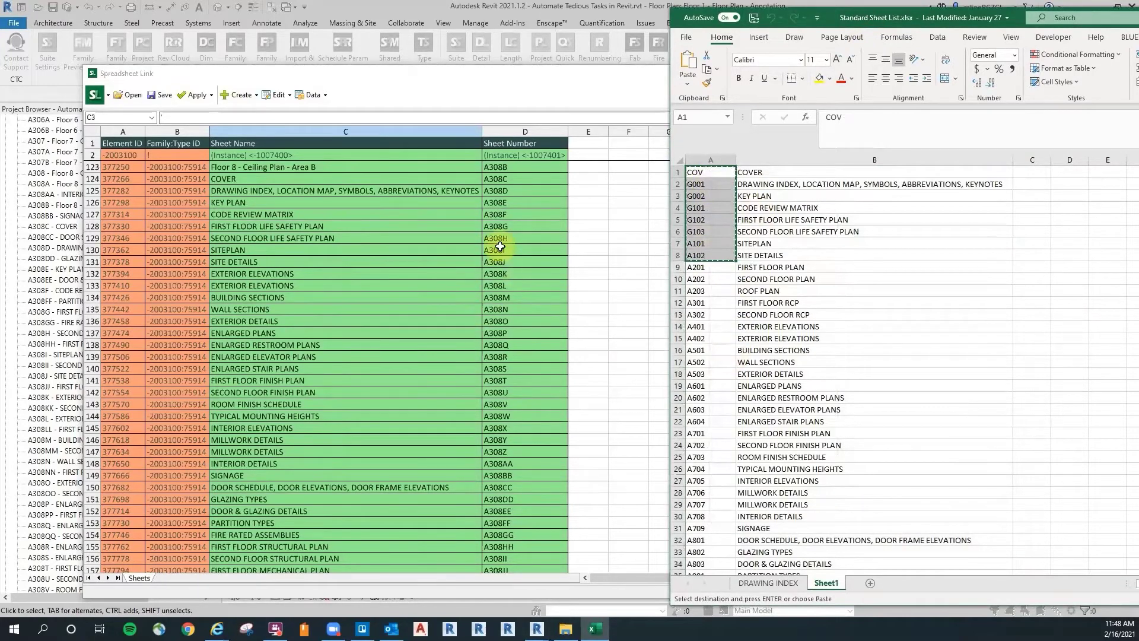
Step: Paste the copied numbers into Spreadsheet Link's Sheet Number column, starting at the COVER row, cell D124
left_click(517, 181)
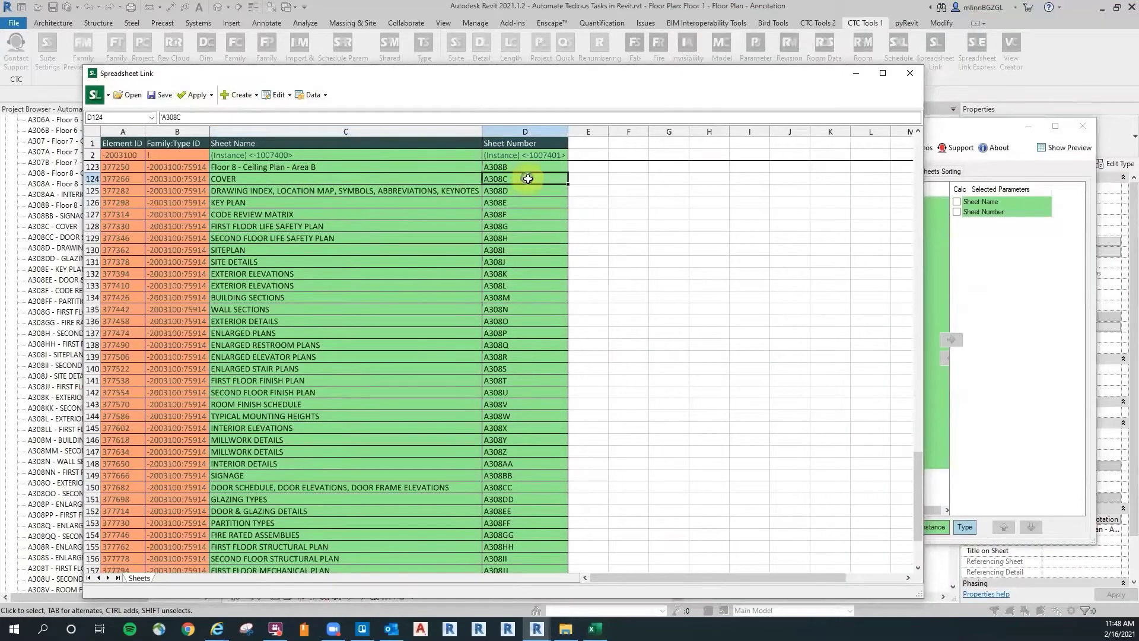
right_click(527, 180)
left_click(565, 212)
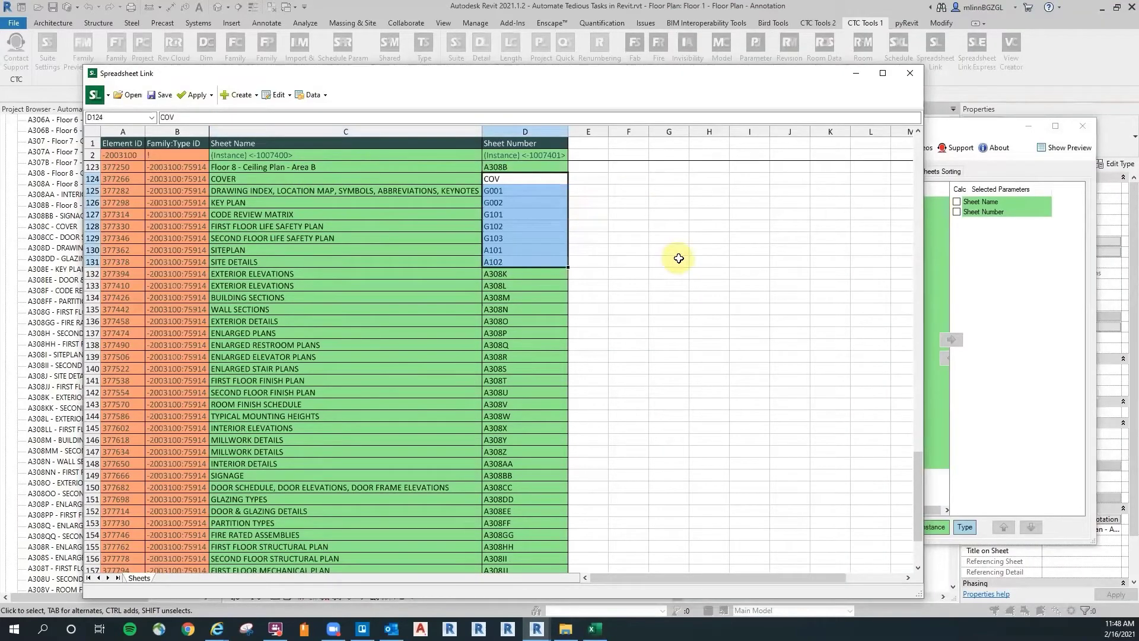
left_click(1001, 302)
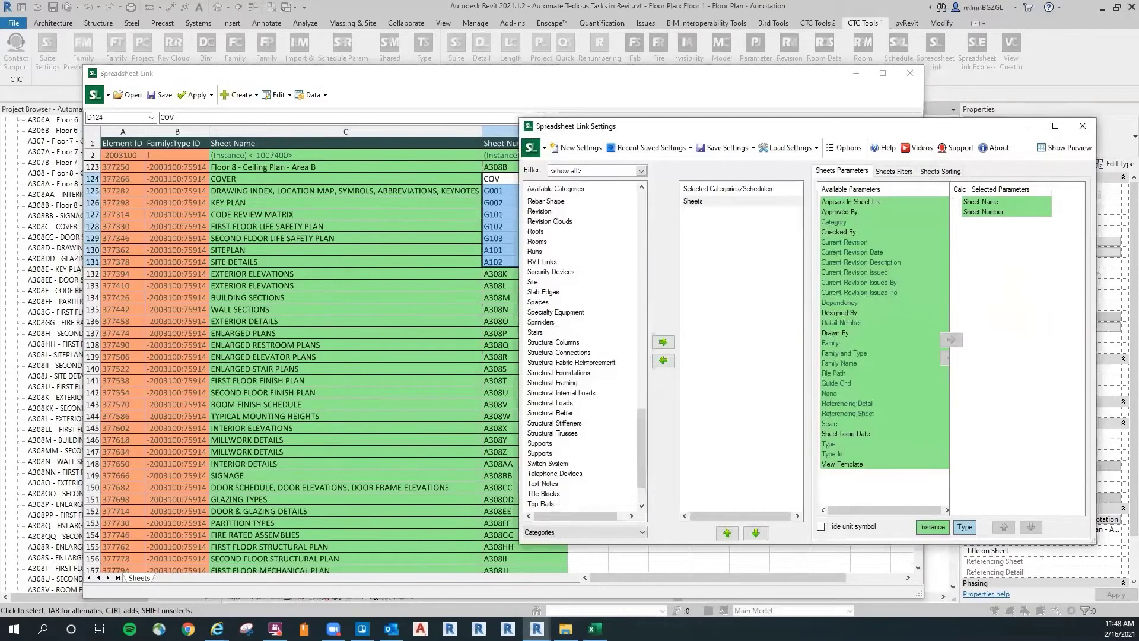
Step: Copy the remaining sheet numbers in column A of the Standard Sheet List workbook, from A401 in row 14 to the end of the list
left_click(595, 628)
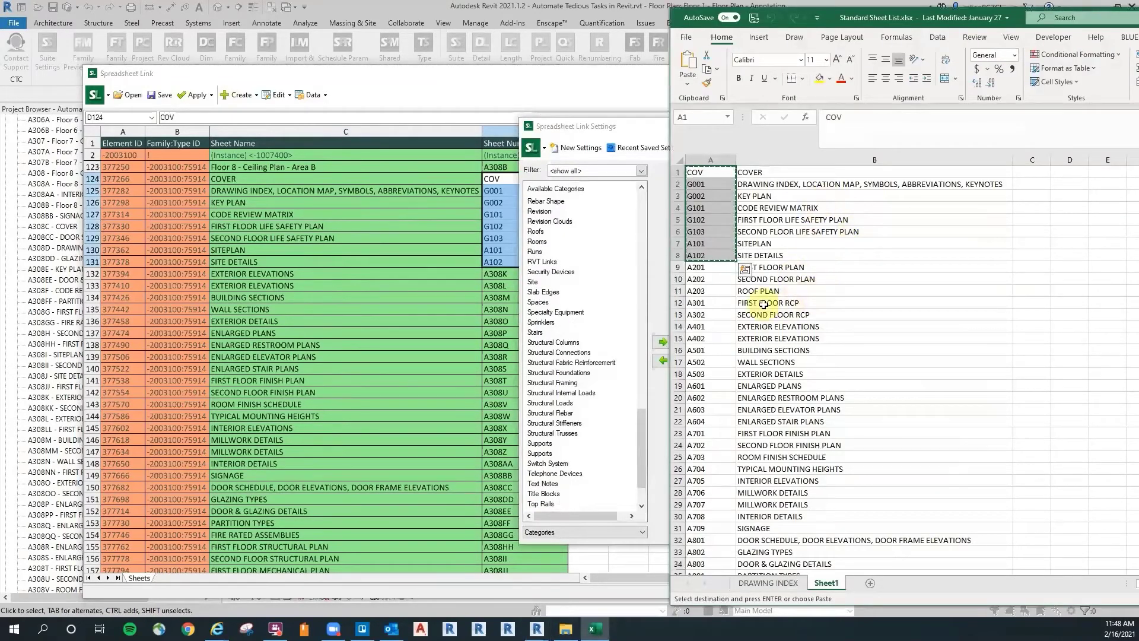
left_click(712, 326)
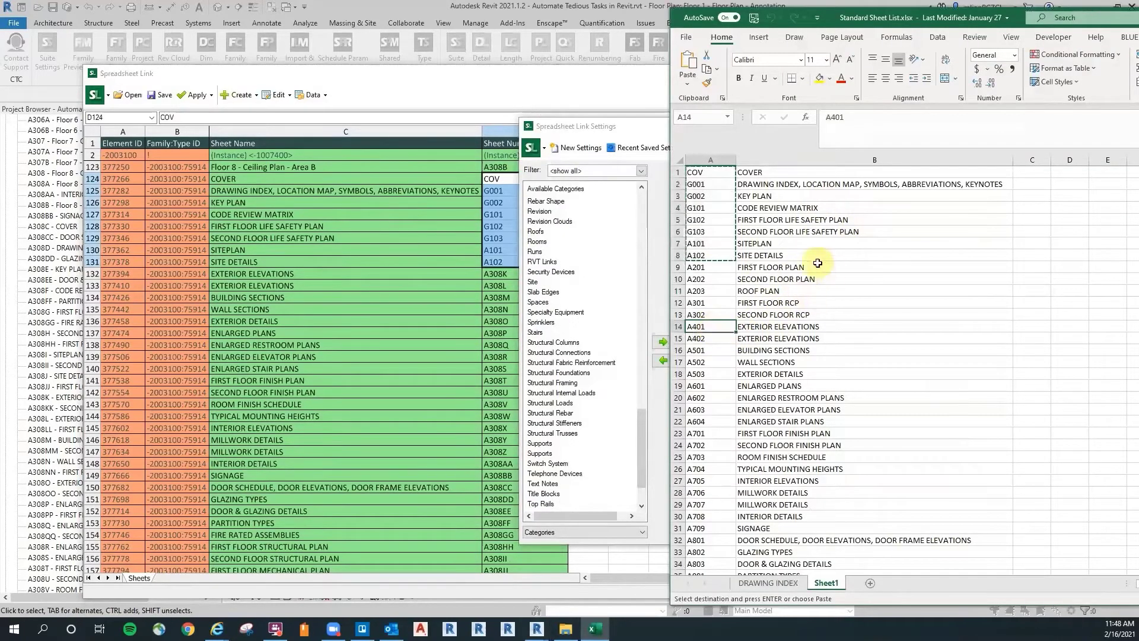
scroll(835, 263, "down", 4)
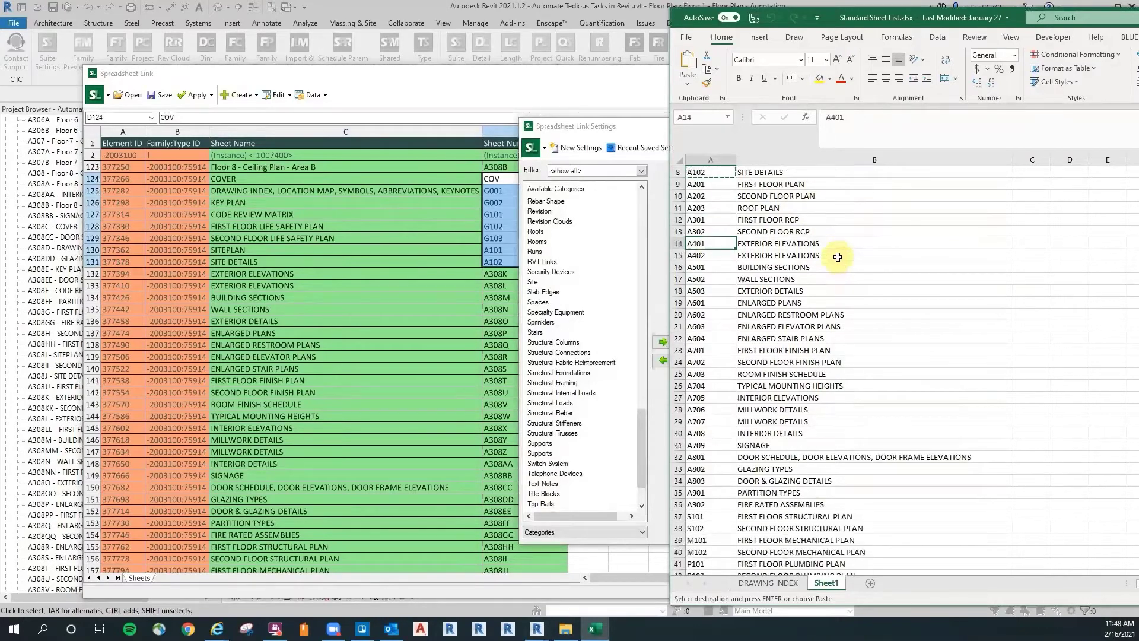
left_click_drag(701, 171, 707, 548)
scroll(810, 295, "up", 2)
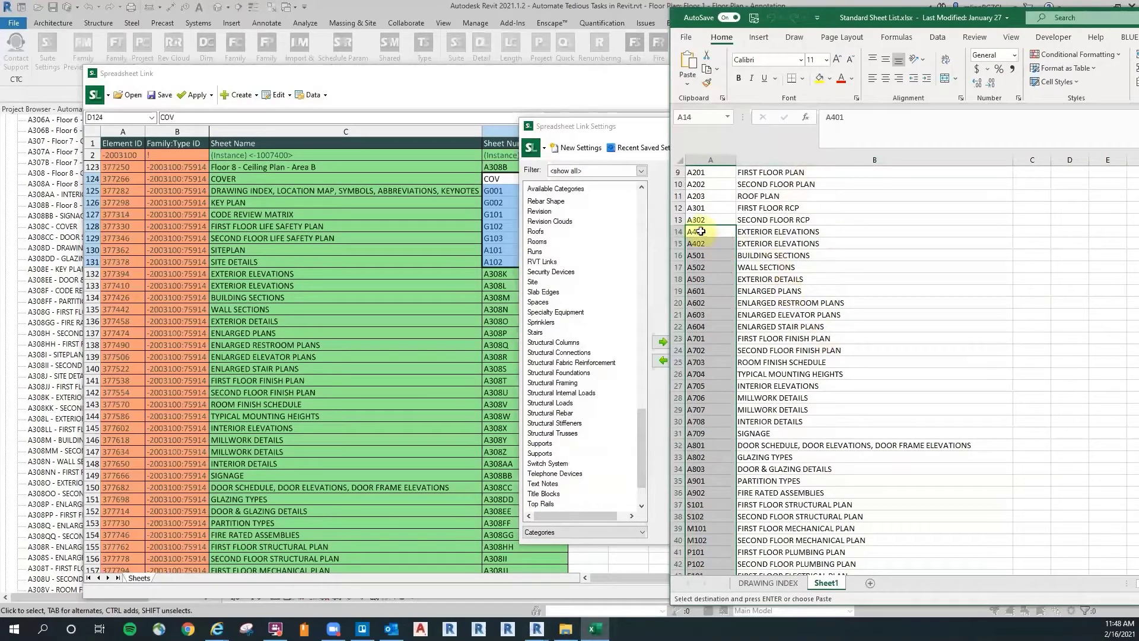
right_click(701, 231)
left_click(741, 257)
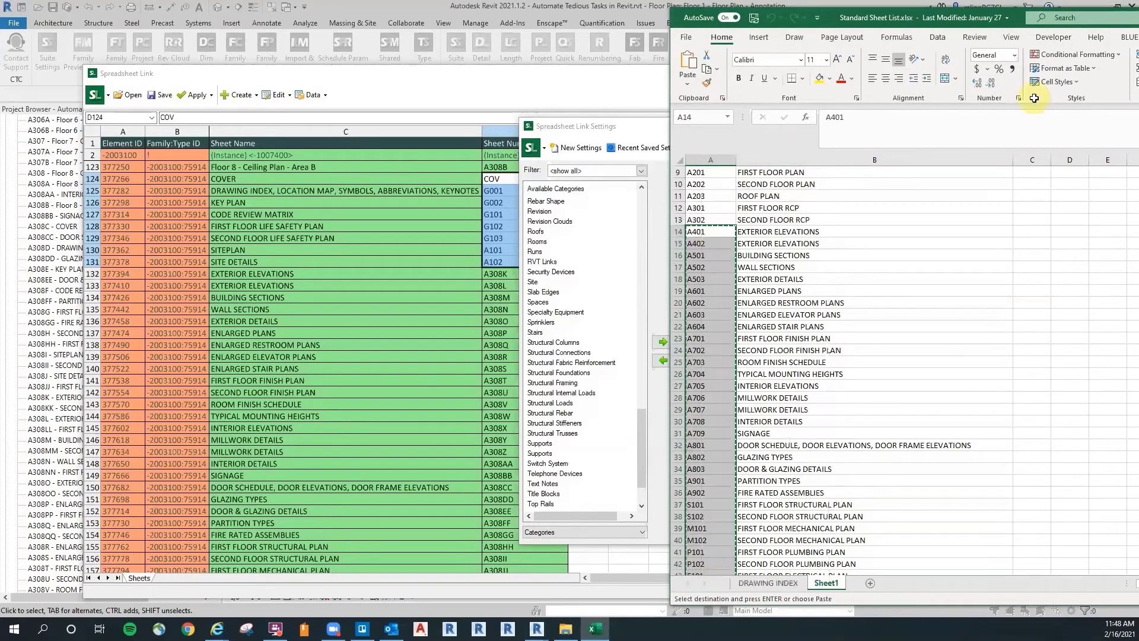
Step: Paste the copied numbers into Spreadsheet Link's Sheet Number column from D132, the first EXTERIOR ELEVATIONS row, and check them against the sheet names
left_click(566, 92)
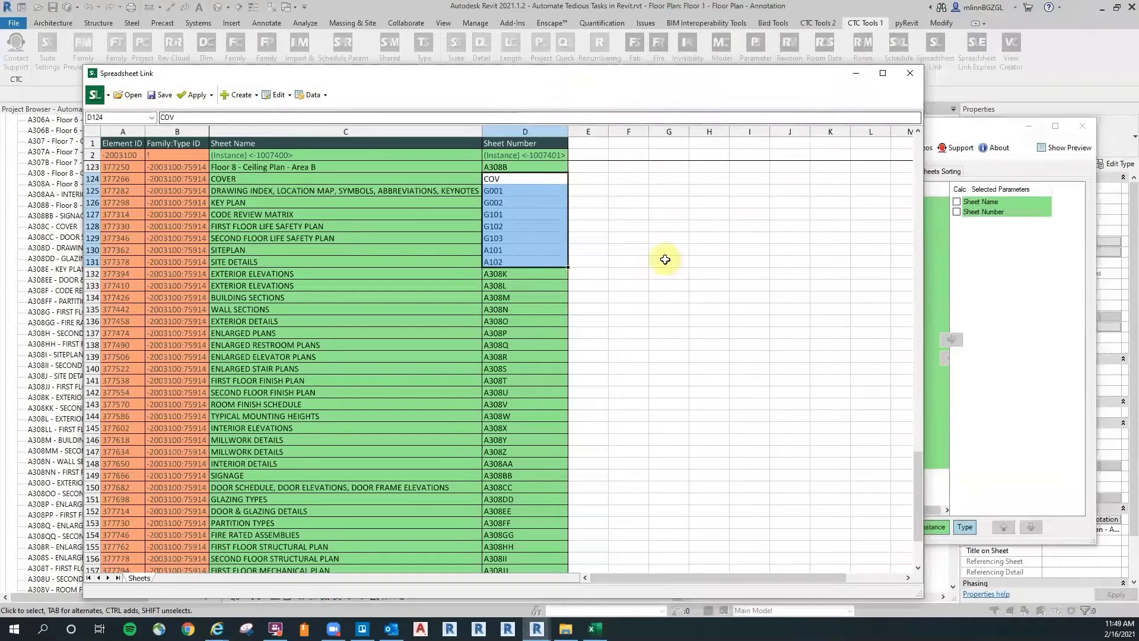
left_click(509, 272)
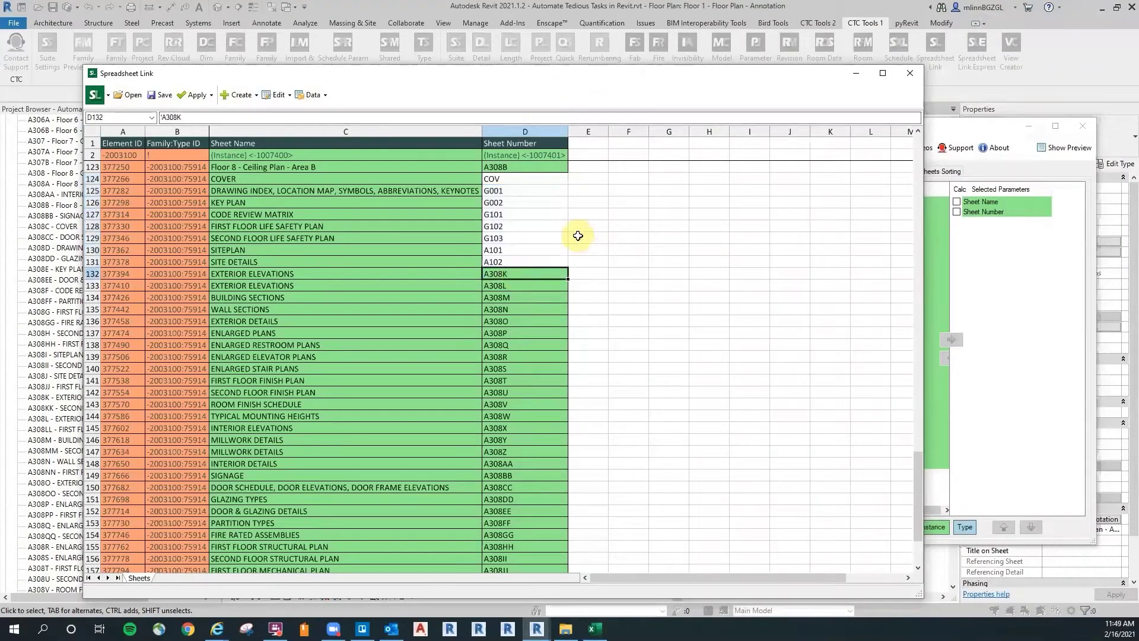
scroll(617, 259, "down", 3)
scroll(554, 219, "up", 2)
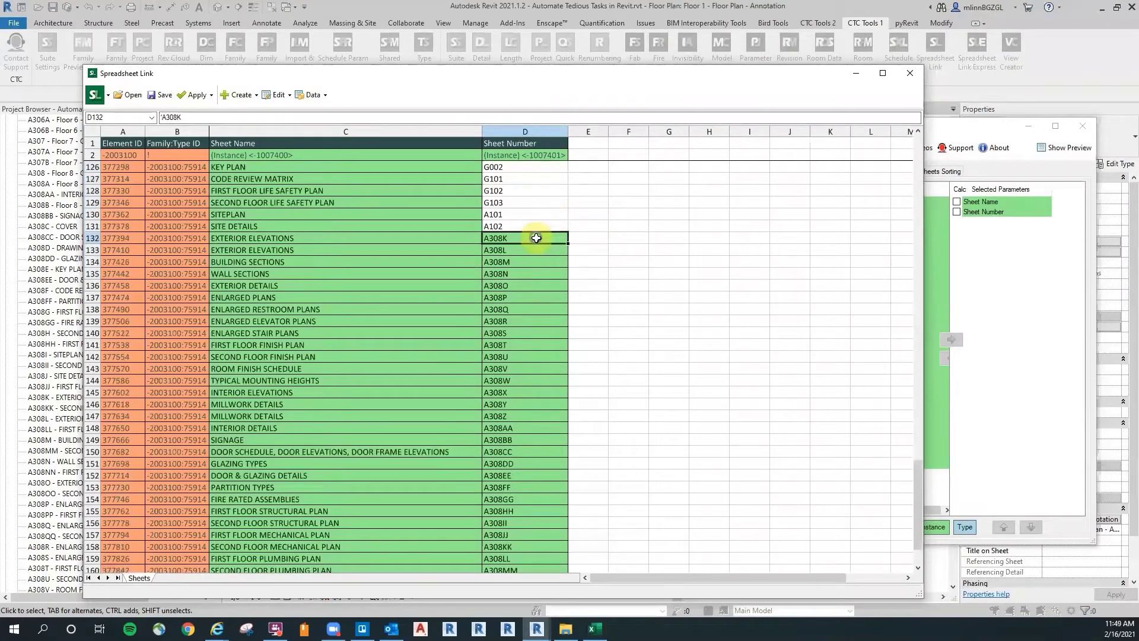
right_click(537, 238)
left_click(575, 270)
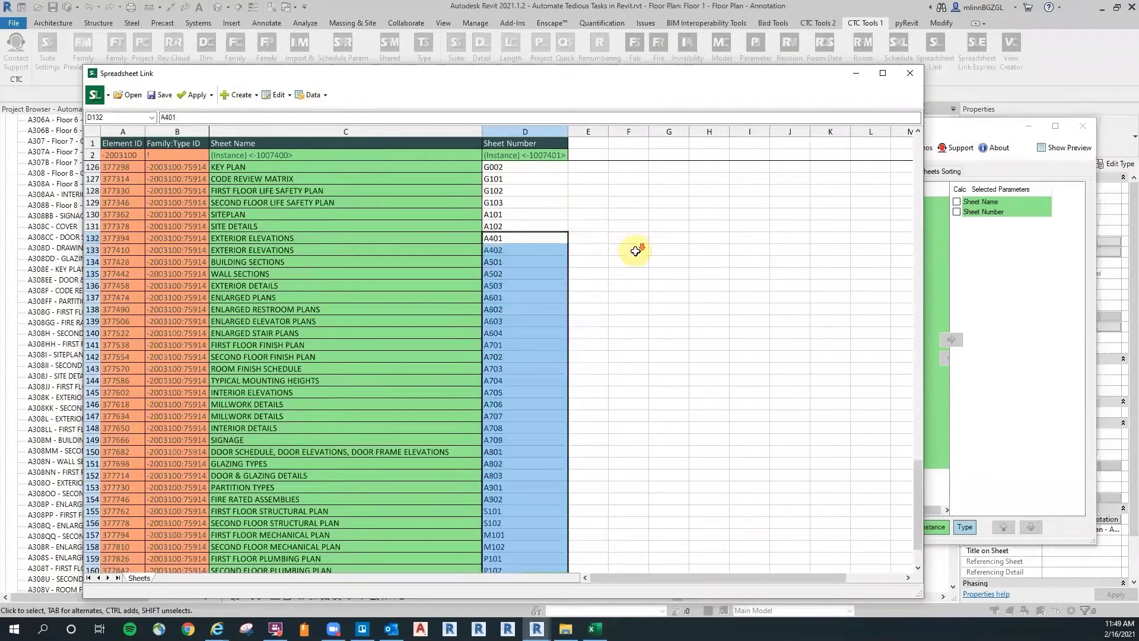
scroll(661, 394, "down", 3)
left_click(661, 392)
scroll(666, 254, "up", 5)
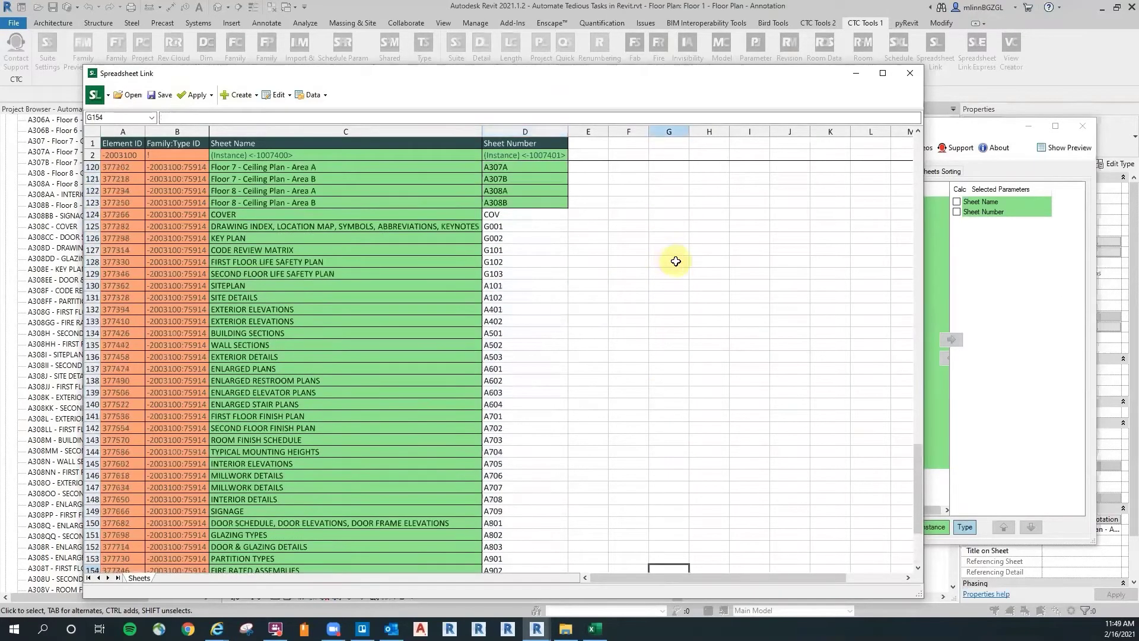
scroll(676, 261, "up", 2)
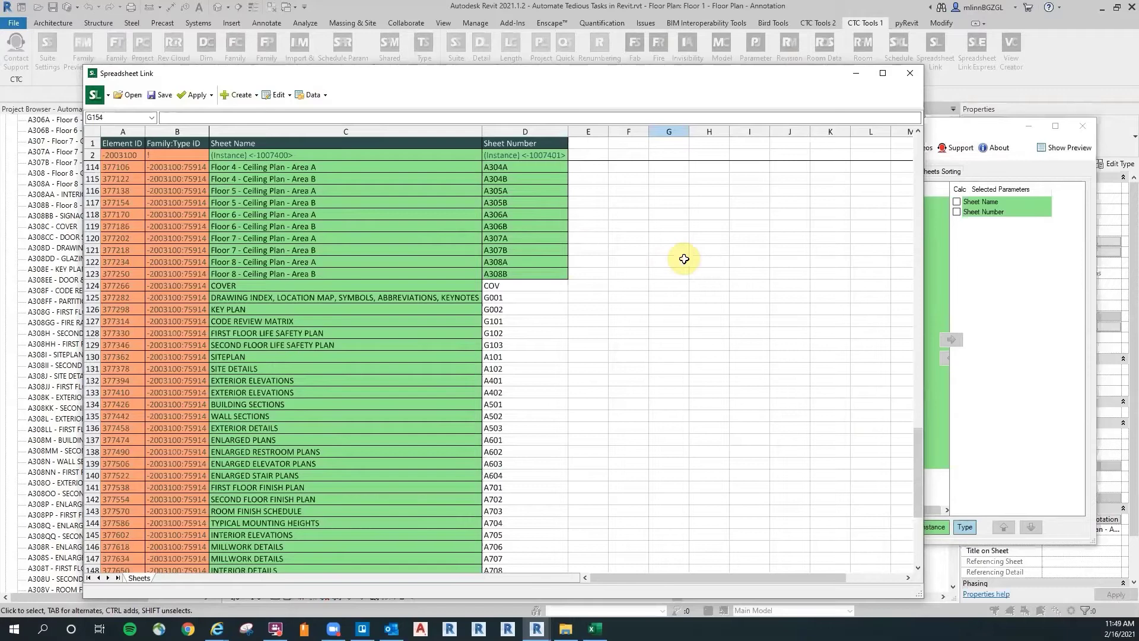
left_click(684, 260)
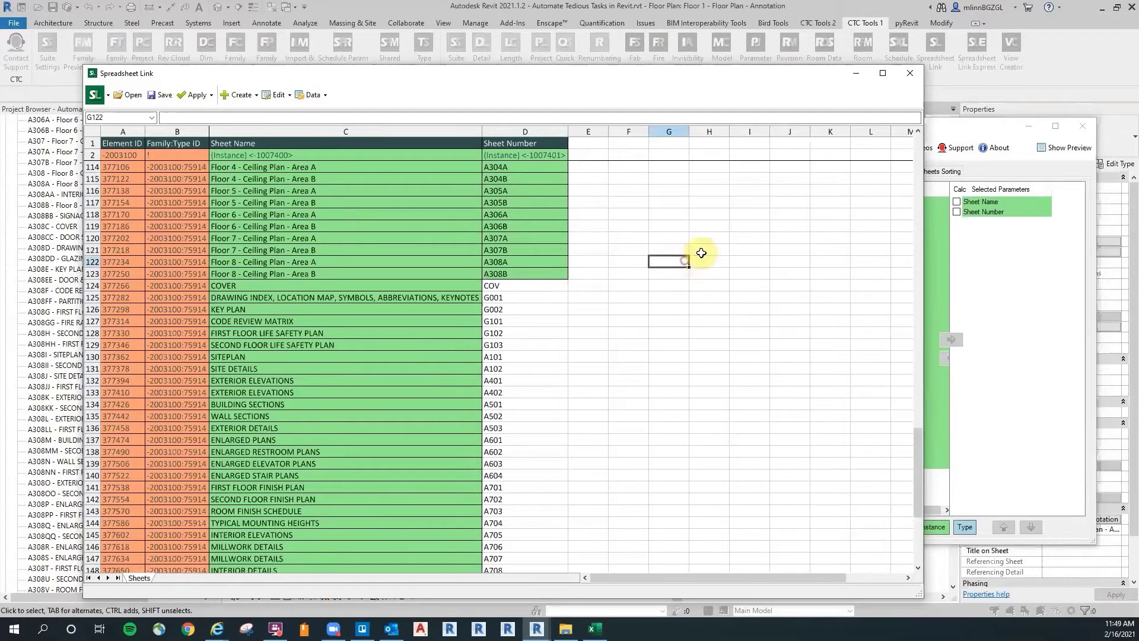
Step: Apply the Sheets worksheet with the new sheet numbers to the Revit project and dismiss the import result
left_click(1012, 254)
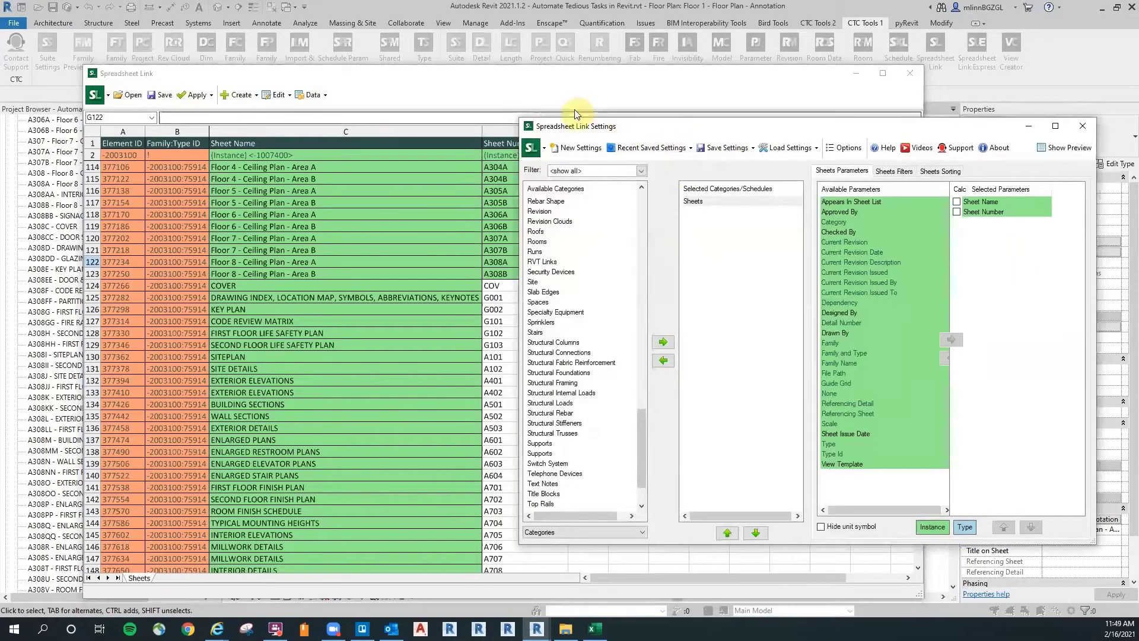
left_click(362, 96)
left_click(197, 95)
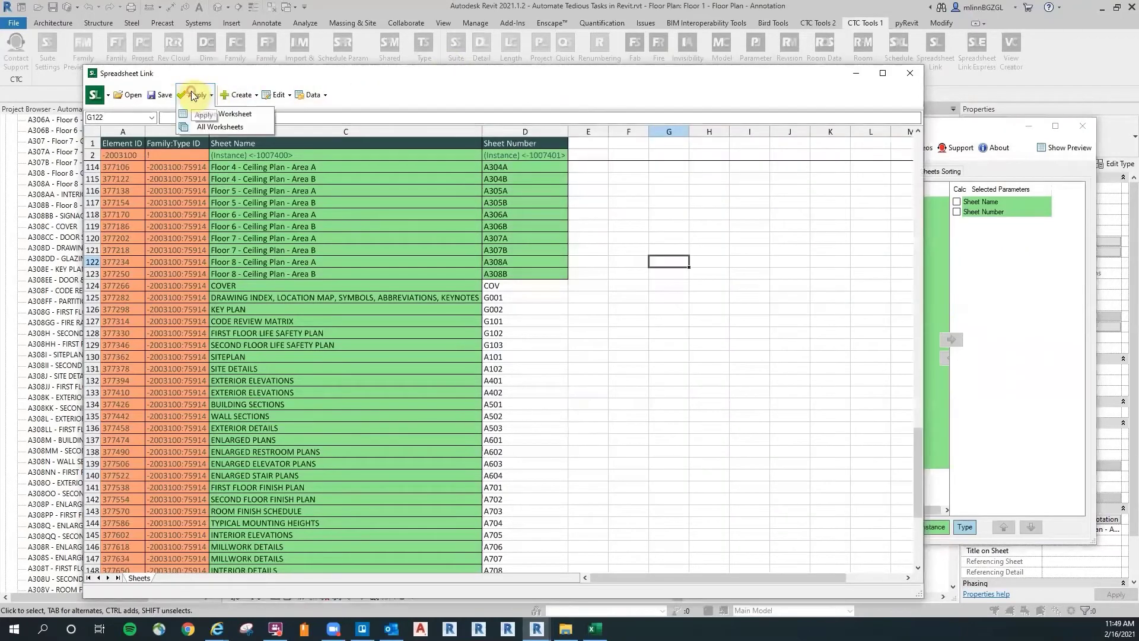
left_click(223, 115)
left_click(558, 321)
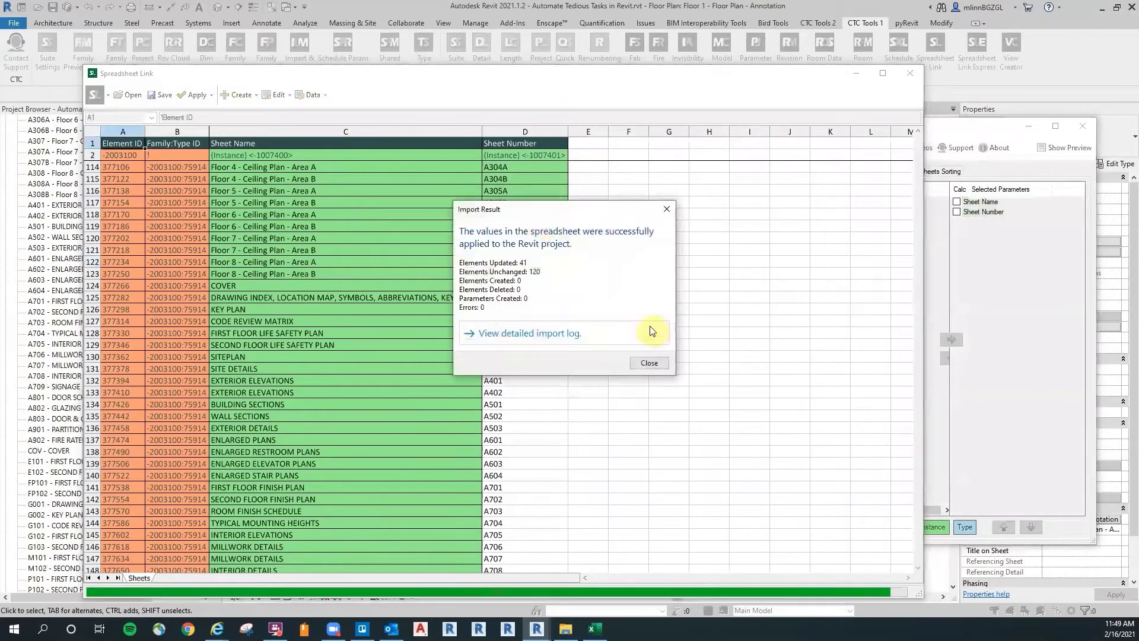
left_click(658, 364)
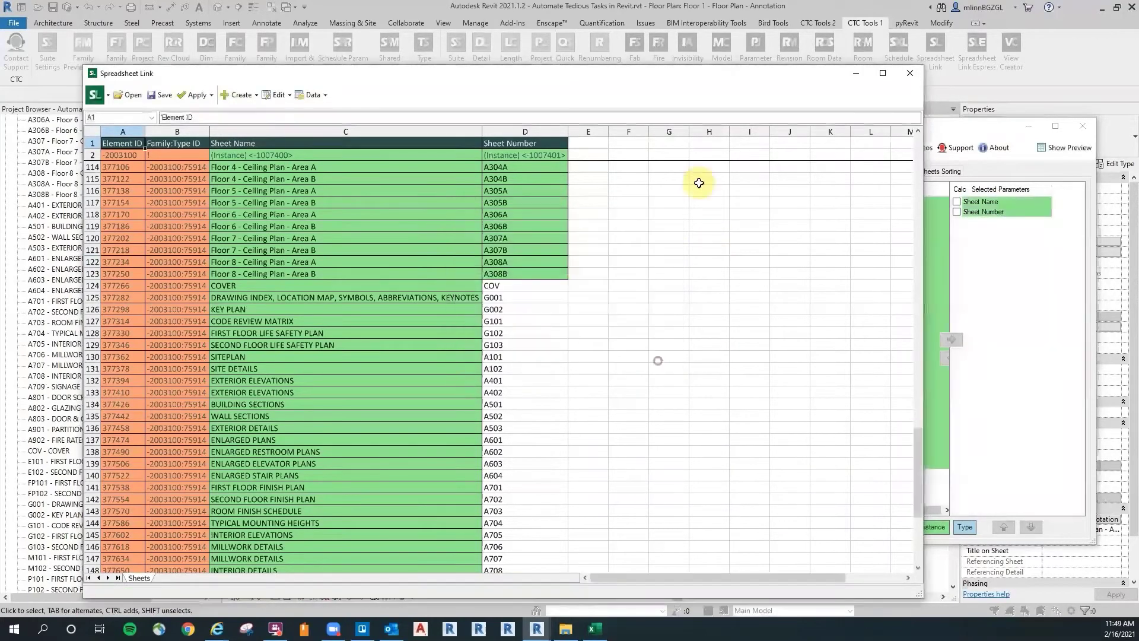
Step: Close the Spreadsheet Link spreadsheet and its settings window without saving the settings
left_click(909, 75)
left_click(1084, 126)
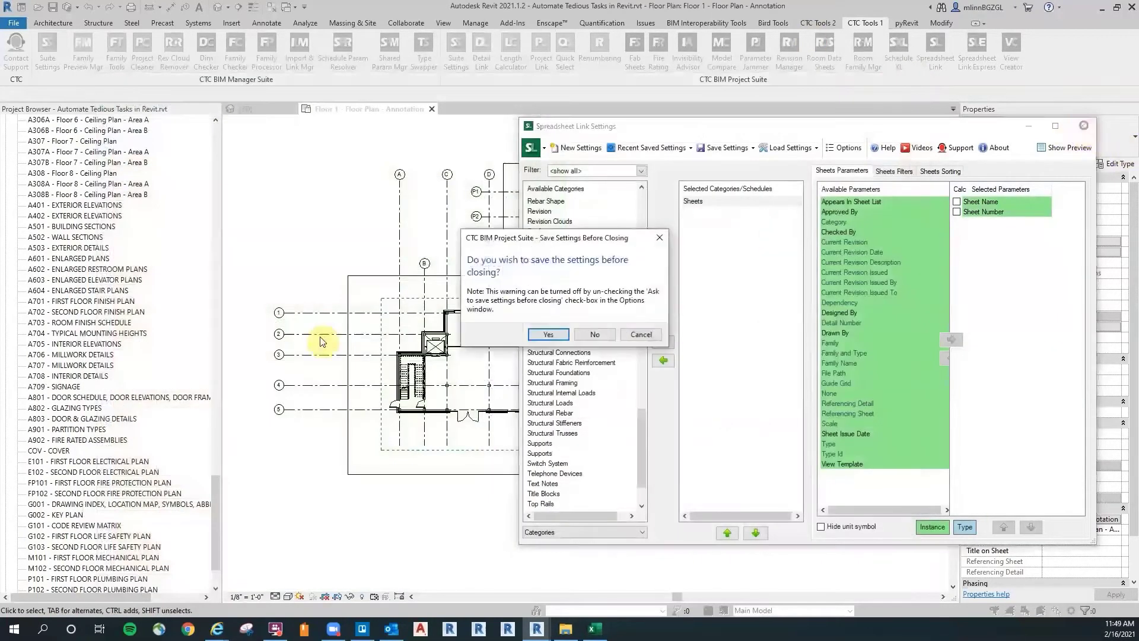
left_click(594, 335)
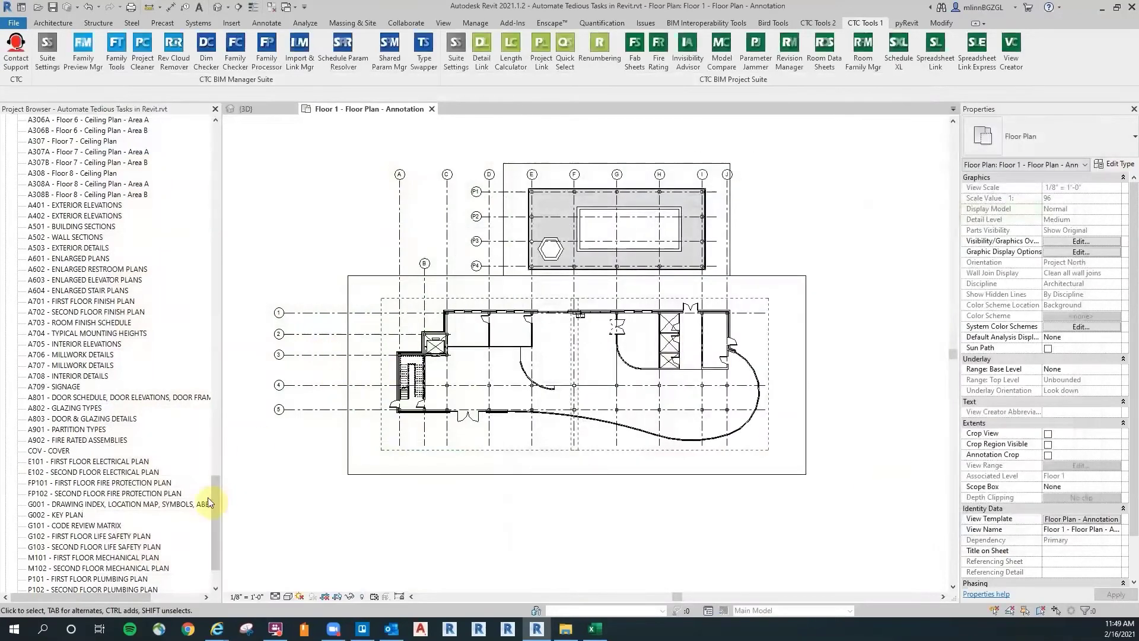
Step: Check the renumbered sheets in the Project Browser, from the ceiling plans down to the end of the sheet list
scroll(214, 504, "down", 2)
left_click_drag(213, 520, 219, 307)
left_click_drag(227, 369, 235, 491)
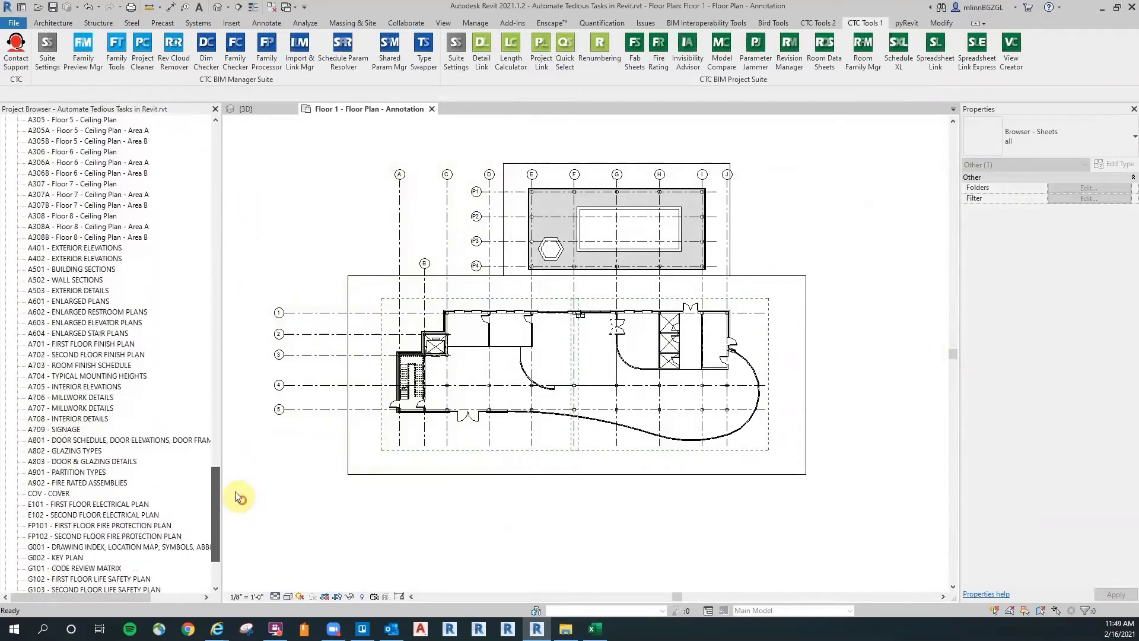
scroll(71, 463, "down", 4)
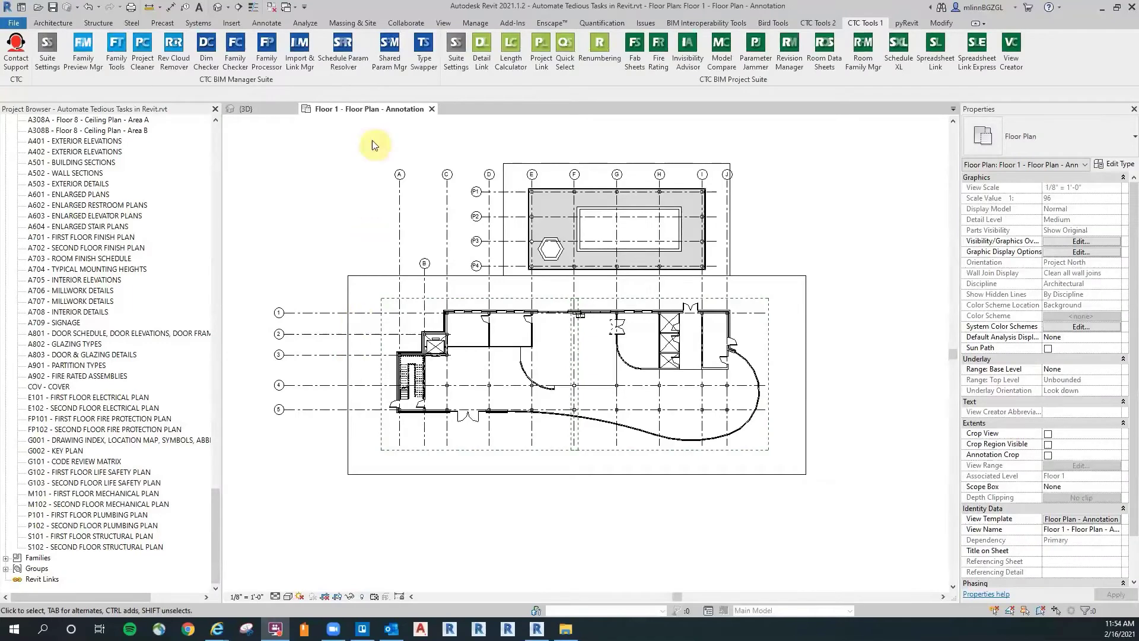
scroll(315, 201, "down", 2)
left_click_drag(219, 522, 234, 603)
left_click(383, 161)
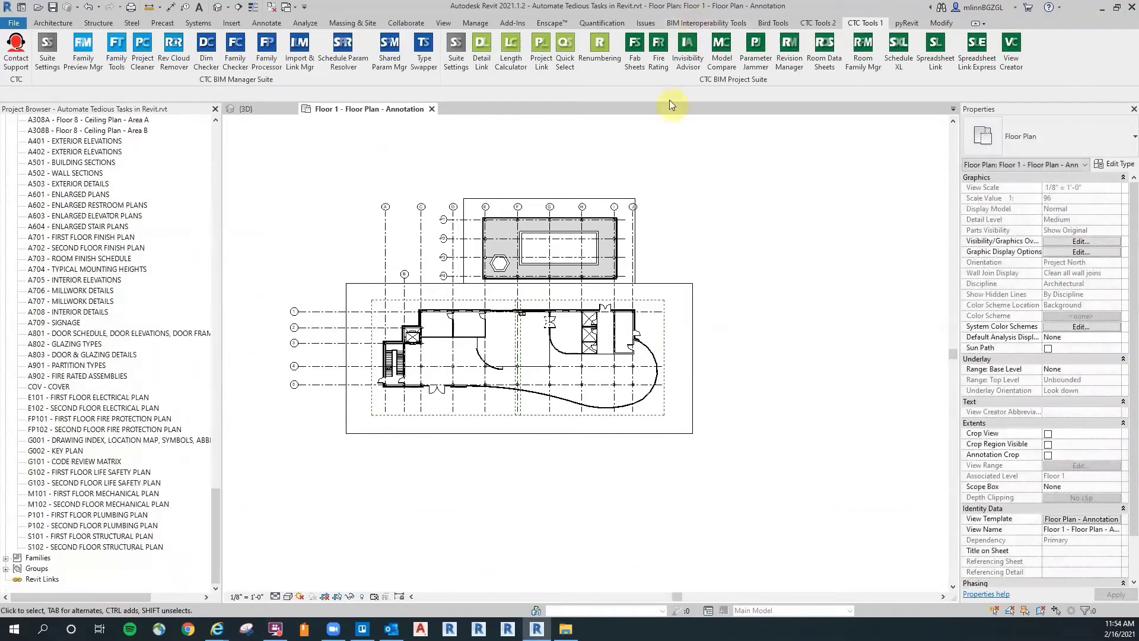
Step: Create a sheet list schedule with the fields Sheet Number and Sheet Name
left_click(443, 23)
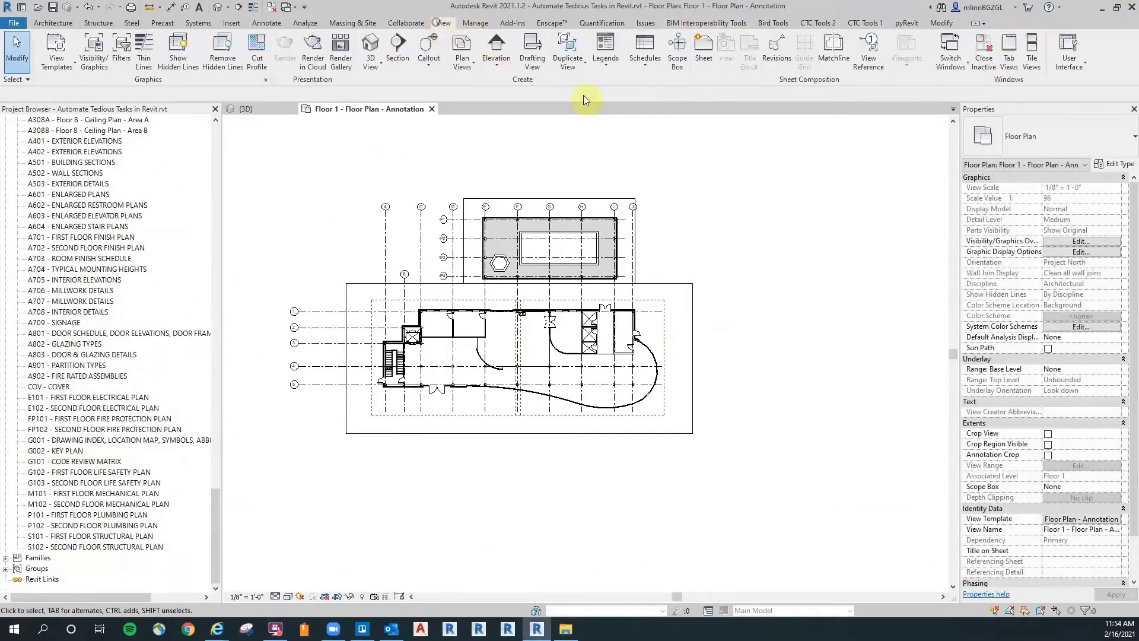
left_click(645, 58)
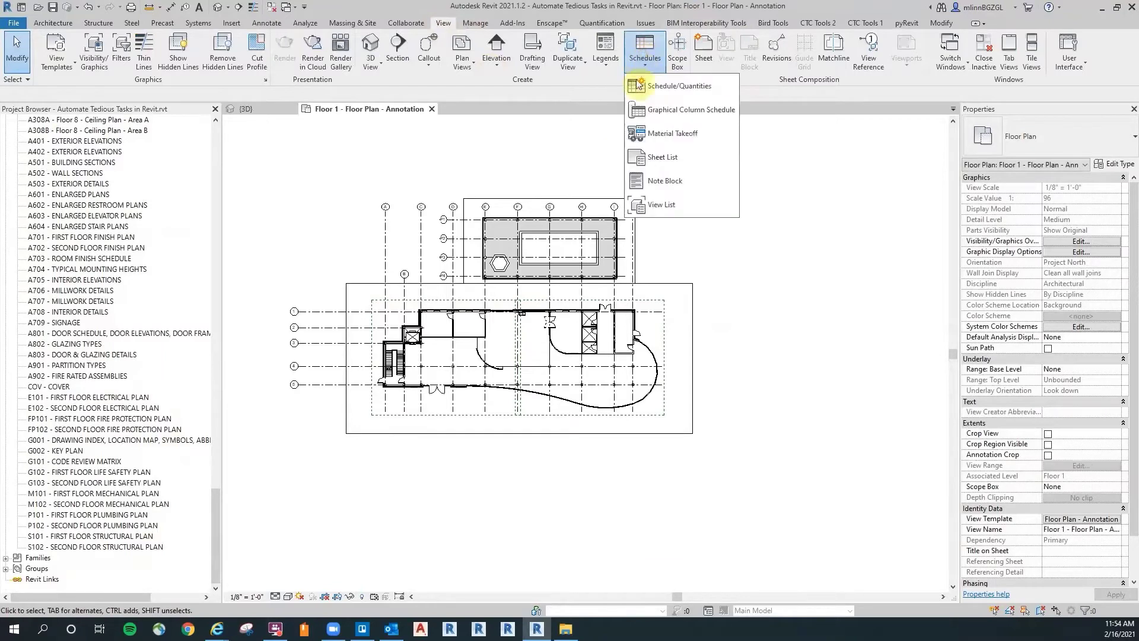
left_click(673, 158)
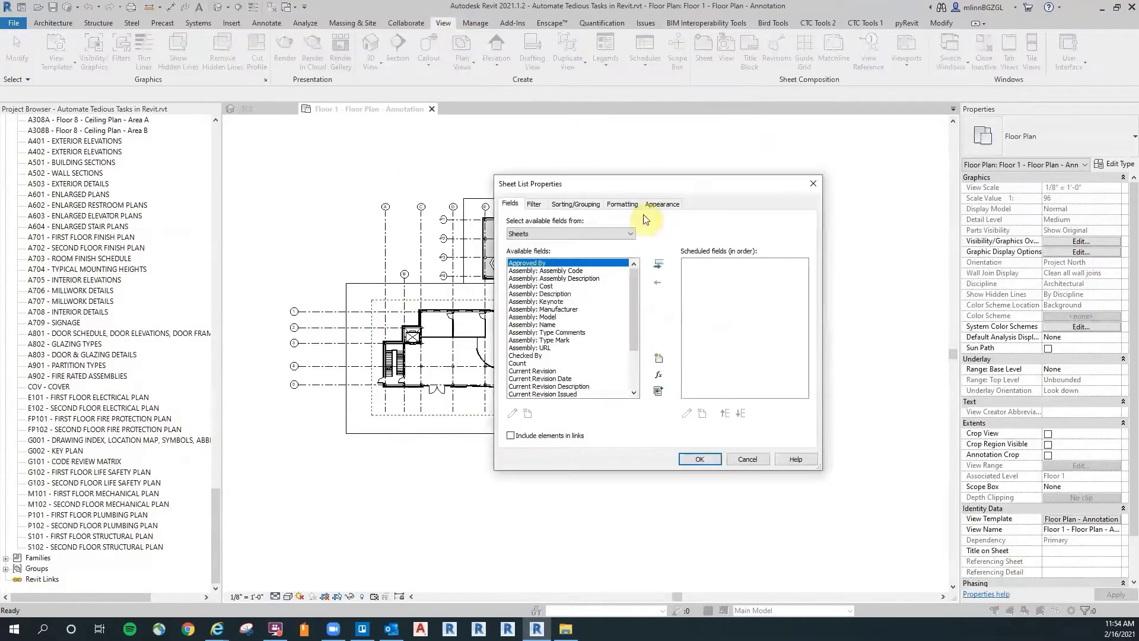
left_click_drag(635, 288, 633, 356)
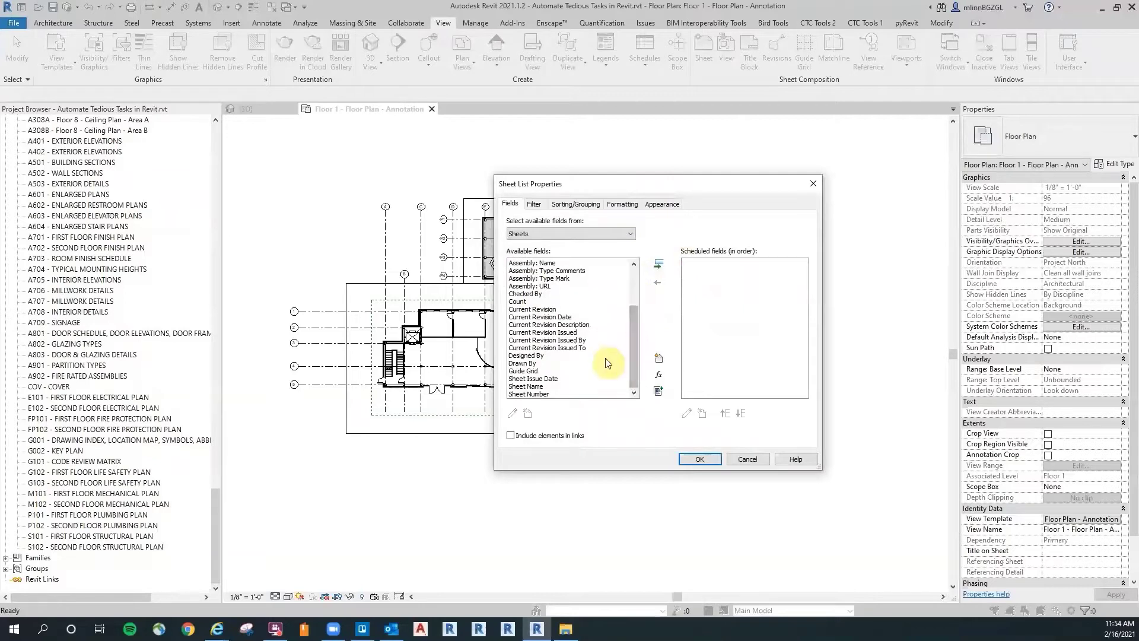
double_click(535, 394)
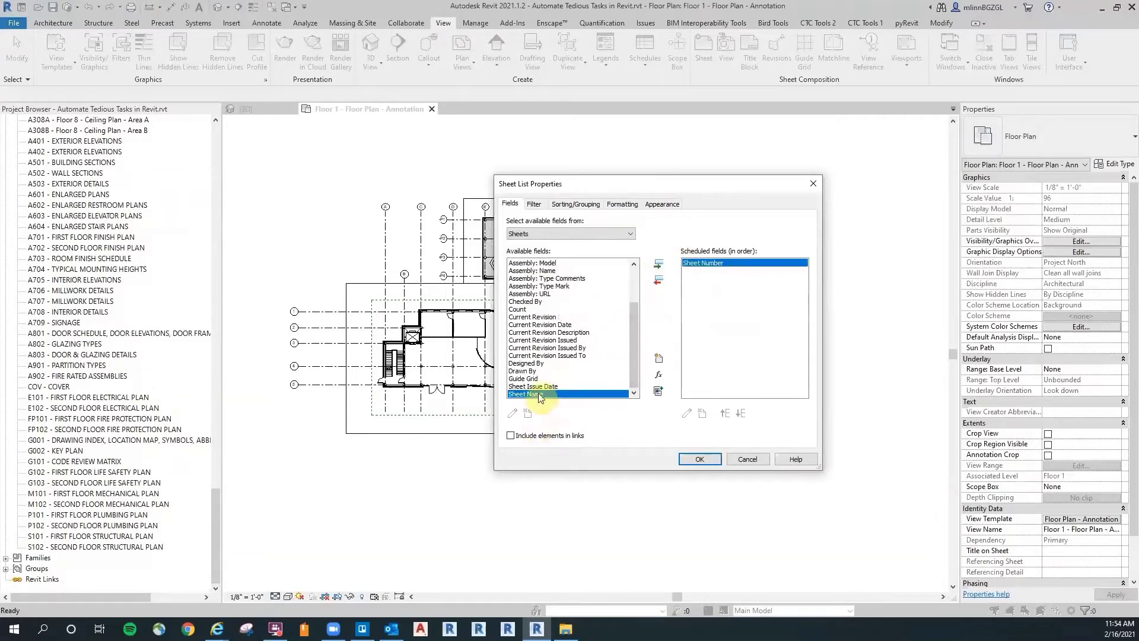
double_click(529, 394)
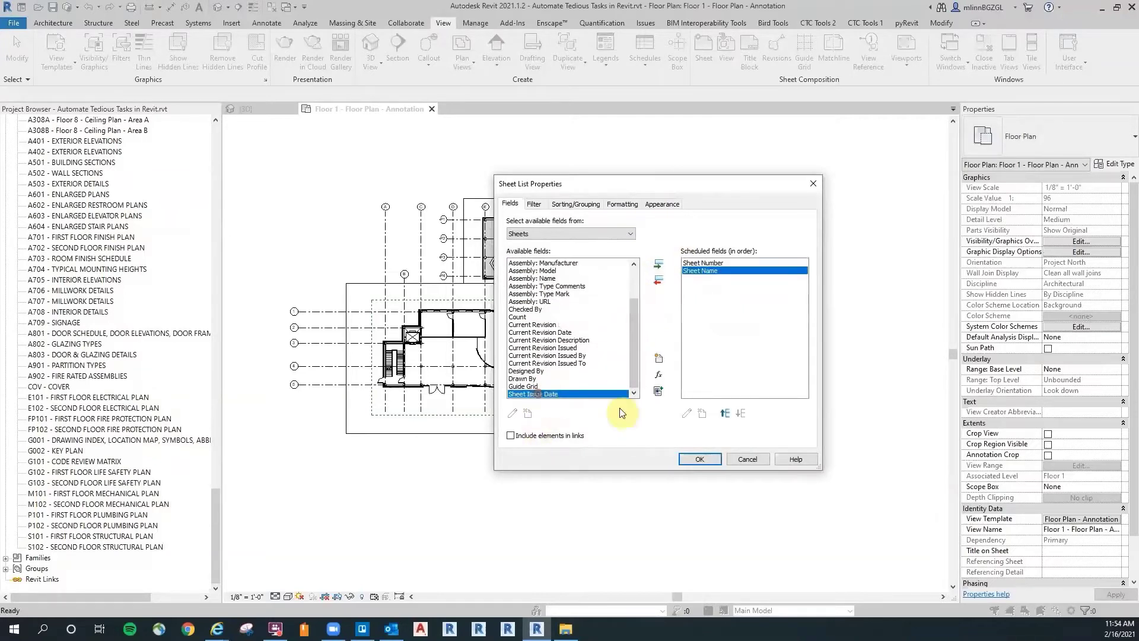
left_click(703, 460)
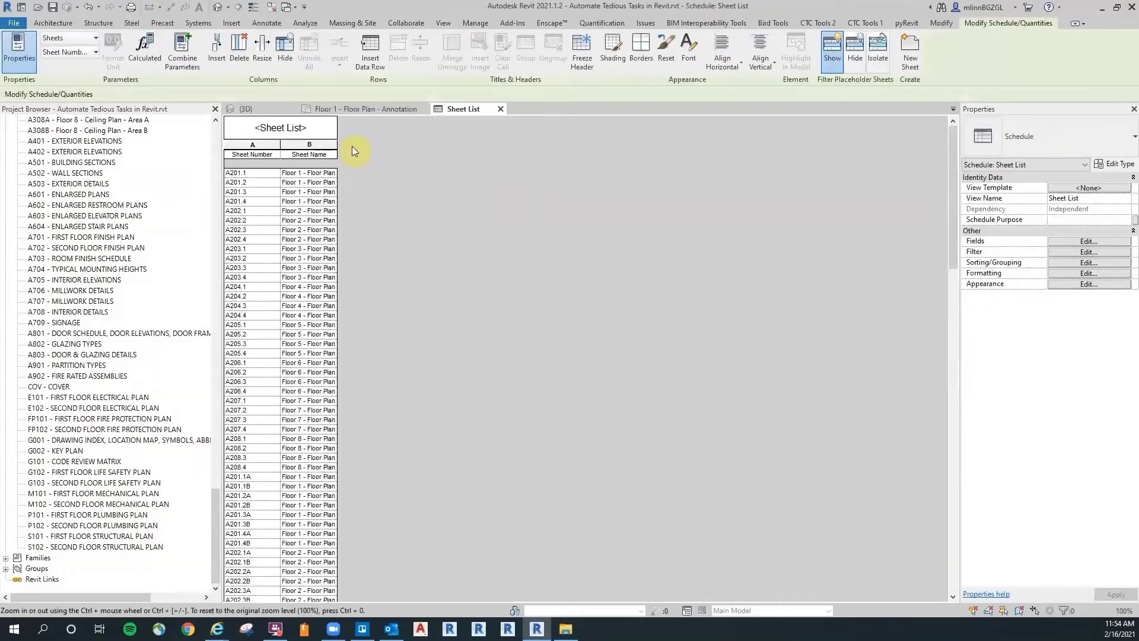
Step: Widen the schedule's Sheet Name column until the full names fit, and look through the listed sheets
left_click_drag(337, 146, 431, 134)
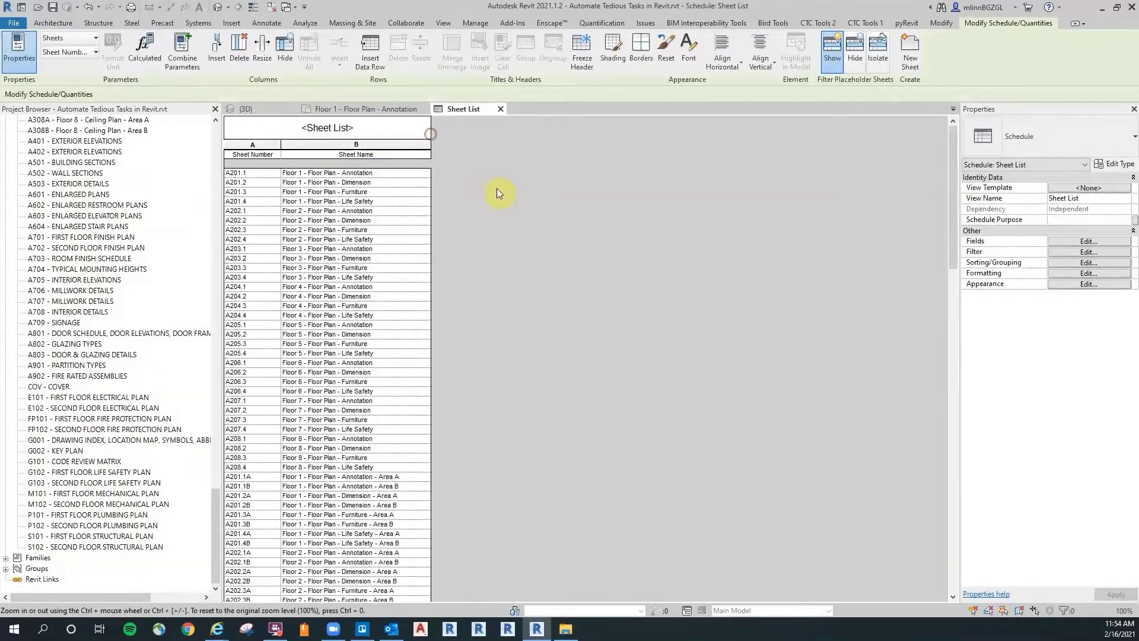
left_click_drag(953, 151, 955, 421)
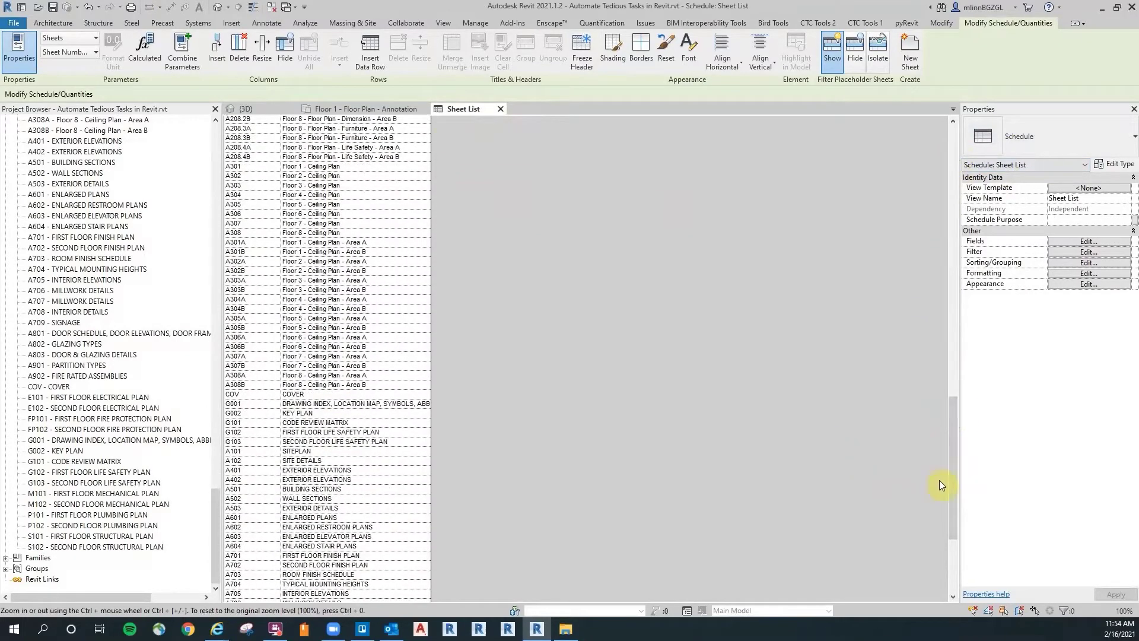
left_click_drag(951, 479, 940, 181)
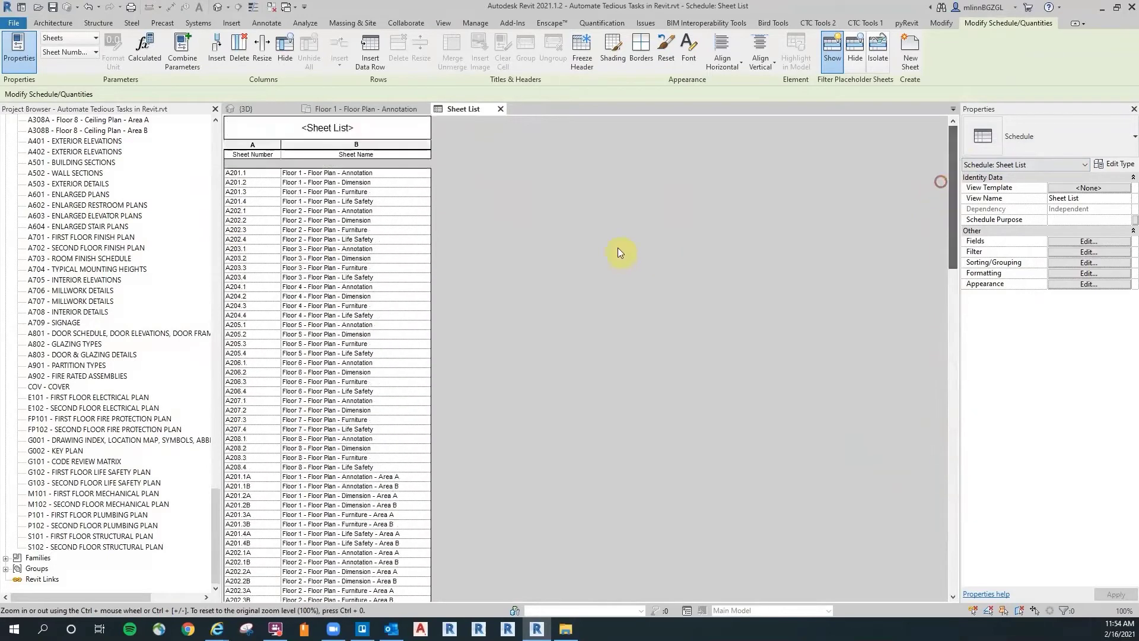
left_click(525, 256)
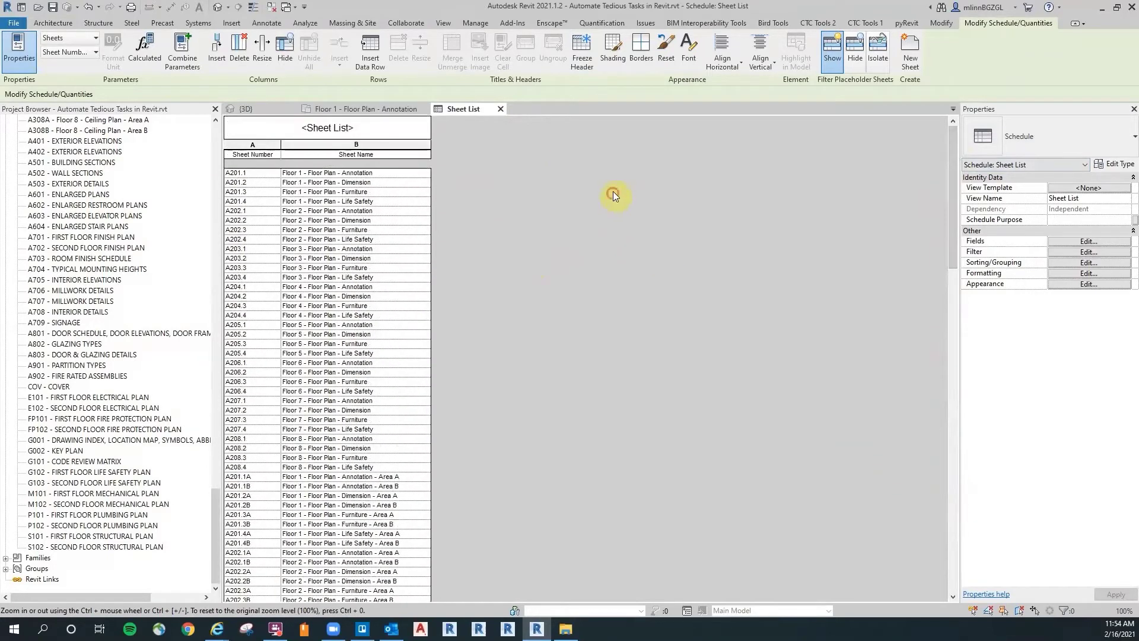
Step: Add a new project parameter named Discipline, of type Text, to the sheet list's scheduled fields
left_click(1071, 242)
left_click_drag(725, 183, 711, 183)
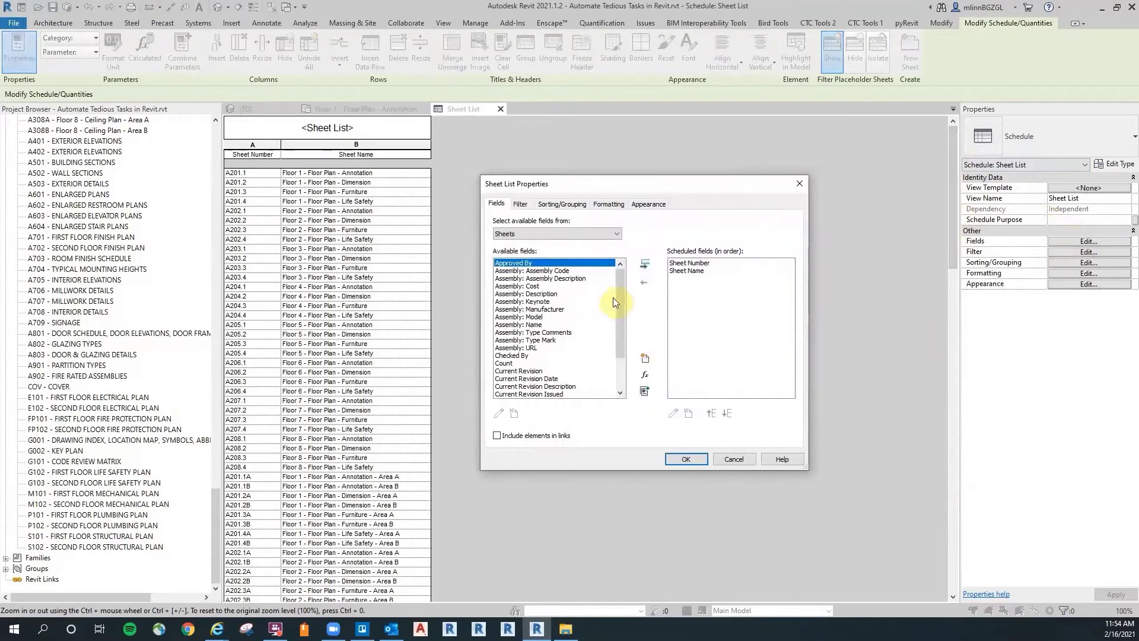
left_click(645, 358)
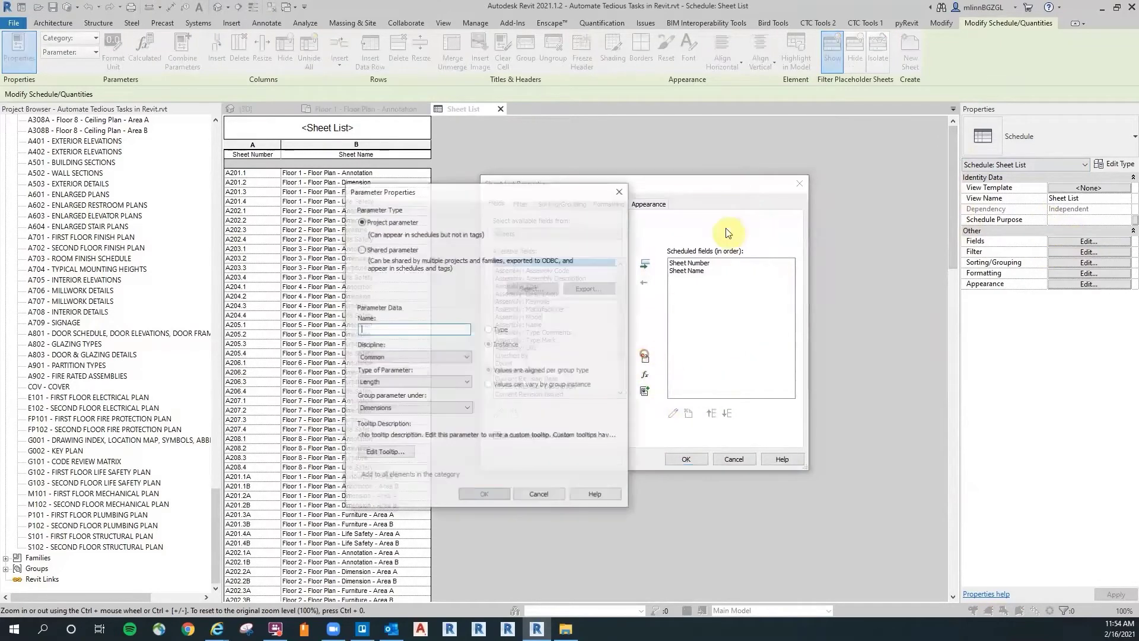
left_click(387, 333)
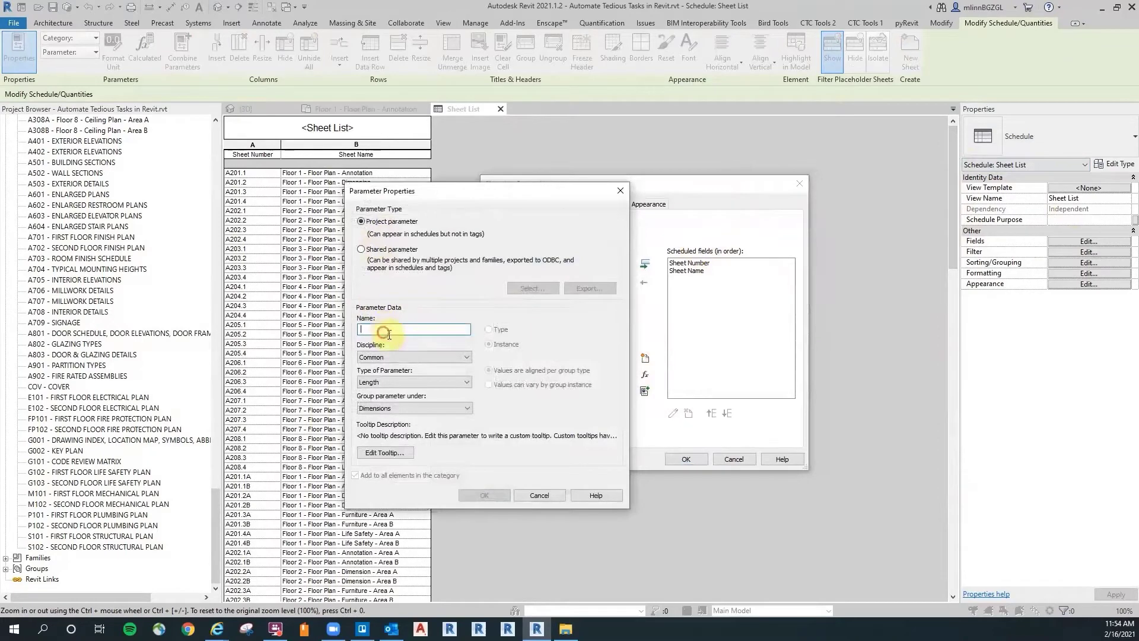
type("Discipline")
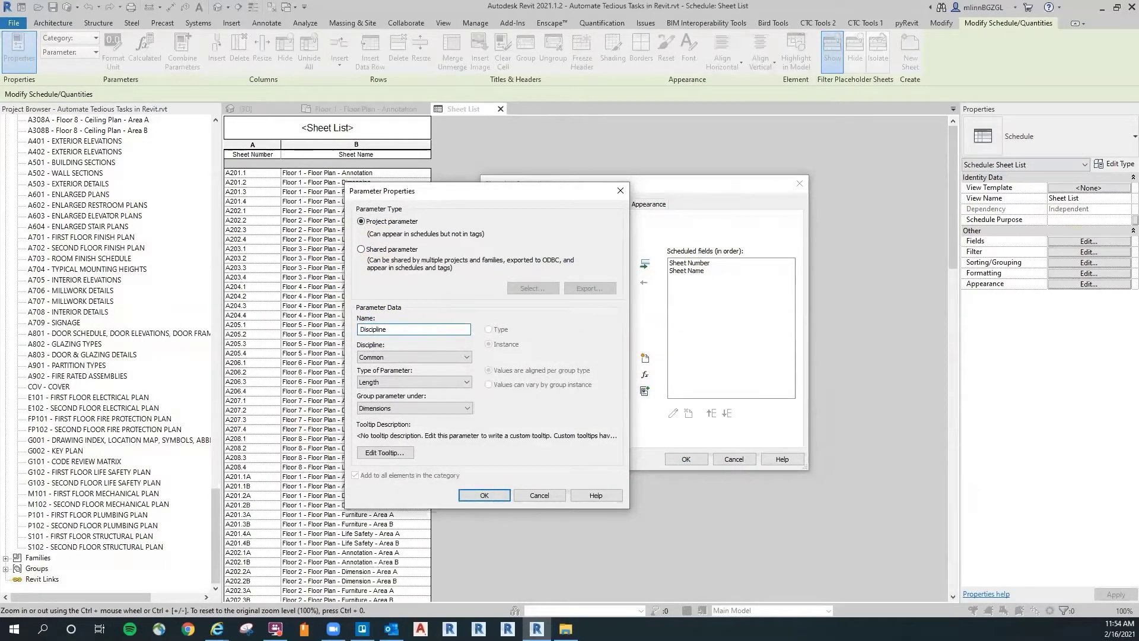
left_click(408, 382)
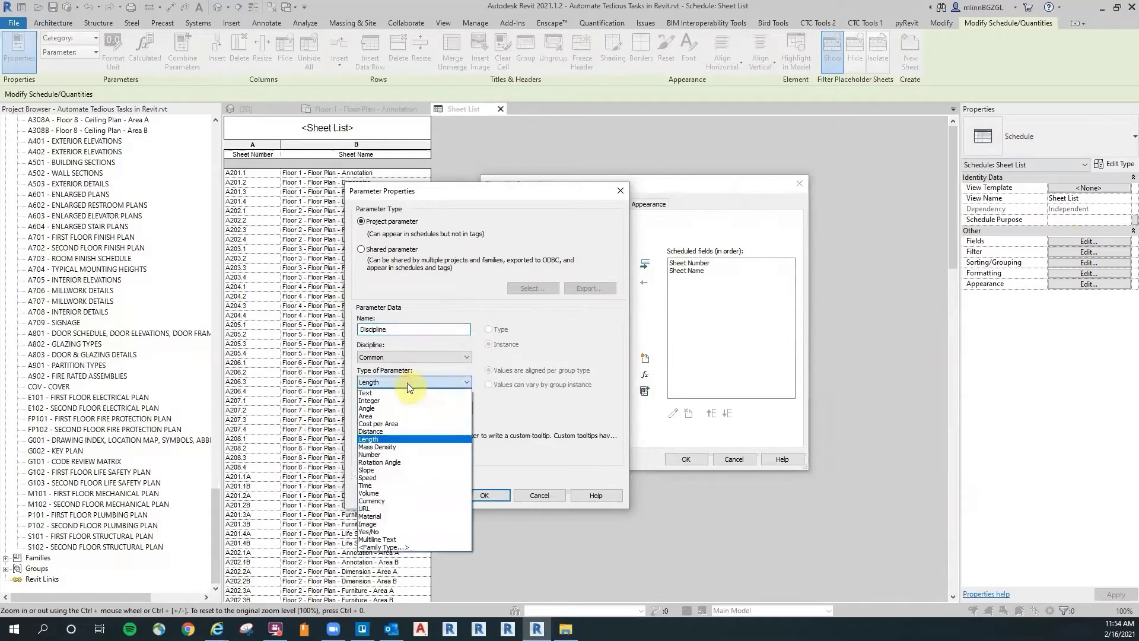
left_click(411, 392)
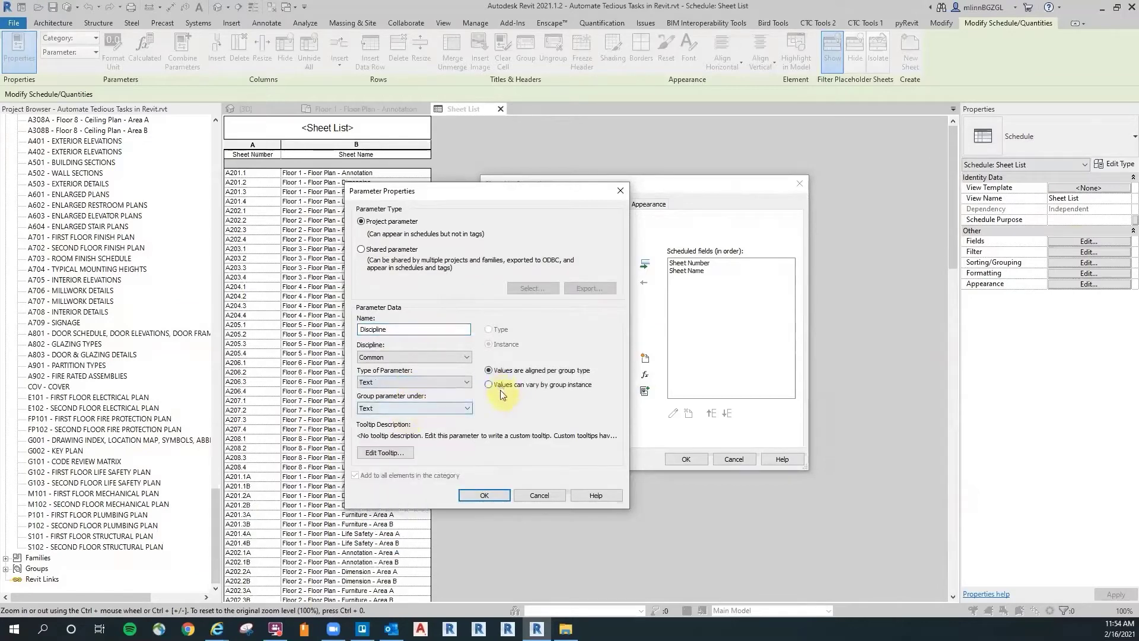
left_click(485, 493)
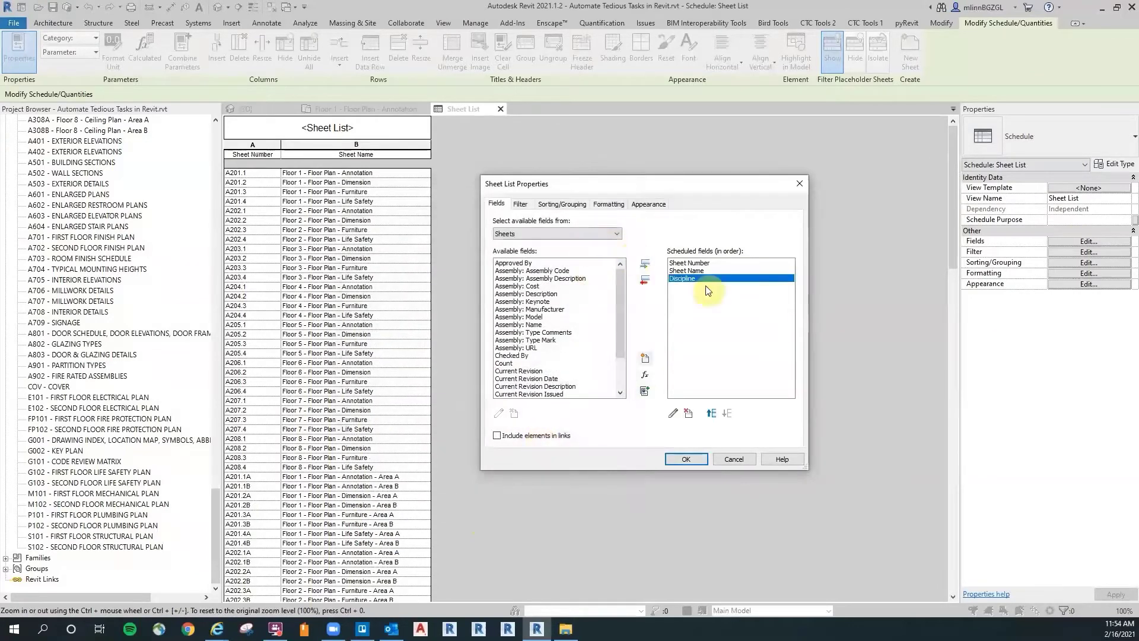
Step: Add a second project parameter named Sheet Order, of type Integer, to the scheduled fields
left_click(644, 357)
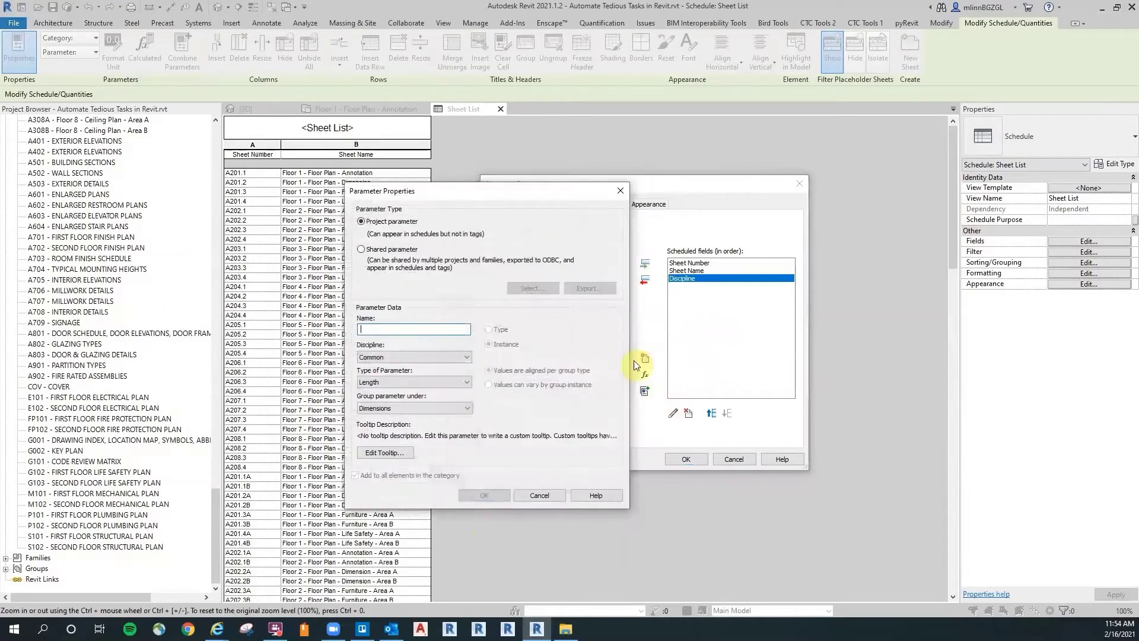
type("Sheet Order")
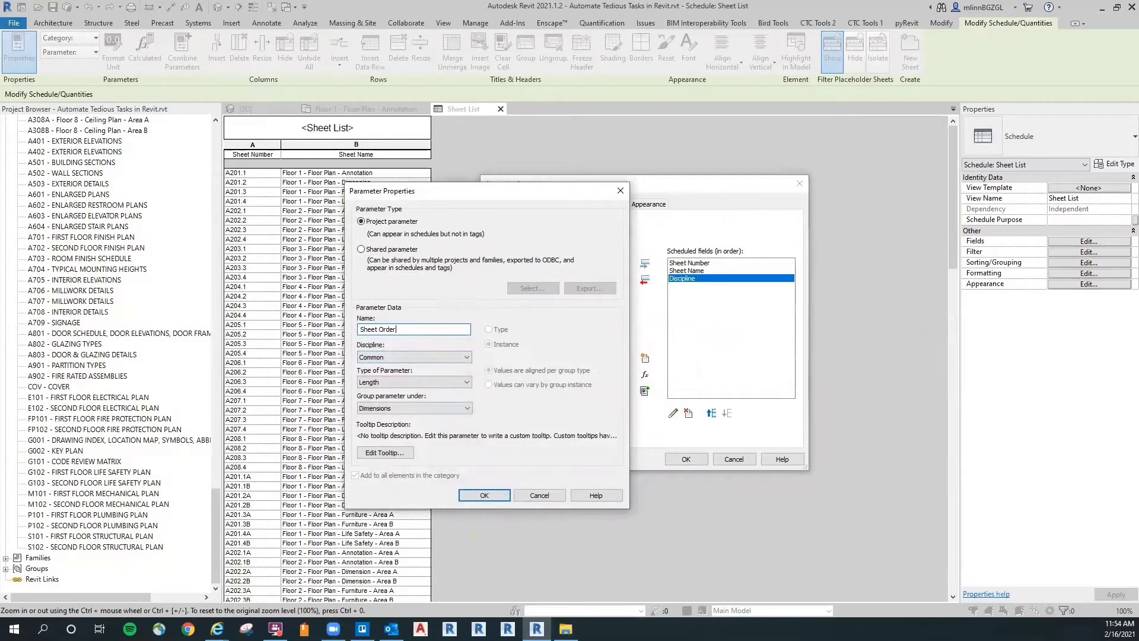
left_click(390, 381)
left_click(390, 401)
left_click(485, 494)
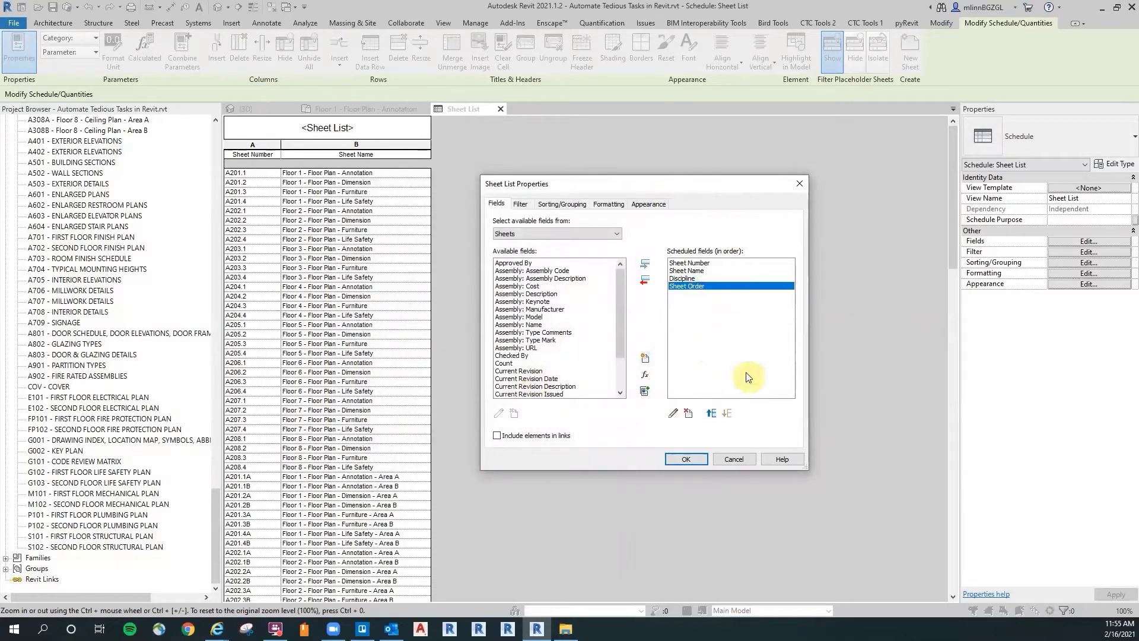
Step: Reorder the scheduled fields to Sheet Order, Discipline, Sheet Number, Sheet Name and apply them to the sheet list
left_click(711, 413)
left_click(710, 414)
left_click(710, 414)
left_click(686, 286)
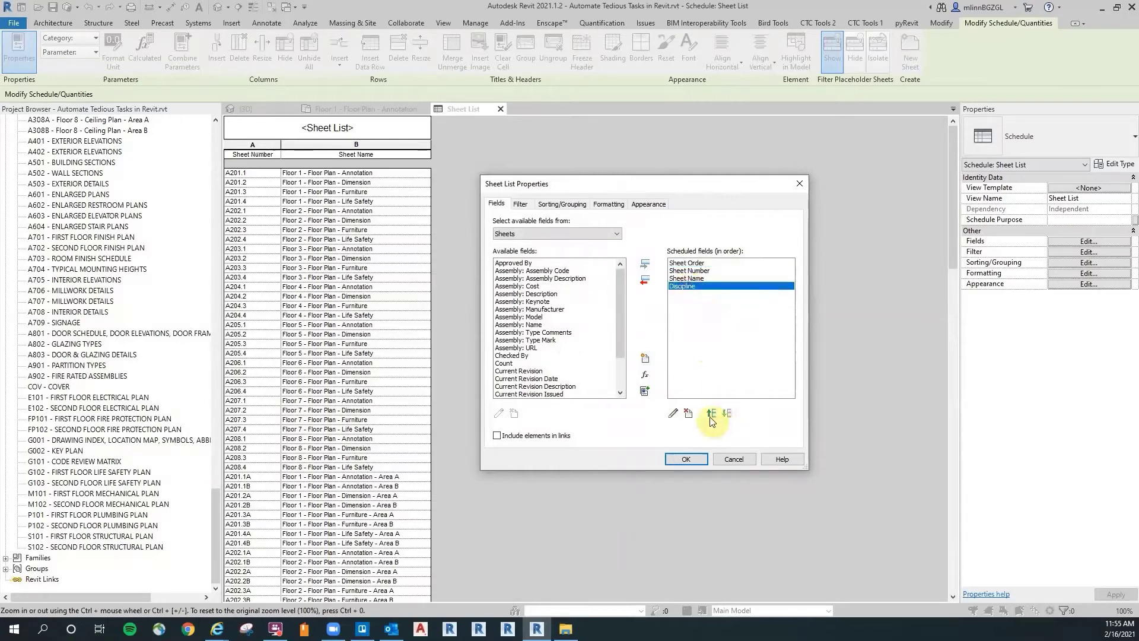
left_click(710, 414)
left_click(711, 413)
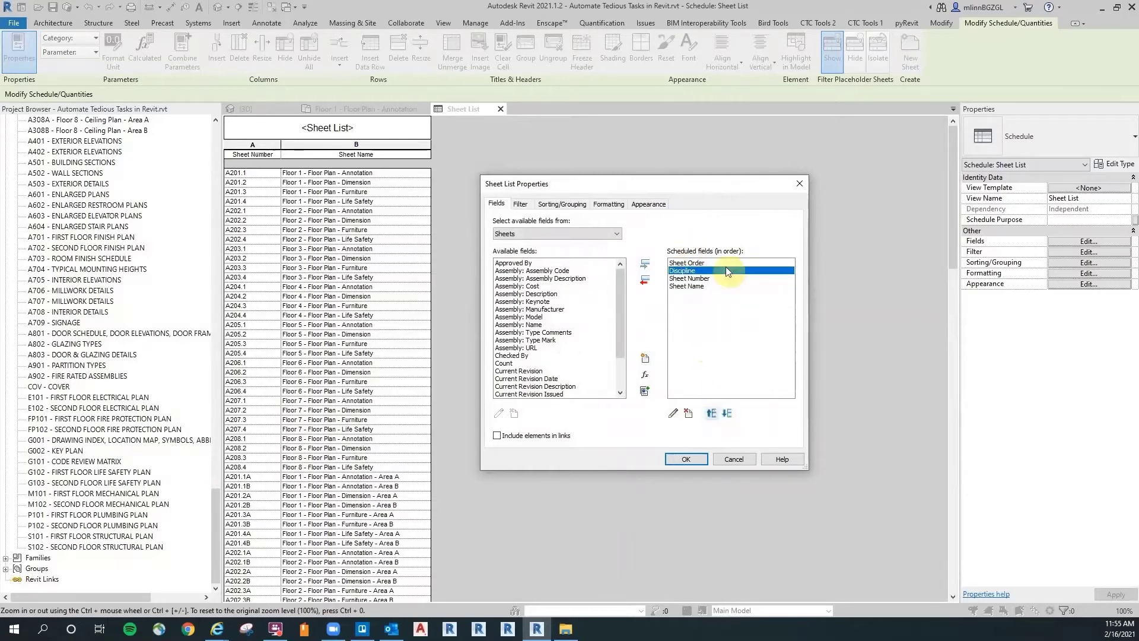
left_click(722, 322)
left_click(685, 461)
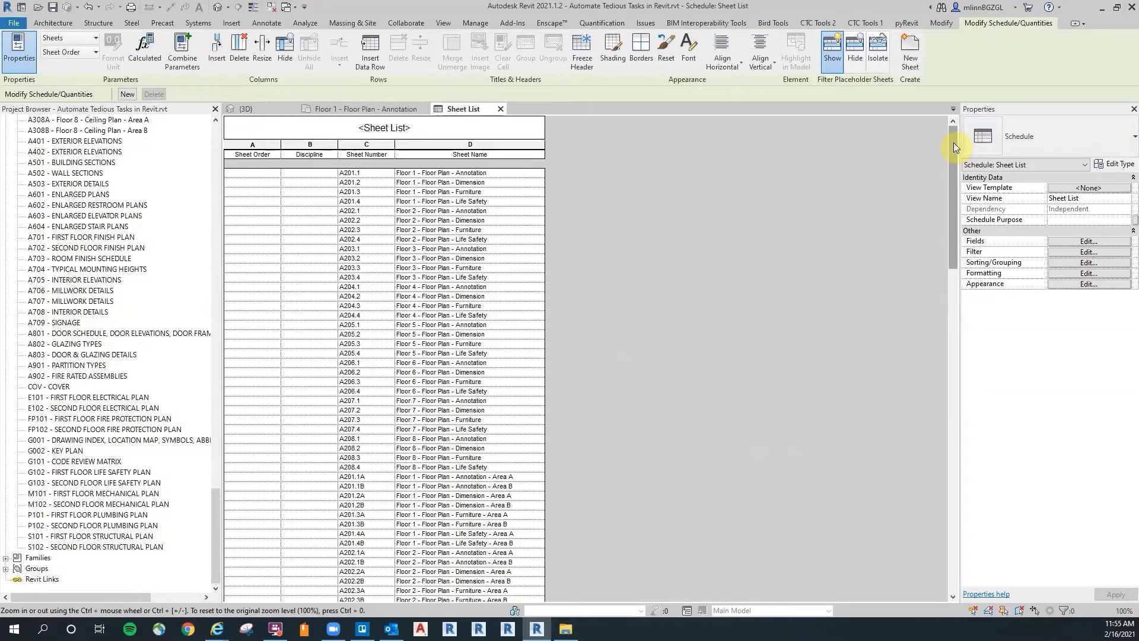
left_click_drag(954, 143, 976, 115)
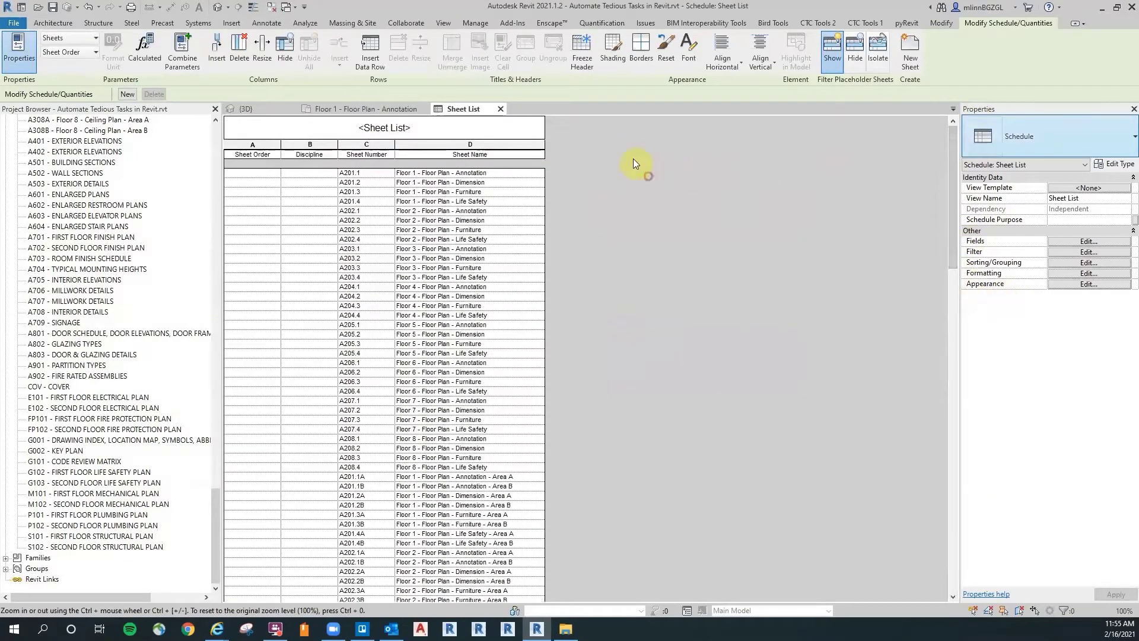
Step: Start Spreadsheet Link and load the Sheet List schedule into its spreadsheet
left_click(866, 24)
left_click(935, 53)
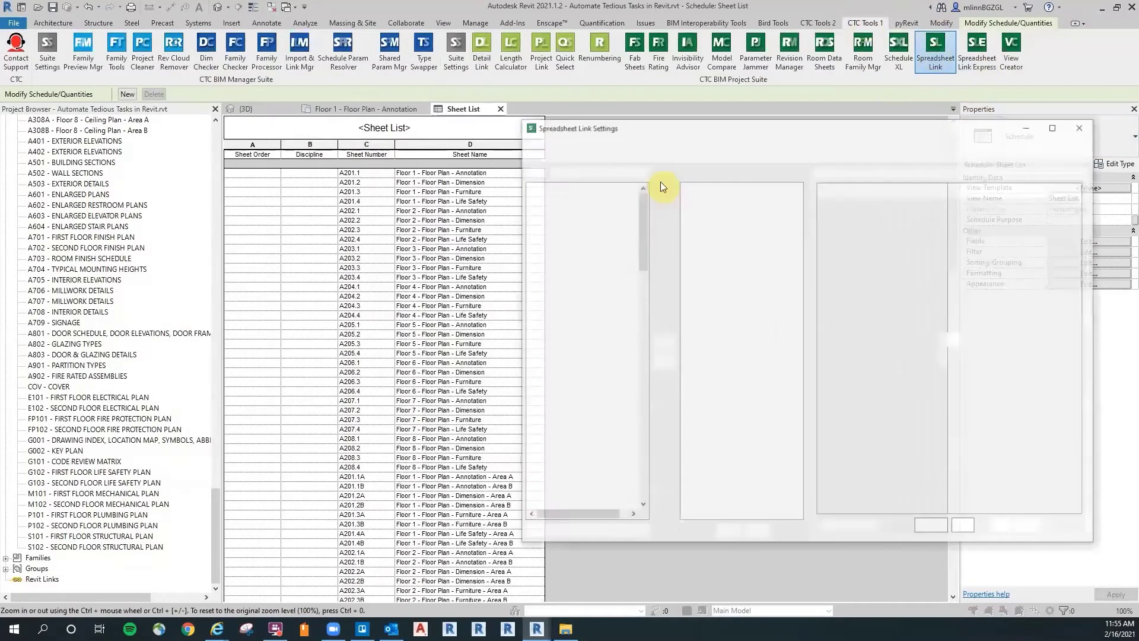
left_click(565, 530)
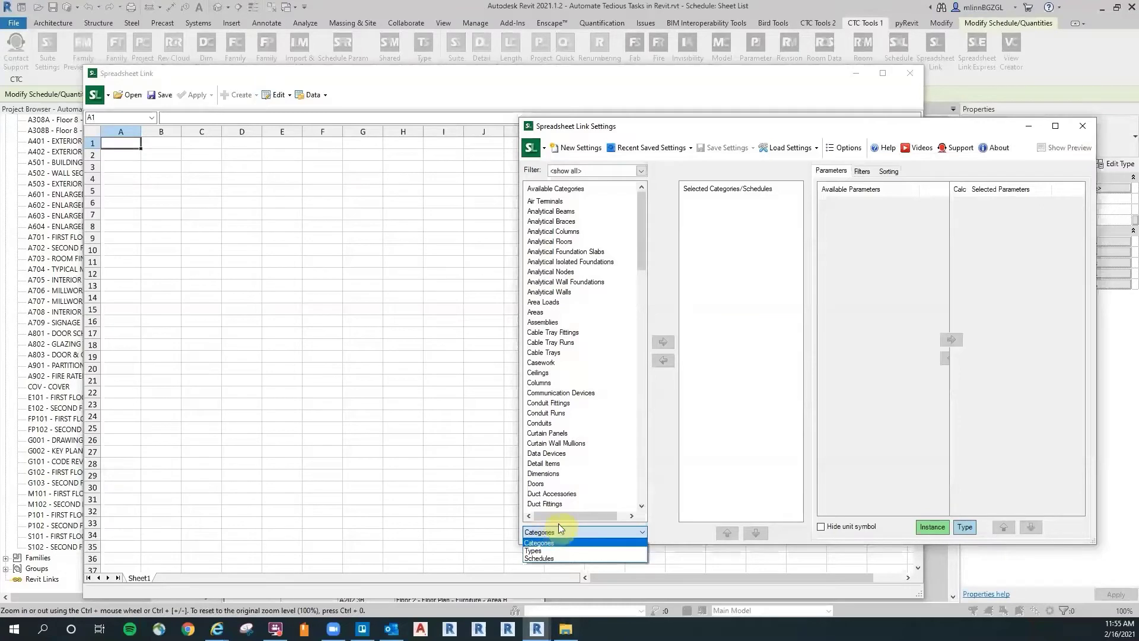
left_click(545, 558)
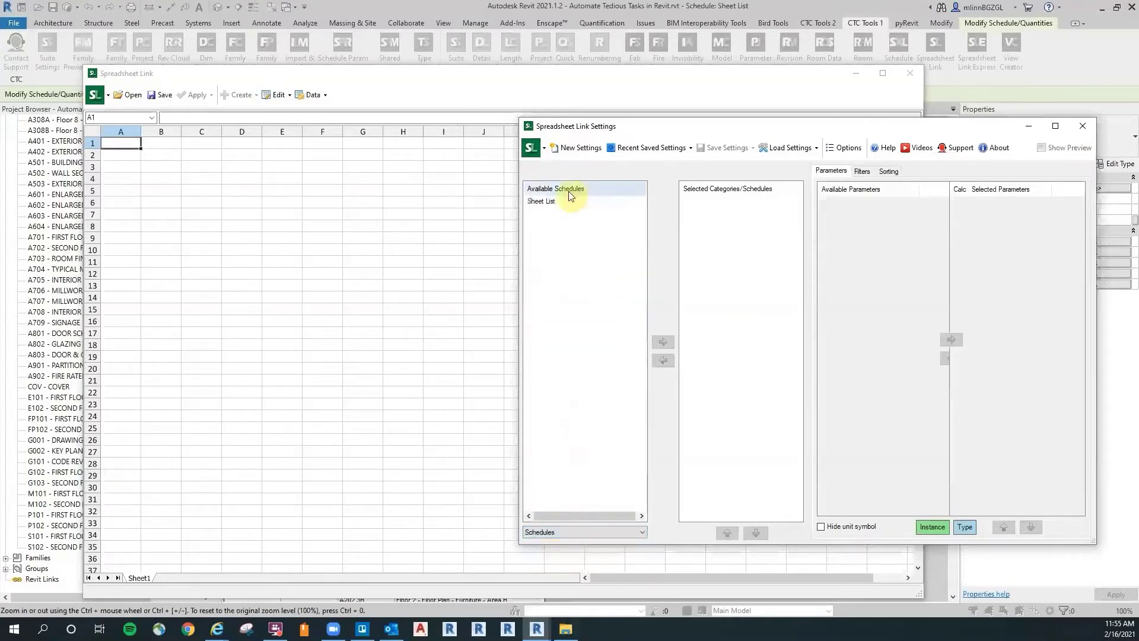
left_click(547, 203)
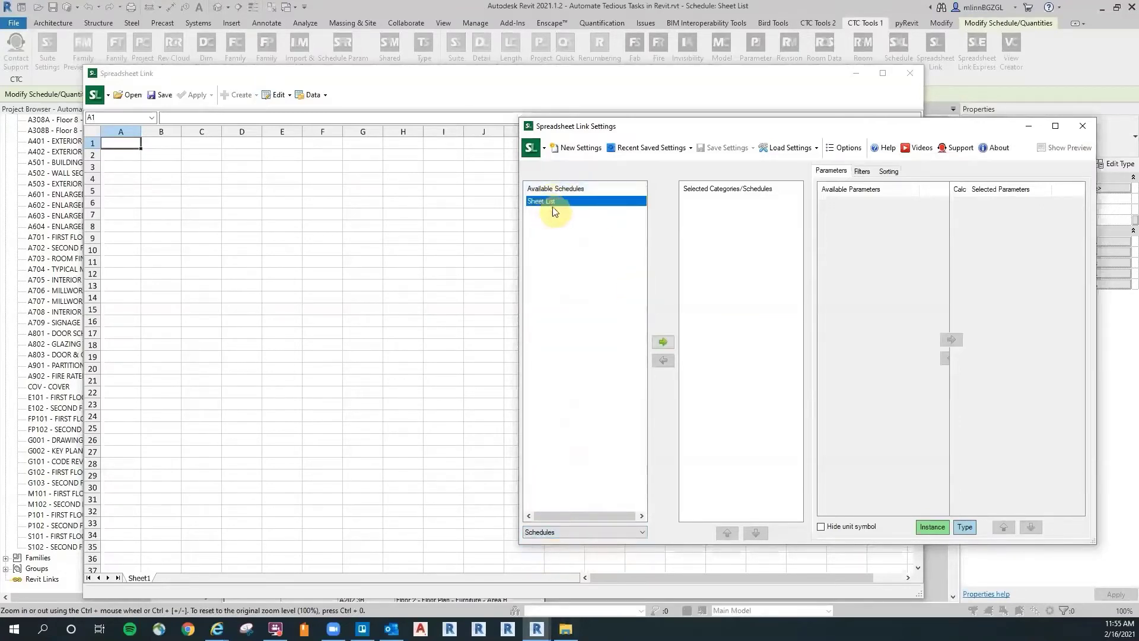
double_click(575, 201)
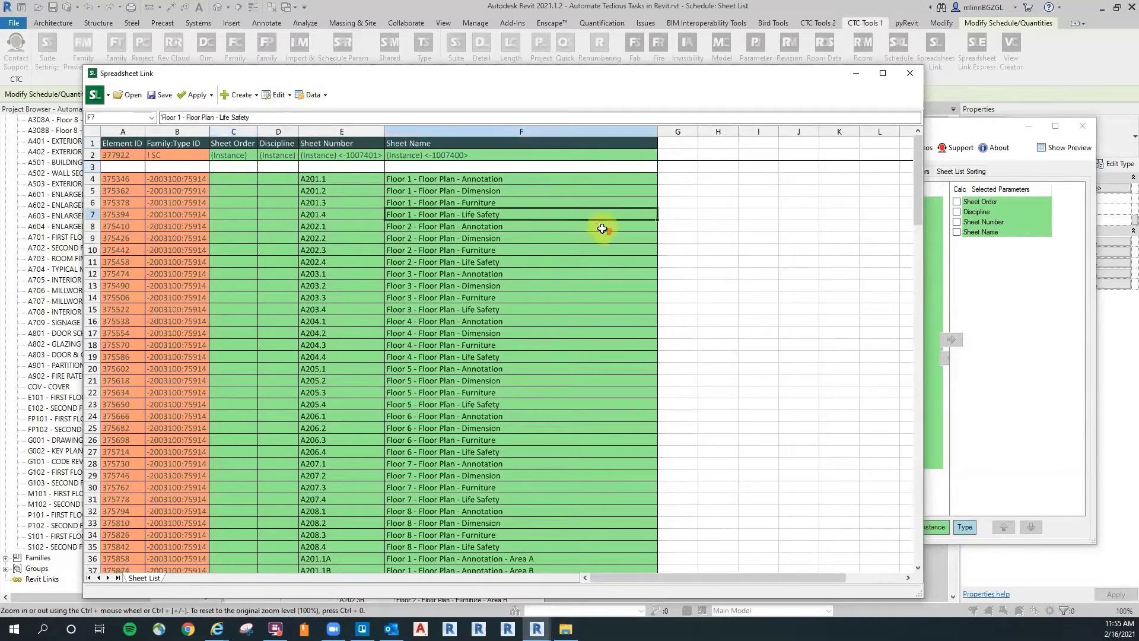
Step: Set the Discipline to Architectural for sheet A201.1 and fill it down through ceiling plan sheet A308B
left_click(278, 178)
type("Architecture")
key("Return")
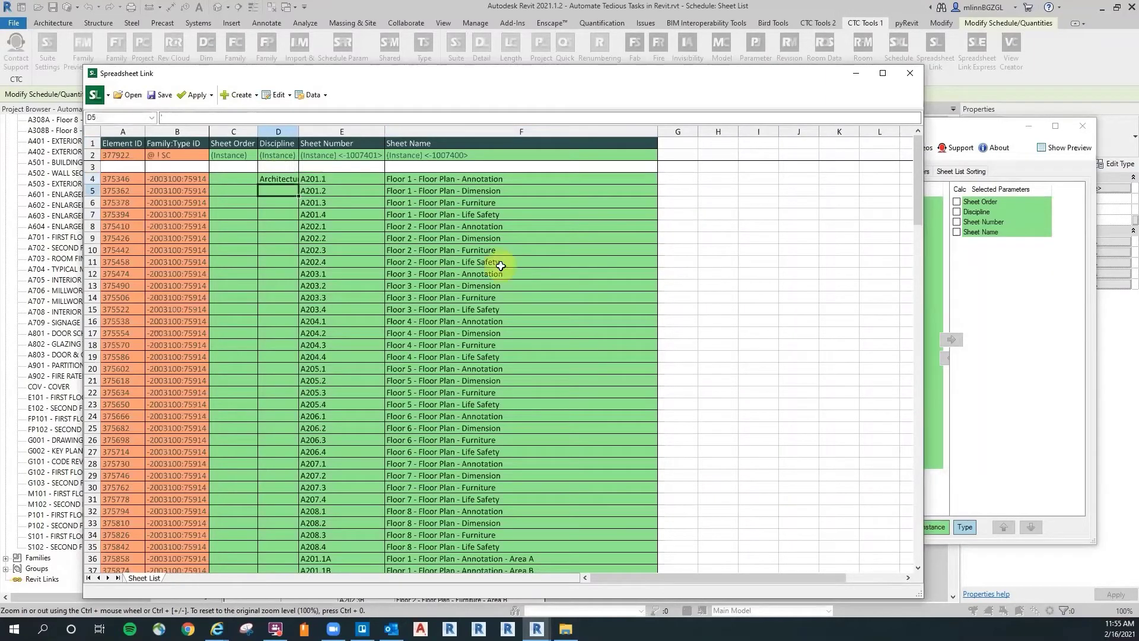
left_click_drag(418, 262, 411, 247)
left_click(285, 178)
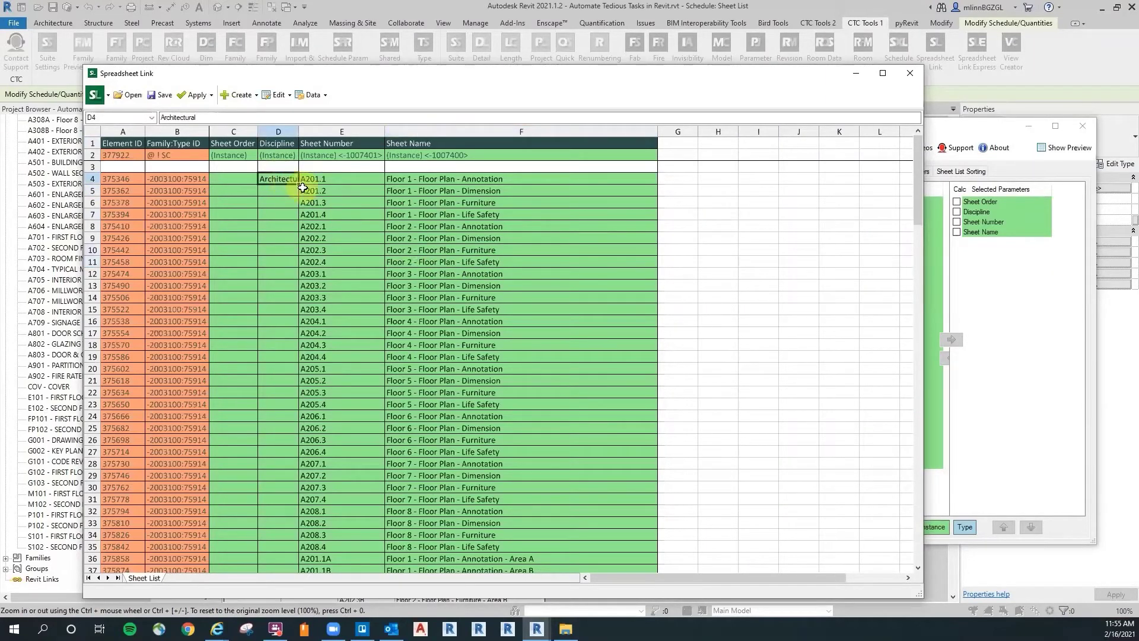
left_click_drag(299, 184, 300, 421)
Step: Set the Discipline to General for the COV cover sheet and fill it down through sheet G103
left_click(276, 428)
type("General")
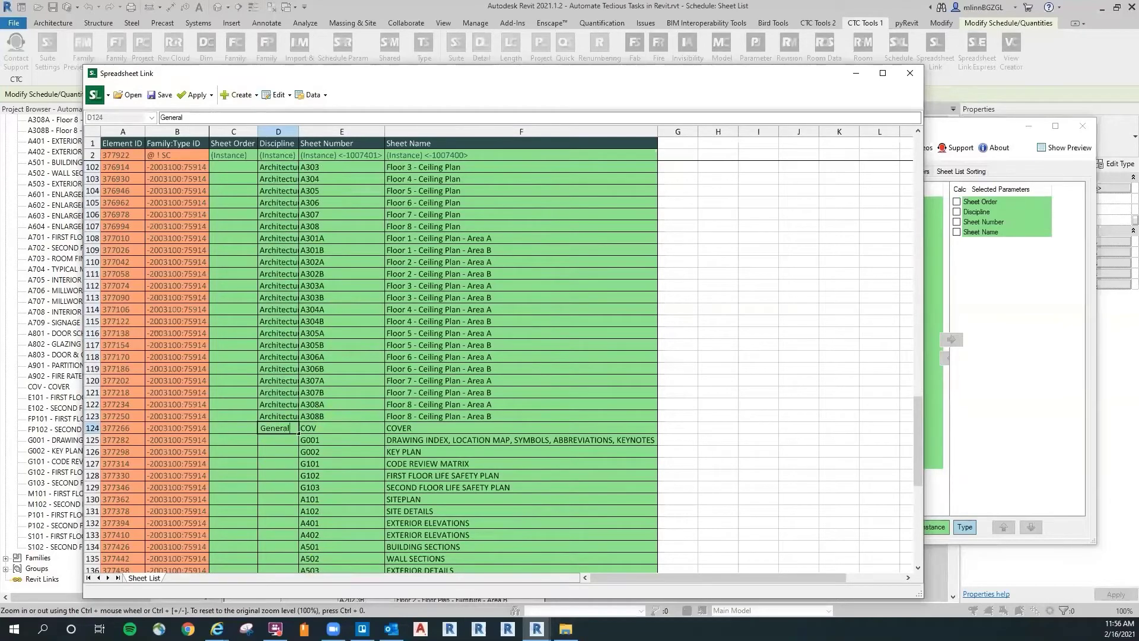
key("Return")
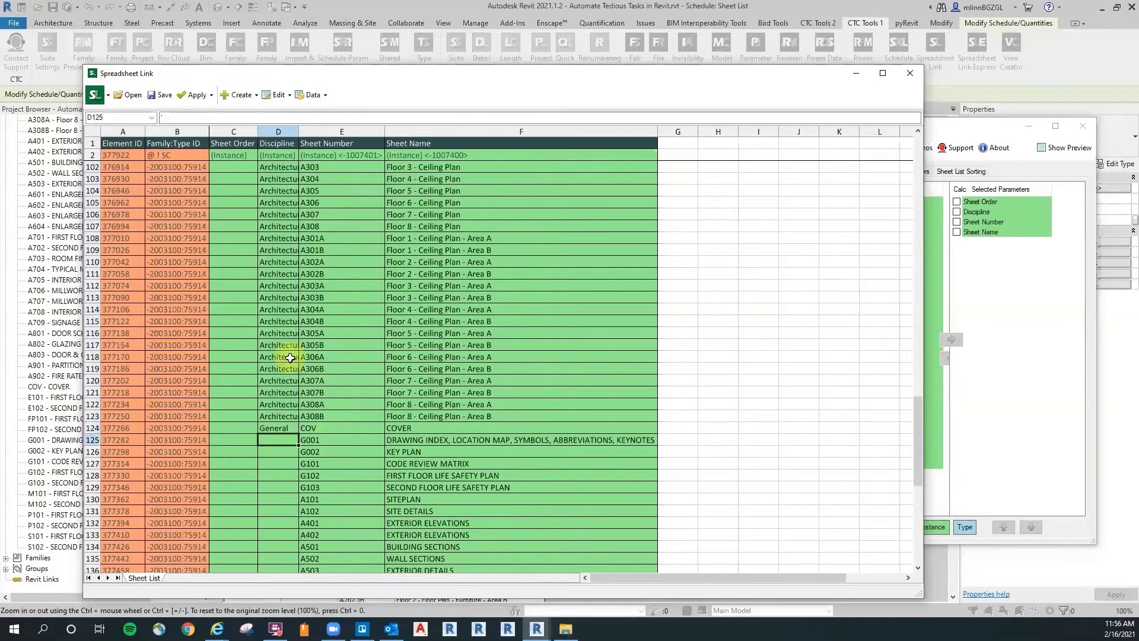
left_click(283, 427)
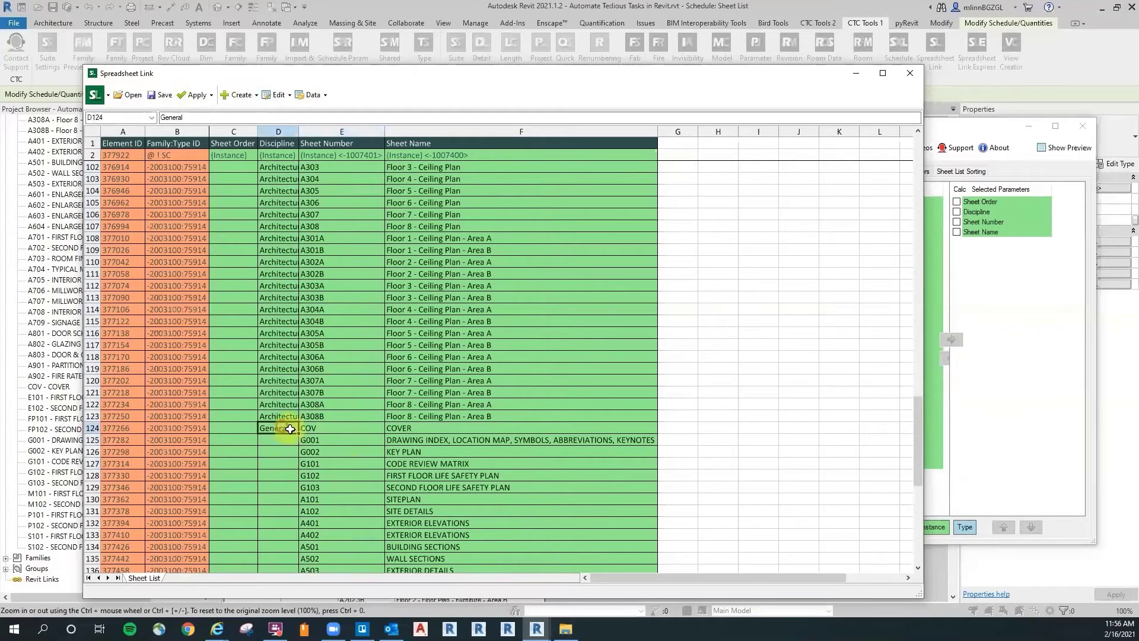
left_click_drag(300, 434, 304, 491)
Step: Set the Discipline to Architectural for sheet A101 and fill it down through sheet A902
scroll(353, 384, "down", 3)
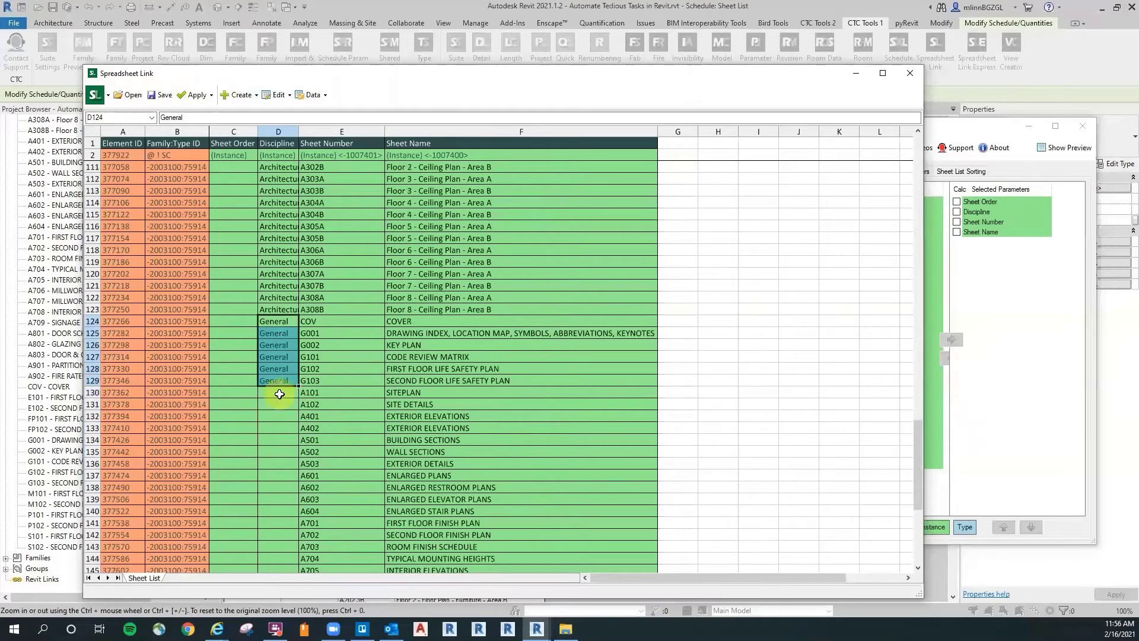
left_click(278, 393)
type("Archit")
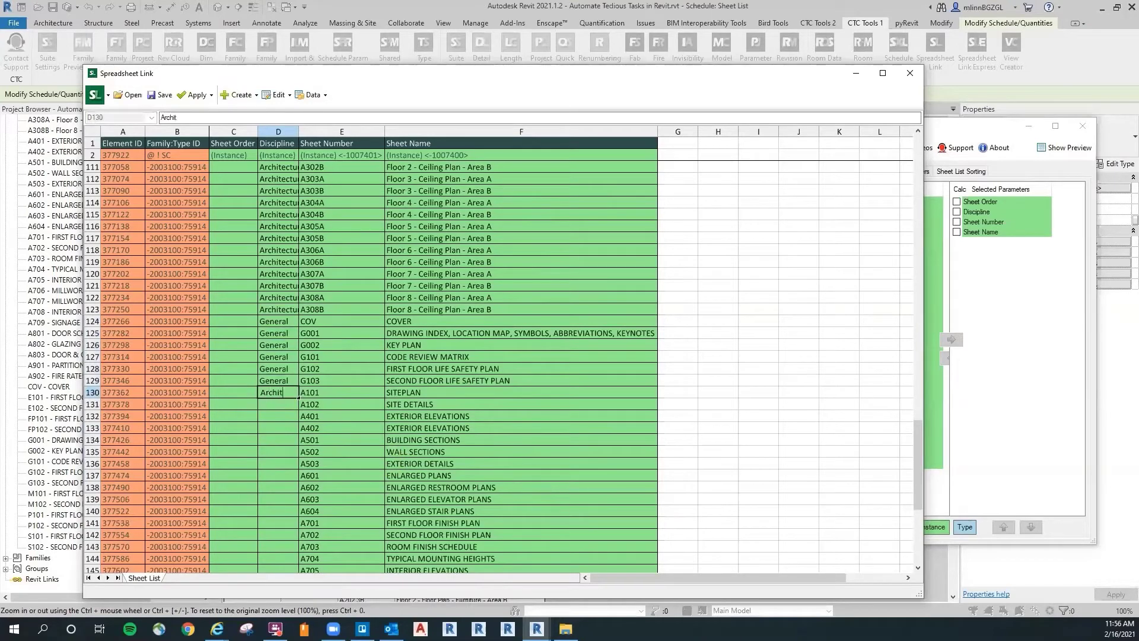
type("ecture")
key("Return")
scroll(392, 433, "down", 4)
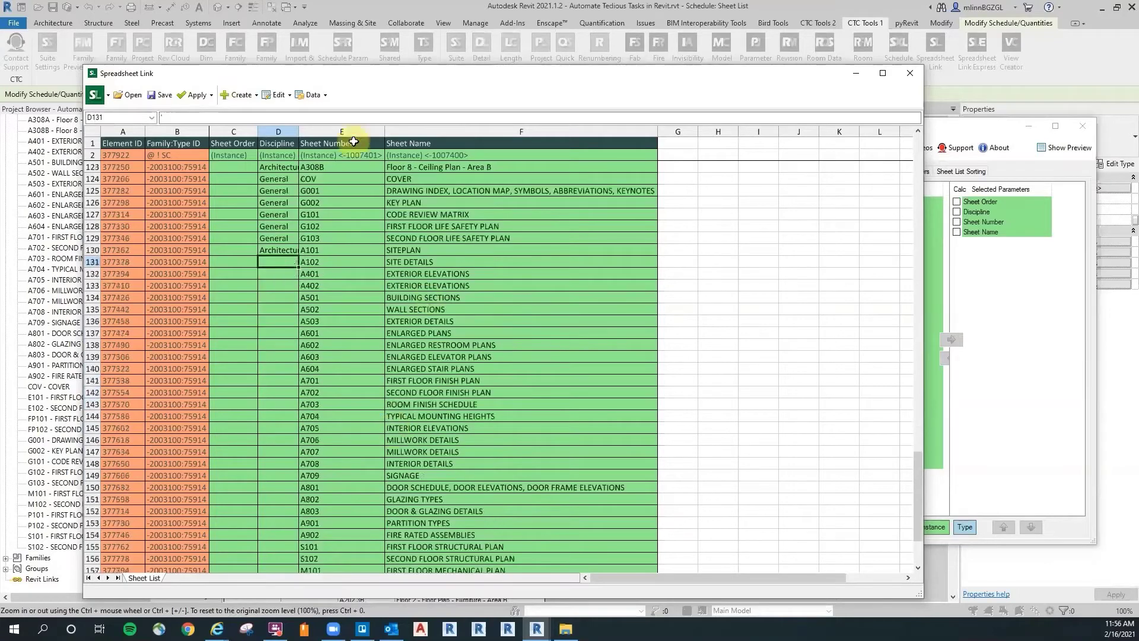
left_click(274, 255)
left_click_drag(299, 256, 304, 539)
Step: Enter the disciplines Structural, Mechanical, Plumbing, Electrical and Fire Protection for sheets S101, M101, P101, E101 and FP101 respectively
scroll(404, 316, "down", 5)
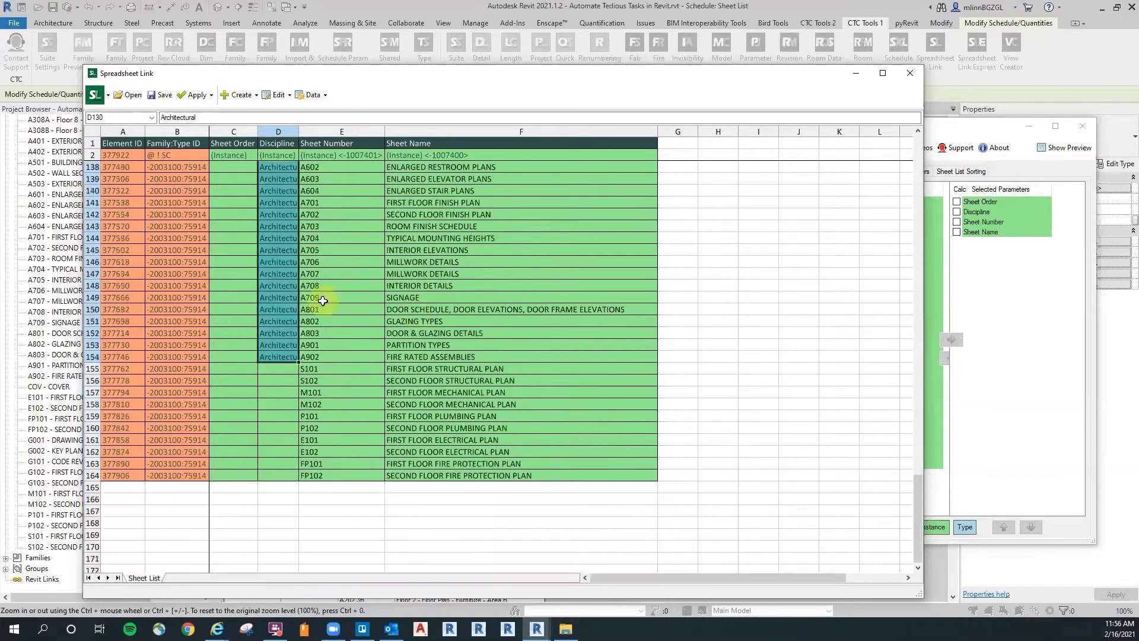
left_click(278, 368)
type("Struc")
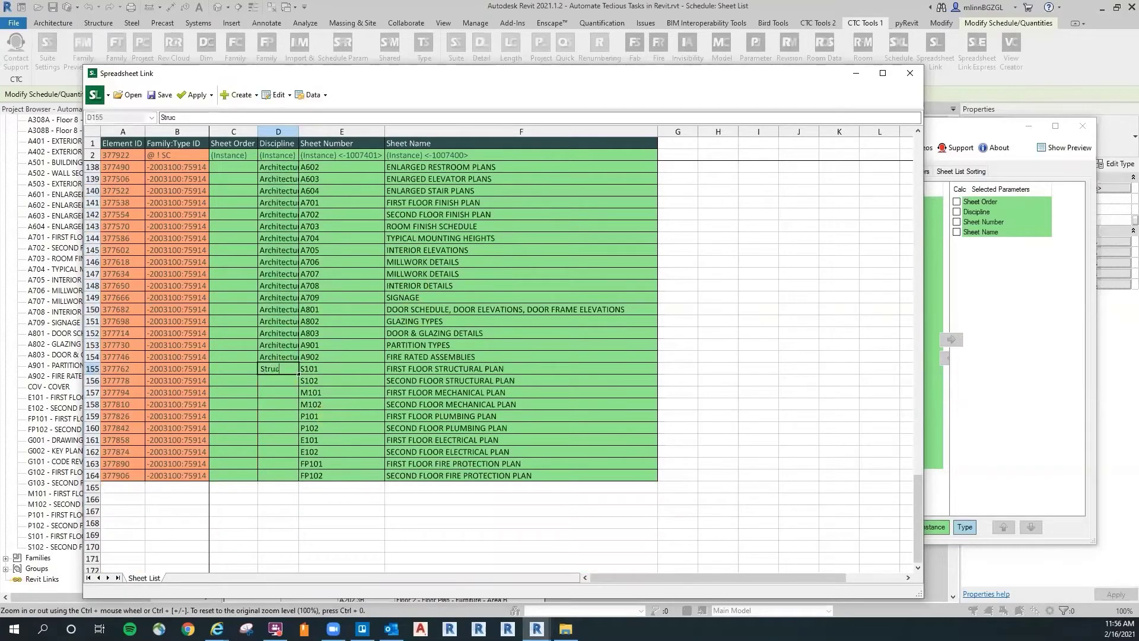
key("Return")
key("Return")
type("Mechanica")
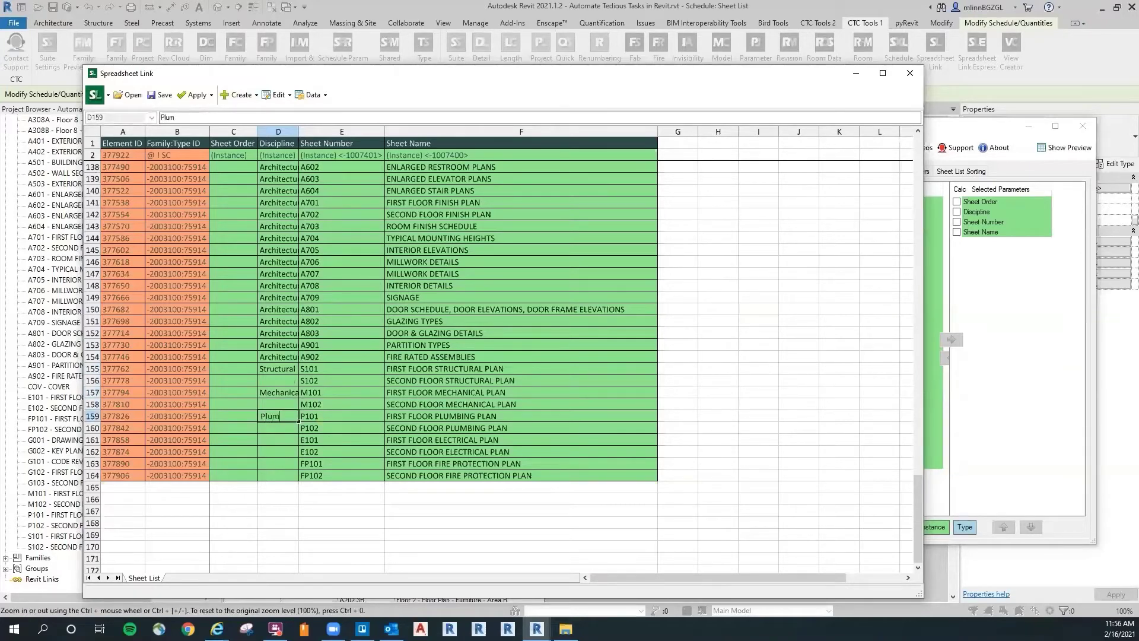
type("ng")
key("Down")
key("Down")
type("Elect")
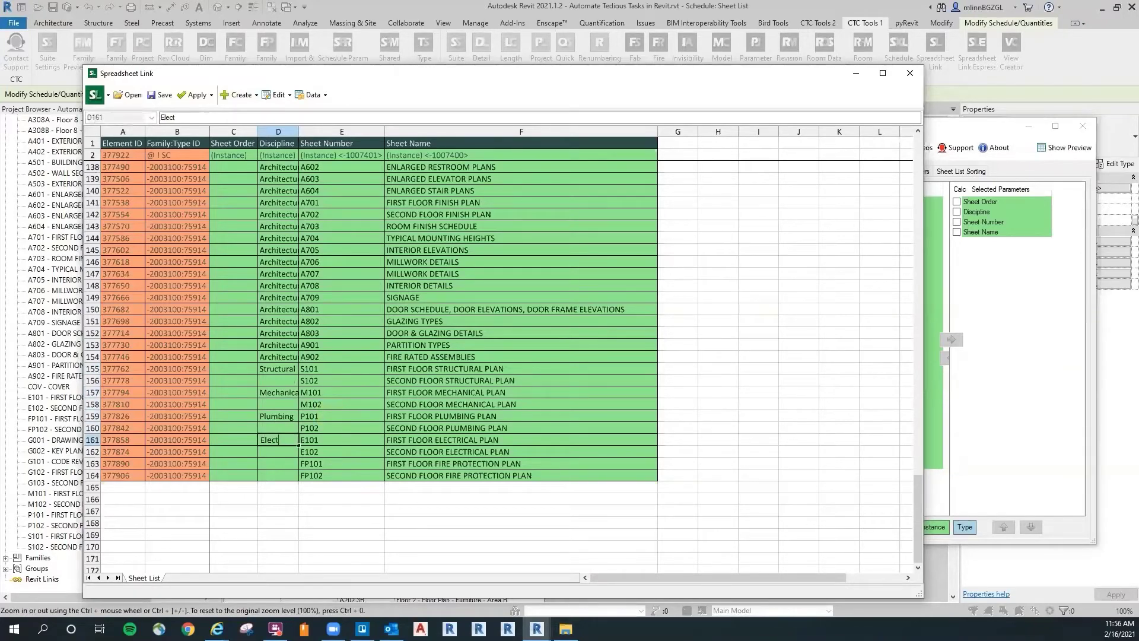
key("Down")
key("Down")
type("F")
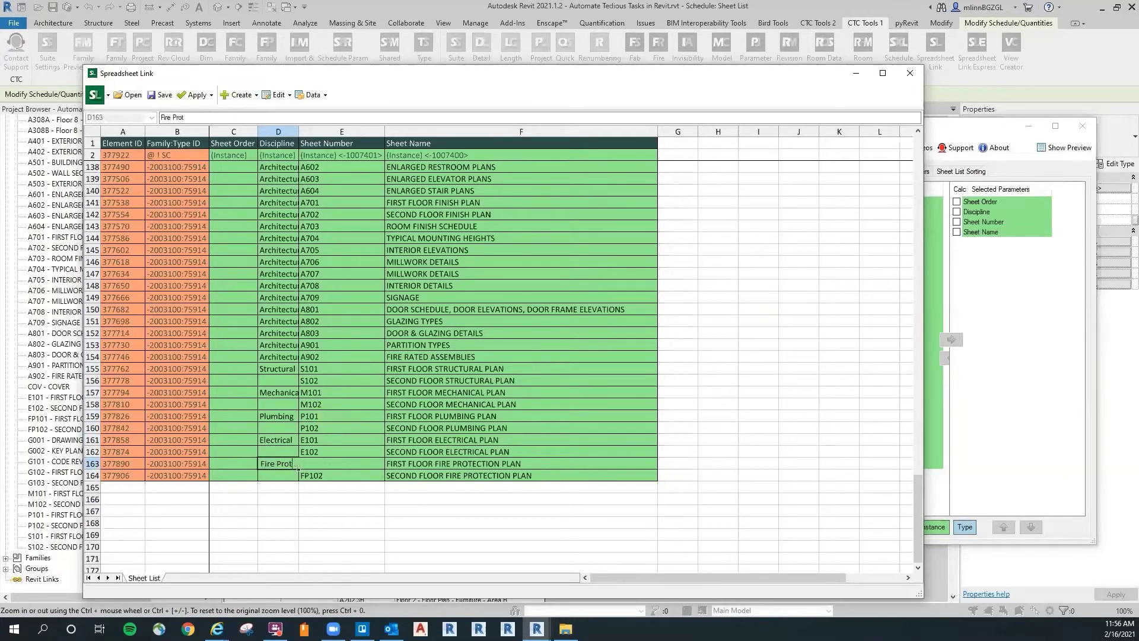
key("Return")
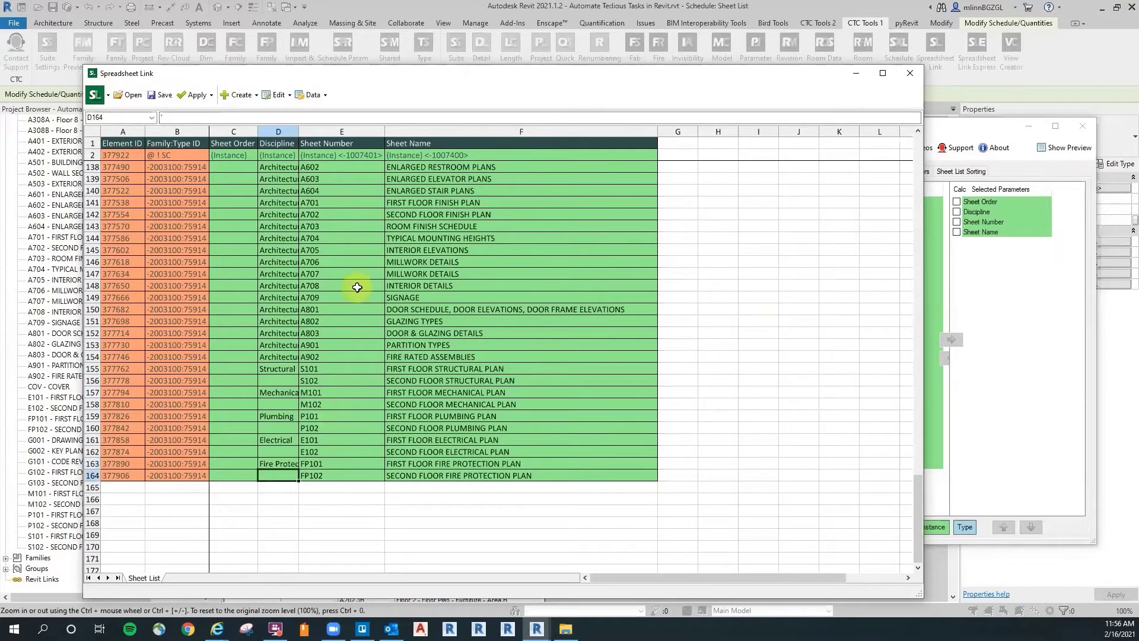
Step: Copy each discipline from S101, M101, P101, E101 and FP101 down to the second-floor sheet directly below it
left_click(355, 323)
left_click(281, 370)
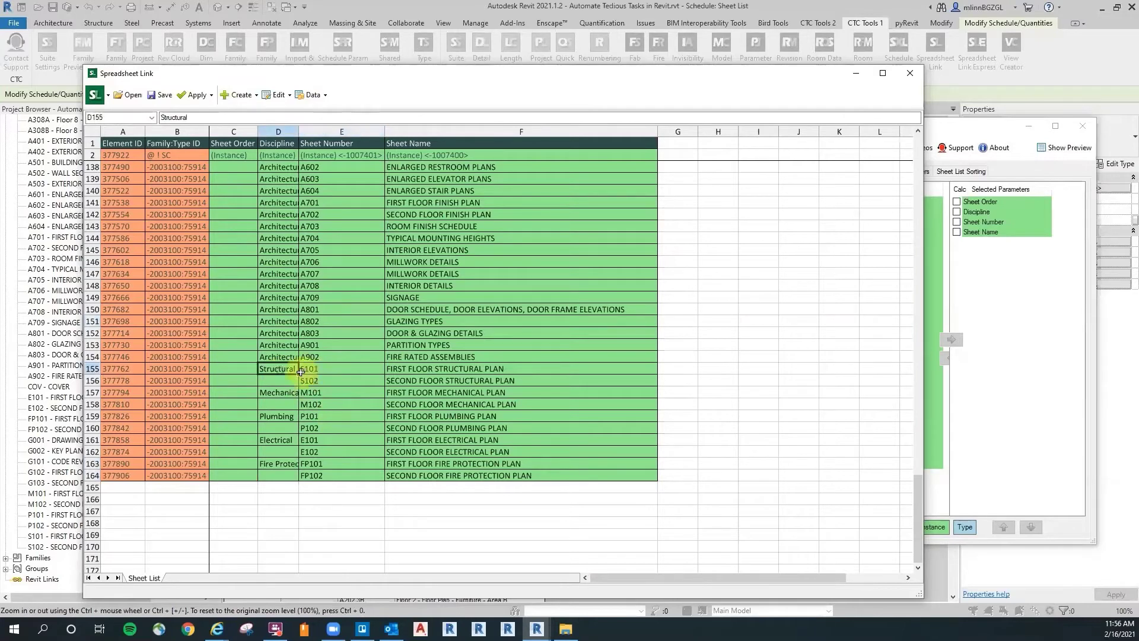
left_click_drag(299, 375, 300, 457)
left_click(279, 393)
left_click(283, 415)
left_click(287, 440)
left_click(271, 463)
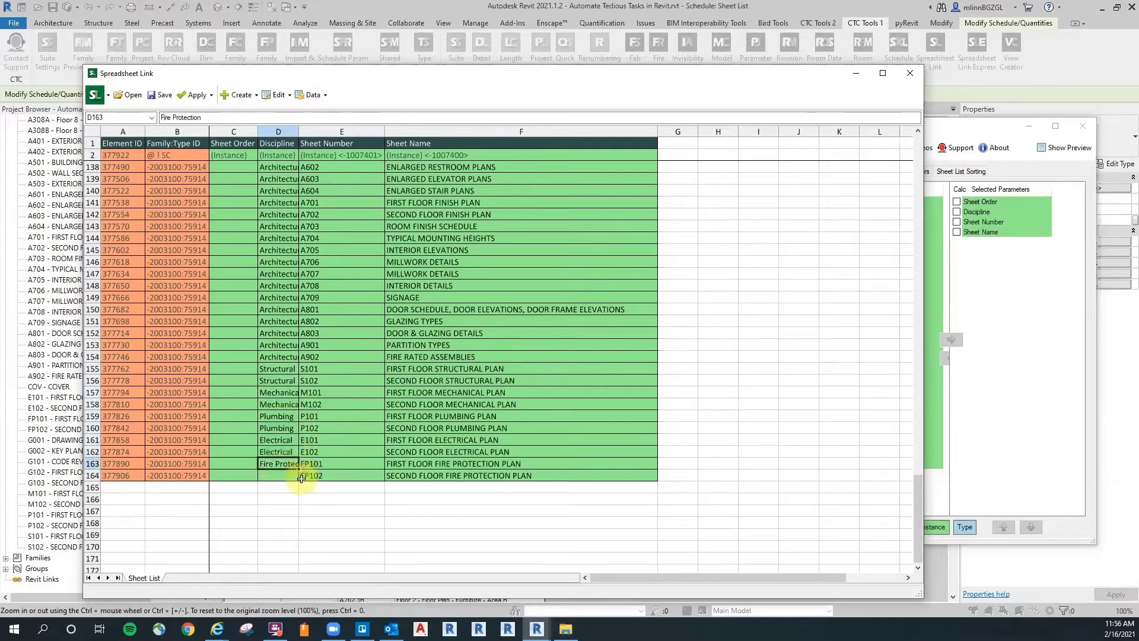
left_click_drag(301, 481, 301, 478)
left_click(333, 534)
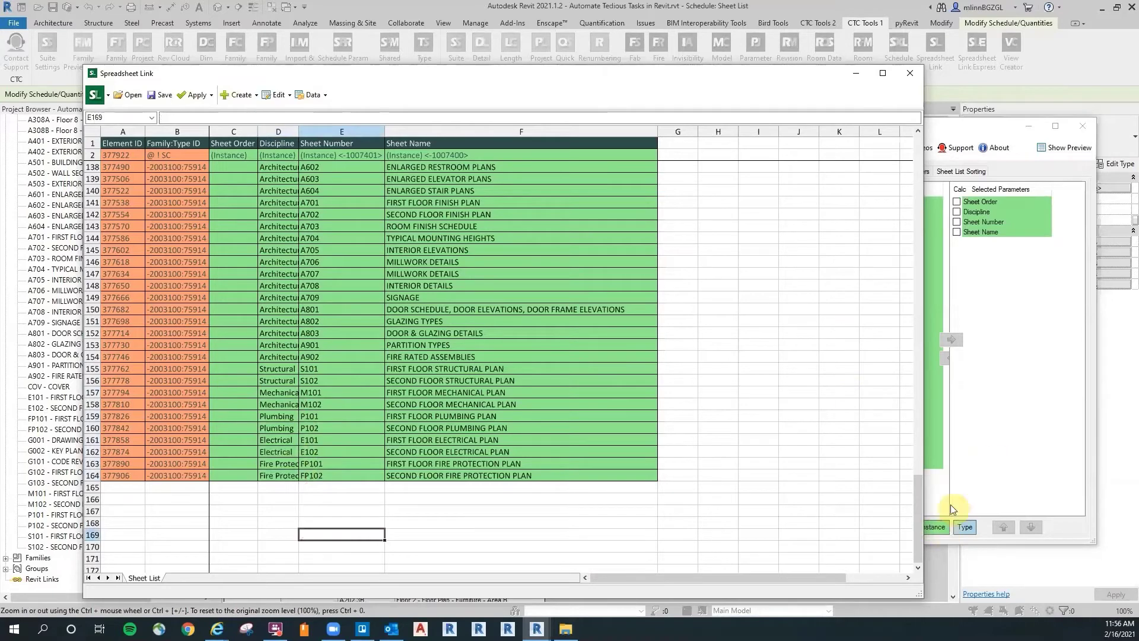
Step: Review the Discipline column from the first floor plan sheet down to the cover and General sheets
left_click_drag(919, 499, 923, 152)
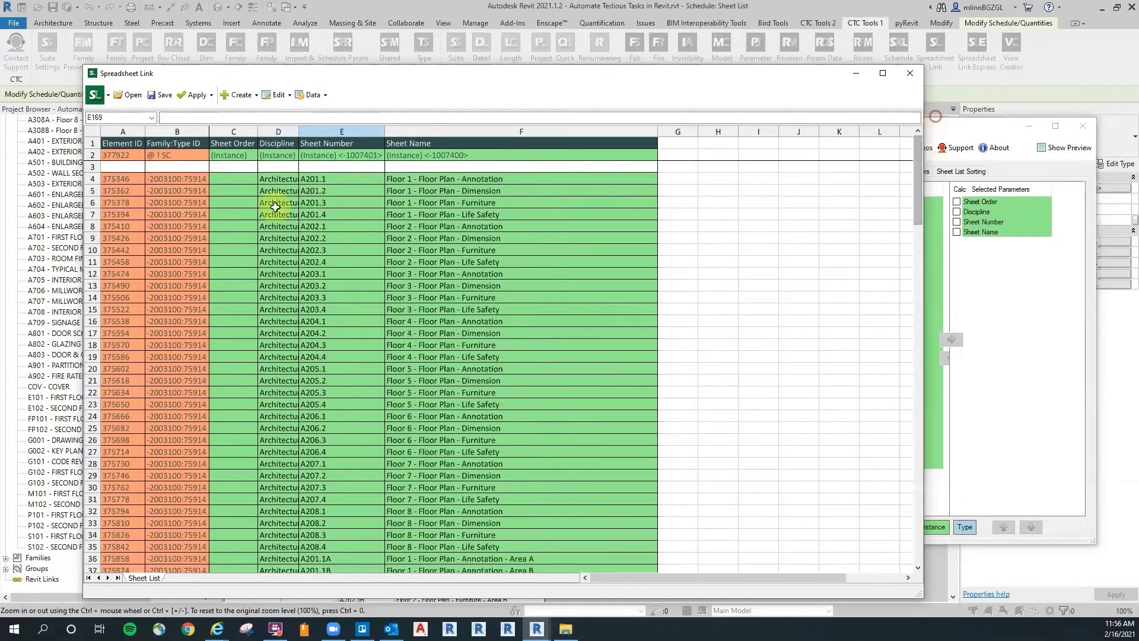
scroll(352, 360, "down", 20)
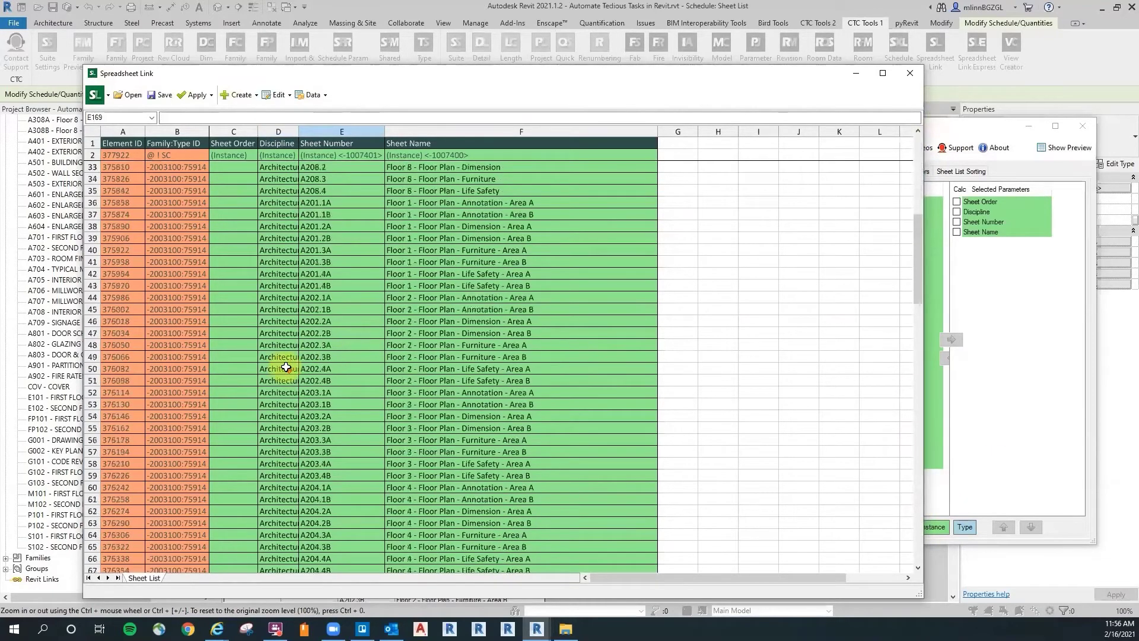
scroll(296, 346, "down", 14)
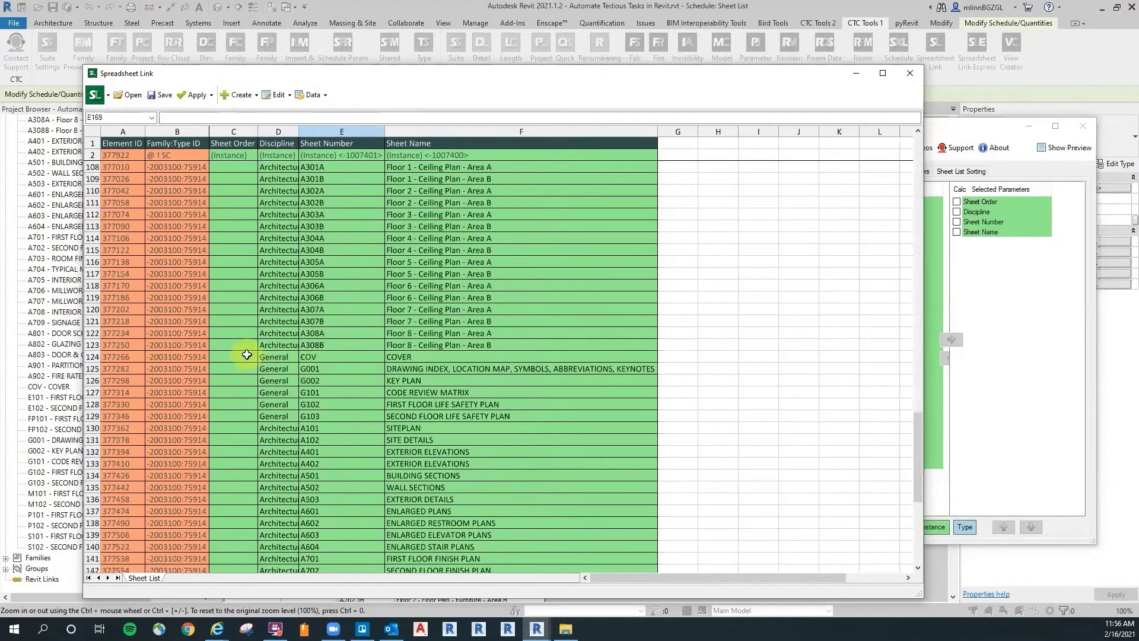
Step: Enter Sheet Order 1 for the COVER sheet and fill it down through General sheet G103
left_click(245, 356)
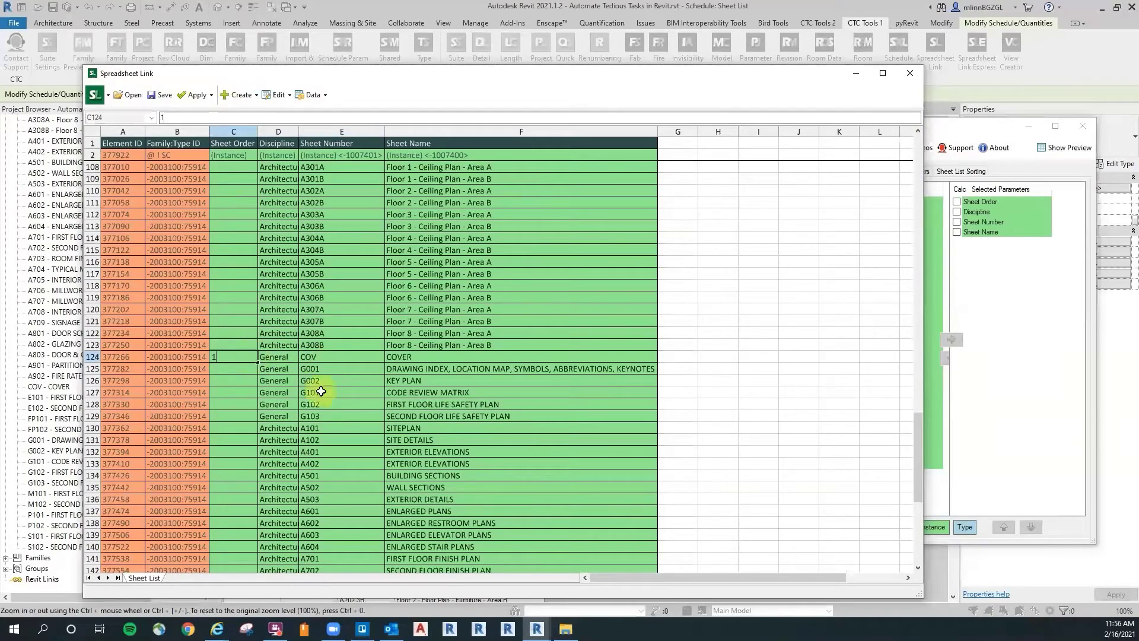
type("1")
left_click_drag(256, 360, 265, 422)
Step: Enter Sheet Order 2 for sheet A201.1 and fill it down through Architectural sheet A308B
left_click_drag(920, 453, 913, 127)
left_click(235, 178)
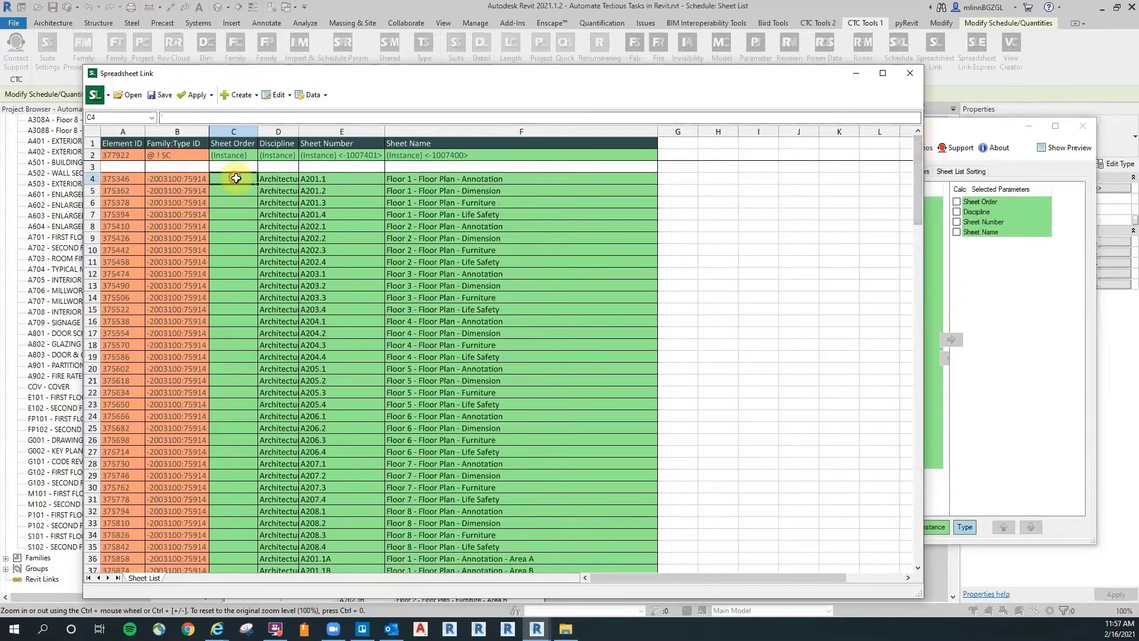
type("2")
left_click_drag(256, 184, 275, 462)
scroll(306, 351, "down", 4)
Step: Enter Sheet Order 2 for sheet A101 and fill it down through Architectural sheet A902
left_click(237, 392)
type("2")
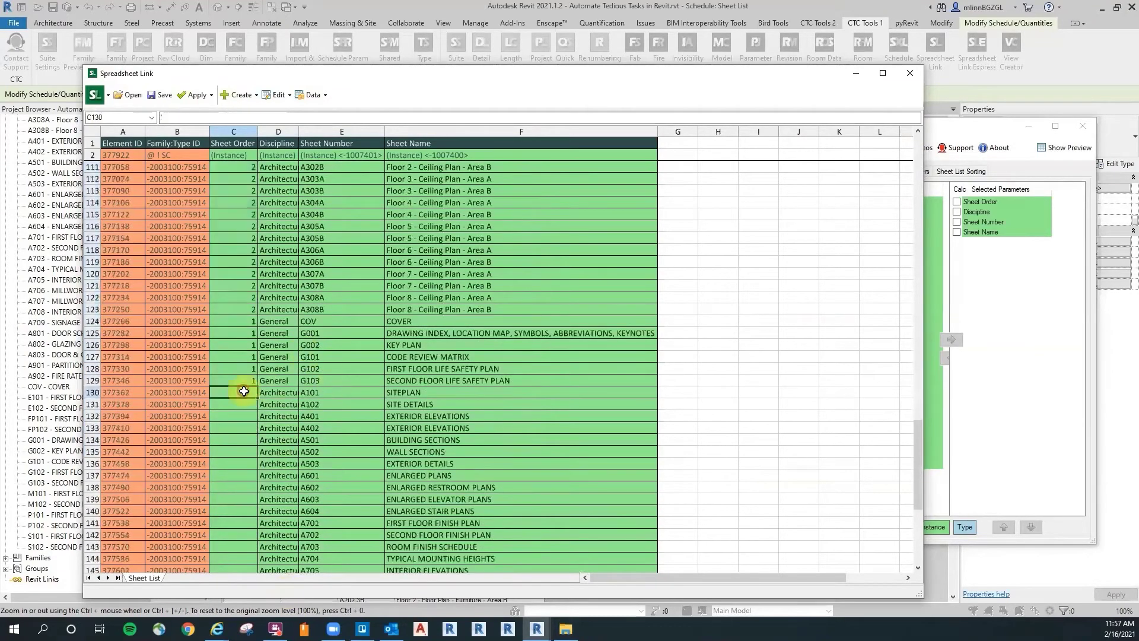
scroll(320, 340, "down", 4)
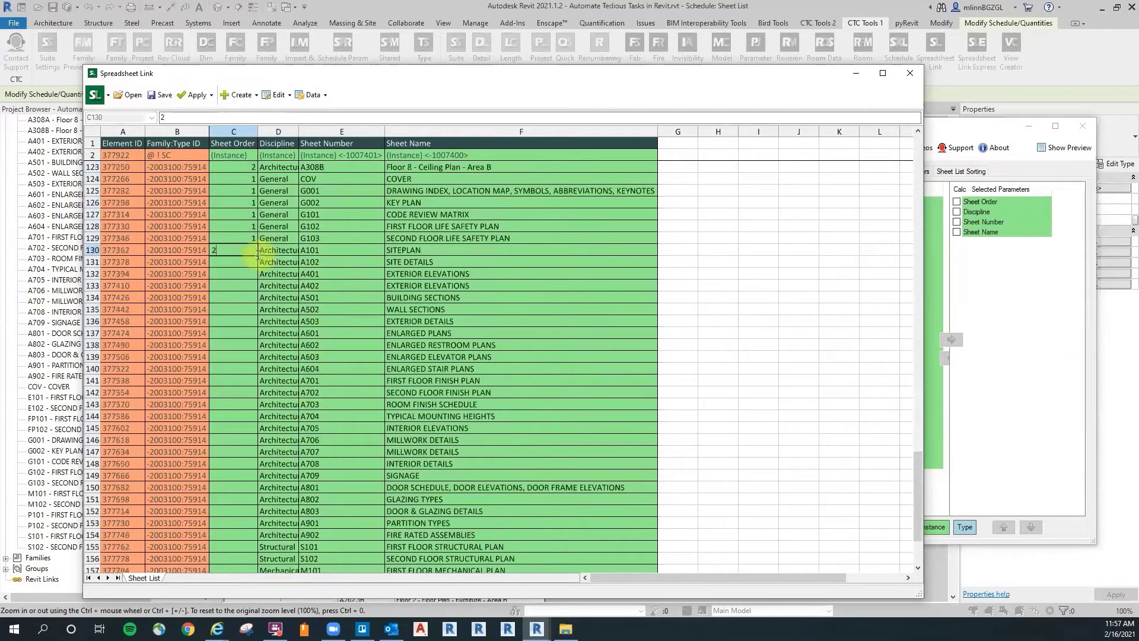
left_click(314, 296)
left_click(232, 250)
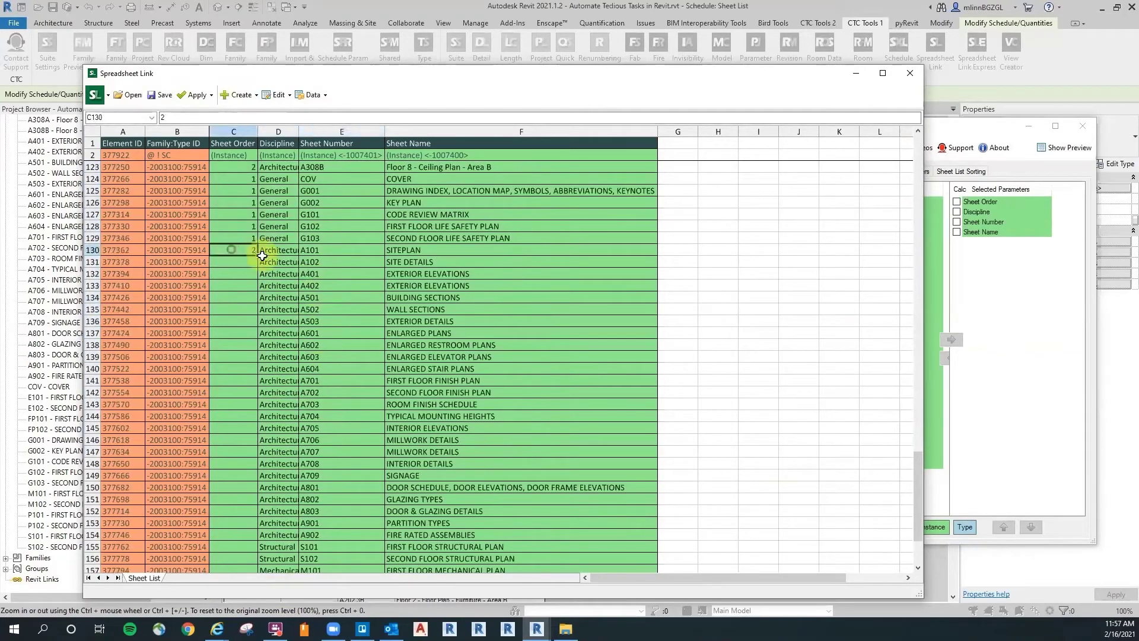
left_click_drag(255, 254, 276, 542)
scroll(343, 356, "down", 5)
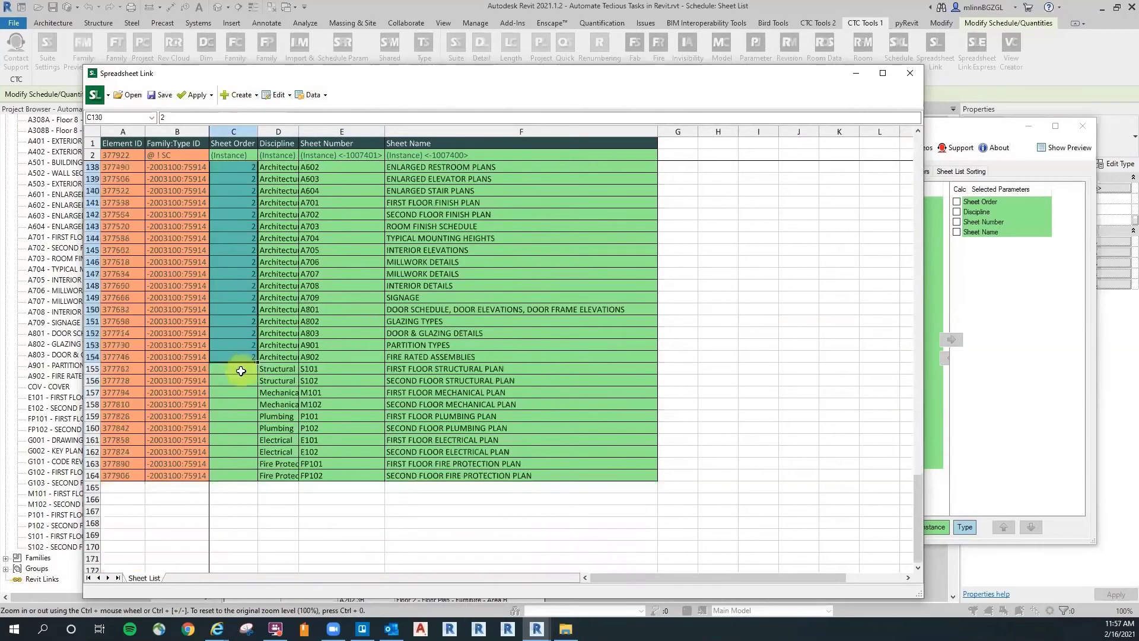
Step: Set the Sheet Order to 3 for Structural sheets S101 and S102, and to 4 for Mechanical sheets M101 and M102
left_click(239, 369)
type("3")
key("Return")
type("3")
key("Return")
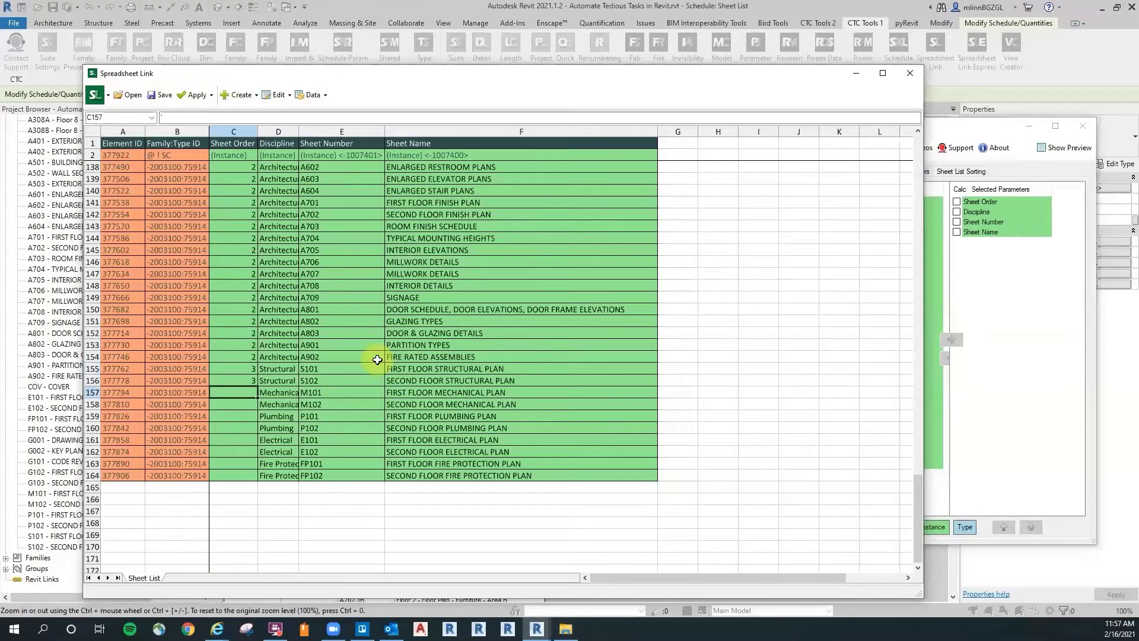
type("4")
key("Return")
type("4")
key("Return")
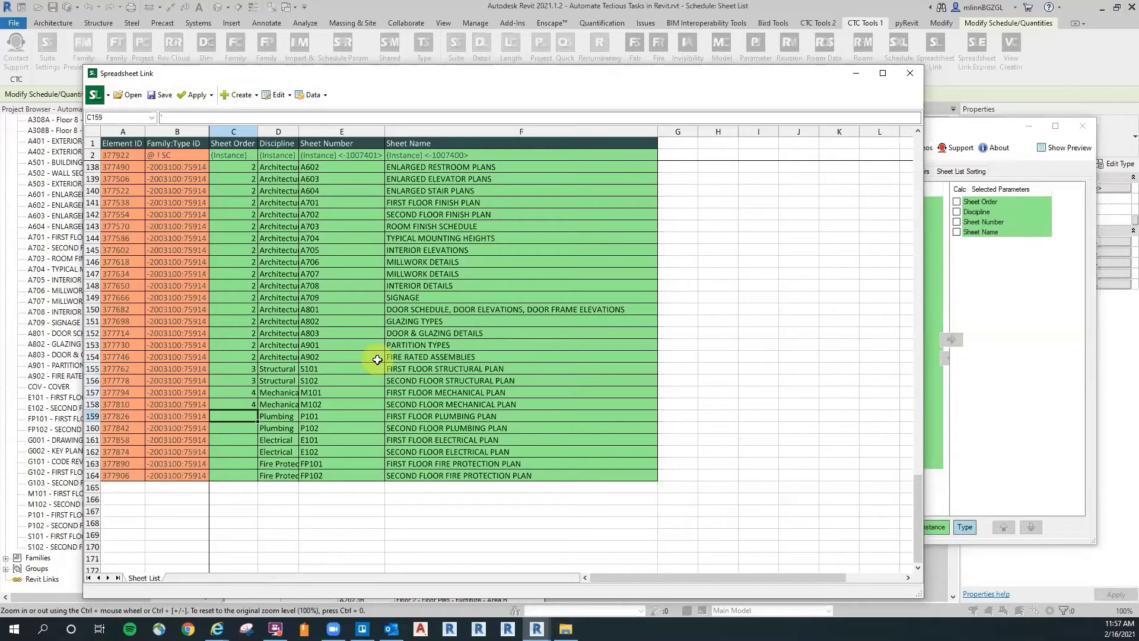
Step: Set the Sheet Order to 5 for Plumbing sheets P101 and P102, and to 6 for Electrical sheets E101 and E102
type("5")
key("Return")
type("5")
key("Return")
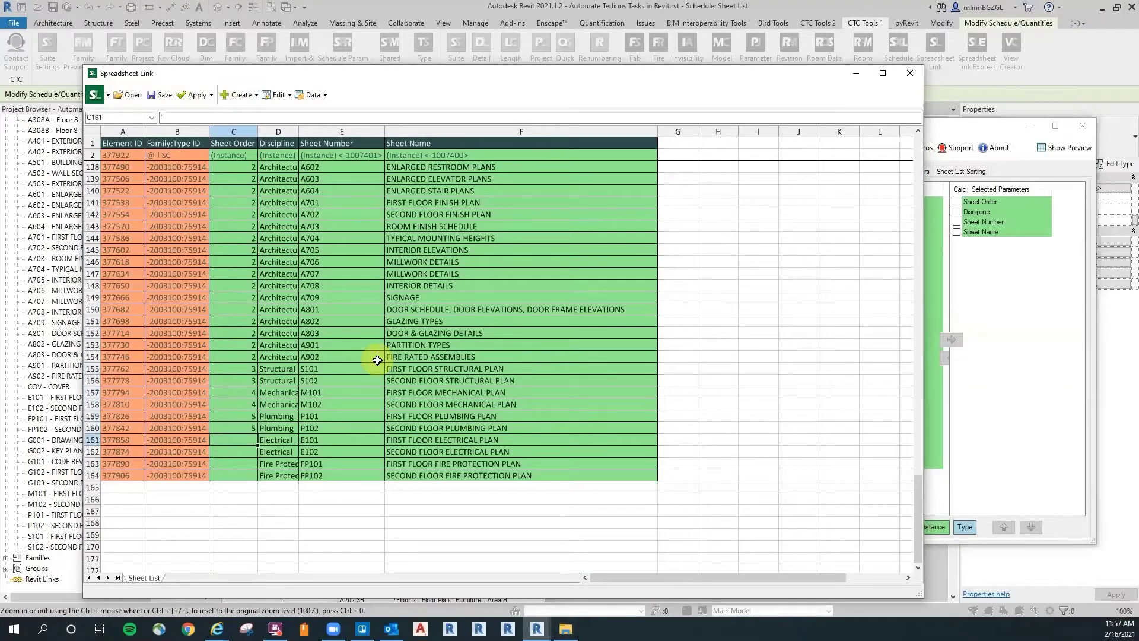
type("6")
key("Return")
type("6")
key("Return")
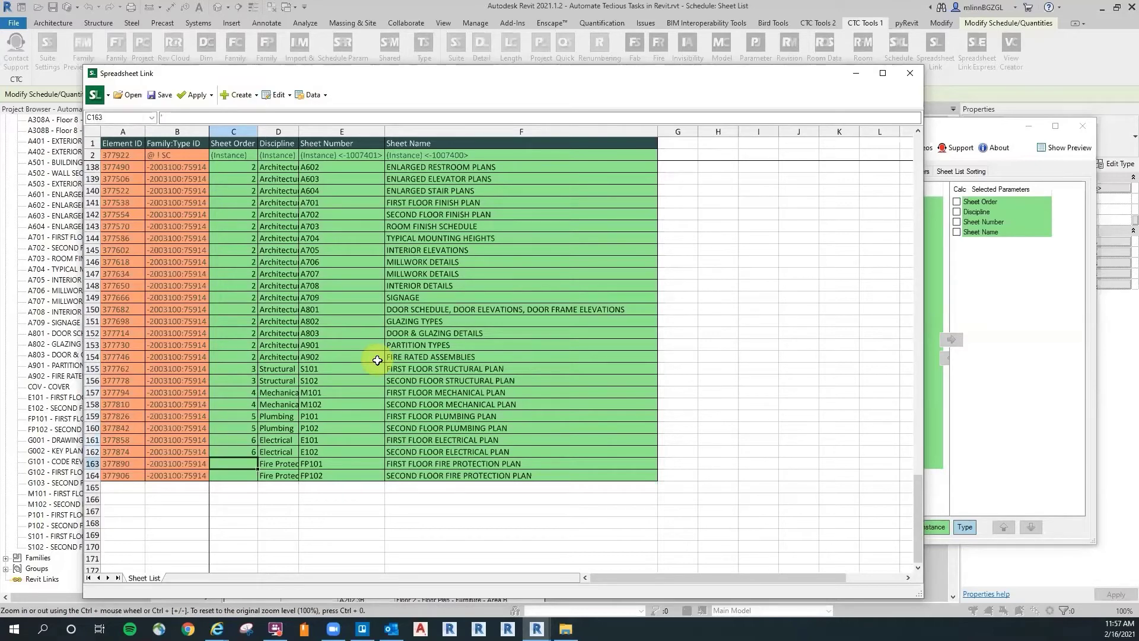
Step: Set the Sheet Order to 7 for Fire Protection sheets FP101 and FP102
type("7")
key("Return")
type("7")
key("Return")
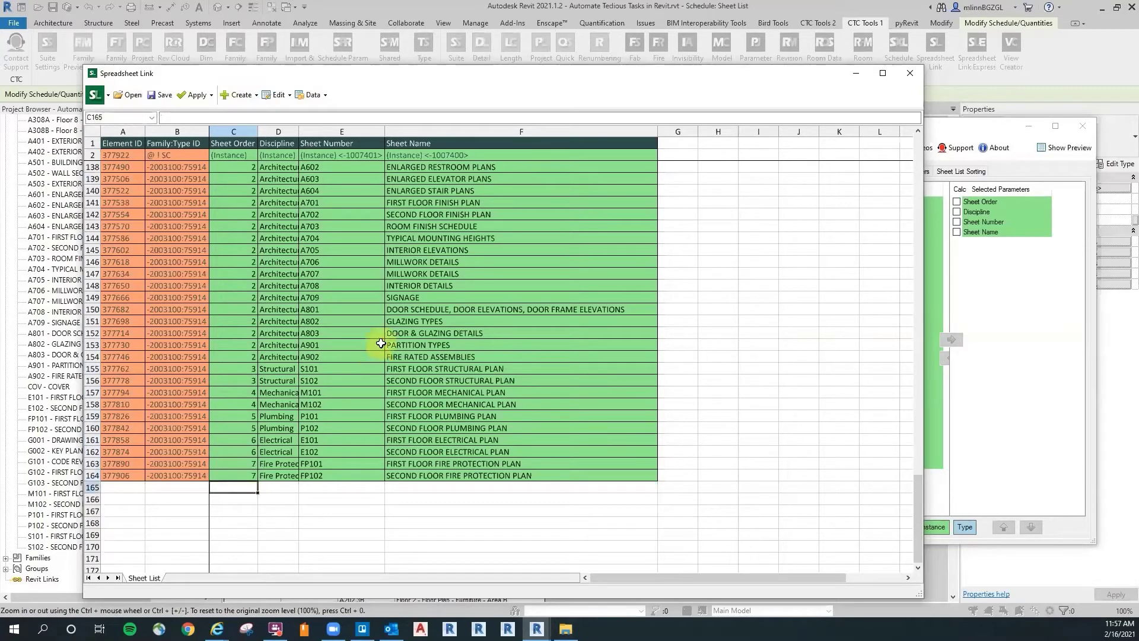
left_click(755, 369)
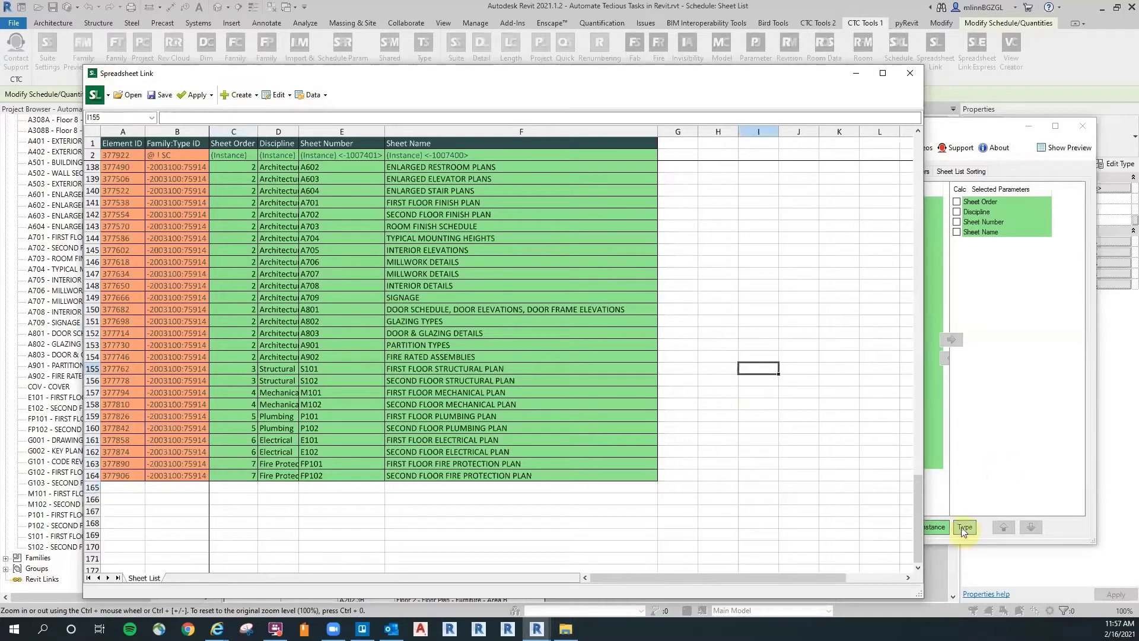
Step: Apply the spreadsheet values to the Revit project and dismiss the import result
left_click_drag(919, 508, 917, 148)
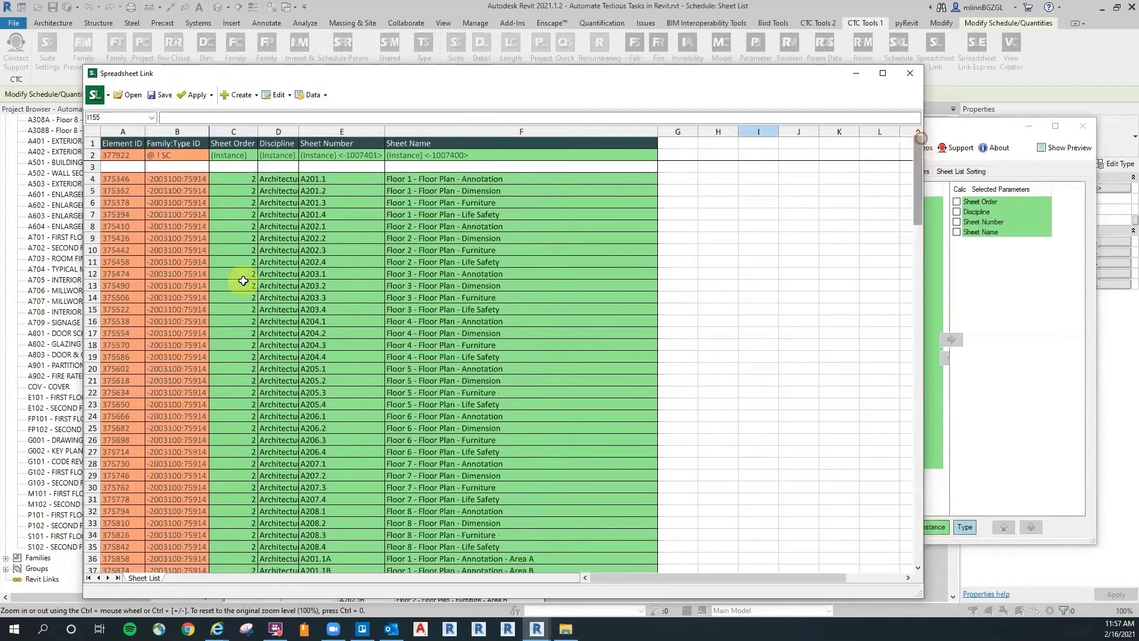
left_click(207, 96)
left_click(233, 113)
left_click(209, 96)
left_click(208, 115)
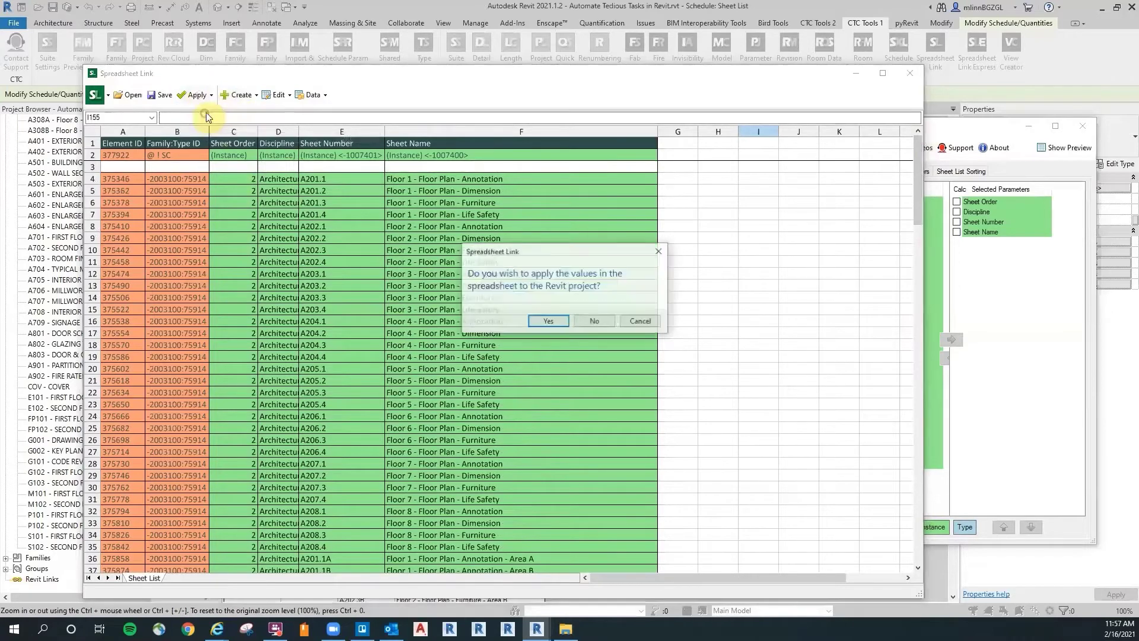
left_click(547, 320)
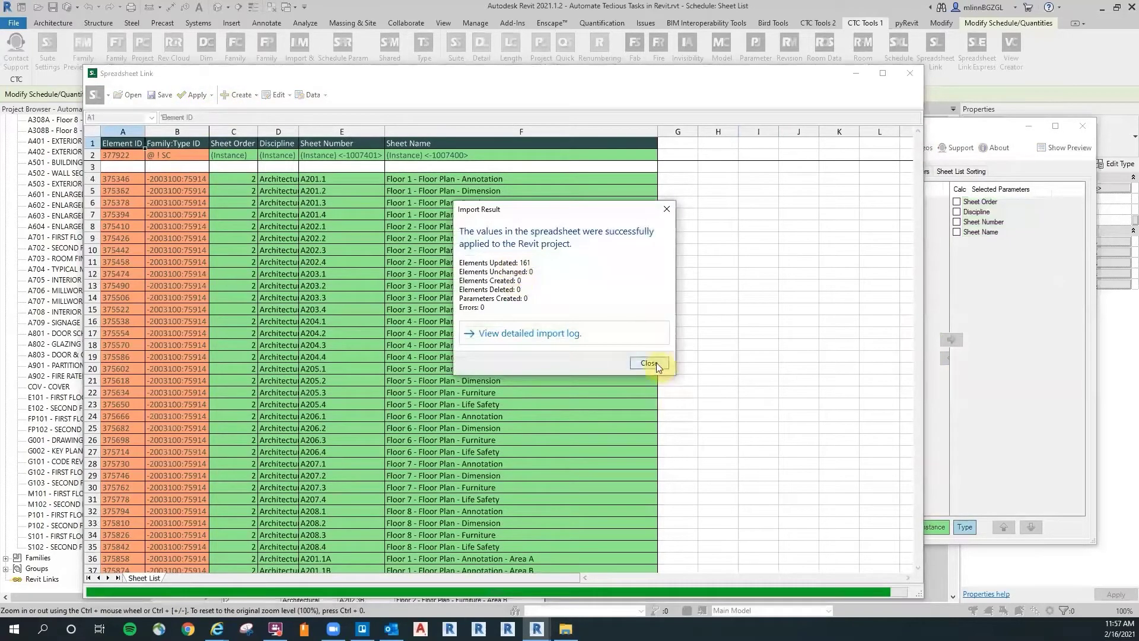
left_click(655, 364)
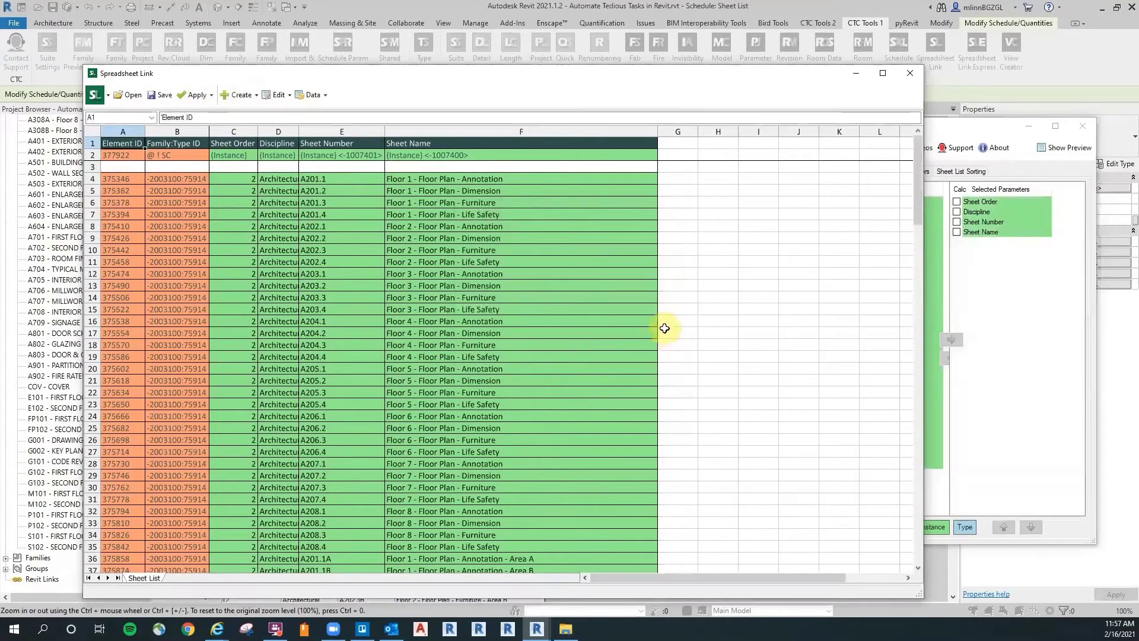
Step: Close the Spreadsheet Link spreadsheet and its settings window to return to the Sheet List schedule
left_click(910, 73)
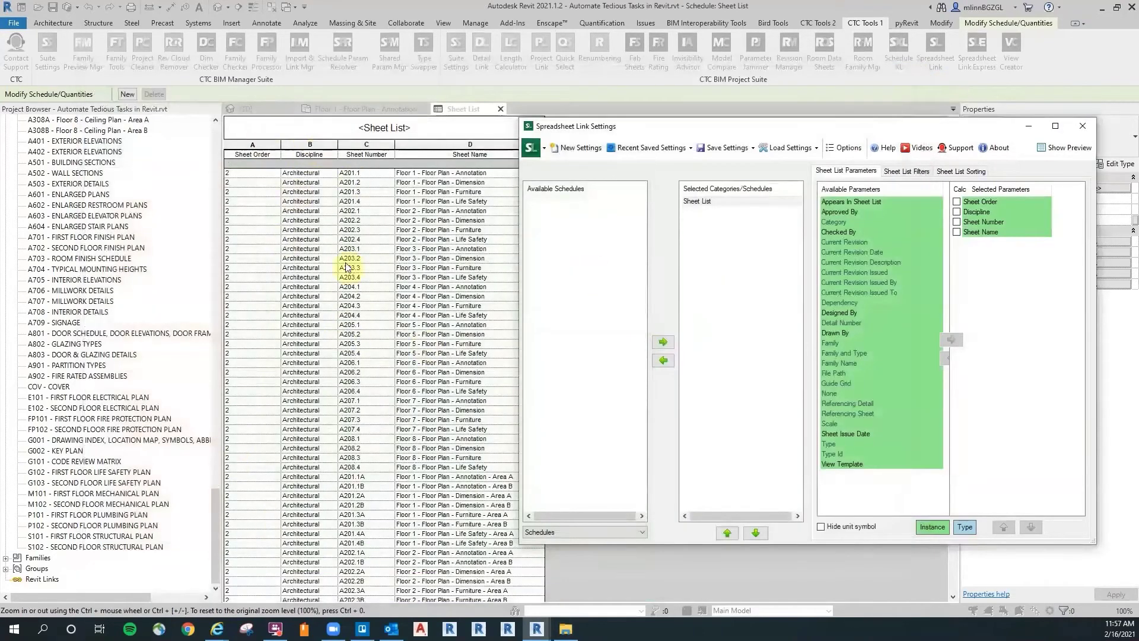
left_click_drag(681, 126, 549, 121)
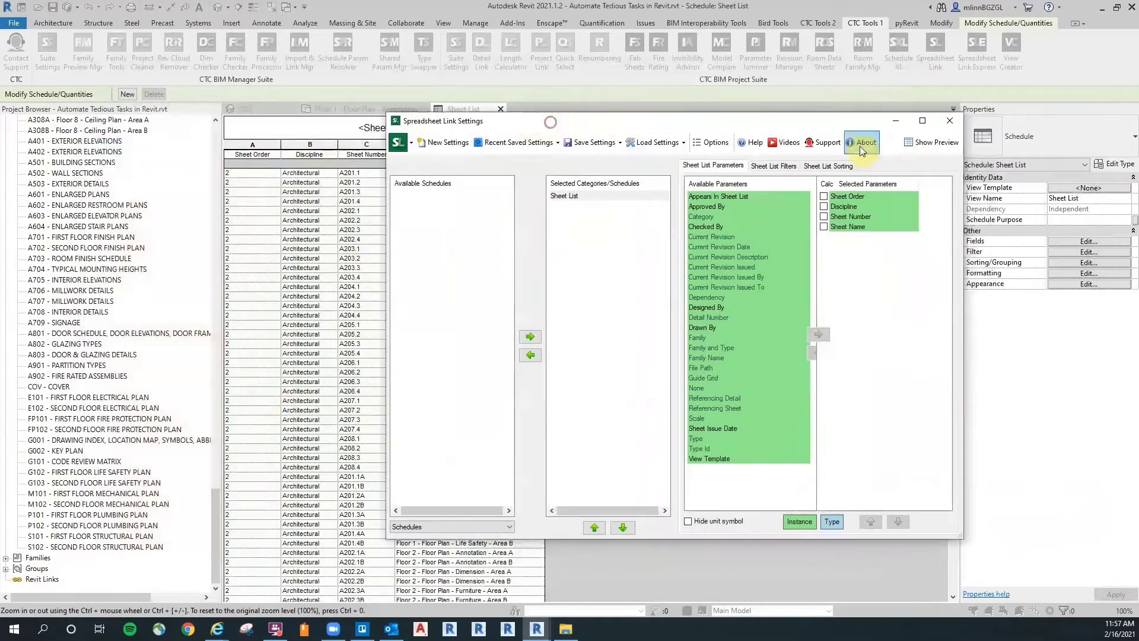
left_click(950, 120)
left_click(595, 335)
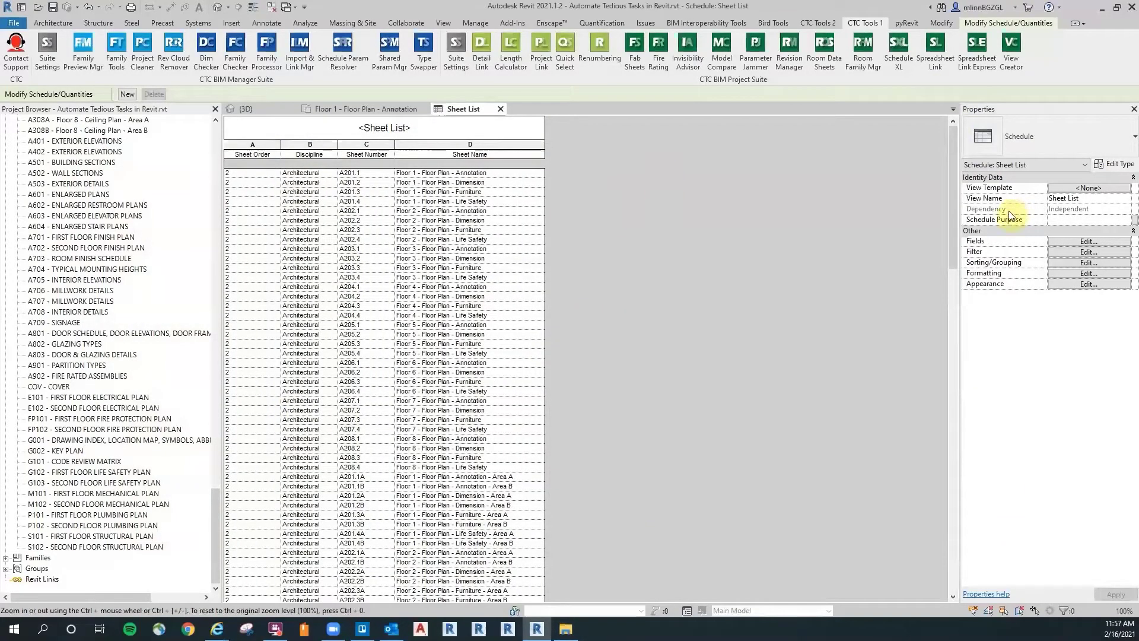
Step: Sort the Sheet List schedule ascending by Sheet Order, then by Discipline with a header, then by Sheet Number
left_click_drag(953, 171, 941, 130)
left_click(1063, 262)
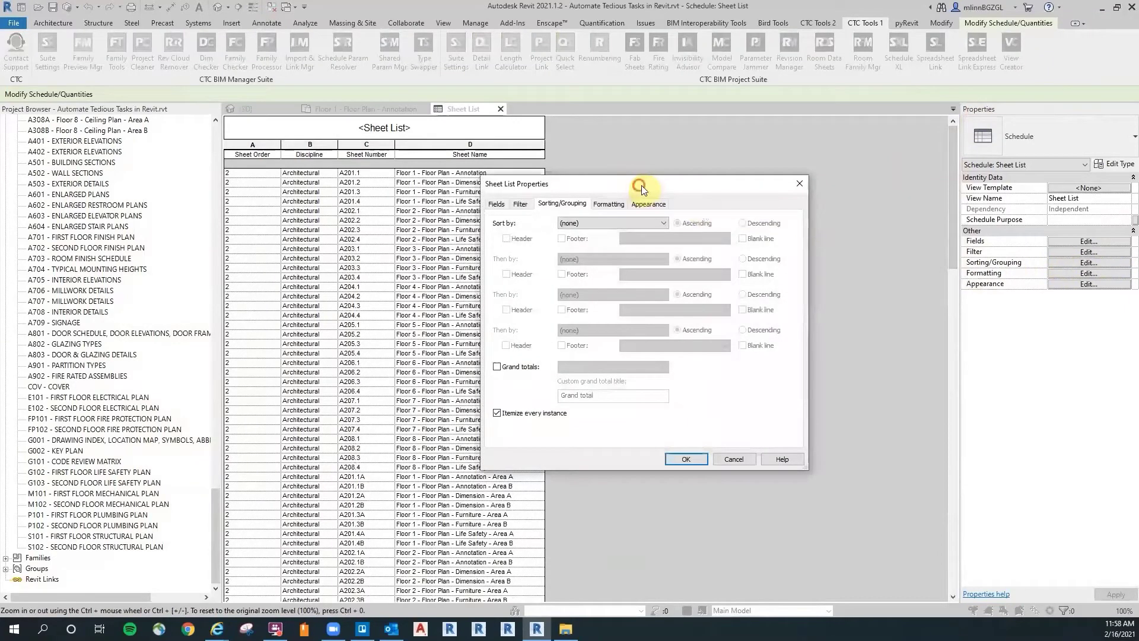
left_click_drag(642, 185, 742, 183)
left_click(686, 223)
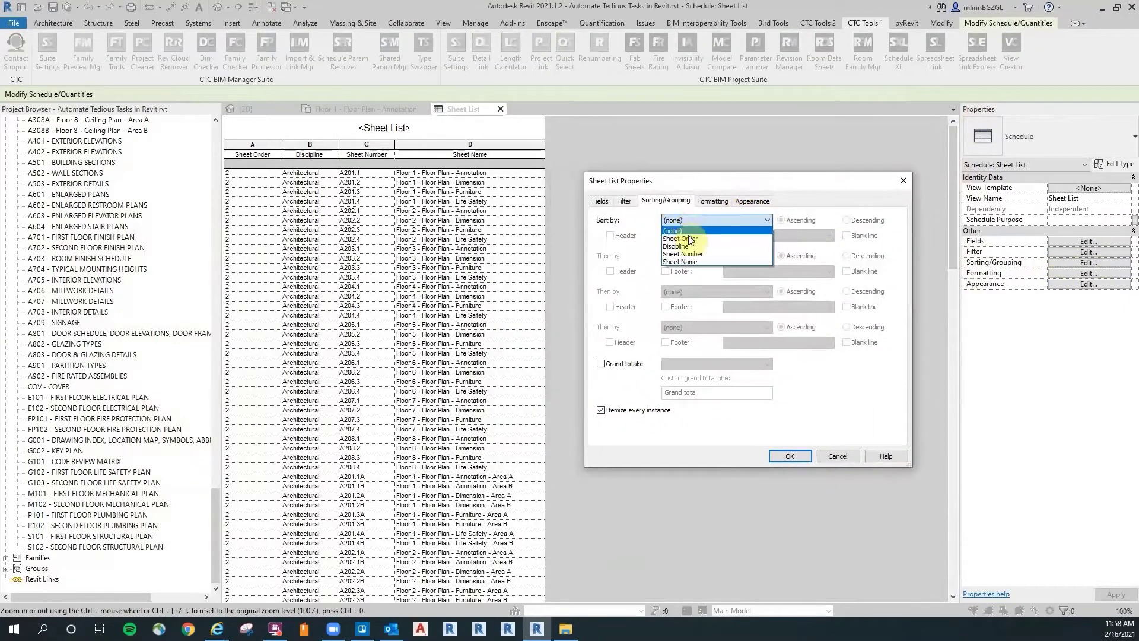
left_click(686, 240)
left_click(686, 258)
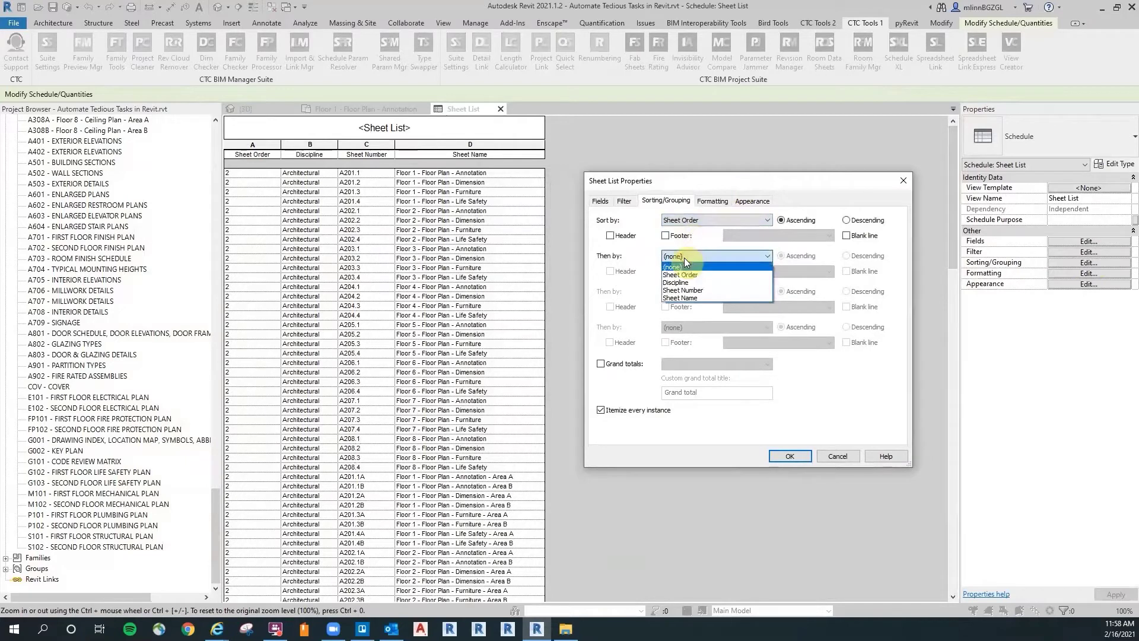
left_click(688, 282)
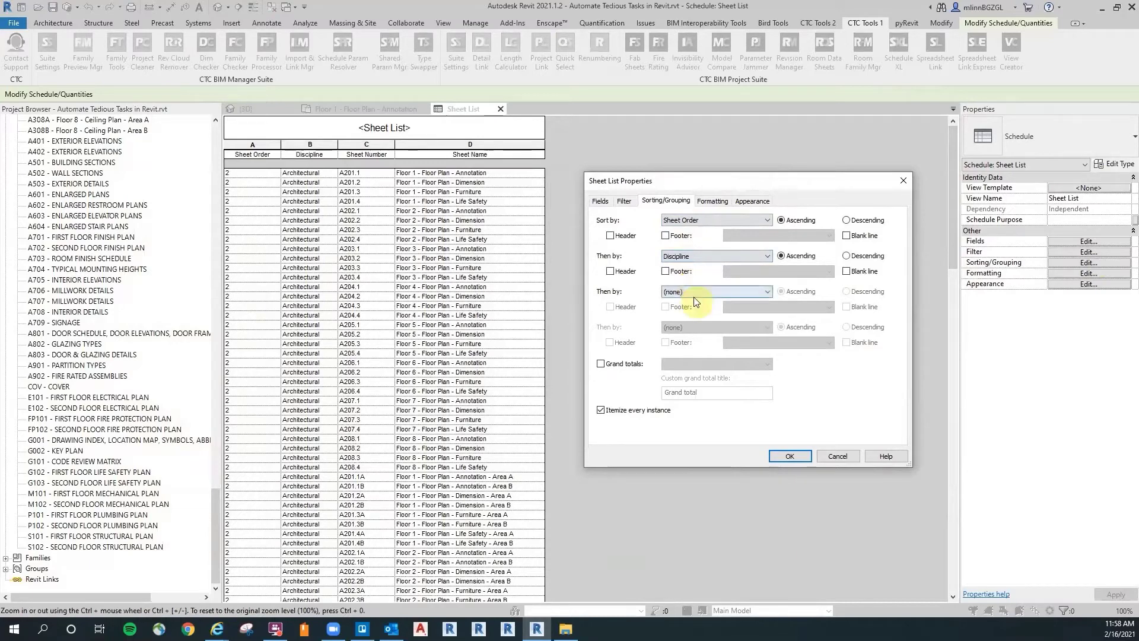
left_click(692, 290)
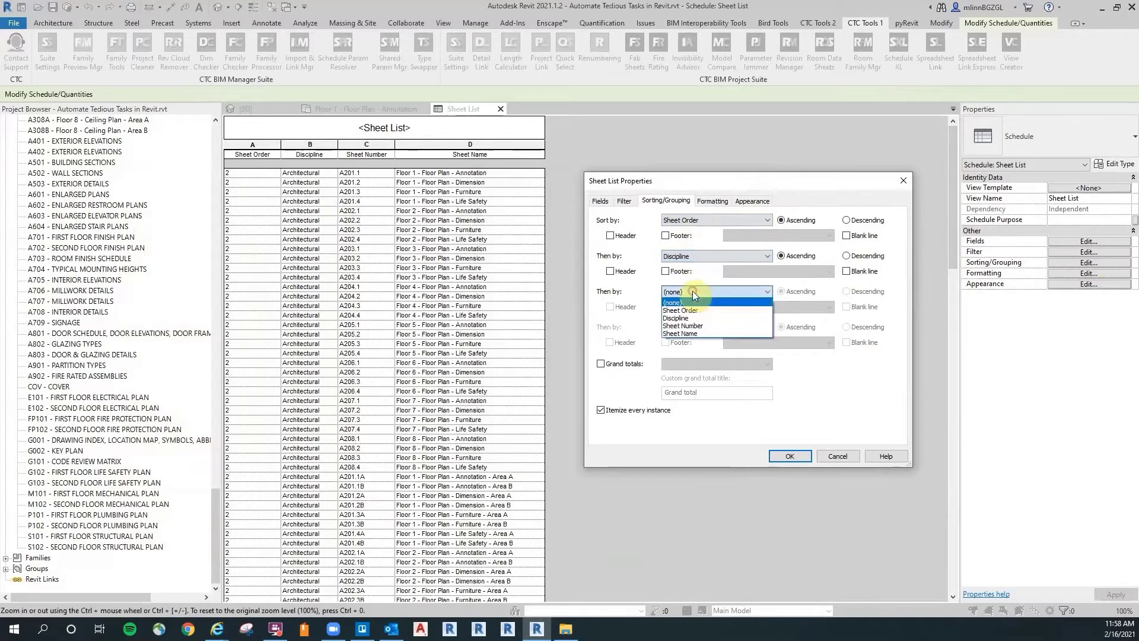
left_click(700, 326)
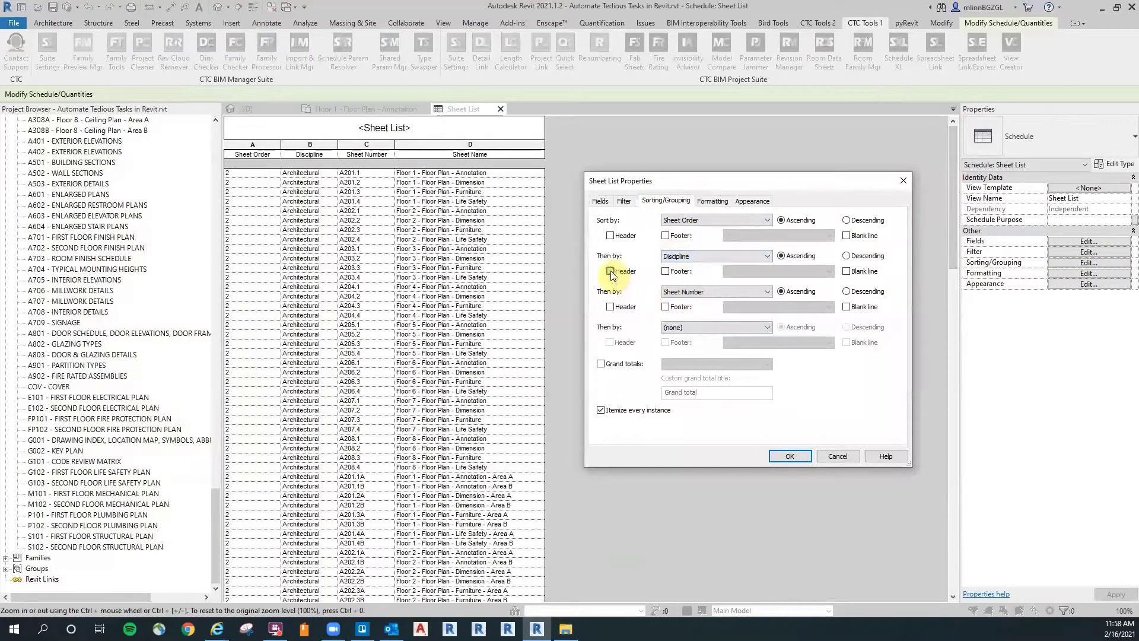
left_click(786, 457)
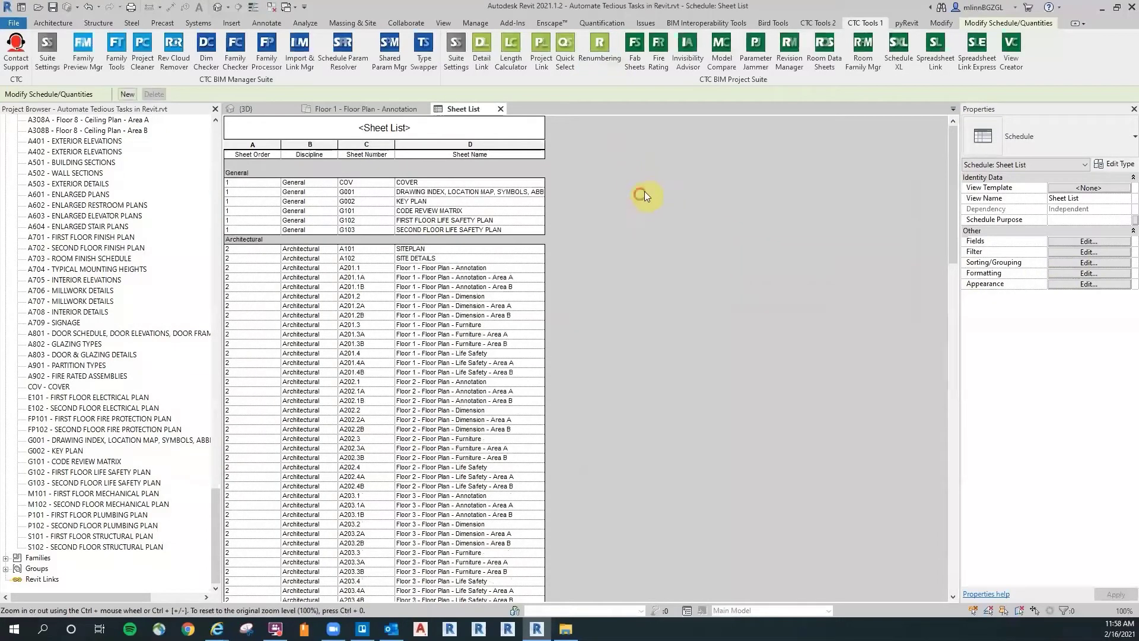
Step: Hide the Sheet Order and Discipline columns in the Sheet List schedule
left_click_drag(951, 158, 966, 119)
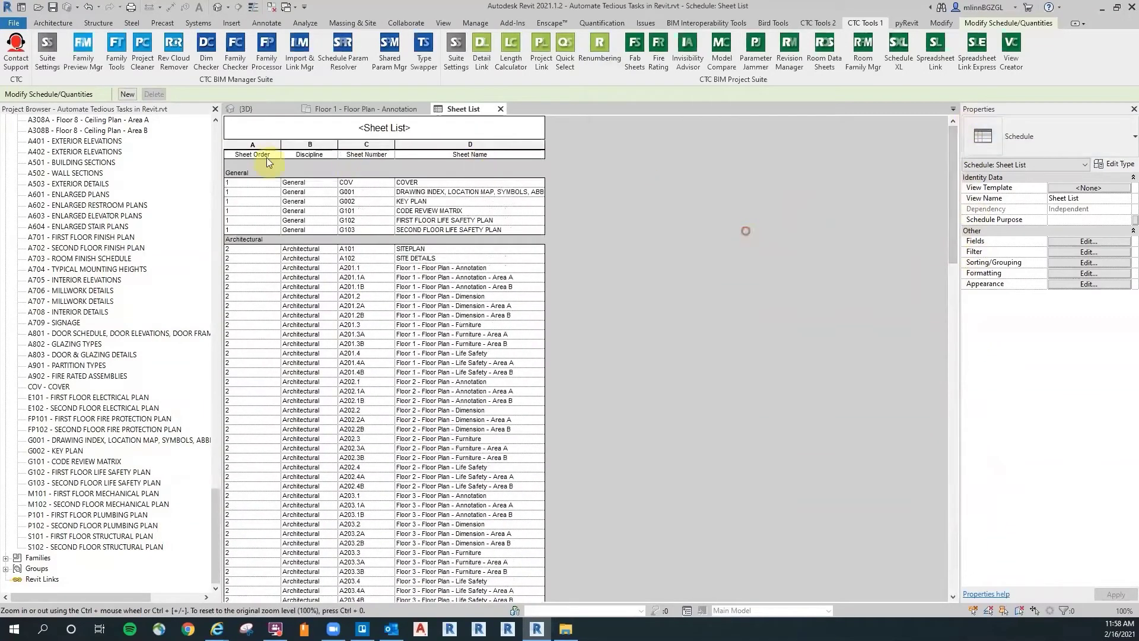
left_click(252, 145)
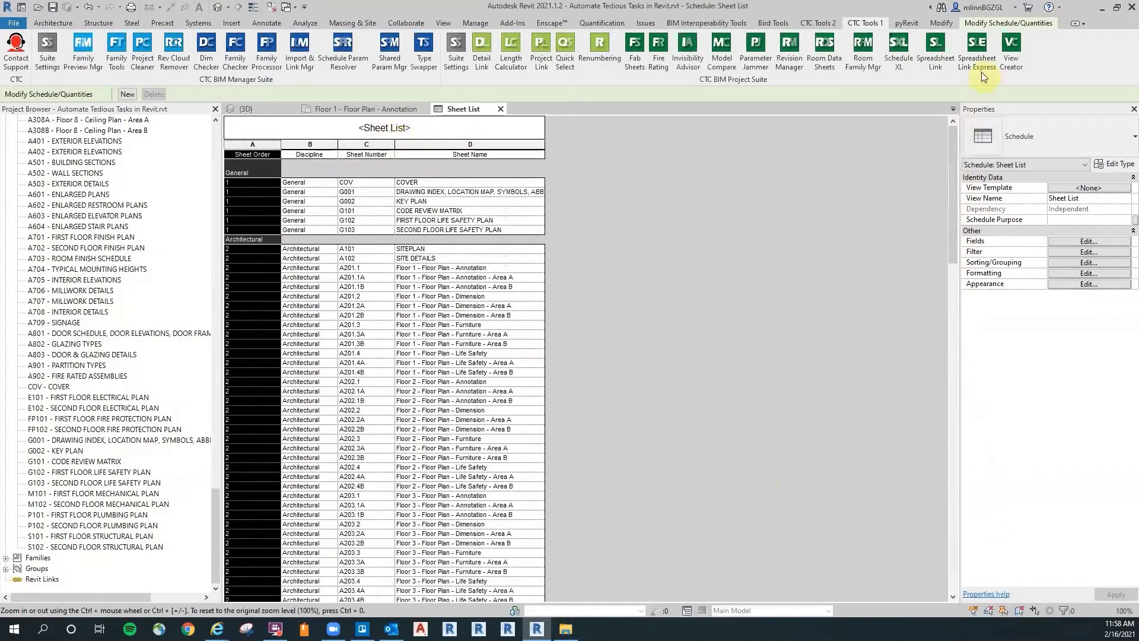
left_click(983, 26)
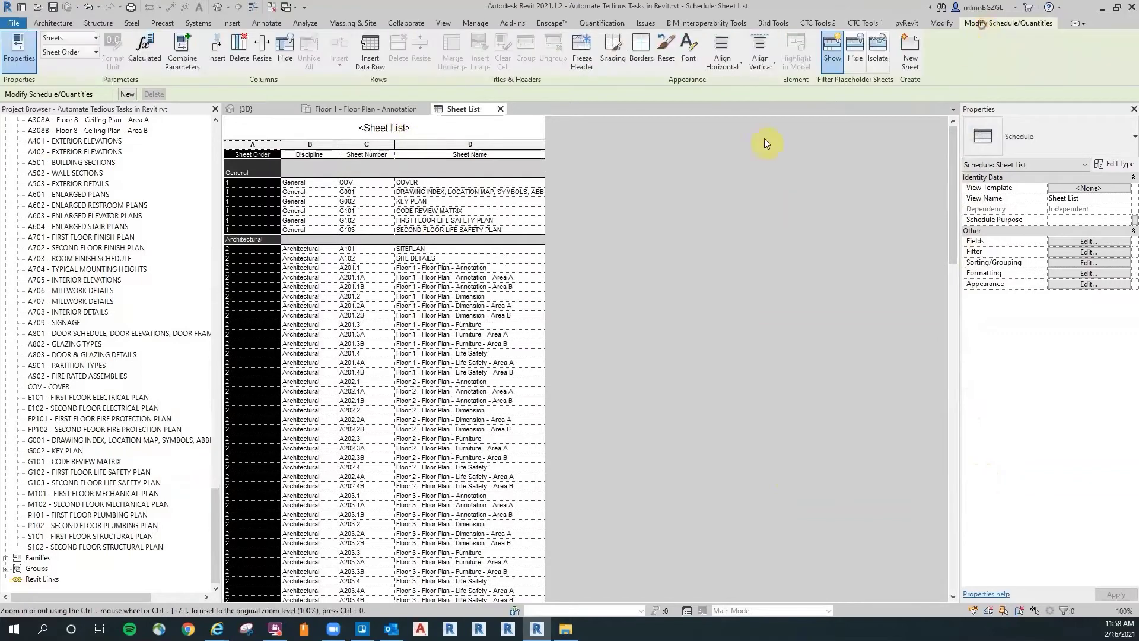
left_click(284, 50)
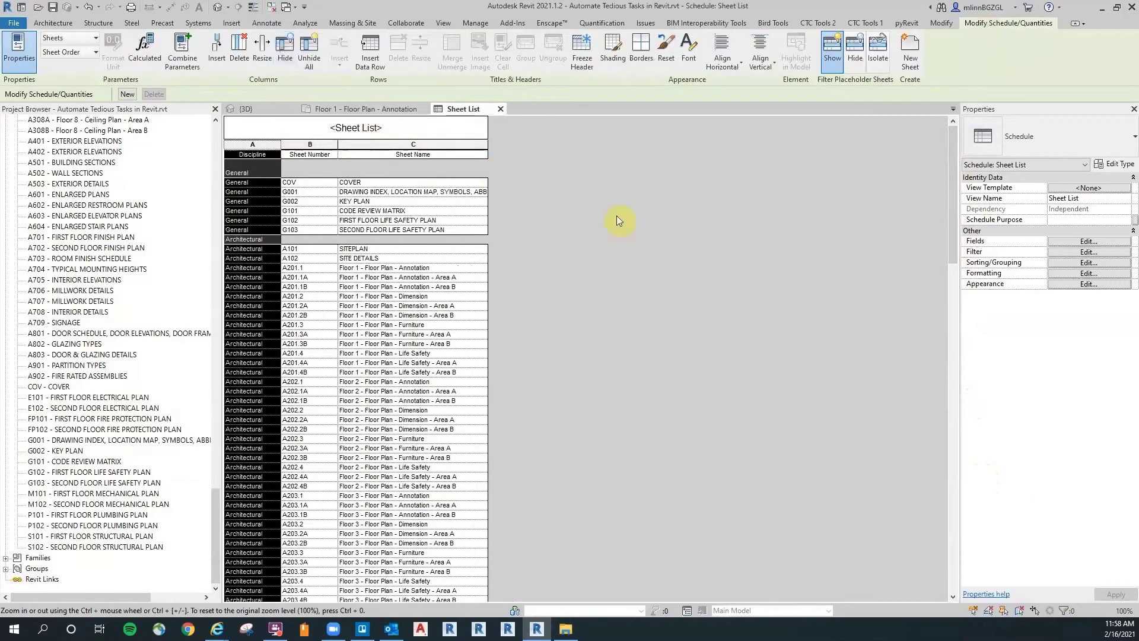
left_click(444, 125)
left_click(266, 148)
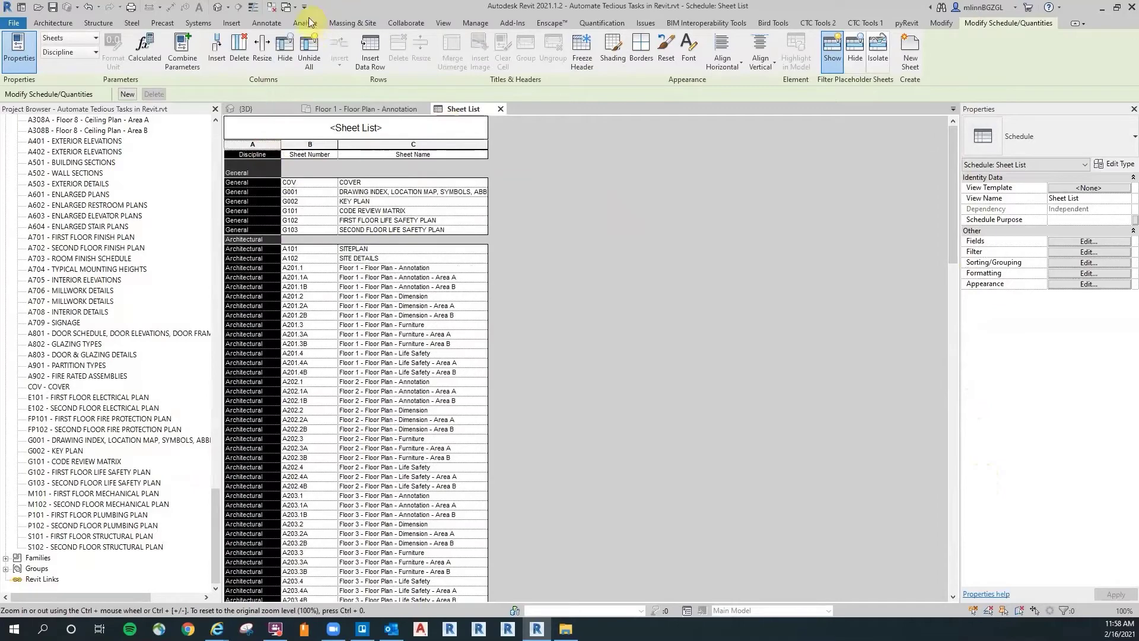
left_click(285, 50)
left_click(382, 126)
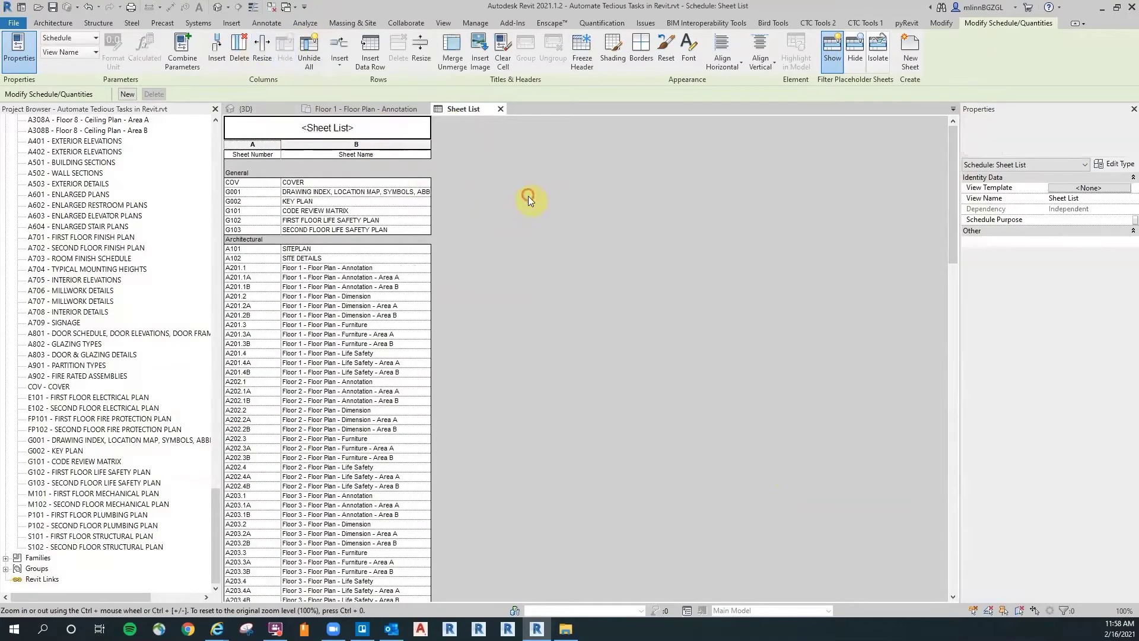
Step: Look over the Sheet List schedule and switch to the Floor 1 - Floor Plan - Annotation view
left_click_drag(952, 180, 974, 151)
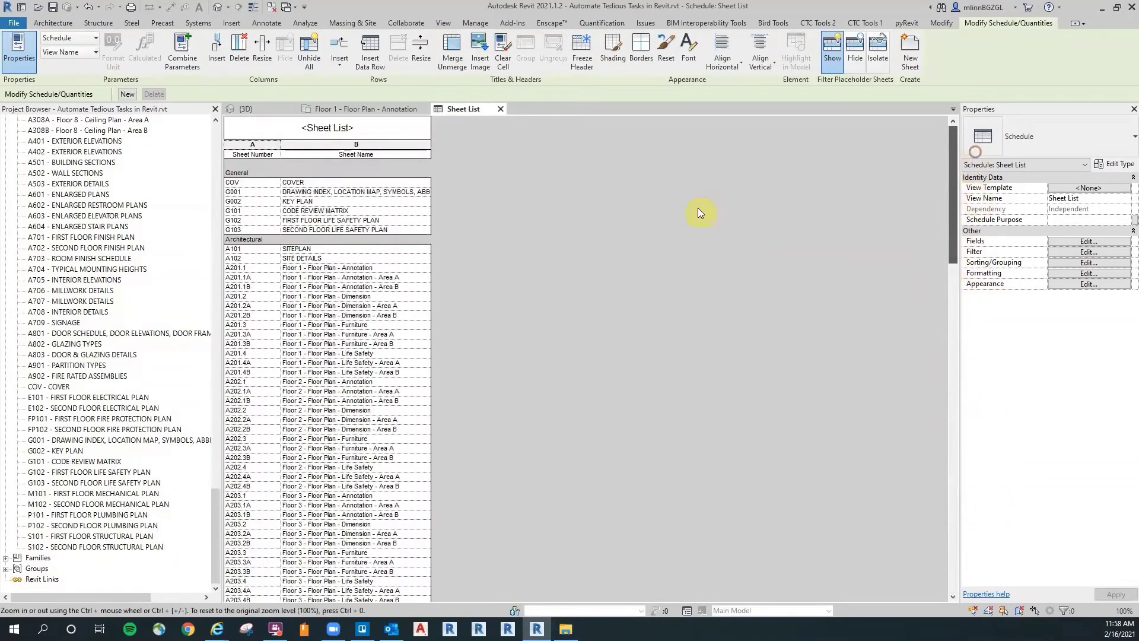
left_click(539, 200)
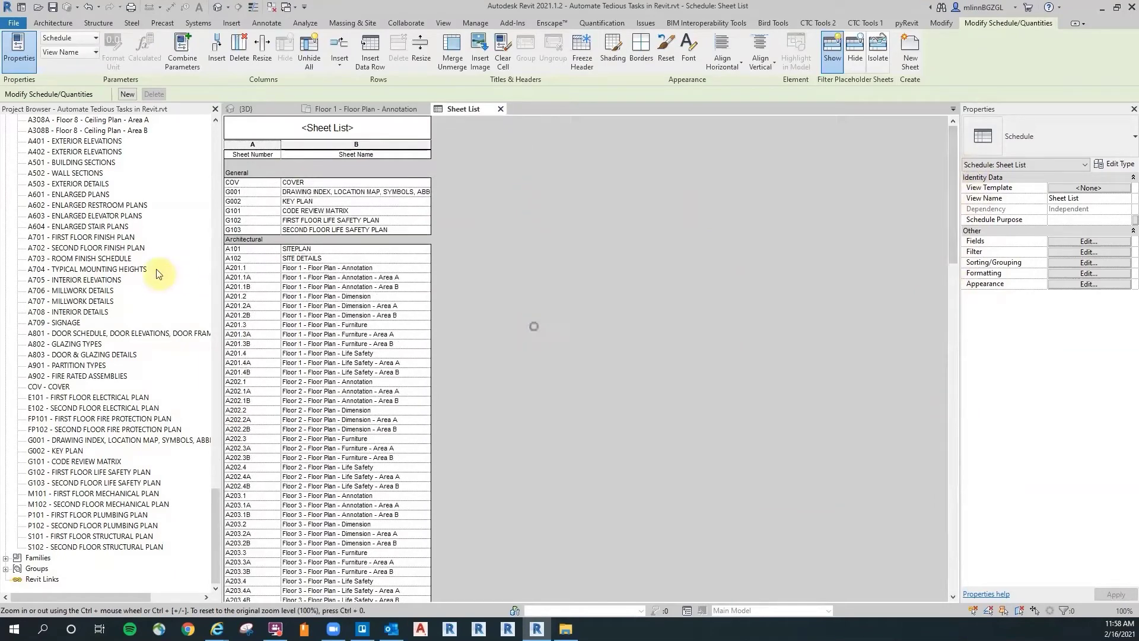
left_click(345, 109)
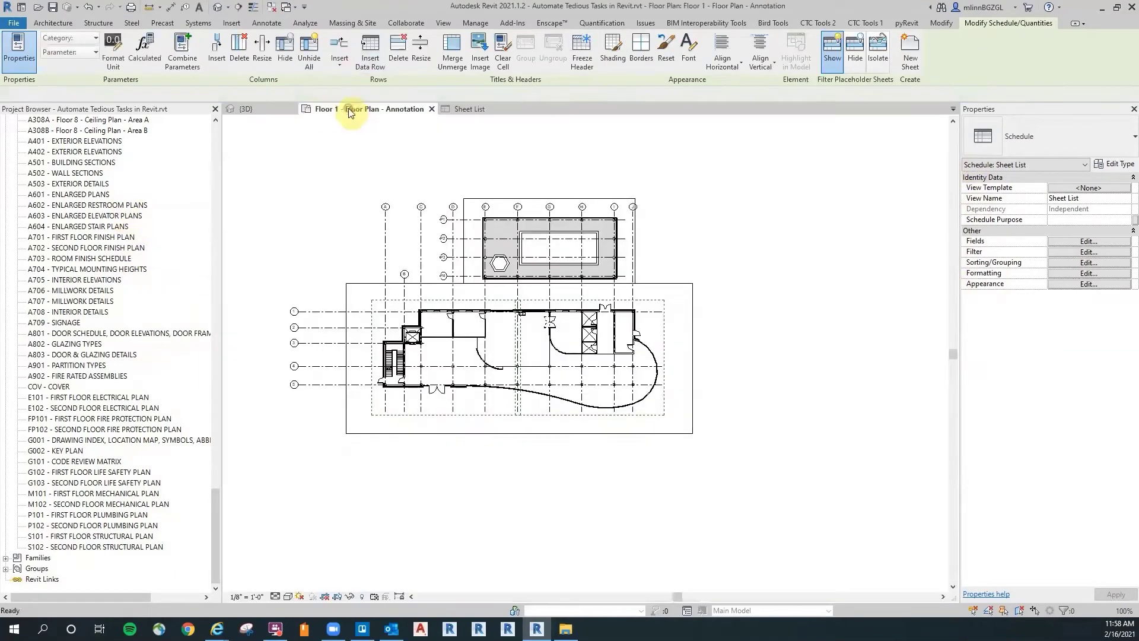
Step: Switch to the {3D} view and create a new Project Browser organization scheme for sheets named Discipline
left_click(250, 109)
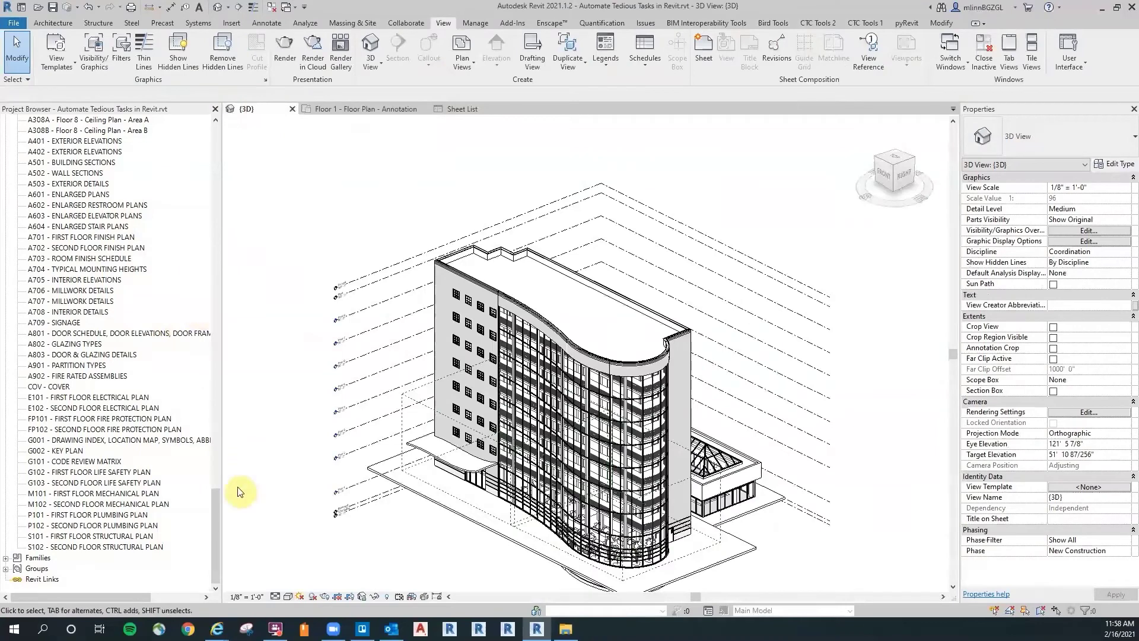
left_click_drag(215, 519, 209, 220)
left_click(59, 269)
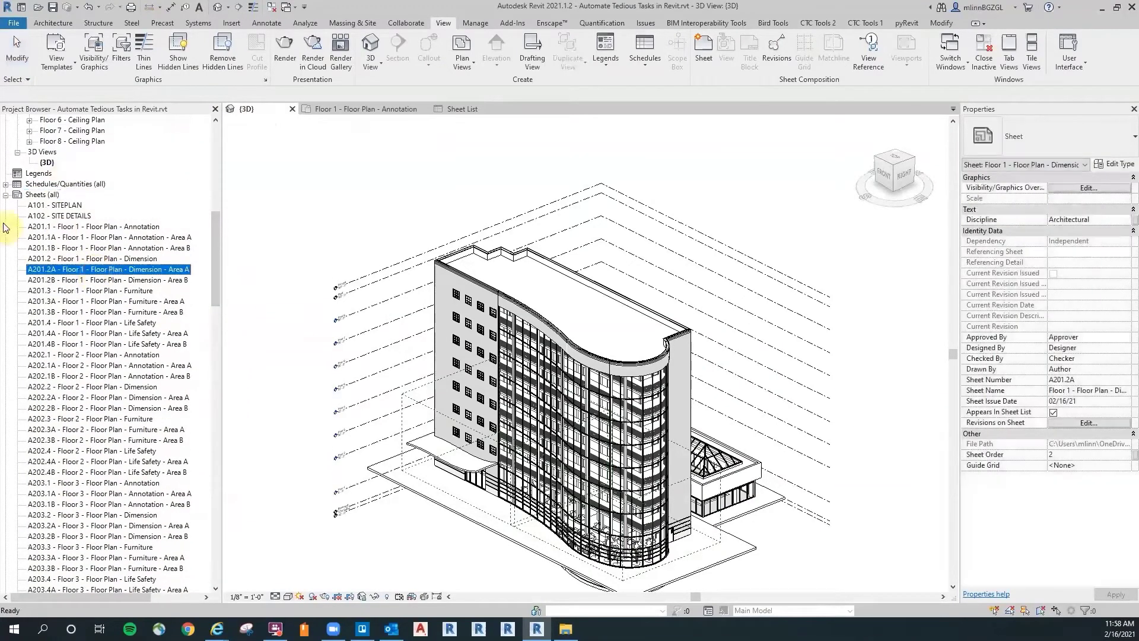
left_click(36, 194)
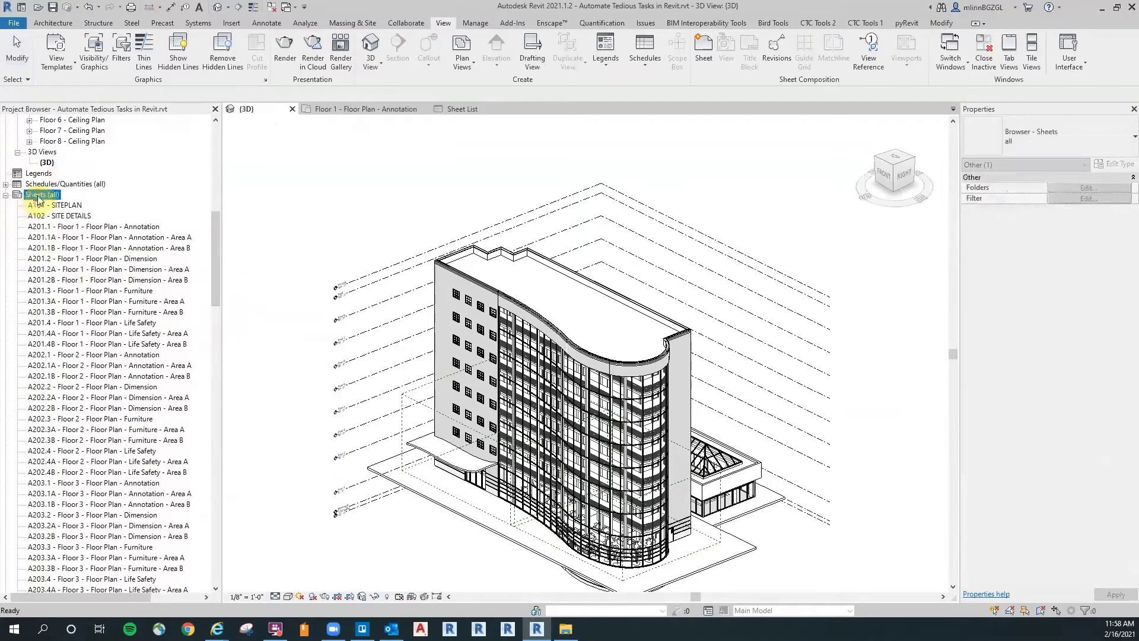
right_click(37, 200)
left_click(132, 222)
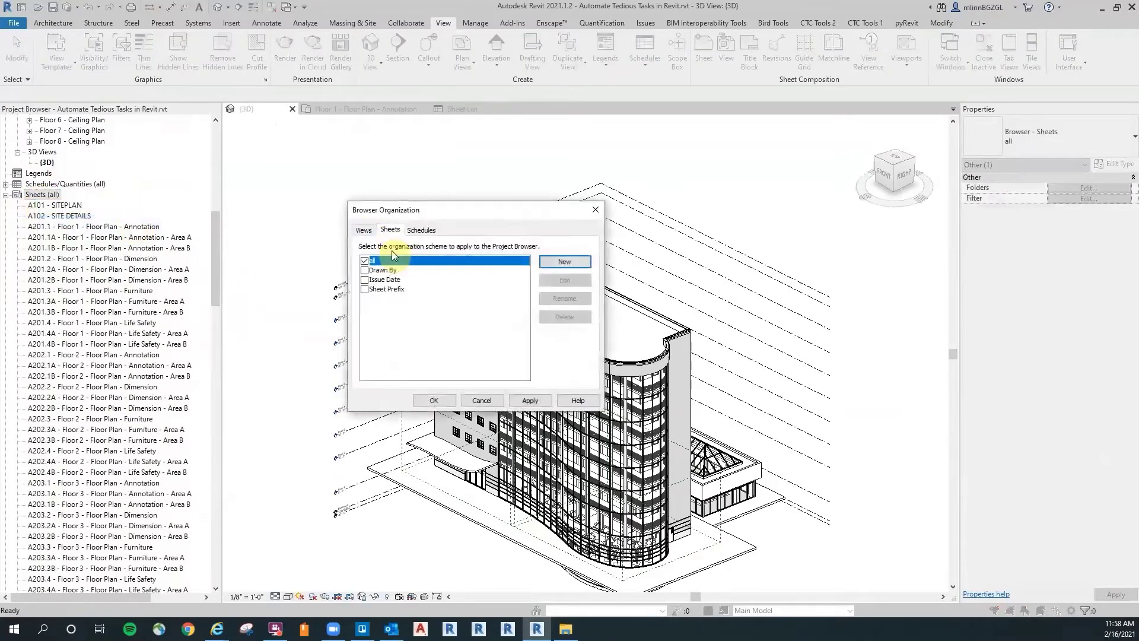
left_click(573, 263)
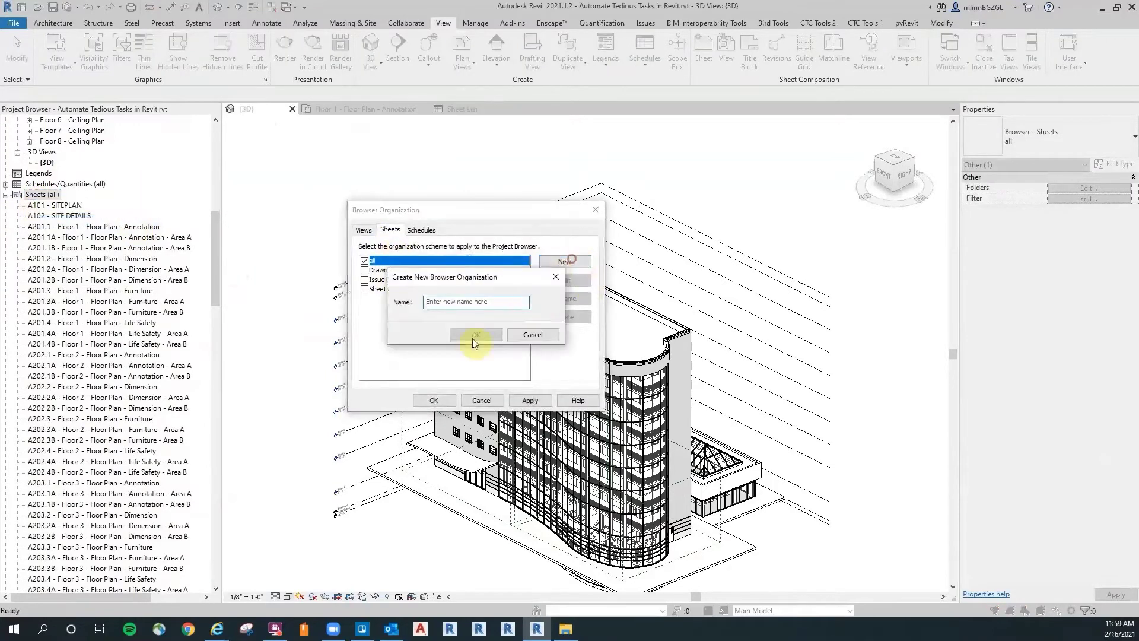
type("Discipline")
key("Return")
Step: Group the new sheet scheme by Discipline using all characters and apply it to the Project Browser
left_click(416, 168)
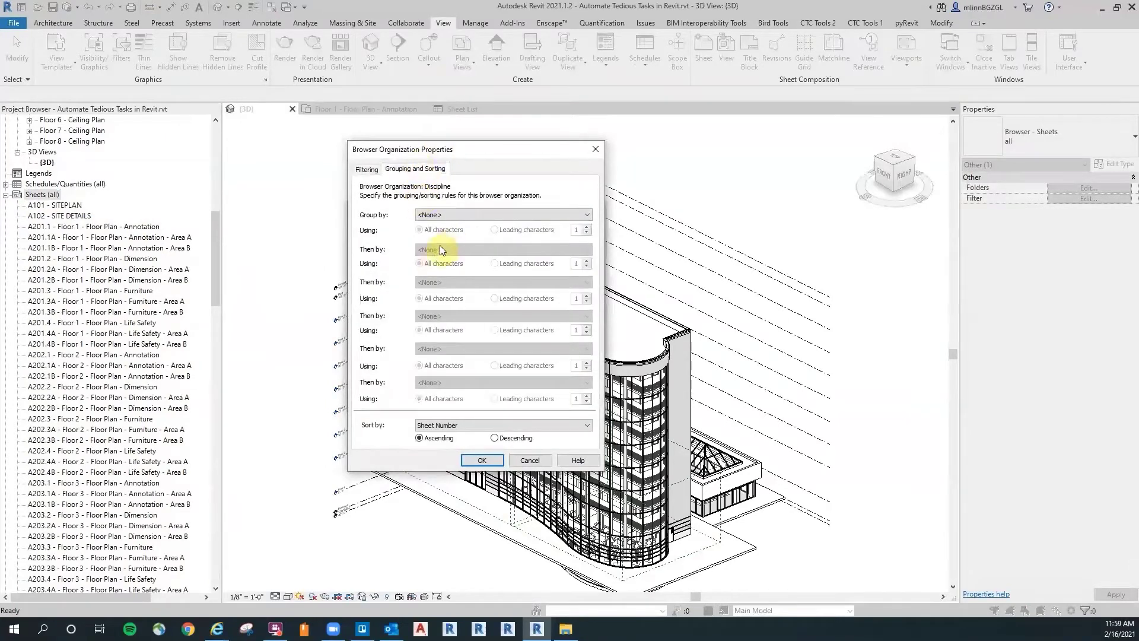
left_click(451, 215)
left_click(448, 264)
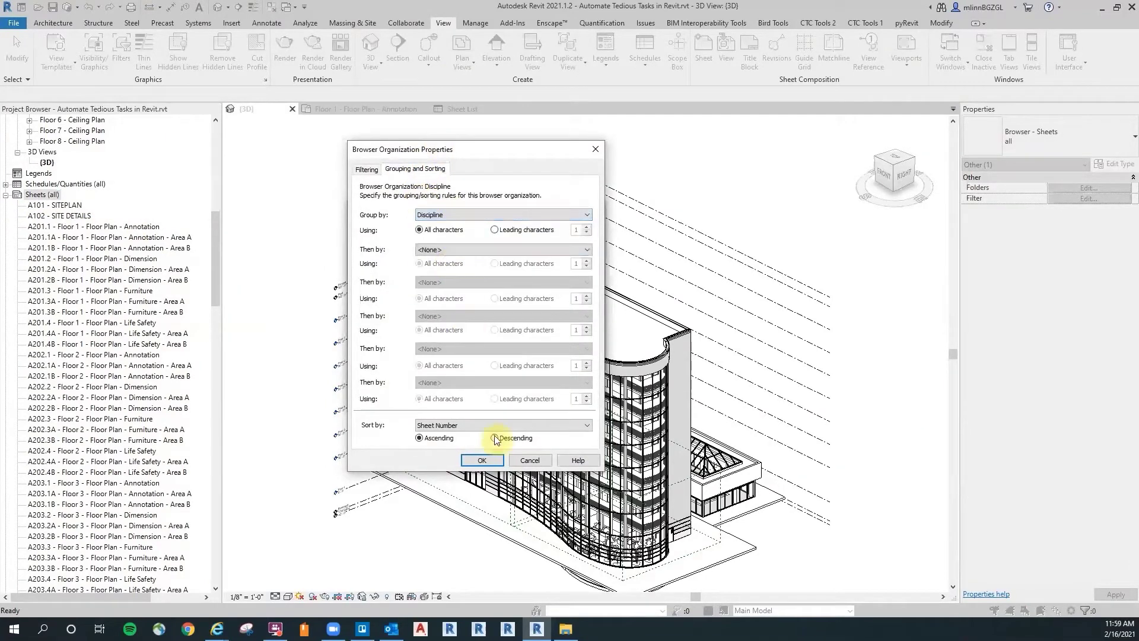
left_click(482, 461)
left_click(364, 269)
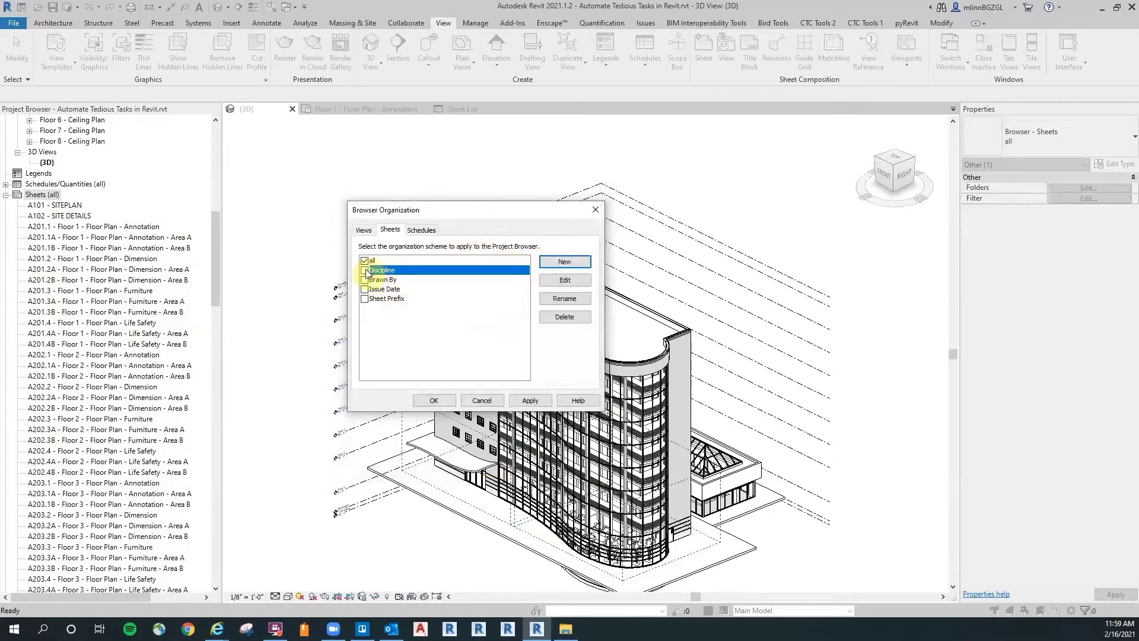
left_click(435, 400)
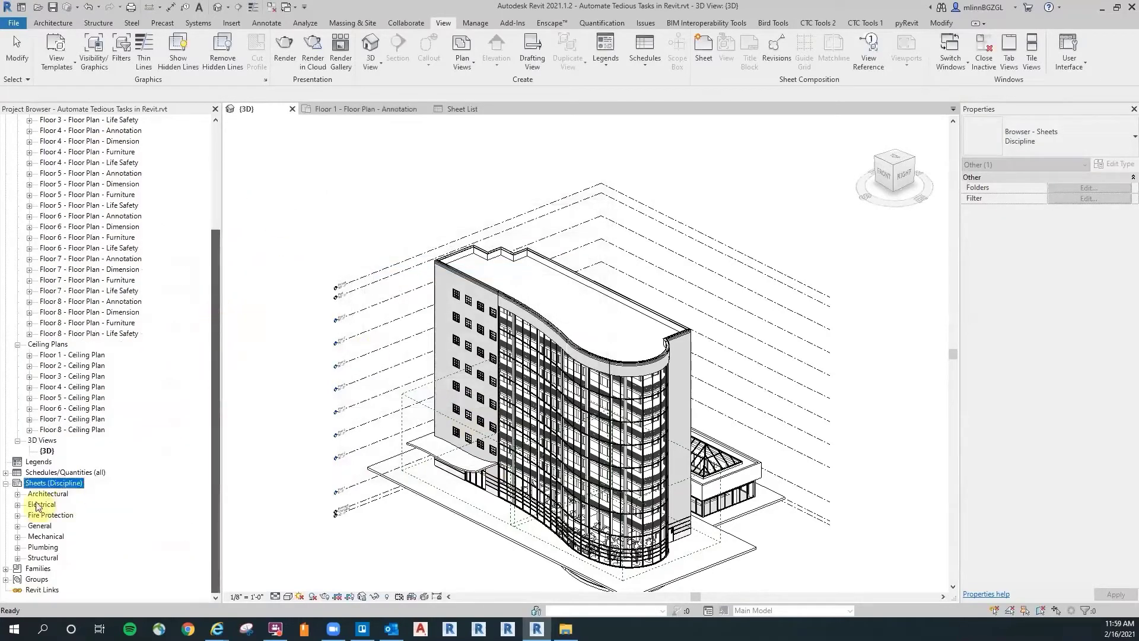
Step: Expand the discipline groups under Sheets to examine their sheets, collapse them again and save the project
left_click(17, 495)
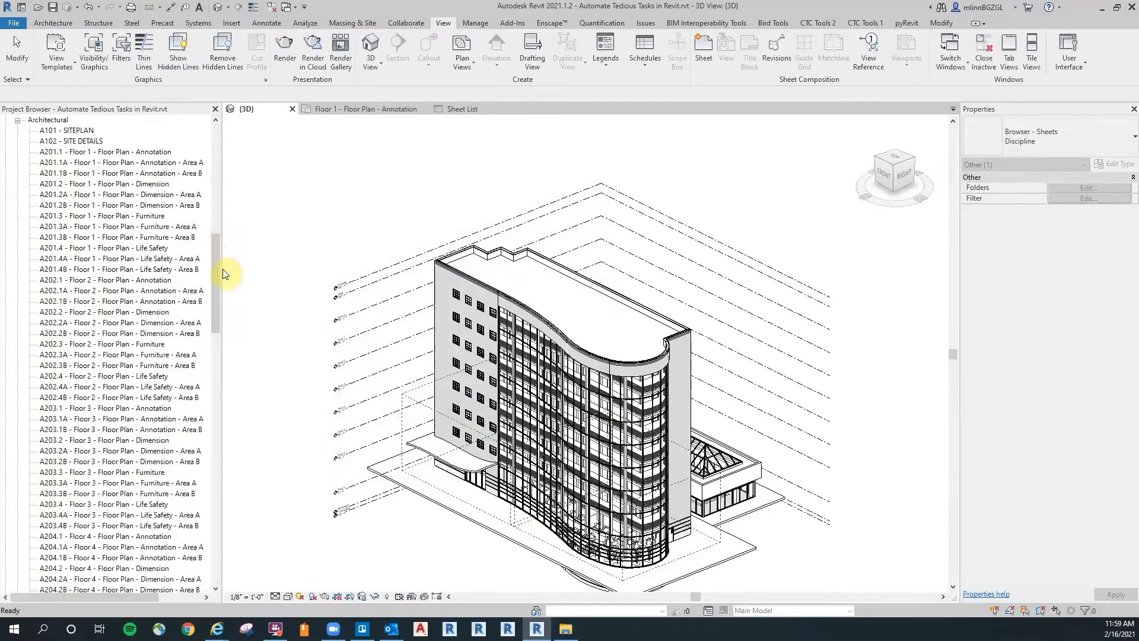
left_click_drag(218, 276, 215, 232)
left_click(17, 312)
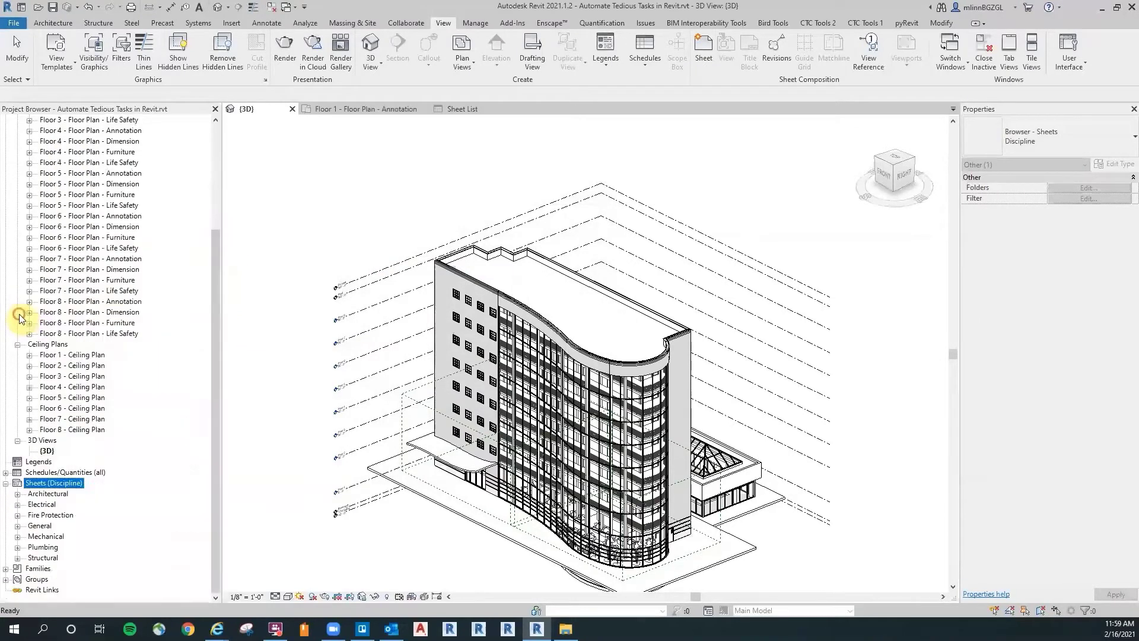
left_click(17, 505)
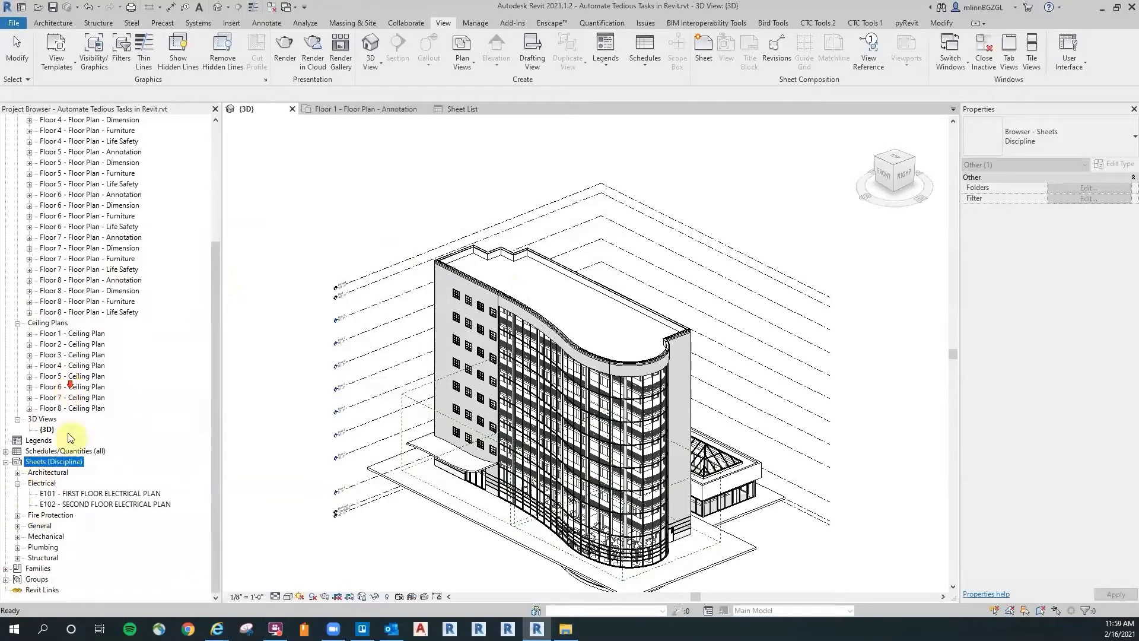
left_click(17, 525)
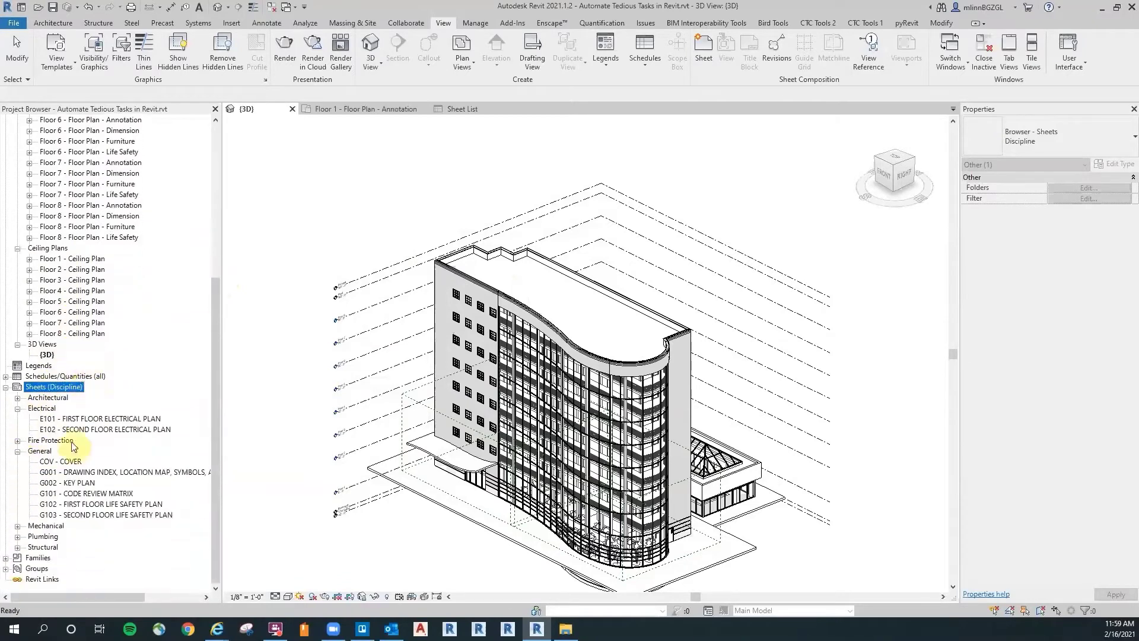
left_click(16, 526)
left_click(17, 558)
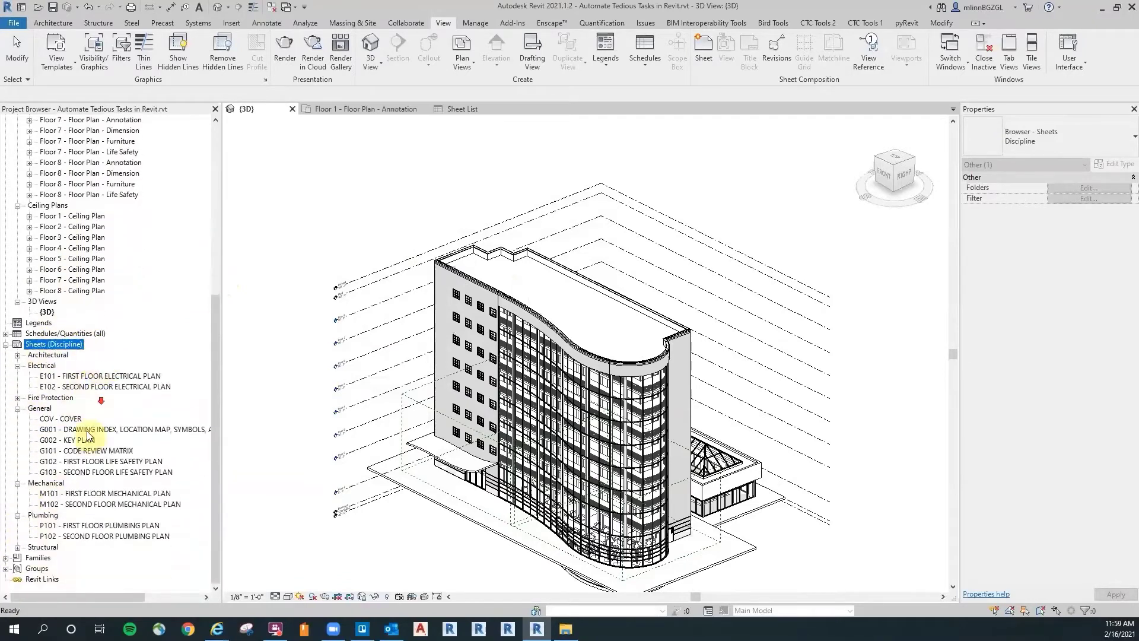
left_click(17, 398)
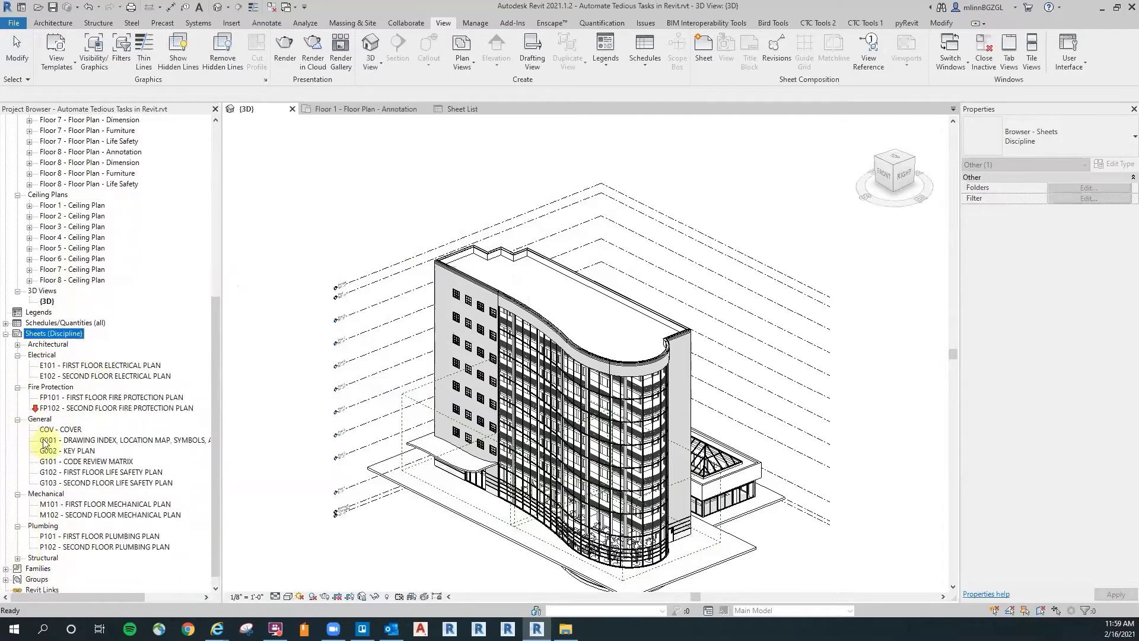
left_click(17, 548)
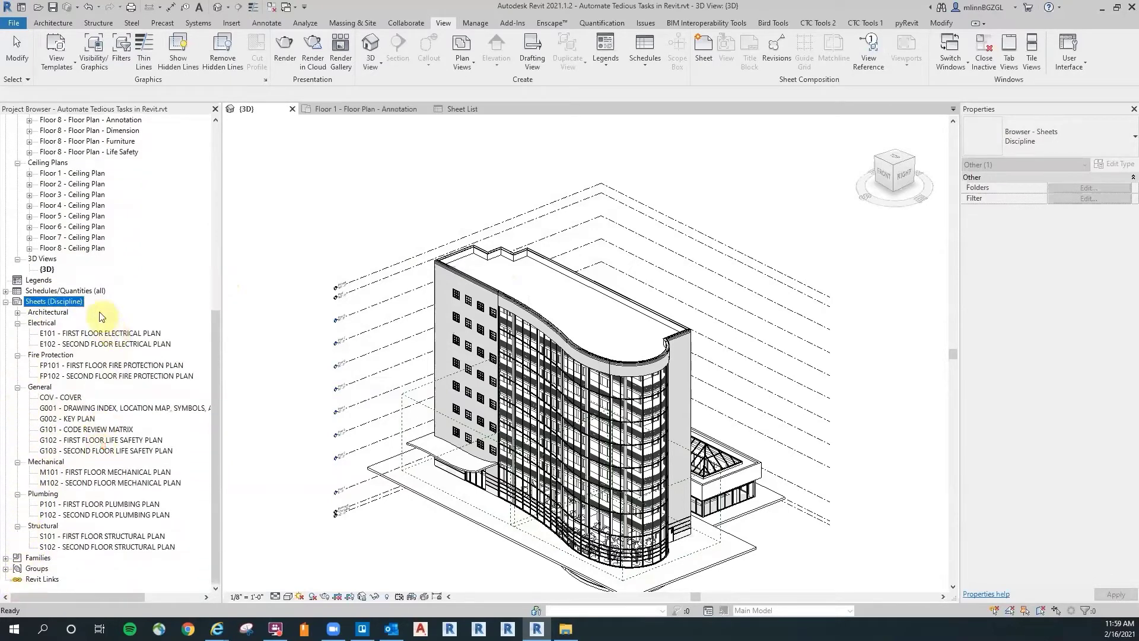
left_click(18, 322)
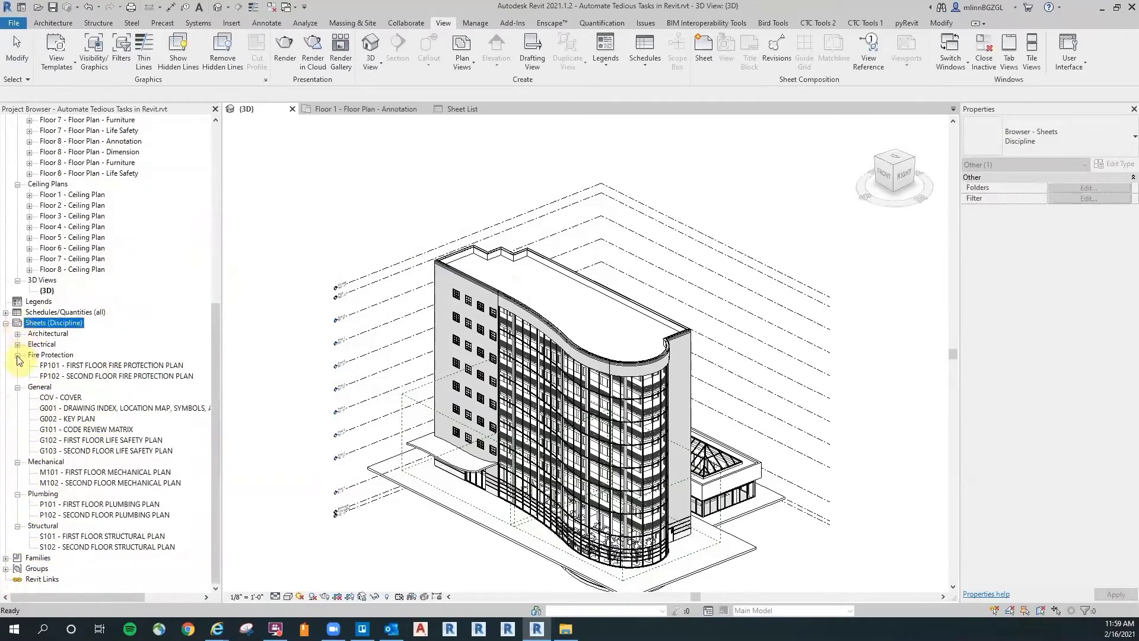
left_click(53, 7)
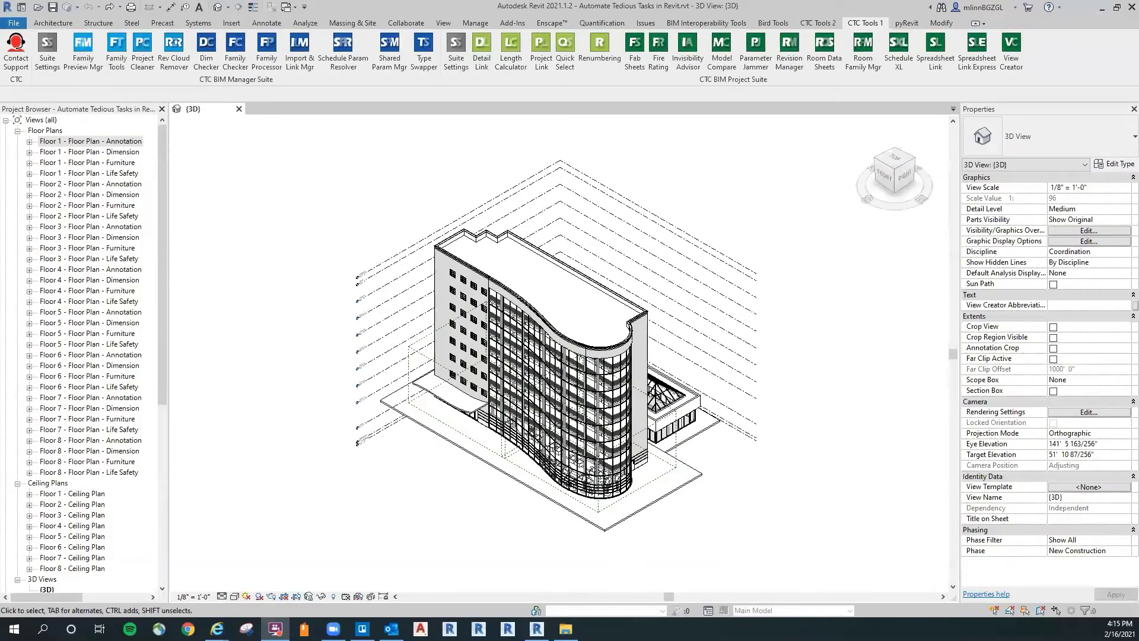
Step: Tag all untagged rooms in the Floor 1 - Floor Plan - Annotation view with the Room Tag type
double_click(122, 142)
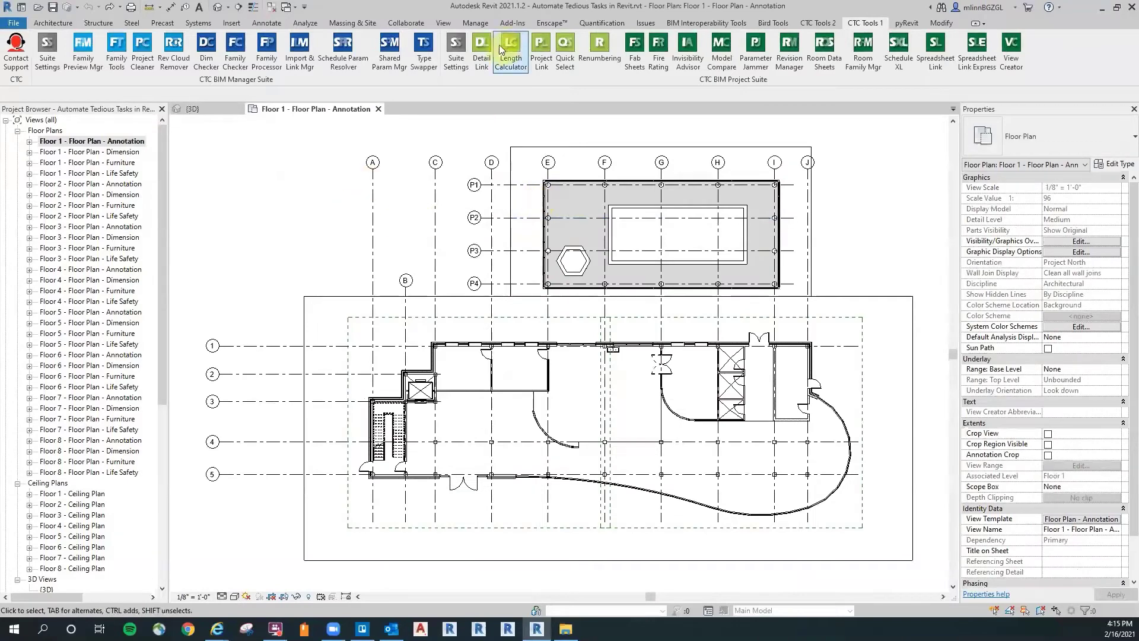
left_click(266, 24)
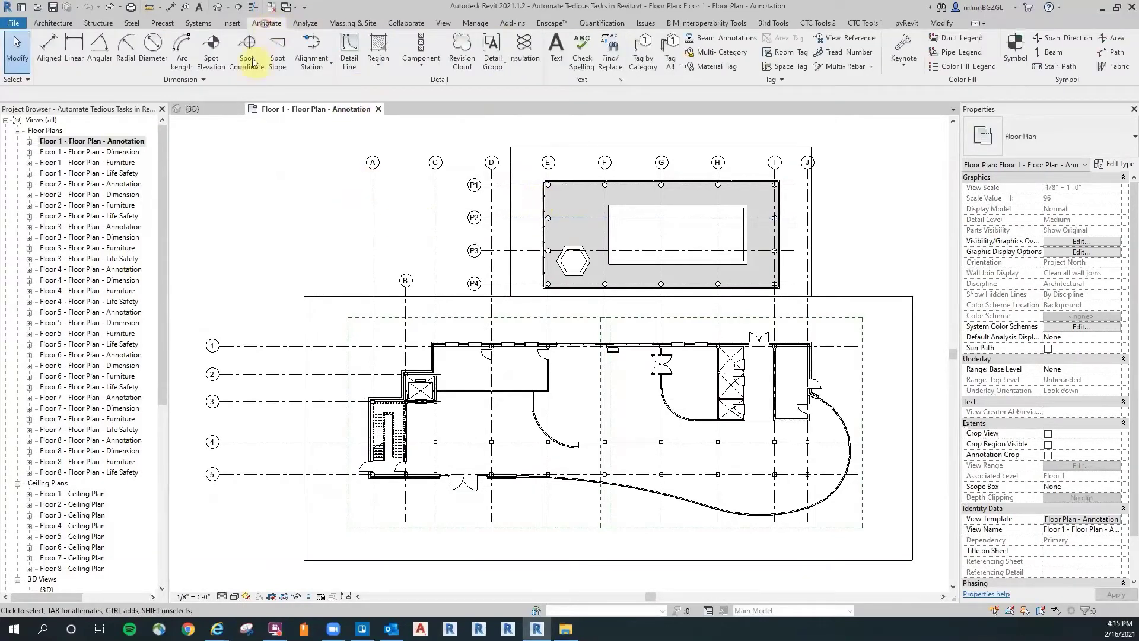
left_click(670, 50)
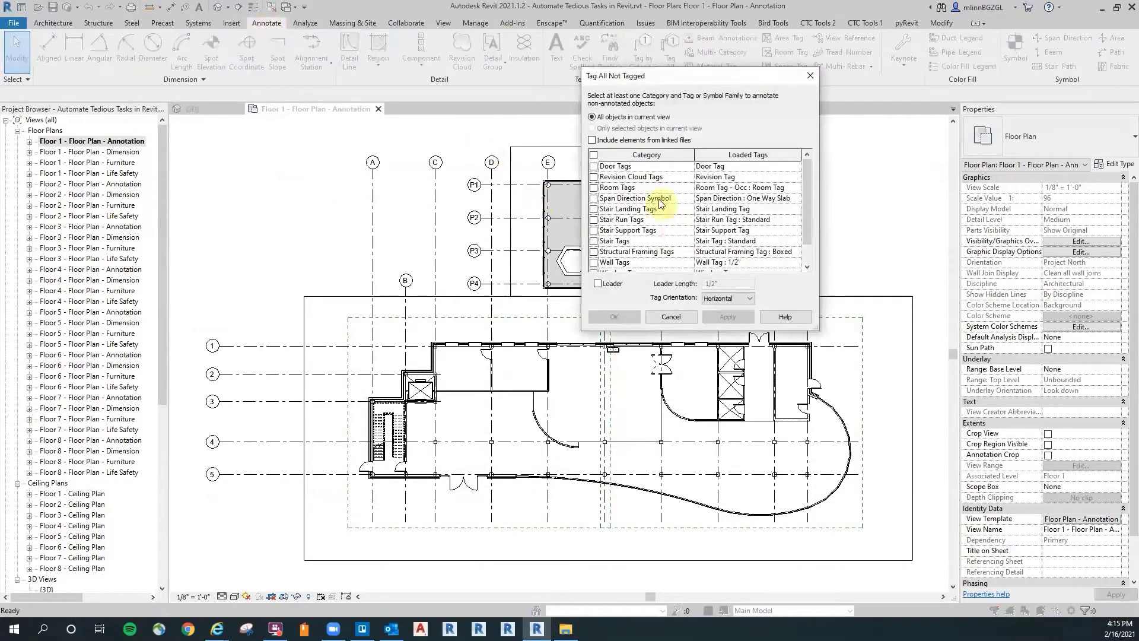
left_click(637, 189)
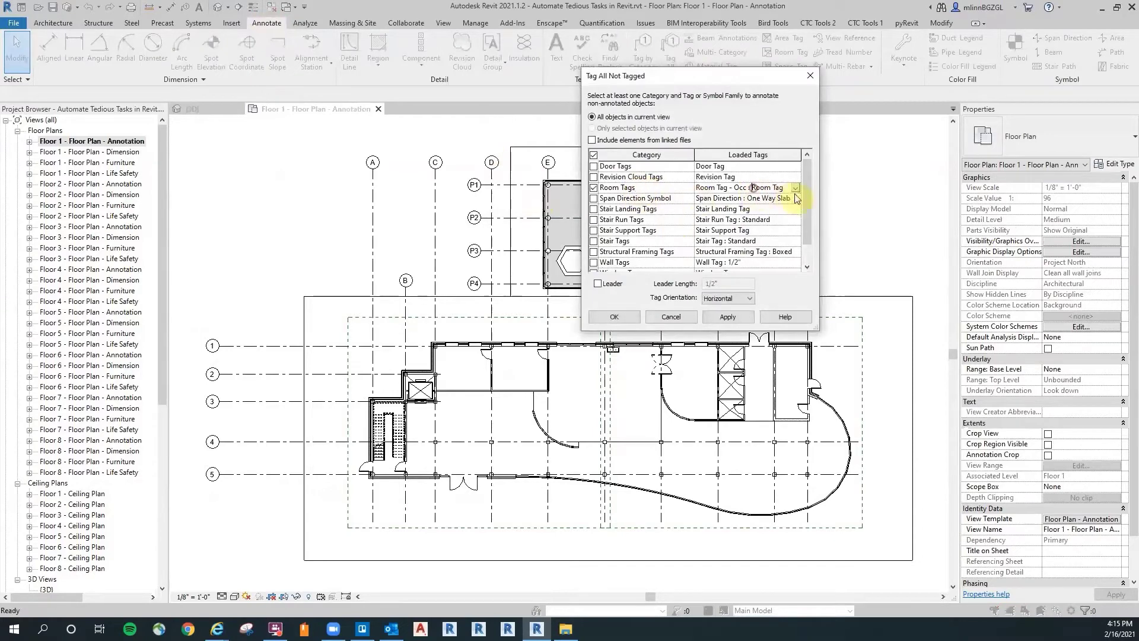
left_click(795, 187)
left_click(741, 204)
left_click(626, 321)
Step: Renumber the Stair 1 room as S101 through its room tag
scroll(396, 486, "up", 3)
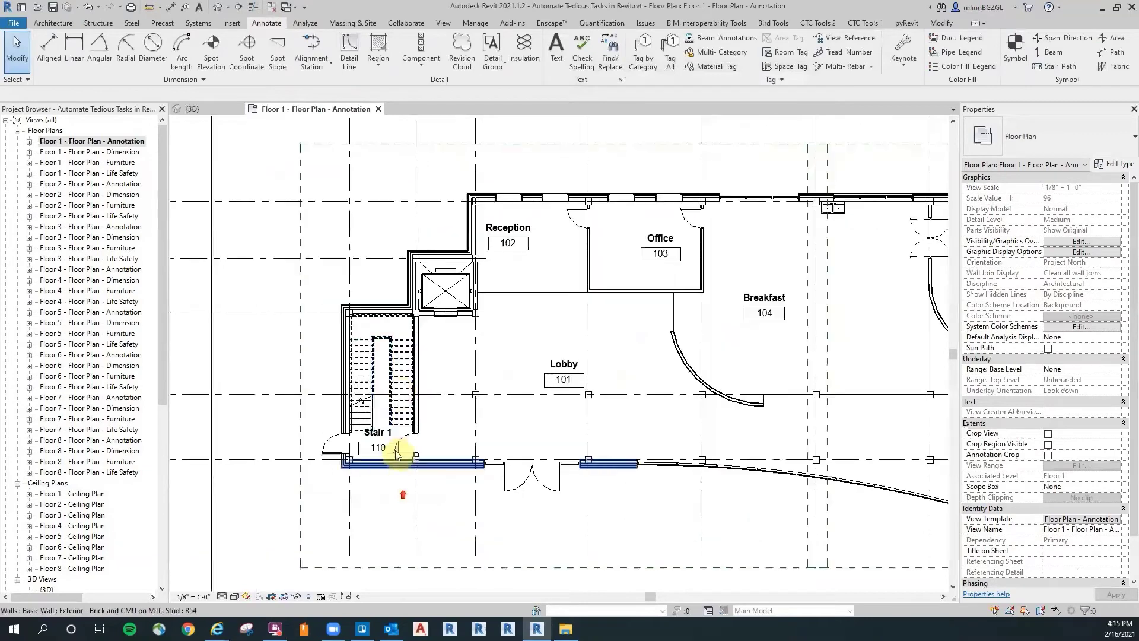
scroll(394, 433, "up", 4)
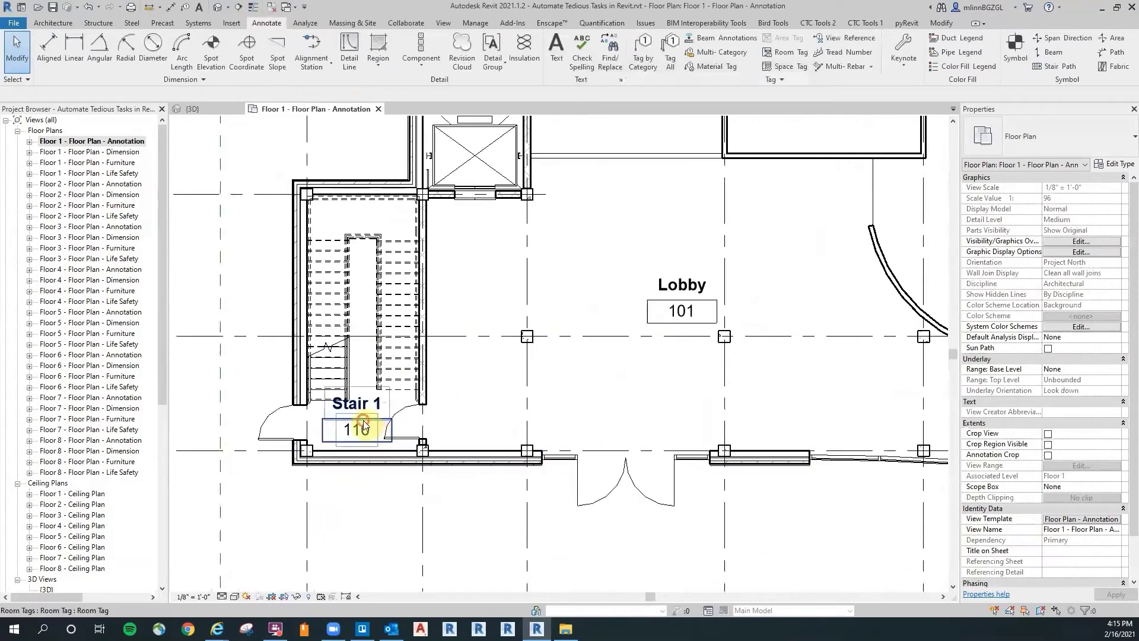
double_click(363, 426)
type("S101")
key("Return")
Step: Renumber the Stair 2 room as S102 through its room tag and deselect the tag
scroll(470, 318, "down", 5)
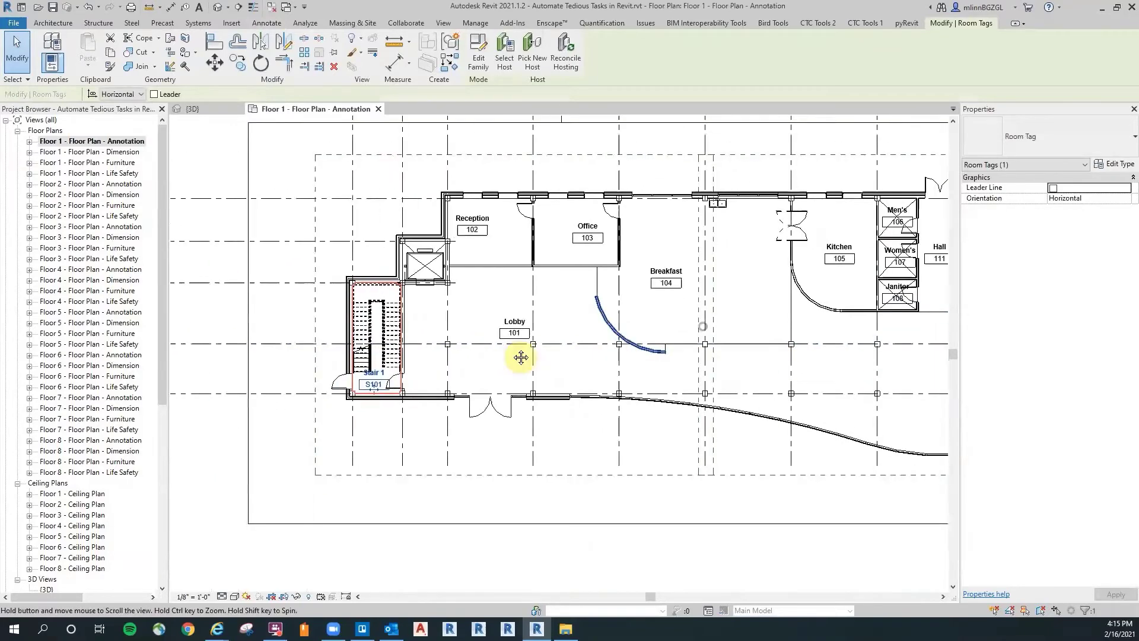
left_click_drag(521, 358, 505, 335)
scroll(859, 259, "up", 3)
left_click(704, 233)
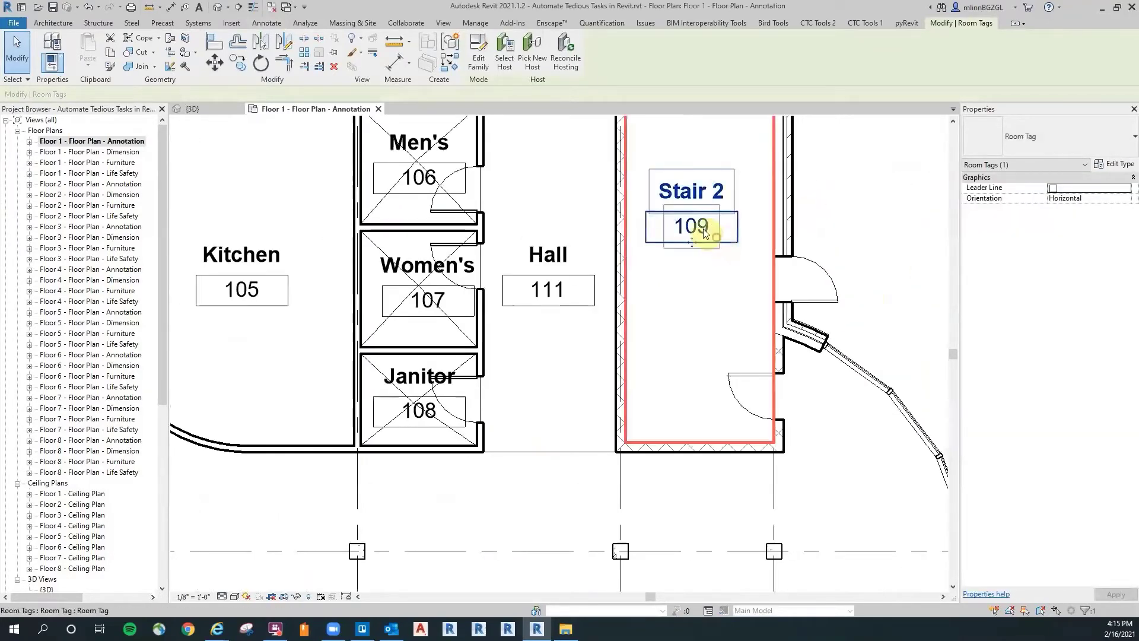
left_click(704, 231)
type("S102")
key("Return")
left_click(883, 225)
Step: Set the room number of the Hall between the restrooms and Stair 2 to 109 and return to the overall floor plan
scroll(830, 255, "down", 3)
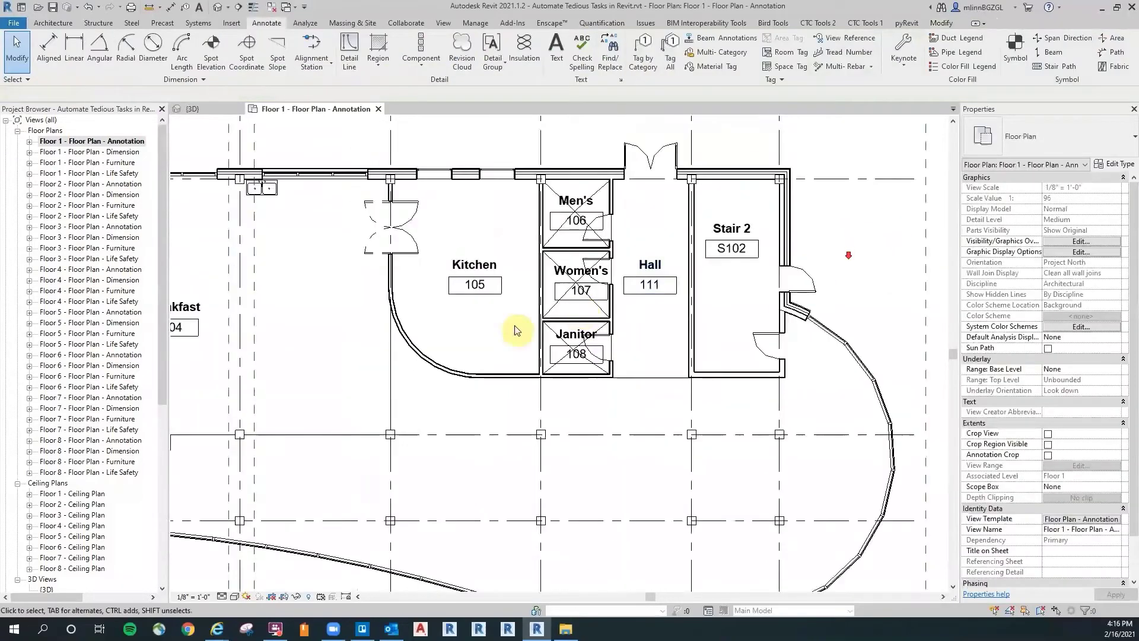
scroll(515, 330, "down", 3)
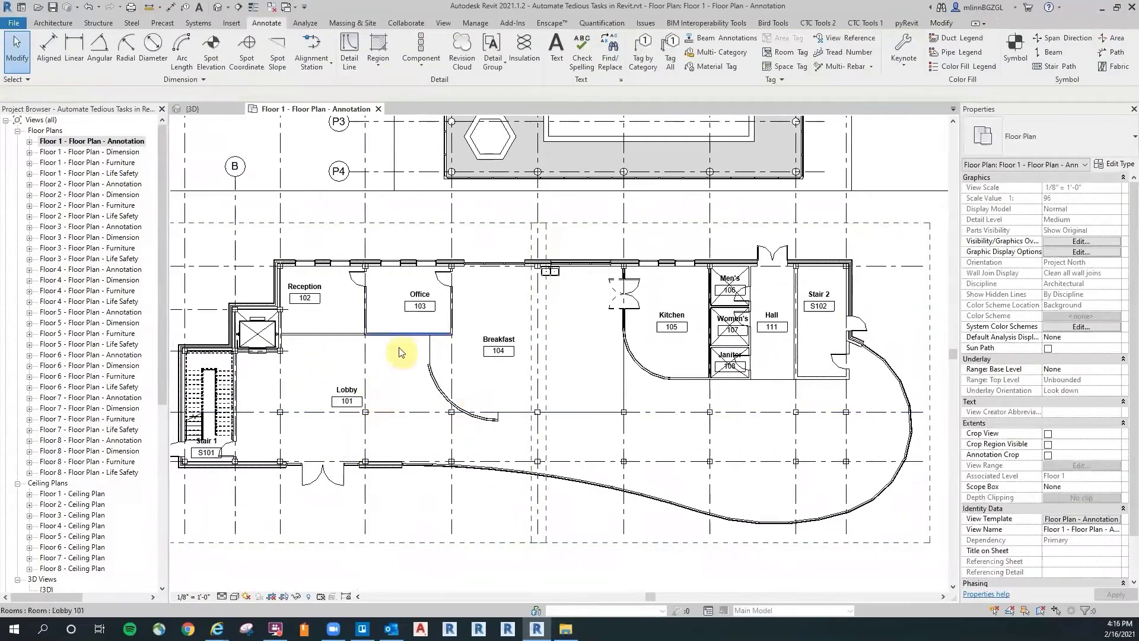
scroll(666, 356, "up", 2)
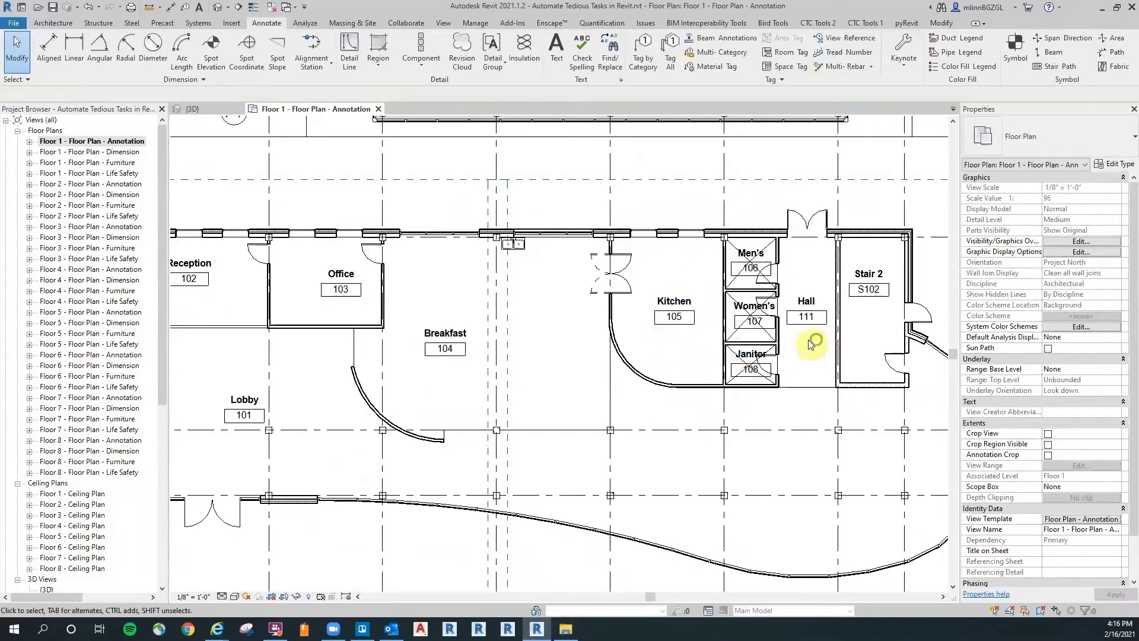
left_click_drag(810, 344, 766, 346)
scroll(765, 344, "up", 1)
left_click(765, 341)
scroll(807, 320, "up", 2)
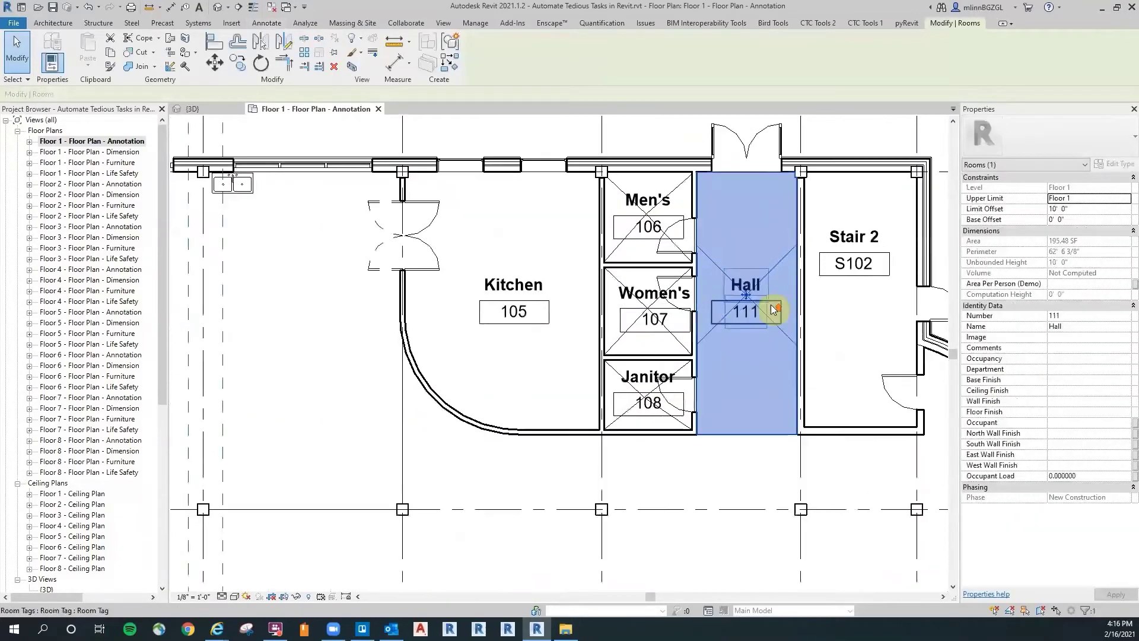
left_click(1083, 316)
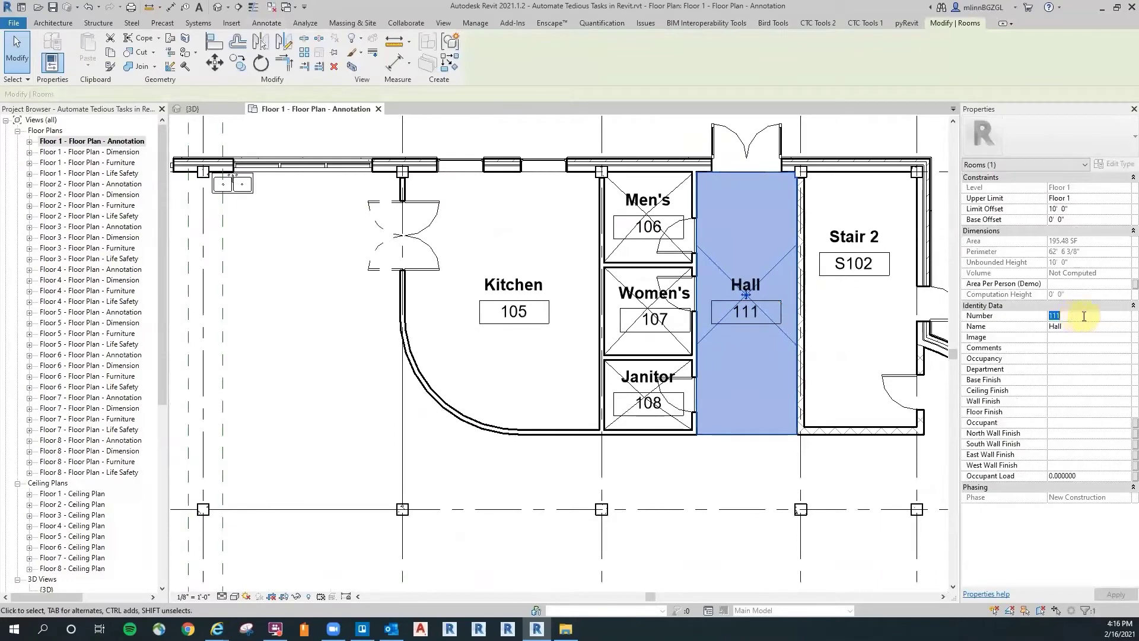
key("Return")
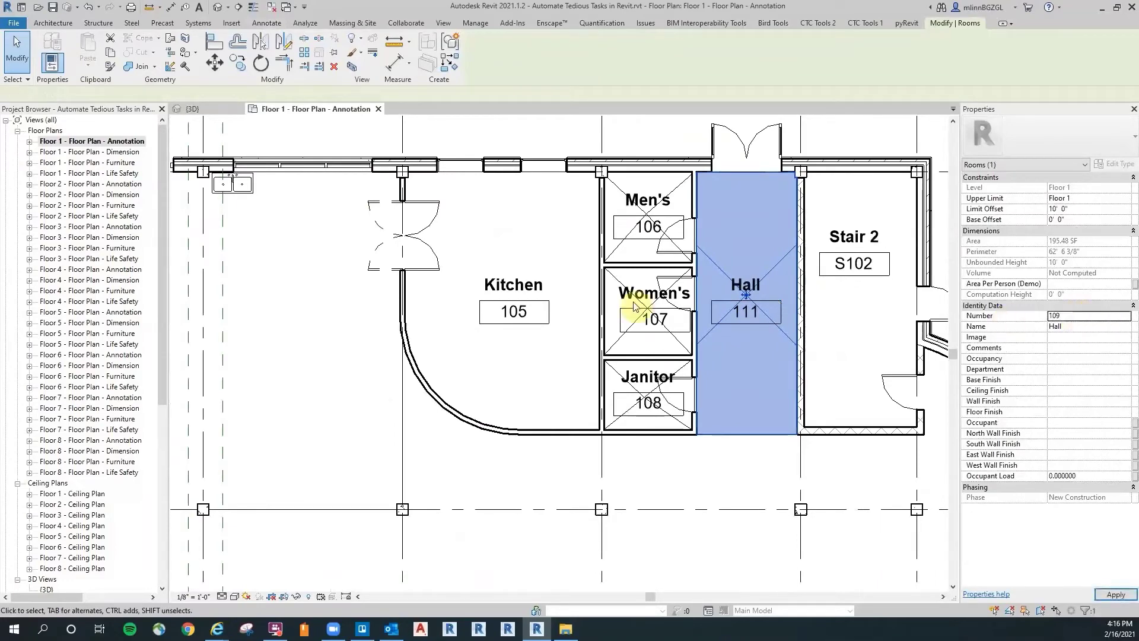
left_click(684, 479)
scroll(796, 386, "down", 3)
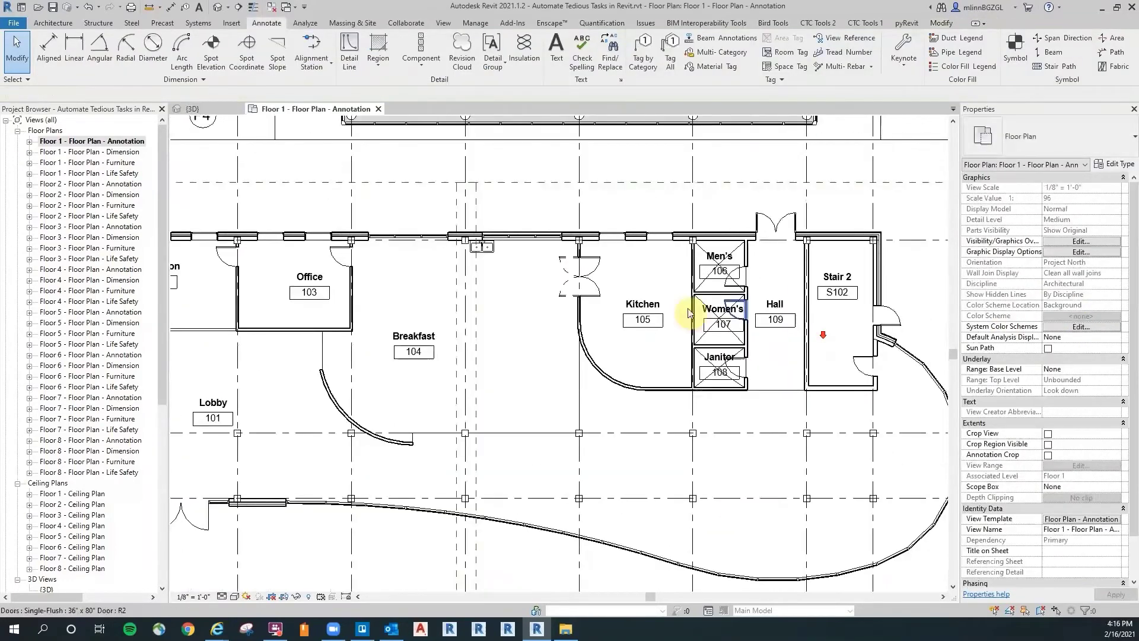
scroll(532, 371, "down", 4)
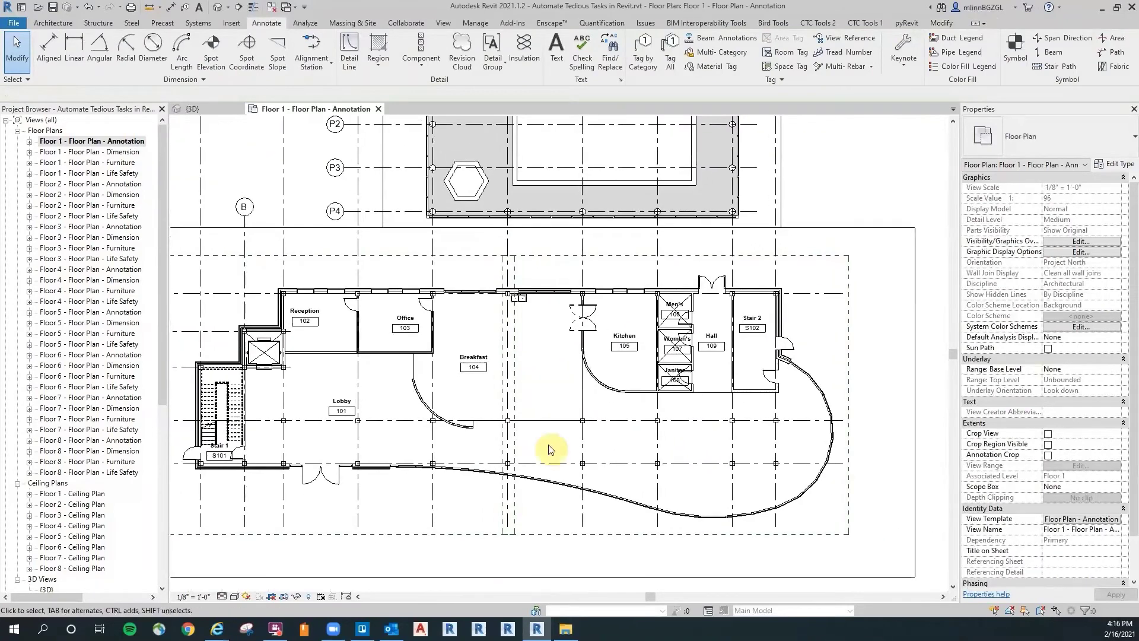
left_click_drag(482, 221, 529, 256)
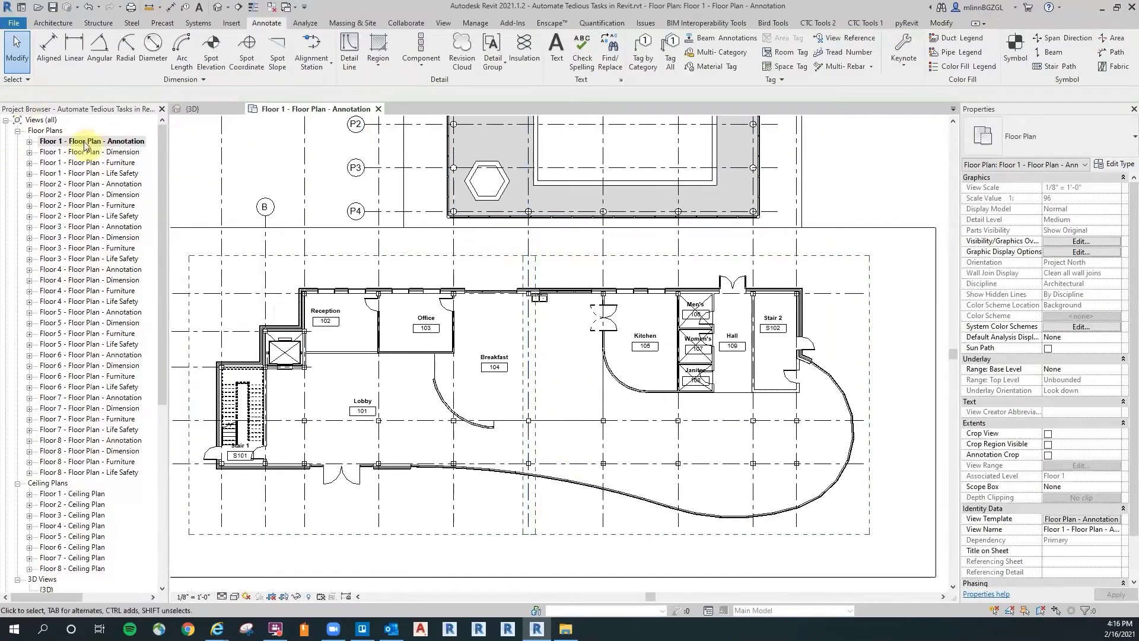
Step: Tag all untagged rooms in the Floor 2 - Floor Plan - Annotation view with the Room Tag type
double_click(73, 188)
left_click_drag(512, 212, 546, 223)
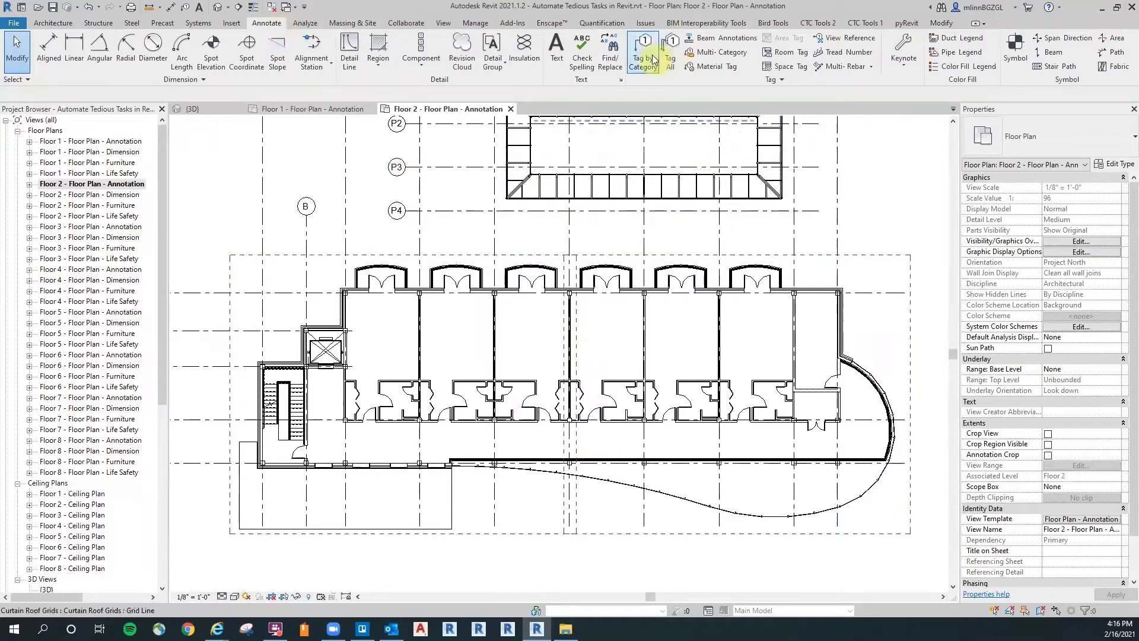
left_click(670, 52)
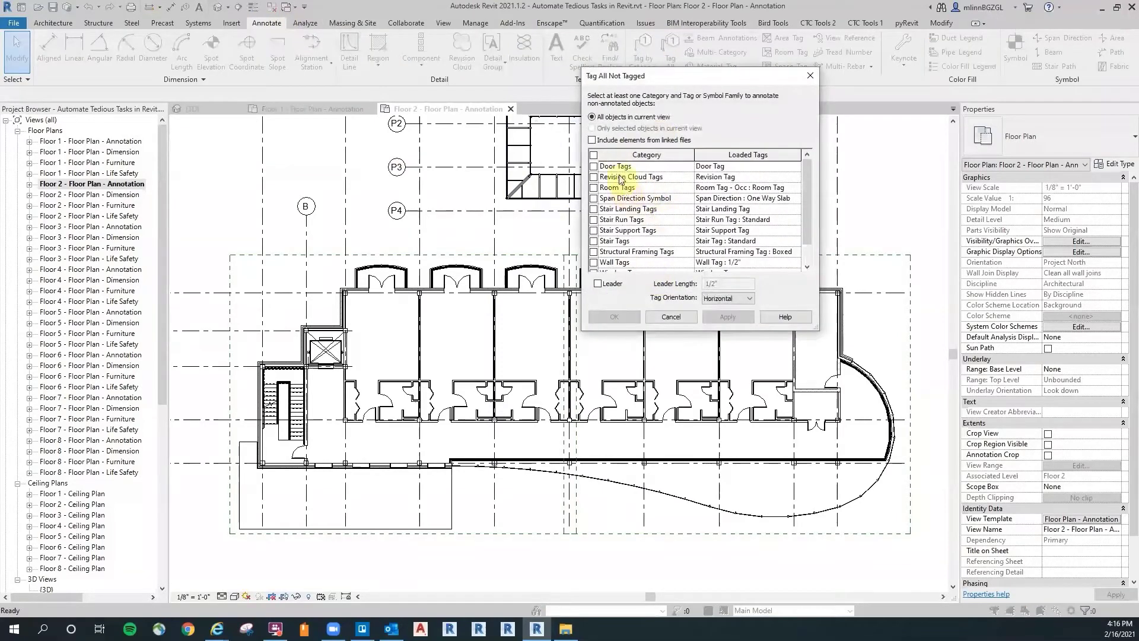
left_click(733, 187)
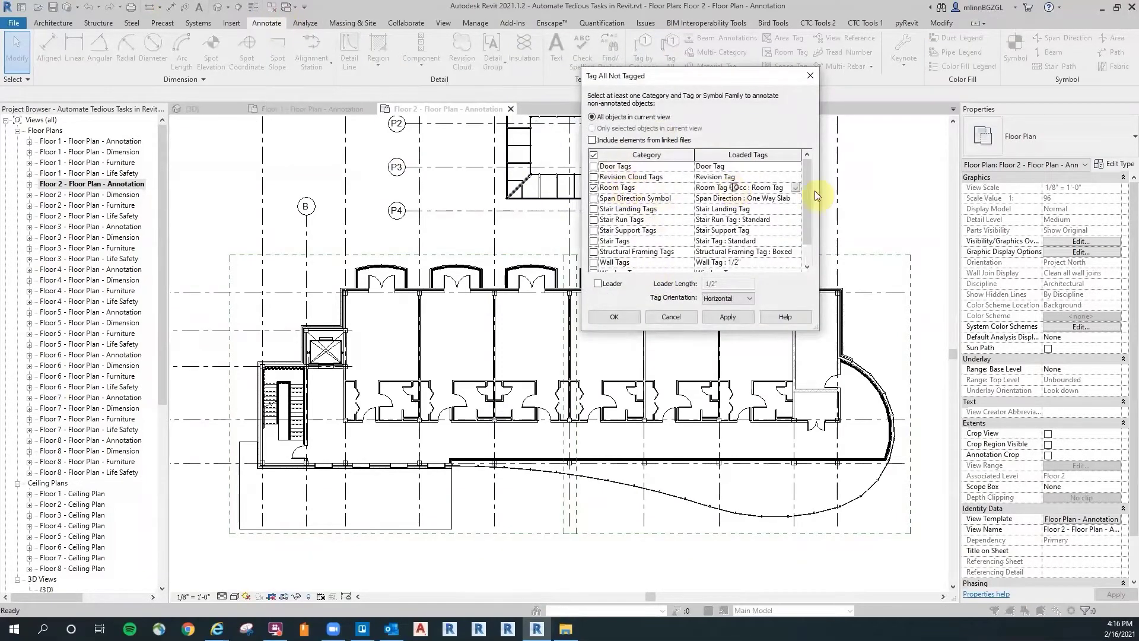
left_click(796, 188)
left_click(711, 198)
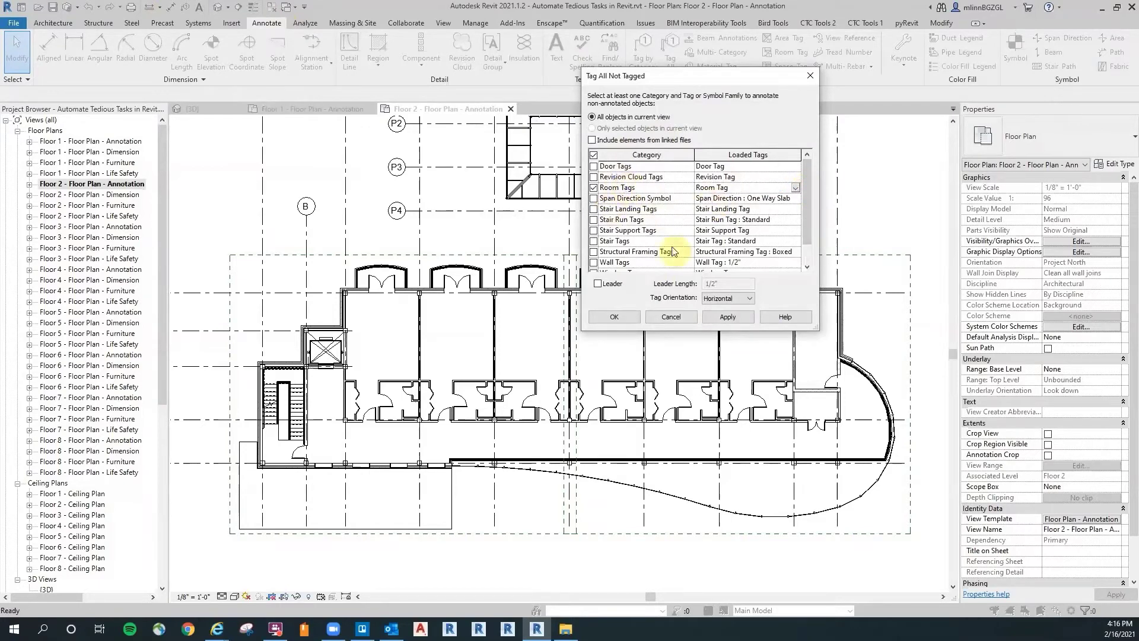
left_click(617, 317)
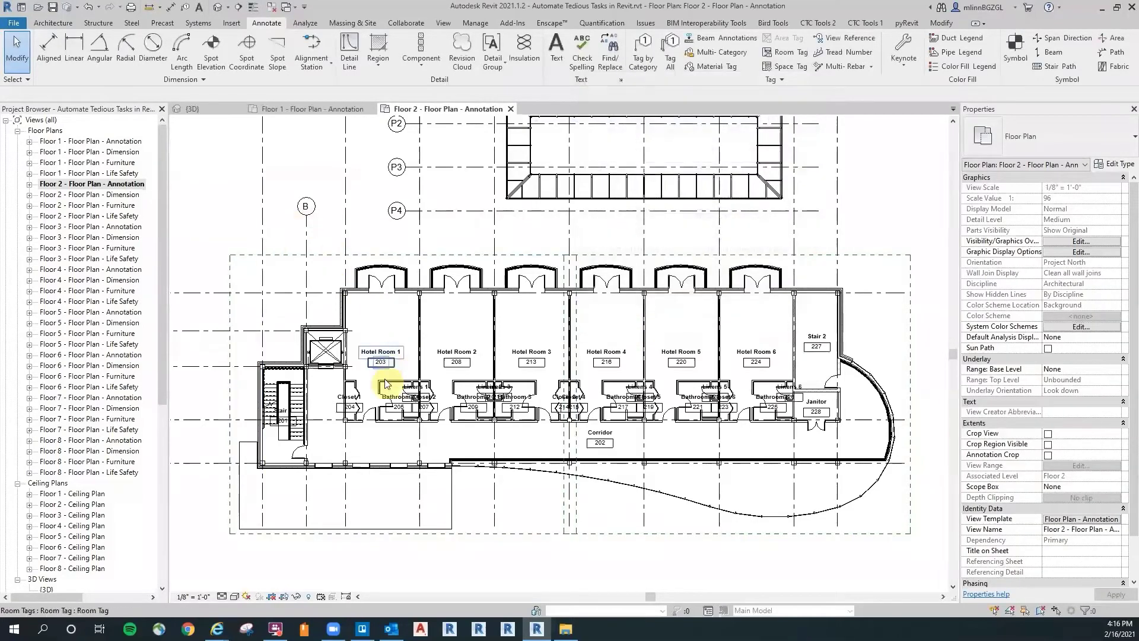
Step: Renumber the Stair 1 room on Floor 2 as S201 through its room tag
scroll(344, 444, "up", 5)
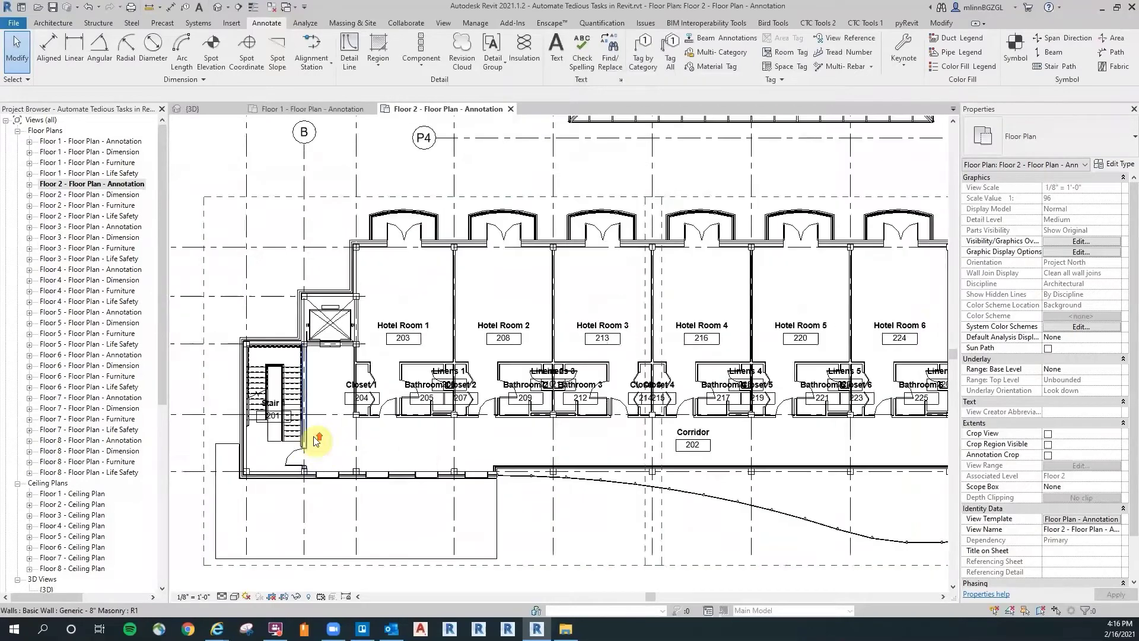
scroll(337, 445, "down", 4)
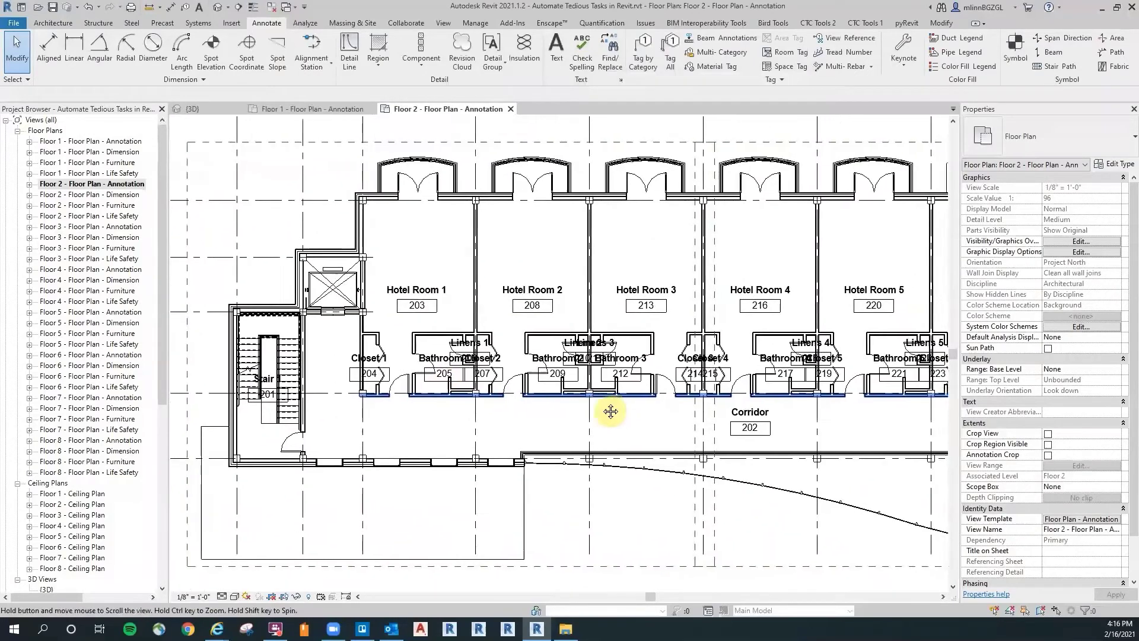
scroll(534, 401, "down", 3)
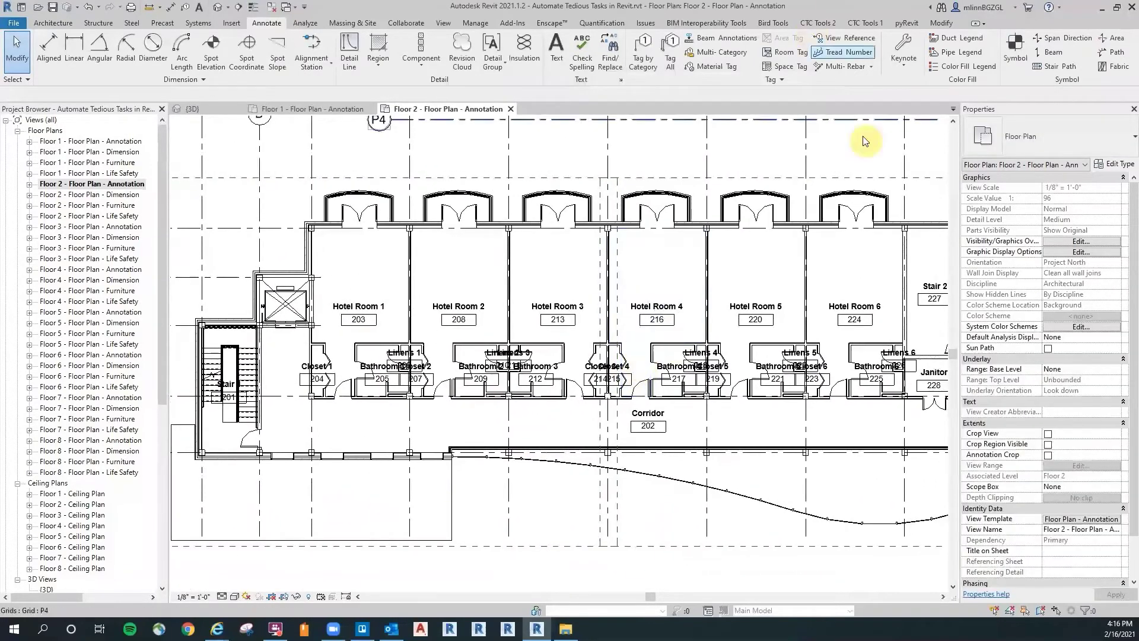
scroll(223, 394, "up", 3)
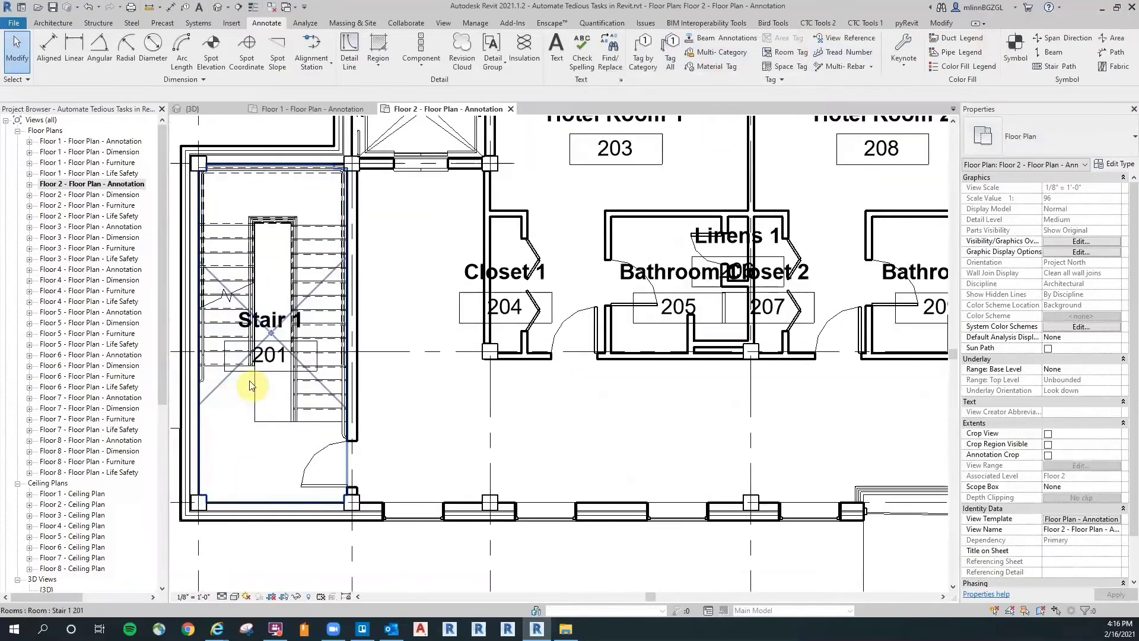
left_click(267, 359)
left_click(268, 356)
type("S201")
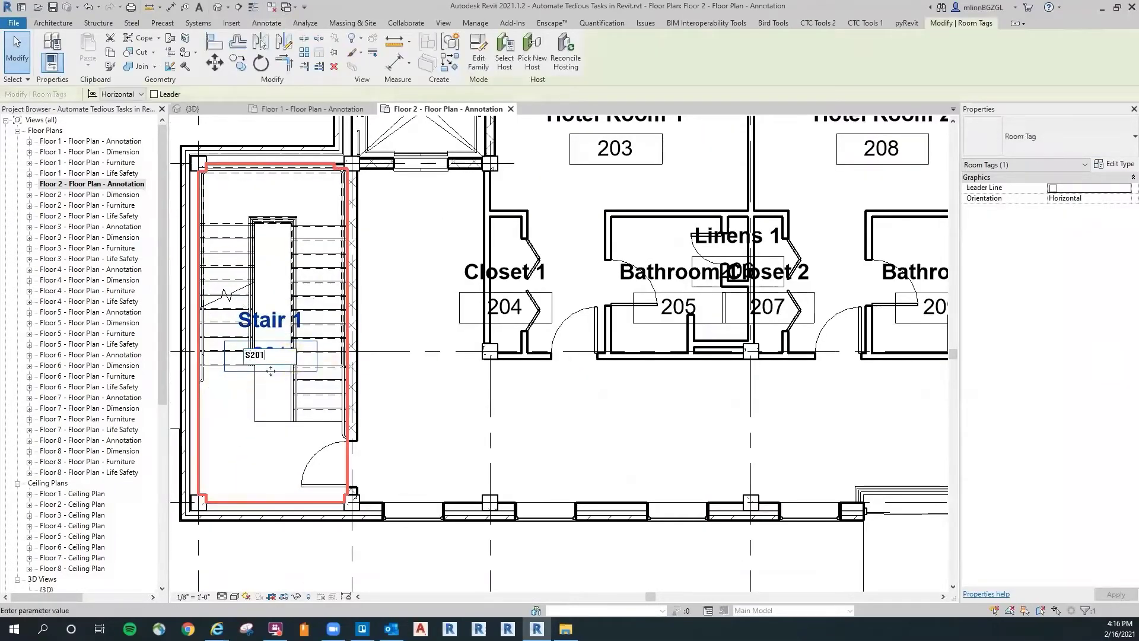
key("Return")
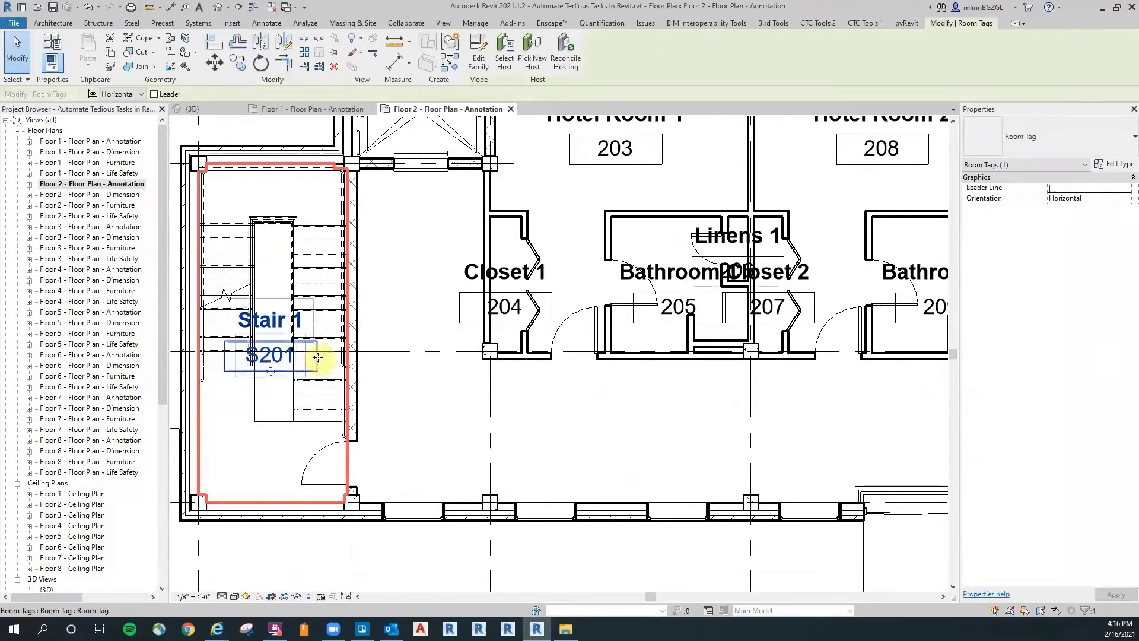
Step: Renumber the Stair 2 room on Floor 2 as S301 through its room tag
scroll(680, 334, "down", 3)
left_click_drag(793, 331, 376, 363)
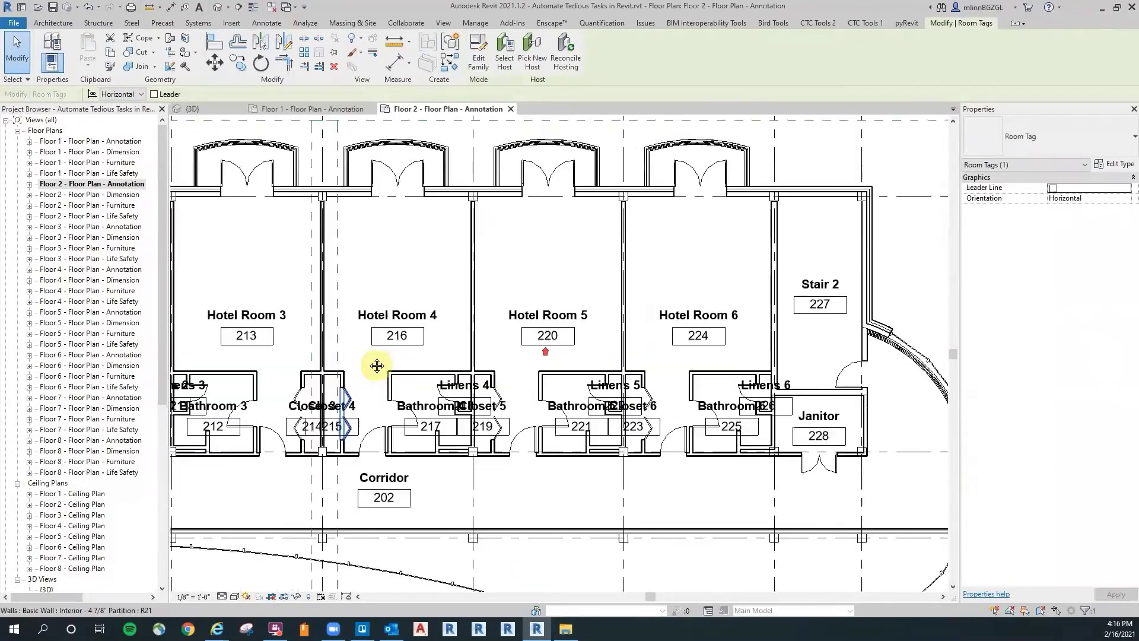
scroll(567, 338, "up", 3)
left_click(575, 318)
left_click(584, 301)
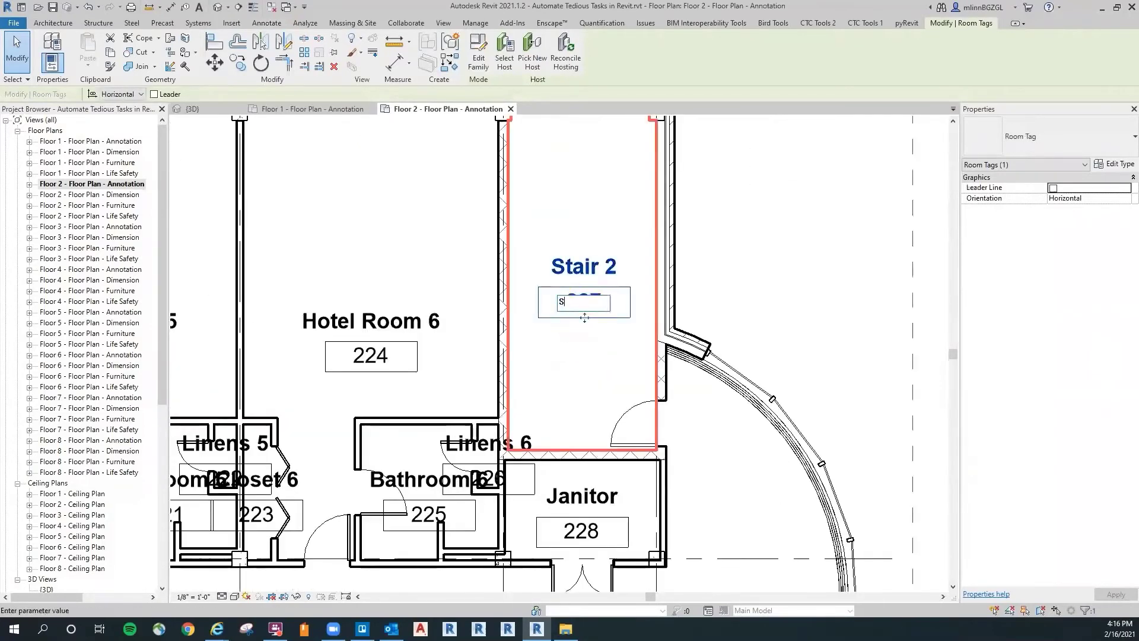
type("S301")
key("Return")
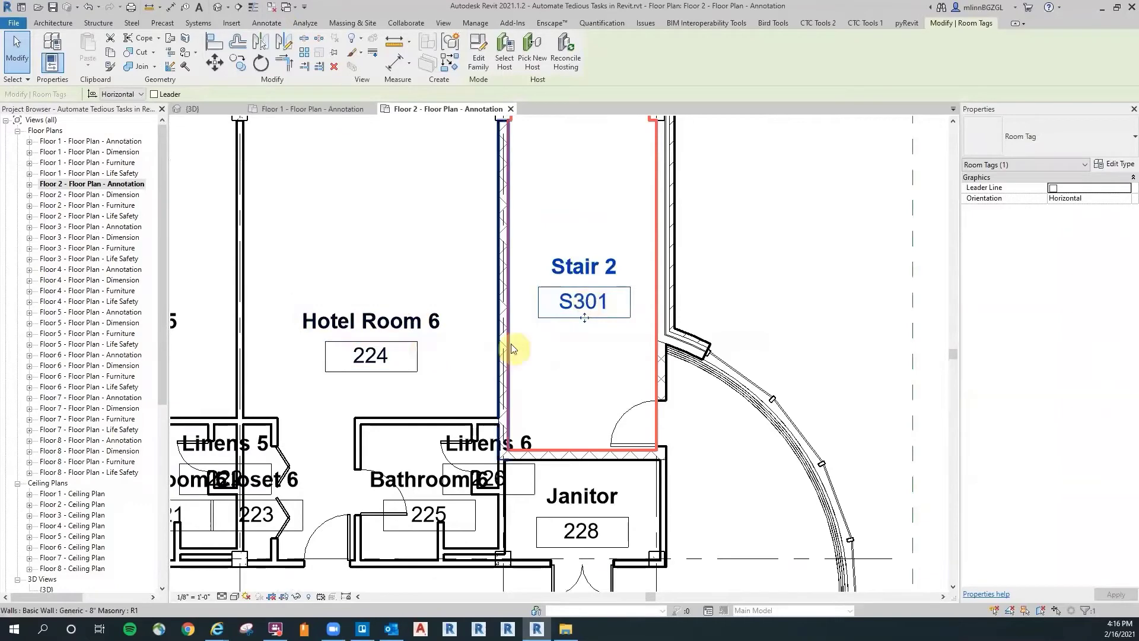
Step: Set the Stair 2 room number on Floor 2 to S202 through its room tag and deselect the tag
scroll(558, 344, "down", 4)
scroll(537, 350, "up", 4)
left_click(605, 295)
double_click(631, 295)
type("S202")
key("Return")
left_click(748, 268)
Step: Check the room numbering across the Floor 2 plan from Stair 1 to Stair 2
scroll(748, 267, "down", 2)
scroll(608, 285, "down", 2)
left_click_drag(385, 354, 752, 348)
scroll(237, 409, "up", 4)
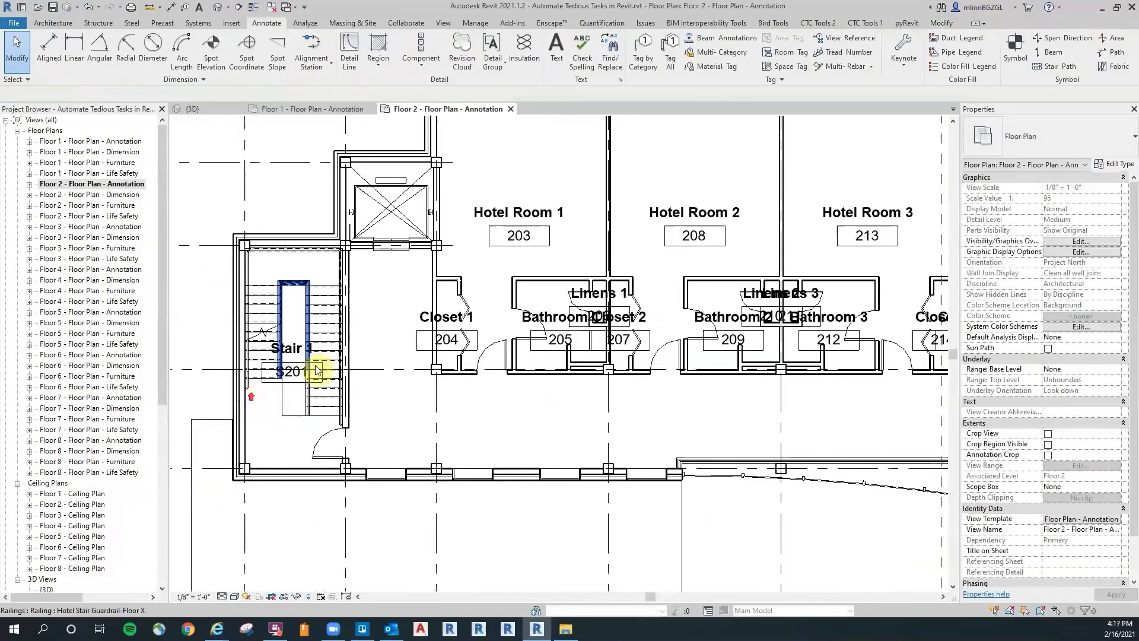
scroll(323, 367, "down", 3)
left_click_drag(564, 353, 303, 395)
left_click_drag(605, 359, 646, 369)
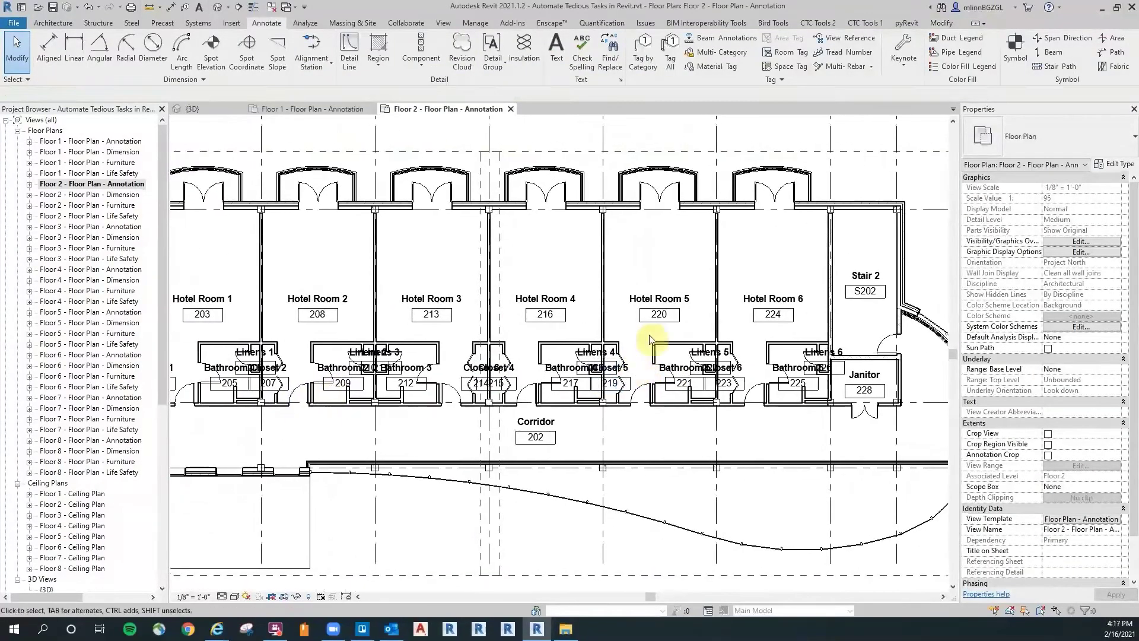
scroll(552, 296, "down", 2)
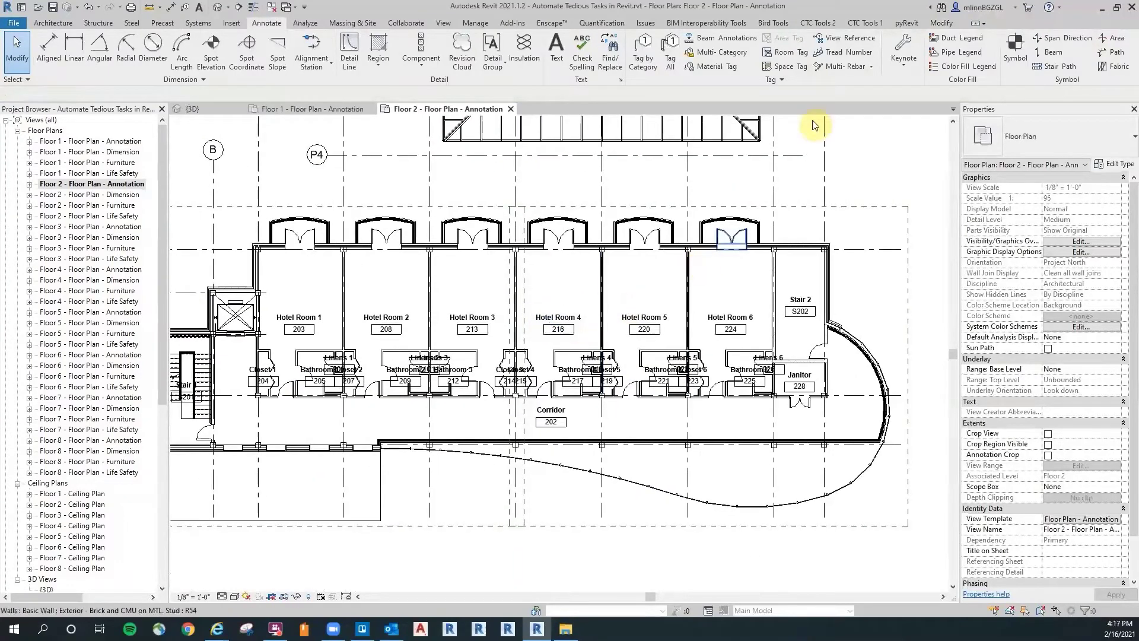
Step: Start the CTC Renumbering tool for rooms with the sequence starting at 201 and automatic swapping of room numbers enabled
left_click(863, 22)
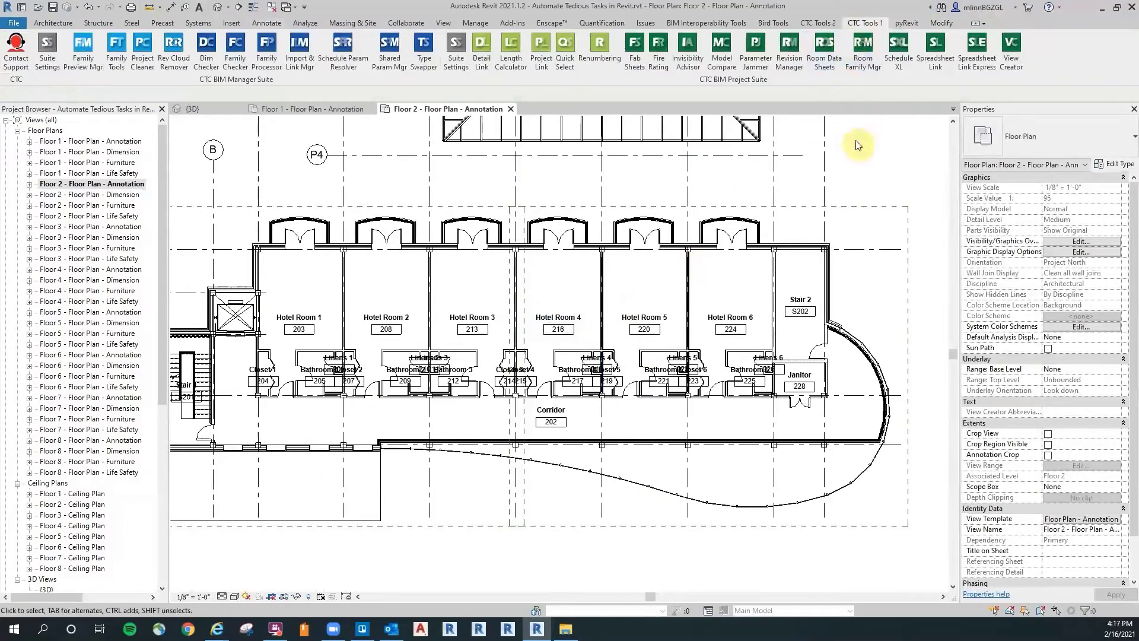
left_click(589, 49)
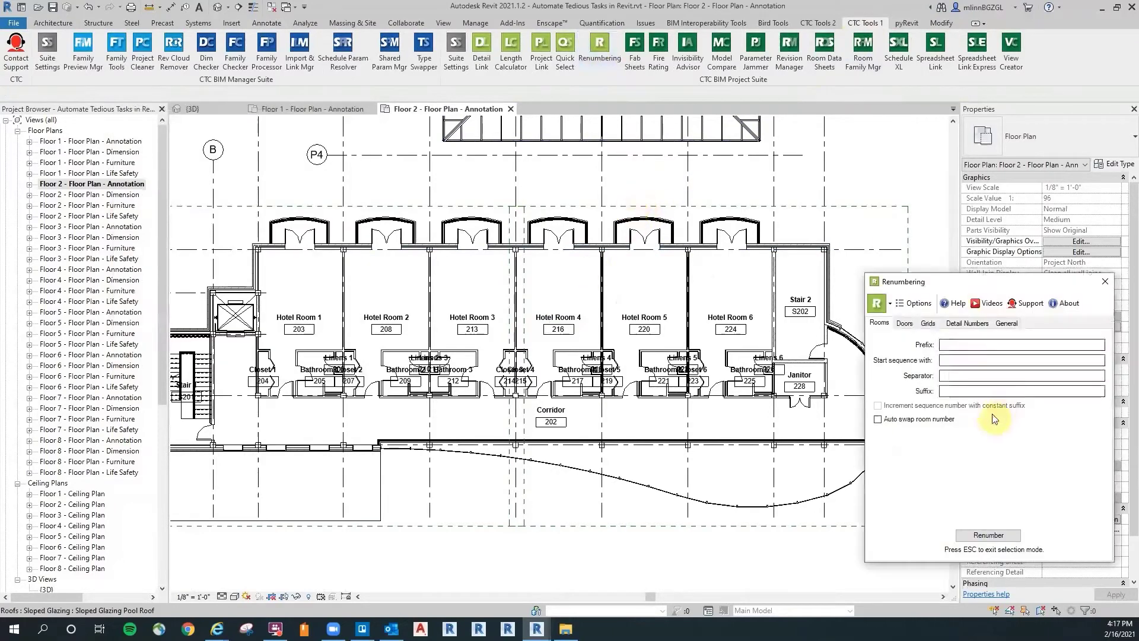
left_click_drag(968, 283, 941, 276)
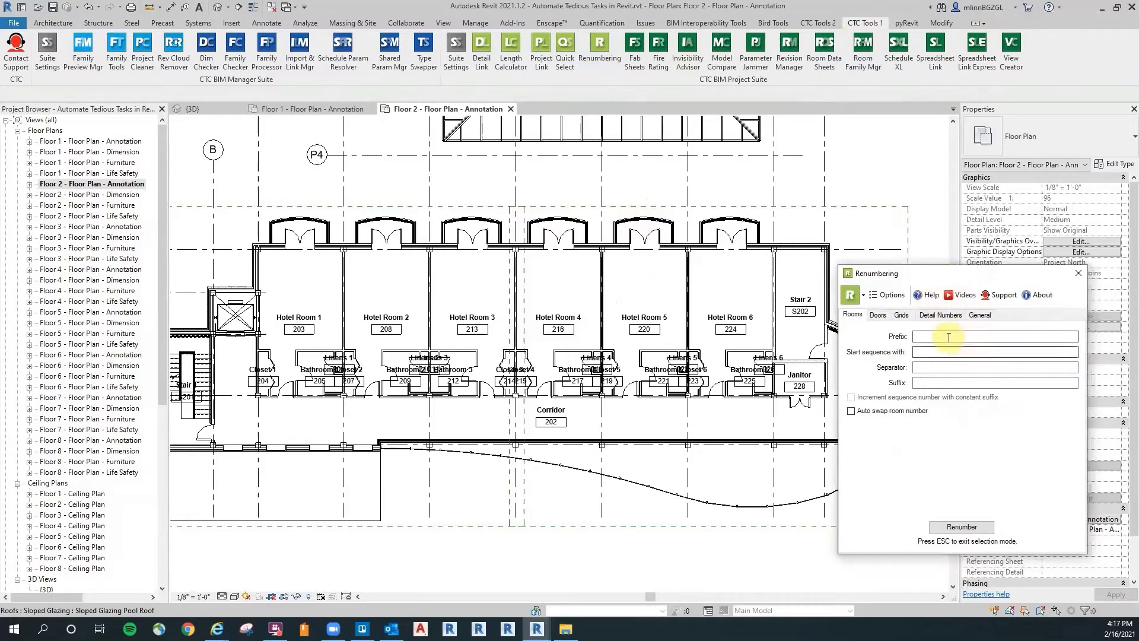
left_click(934, 351)
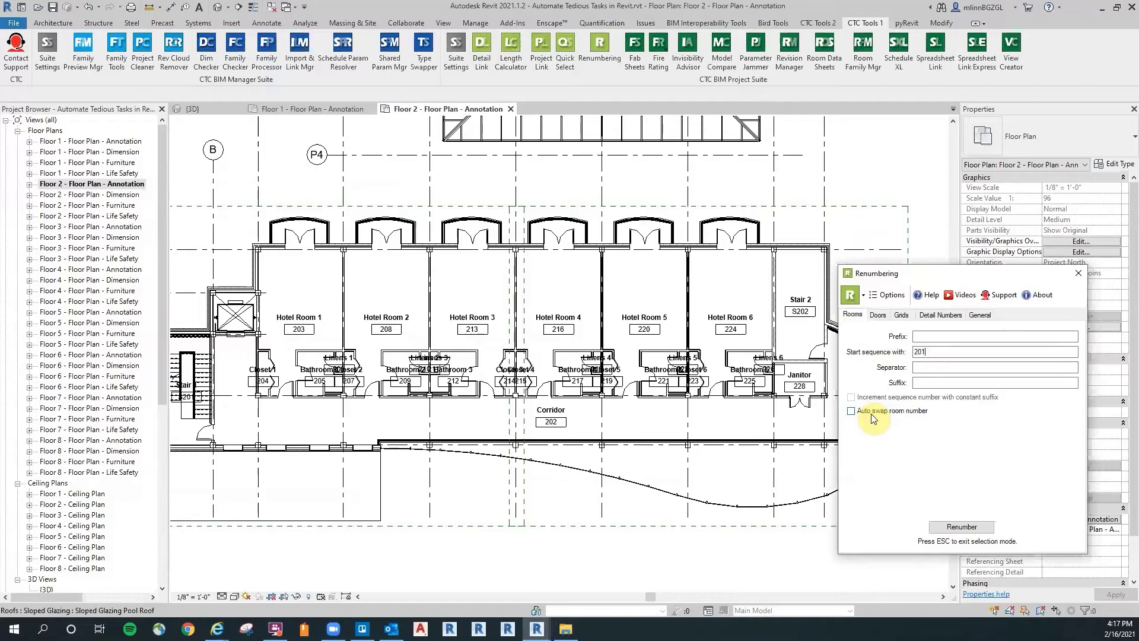
left_click(962, 526)
Step: Renumber Hotel Room 1 through Hotel Room 6 in order as 201 to 206 by picking the rooms in the plan
left_click_drag(942, 277, 983, 287)
scroll(322, 293, "up", 3)
left_click_drag(349, 298, 378, 300)
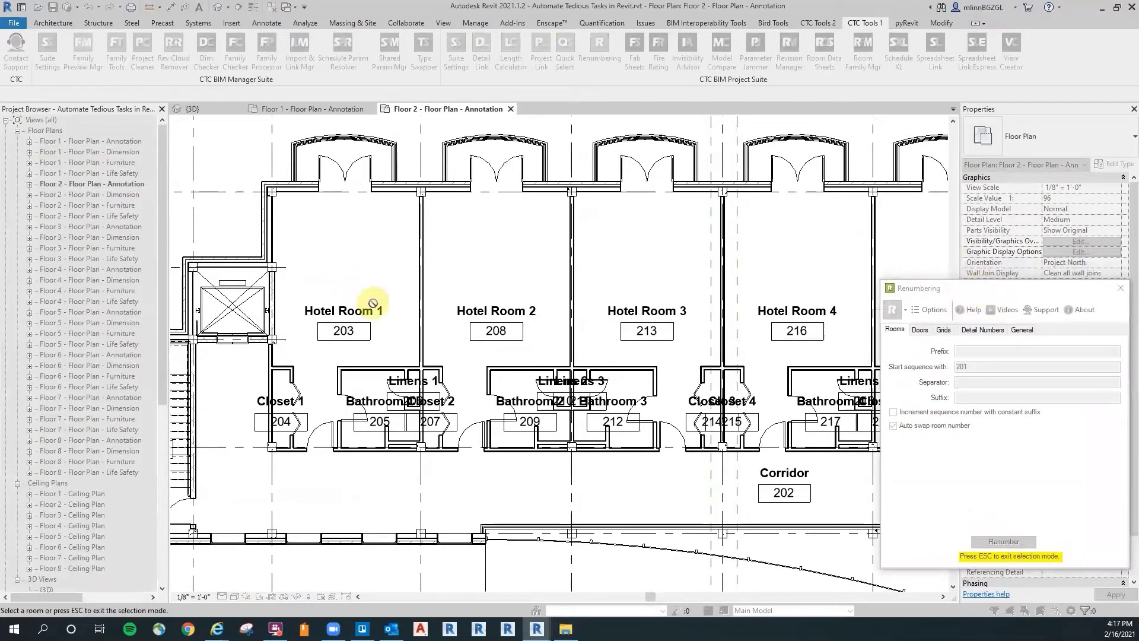
left_click(376, 296)
left_click(468, 296)
left_click(660, 245)
left_click_drag(661, 244, 427, 232)
left_click(671, 265)
left_click_drag(725, 239, 496, 199)
left_click(632, 257)
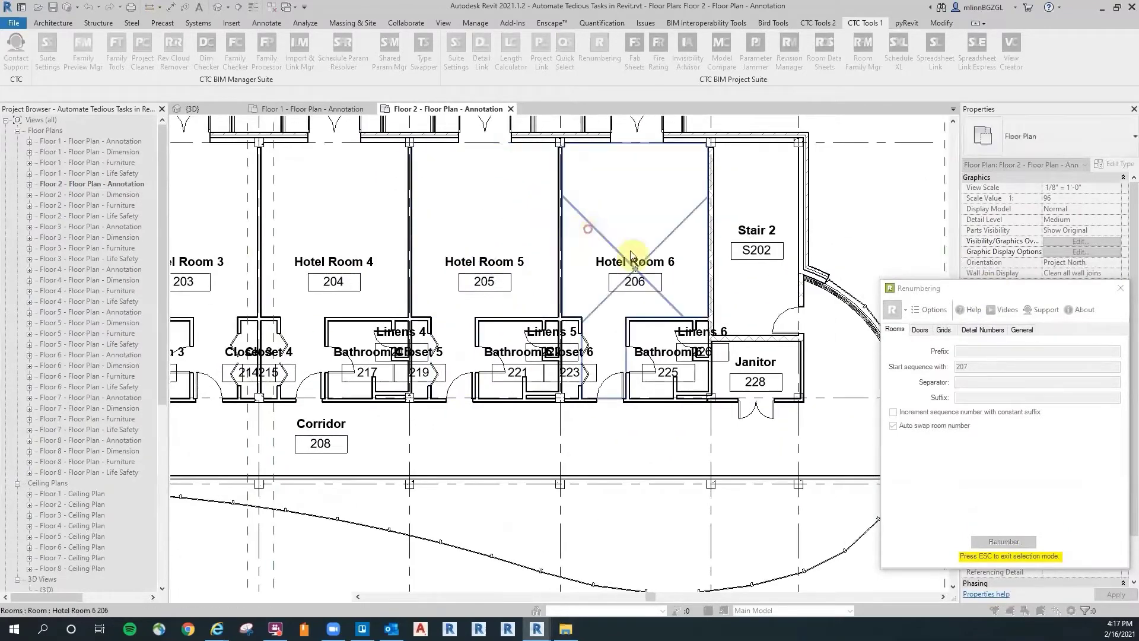
Step: Renumber the Janitor room as 207 and the Corridor as 208, and end the room selection
left_click(770, 349)
left_click_drag(397, 428, 558, 402)
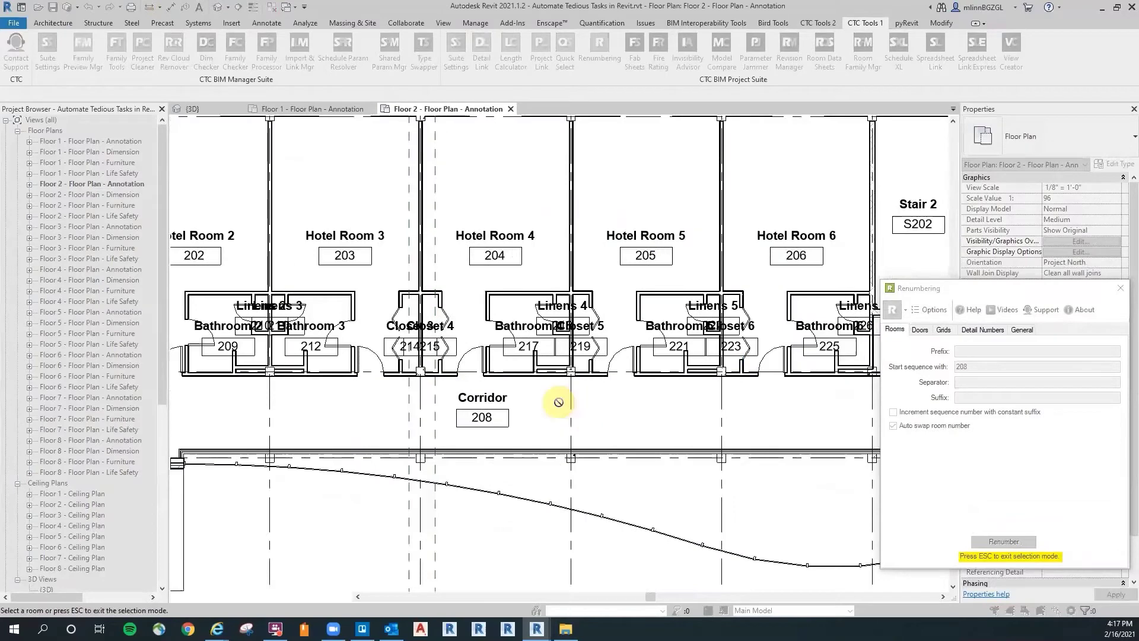
left_click(501, 386)
scroll(485, 355, "down", 1)
left_click_drag(486, 355, 668, 367)
scroll(342, 350, "up", 4)
key("Escape")
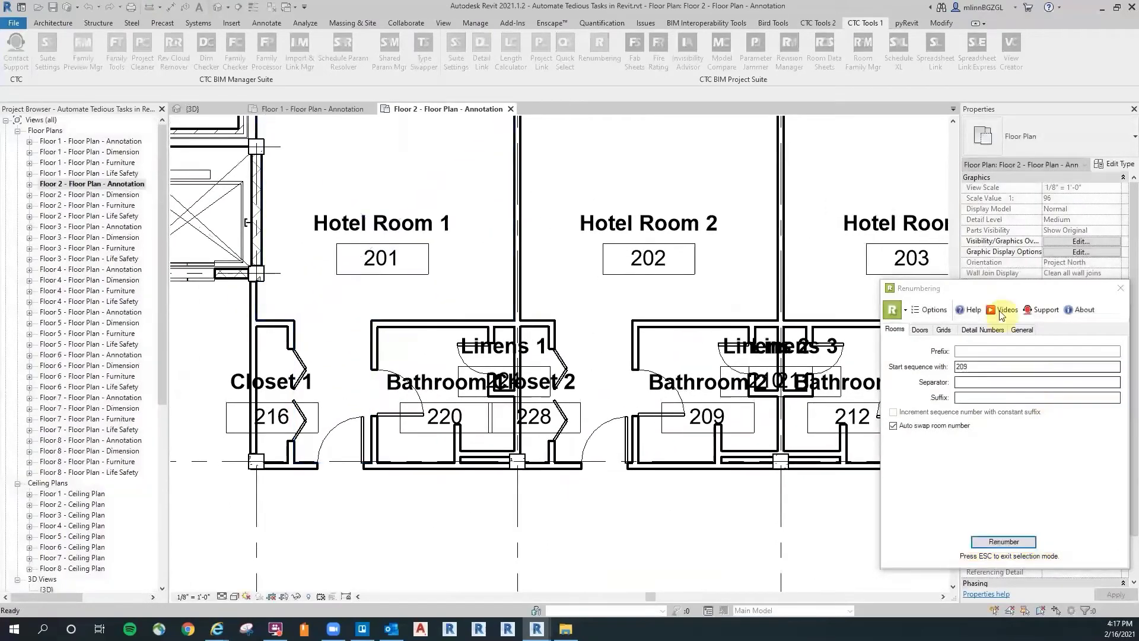
Step: Restart the sequence at 201A and renumber Bathroom 1, Linens 1 and Closet 1 as 201A, 201B and 201C
double_click(985, 367)
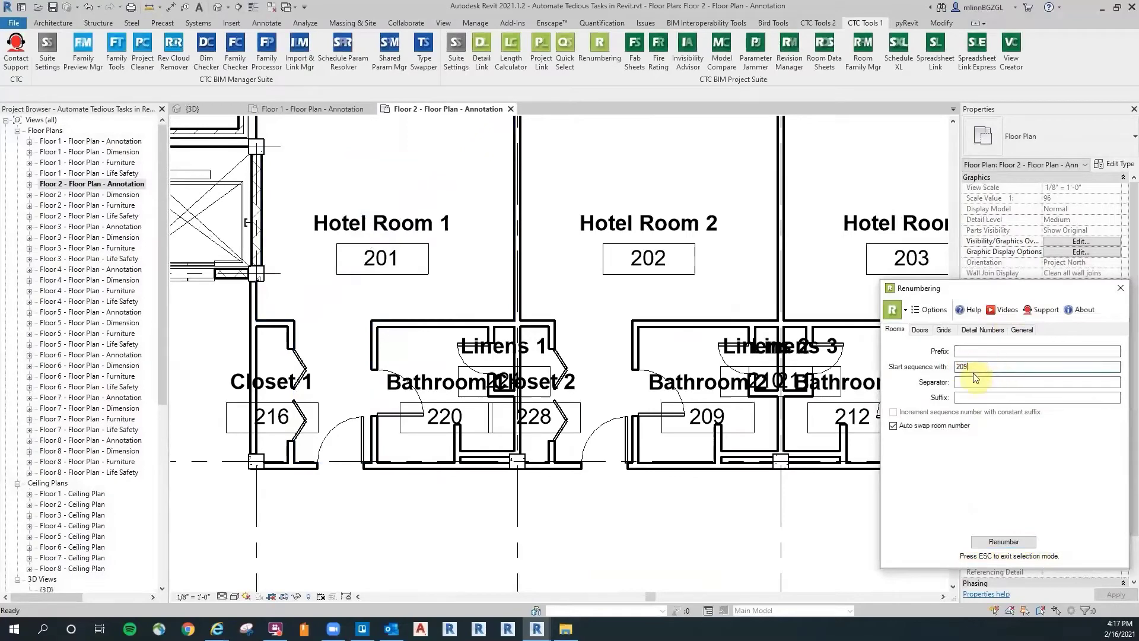
type("201A")
left_click(1010, 540)
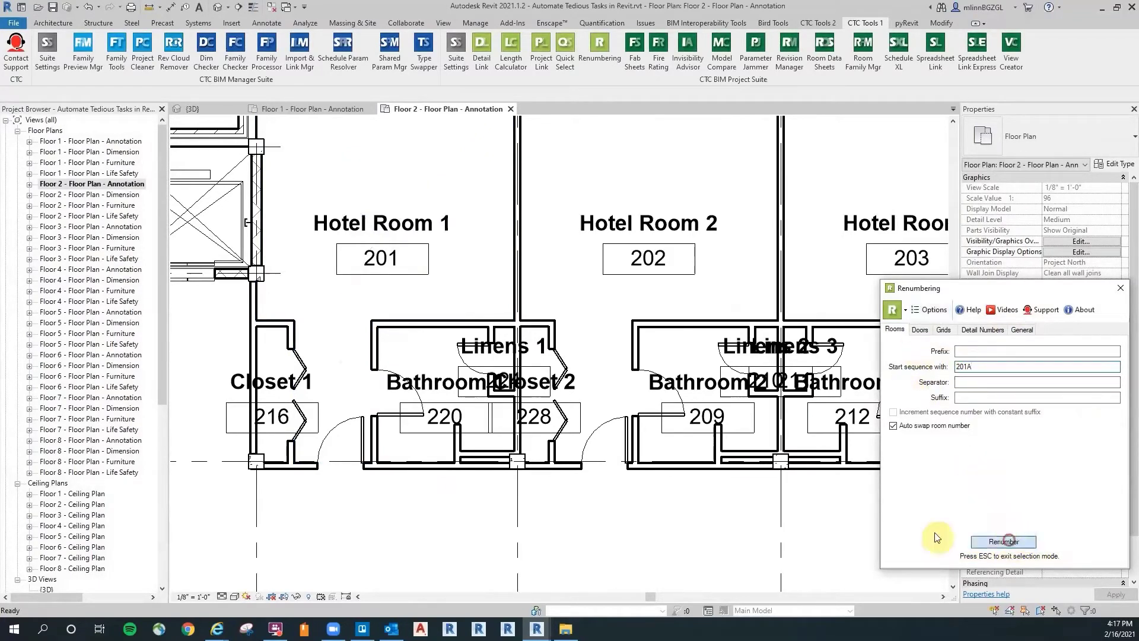
left_click(449, 401)
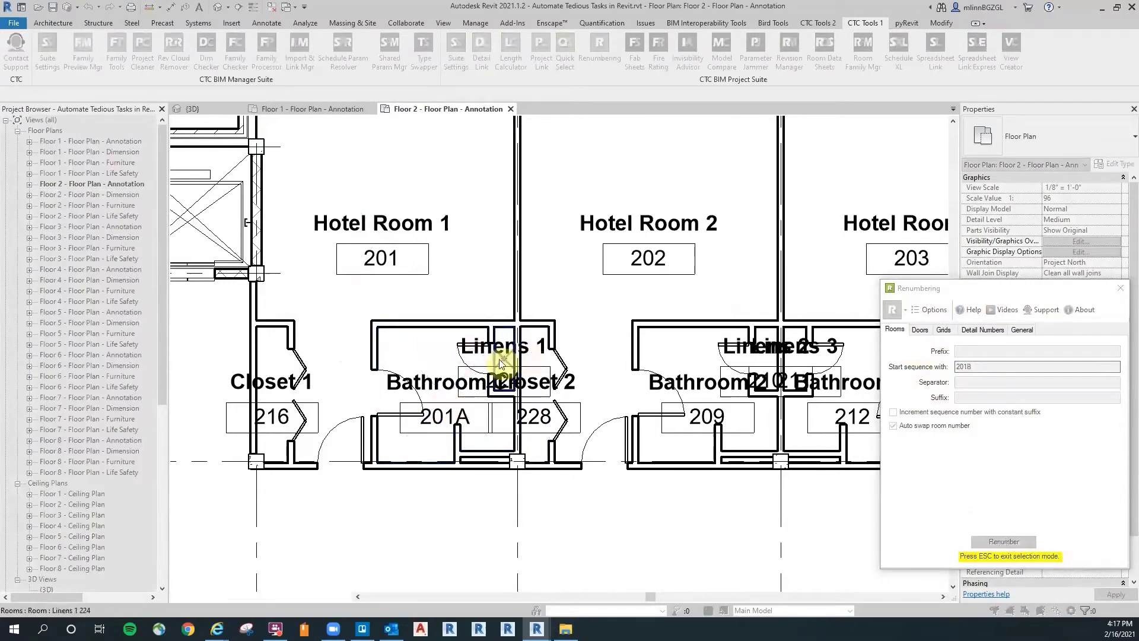
left_click(262, 416)
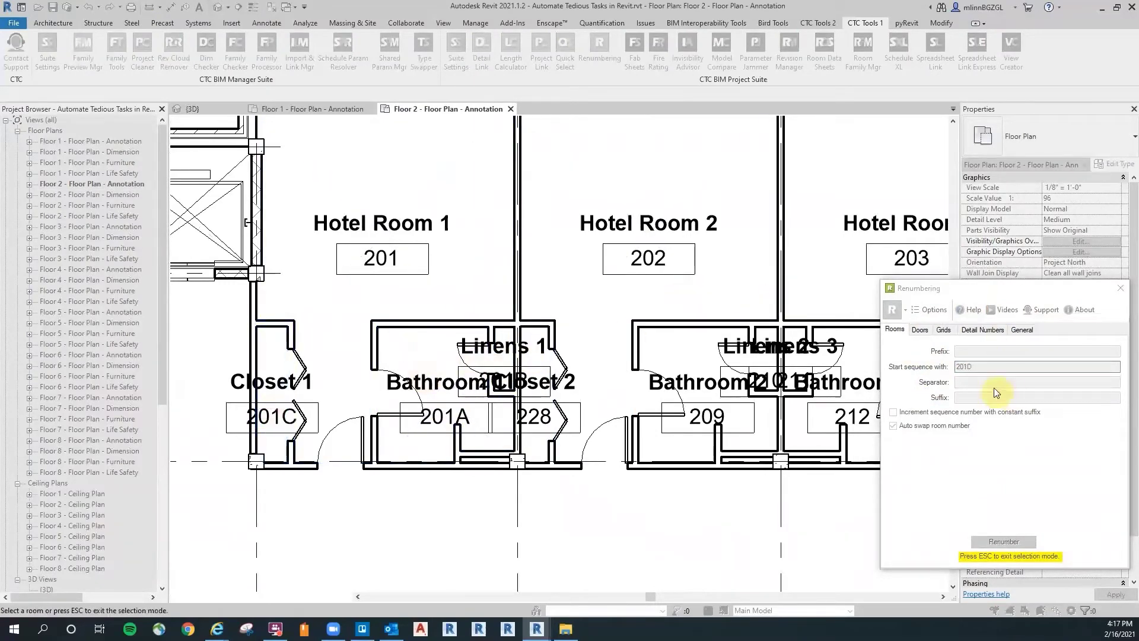
Step: Restart the sequence at 202A and renumber Bathroom 2, Linens 2 and Closet 2 as 202A, 202B and 202C
left_click(993, 368)
double_click(967, 366)
left_click_drag(967, 365, 1010, 361)
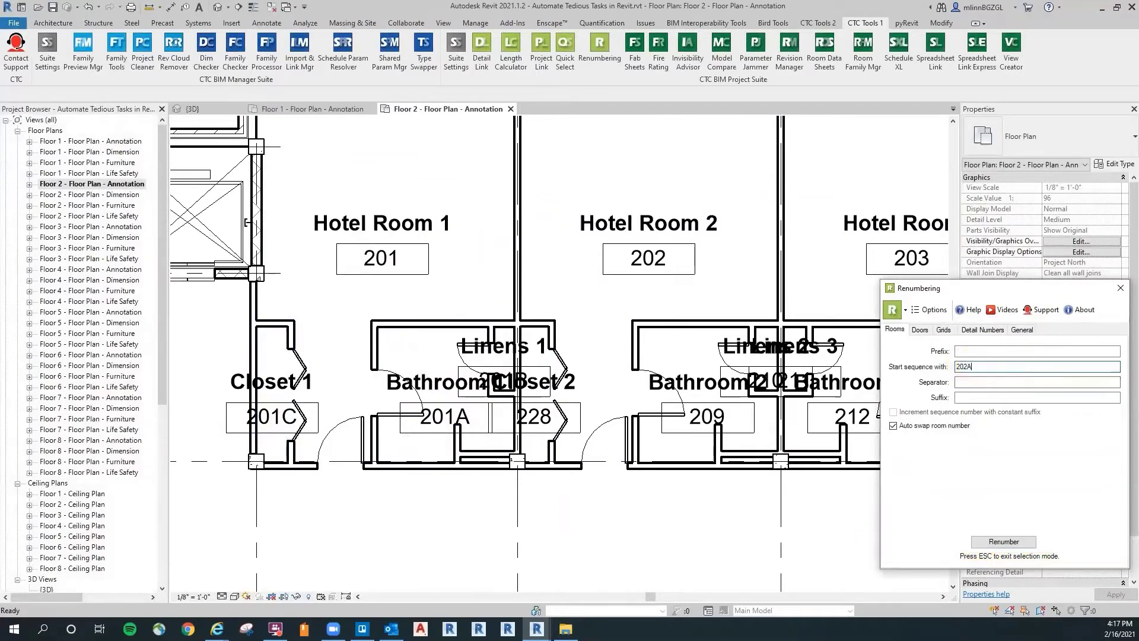
left_click(994, 541)
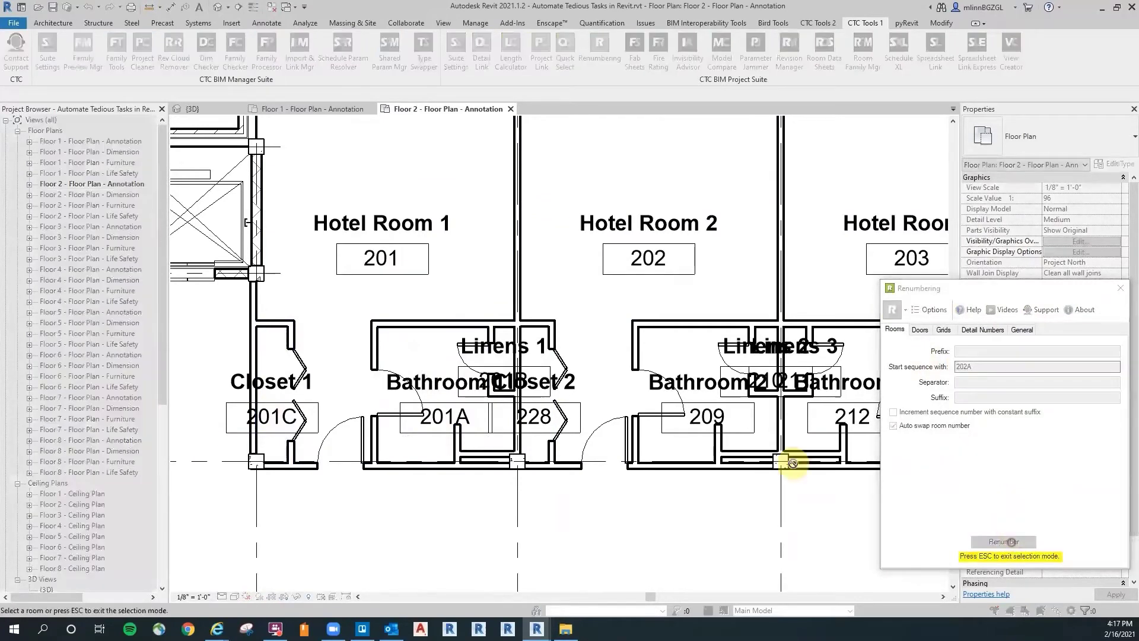
left_click_drag(770, 476, 605, 481)
left_click(537, 415)
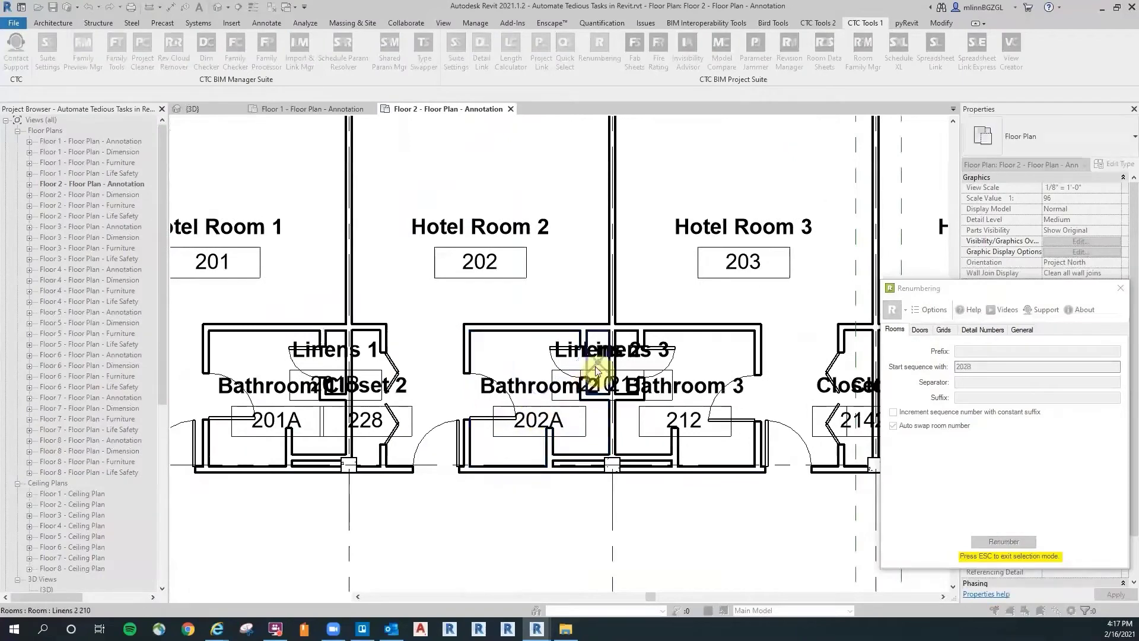
left_click(369, 393)
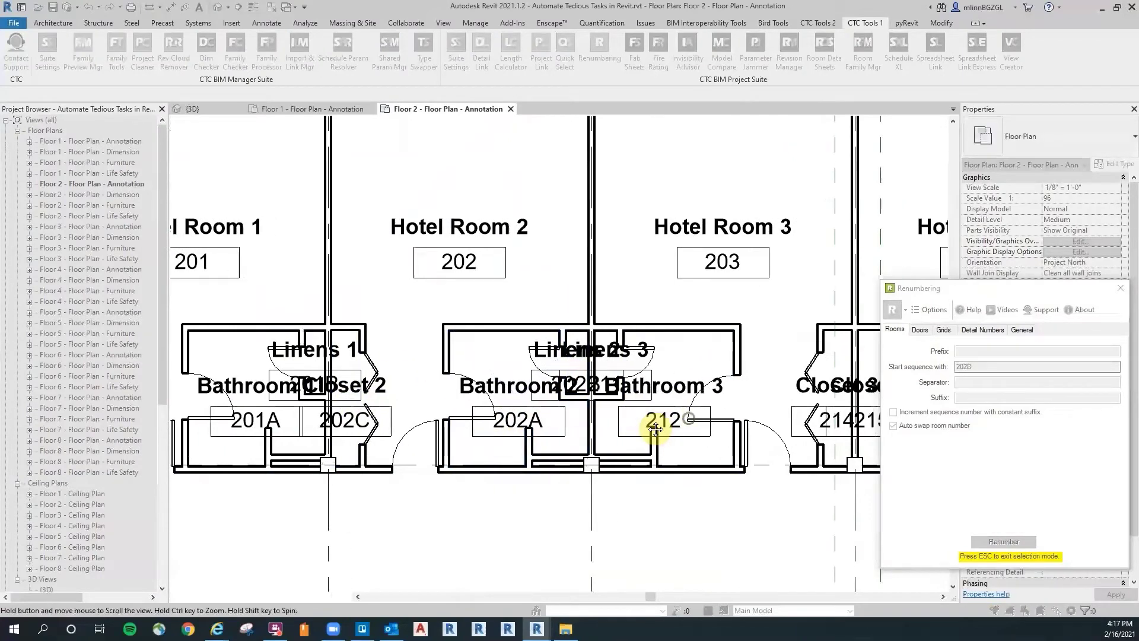
Step: Restart the sequence at 203A and renumber Bathroom 3, Linens 3 and Closet 3 as 203A, 203B and 203C
left_click_drag(653, 432, 350, 405)
key("Escape")
left_click(966, 367)
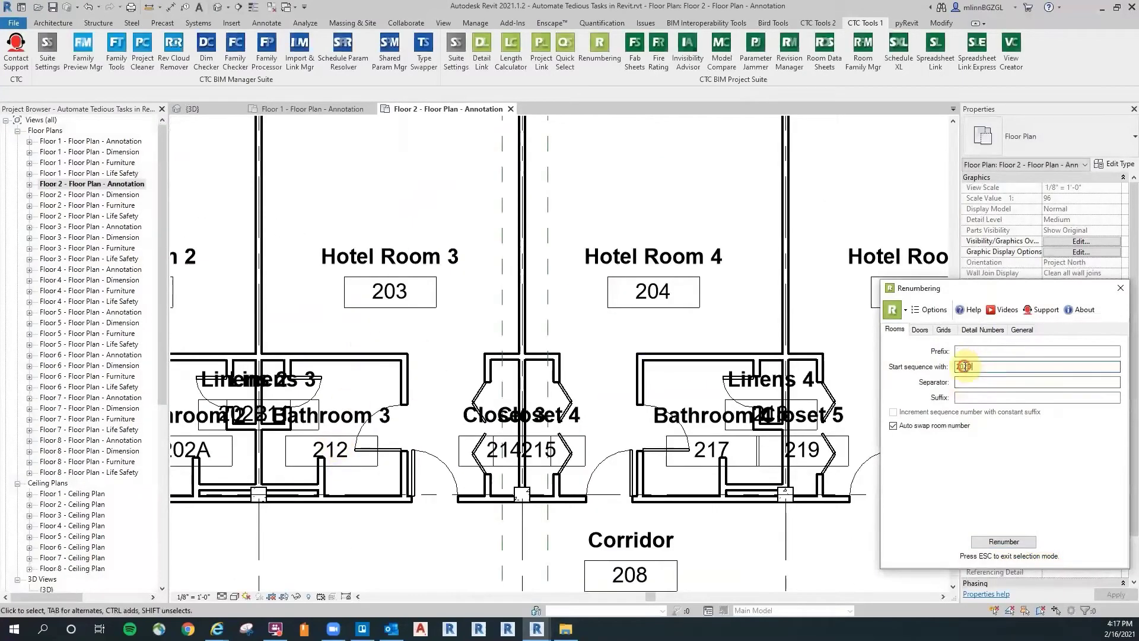
type("3A")
left_click(1003, 541)
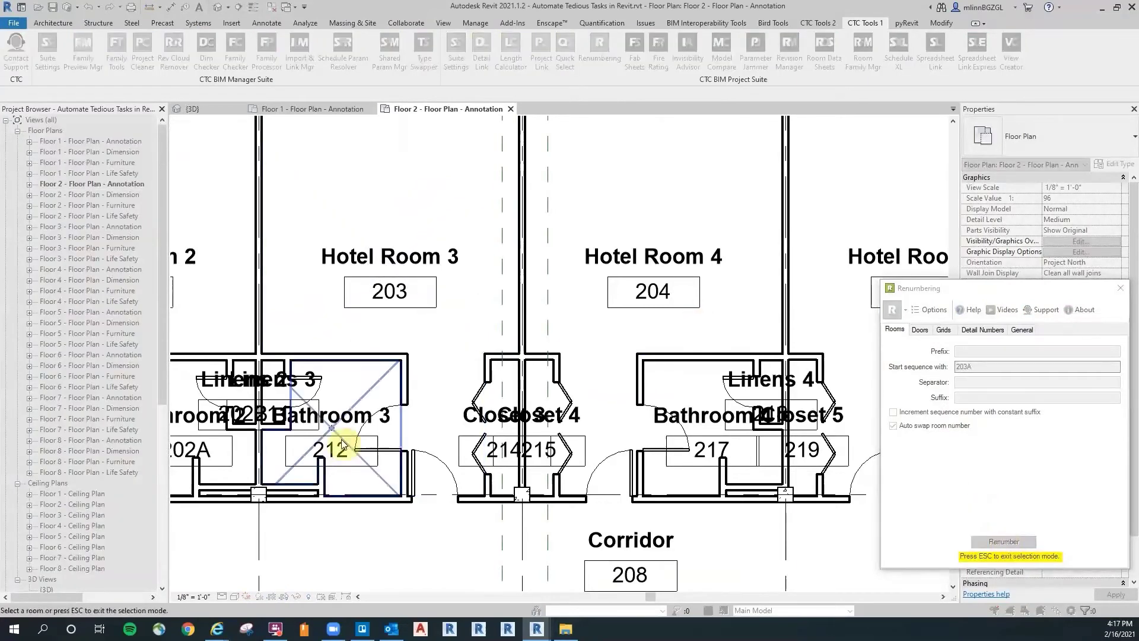
left_click(341, 439)
left_click(258, 408)
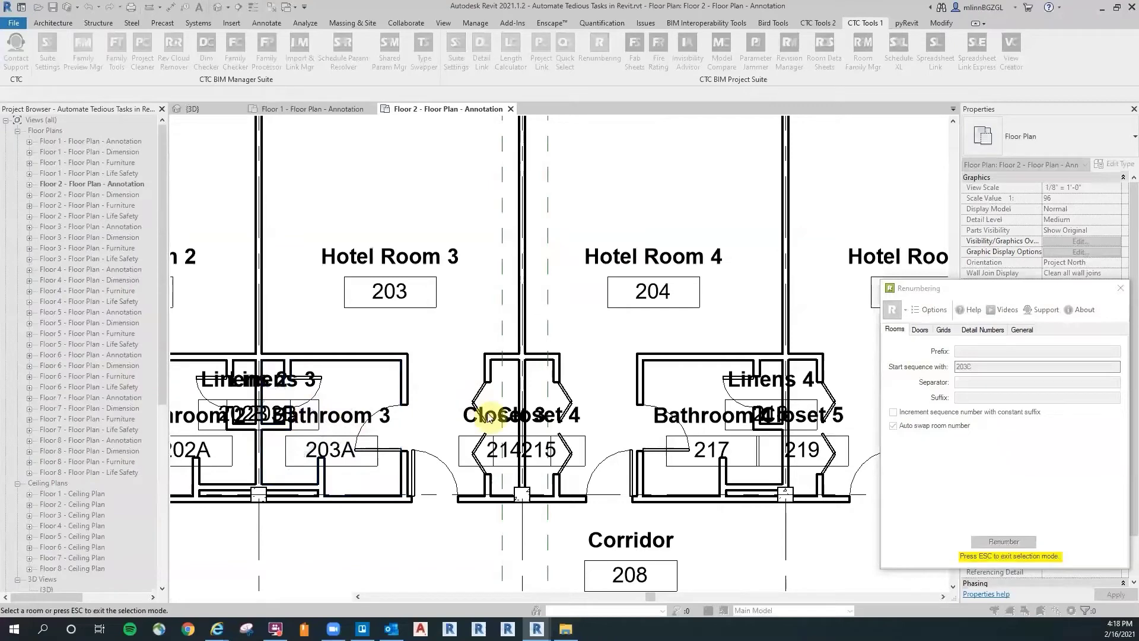
left_click(487, 417)
Step: Restart the sequence at 204A and renumber Bathroom 4, Linens 4 and Closet 4 as 204A, 204B and 204C
left_click_drag(641, 376, 436, 378)
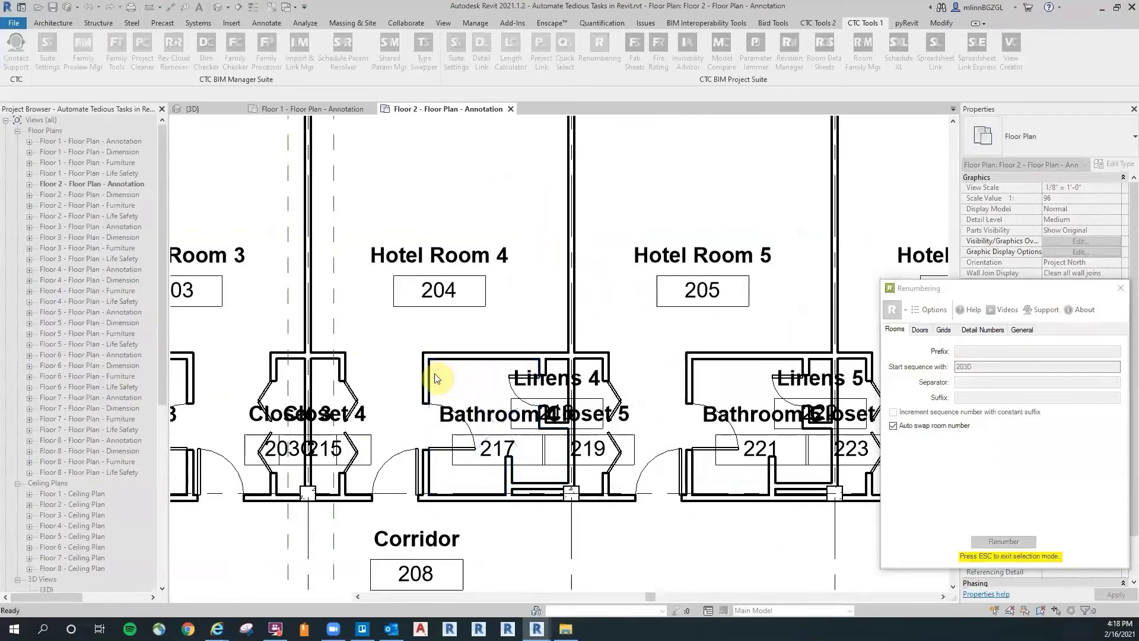
key("Escape")
left_click_drag(962, 366, 999, 366)
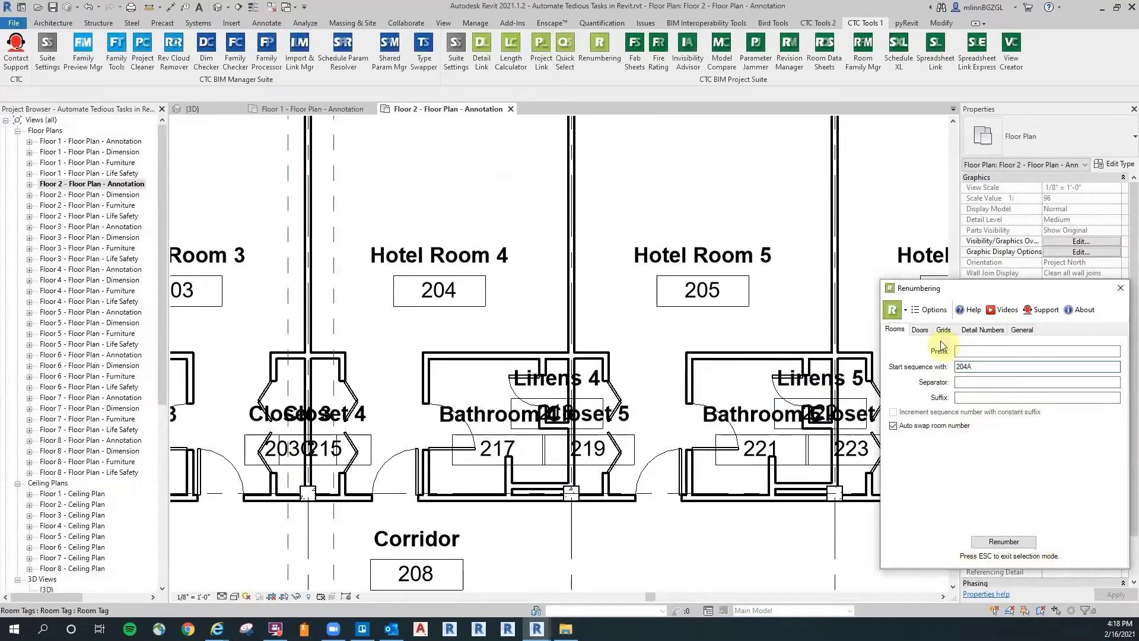
left_click(1004, 541)
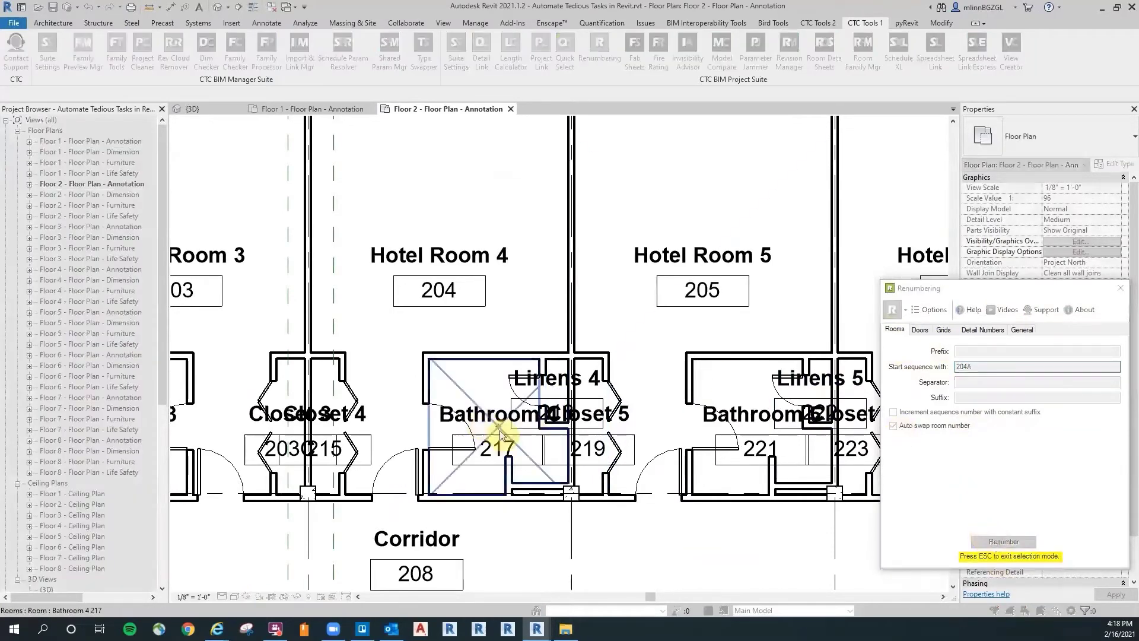
left_click(506, 439)
left_click(552, 382)
left_click(326, 391)
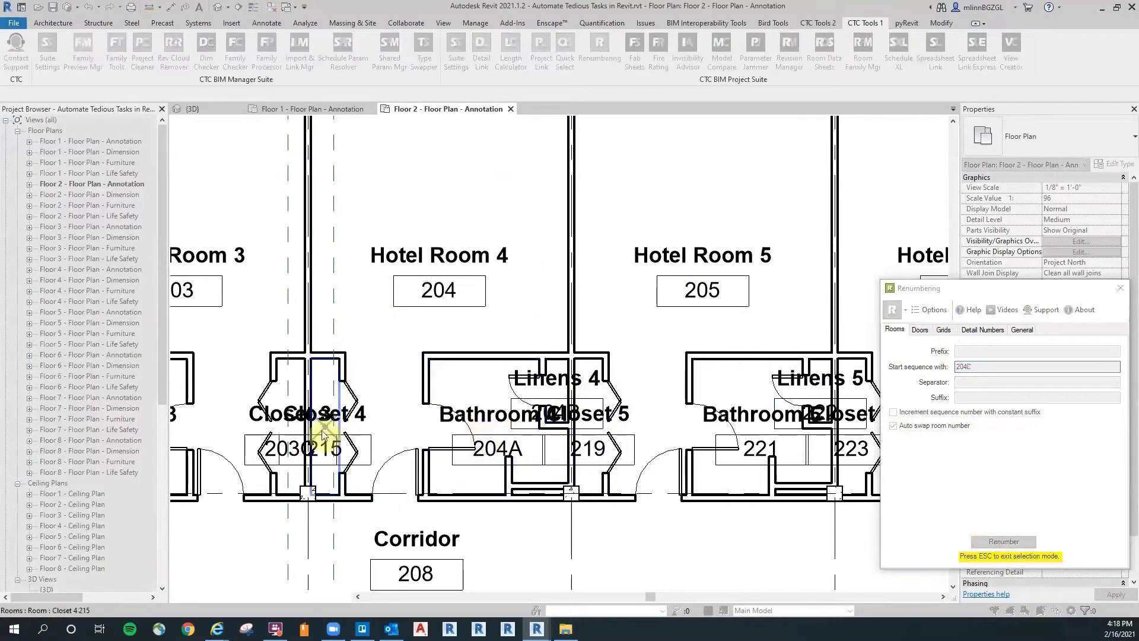
Step: Restart the sequence at 205A and renumber Bathroom 5, Linens 5 and Closet 5 as 205A, 205B and 205C
left_click_drag(646, 463, 612, 453)
left_click_drag(414, 469, 387, 467)
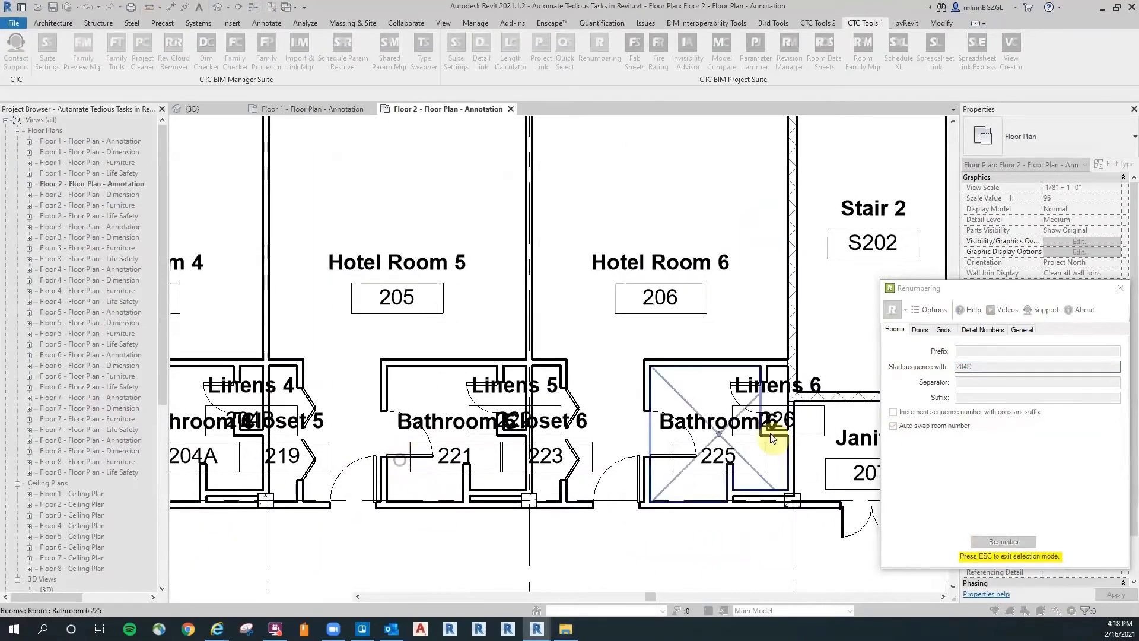
key("Escape")
left_click_drag(963, 366, 982, 367)
type("05A")
left_click(998, 545)
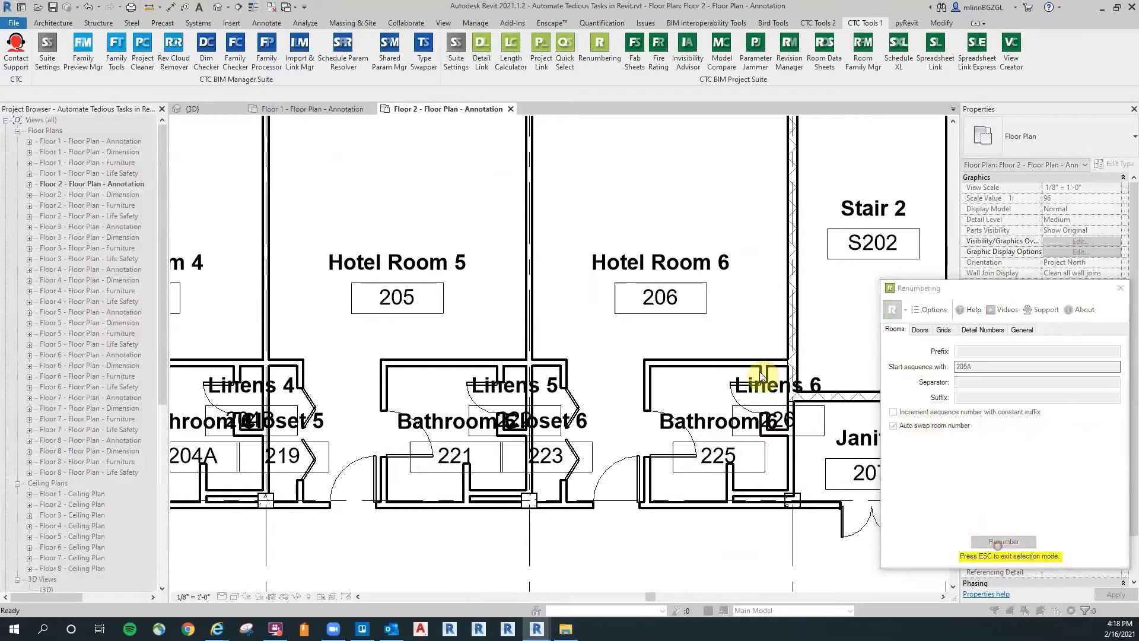
left_click(445, 420)
left_click(521, 392)
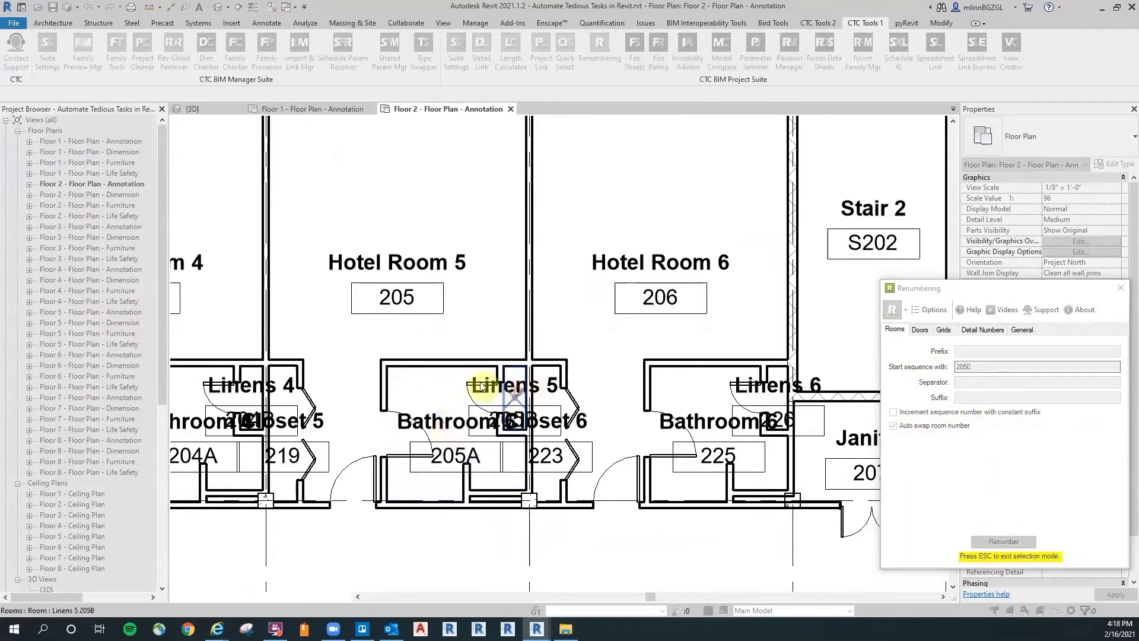
left_click(291, 436)
Step: Restart the sequence at 206A and renumber Bathroom 6, Linens 6 and Closet 6 as 206A, 206B and 206C
scroll(590, 467, "down", 1)
left_click_drag(573, 455, 243, 464)
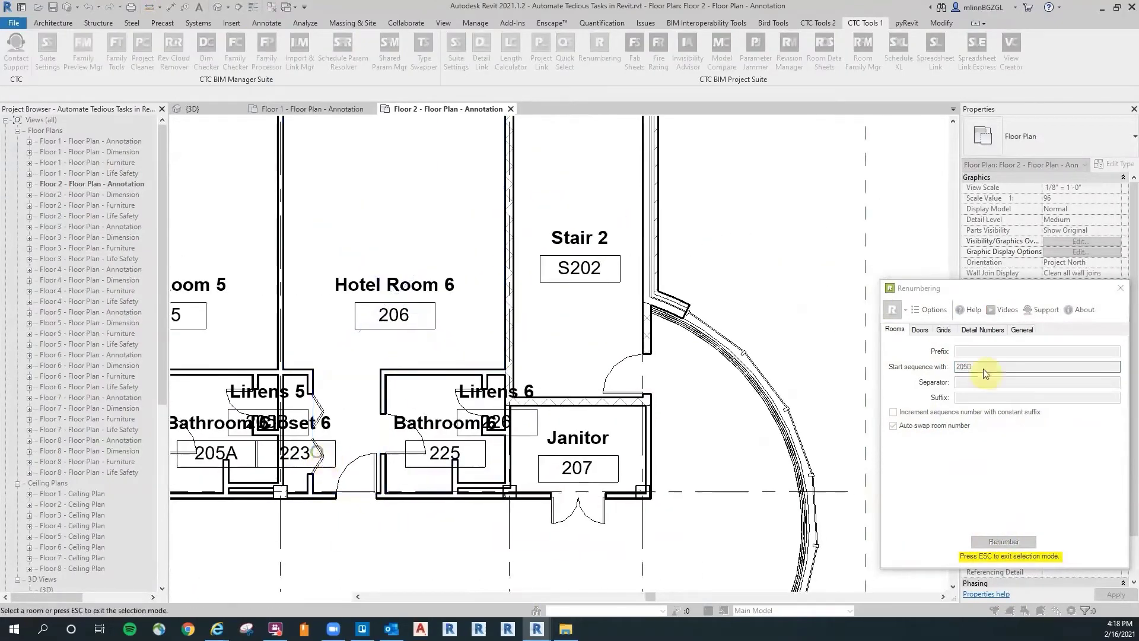
left_click(962, 367)
left_click_drag(963, 366, 973, 366)
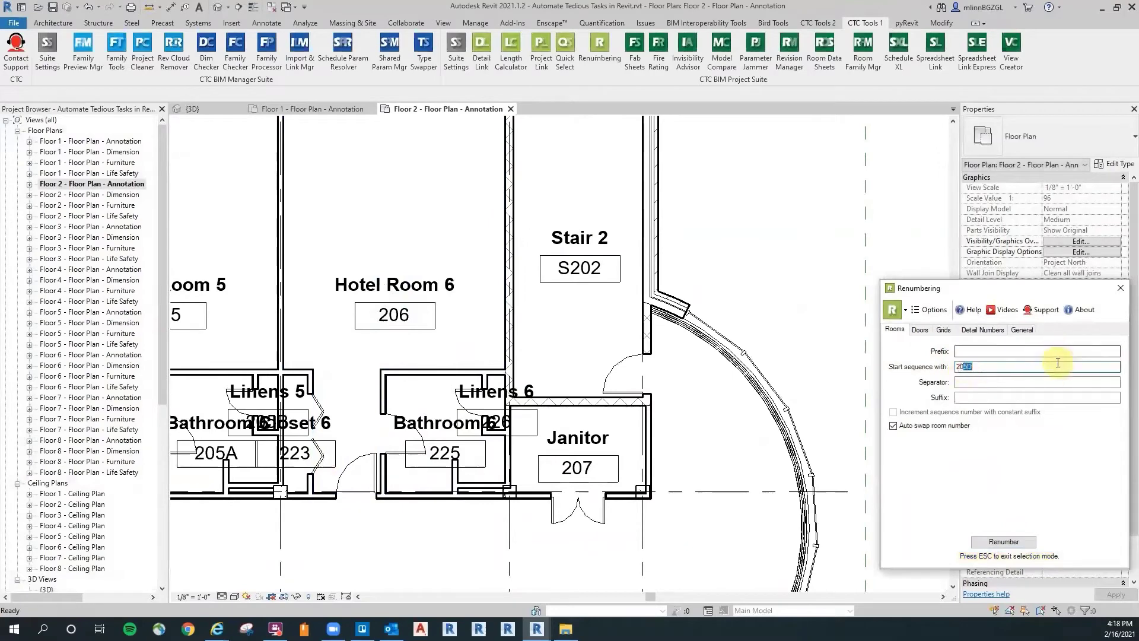
type("6A")
left_click(1003, 541)
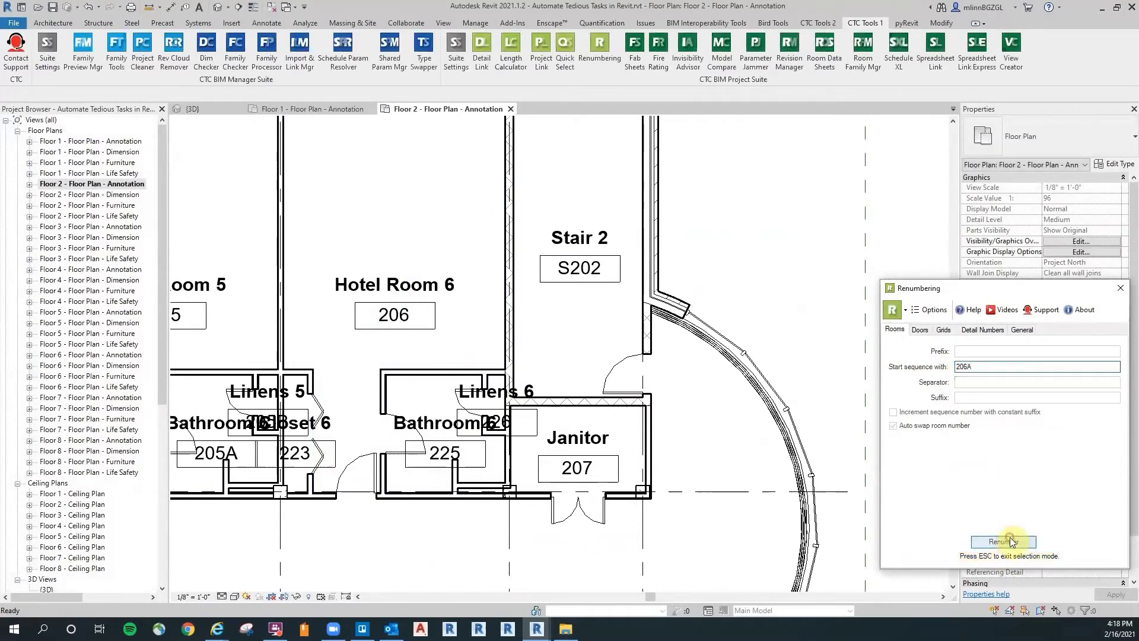
scroll(416, 337, "up", 2)
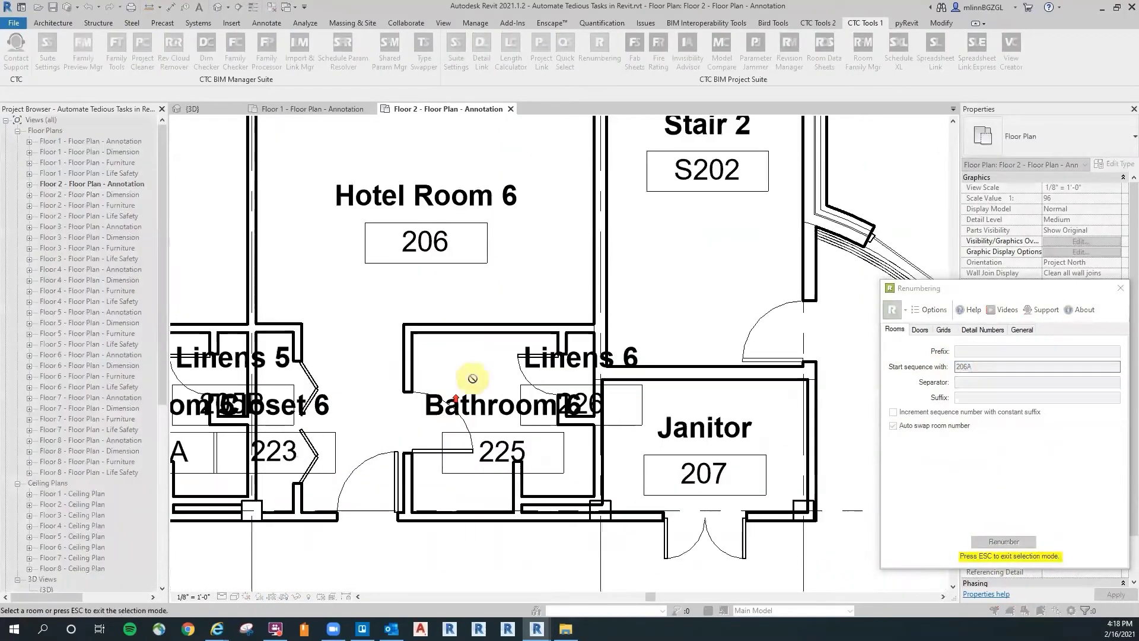
left_click(501, 408)
left_click(585, 390)
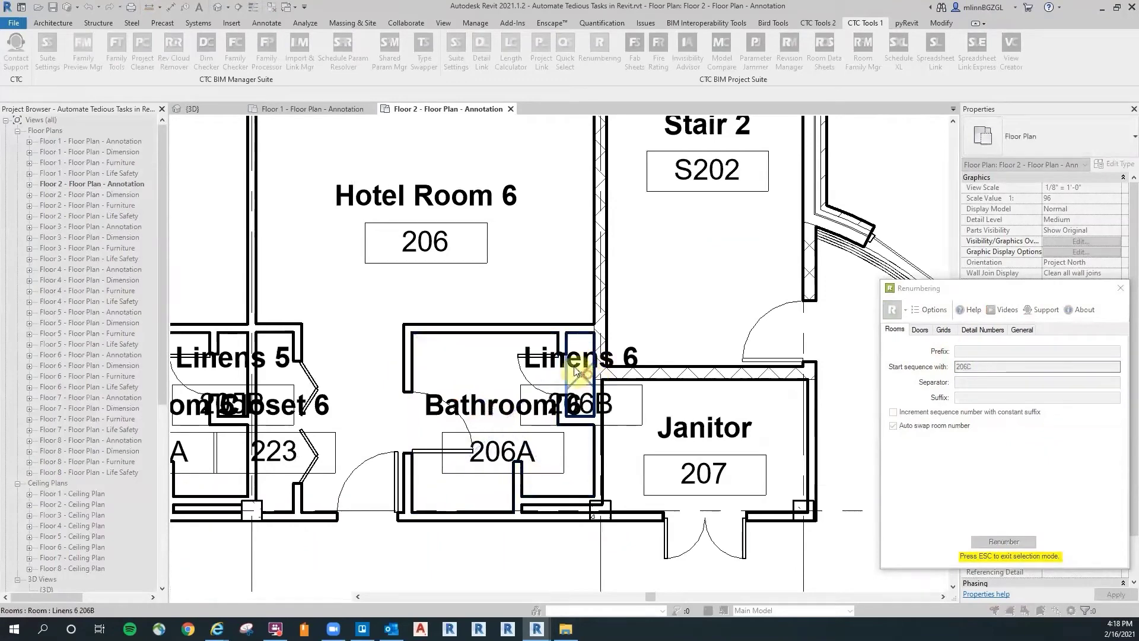
scroll(365, 320, "down", 5)
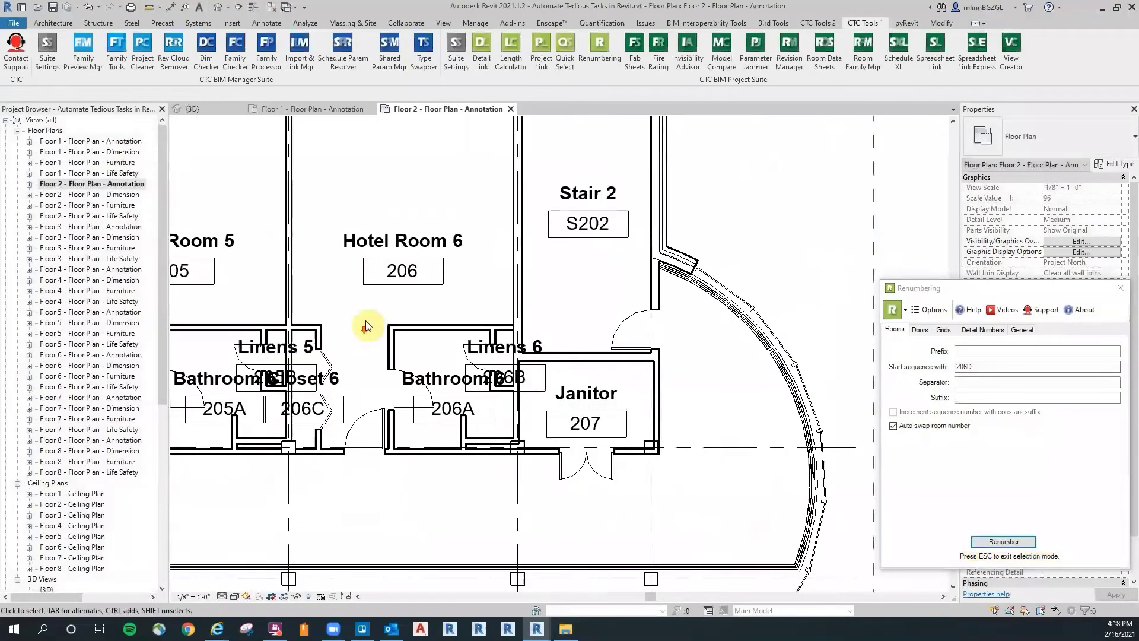
Step: Close the Renumbering tool and review the room numbers across the whole Floor 2 plan
left_click_drag(975, 289, 547, 274)
left_click(694, 272)
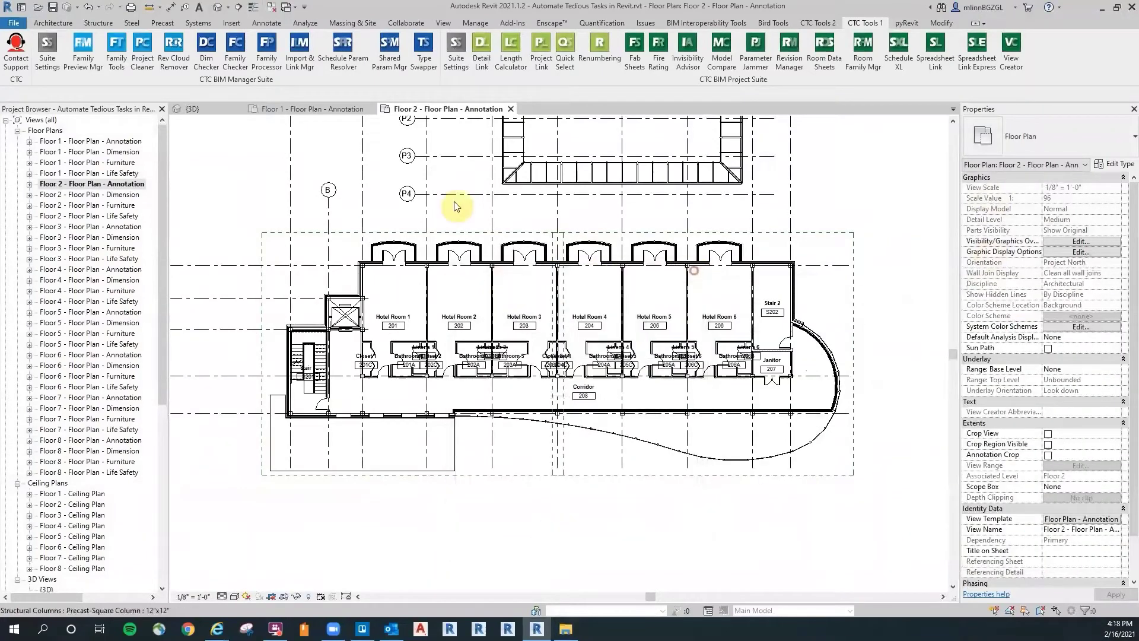
scroll(223, 212, "down", 2)
scroll(223, 212, "up", 1)
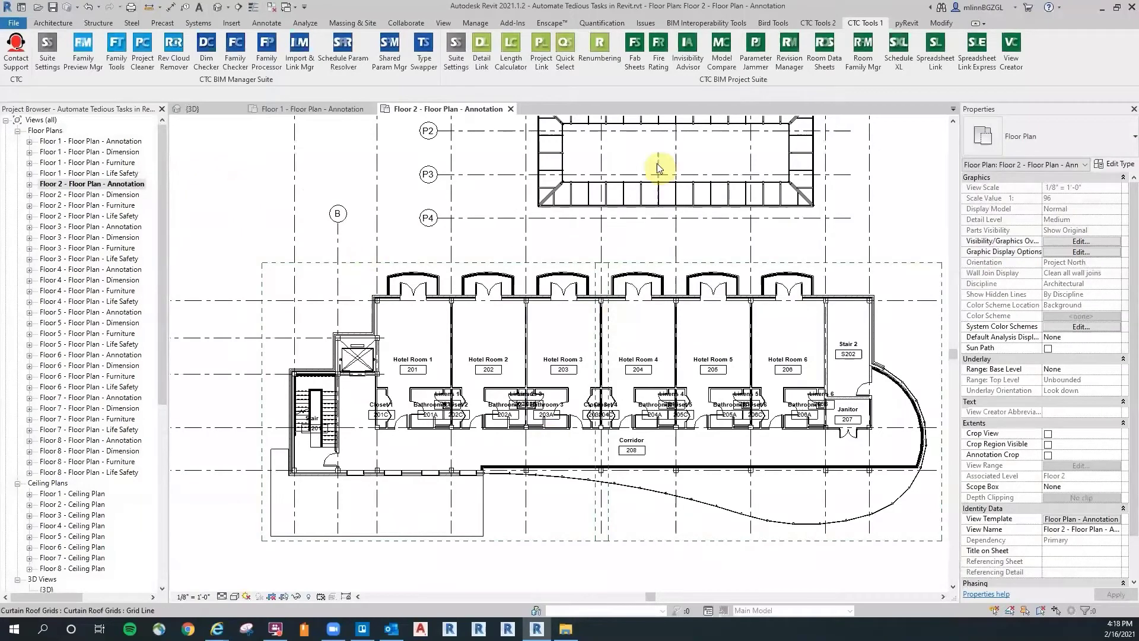
Step: Start a new schedule of building components for the Rooms category, named Room Finish Schedule
left_click(443, 22)
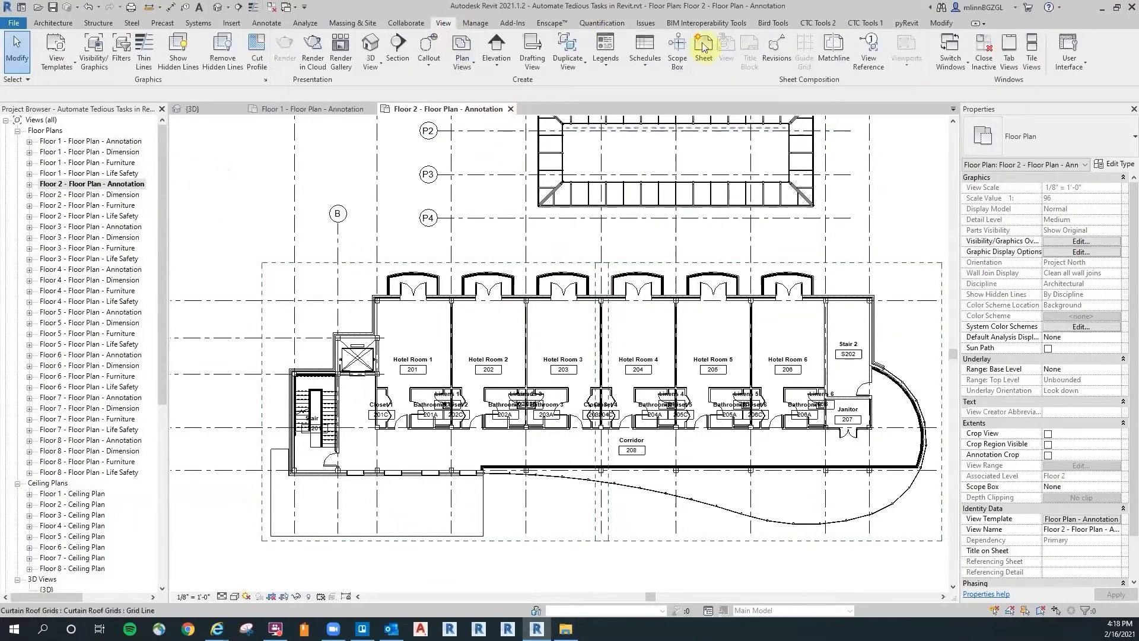
left_click(643, 68)
left_click(676, 87)
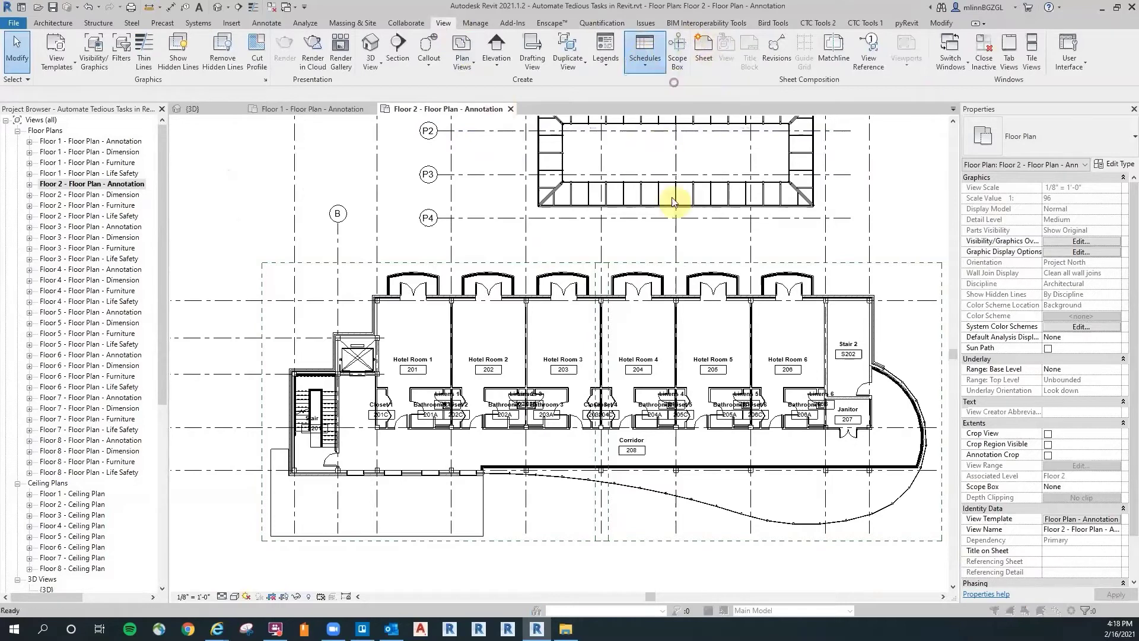
scroll(393, 338, "down", 6)
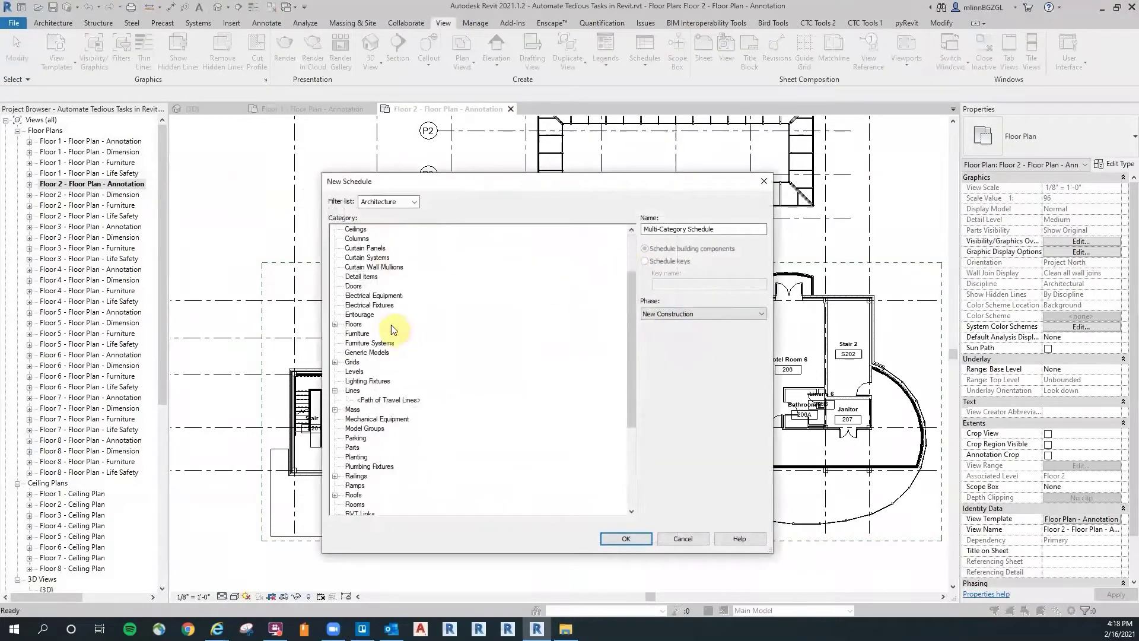
scroll(382, 350, "down", 1)
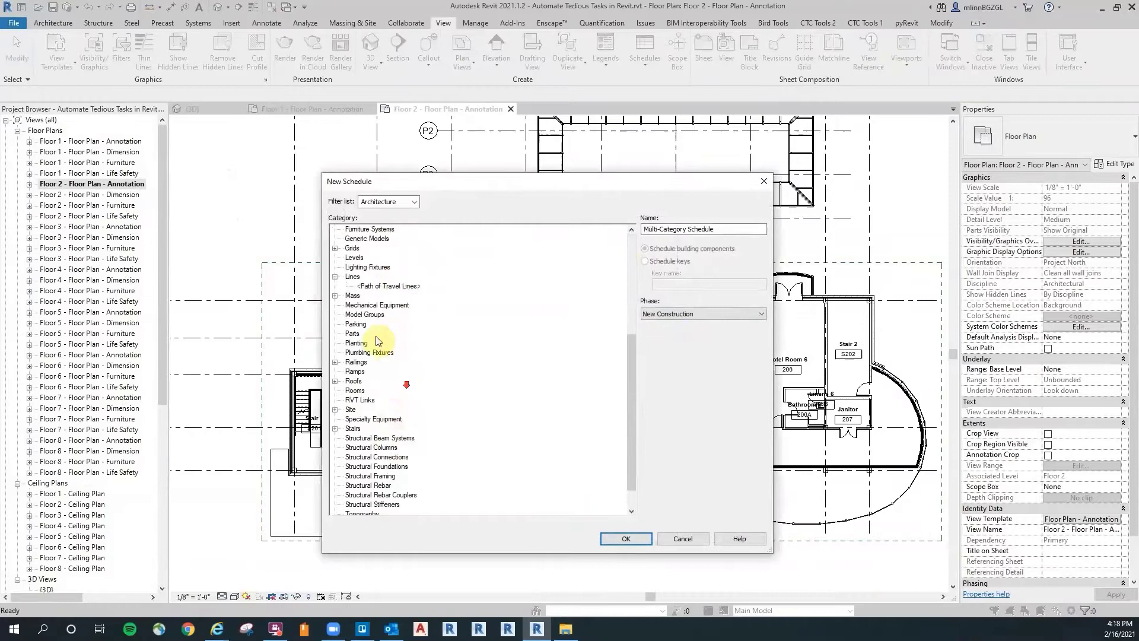
left_click(356, 390)
left_click(695, 229)
left_click(661, 228)
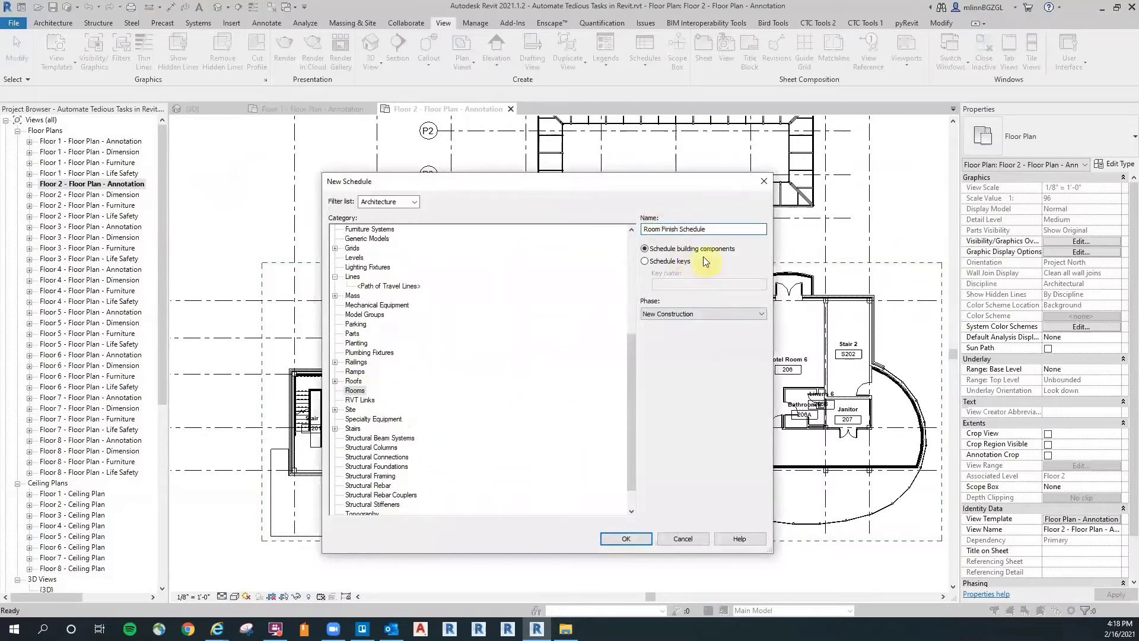
left_click(626, 538)
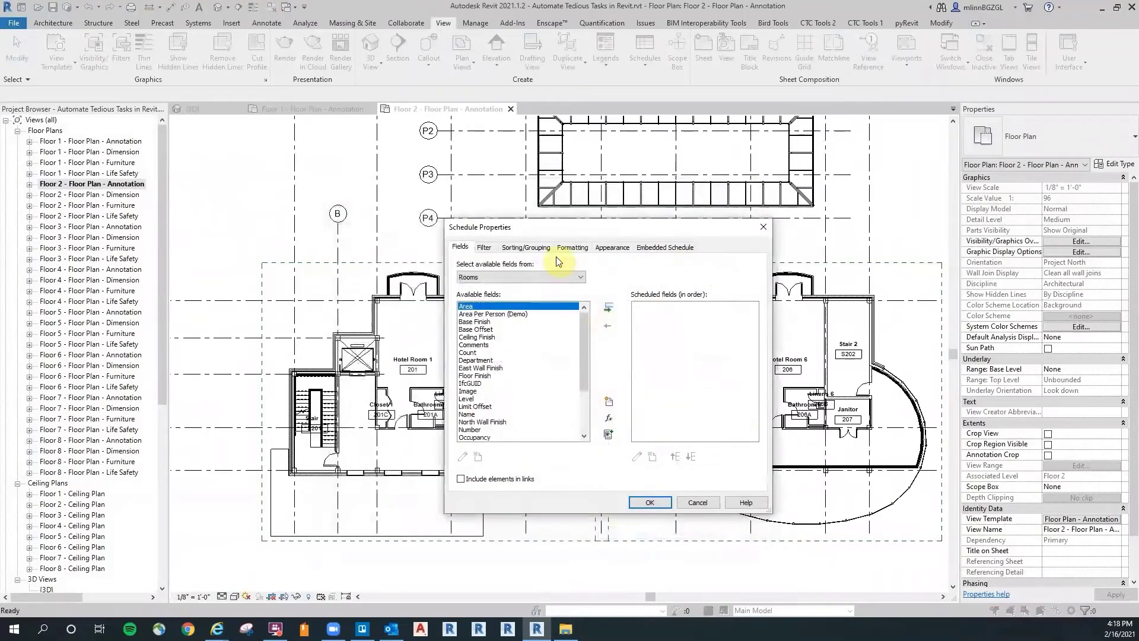
Step: Include only the Level, Number and Name fields, in that order, and generate the room schedule
left_click_drag(582, 335, 590, 432)
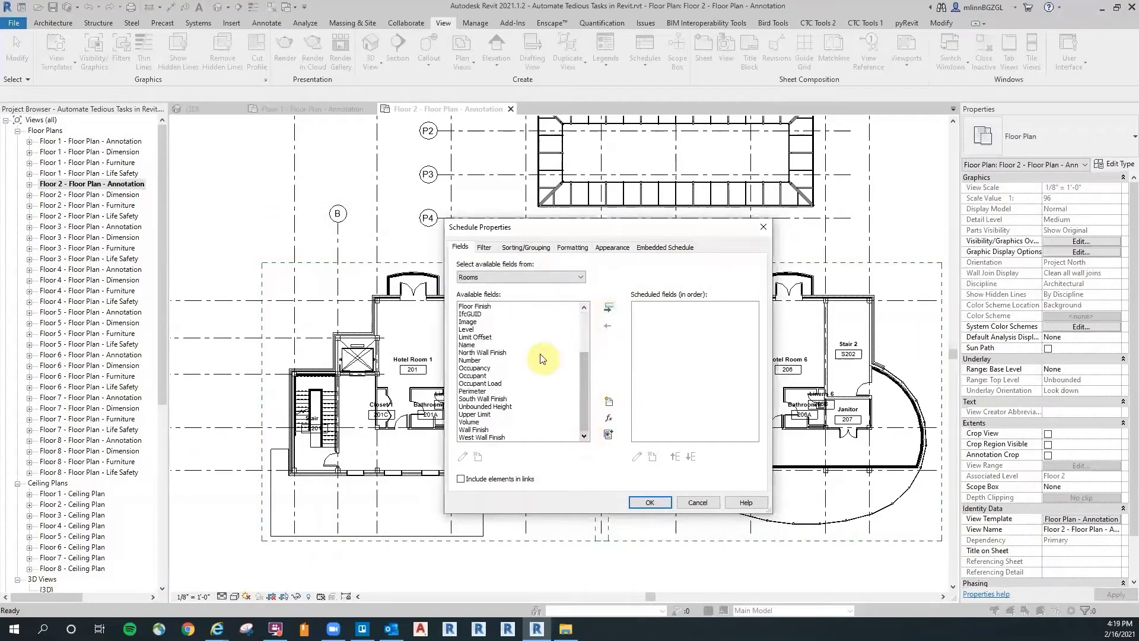
double_click(473, 330)
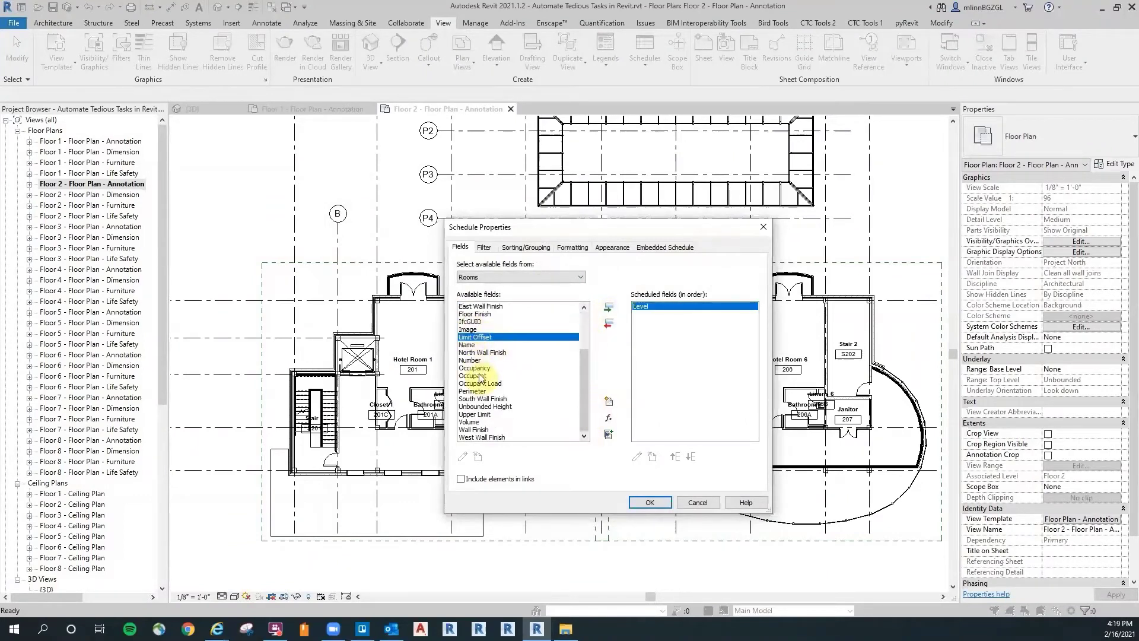
scroll(483, 368, "up", 1)
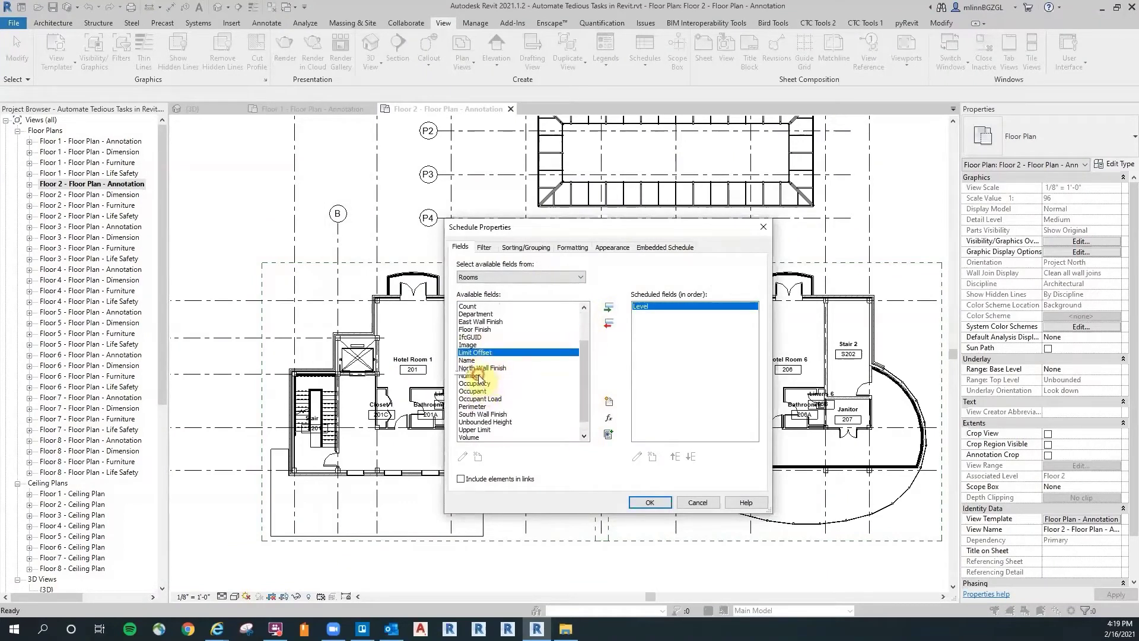
left_click(478, 376)
double_click(473, 375)
double_click(474, 368)
double_click(471, 360)
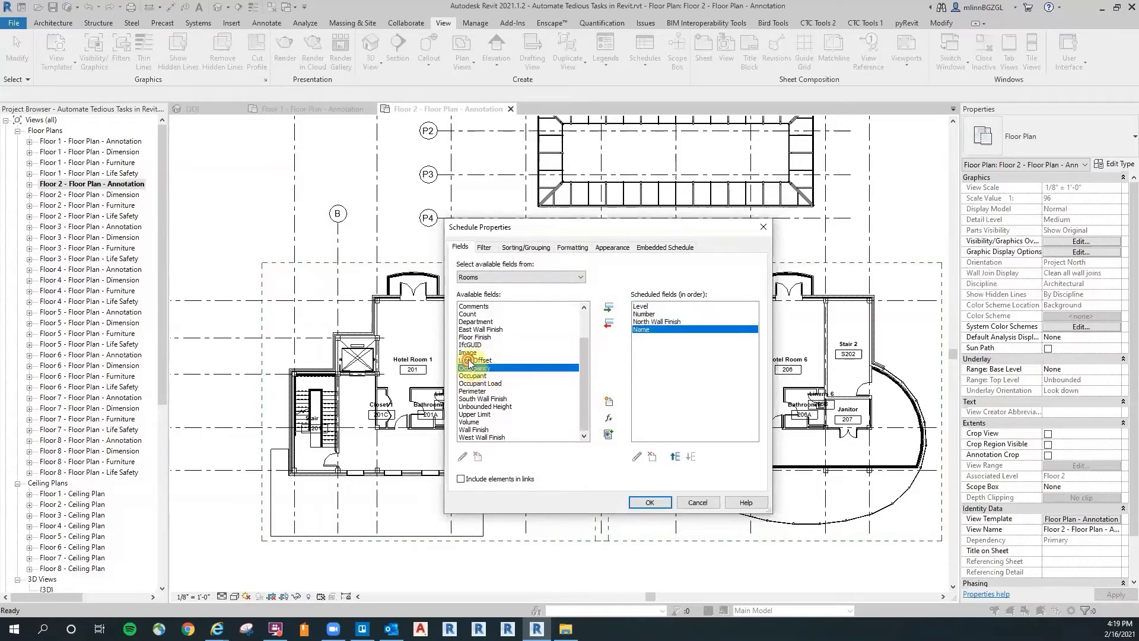
left_click(656, 321)
left_click(609, 324)
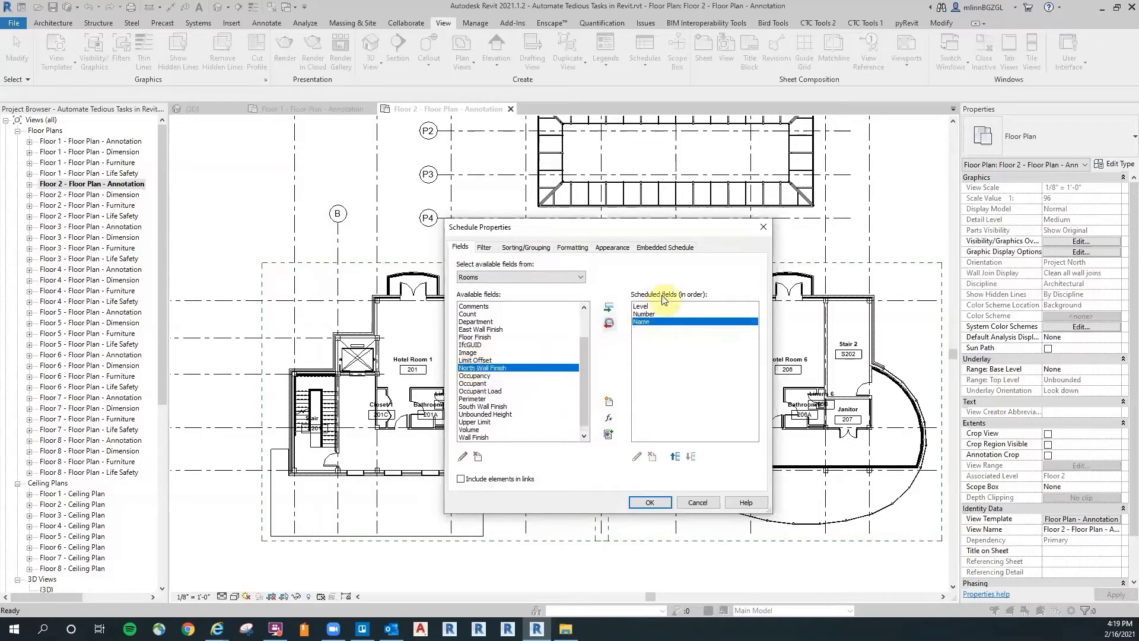
left_click_drag(655, 229, 645, 226)
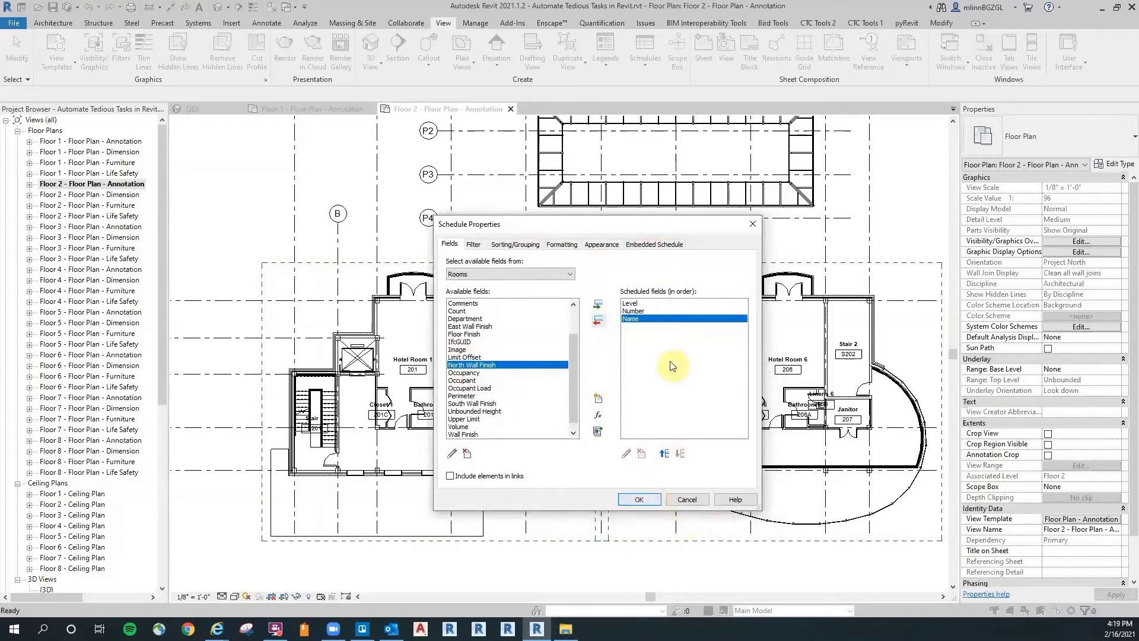
left_click(640, 500)
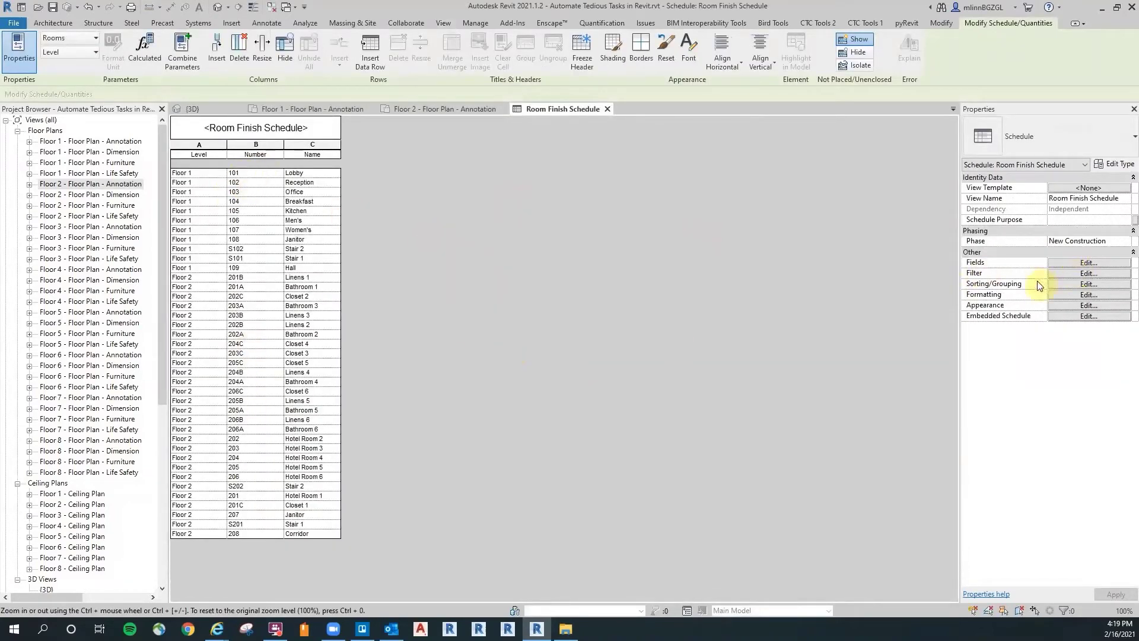
Step: Sort the Room Finish Schedule by Level in ascending order with a header for each level
left_click(1056, 284)
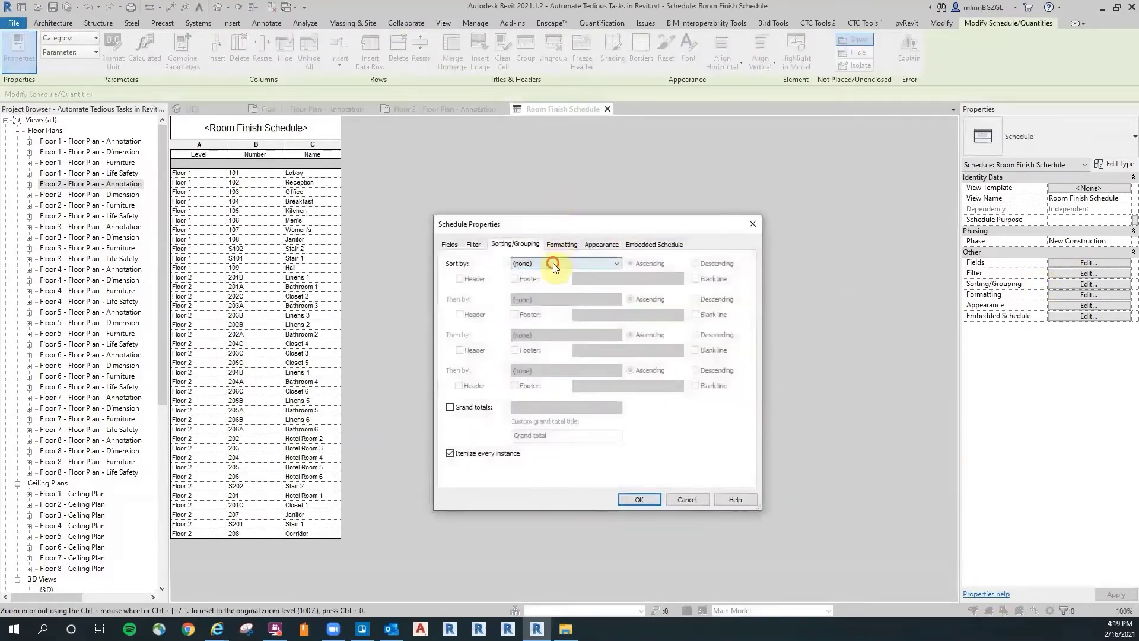
left_click(552, 263)
left_click(542, 280)
left_click(478, 281)
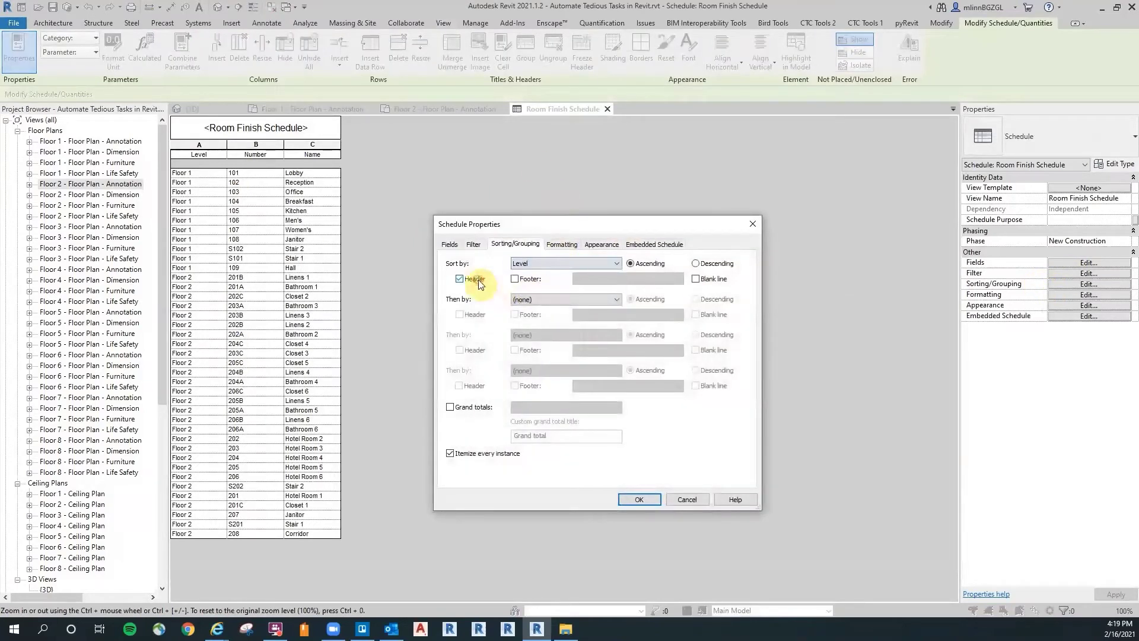
left_click(641, 500)
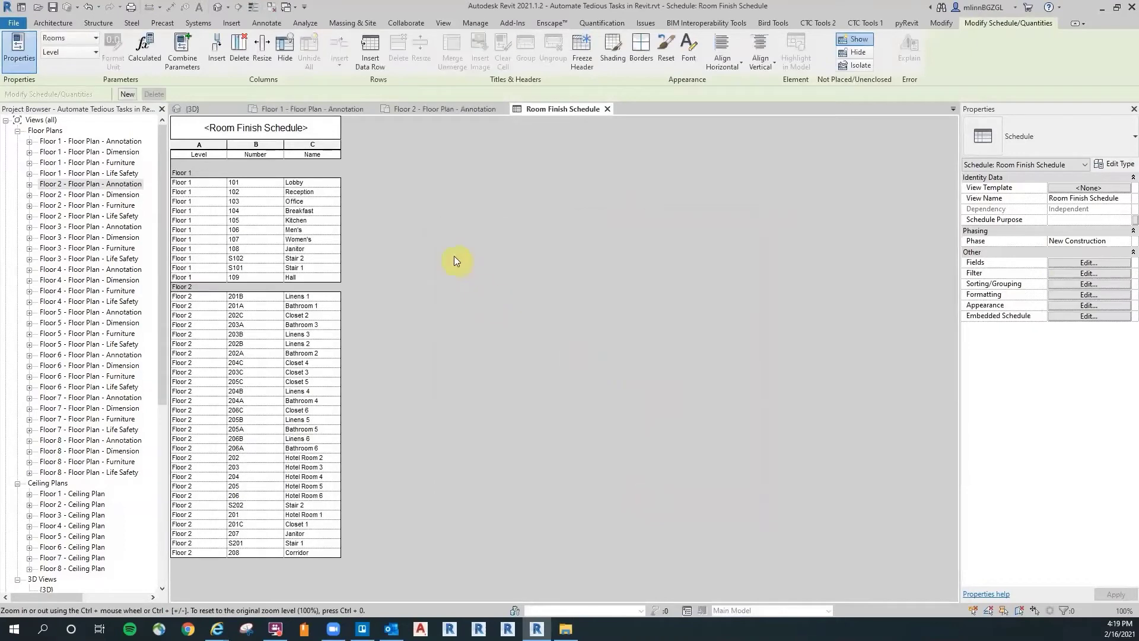
Step: Add Number in ascending order as the second sorting criterion of the Room Finish Schedule
left_click(1063, 283)
left_click(539, 298)
left_click(537, 325)
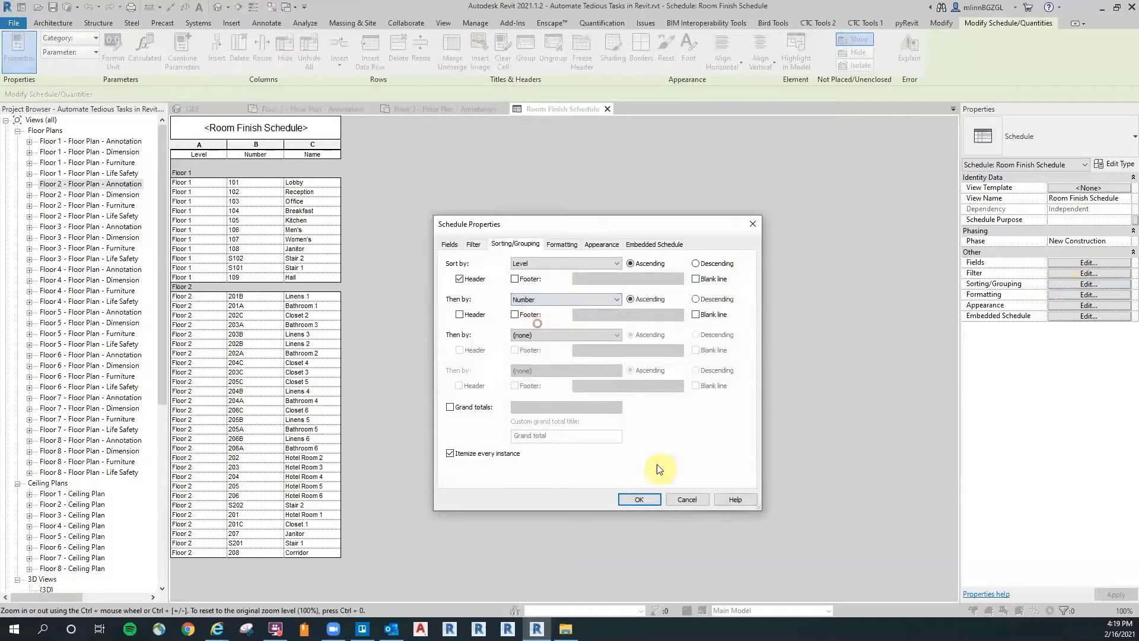
left_click(649, 501)
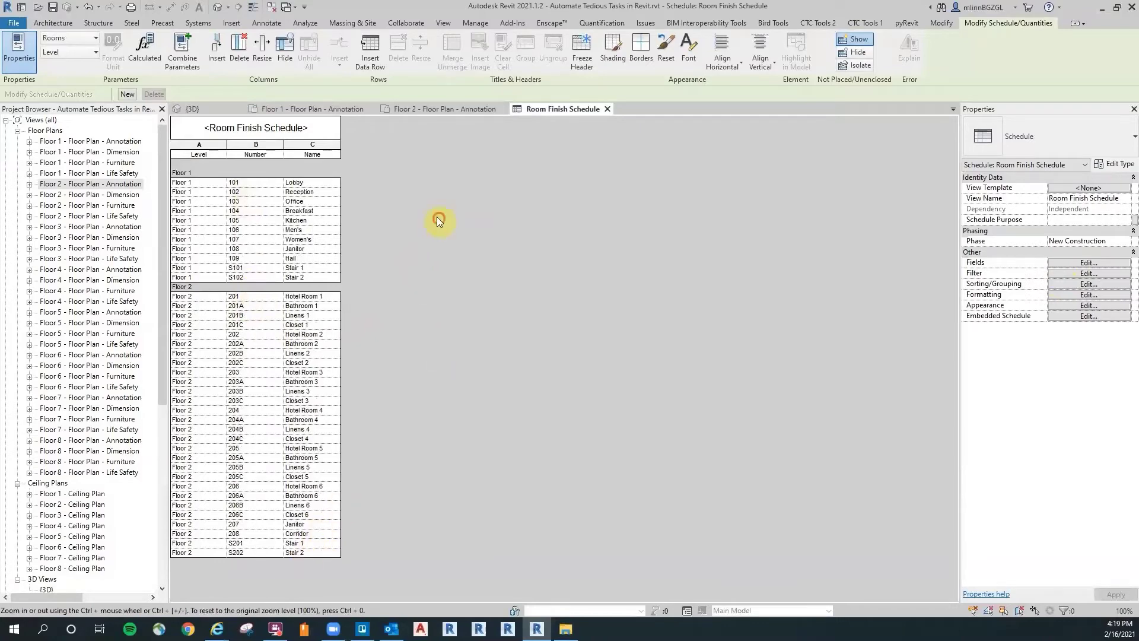
Step: Select the whole building on the Floor 2 annotation plan and filter the selection down to Rooms only
left_click(466, 112)
scroll(534, 356, "down", 1)
scroll(527, 415, "up", 1)
left_click_drag(256, 530, 780, 253)
left_click_drag(860, 256, 906, 244)
left_click(1085, 610)
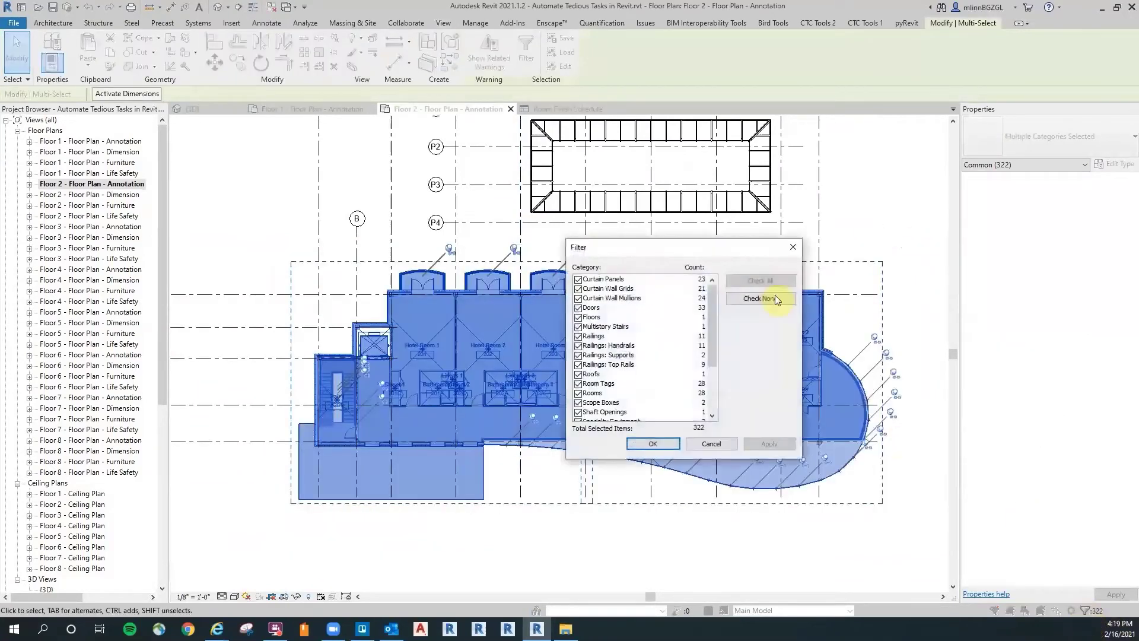
left_click(769, 300)
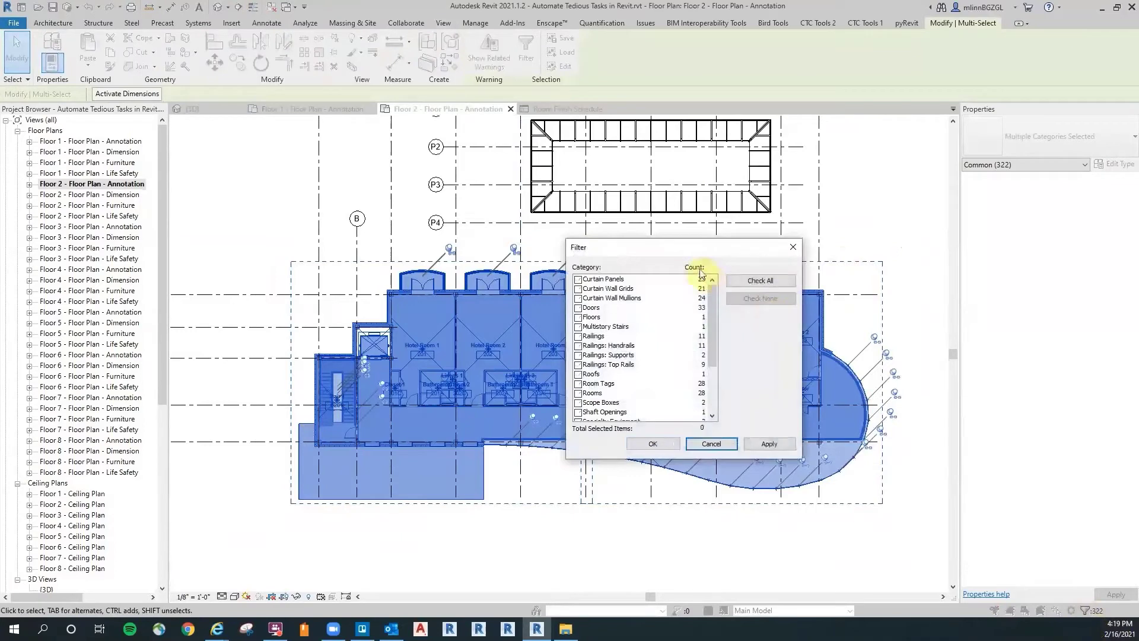
left_click_drag(713, 303, 712, 393)
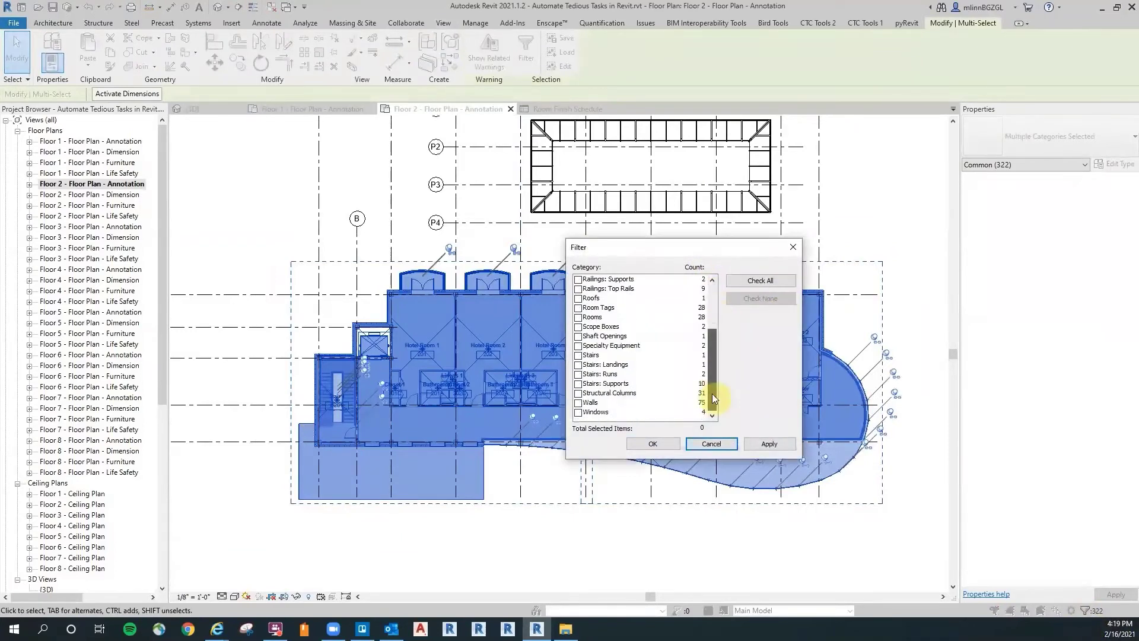
left_click(579, 317)
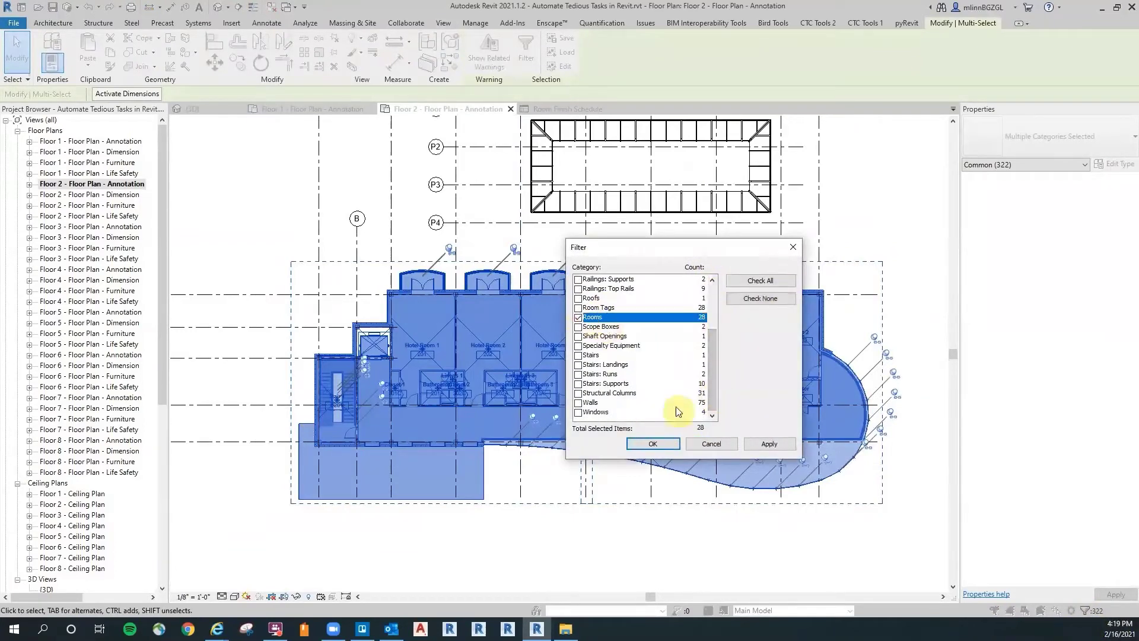
left_click(654, 444)
left_click_drag(670, 545, 646, 536)
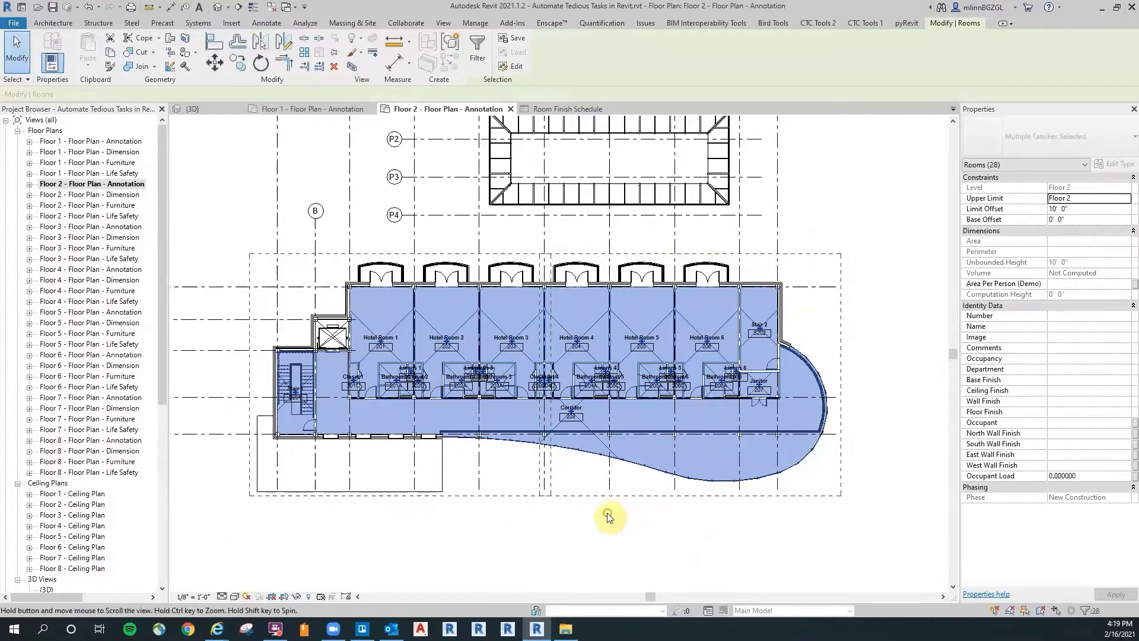
Step: Copy the selected Floor 2 rooms and paste them aligned to levels Floor 3 through Floor 8
left_click(111, 54)
left_click(89, 64)
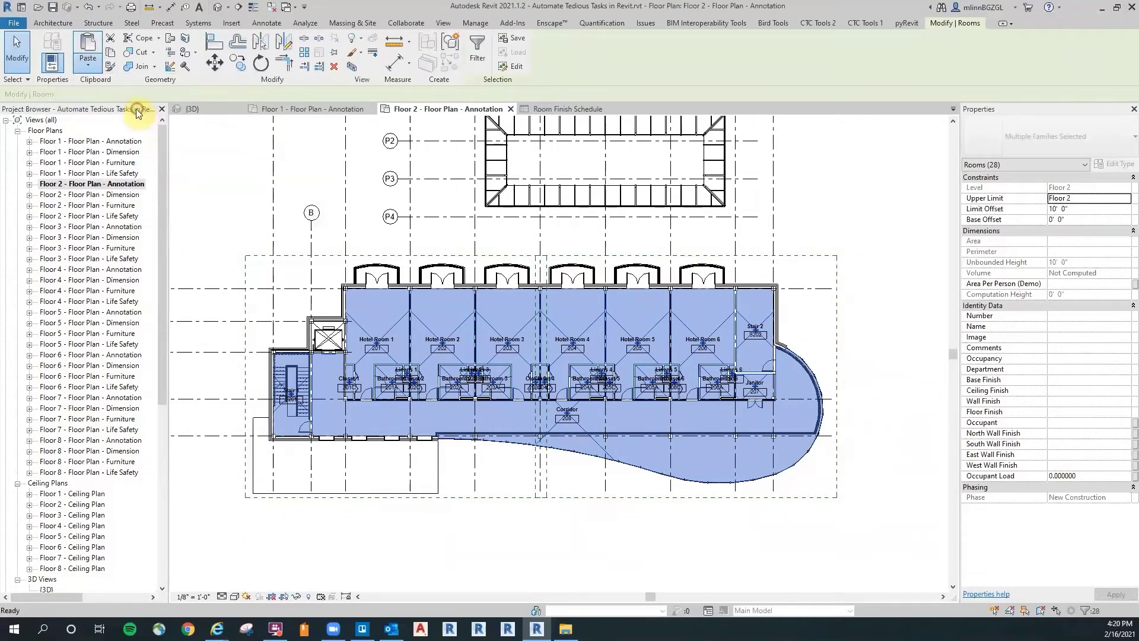
left_click(131, 110)
left_click(722, 240)
left_click_drag(722, 240, 735, 276)
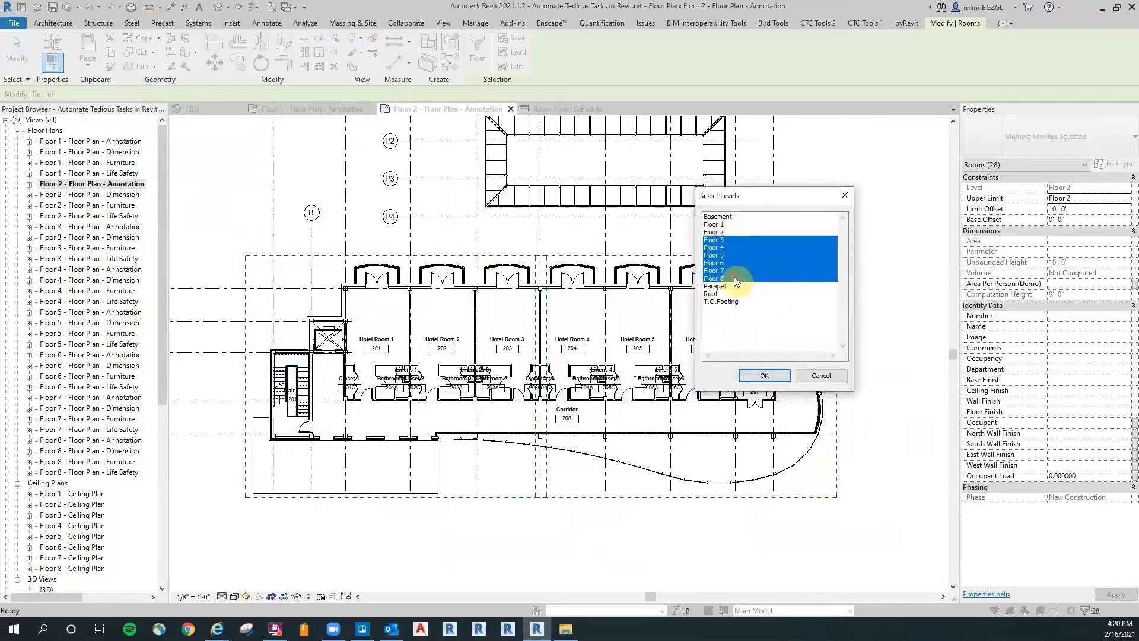
left_click(765, 376)
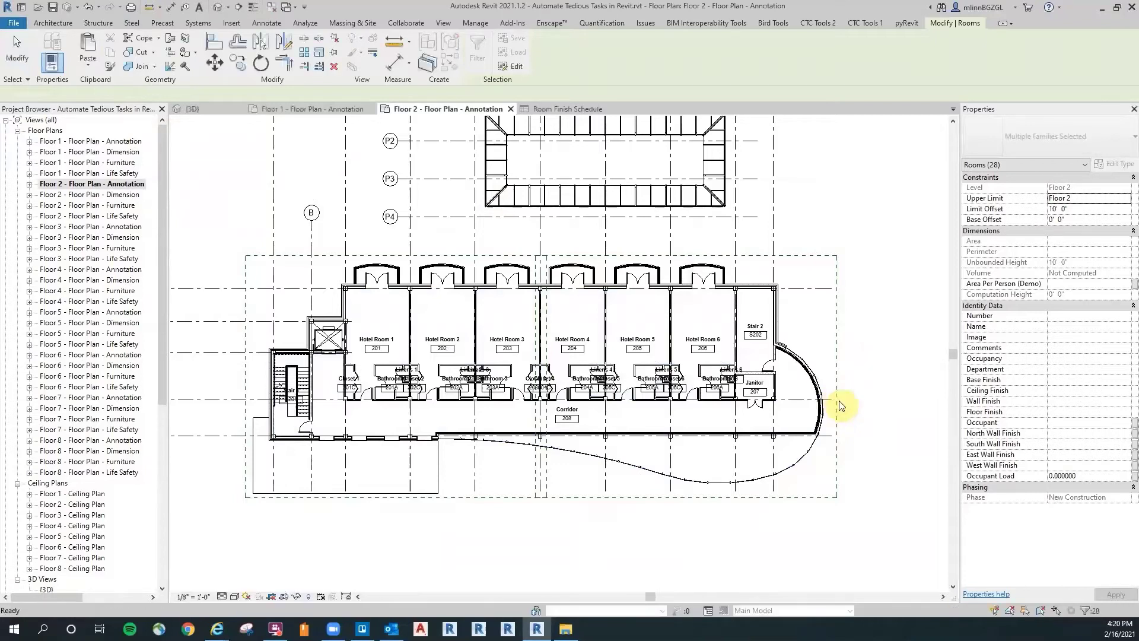
Step: Review the room numbers and names listed for Floors 3 to 8 in the Room Finish Schedule
left_click(541, 108)
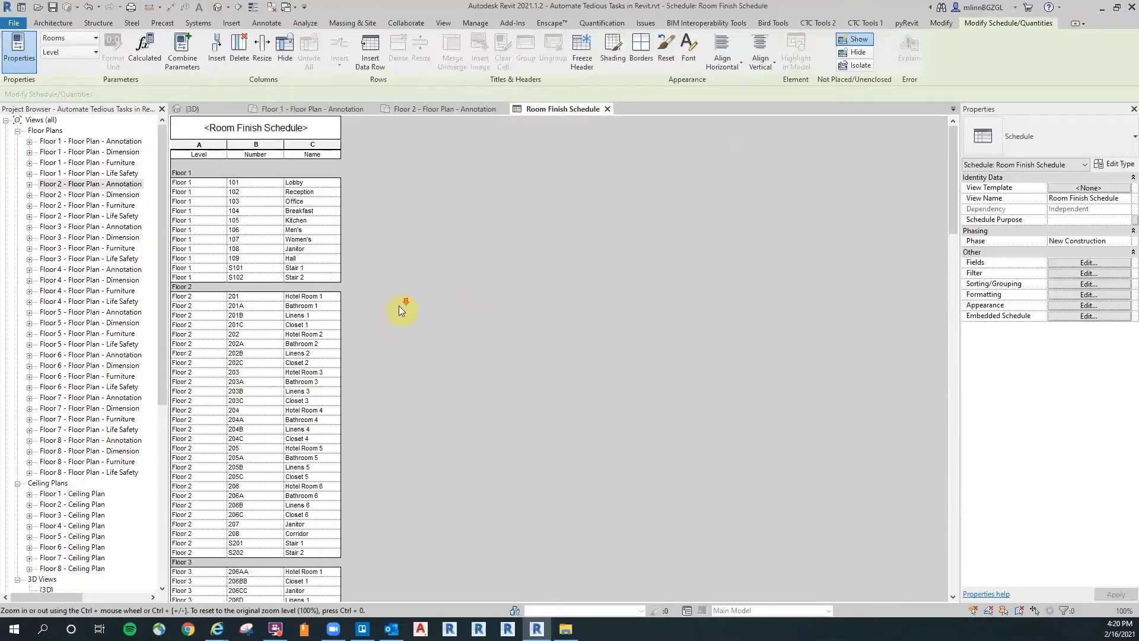
scroll(396, 313, "down", 3)
scroll(397, 315, "down", 5)
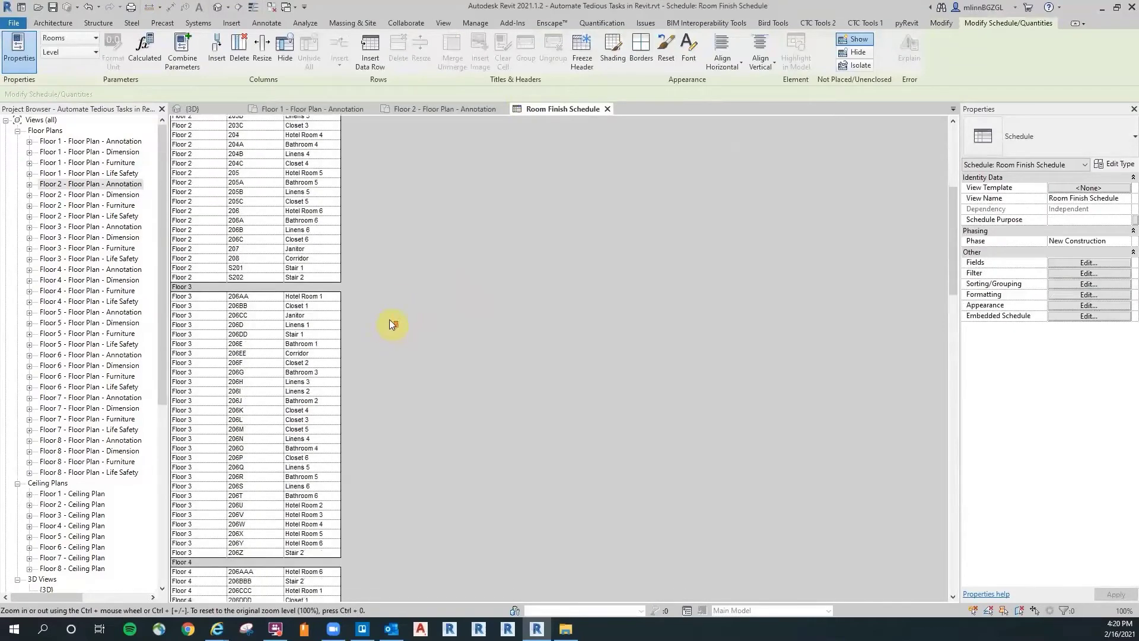
left_click_drag(949, 231, 948, 400)
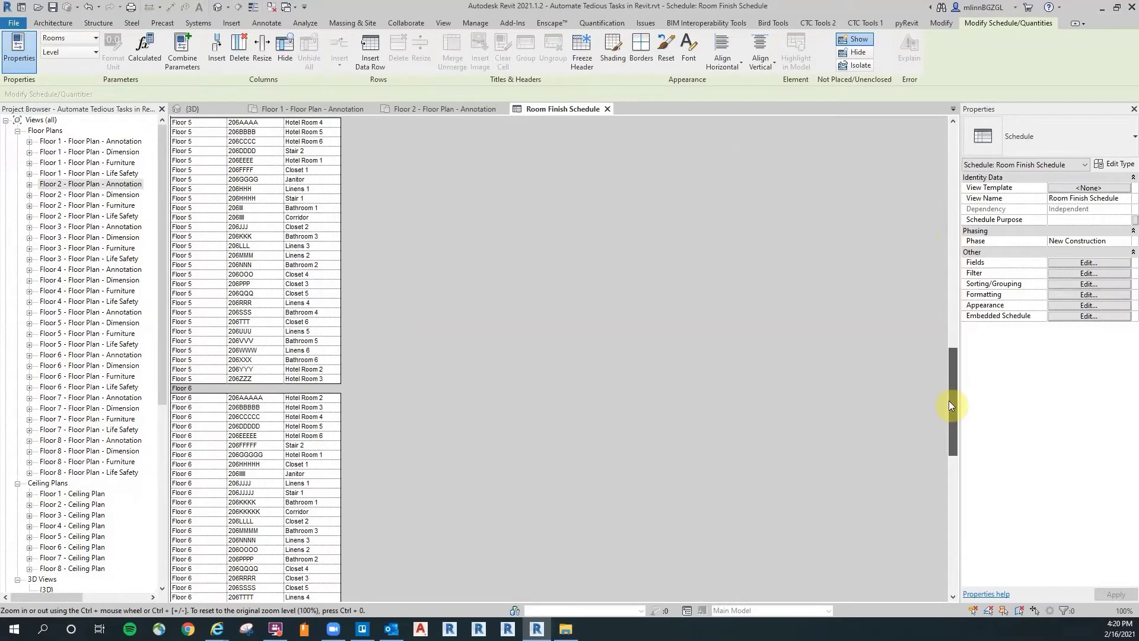
left_click_drag(948, 402, 957, 541)
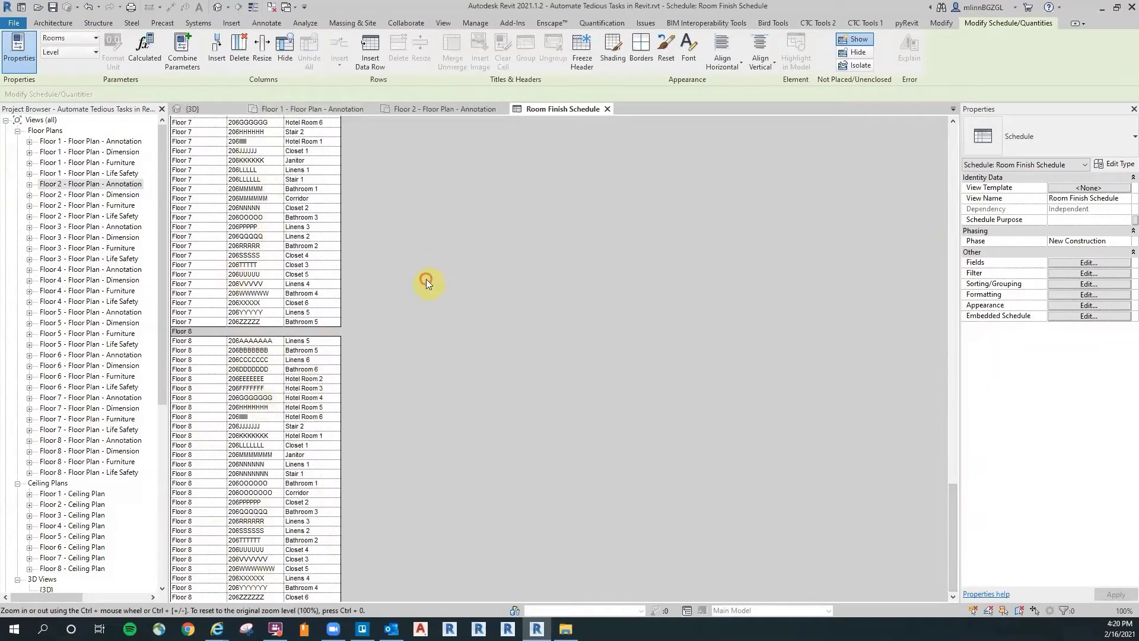
scroll(401, 276, "up", 3)
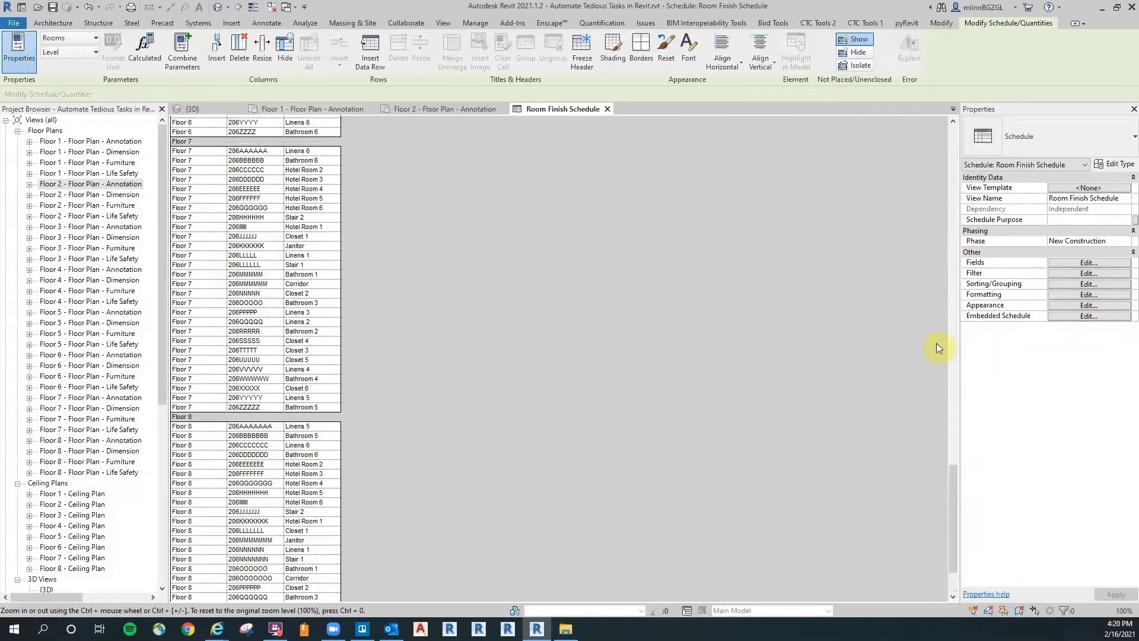
left_click_drag(952, 489, 978, 152)
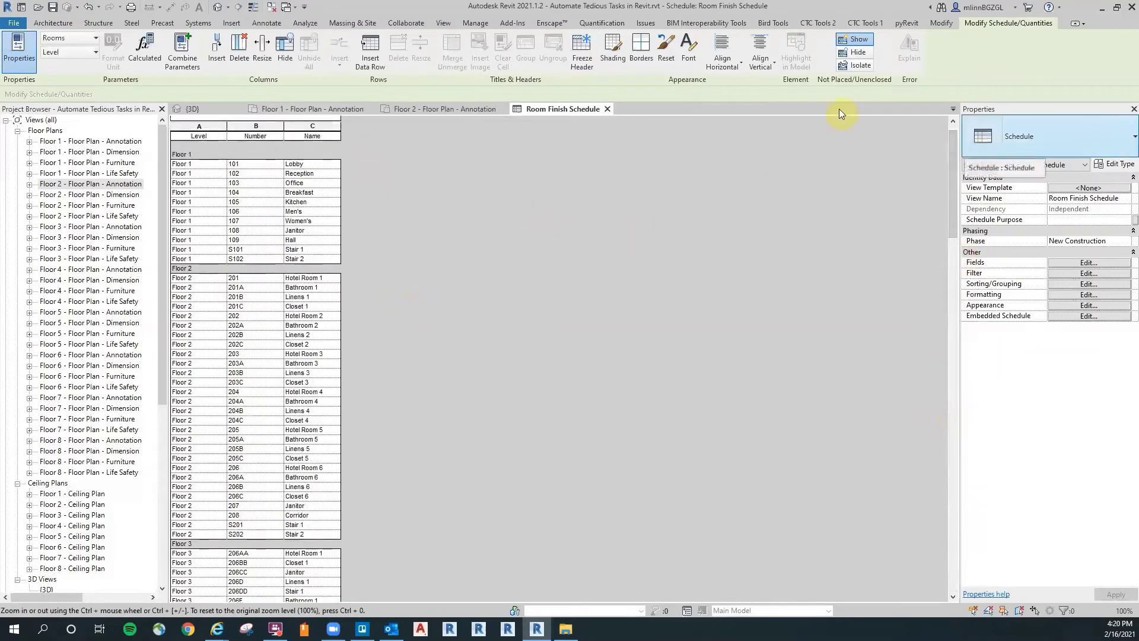
Step: Launch CTC Spreadsheet Link and load the Room Finish Schedule from the available schedules into the spreadsheet
left_click(864, 23)
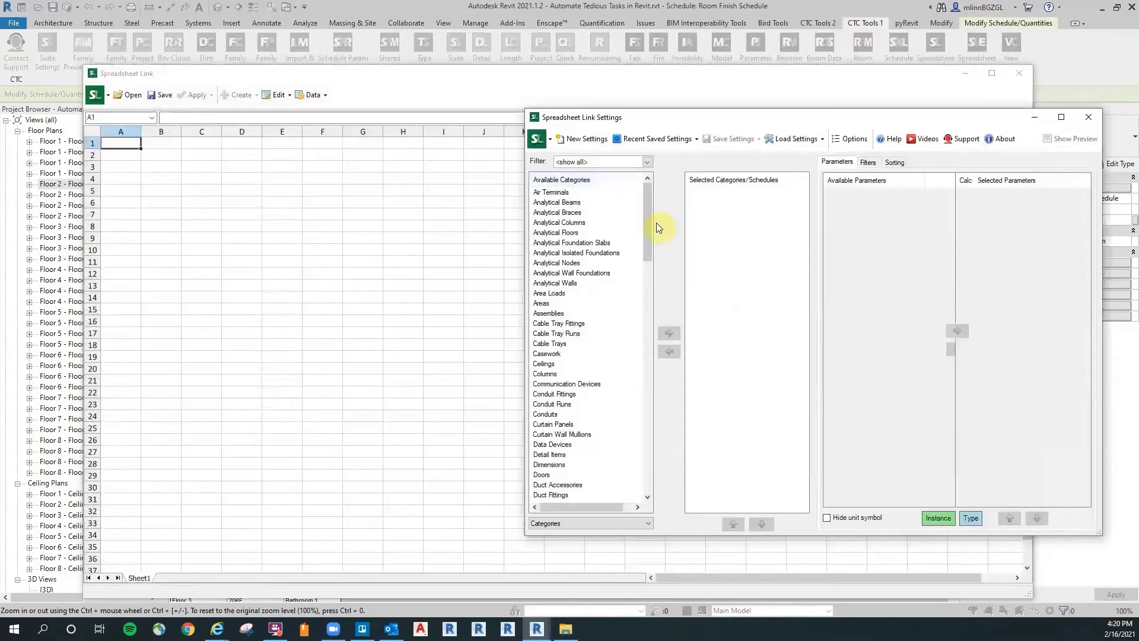
left_click_drag(648, 222, 650, 281)
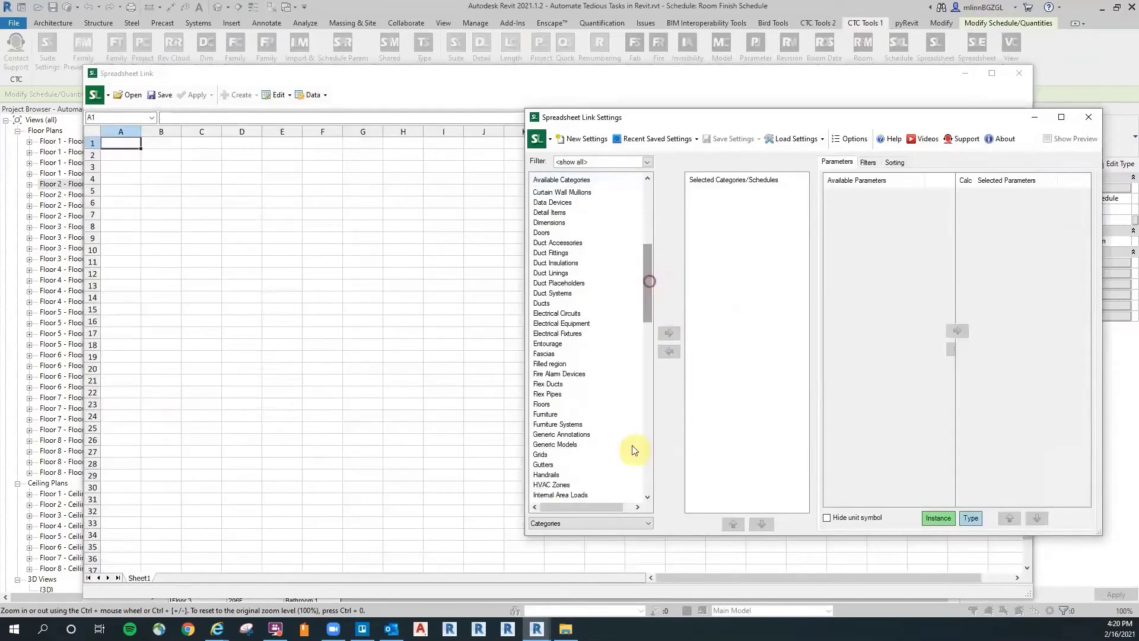
left_click(543, 523)
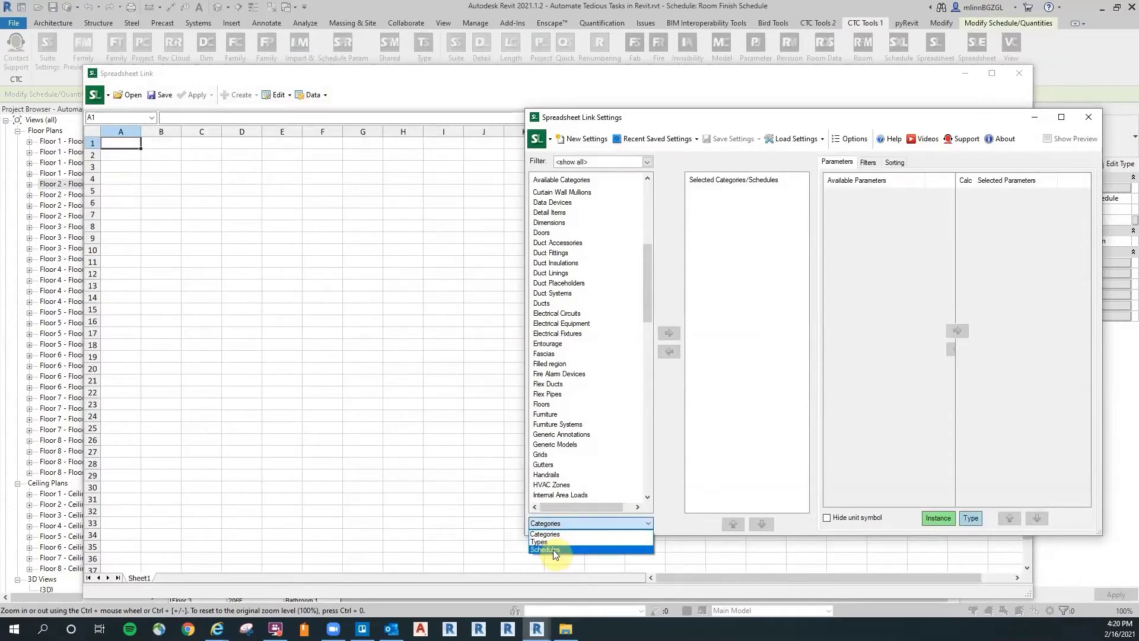
left_click(553, 550)
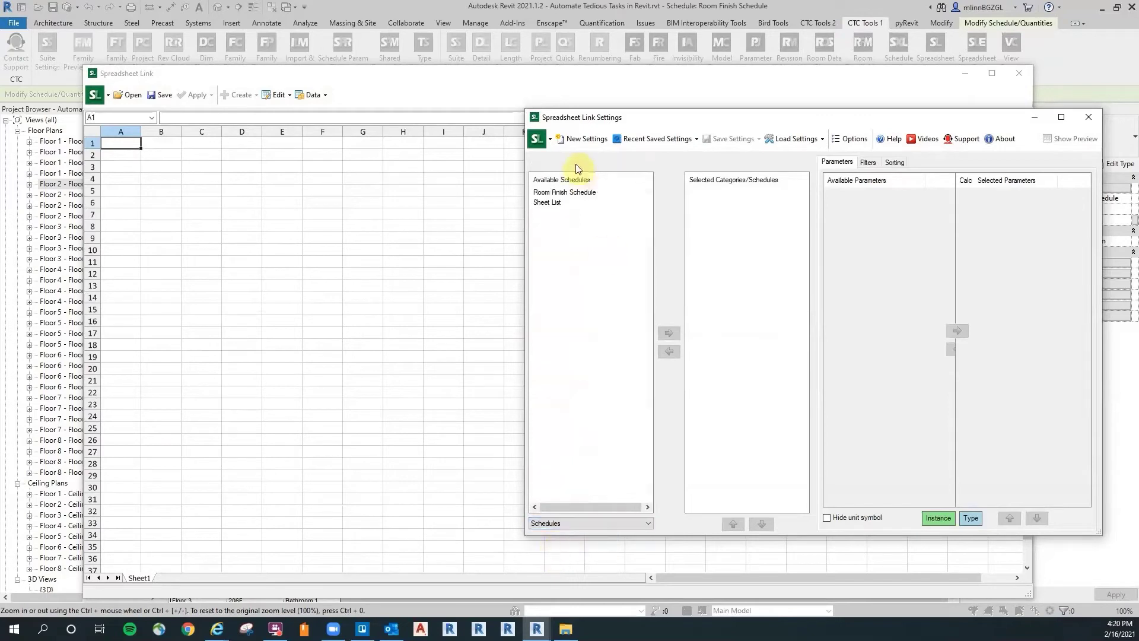
left_click(582, 193)
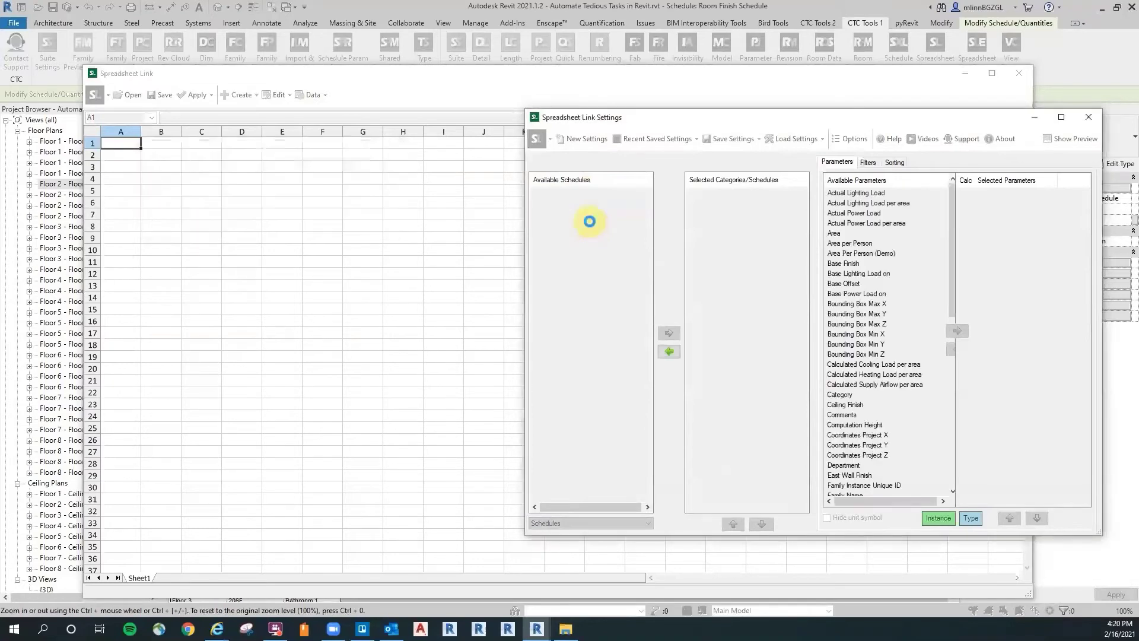
left_click(604, 82)
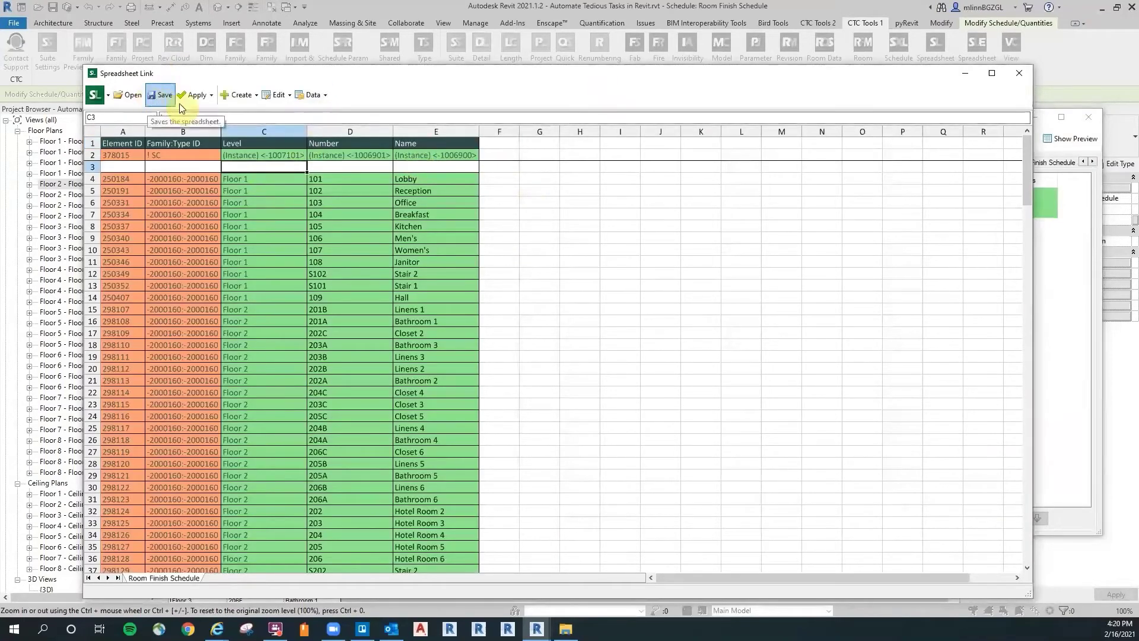
Step: Save the linked spreadsheet to the Desktop as Room Finish Schedule.xlsx and open it in Excel
left_click(161, 98)
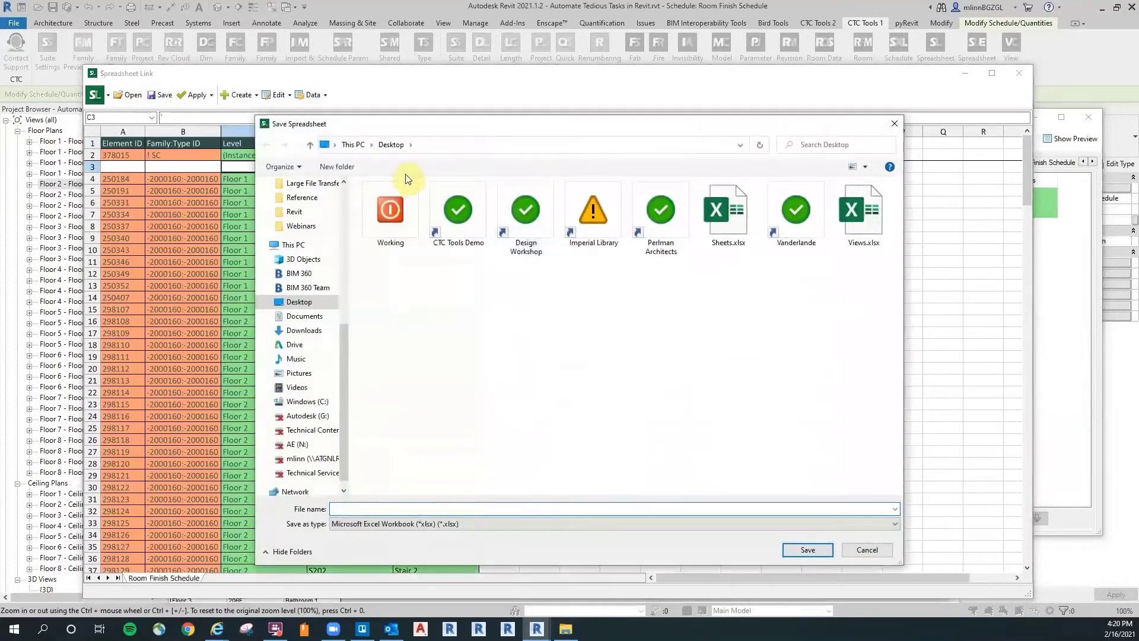
left_click(381, 510)
key("Return")
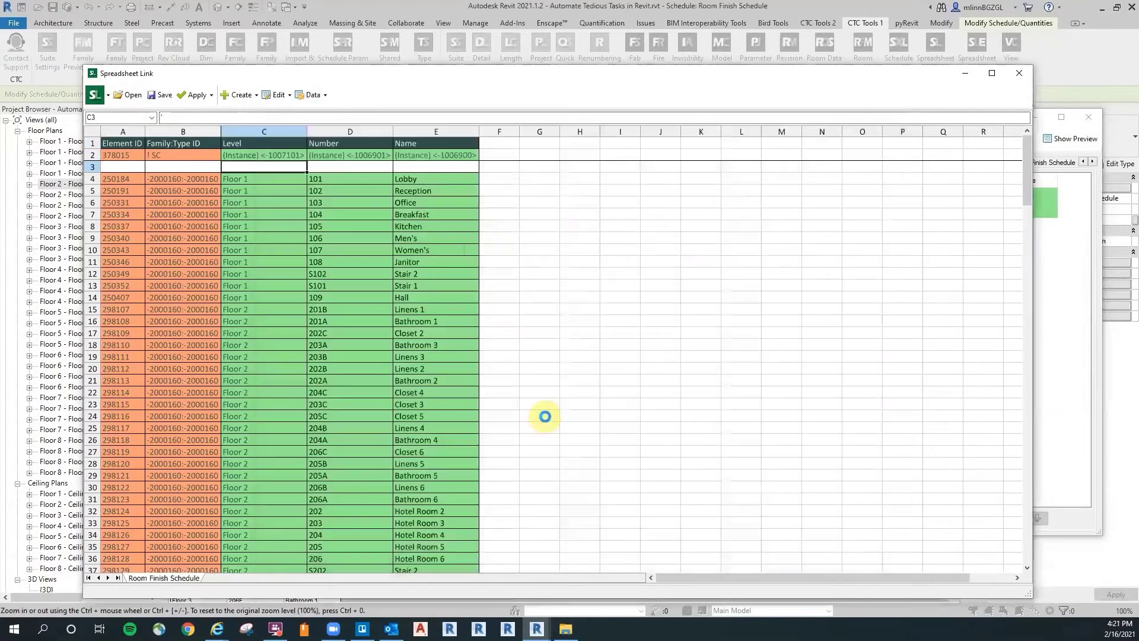
left_click(599, 327)
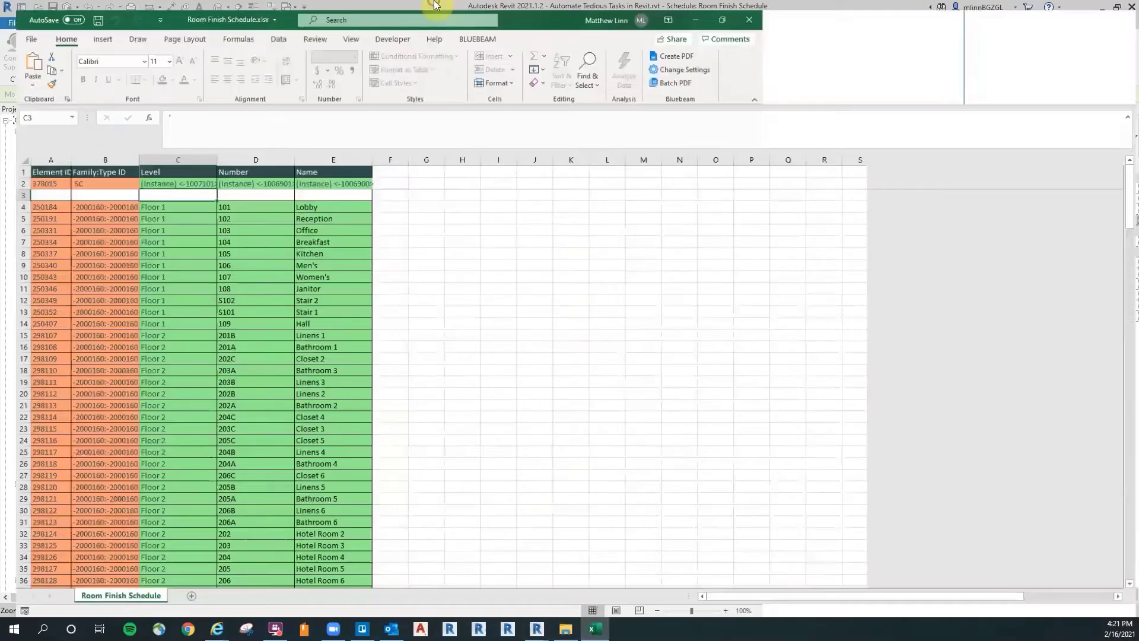
Step: Look over the exported room data in Excel, then close the workbook and return to Spreadsheet Link
left_click(418, 262)
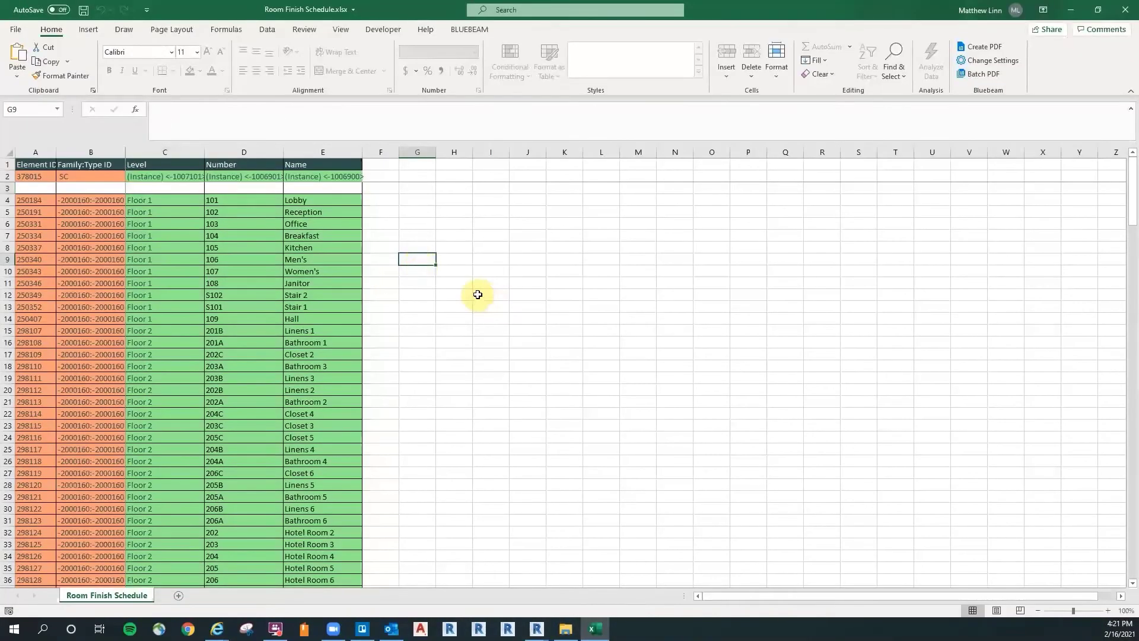
left_click(444, 272)
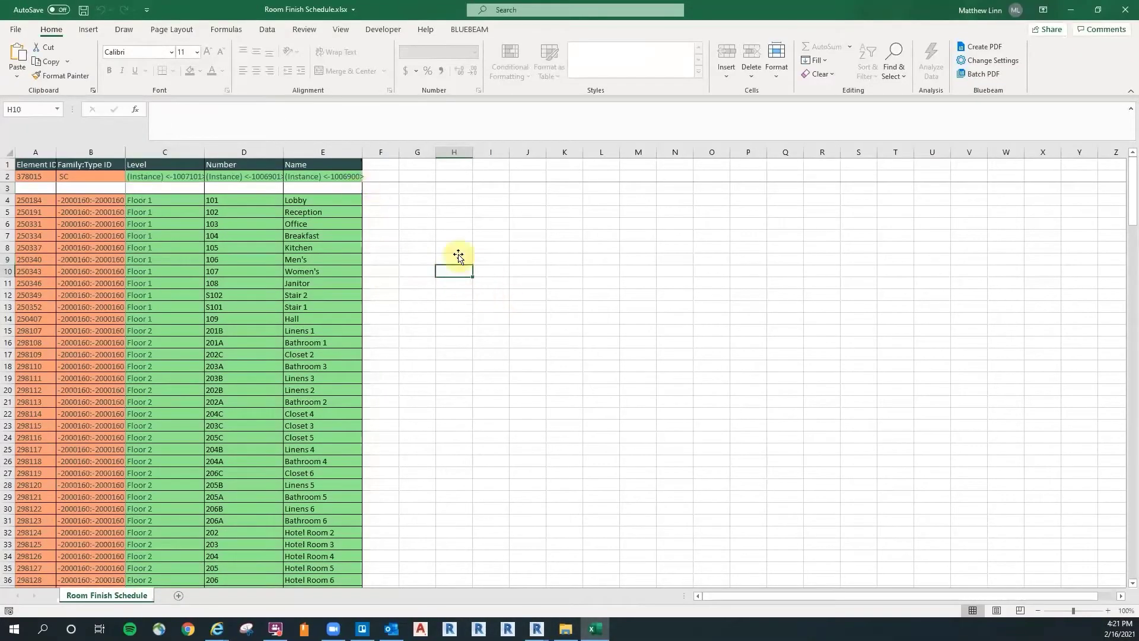
left_click(439, 226)
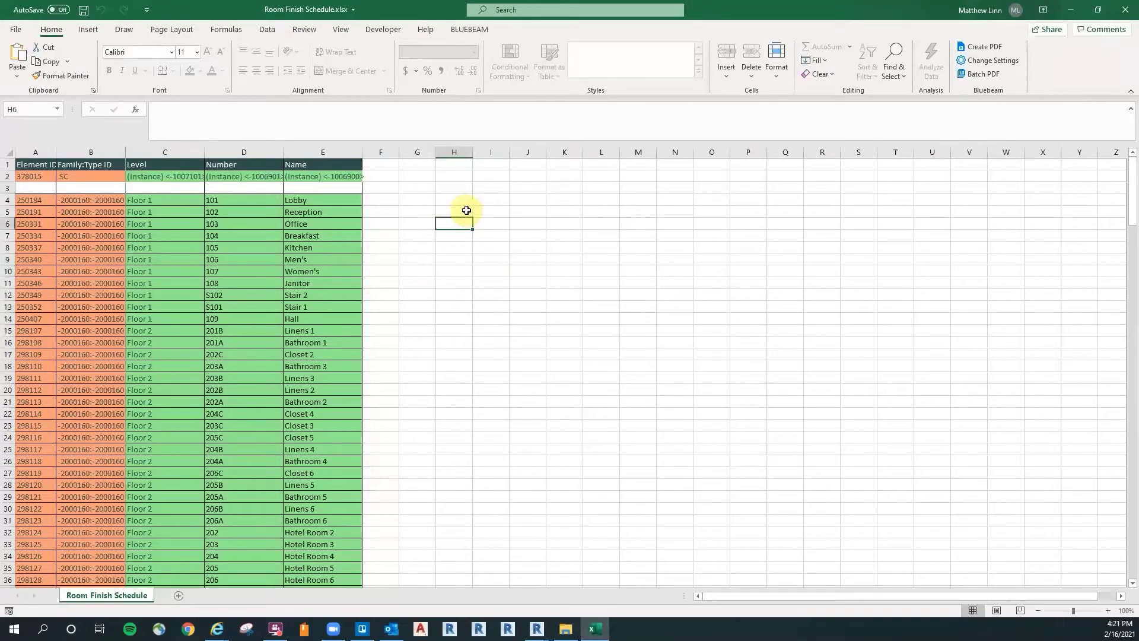
left_click(1123, 9)
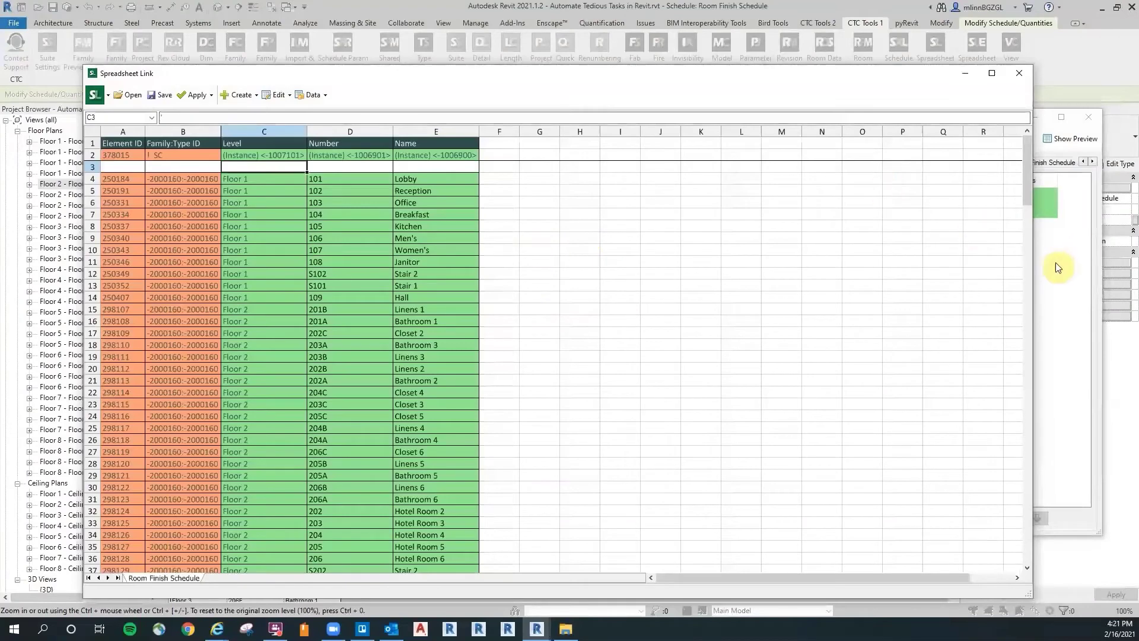
Step: Sort the linked Room Finish Schedule by Level and then by Name, both ascending, and check the reordered rows
left_click(1078, 249)
left_click(1029, 160)
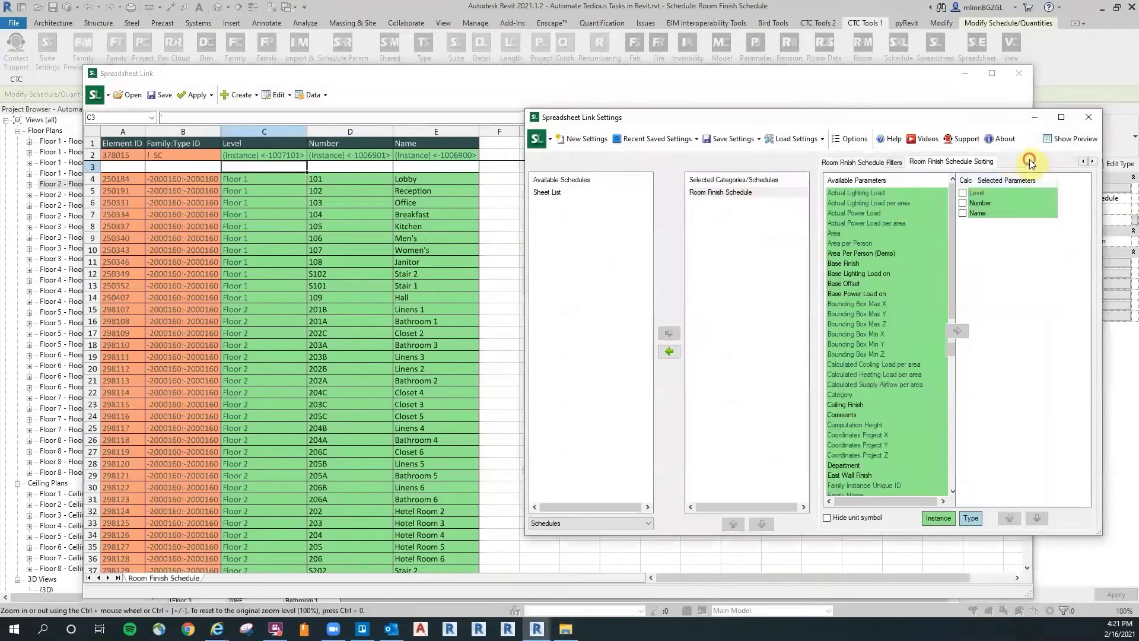
left_click(881, 186)
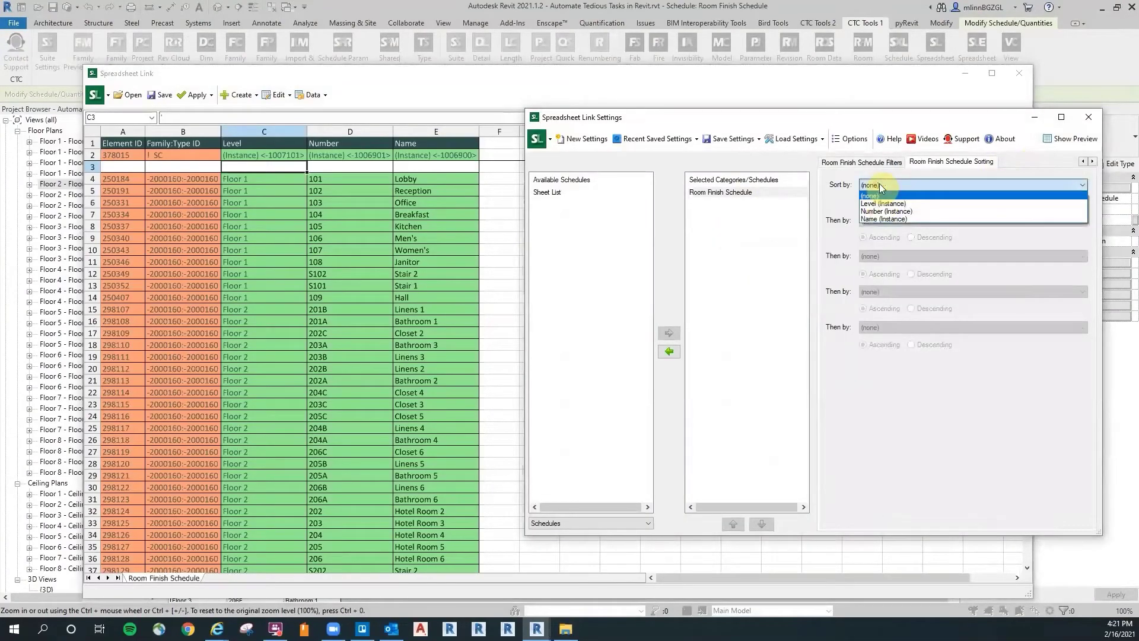
left_click(884, 204)
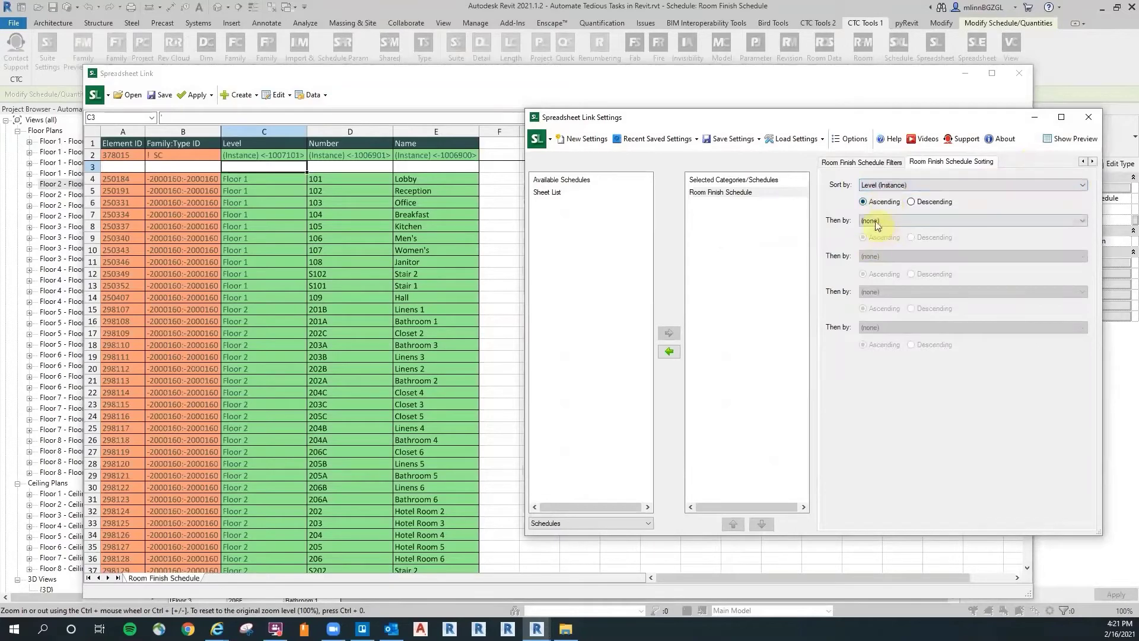
left_click(876, 222)
left_click(882, 255)
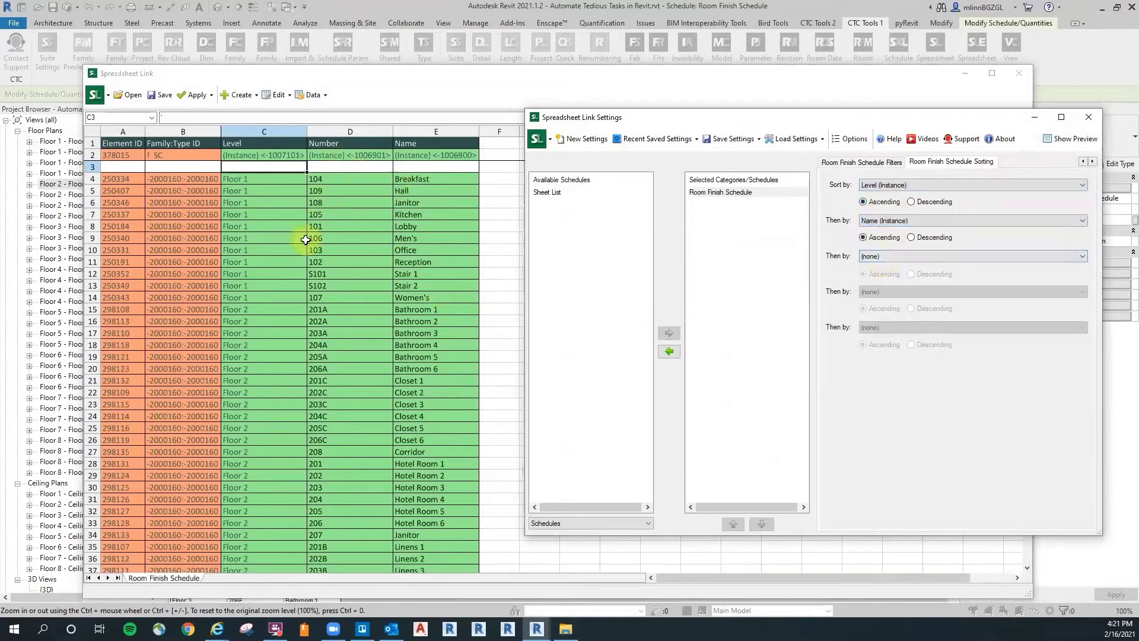
scroll(318, 297, "down", 9)
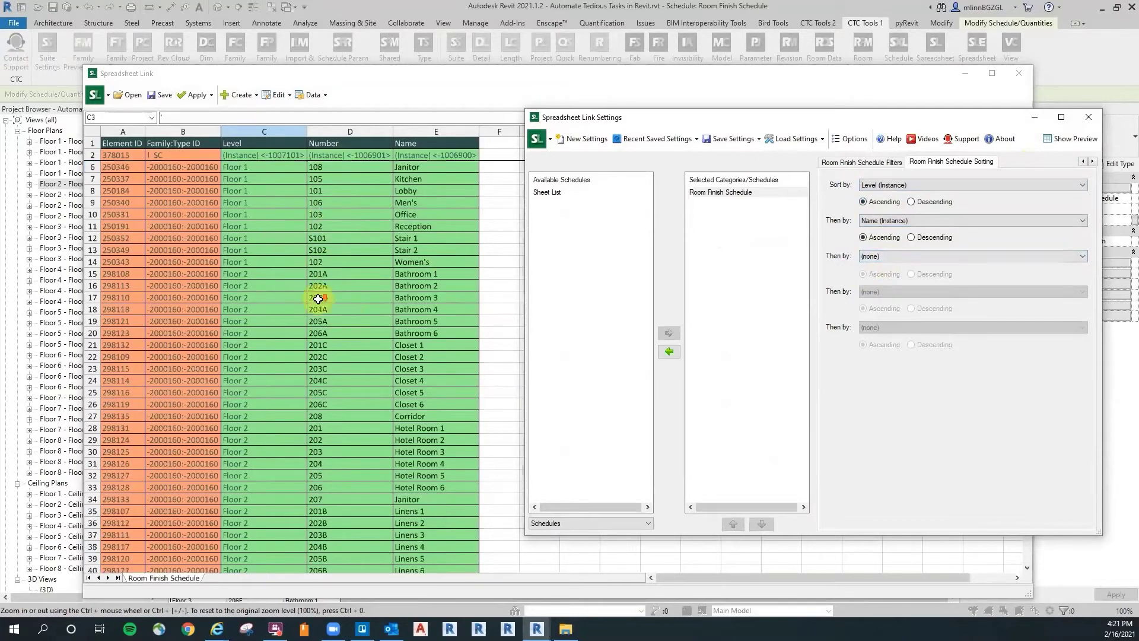
scroll(389, 317, "down", 12)
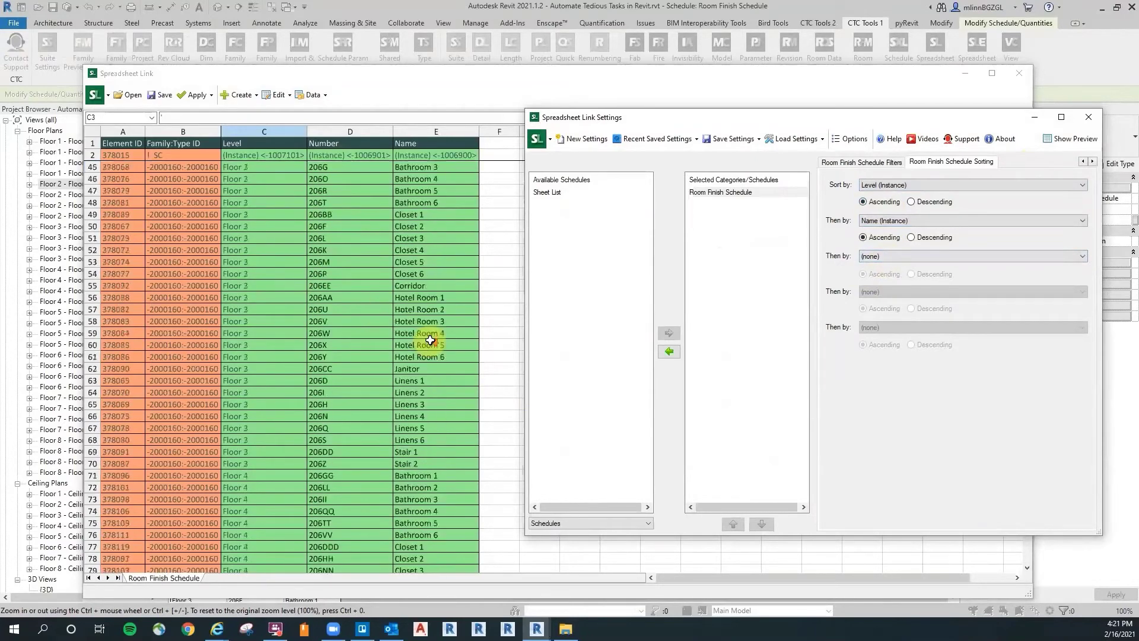
Step: Save the sorted spreadsheet over Room Finish Schedule.xlsx on the Desktop and open it in Excel
left_click(775, 89)
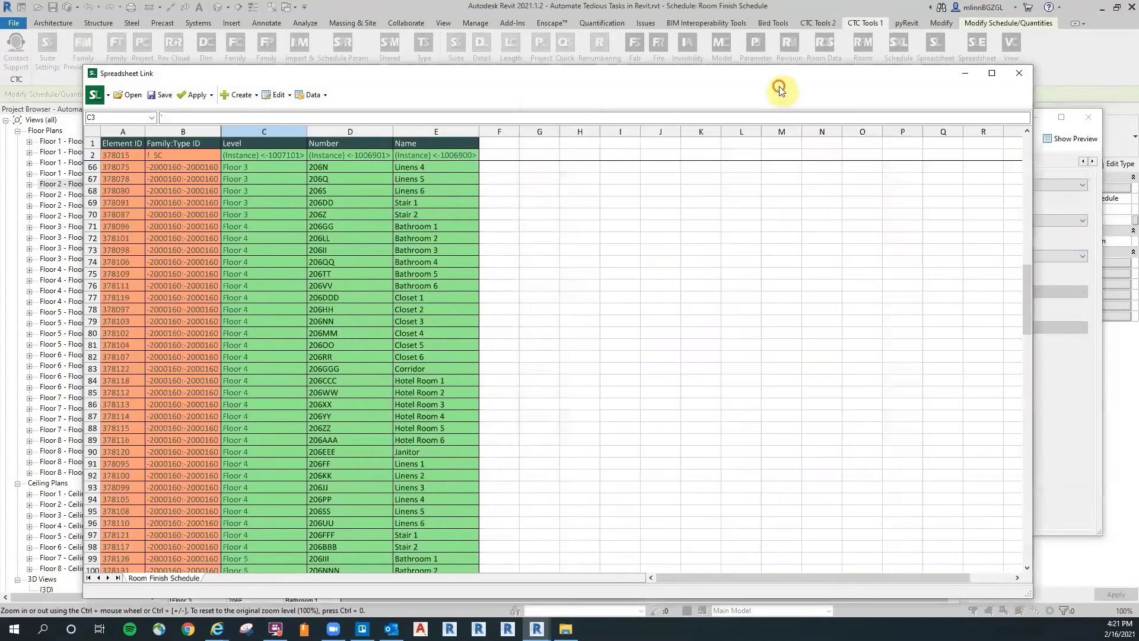
left_click(165, 95)
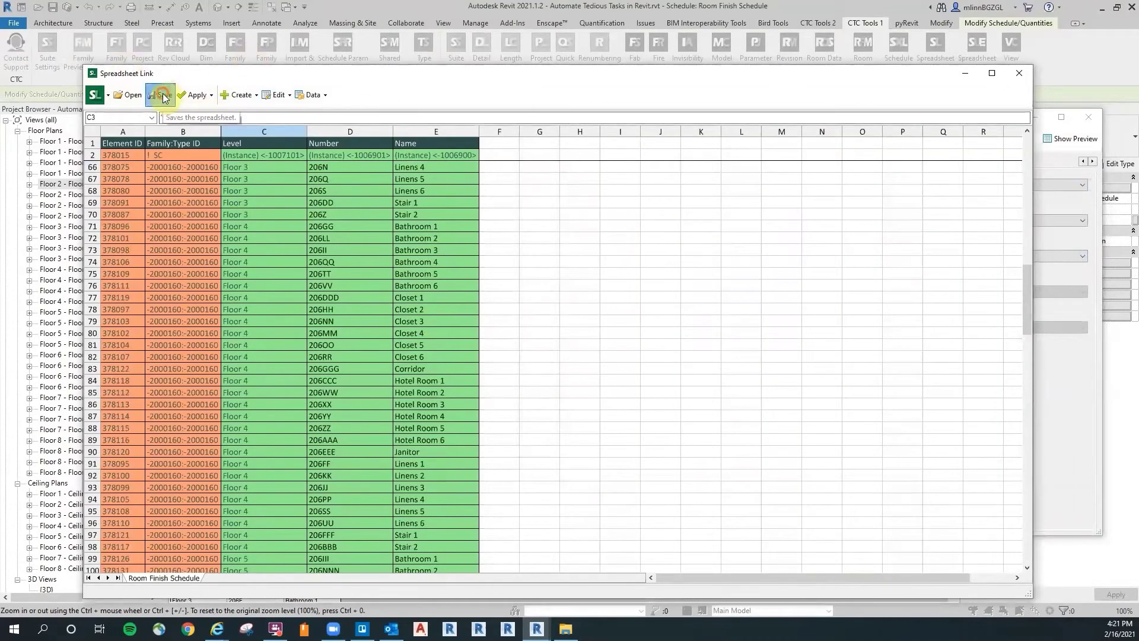
left_click(725, 231)
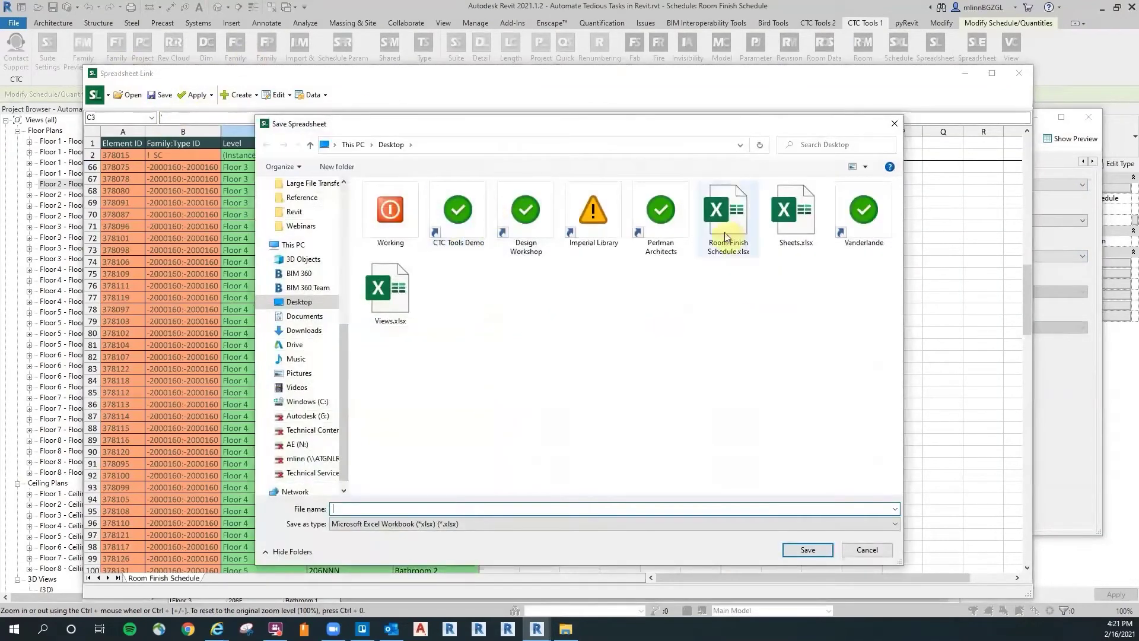
left_click(816, 550)
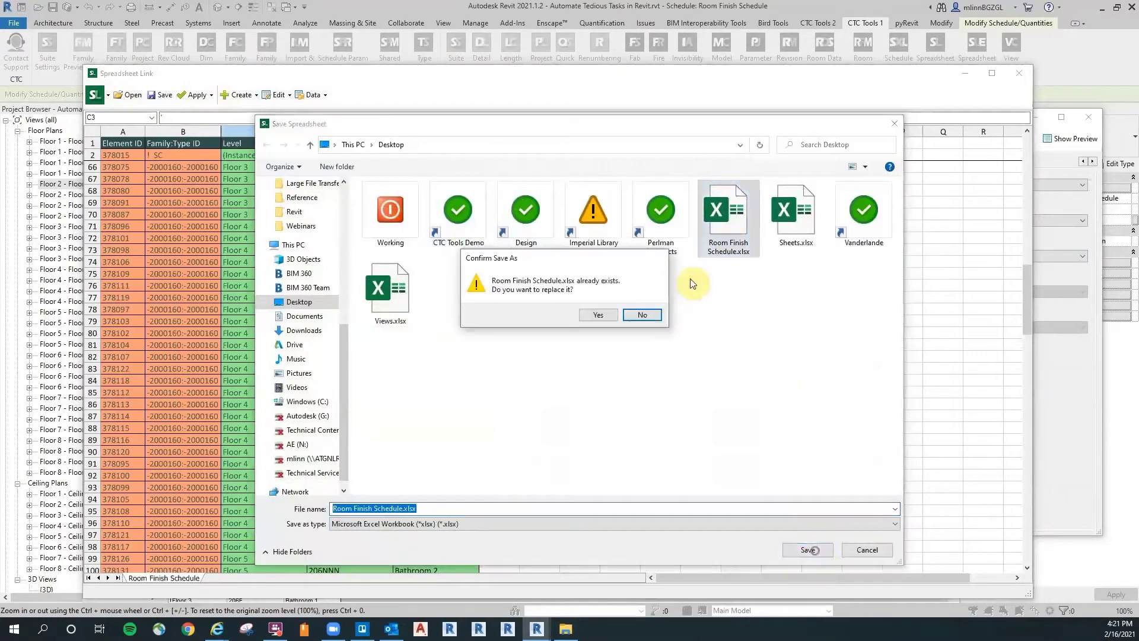
left_click(608, 315)
left_click(597, 336)
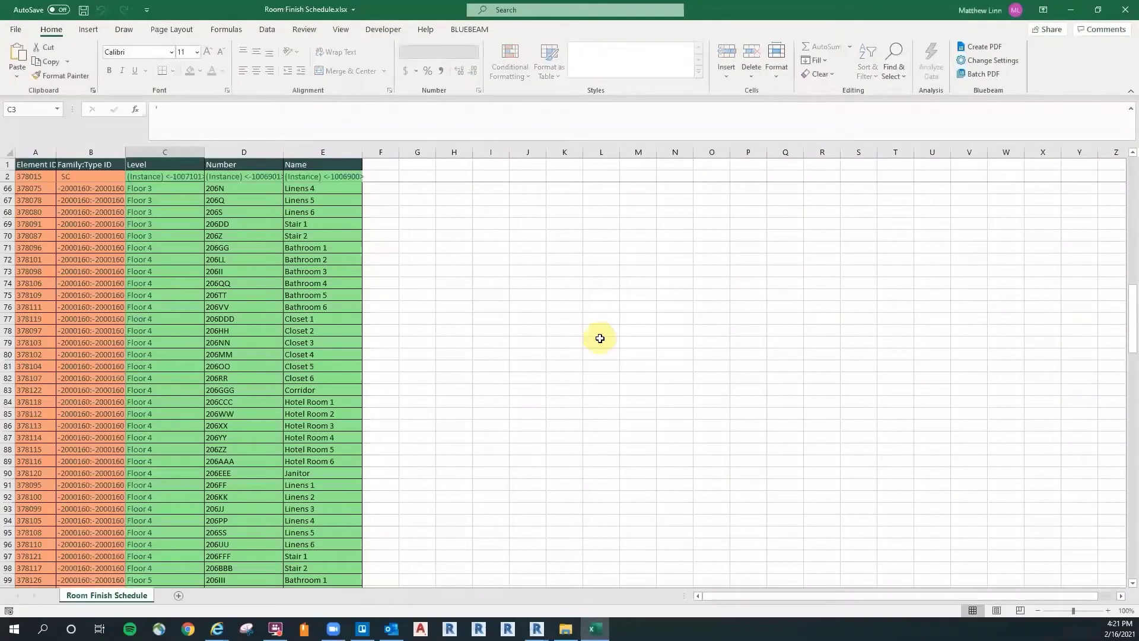
Step: Fill the Floor 2 room numbers in D15:D42 down the Number column through the last Floor 8 room in row 210
left_click(465, 259)
scroll(468, 258, "up", 1)
left_click_drag(1133, 269, 1133, 155)
left_click(603, 238)
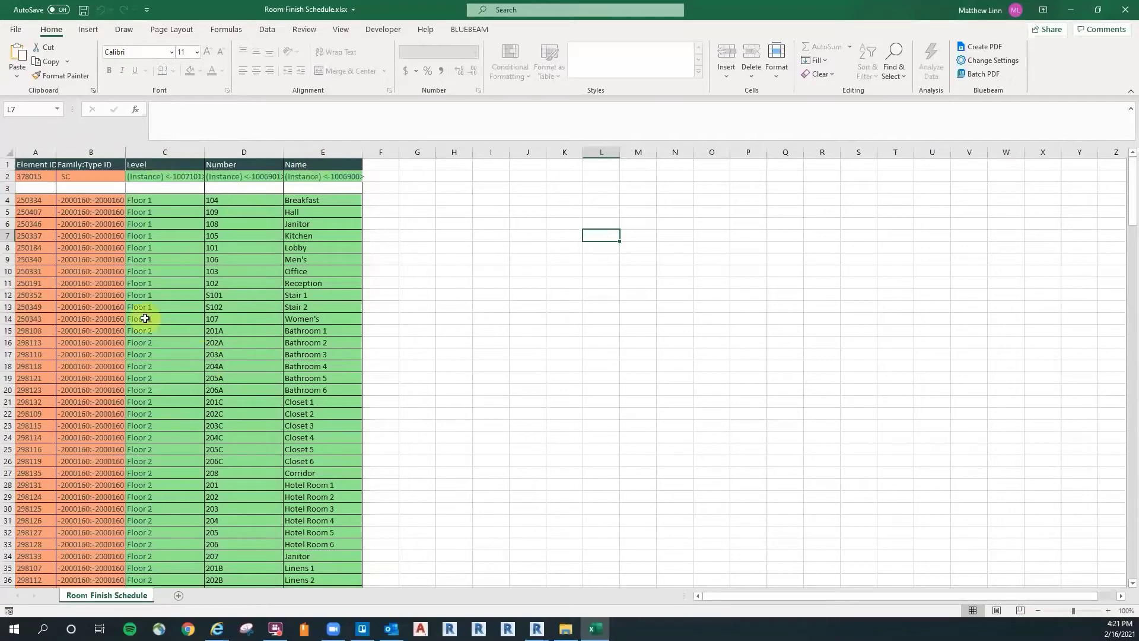
scroll(327, 375, "down", 2)
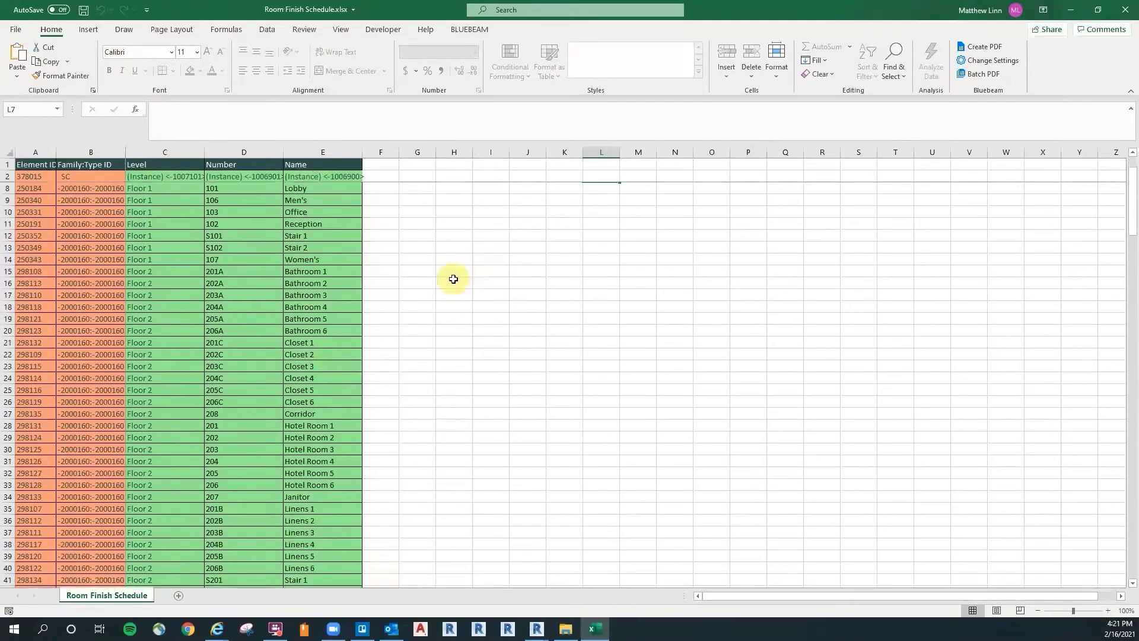
left_click_drag(452, 281, 451, 272)
left_click_drag(238, 270, 239, 520)
scroll(418, 392, "up", 2)
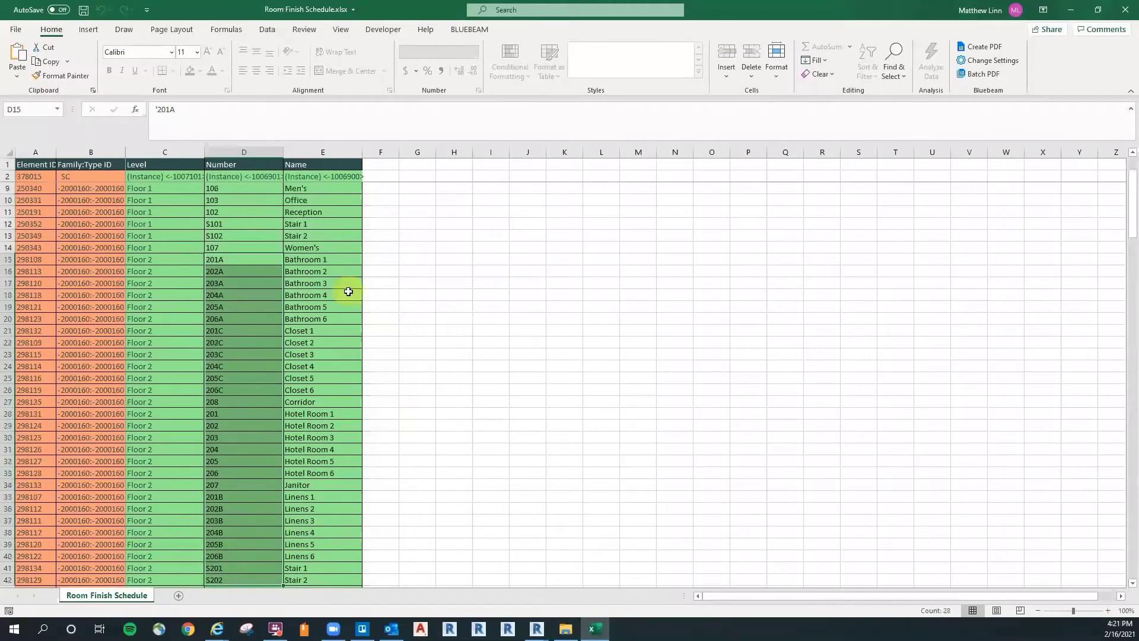
scroll(315, 327, "down", 2)
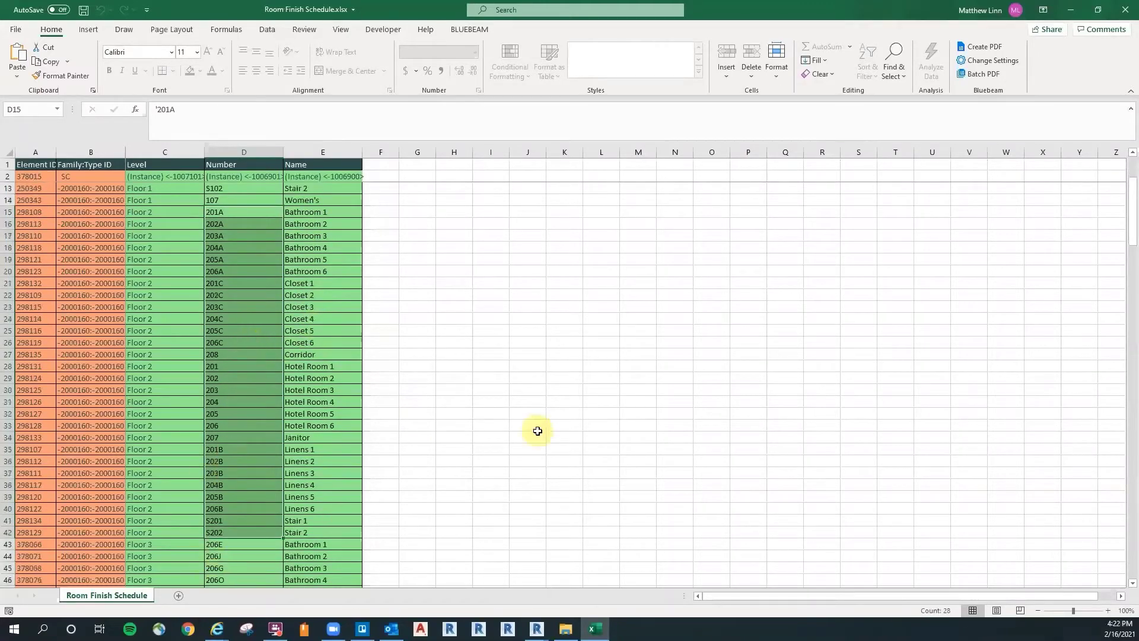
scroll(469, 379, "down", 5)
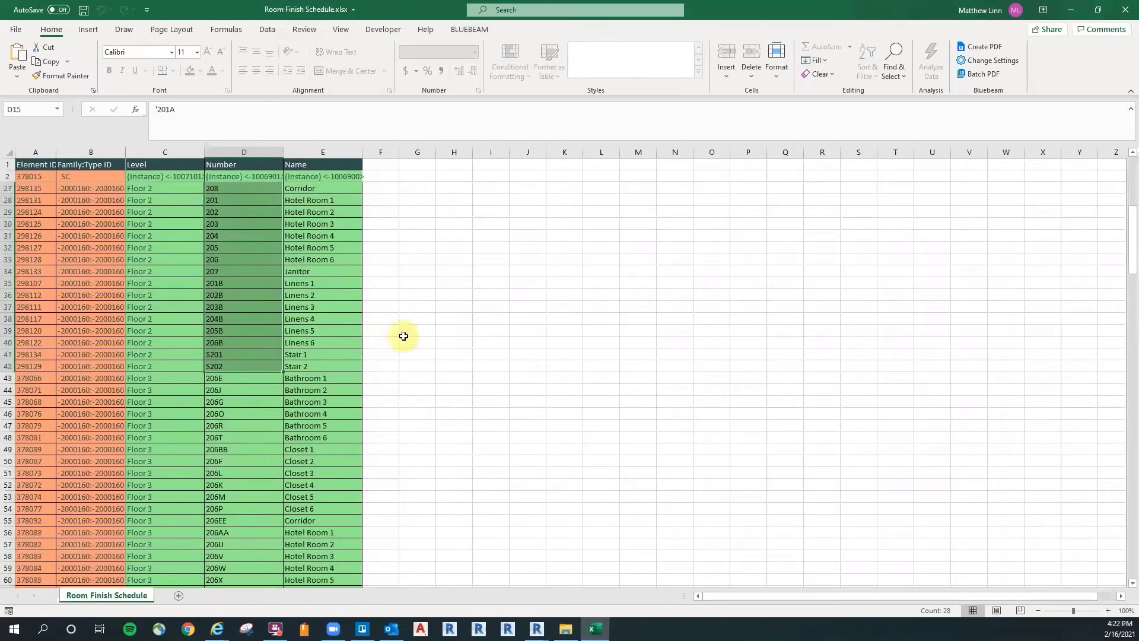
scroll(375, 264, "down", 2)
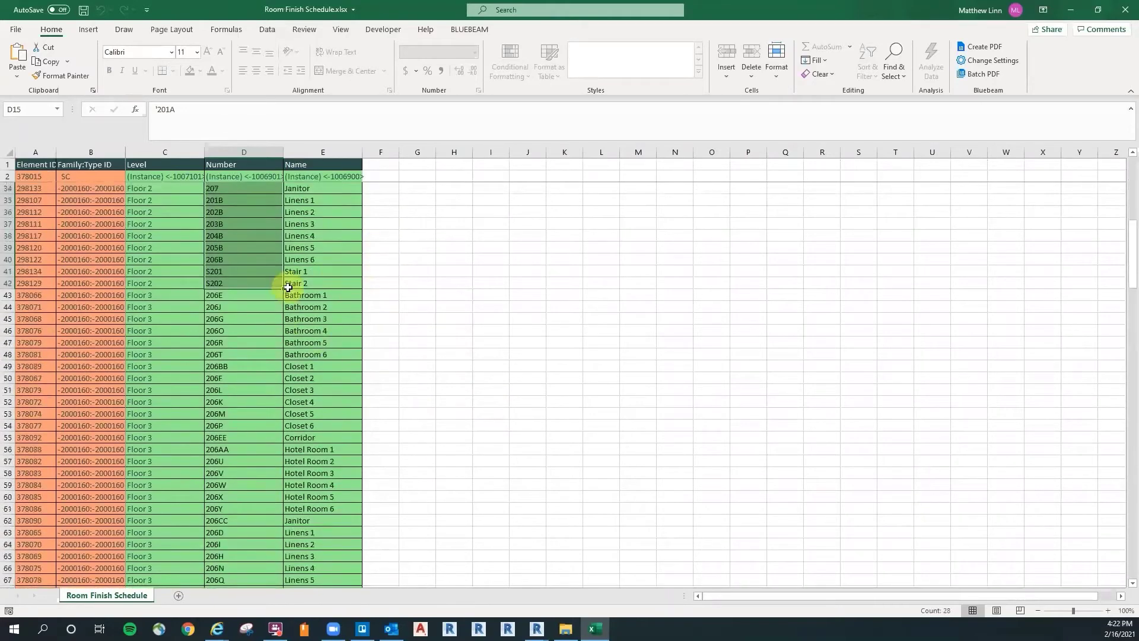
left_click_drag(285, 287, 300, 569)
left_click(453, 408)
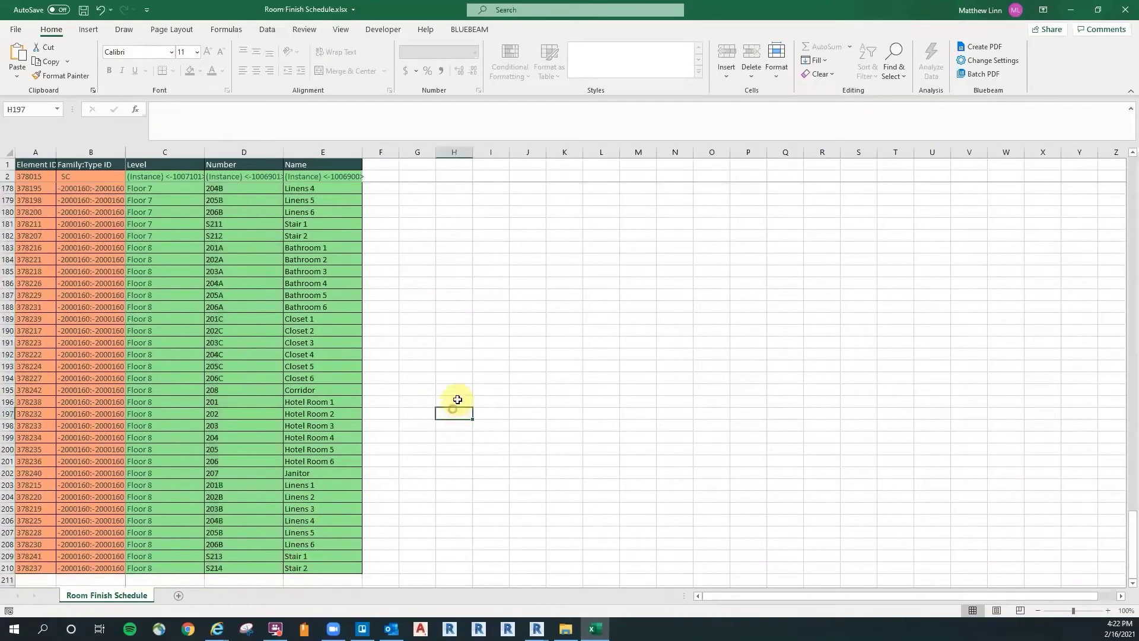
Step: Insert the SUBSTITUTE function in cell F43, beside the first Floor 3 room
scroll(463, 386, "up", 6)
scroll(468, 376, "up", 18)
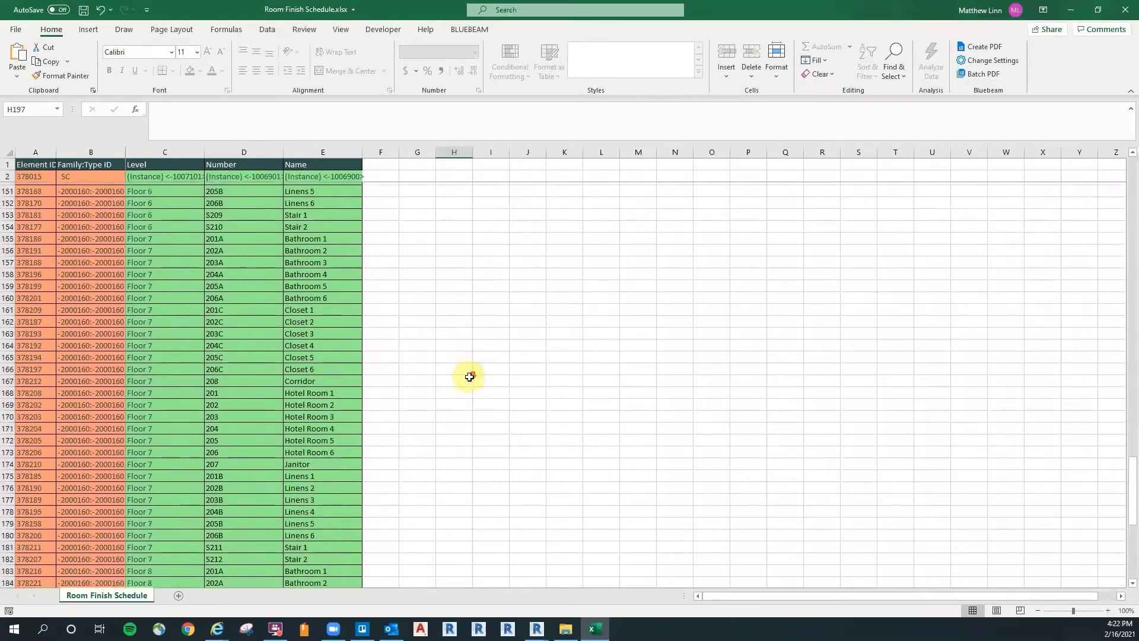
scroll(477, 377, "up", 17)
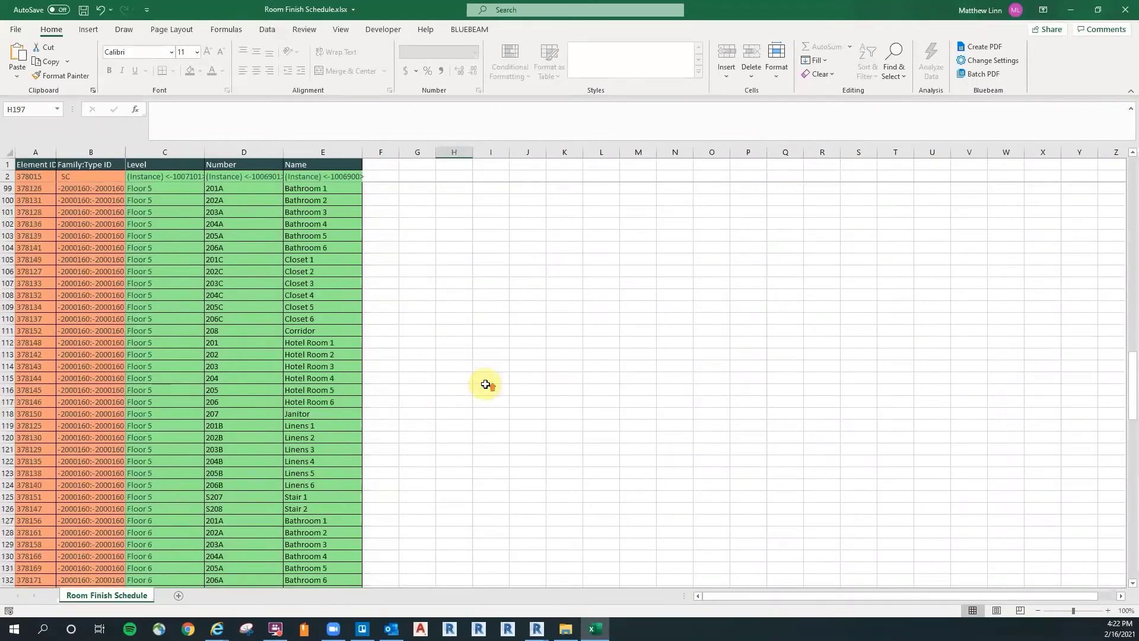
scroll(506, 408, "up", 8)
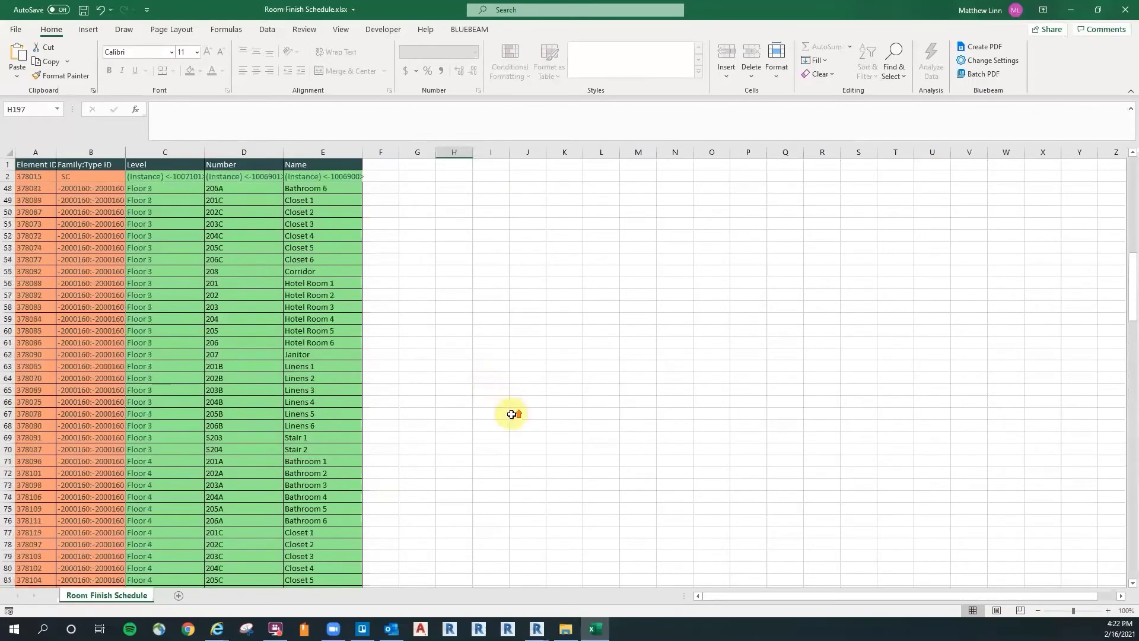
left_click(470, 325)
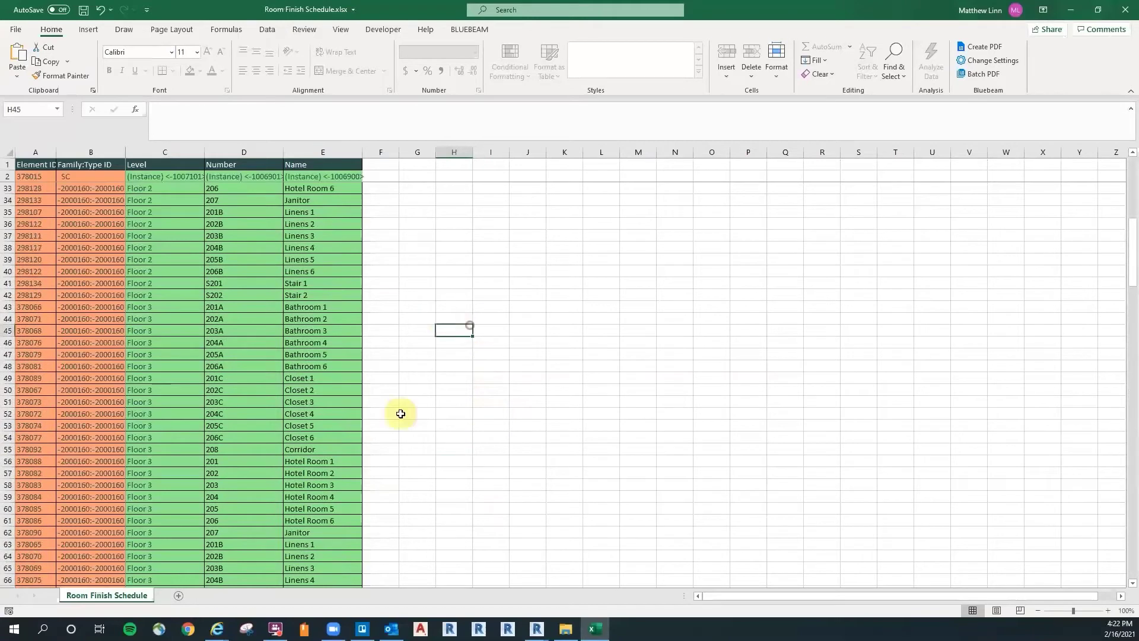
left_click(381, 308)
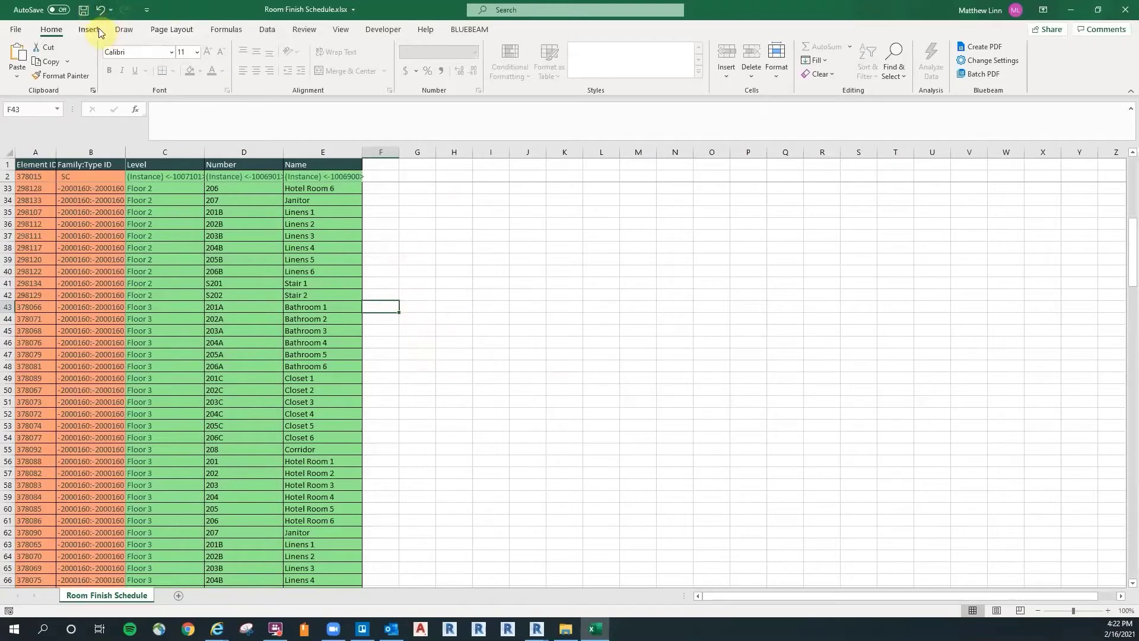
left_click(228, 31)
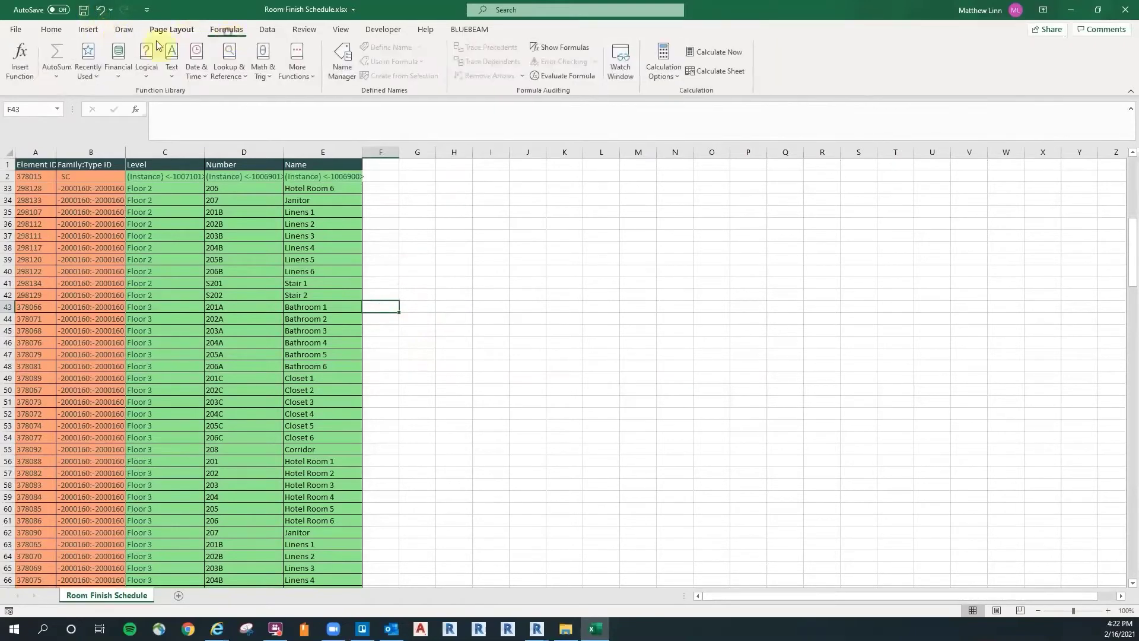
left_click(20, 69)
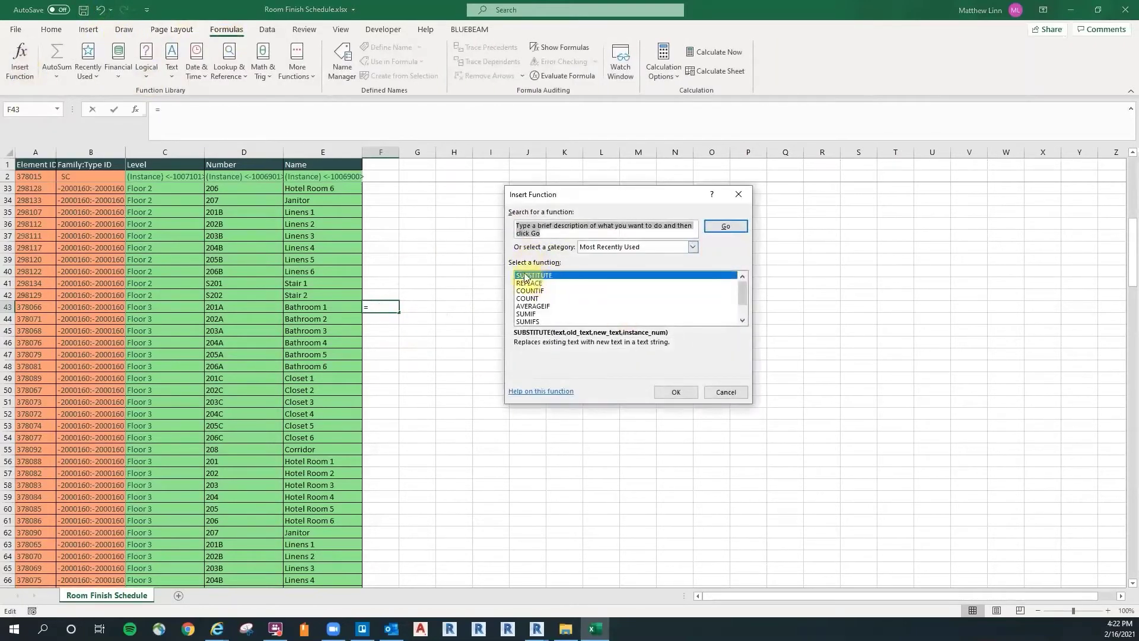
left_click(676, 392)
Step: Set the SUBSTITUTE arguments to text D43:D70, old text 20 and new text 30, and apply the formula
scroll(372, 330, "down", 1)
scroll(371, 330, "down", 2)
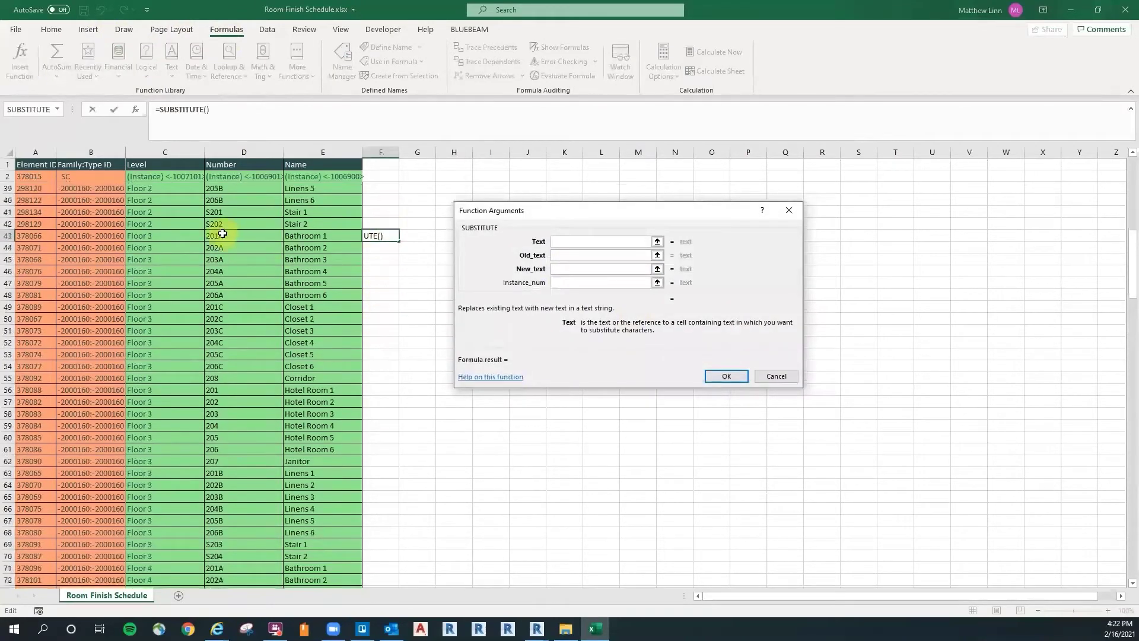
left_click_drag(224, 236, 225, 557)
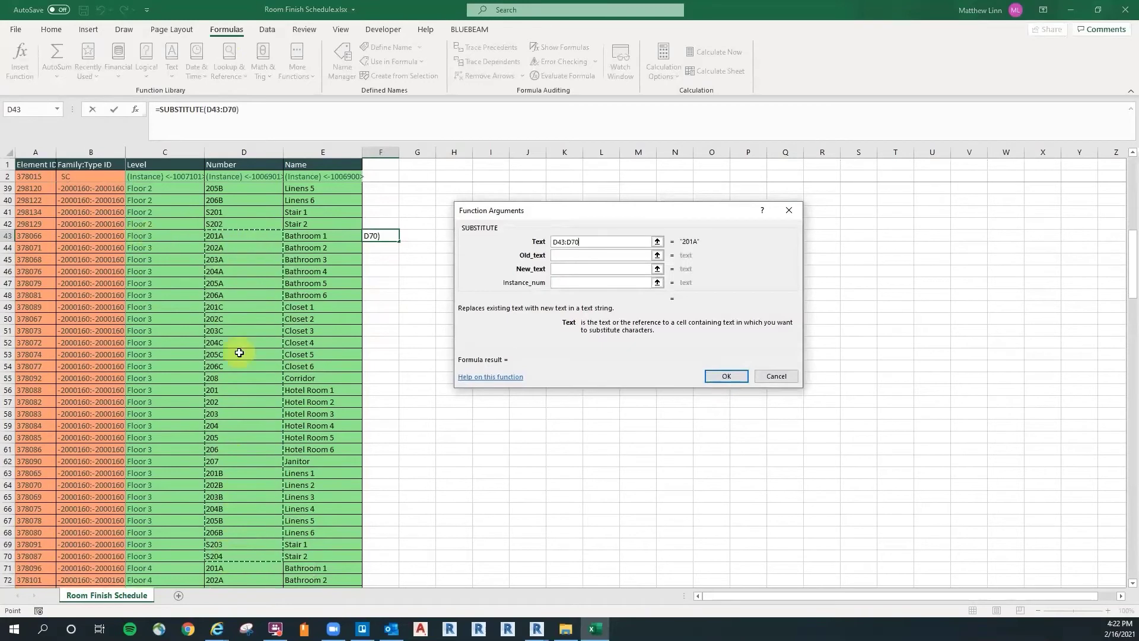
left_click(582, 254)
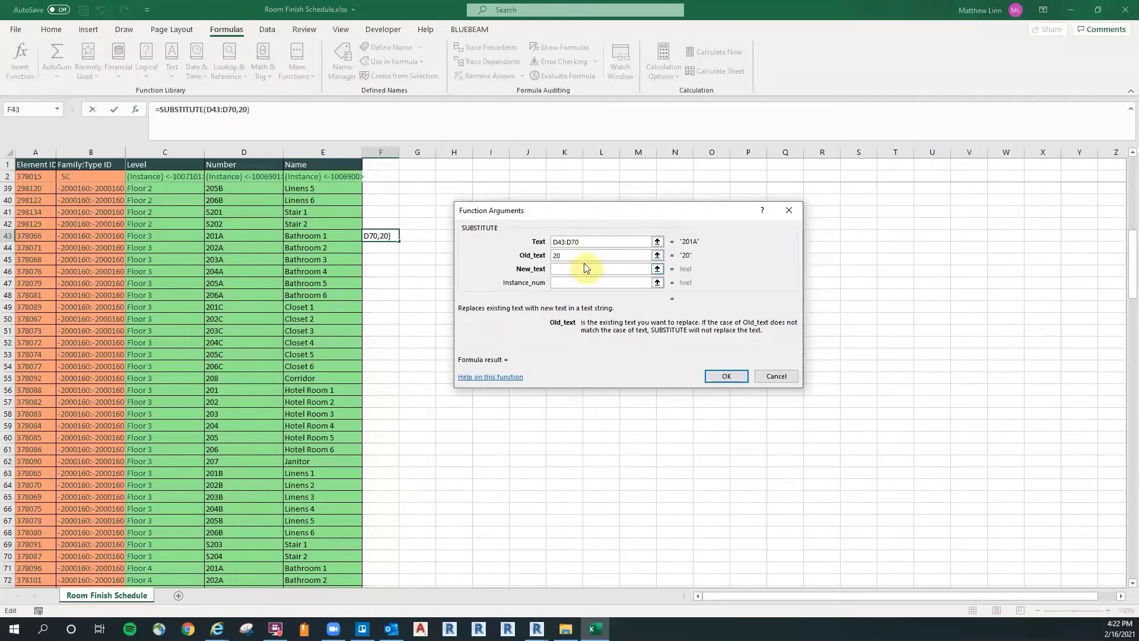
left_click(584, 268)
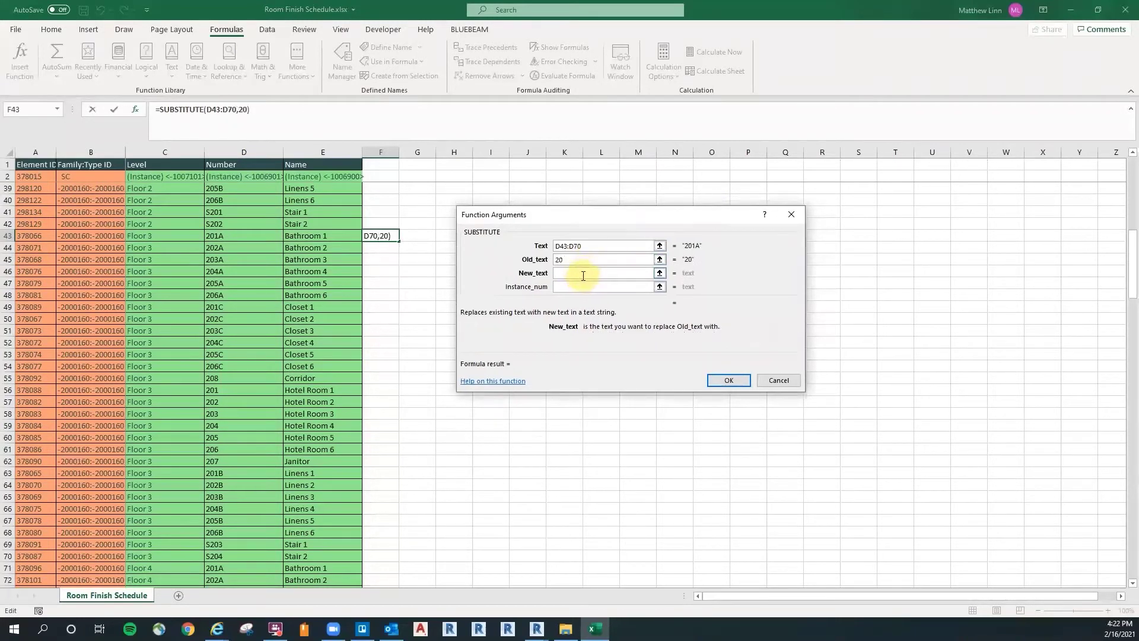
left_click(728, 383)
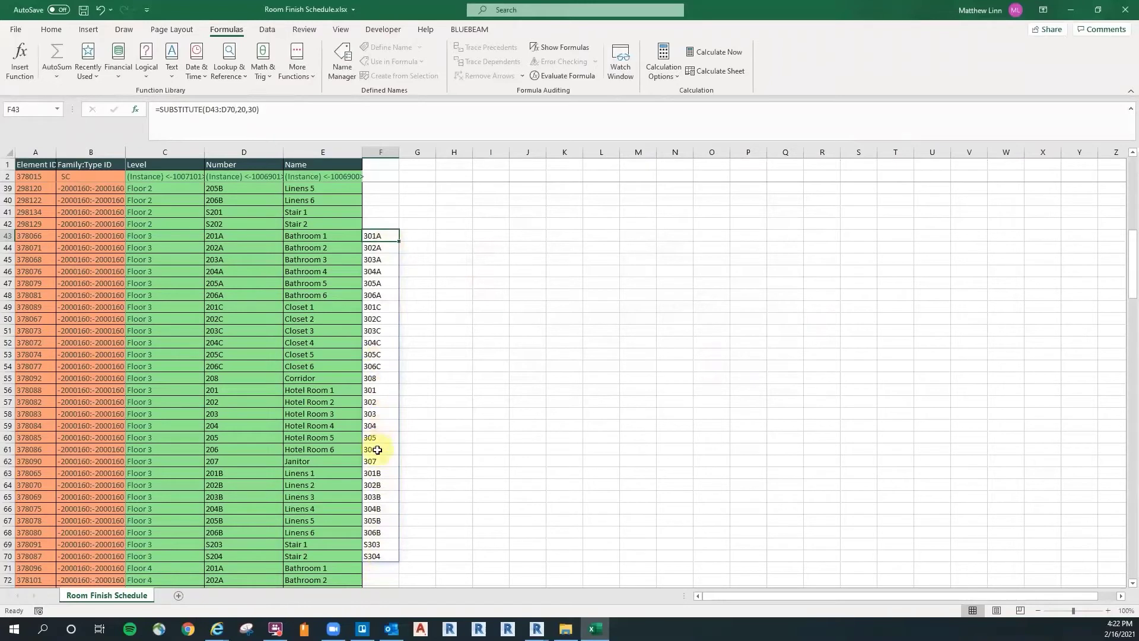
Step: Fill the substituted Floor 3 numbers in F43:F70 down column F through row 210
left_click_drag(383, 238, 395, 523)
left_click(380, 234)
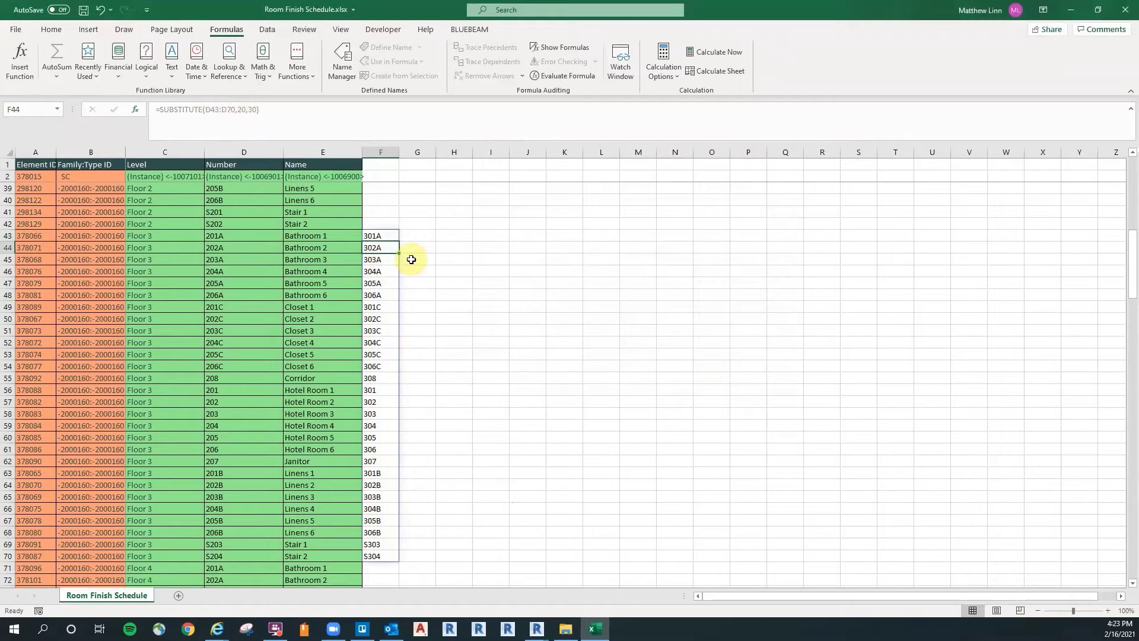
left_click_drag(372, 235, 392, 558)
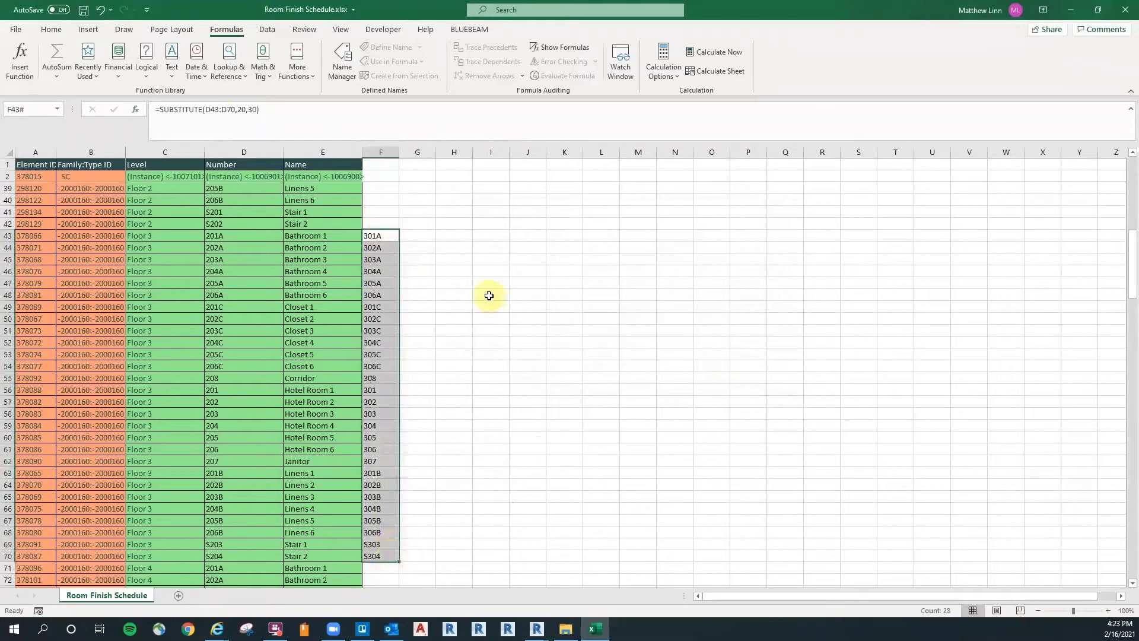
scroll(490, 300, "down", 7)
scroll(468, 275, "down", 1)
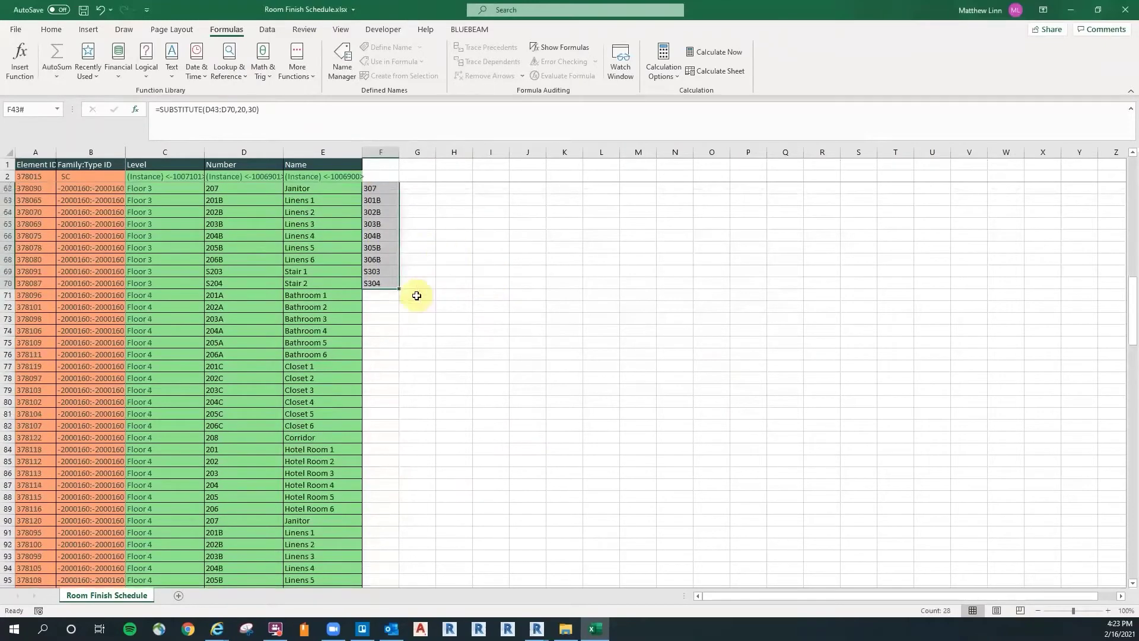
left_click_drag(400, 290, 410, 578)
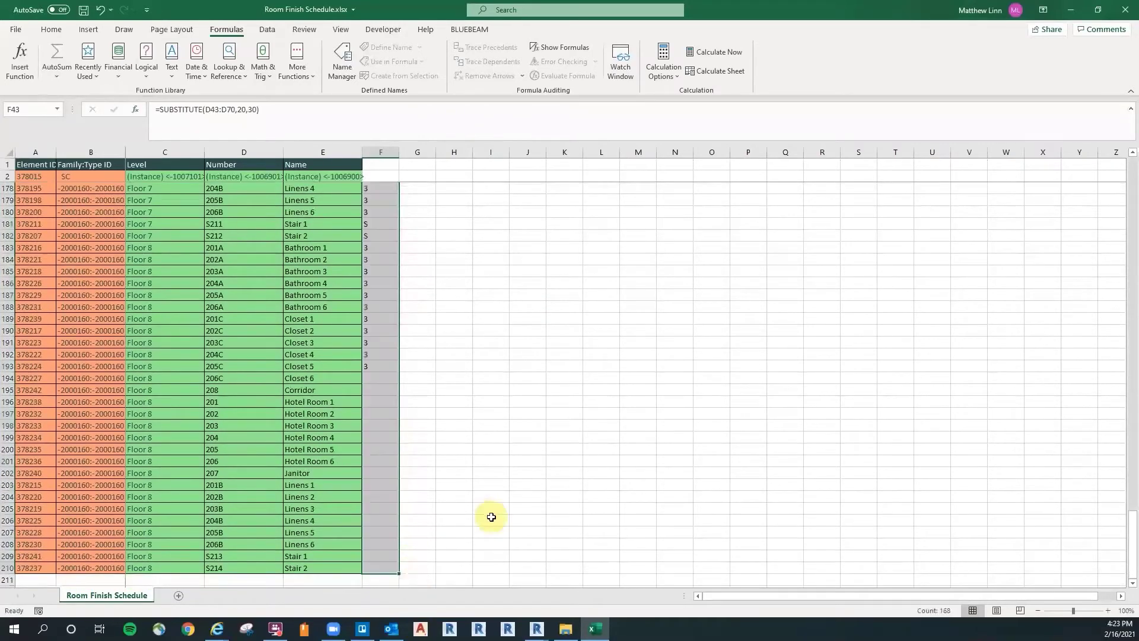
Step: Check the filled column F numbers across Floors 3 to 8 against the Number column and the formula in F43
left_click(501, 378)
scroll(484, 501, "up", 2)
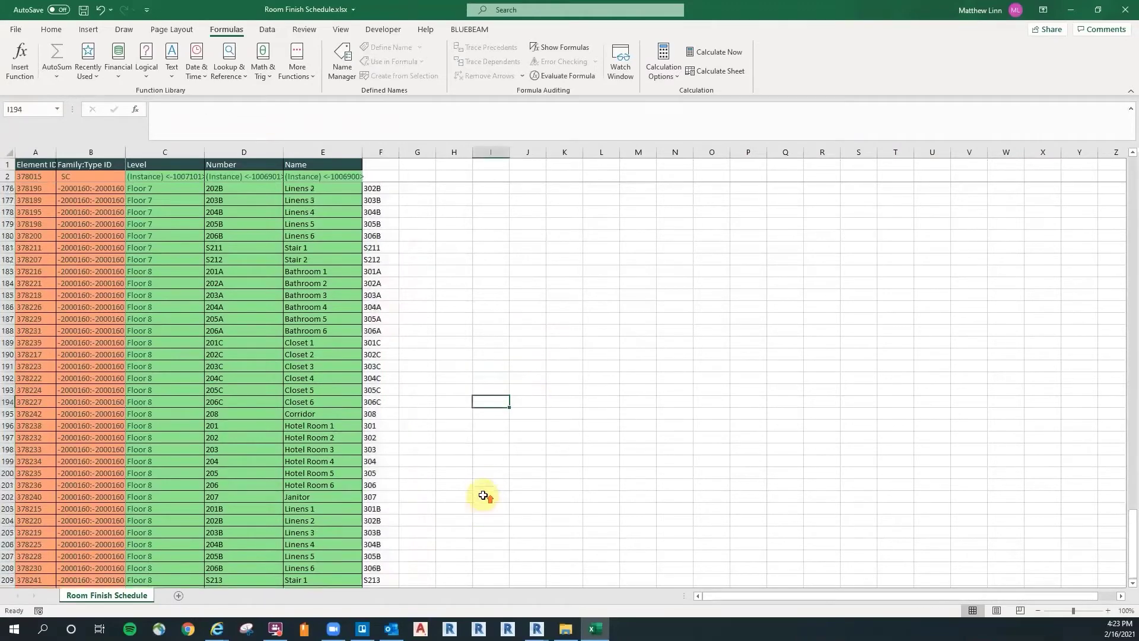
scroll(501, 424, "down", 2)
scroll(516, 409, "up", 4)
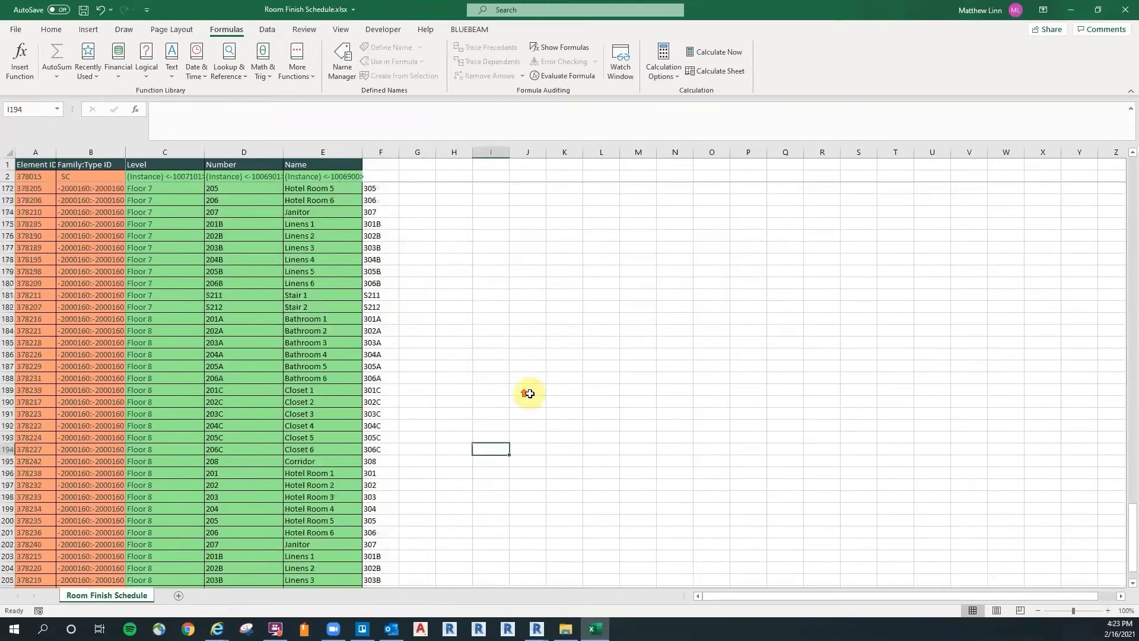
scroll(525, 375, "up", 11)
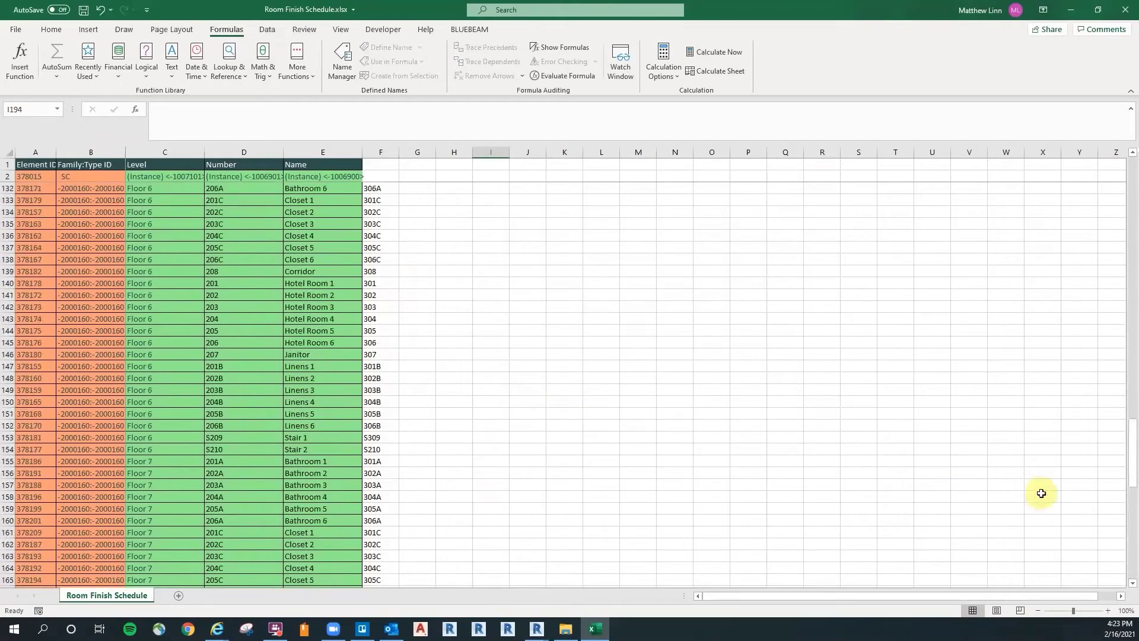
left_click_drag(1134, 454, 1134, 251)
scroll(488, 279, "down", 3)
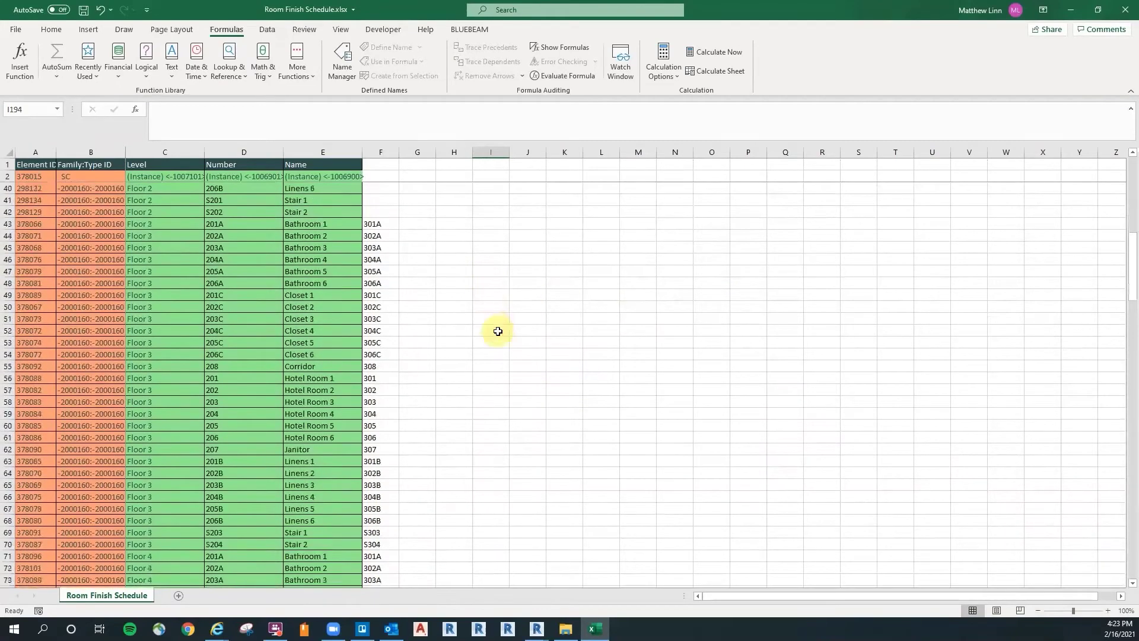
left_click(525, 305)
left_click(376, 223)
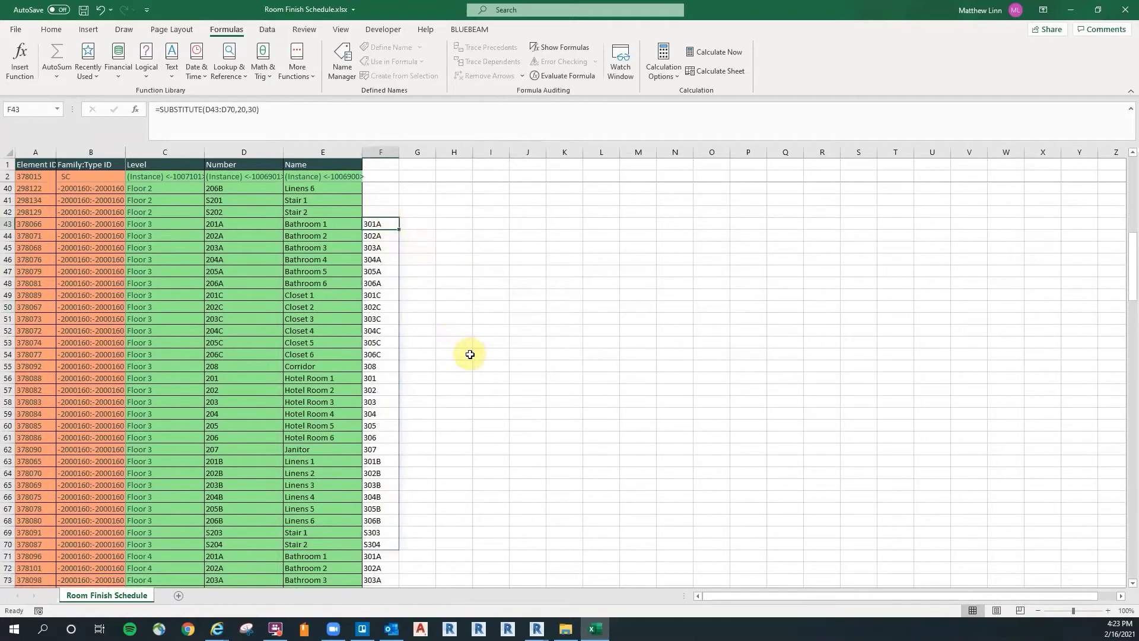
scroll(469, 271, "down", 1)
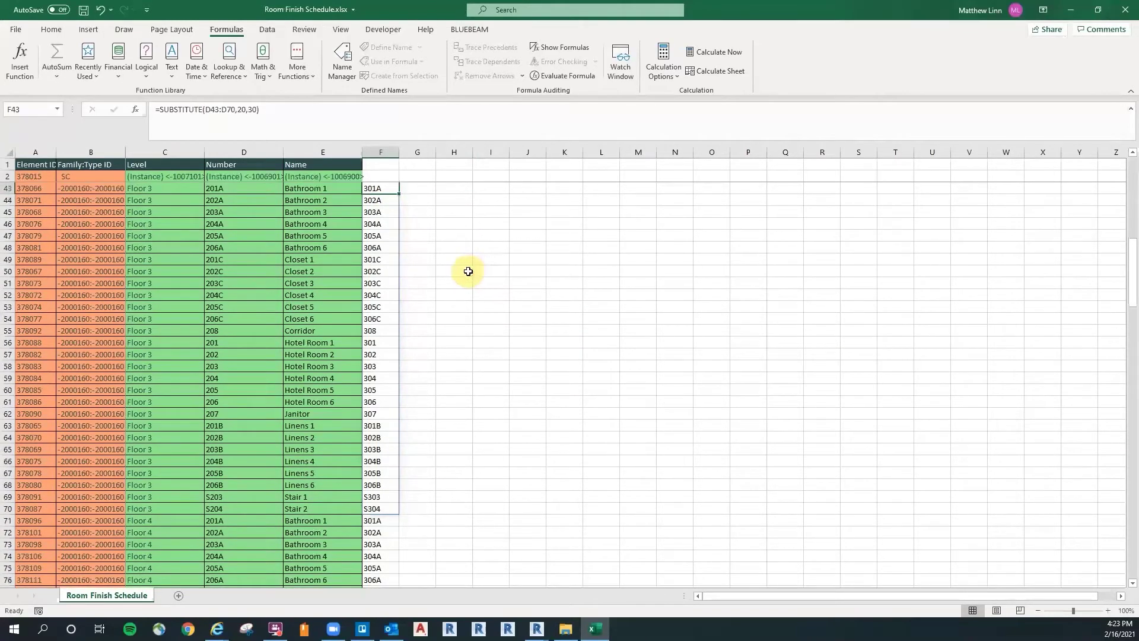
scroll(451, 253, "down", 4)
scroll(452, 253, "down", 4)
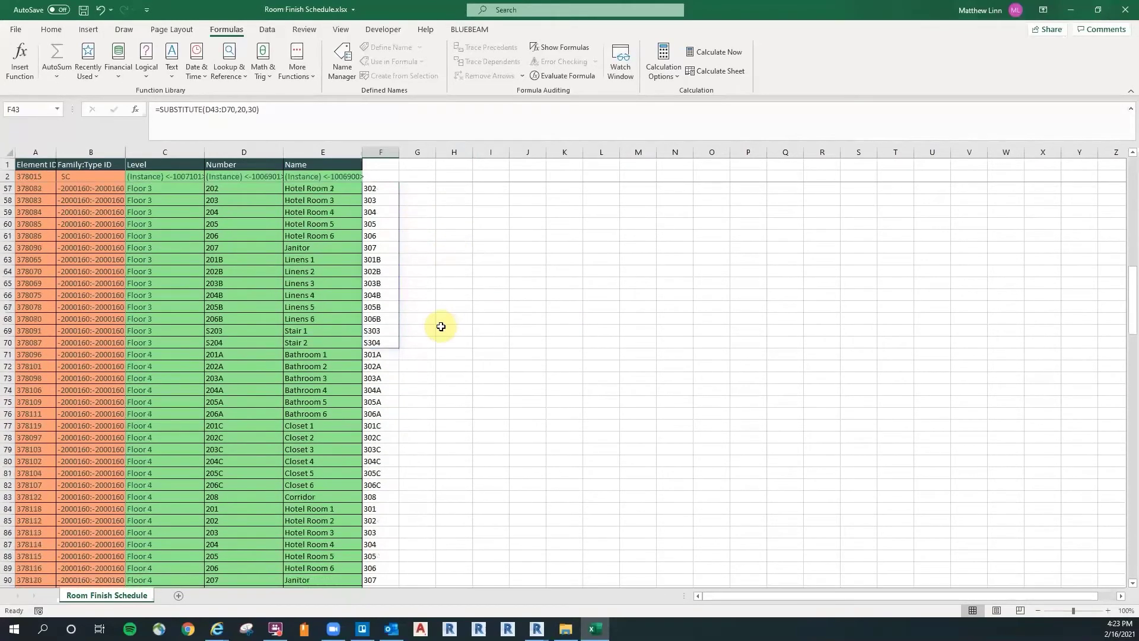
Step: Change the new text argument of the SUBSTITUTE formula in F71 to 40 for the Floor 4 rooms
left_click(382, 355)
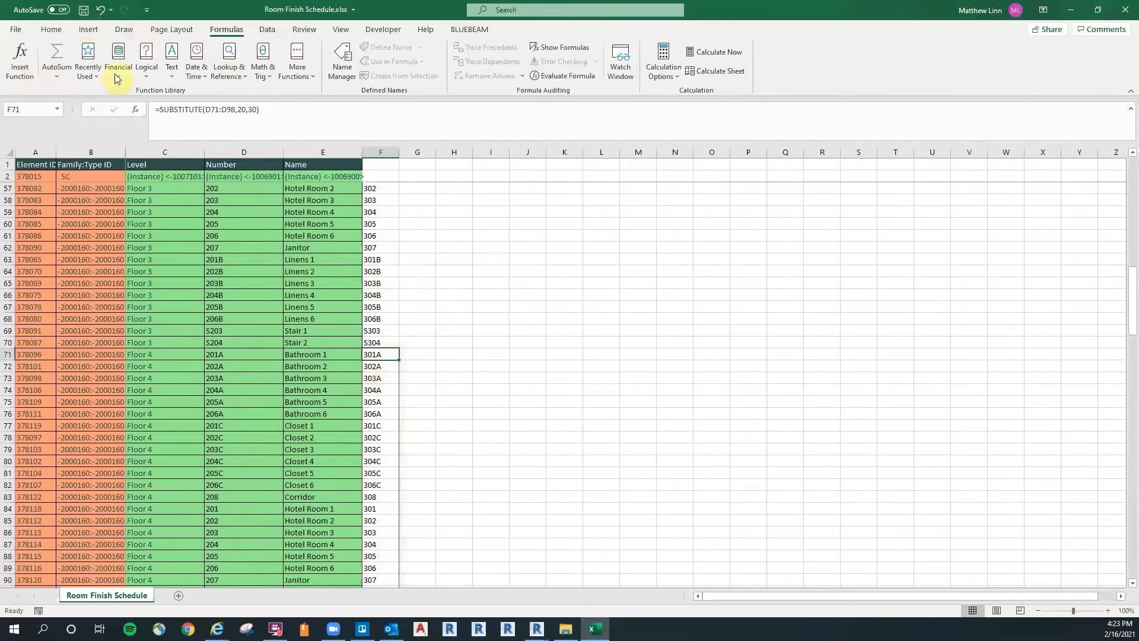
left_click(23, 56)
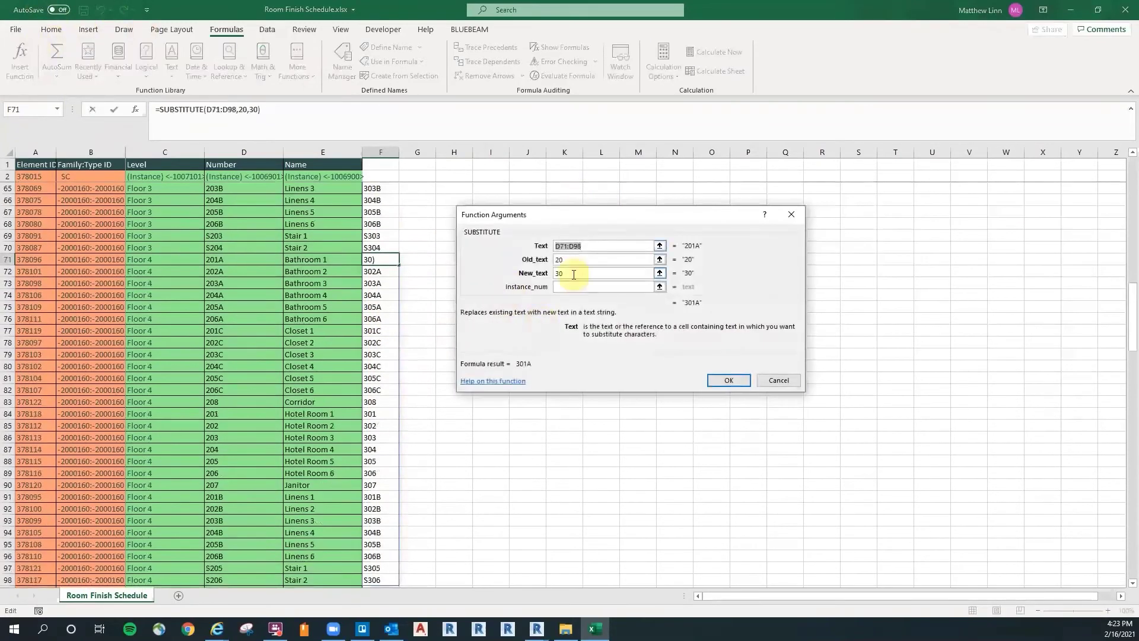
left_click(560, 273)
key("Delete")
type("4")
left_click(746, 379)
Step: Change the new text argument of the SUBSTITUTE formula in F99 to 50 for the Floor 5 rooms
scroll(460, 287, "down", 5)
left_click(388, 421)
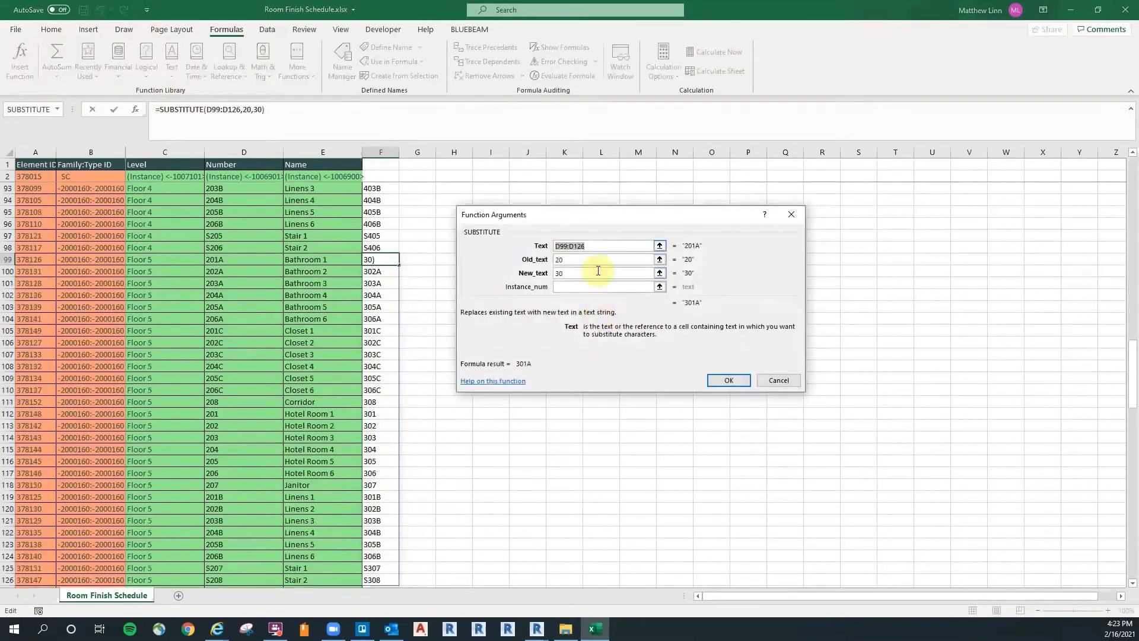
left_click(560, 276)
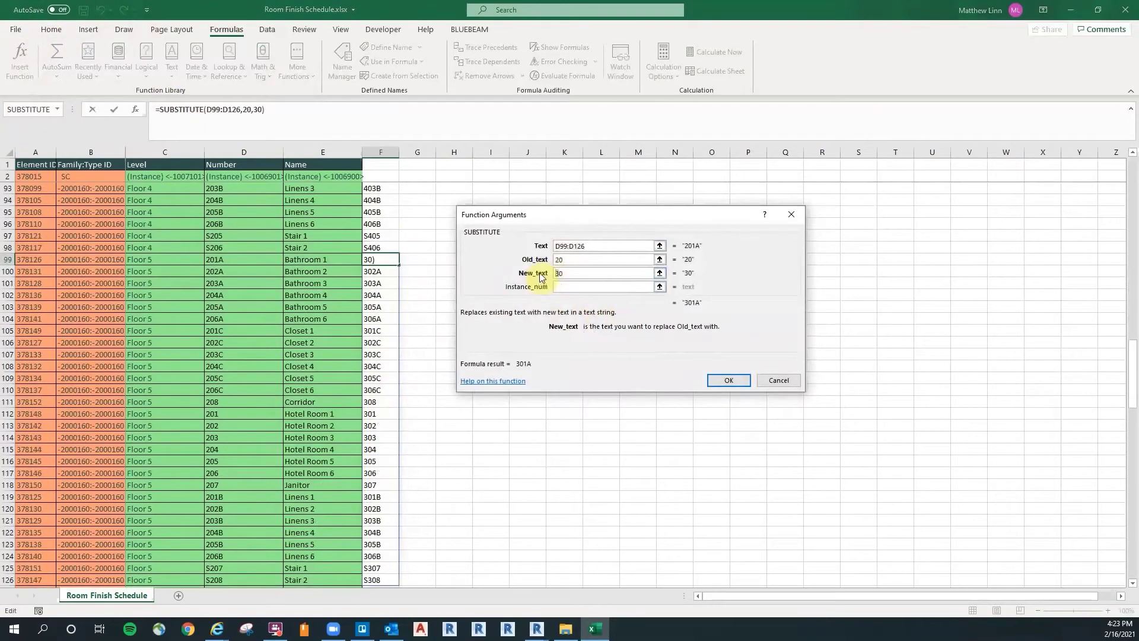
left_click(728, 380)
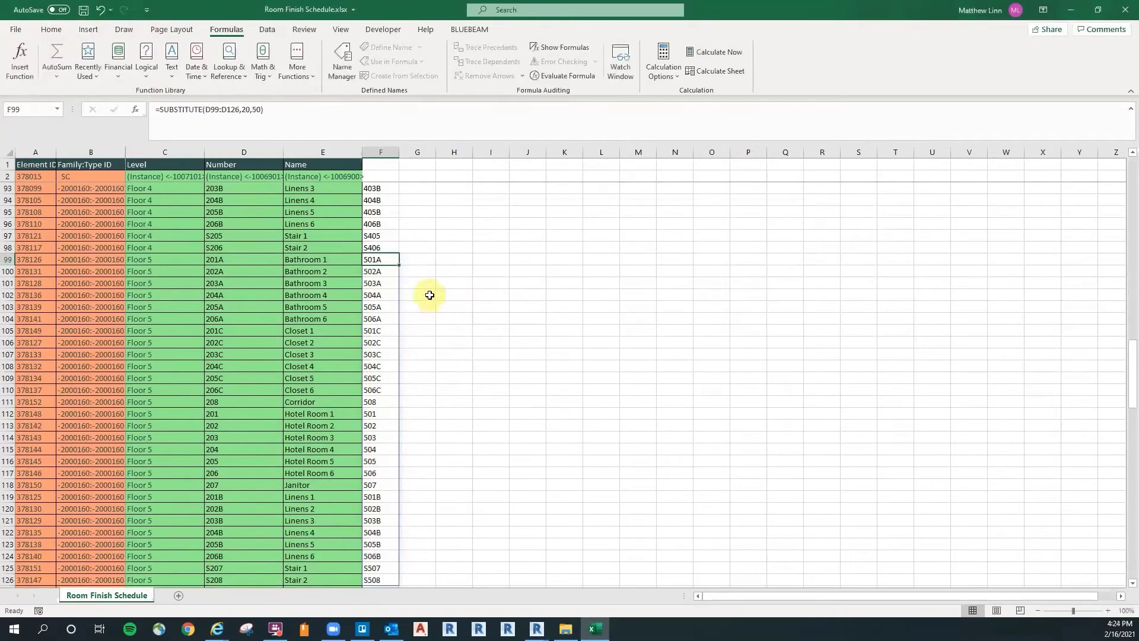
Step: Change the new text argument of the SUBSTITUTE formula in F127 to 60 for the Floor 6 rooms
scroll(460, 300, "down", 3)
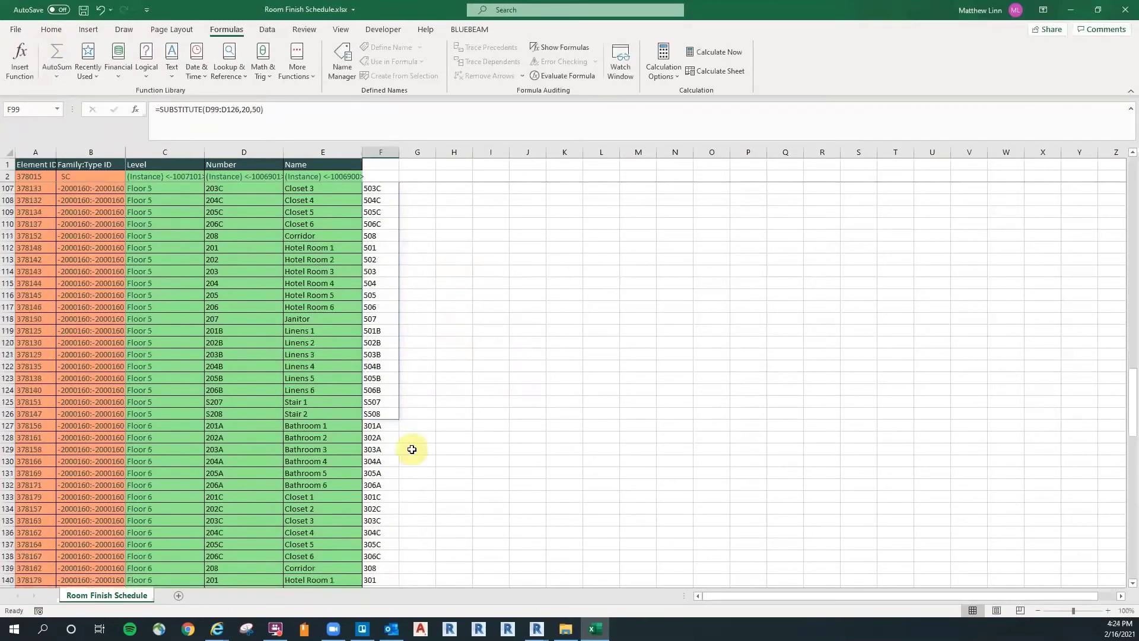
left_click(376, 428)
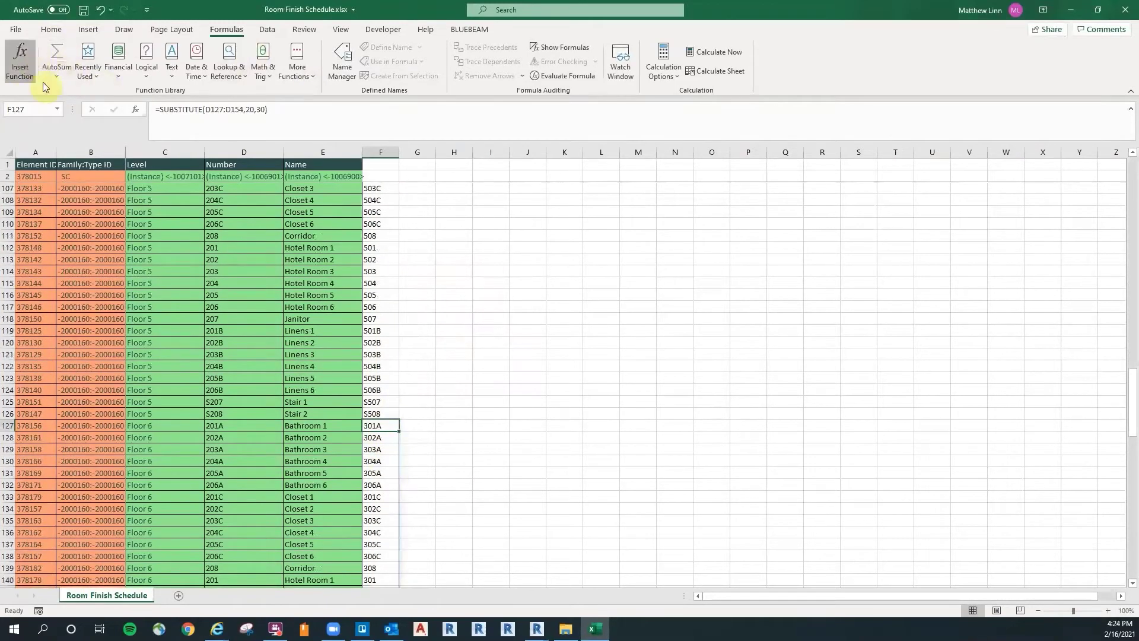
left_click(20, 59)
left_click(558, 274)
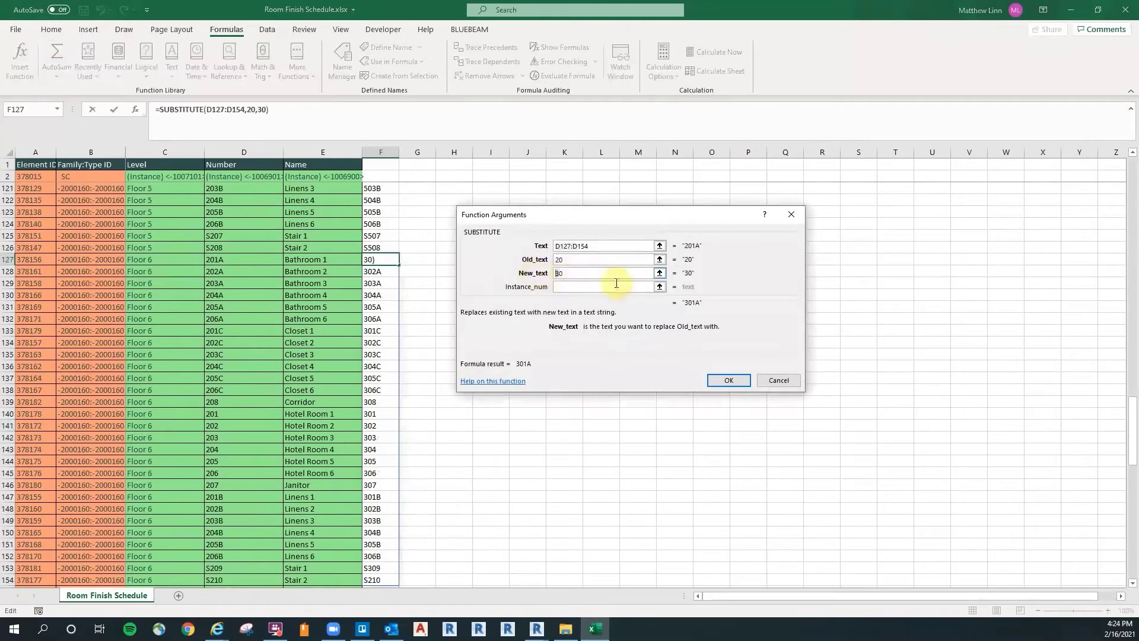
left_click(727, 380)
Step: Change the new text argument of the SUBSTITUTE formula in F155 to 70 for the Floor 7 rooms
scroll(522, 326, "down", 6)
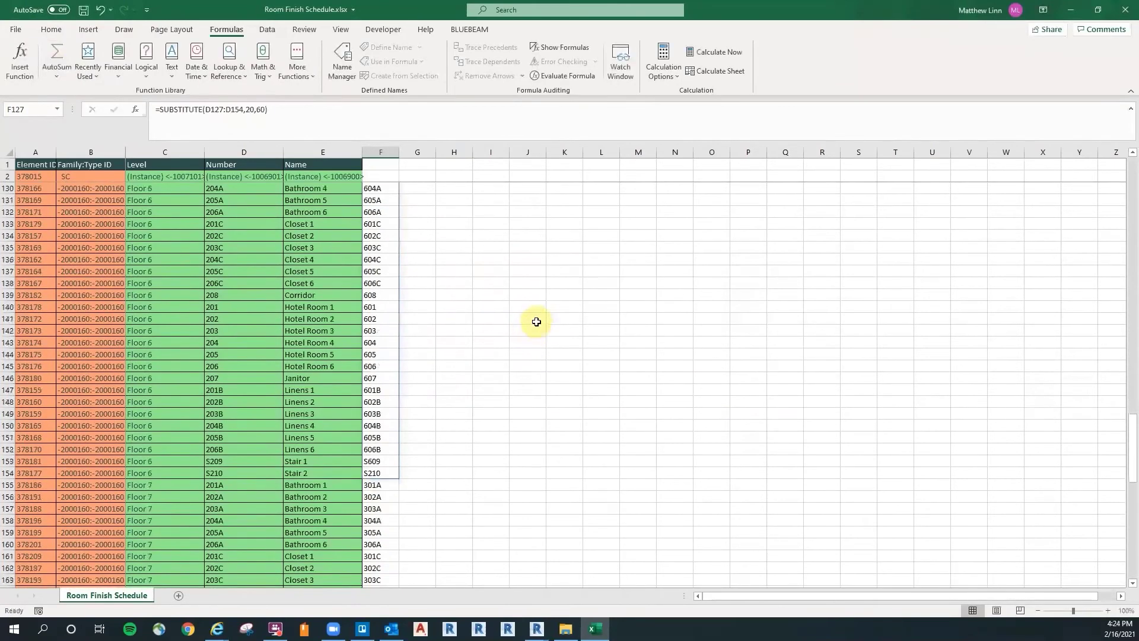
left_click(381, 378)
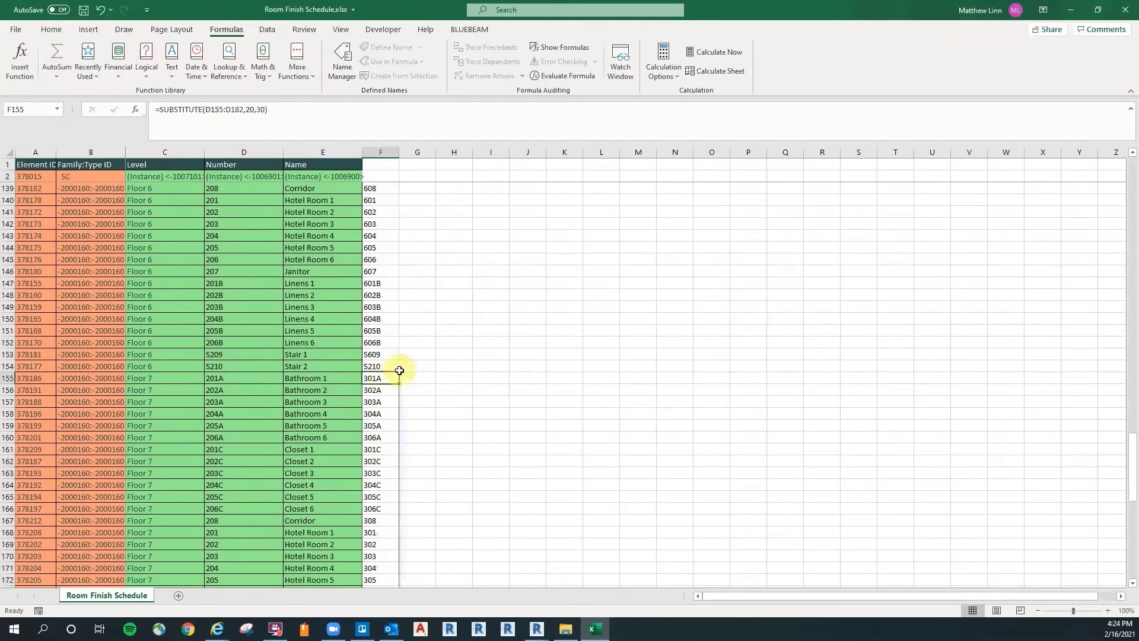
left_click(20, 69)
left_click(559, 274)
left_click(727, 381)
Step: Change the new text argument of the SUBSTITUTE formula in F183 to 80 for the Floor 8 rooms
scroll(465, 333, "down", 5)
left_click(374, 416)
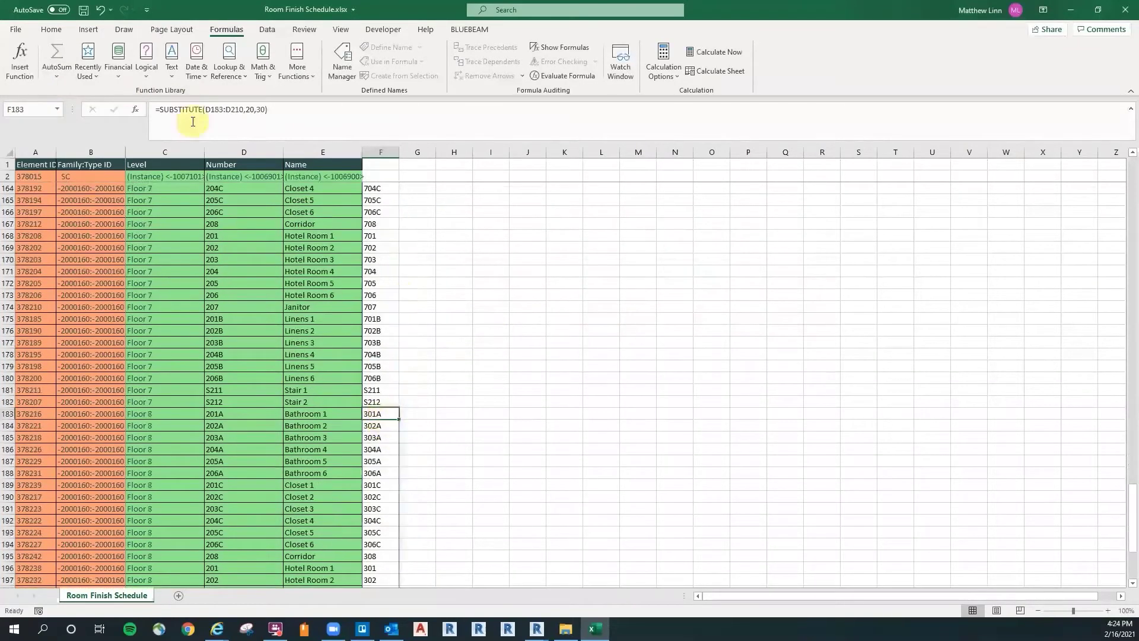
left_click(136, 109)
left_click(557, 273)
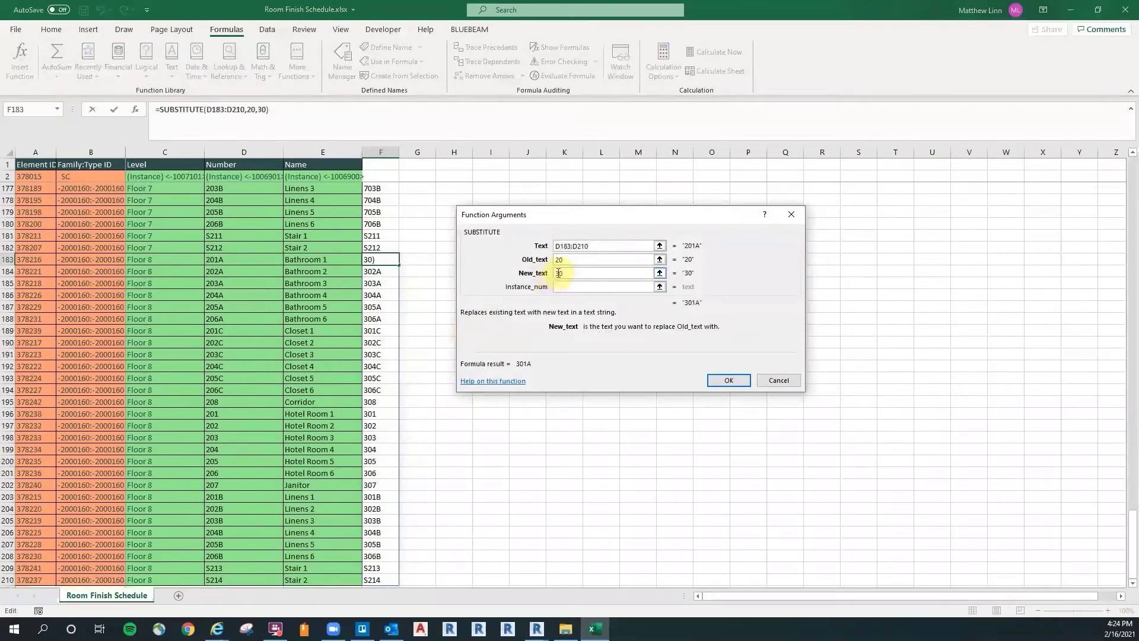
left_click(730, 380)
scroll(483, 333, "down", 1)
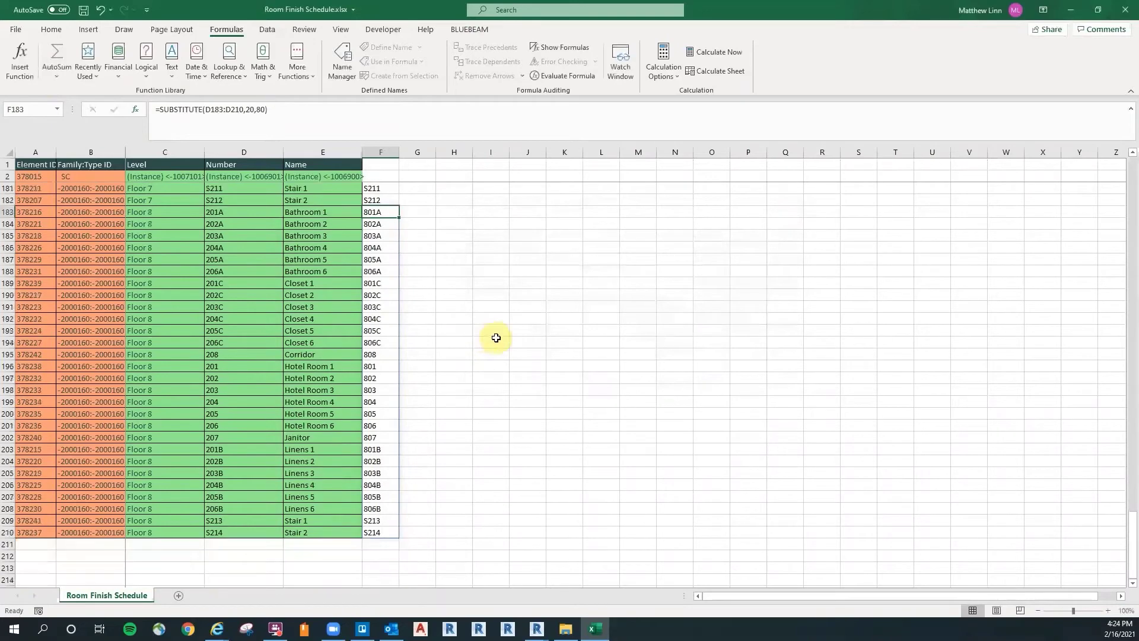
left_click(452, 473)
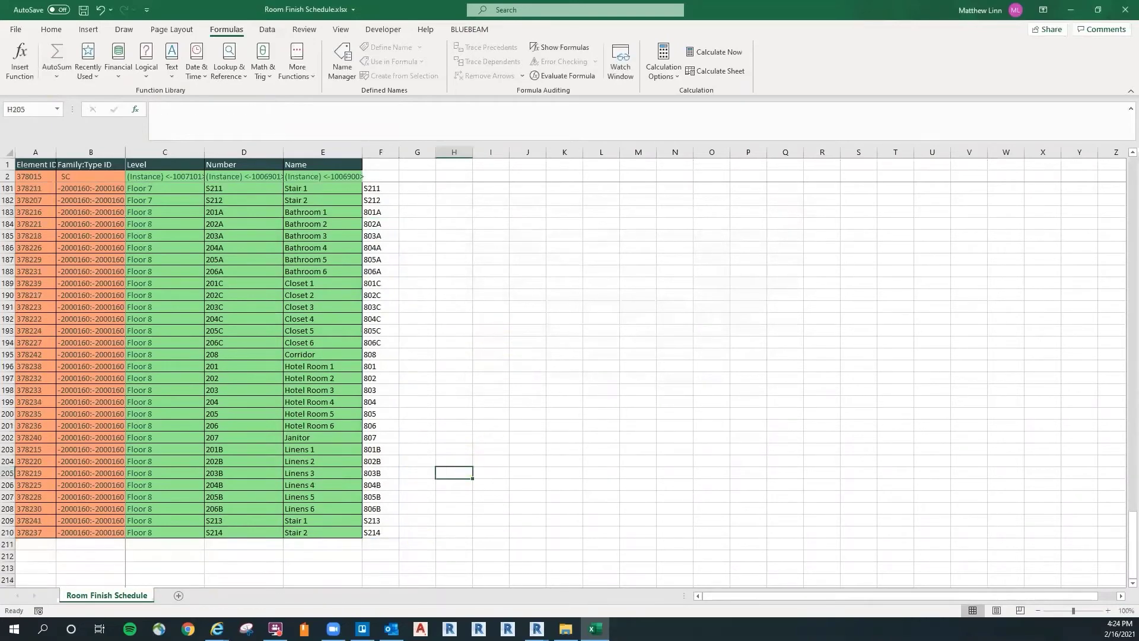
Step: Copy the substituted room numbers for Floors 3 to 8 in F43:F210
left_click_drag(1133, 390, 1130, 543)
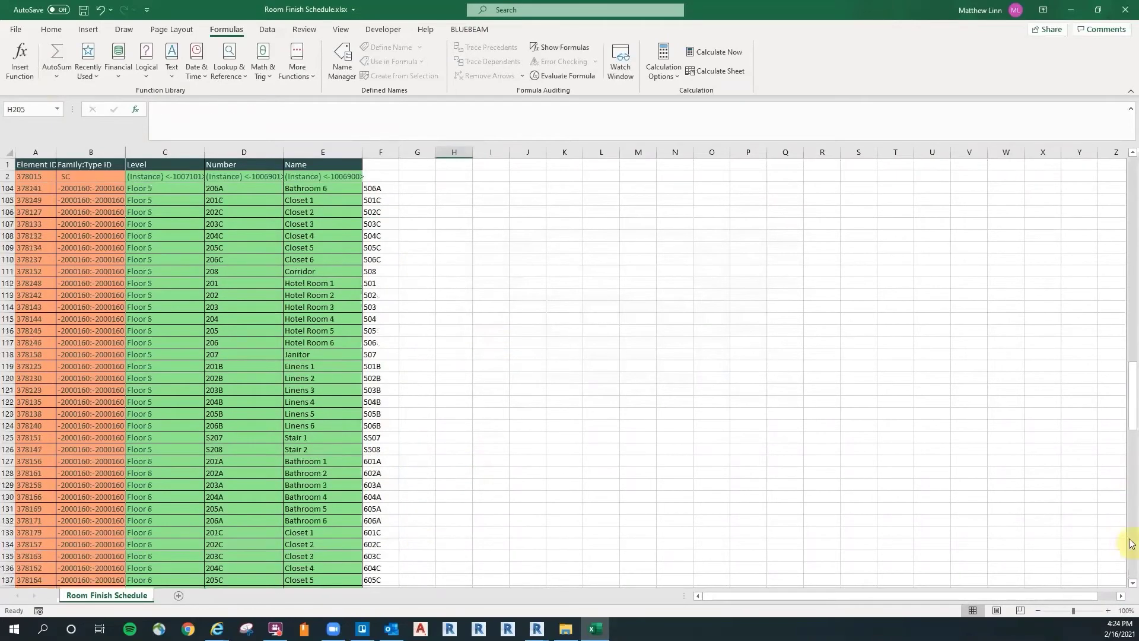
left_click_drag(1138, 248, 1136, 219)
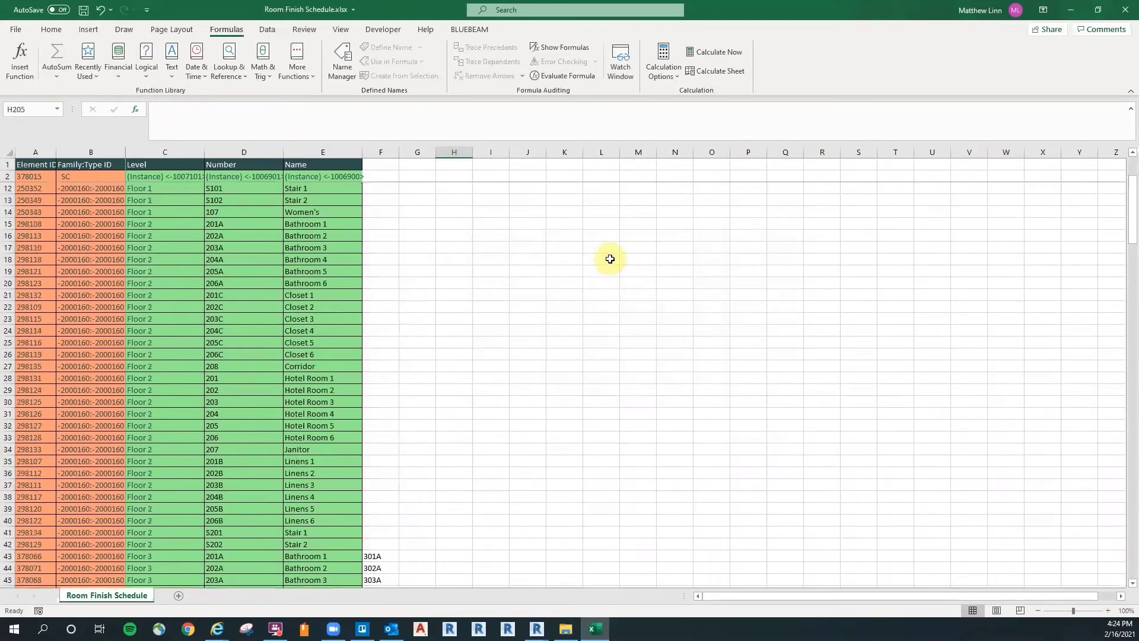
scroll(413, 305, "down", 4)
scroll(419, 330, "down", 1)
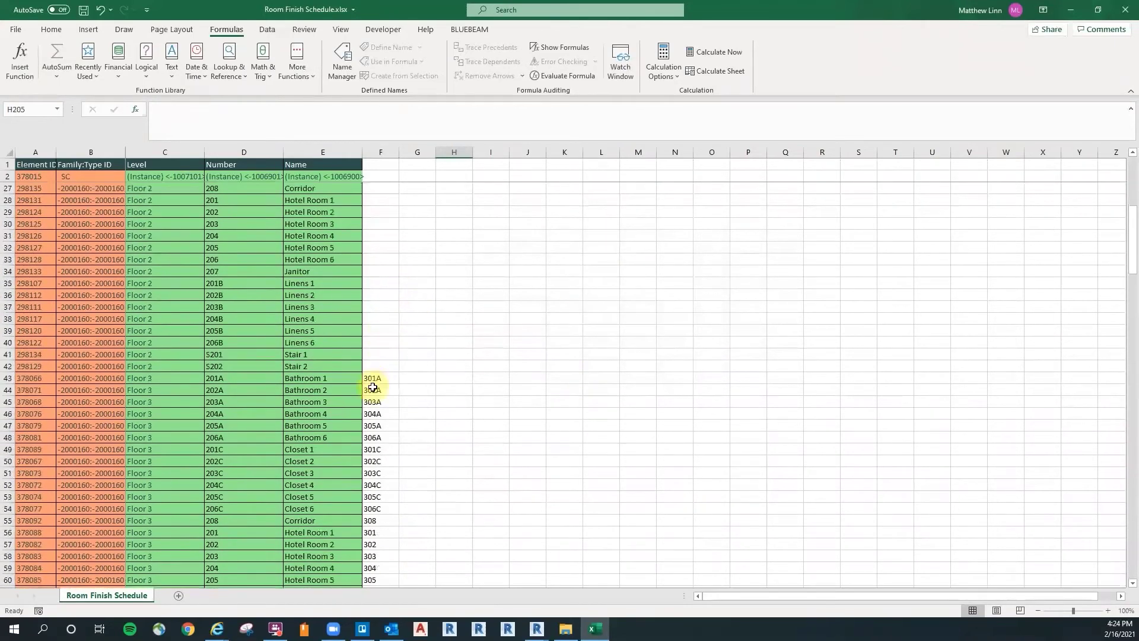
left_click_drag(376, 378, 369, 624)
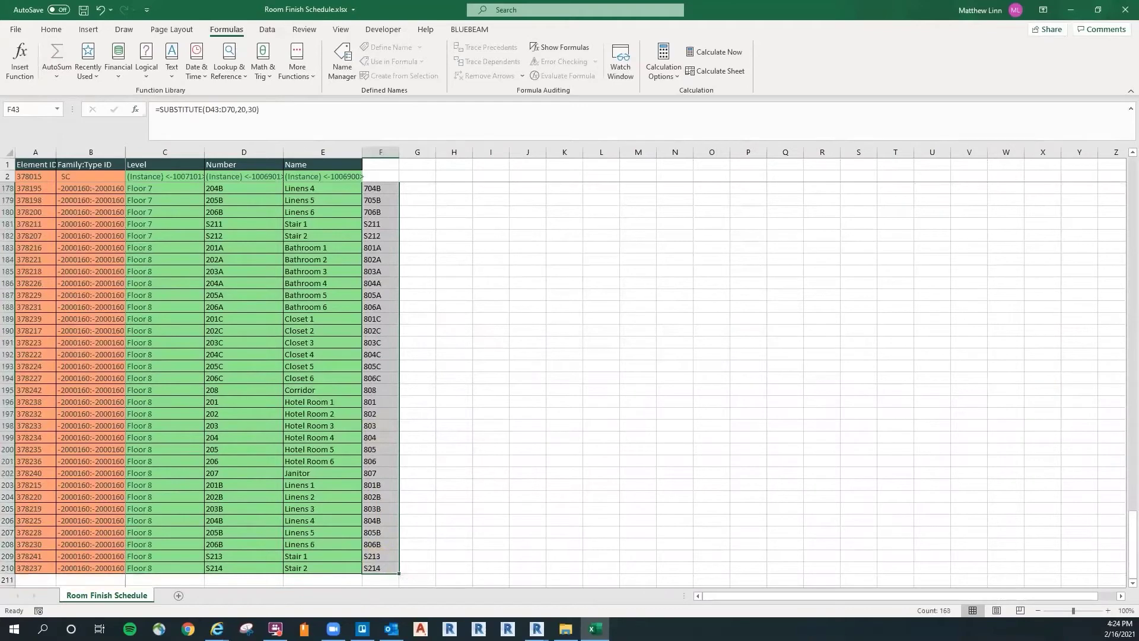
left_click_drag(1132, 537, 1131, 261)
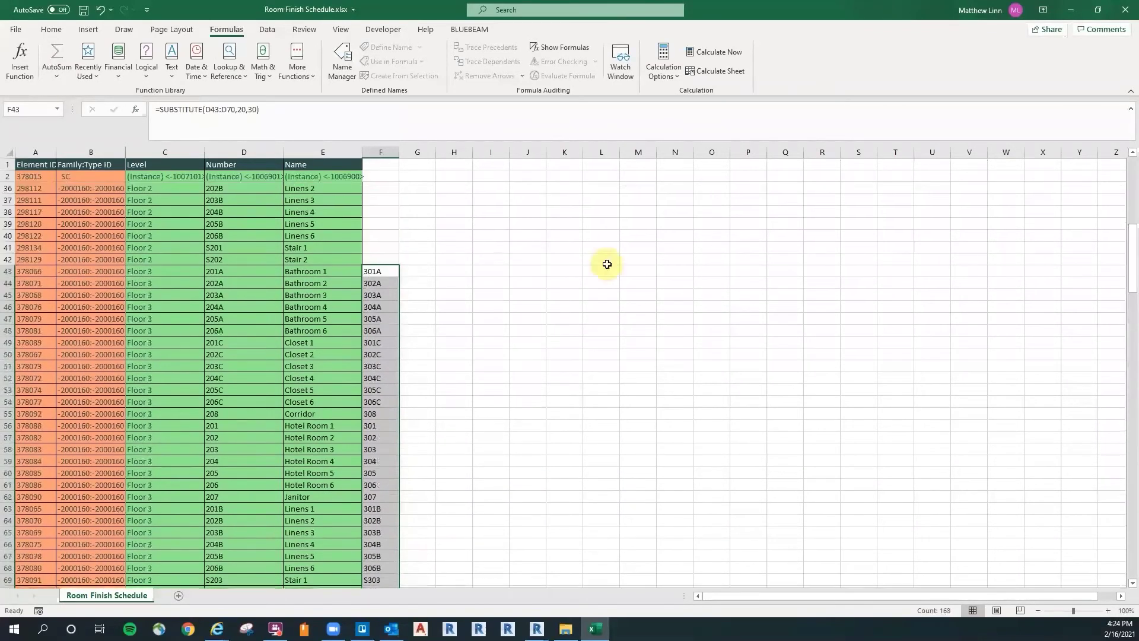
right_click(391, 274)
left_click(412, 297)
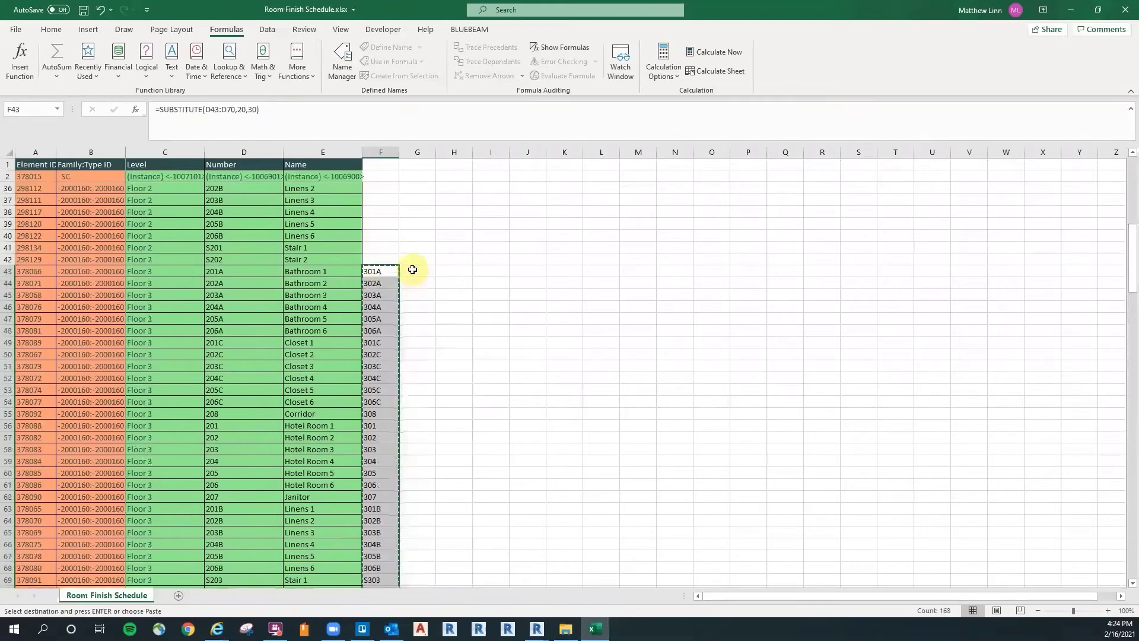
Step: Paste the copied room numbers as values only into column G, starting at G43
left_click(416, 271)
right_click(415, 270)
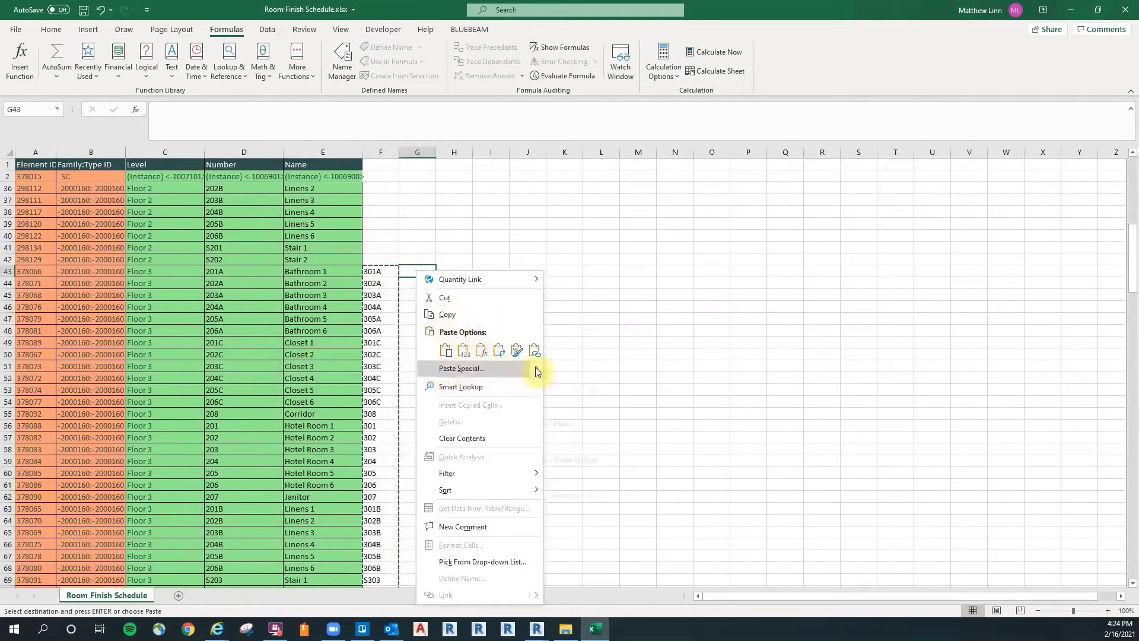
mouse_move(537, 369)
left_click(554, 442)
left_click(528, 295)
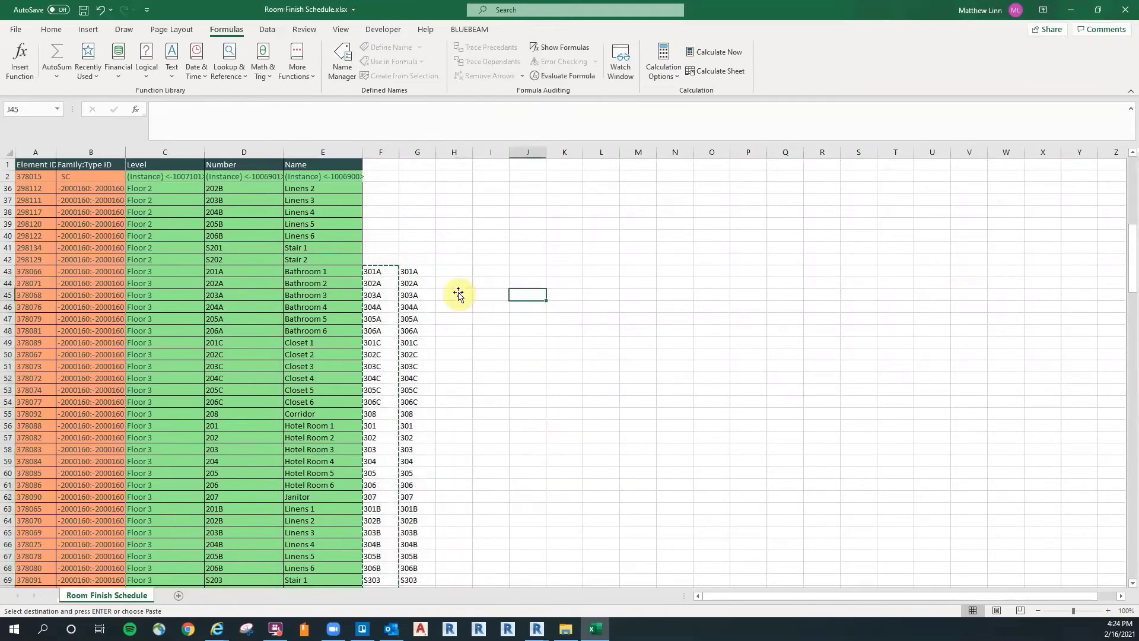
Step: Copy the plain values in G43:G210 and paste them over the Number column, starting at D43
left_click_drag(421, 270, 411, 541)
left_click_drag(1134, 538, 1098, 249)
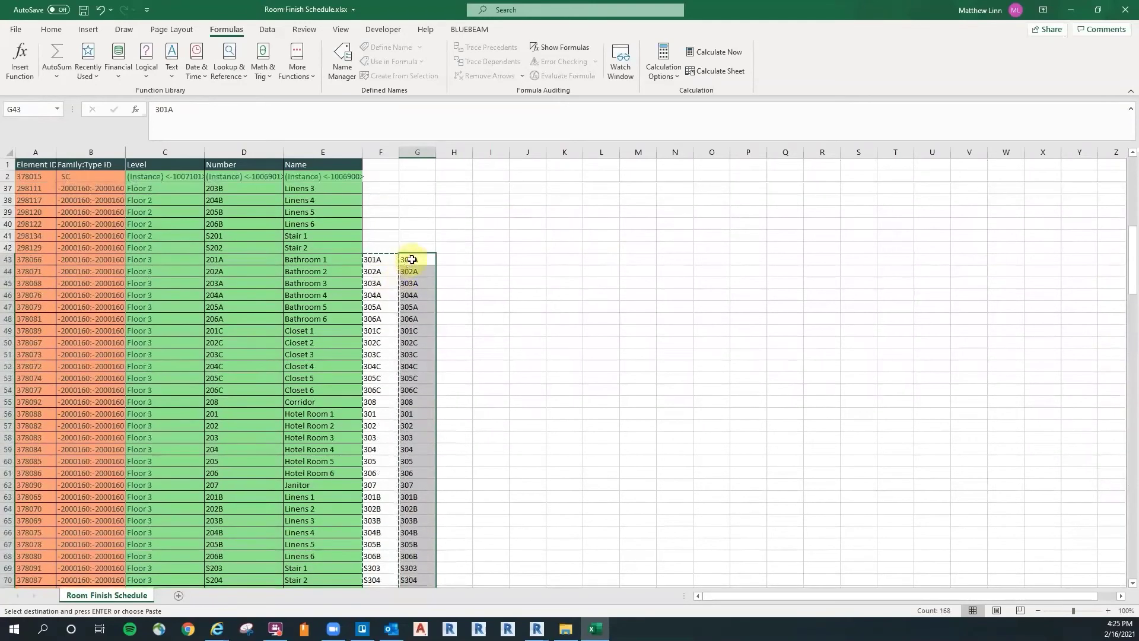
right_click(412, 259)
left_click(465, 287)
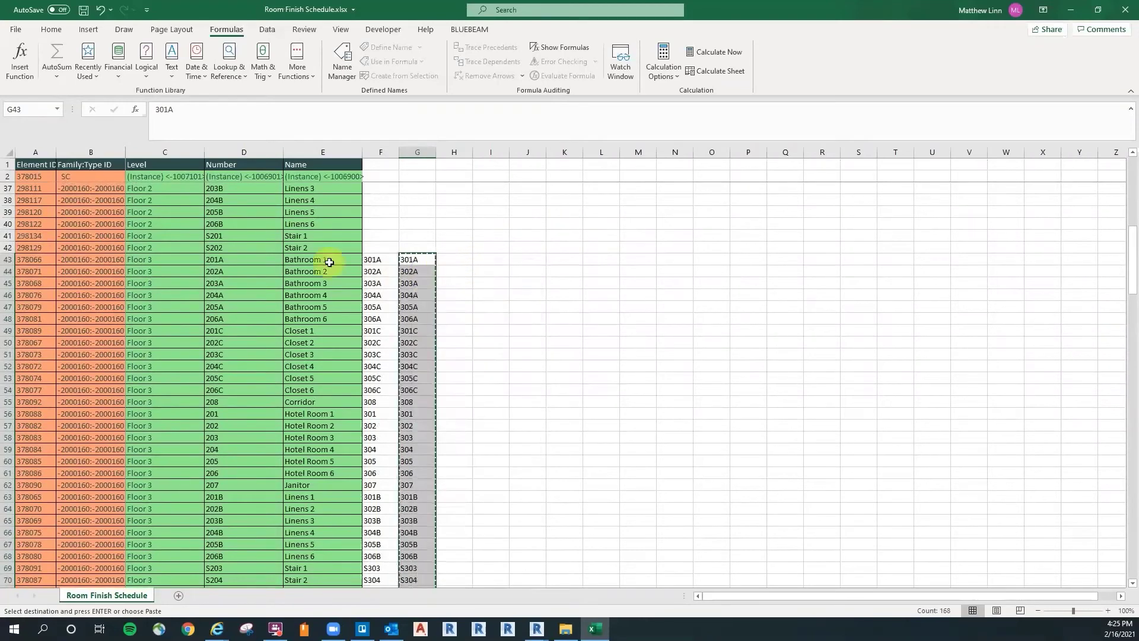
left_click(245, 260)
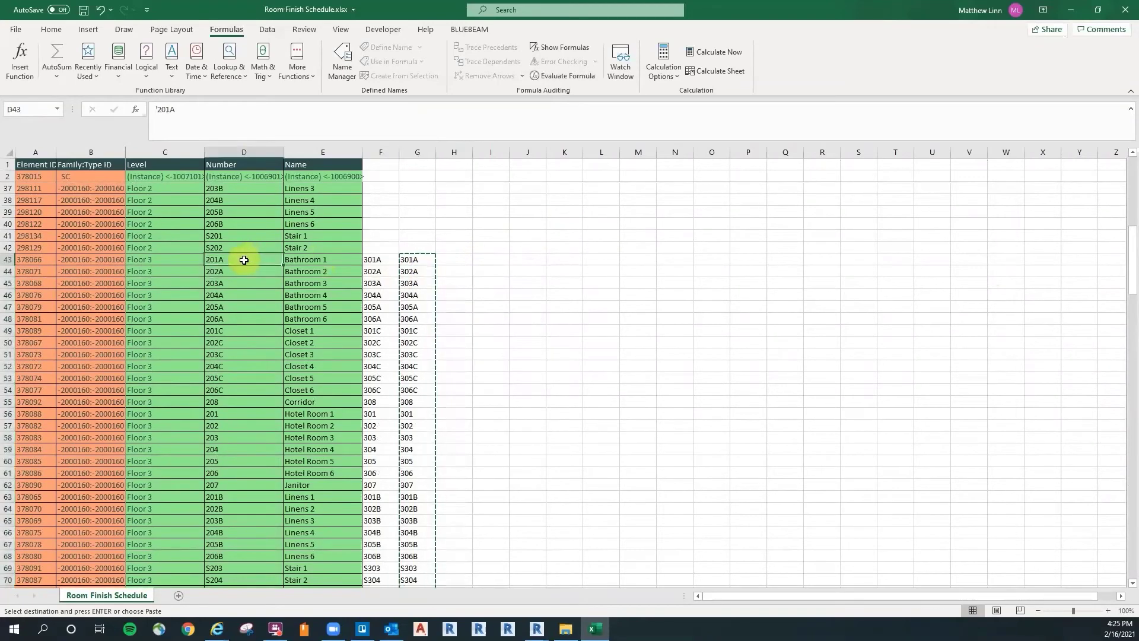
right_click(244, 262)
left_click(280, 337)
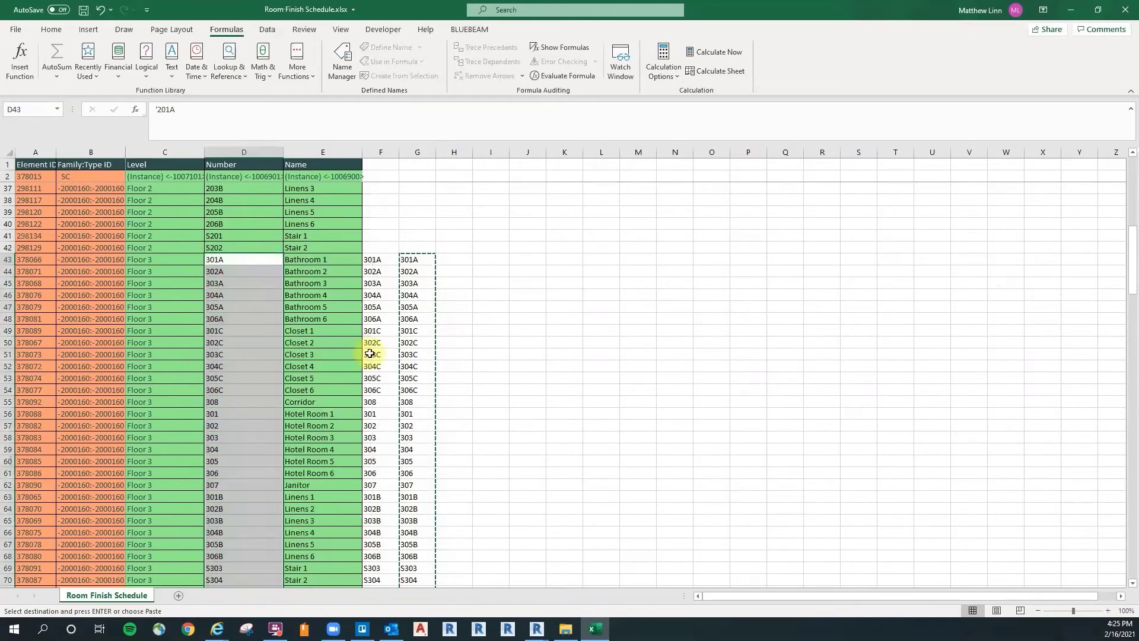
left_click(525, 259)
Step: Clear the helper numbers from columns F and G down to the last row and save the workbook
left_click_drag(465, 228, 375, 515)
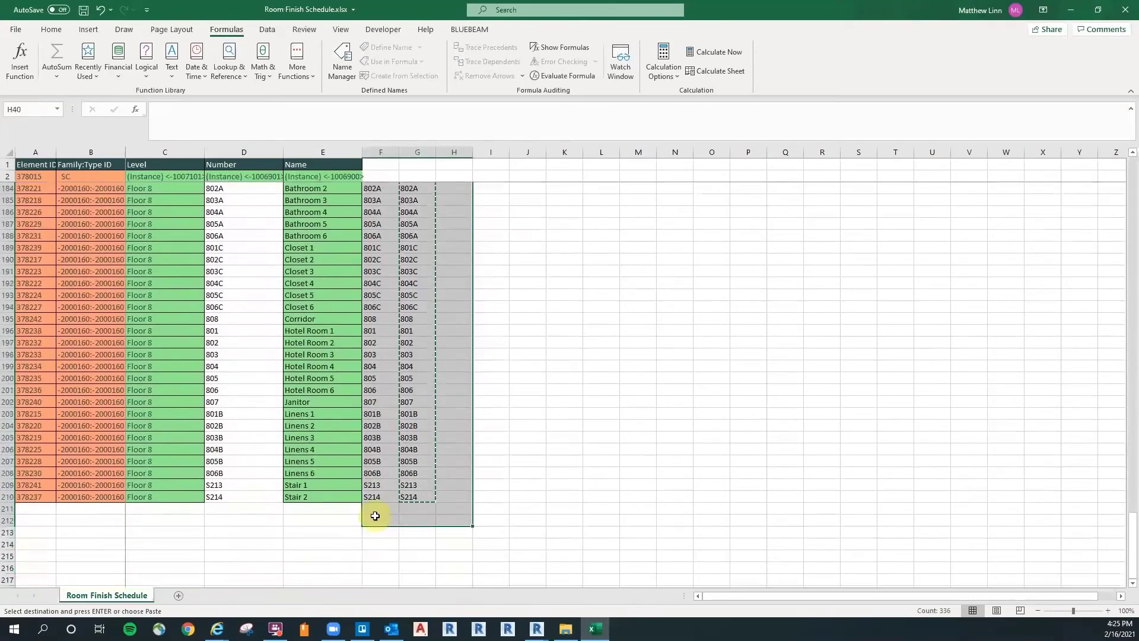
key("Delete")
left_click(551, 365)
scroll(517, 351, "up", 6)
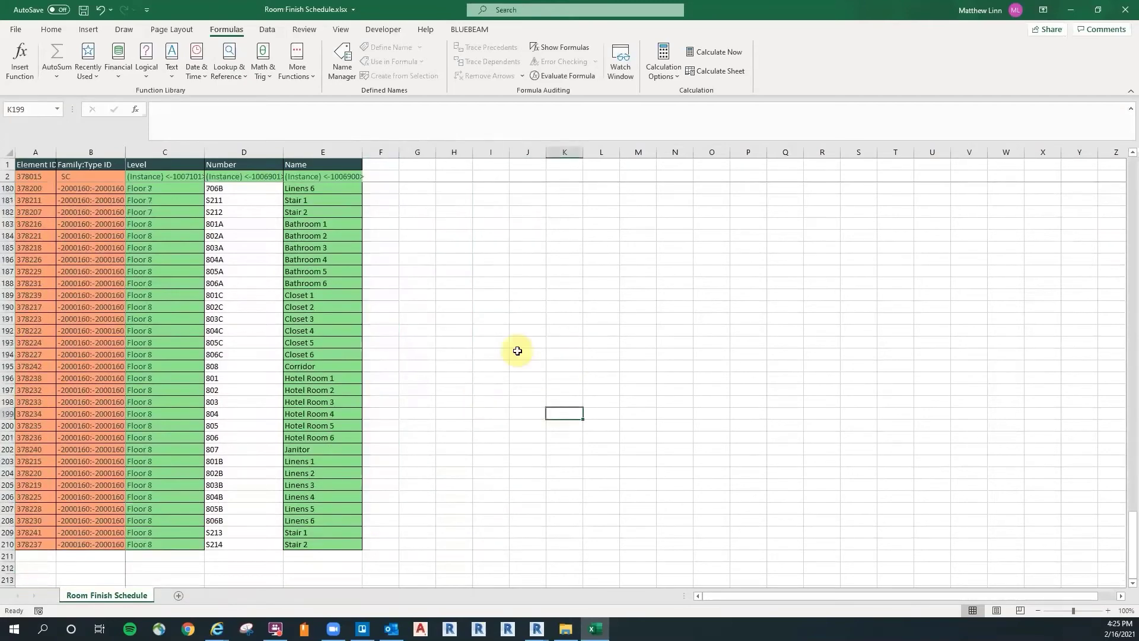
scroll(519, 350, "up", 2)
left_click(83, 11)
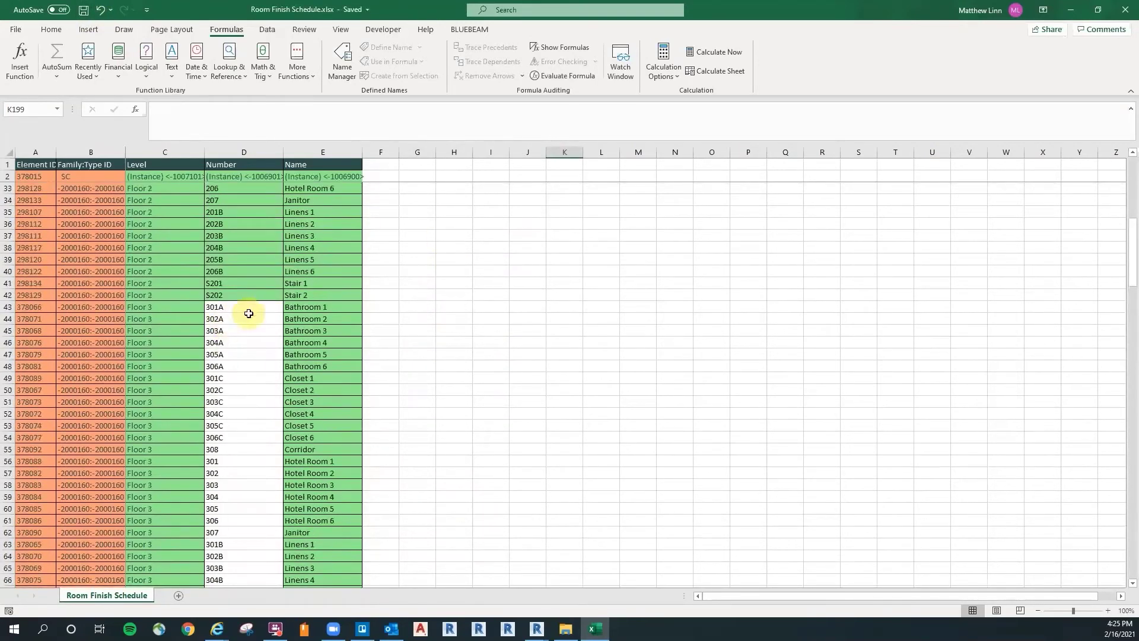
Step: Copy the new Floor 3 to 8 room numbers in D43:D210 of the Number column
left_click_drag(220, 419, 250, 560)
right_click(234, 394)
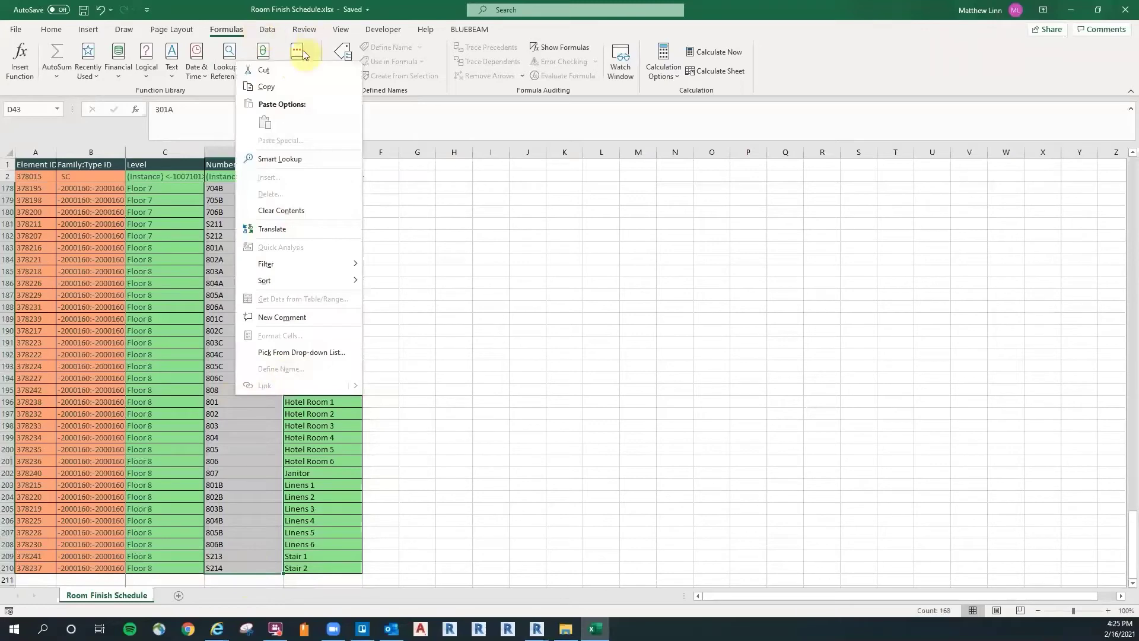
left_click(285, 86)
Step: Switch to Revit's Spreadsheet Link window, paste the copied numbers at D43, the first Floor 3 room, and review the Number column
left_click_drag(751, 9, 1138, 47)
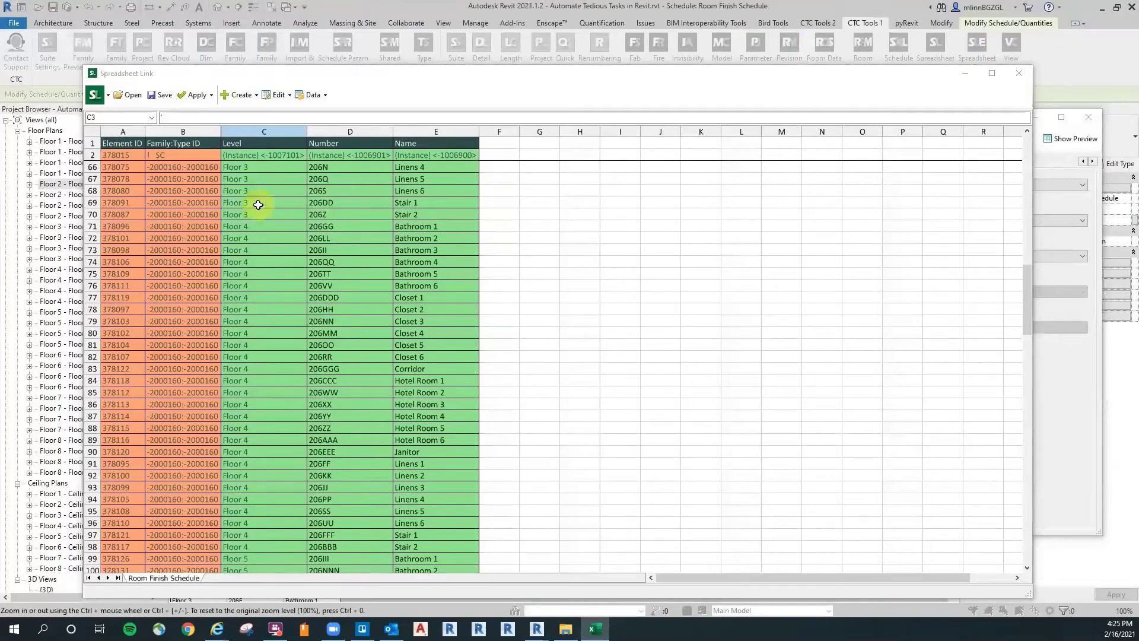
left_click(620, 202)
scroll(386, 211, "up", 5)
scroll(381, 209, "up", 7)
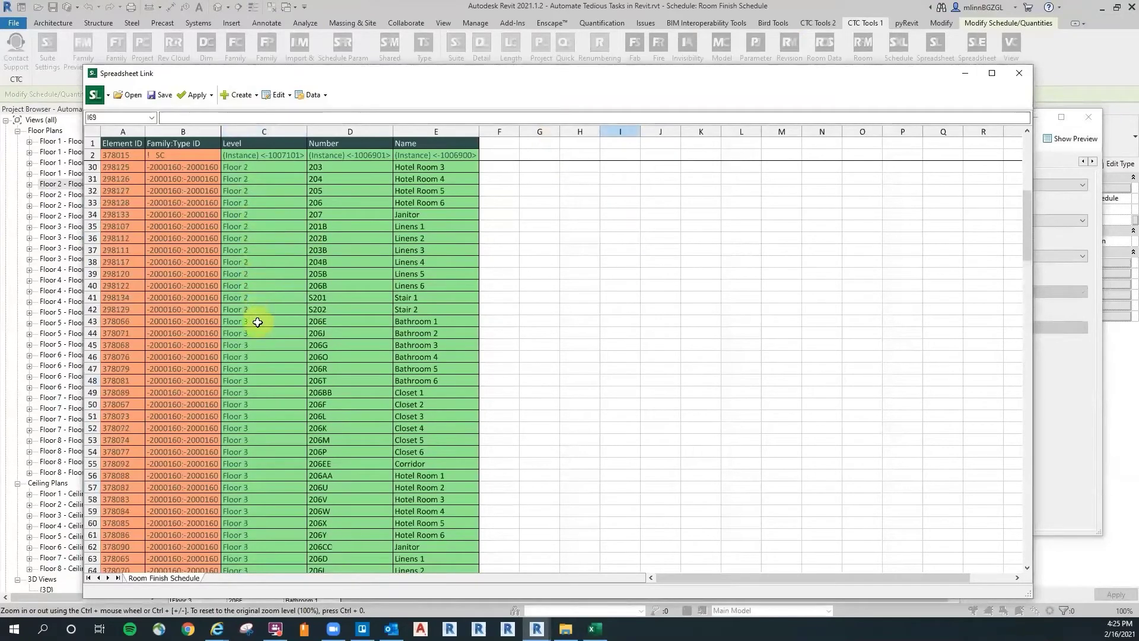
left_click(351, 320)
right_click(348, 325)
left_click(388, 350)
left_click_drag(1022, 217, 1054, 527)
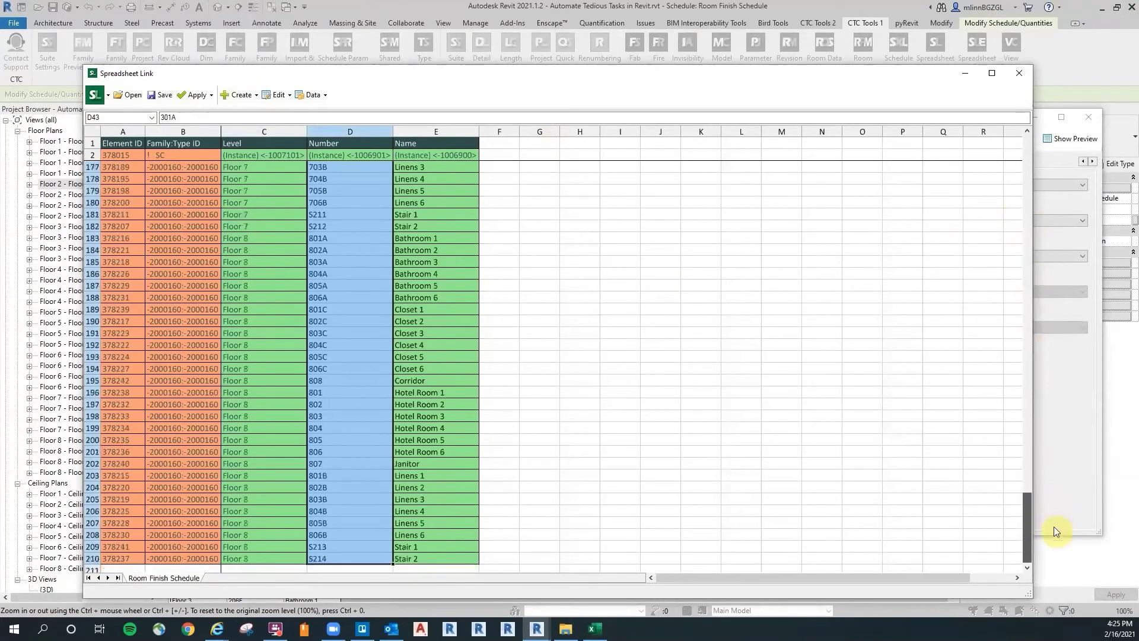
scroll(333, 223, "up", 7)
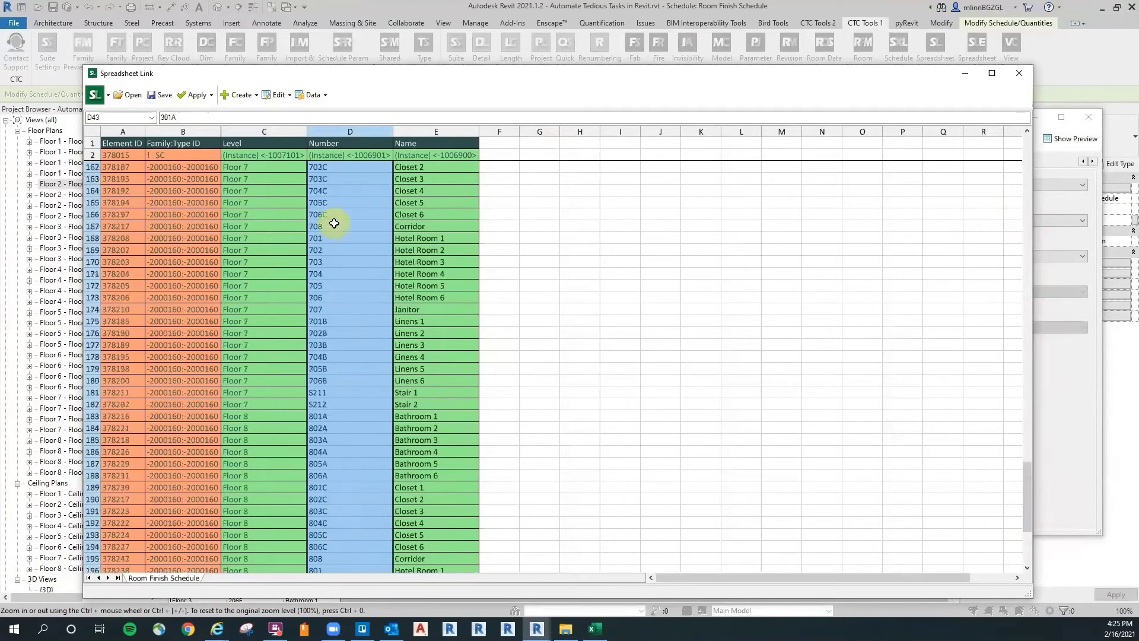
left_click_drag(1022, 465, 1030, 145)
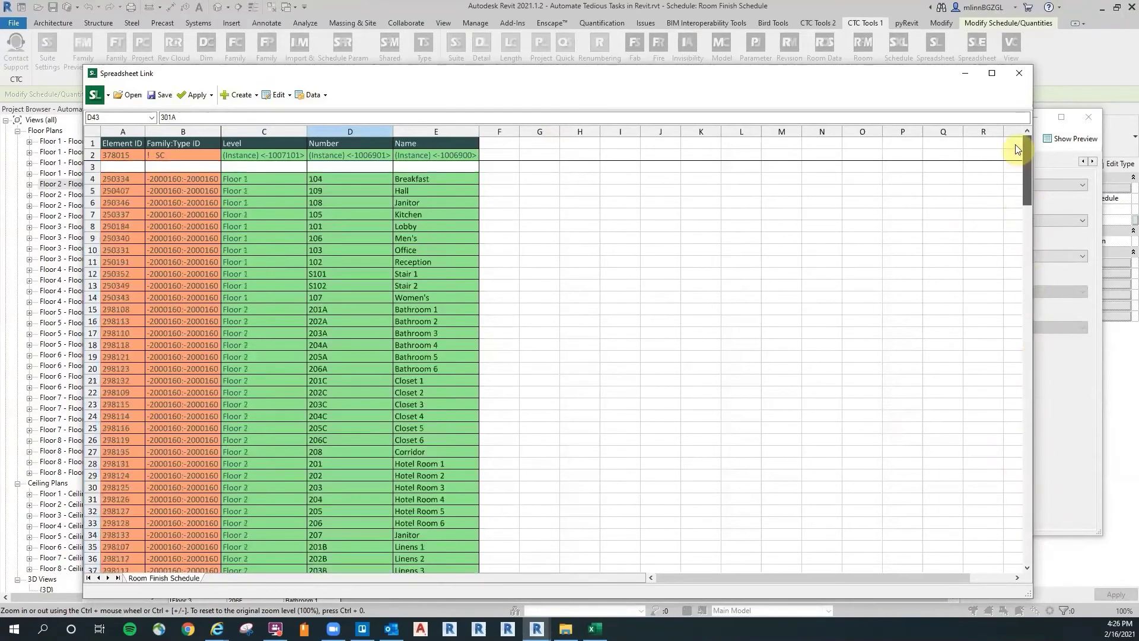
scroll(520, 245, "down", 4)
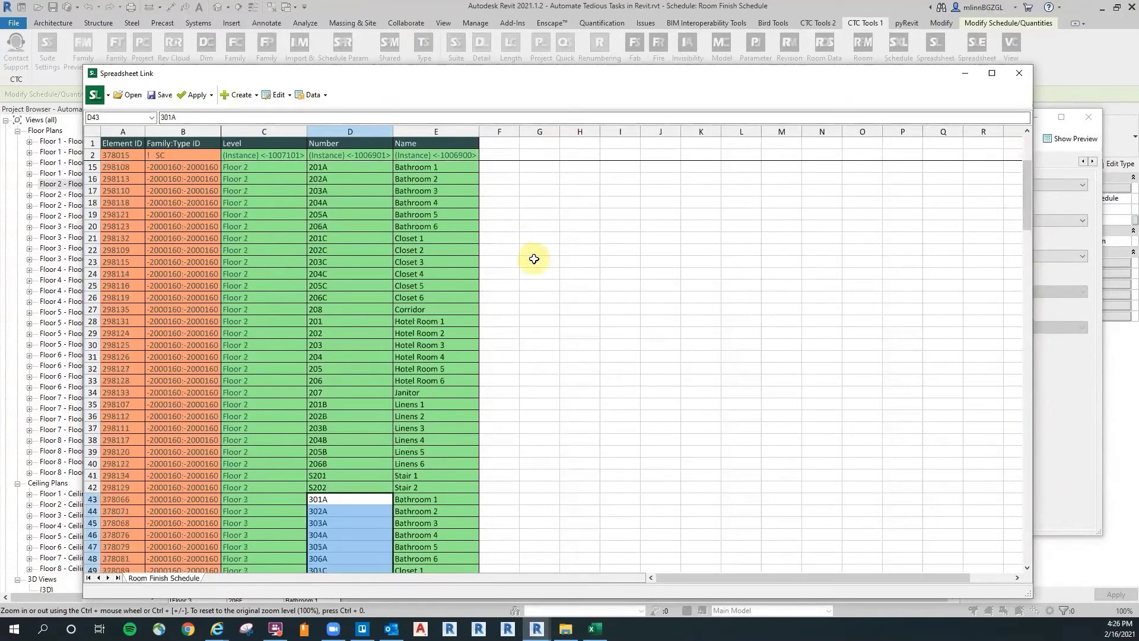
left_click(200, 97)
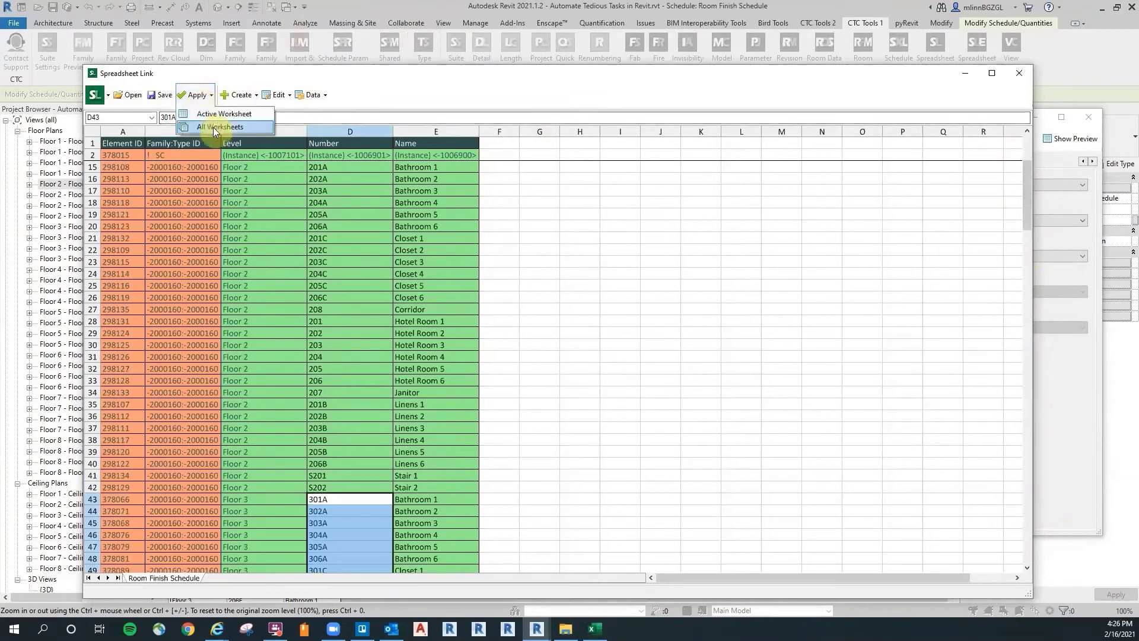
left_click(215, 127)
left_click(636, 326)
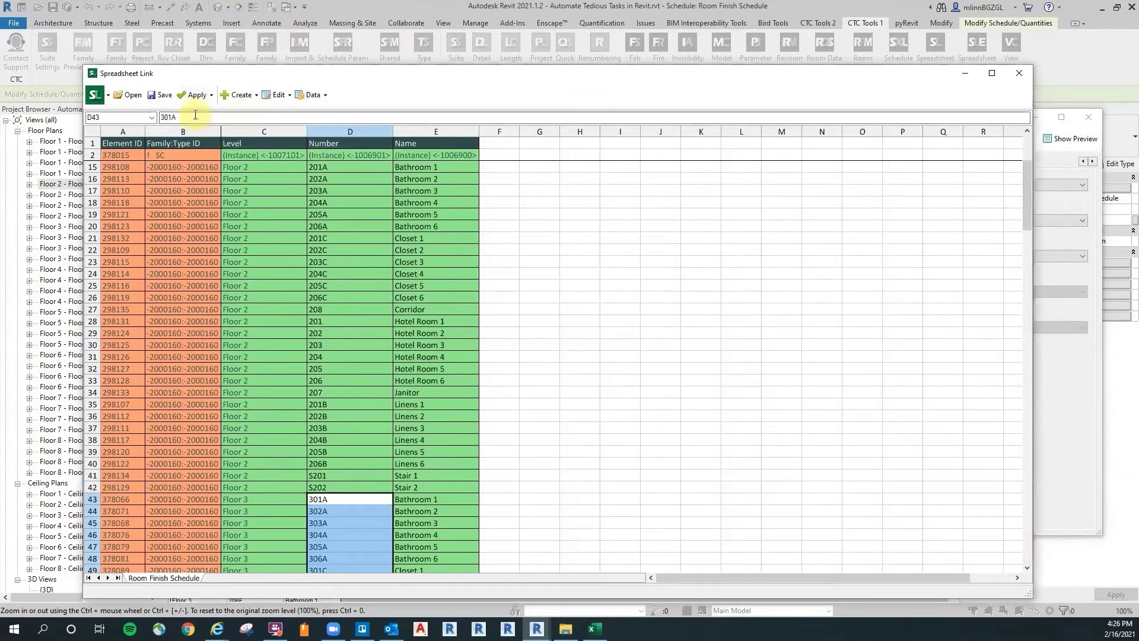
Step: Apply the active worksheet's new room numbers to the Revit project and close the import result
left_click(200, 95)
left_click(205, 114)
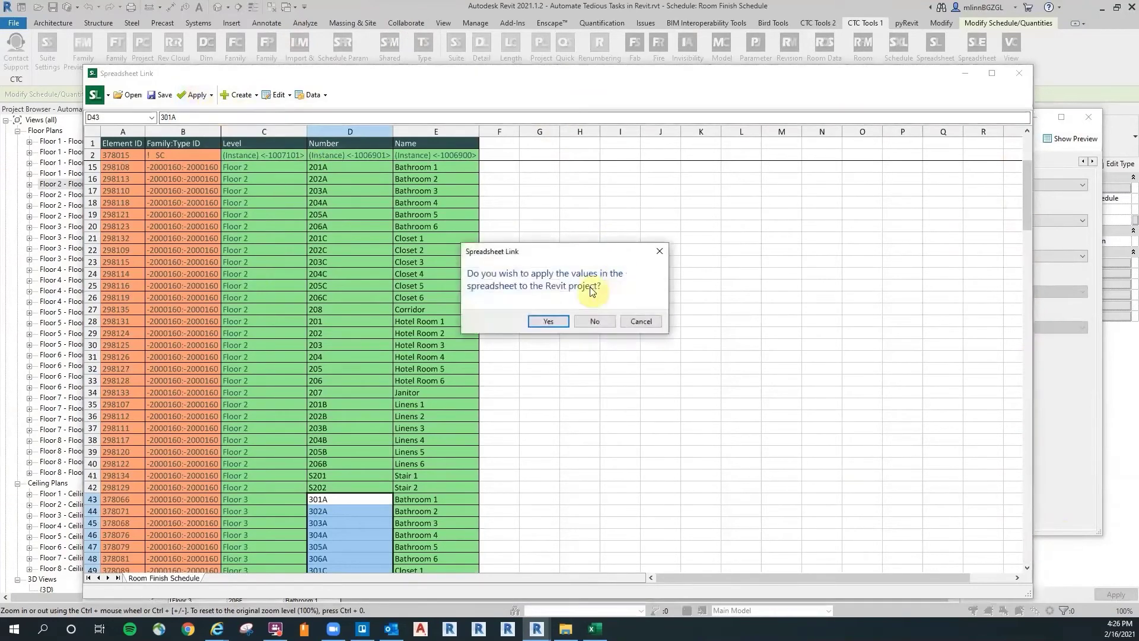
left_click(548, 322)
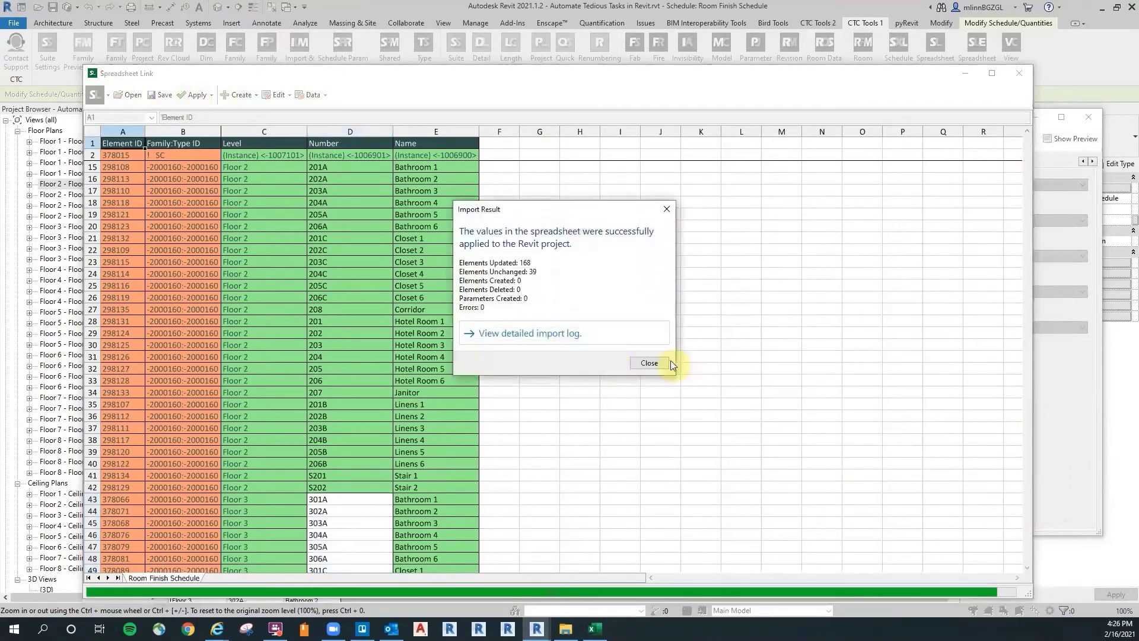
left_click(668, 362)
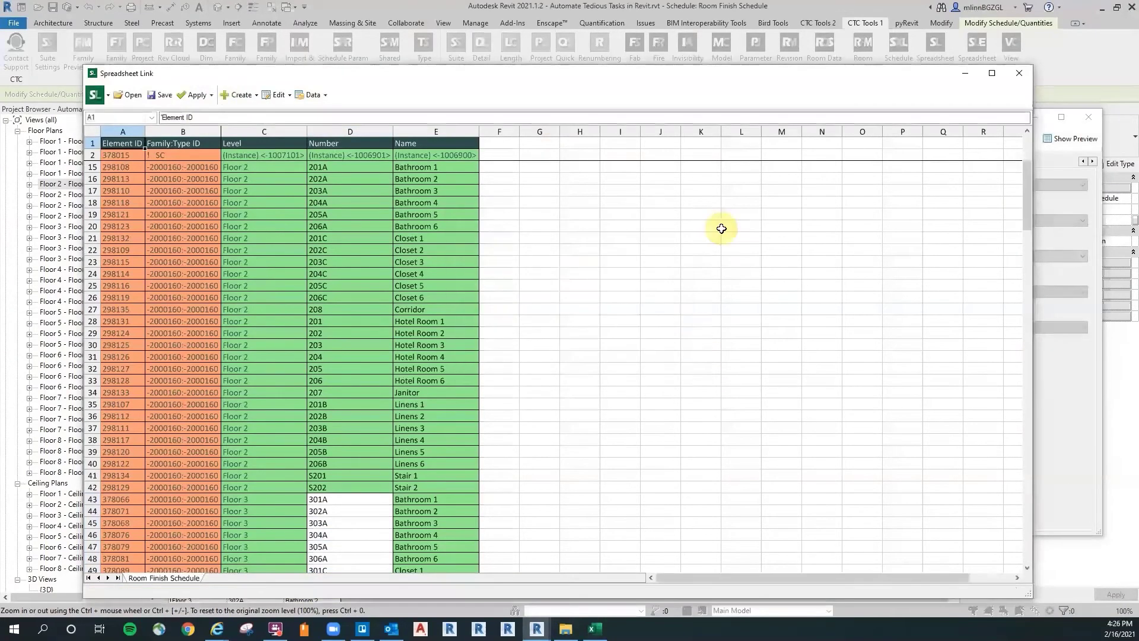
Step: Close Spreadsheet Link without saving its settings and review the room numbers in the Room Finish Schedule
left_click(1019, 73)
left_click(1088, 116)
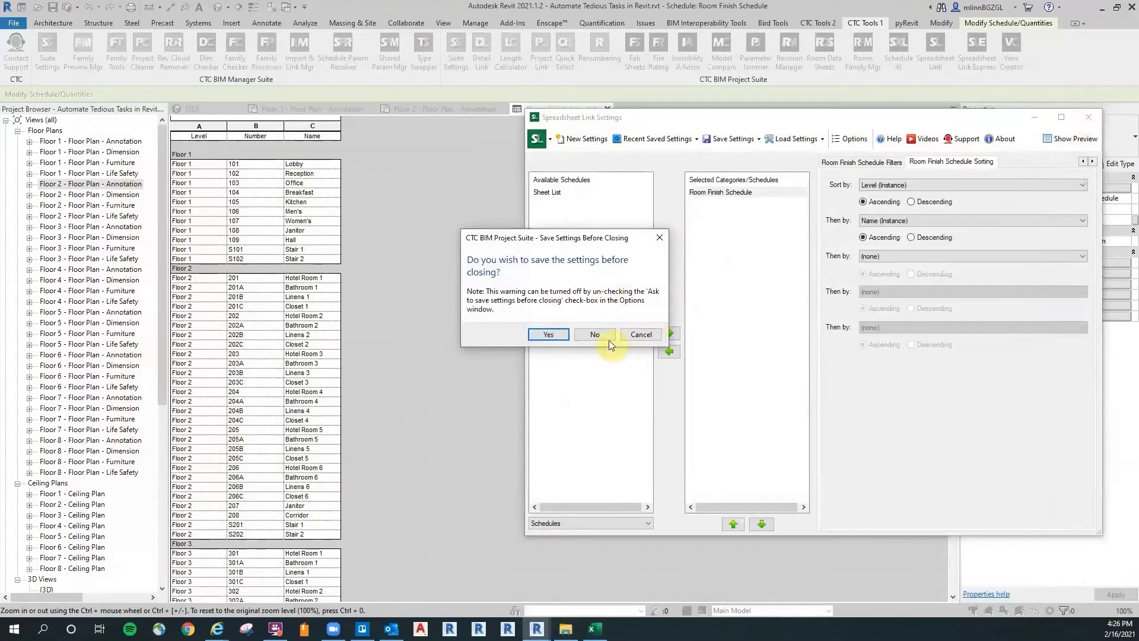
left_click(607, 337)
scroll(394, 347, "down", 3)
scroll(402, 389, "down", 12)
scroll(393, 384, "down", 5)
left_click_drag(955, 293, 482, 228)
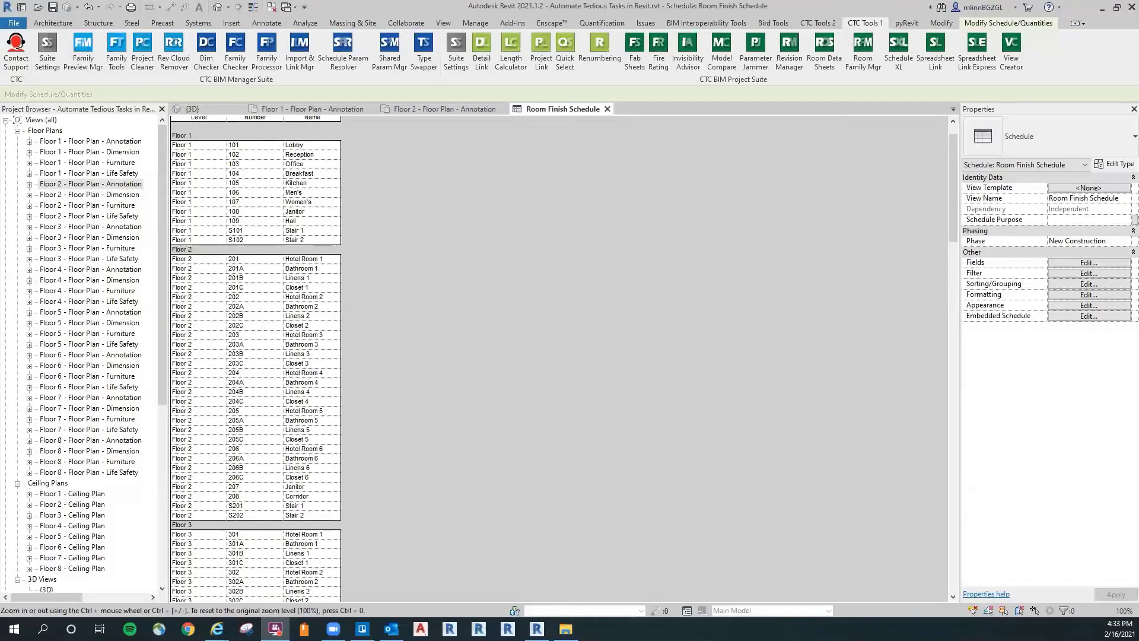
Step: Edit the Room Finish Schedule's fields and add Floor Finish after Name
left_click(644, 238)
left_click(1090, 262)
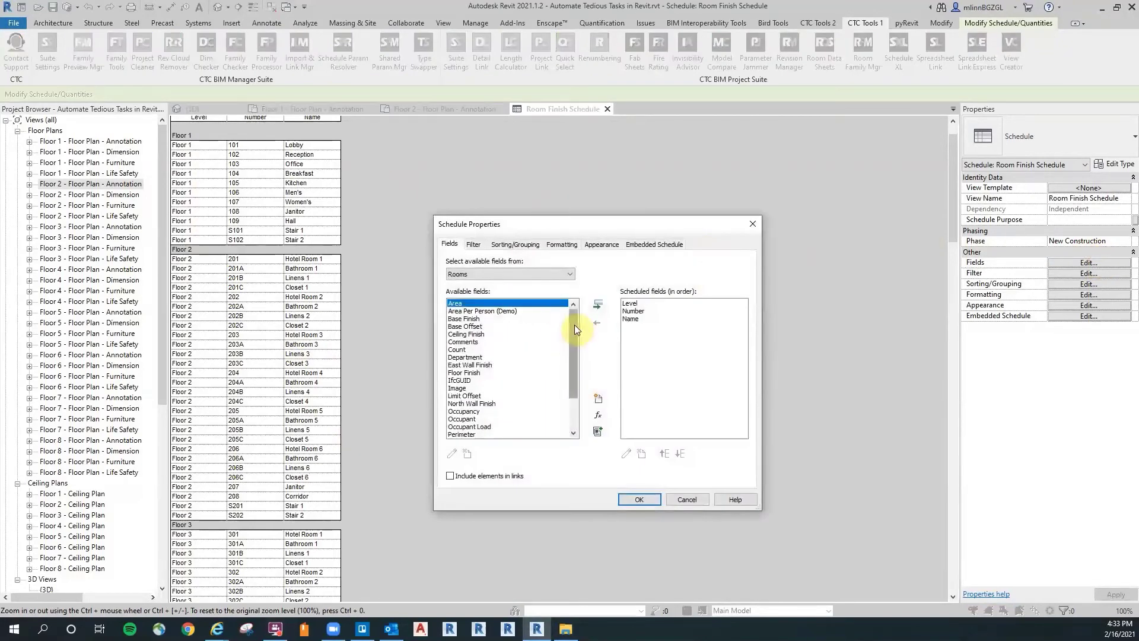
left_click_drag(575, 327, 575, 386)
scroll(512, 360, "up", 2)
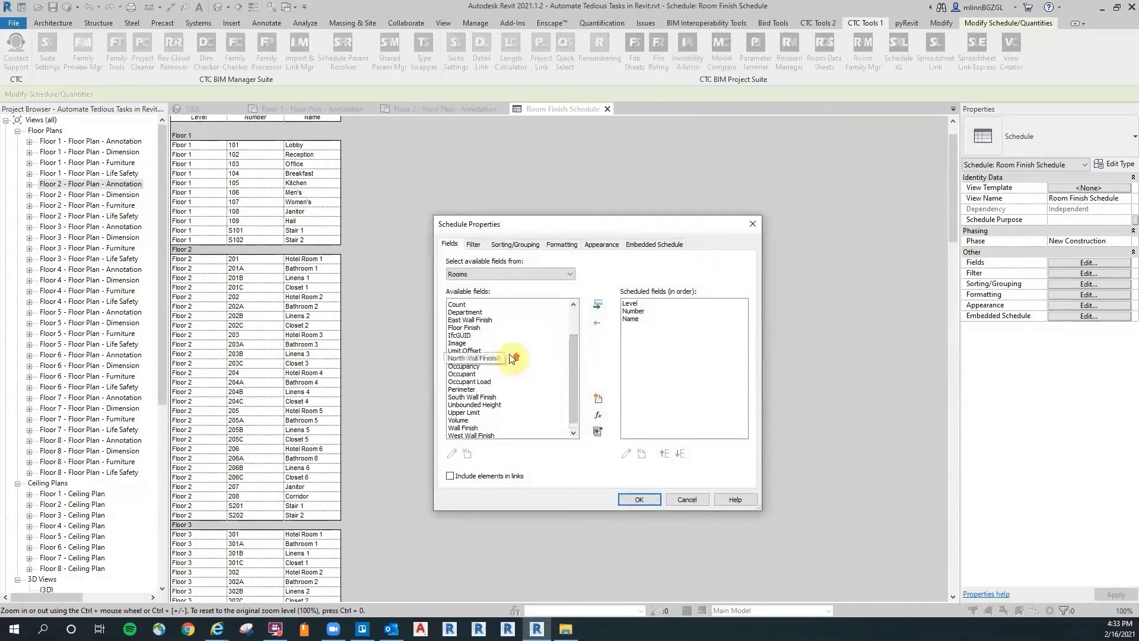
scroll(515, 338, "down", 1)
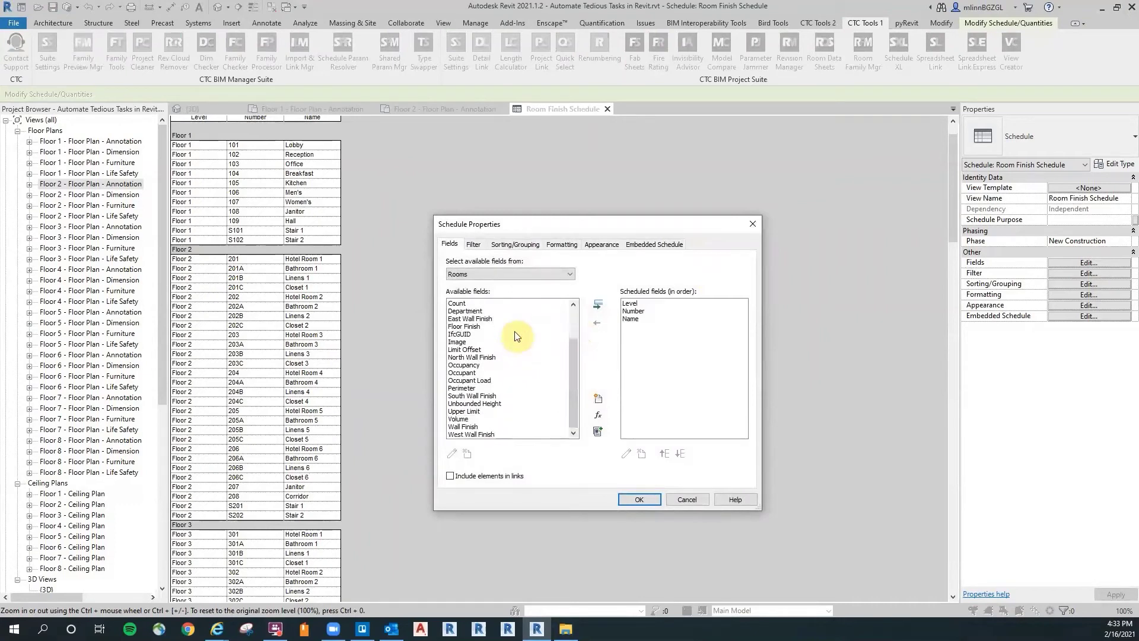
scroll(509, 327, "up", 1)
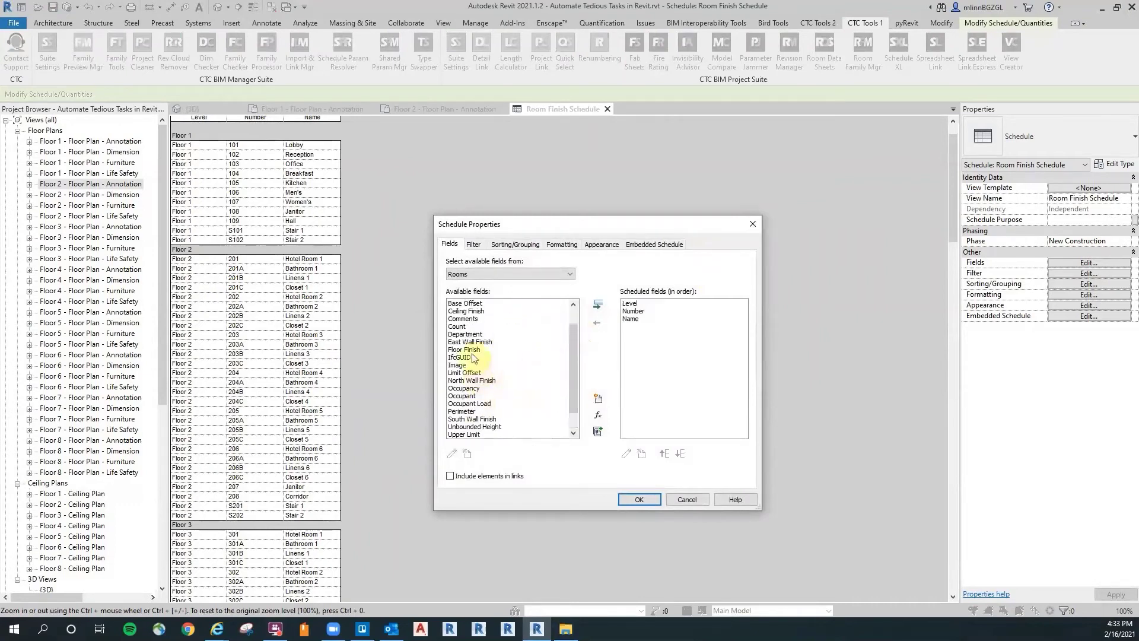
double_click(463, 351)
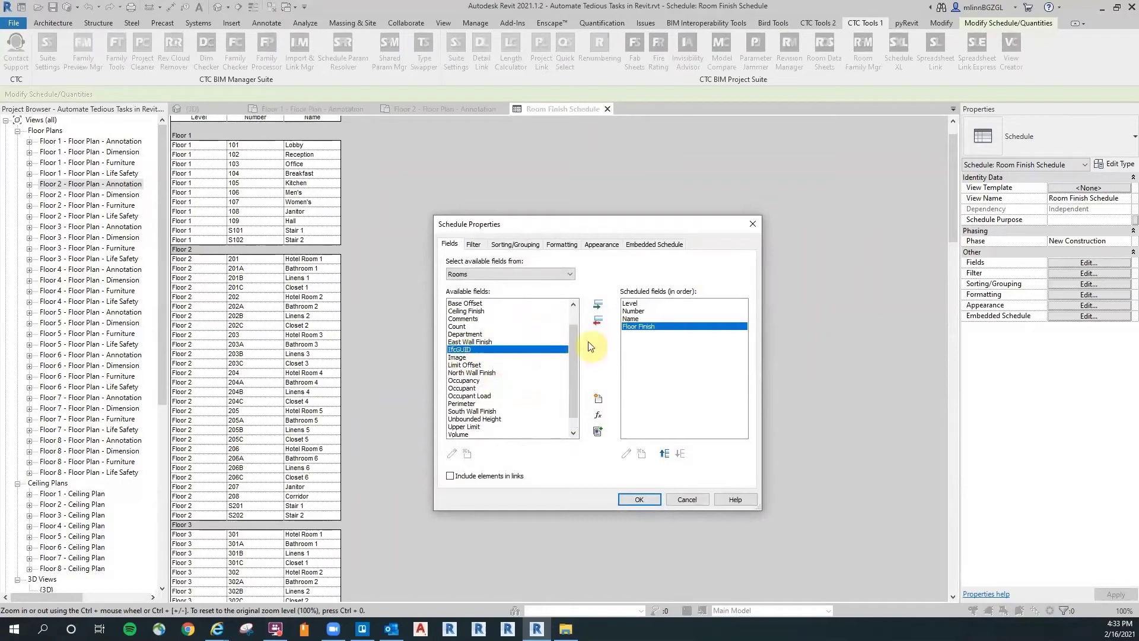
Step: Add the North, South, East and West Wall Finish fields plus Ceiling Finish to the schedule and accept the changes
left_click_drag(575, 339, 573, 367)
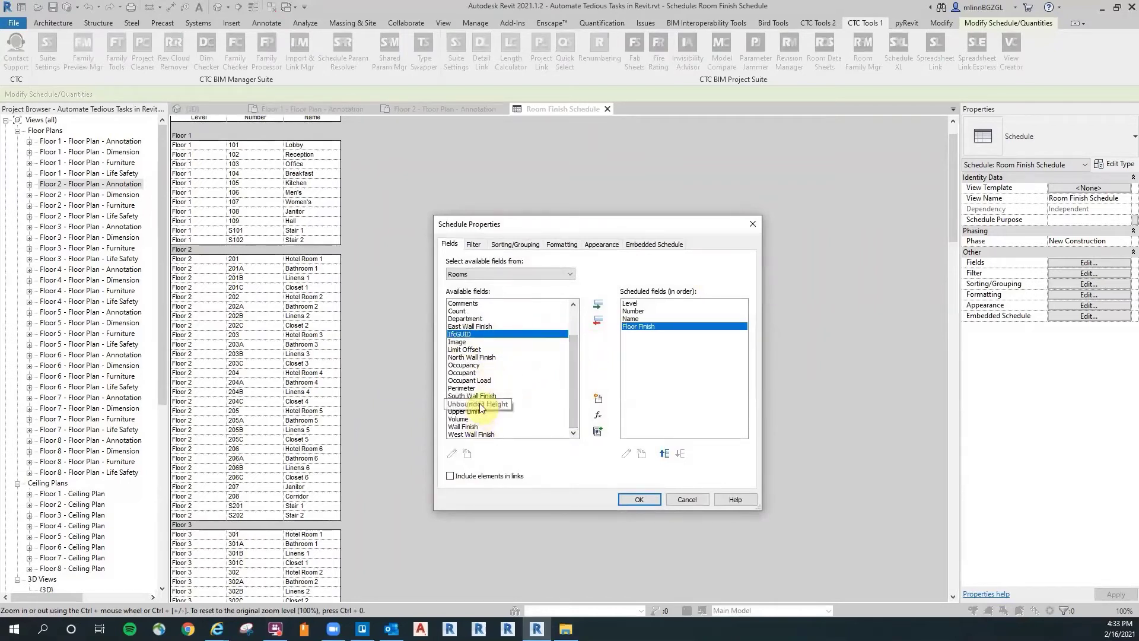
double_click(472, 358)
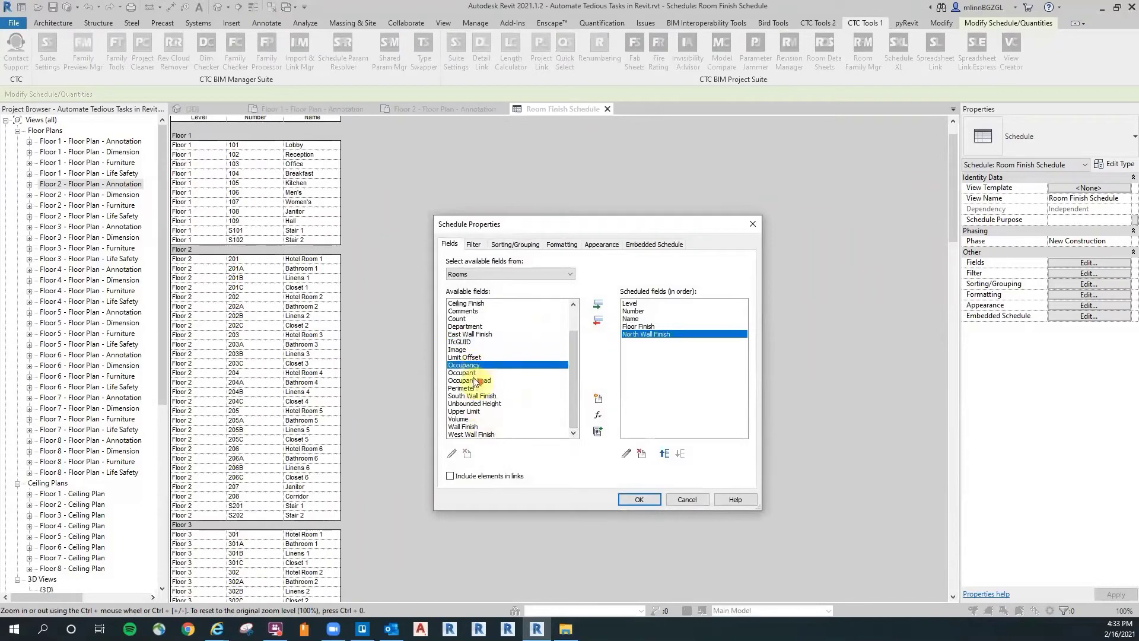
double_click(475, 397)
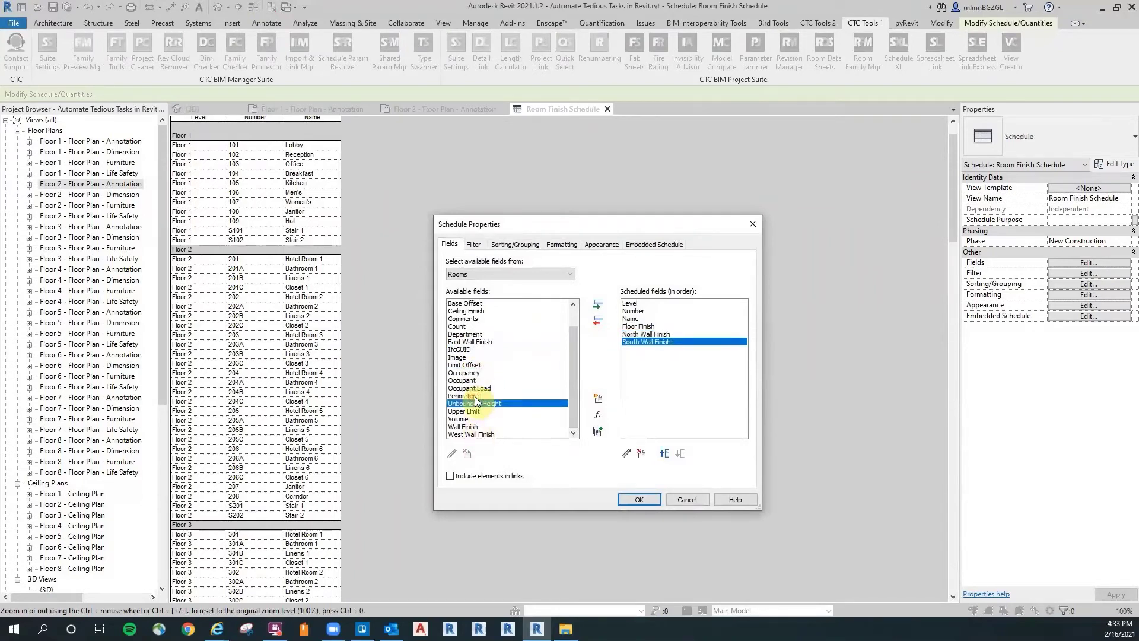
double_click(480, 341)
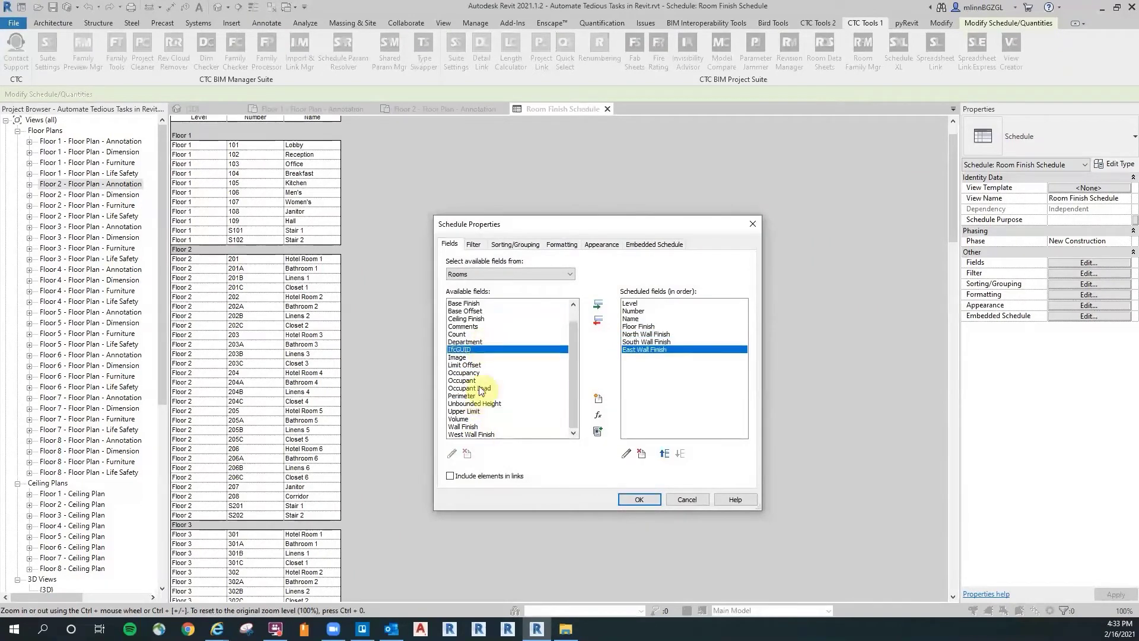
double_click(470, 435)
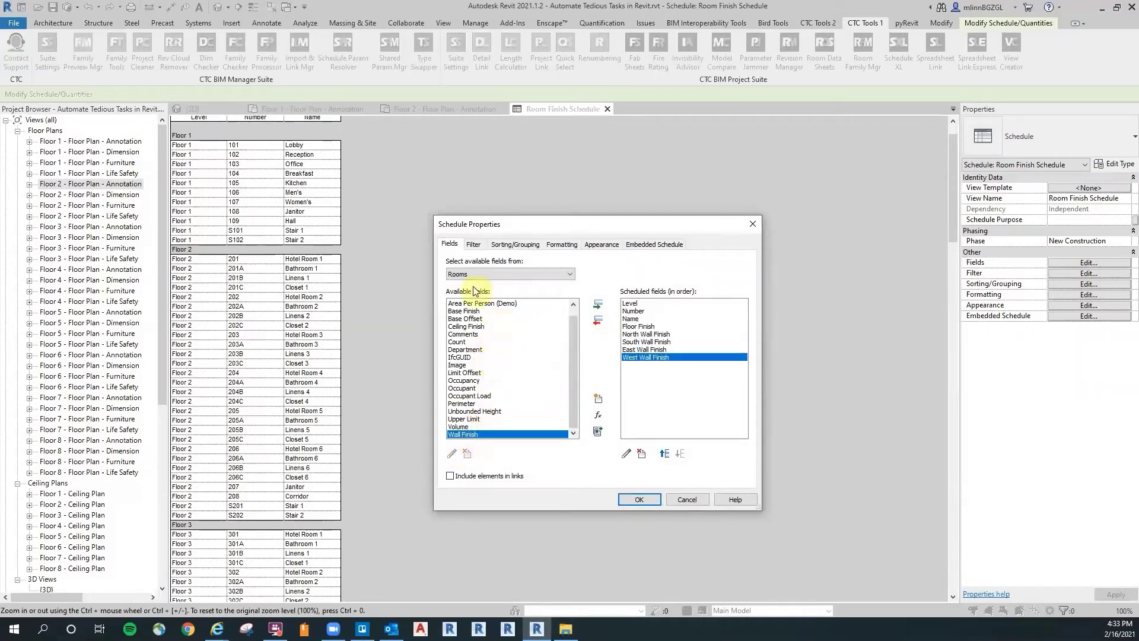
double_click(481, 327)
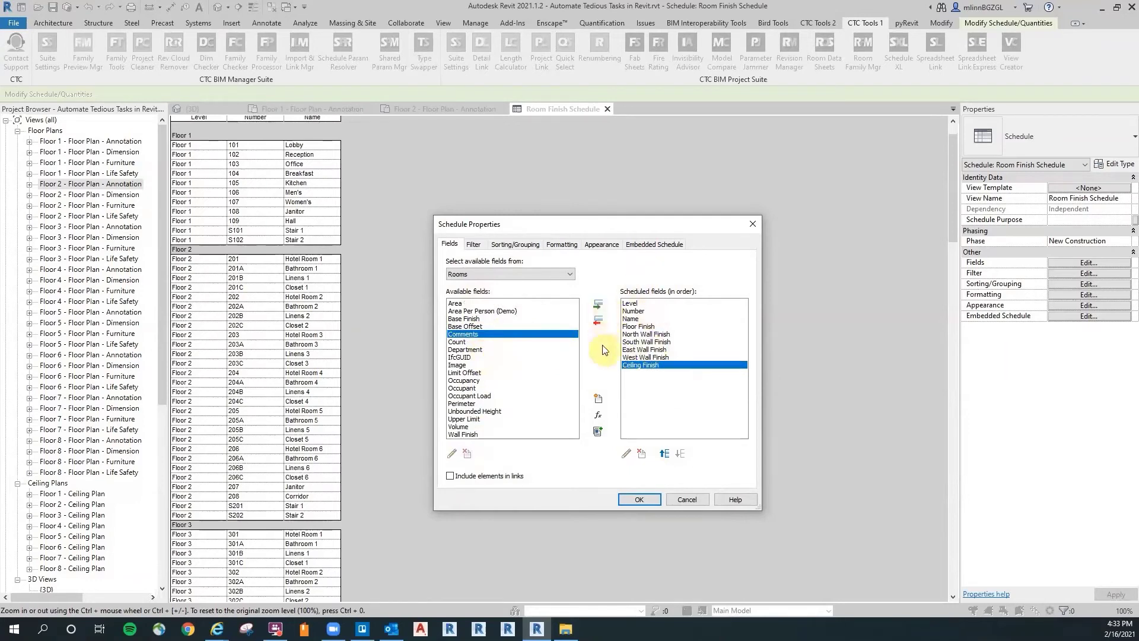
left_click(640, 499)
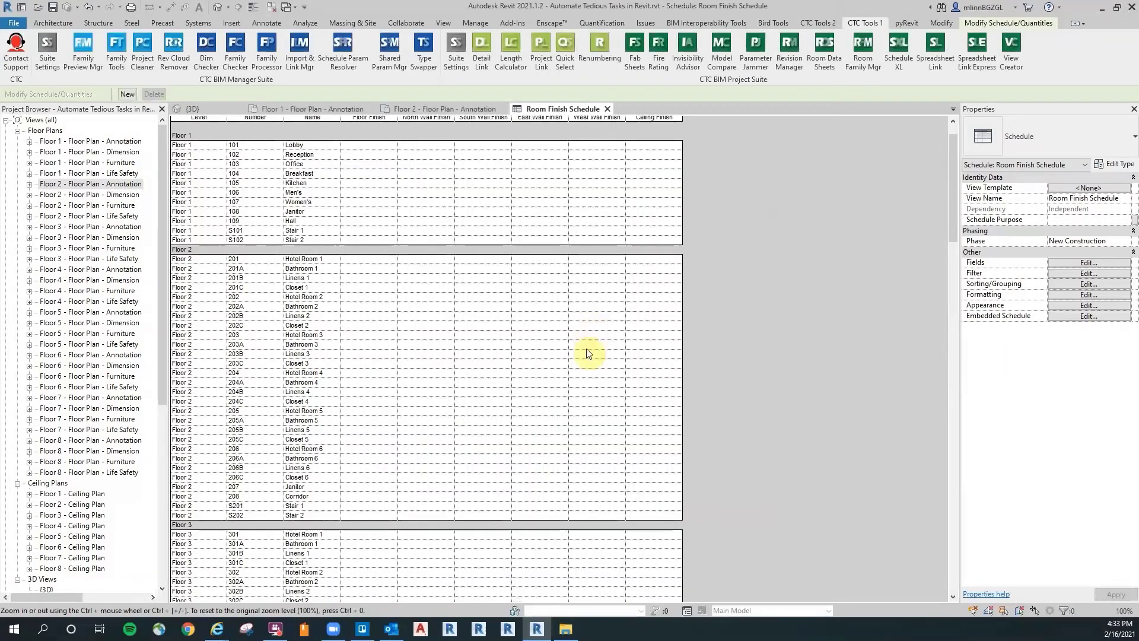
Step: Start Spreadsheet Link and load the Room Finish Schedule from the available schedules
scroll(718, 226, "up", 2)
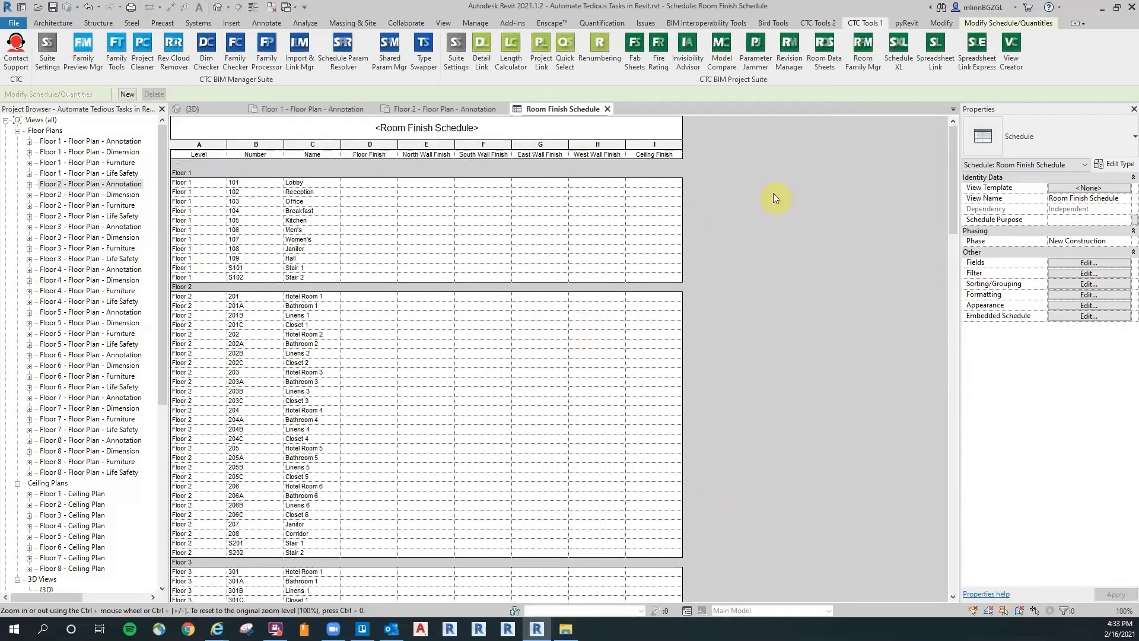
mouse_move(956, 170)
left_mouse_down()
mouse_move(977, 547)
mouse_move(967, 178)
left_mouse_up()
left_click(936, 50)
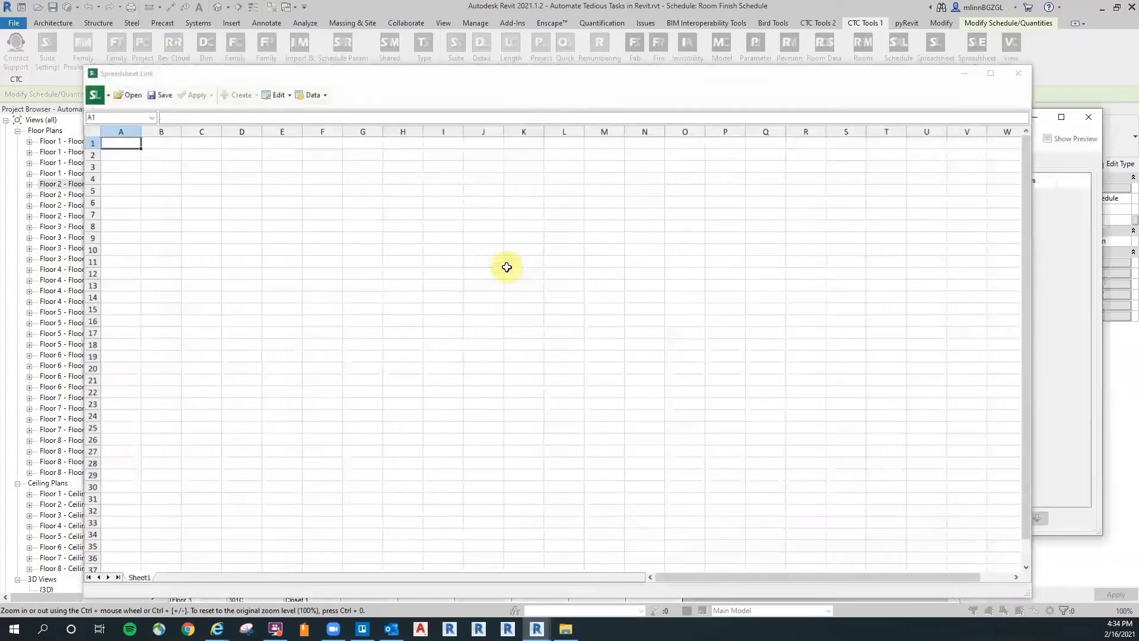
left_click(593, 523)
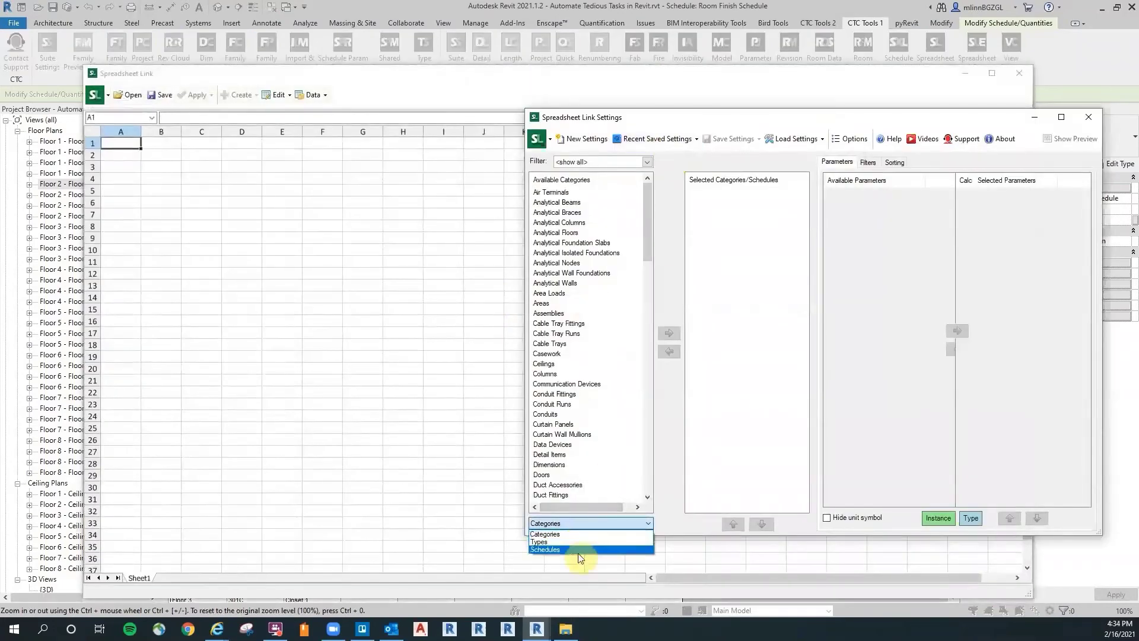
left_click(580, 550)
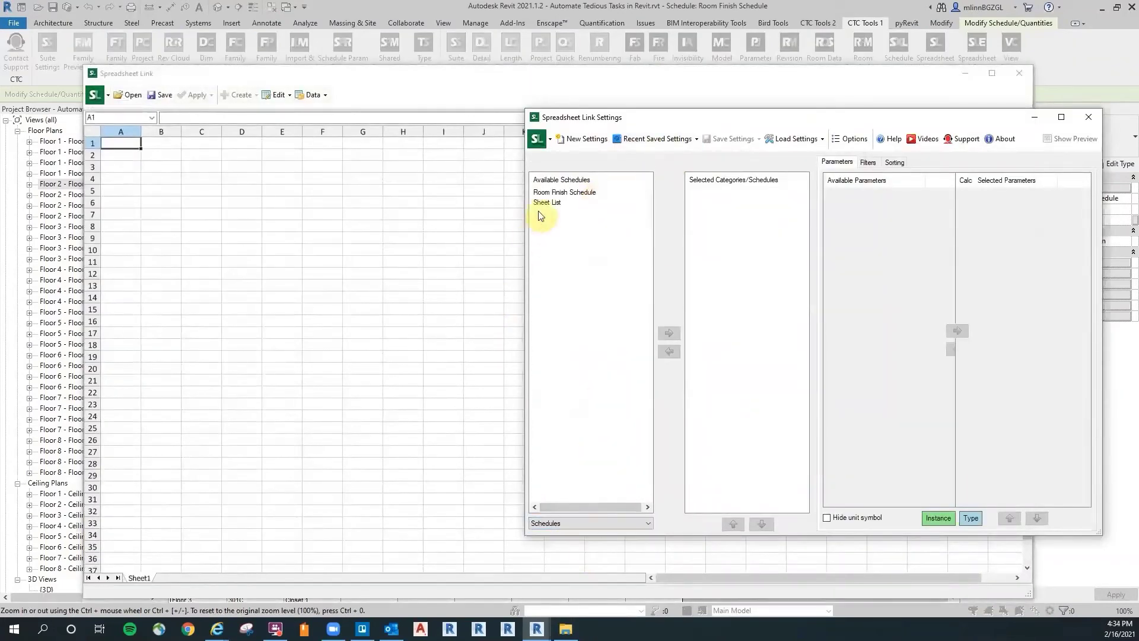
left_click(552, 192)
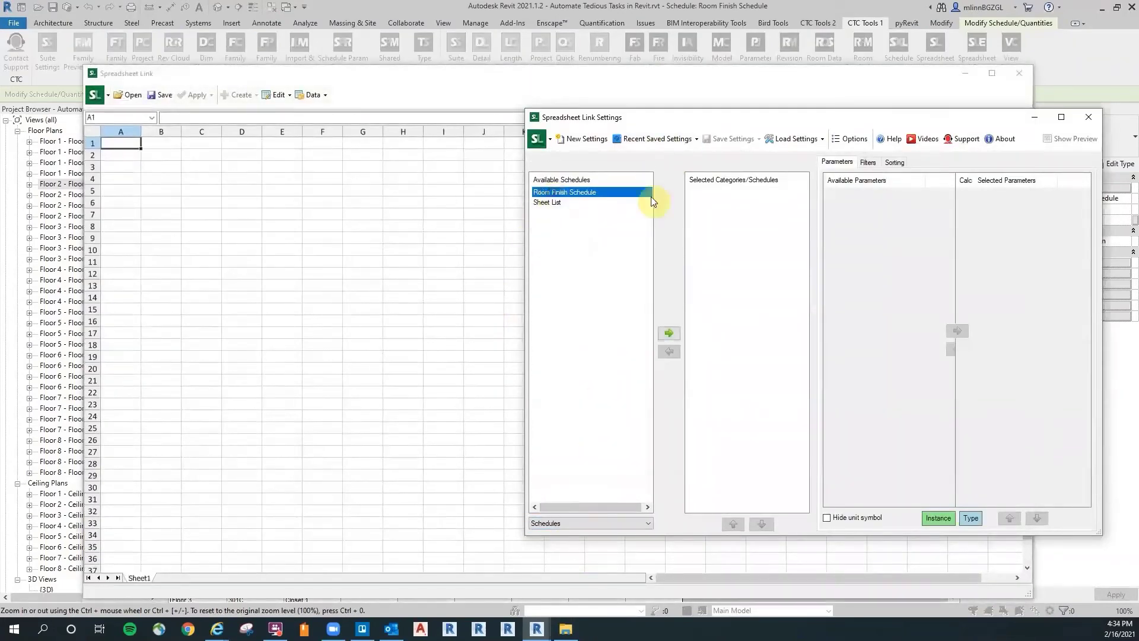
left_click(669, 334)
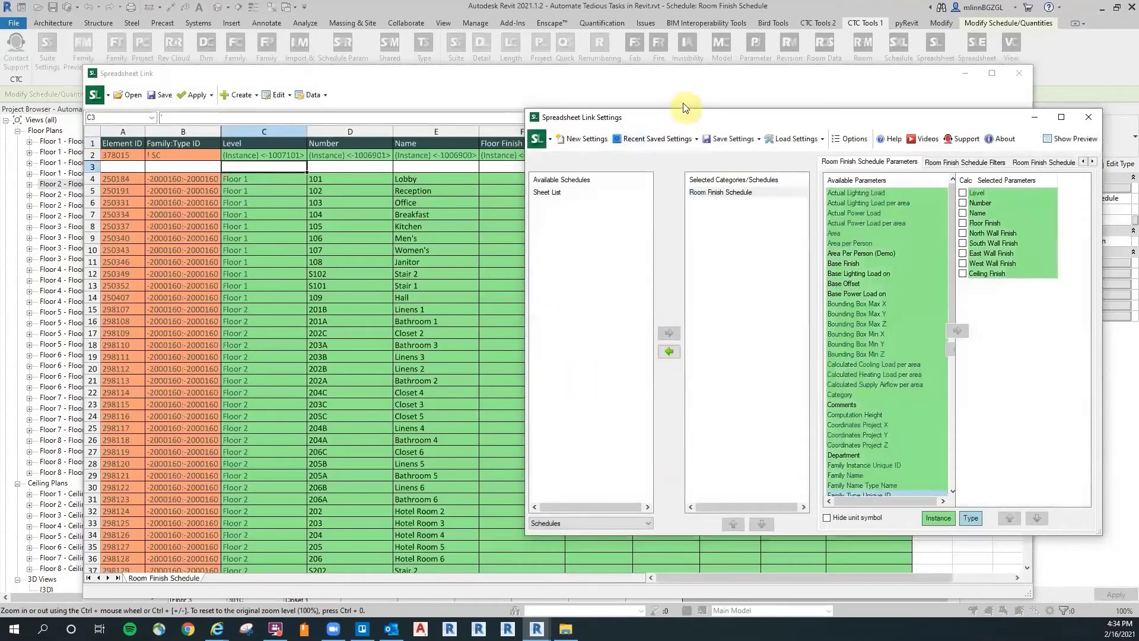
Step: Sort the Room Finish Schedule by Name (Instance) and bring the spreadsheet to the front
left_click(1054, 161)
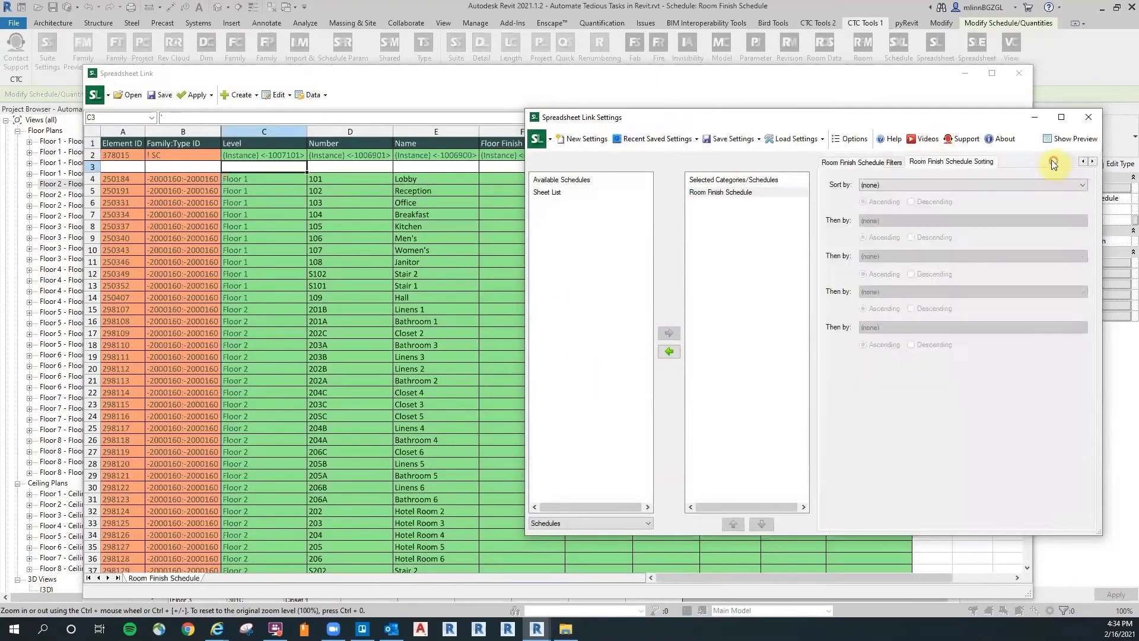
left_click(916, 185)
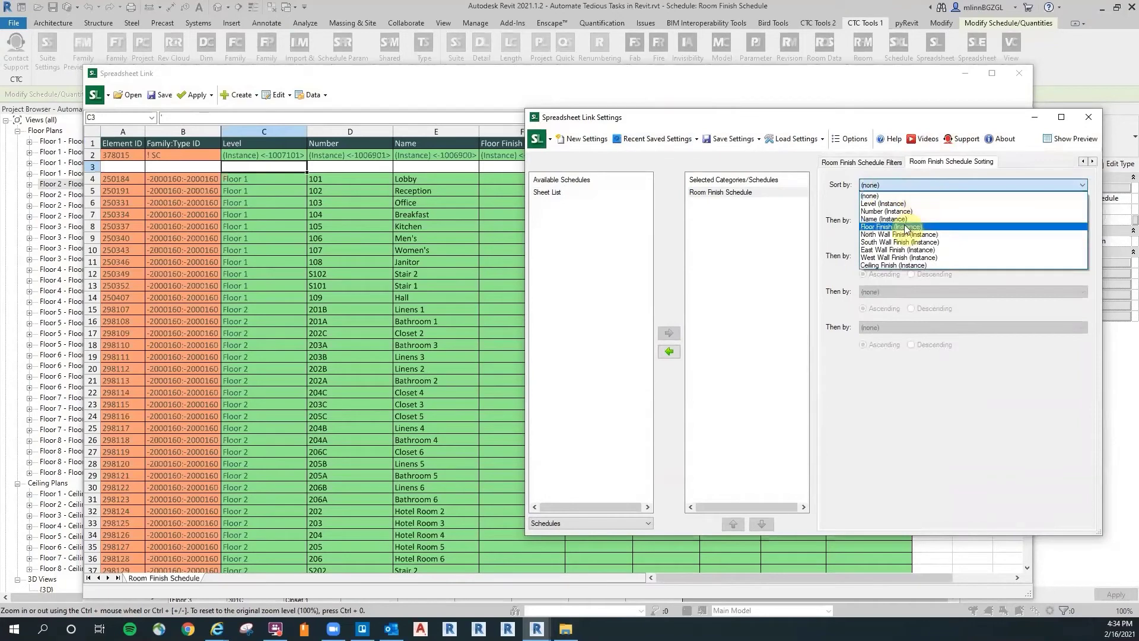
left_click(925, 219)
left_click(487, 94)
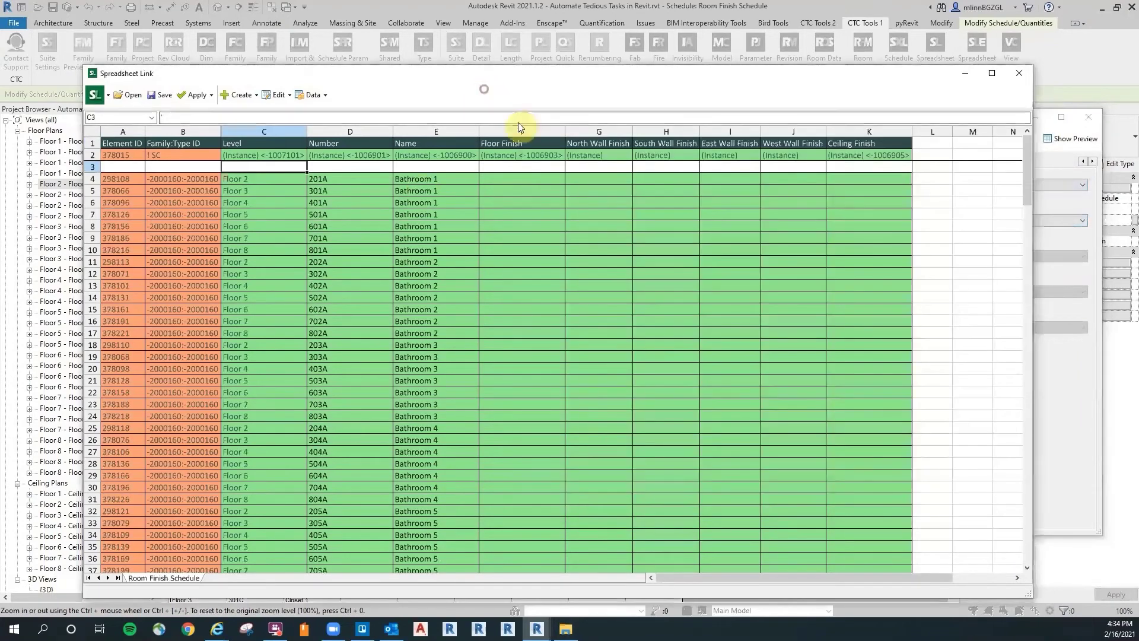
Step: Enter CT-1 as the floor finish of Bathroom 1 in room 201A and fill it across its four wall finish cells
left_click(526, 242)
left_click(519, 176)
type("ct")
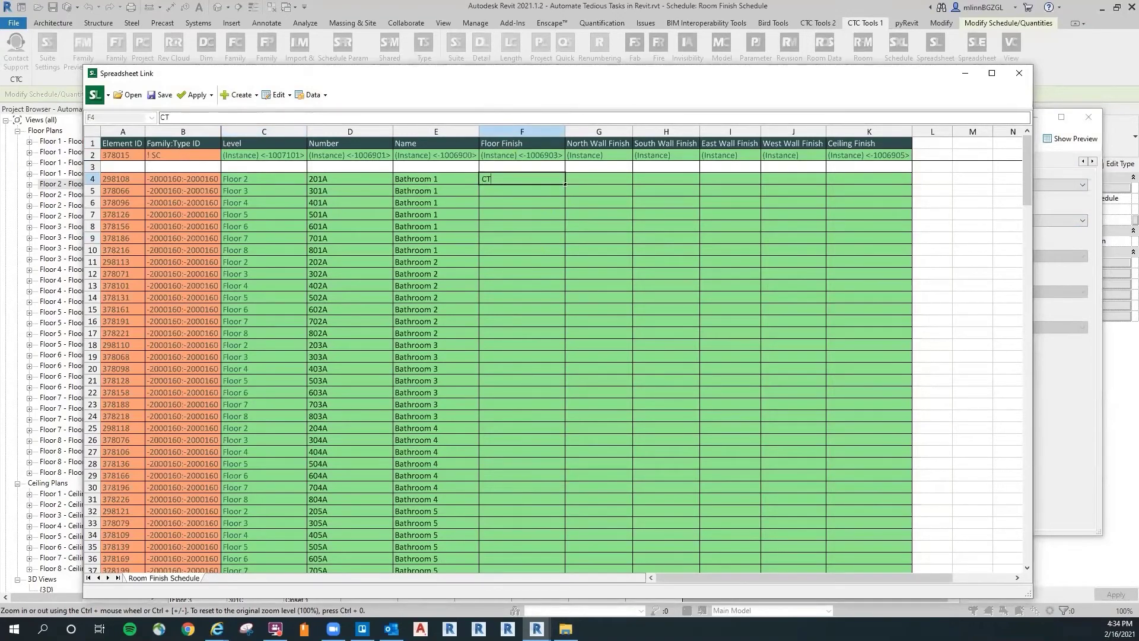
left_click(666, 441)
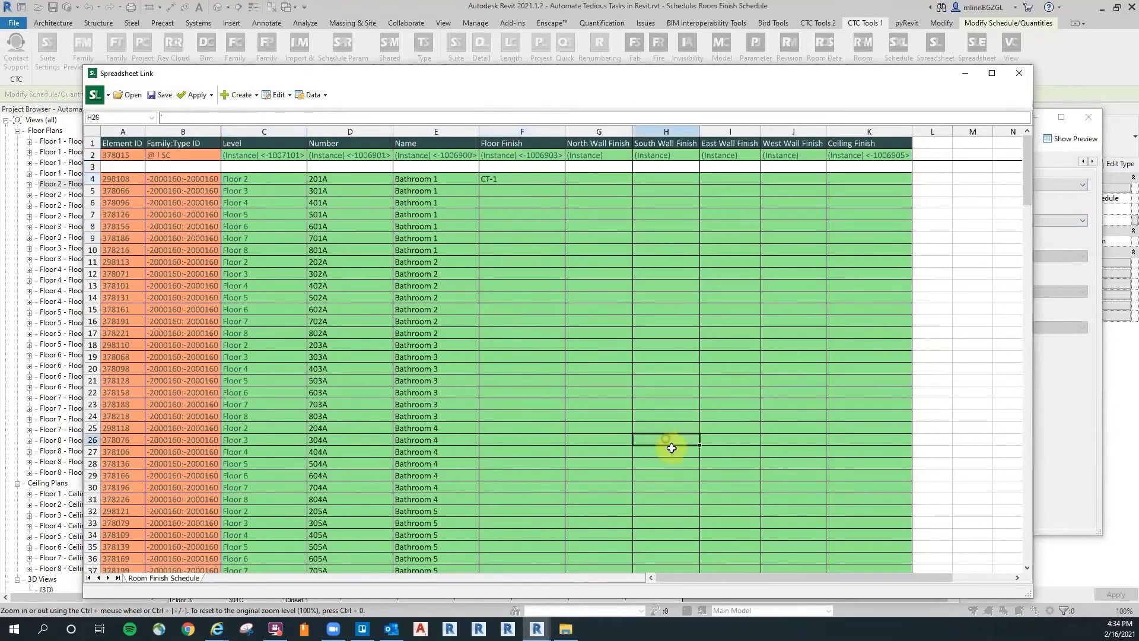
left_click(516, 177)
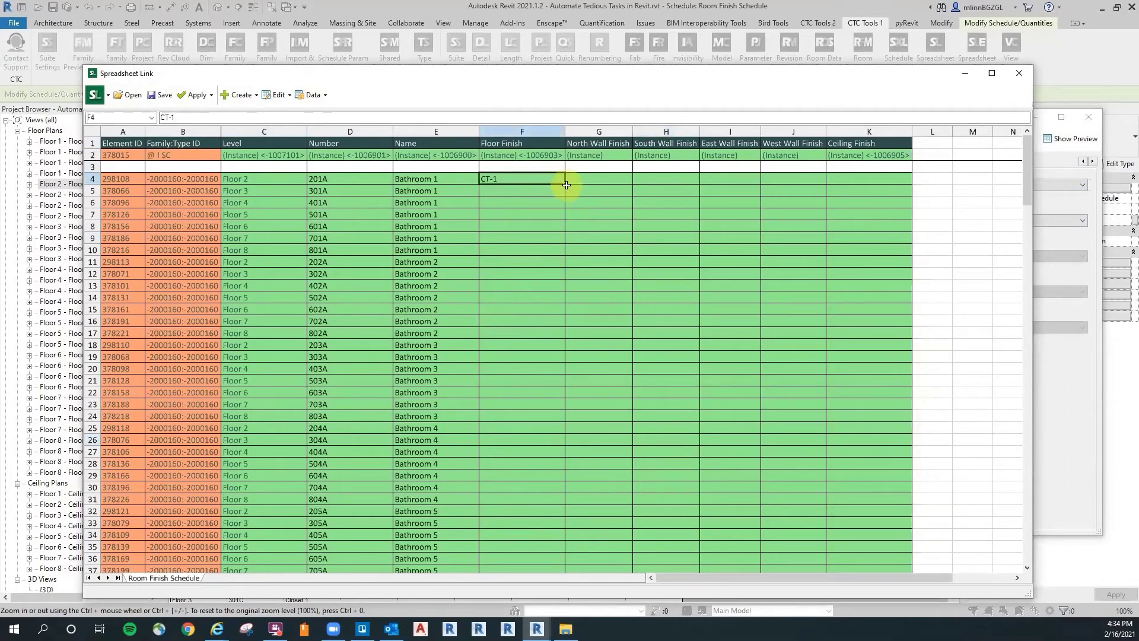
left_click_drag(578, 188, 841, 216)
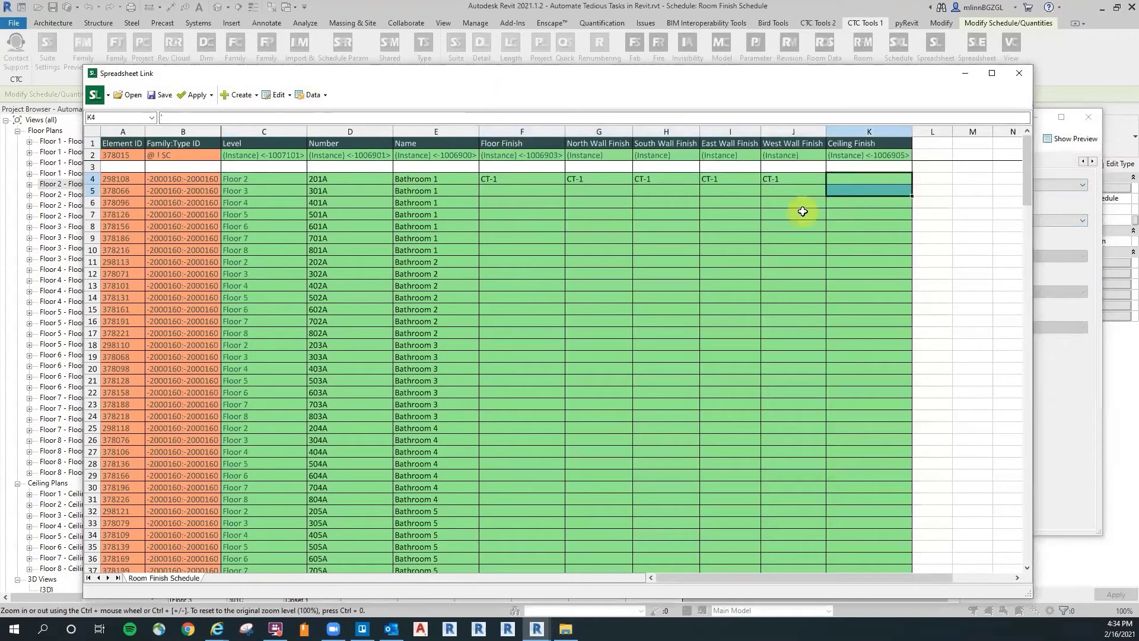
Step: Set the ceiling finish of Bathroom 1 in room 201A to PT-2
left_click(843, 180)
type("PT-2")
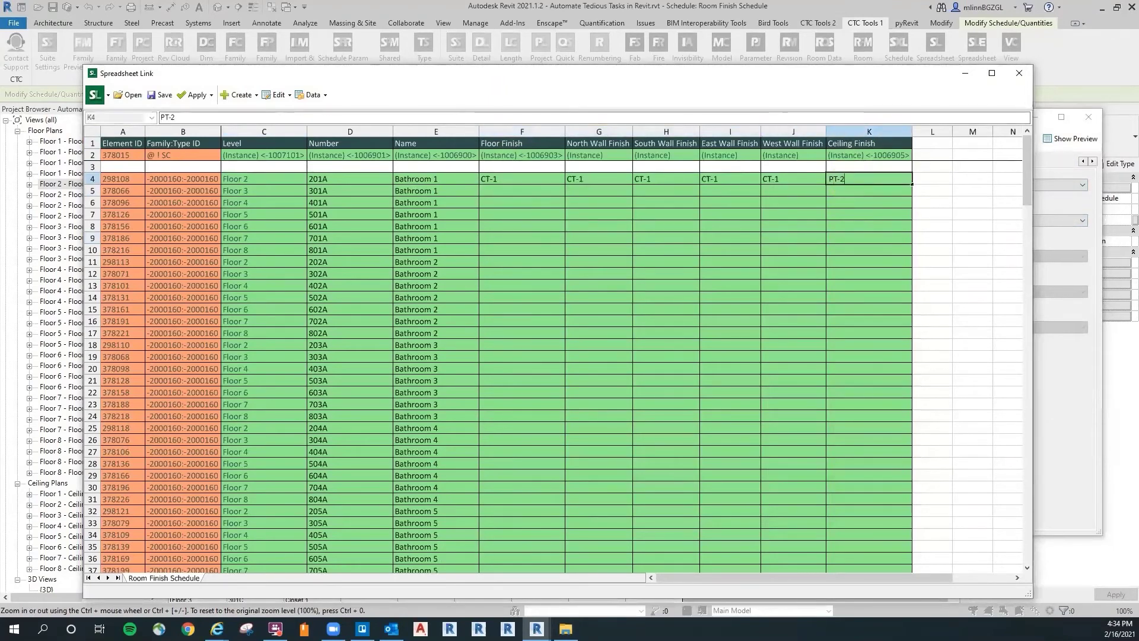
left_click(690, 358)
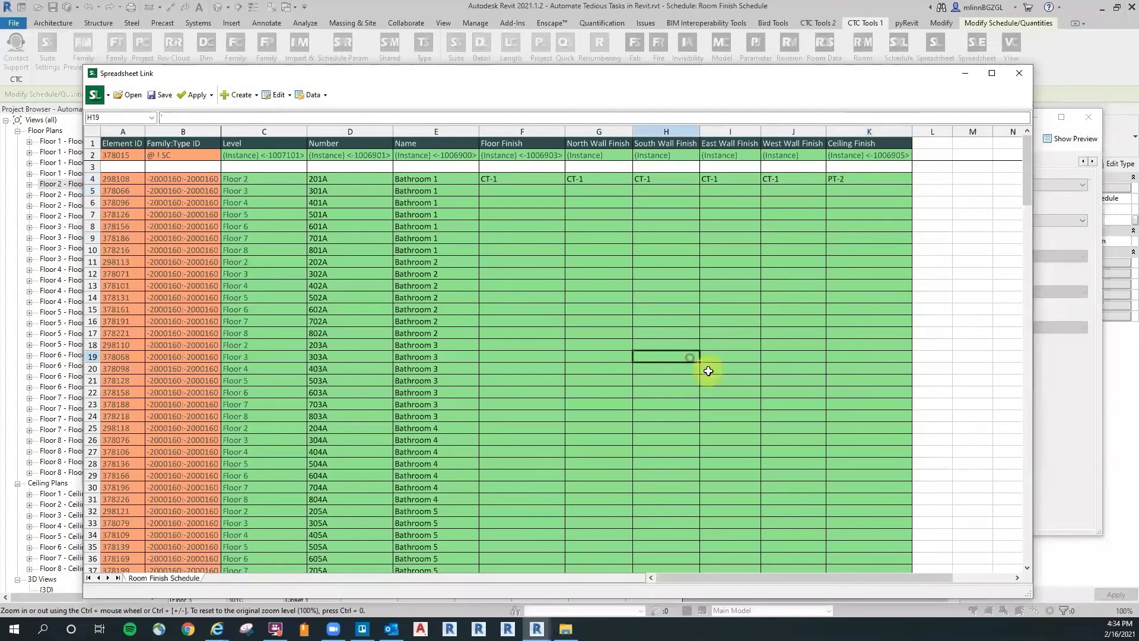
Step: Fill the floor, wall and ceiling finishes of Bathroom 1 in room 201A down through Bathroom 6 in room 806A
left_click_drag(521, 179, 862, 185)
left_click_drag(924, 288, 527, 238)
left_click_drag(527, 182, 918, 464)
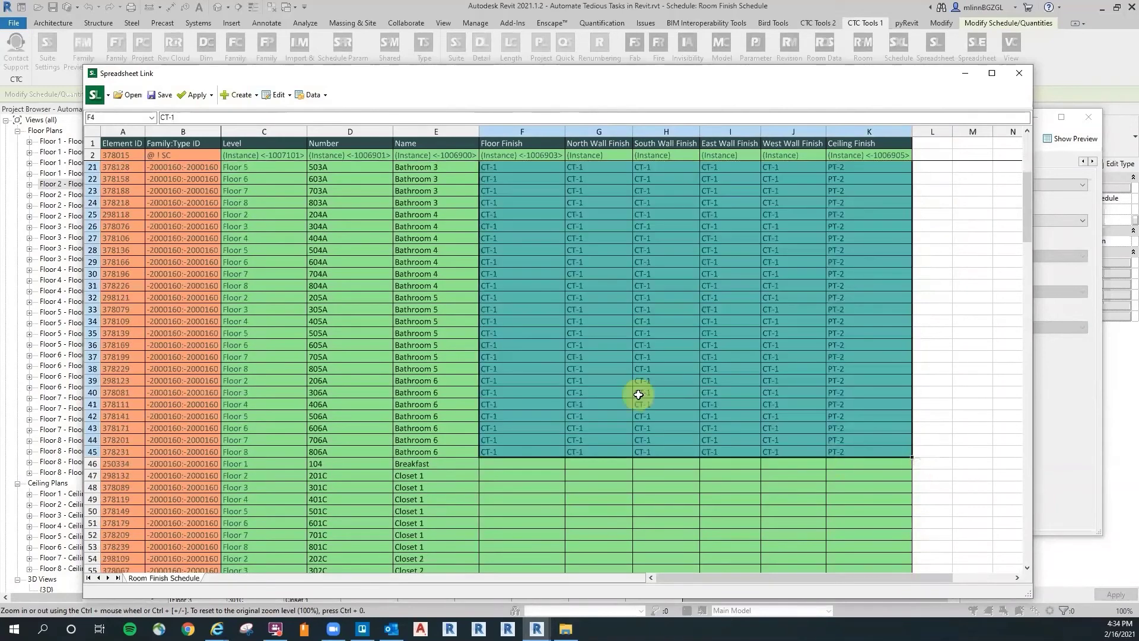
Step: Copy the floor, wall and ceiling finishes of Bathroom 1 in room 201A
scroll(594, 398, "down", 5)
scroll(517, 339, "down", 15)
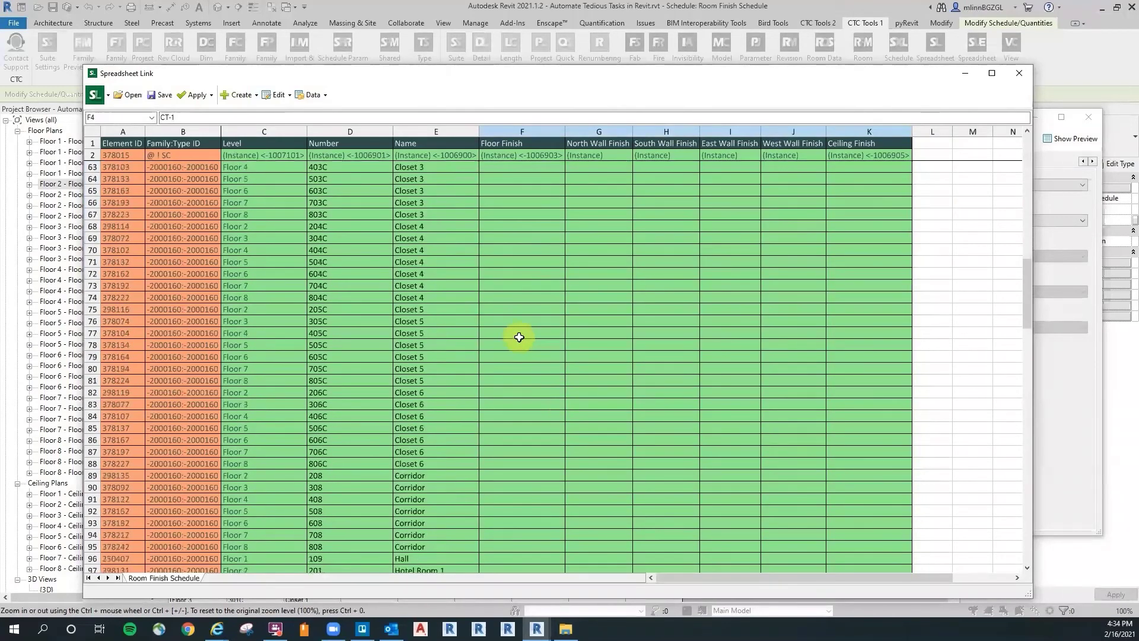
scroll(521, 348, "down", 20)
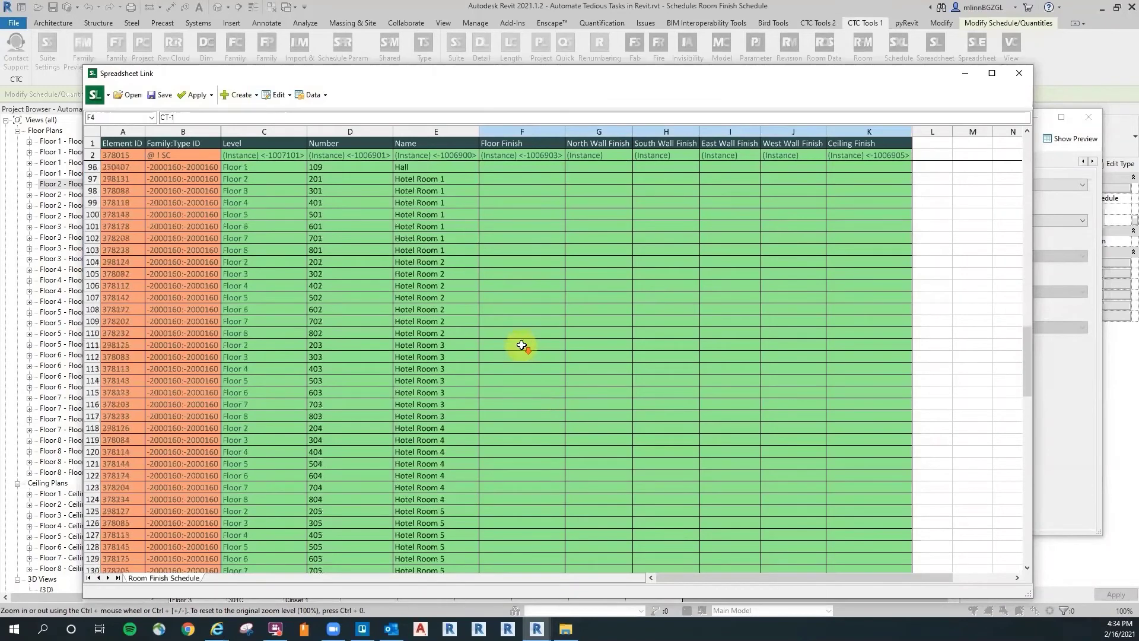
scroll(529, 336, "down", 11)
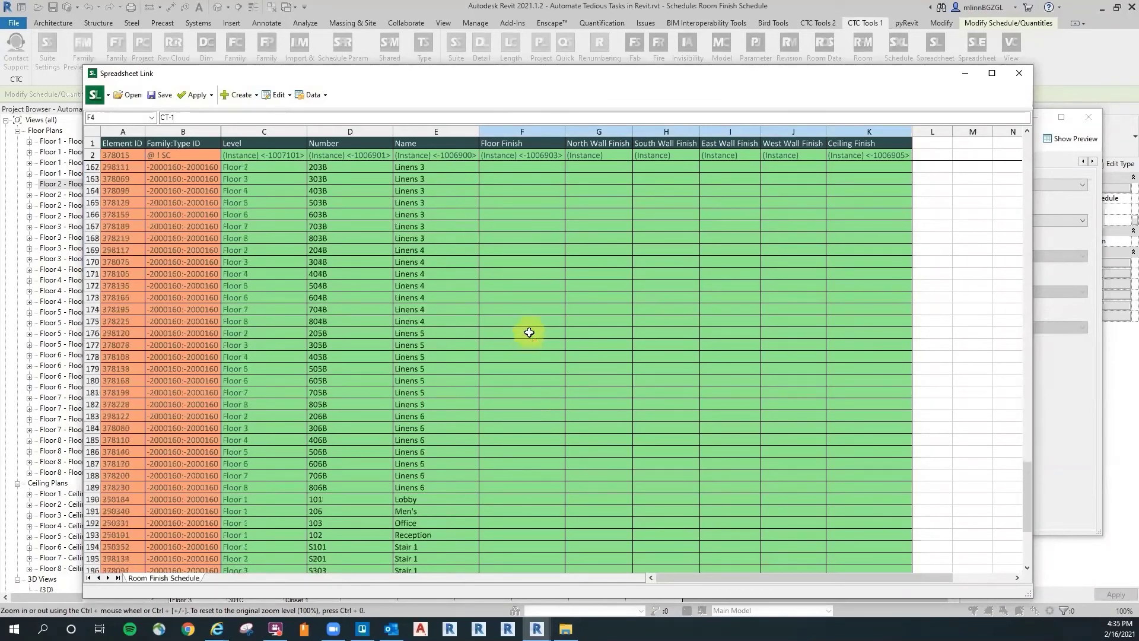
right_click(491, 334)
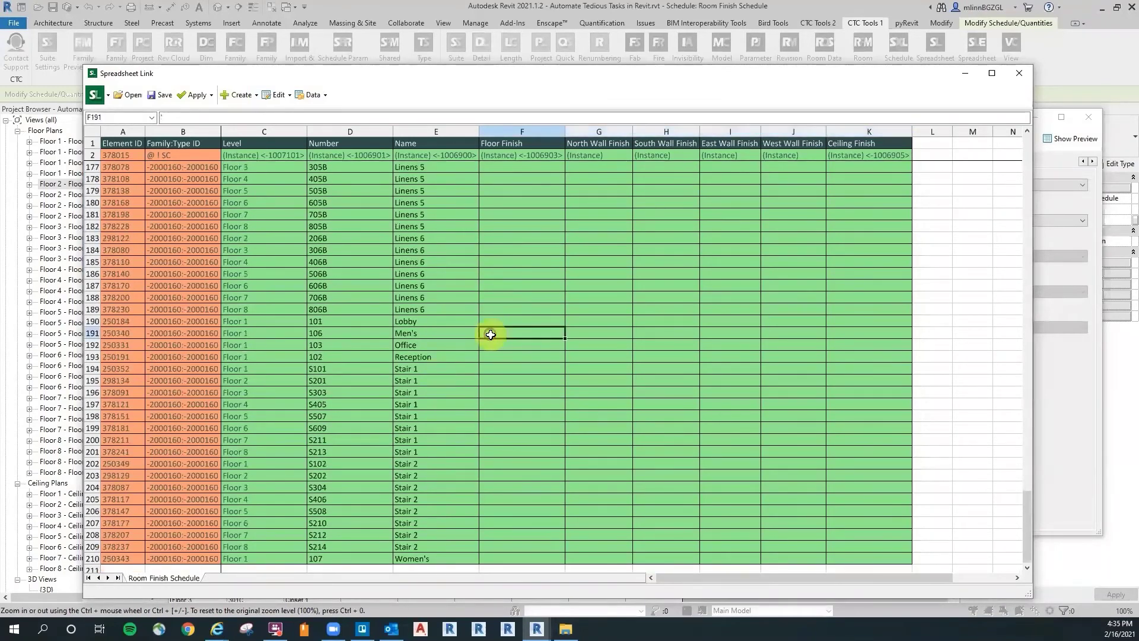
left_click(519, 368)
left_click_drag(1028, 529, 1033, 172)
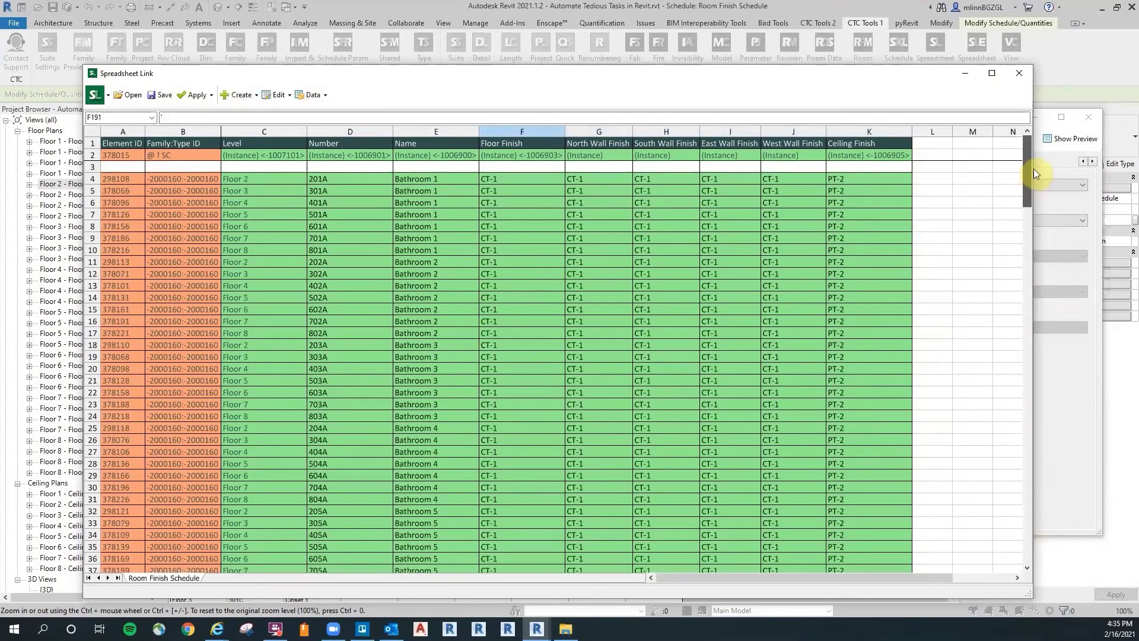
left_click_drag(498, 178, 834, 177)
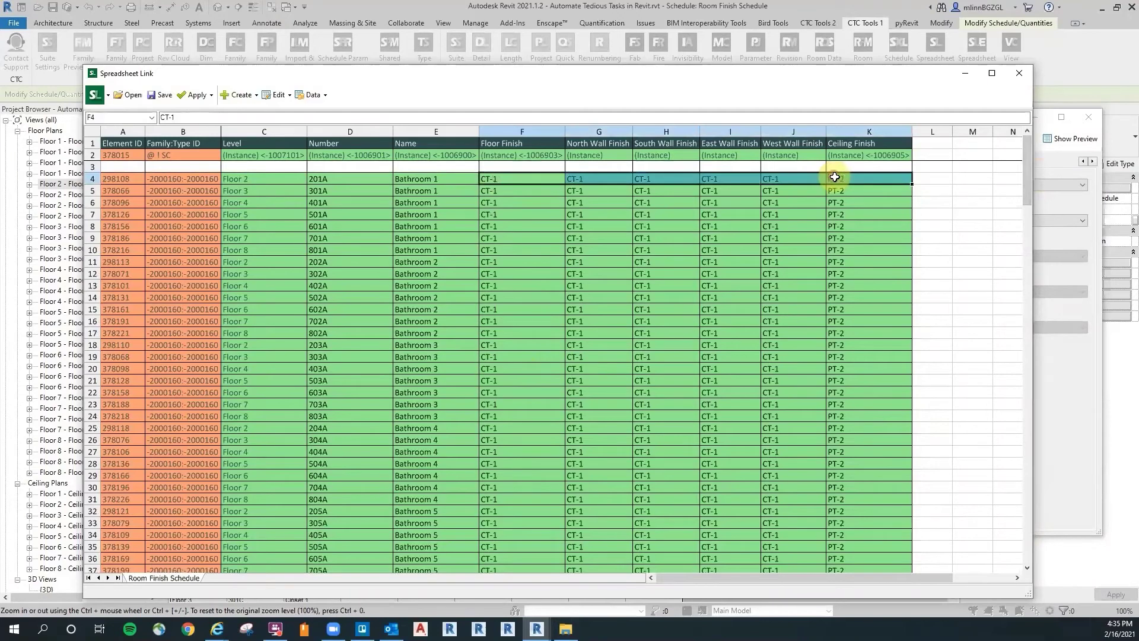
right_click(844, 180)
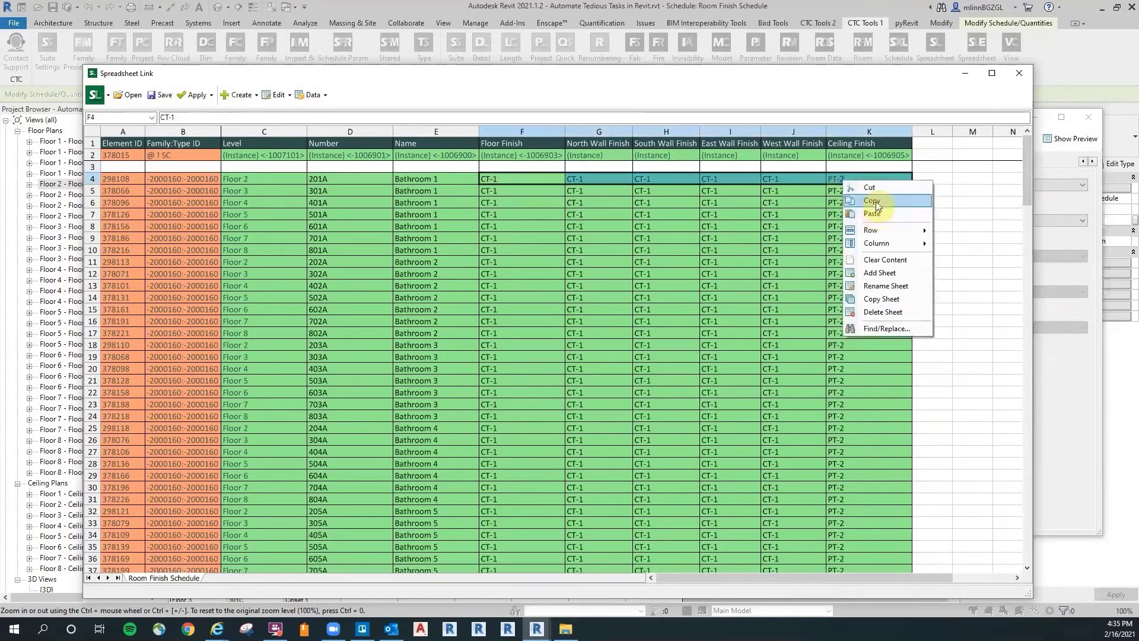
left_click(924, 199)
Step: Paste the copied bathroom finishes into Men's room 106 and Women's room 107
left_click_drag(1027, 174, 1032, 510)
left_click(503, 418)
right_click(503, 418)
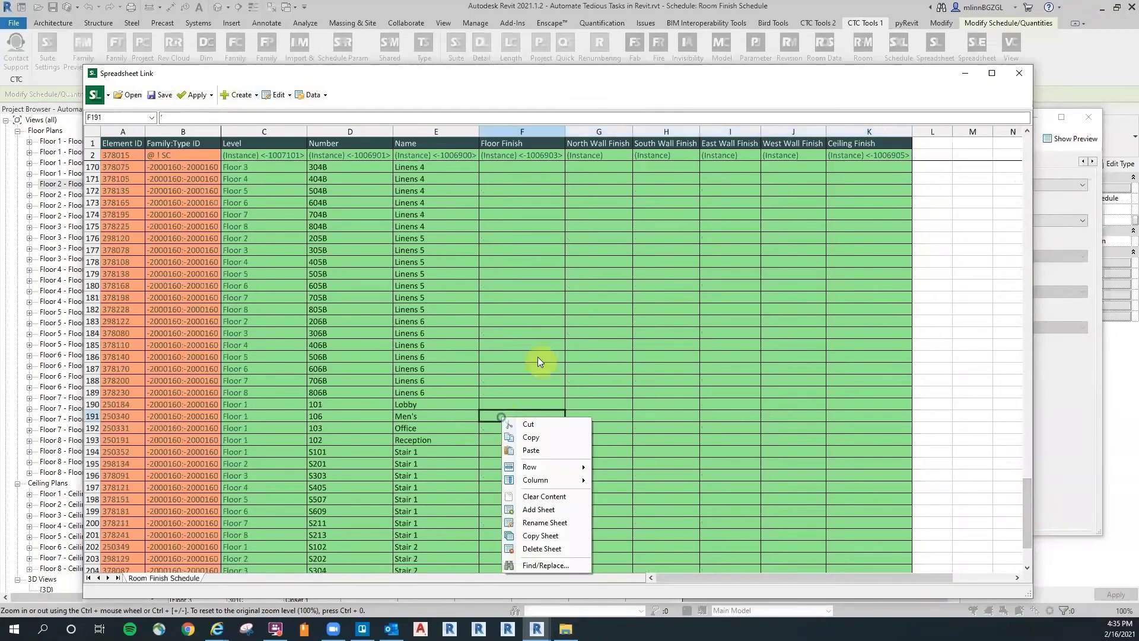
left_click(532, 452)
scroll(570, 337, "down", 4)
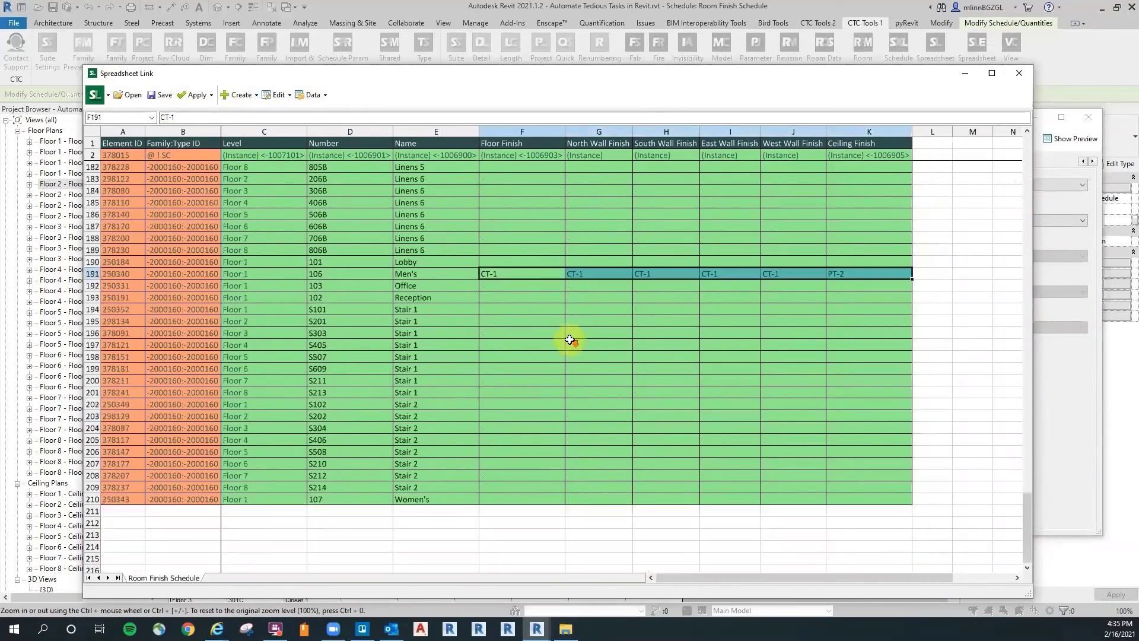
right_click(515, 498)
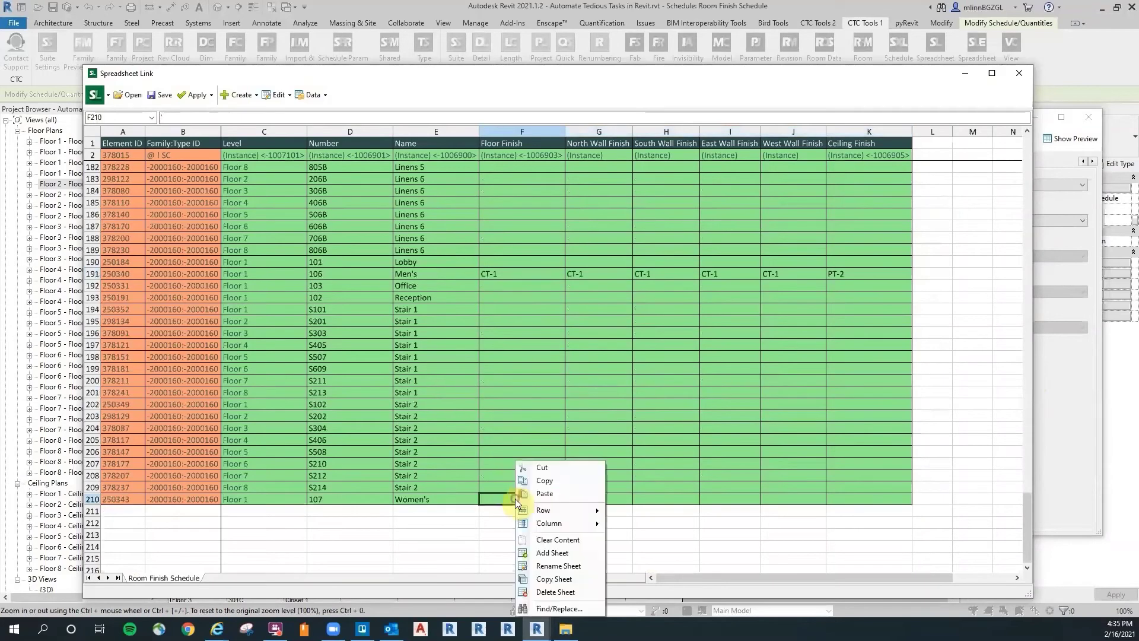
left_click(552, 493)
Step: Set the floor finish of Hotel Room 1 in room 201 to CPT-1 and its four wall finishes and ceiling finish to PT-1
left_click_drag(1029, 525, 1017, 335)
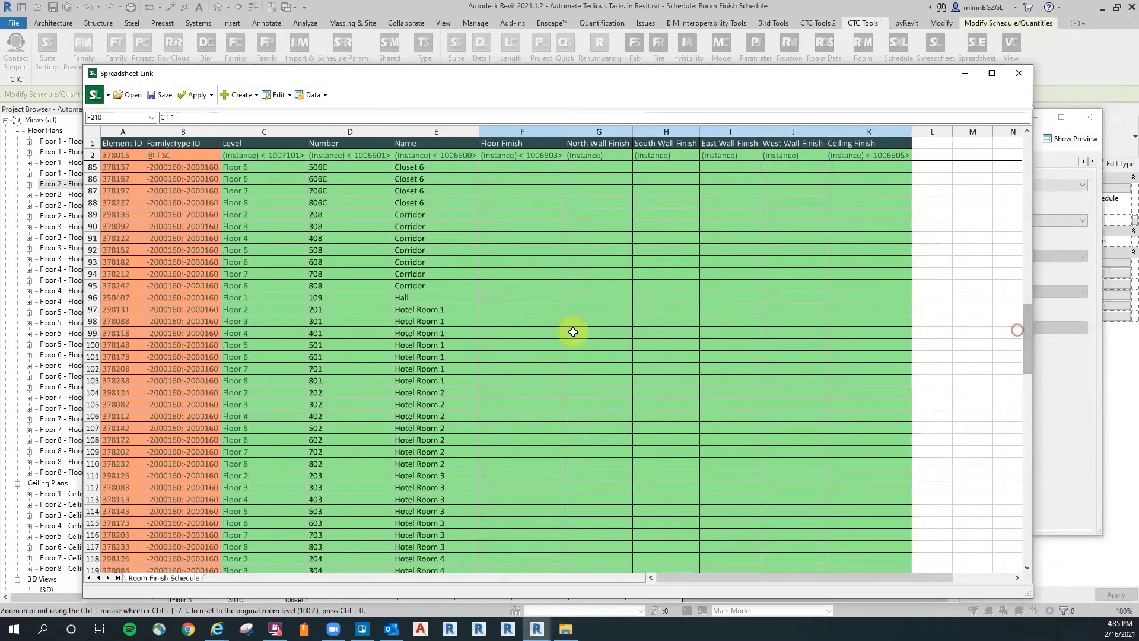
left_click(505, 314)
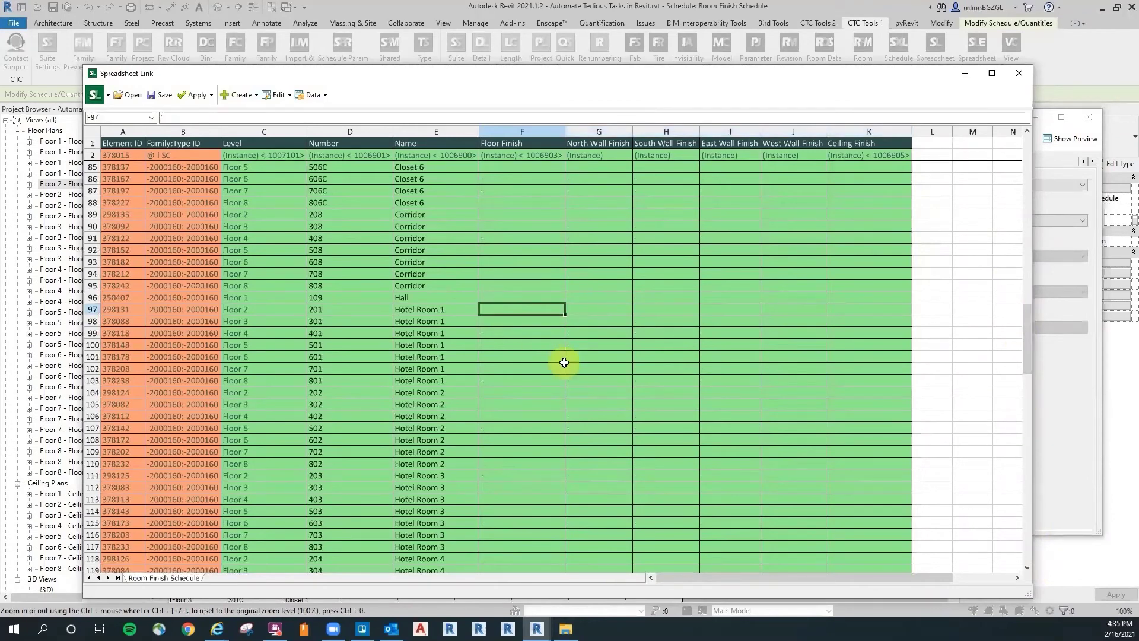
type("PT-1")
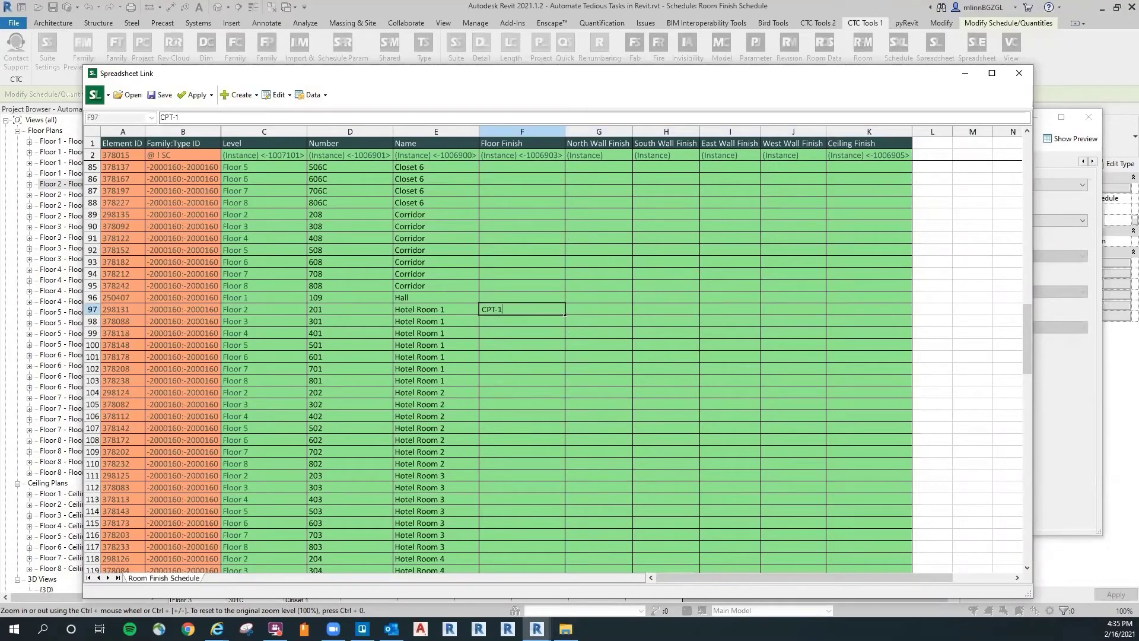
key("Tab")
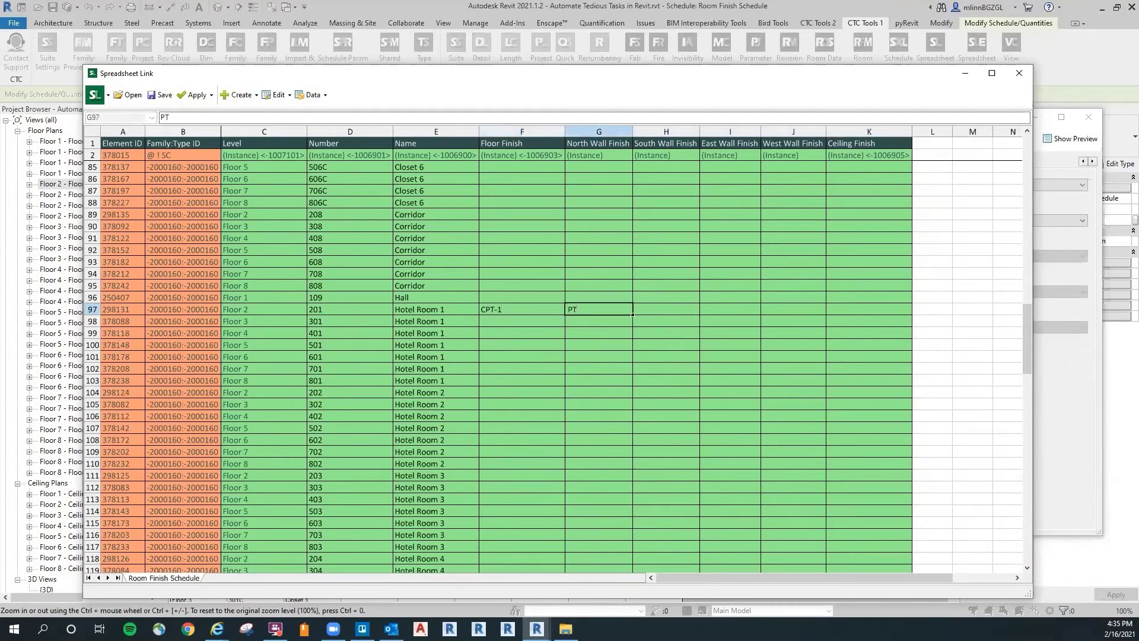
left_click(678, 353)
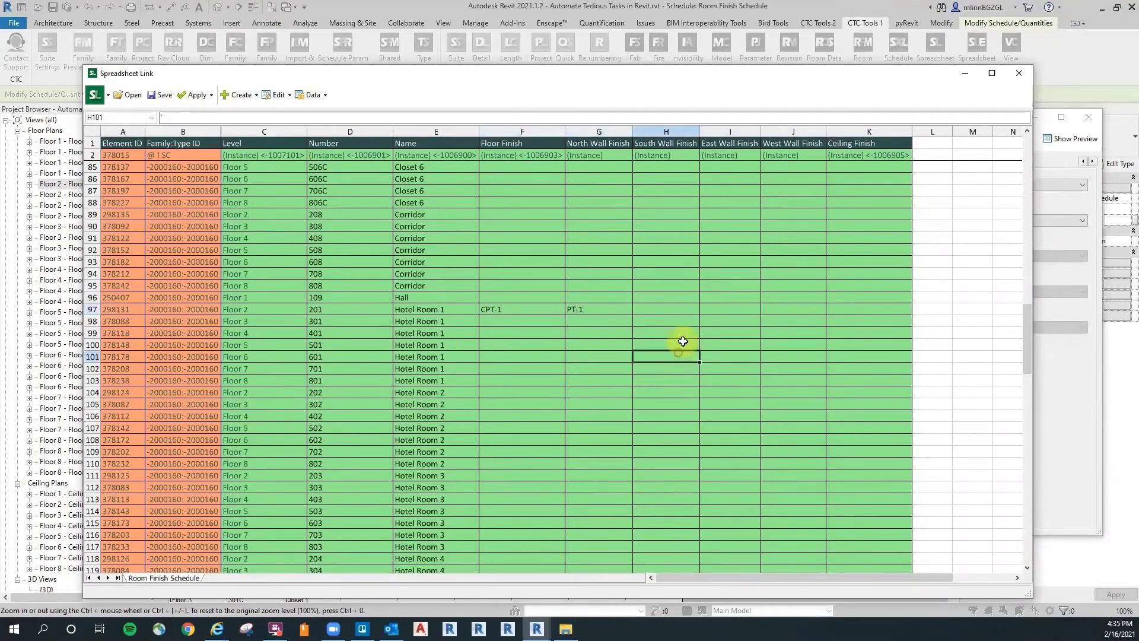
left_click(588, 309)
left_click_drag(632, 314, 925, 311)
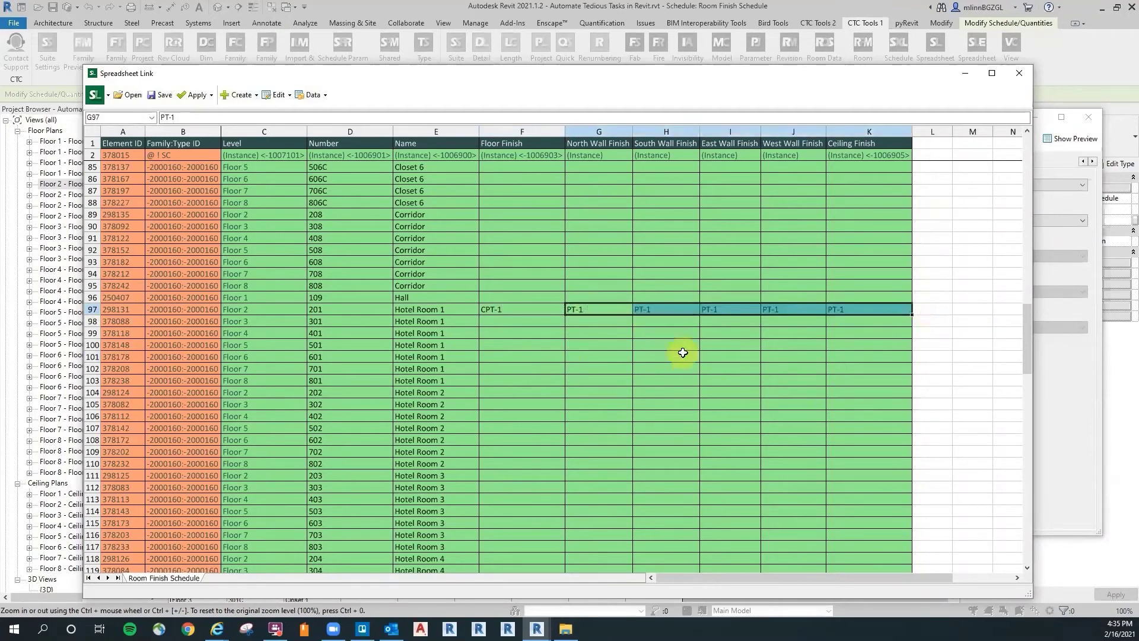
left_click(679, 353)
Step: Fill the finishes of Hotel Room 1 in room 201 down through Hotel Room 6 in room 806
left_click_drag(503, 309, 890, 313)
scroll(900, 313, "down", 2)
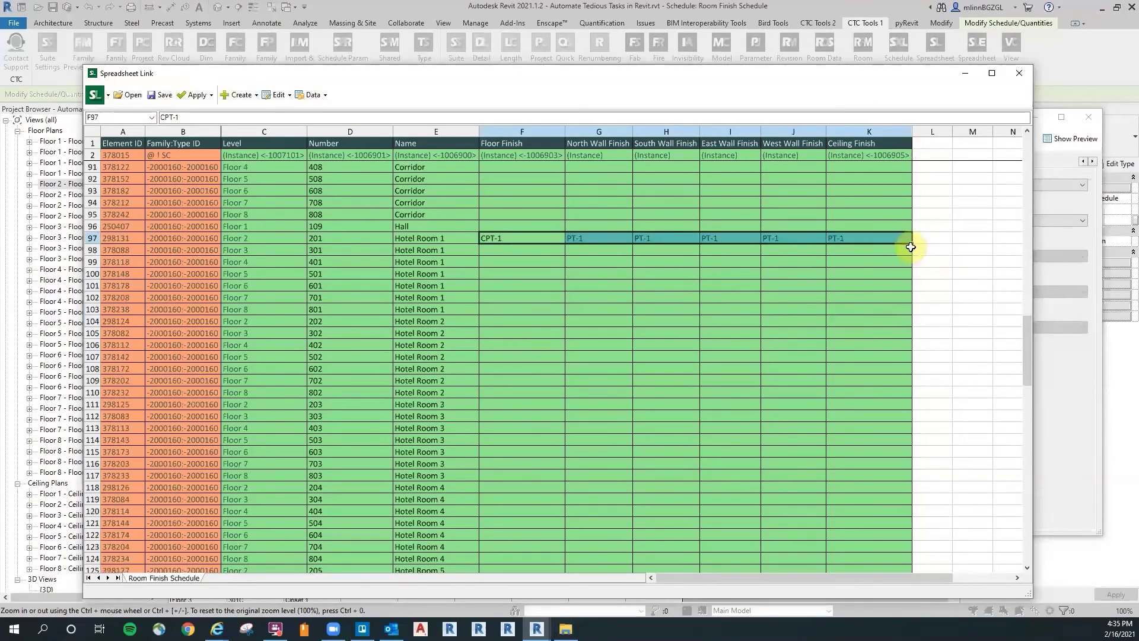
left_click_drag(911, 242, 905, 468)
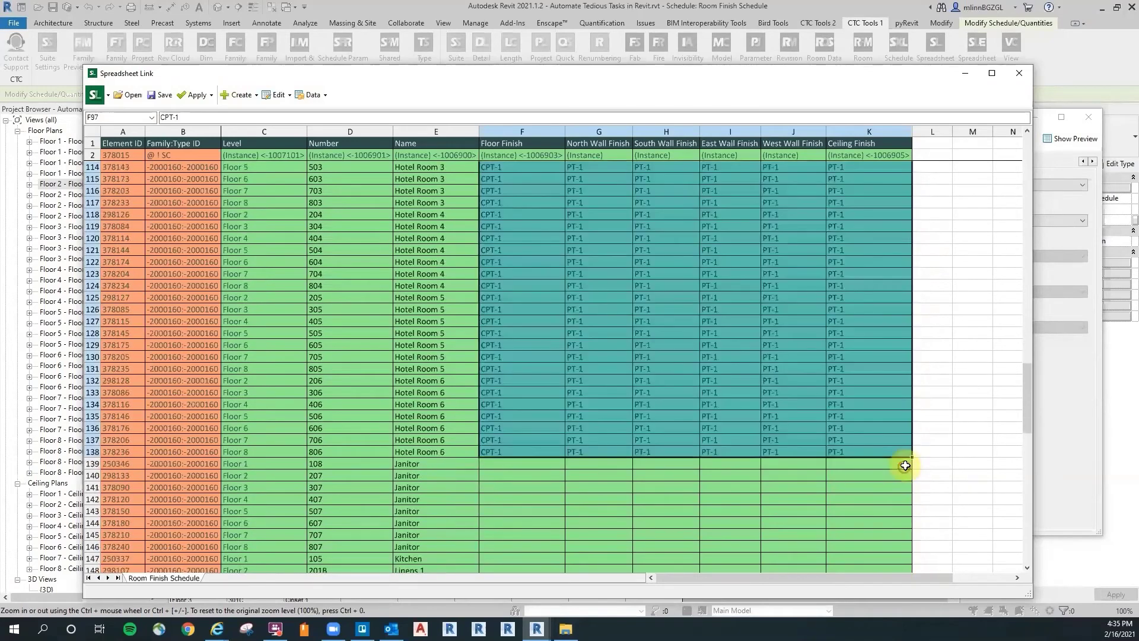
Step: Set the floor finish of Janitor room 108 to VCT-1 and its north wall finish to PT-2
left_click(481, 544)
scroll(502, 413, "down", 3)
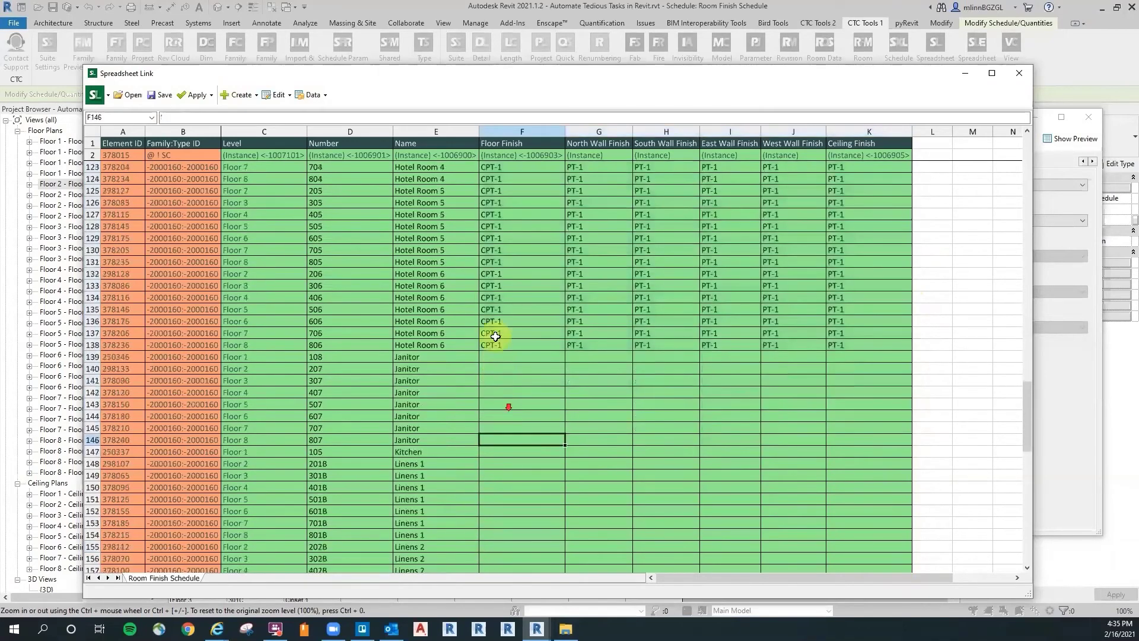
left_click(496, 357)
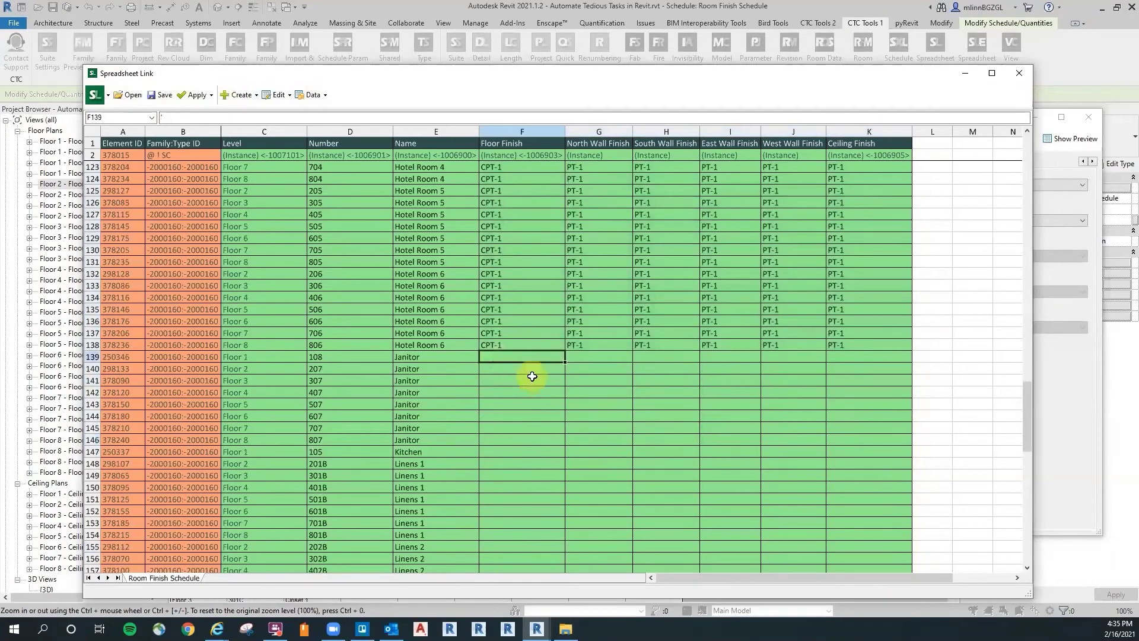
type("VCT-1")
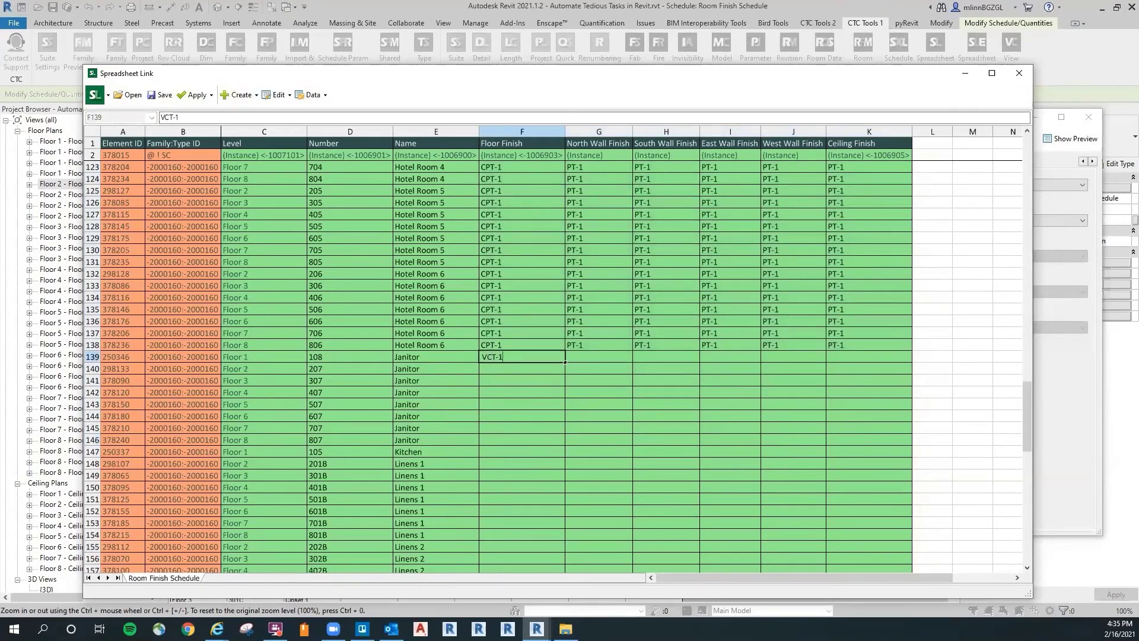
key("Tab")
type("P")
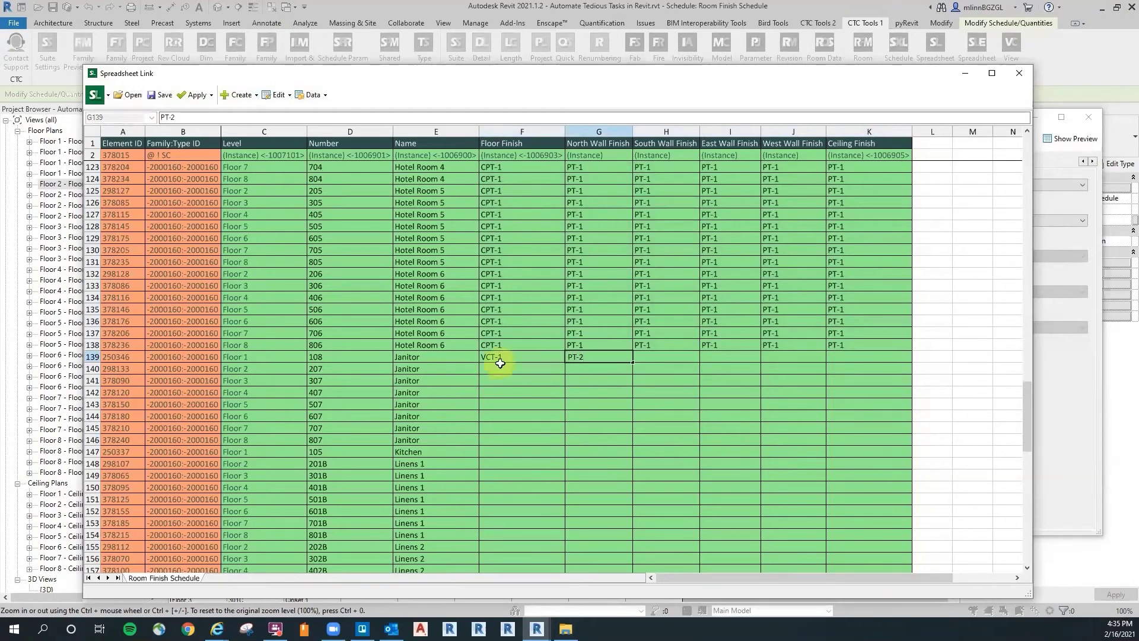
Step: Fill PT-2 across the remaining wall and ceiling finishes of Janitor room 108, and fill its finishes down through Janitor room 807
left_click(639, 403)
left_click(596, 357)
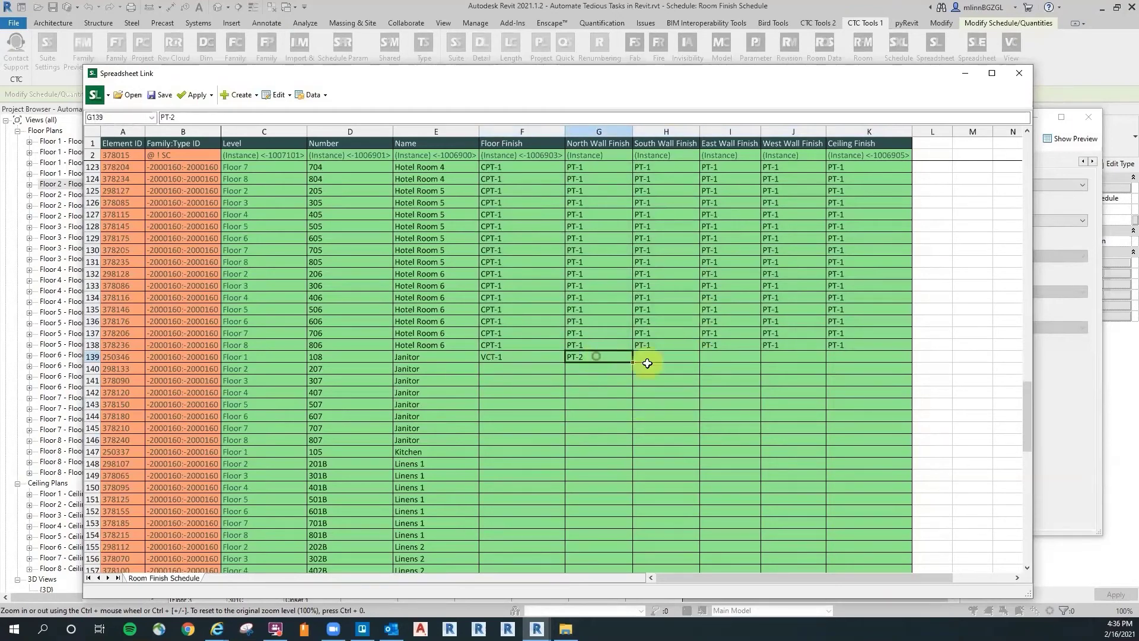
left_click_drag(645, 364, 930, 362)
left_click_drag(521, 356, 919, 448)
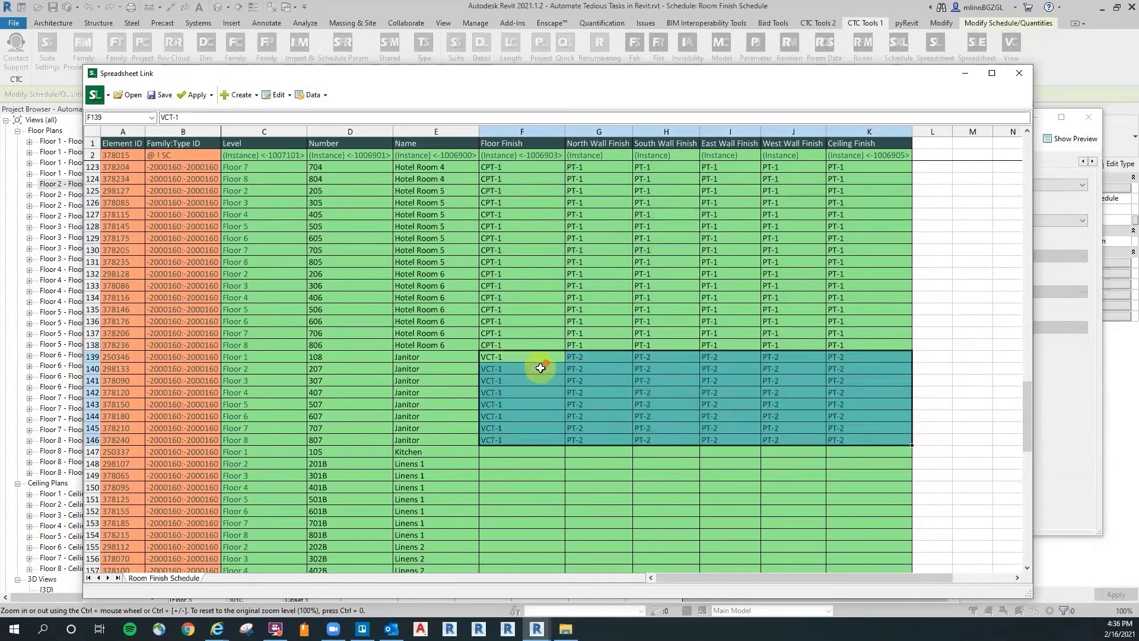
Step: Copy the finishes of Hotel Room 6 in room 506 and paste them into Linens 1 in room 201B
scroll(540, 368, "down", 3)
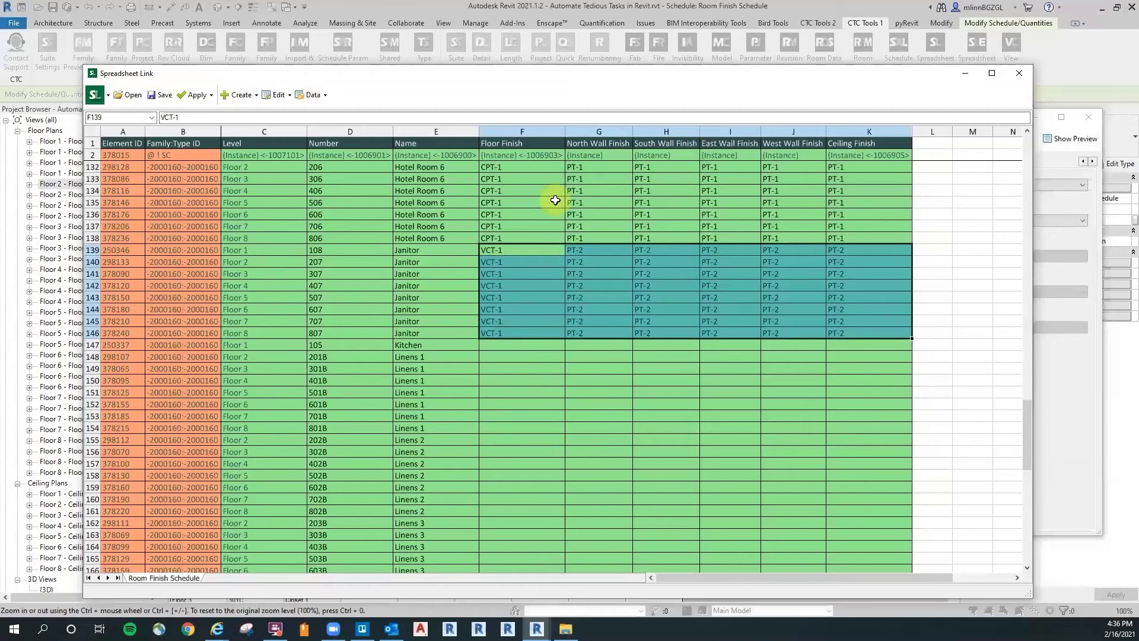
left_click_drag(520, 205, 841, 205)
right_click(533, 201)
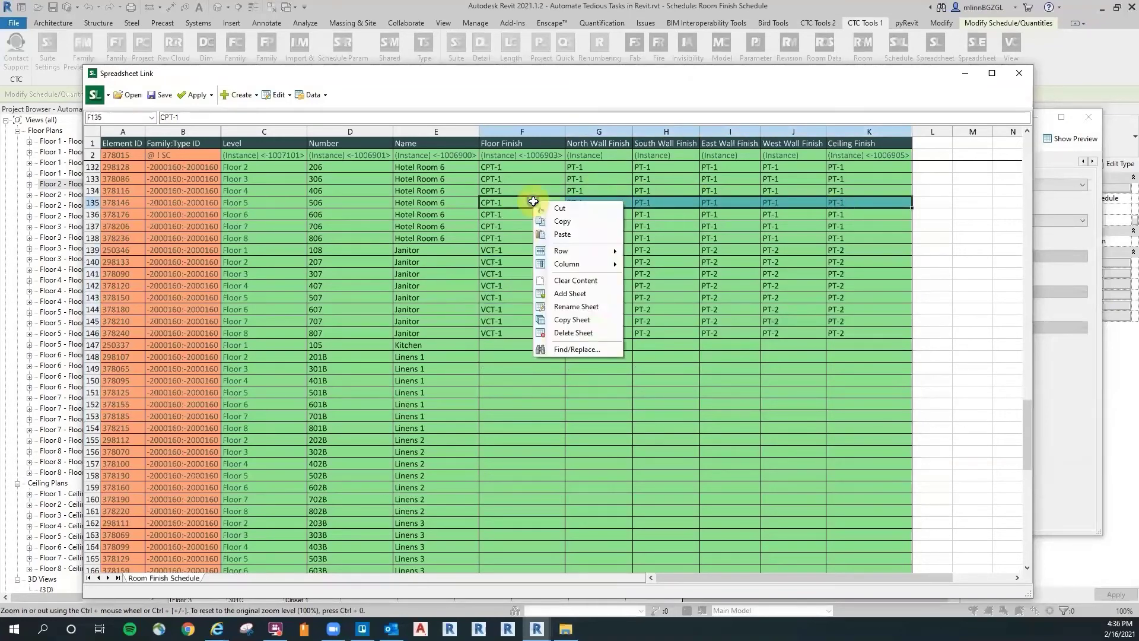
left_click(586, 220)
left_click(503, 357)
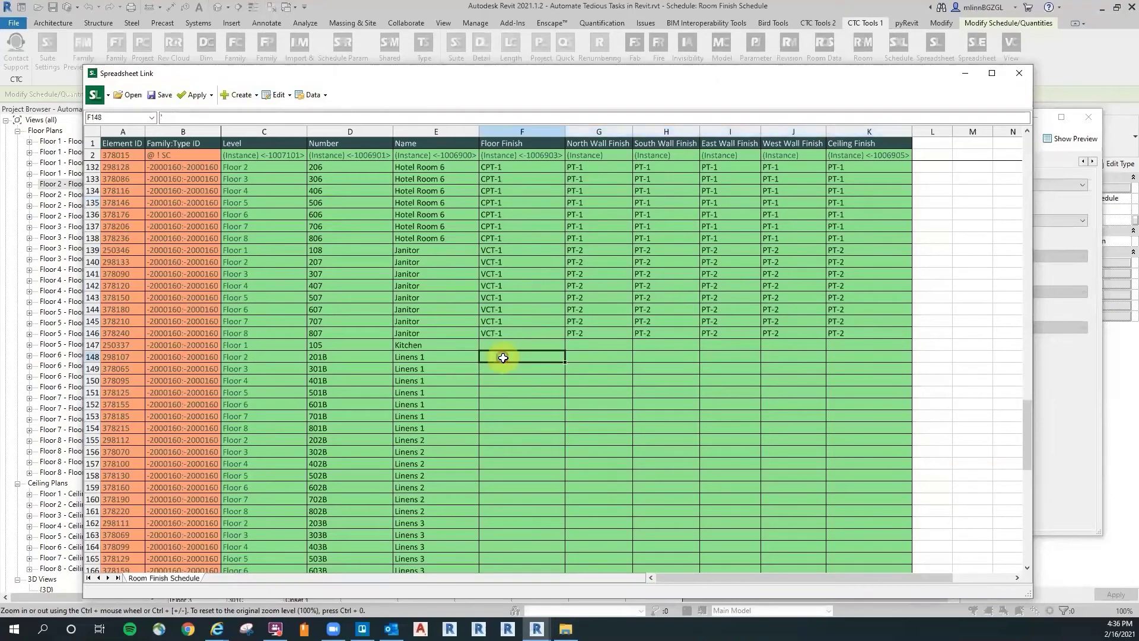
right_click(503, 357)
left_click(541, 396)
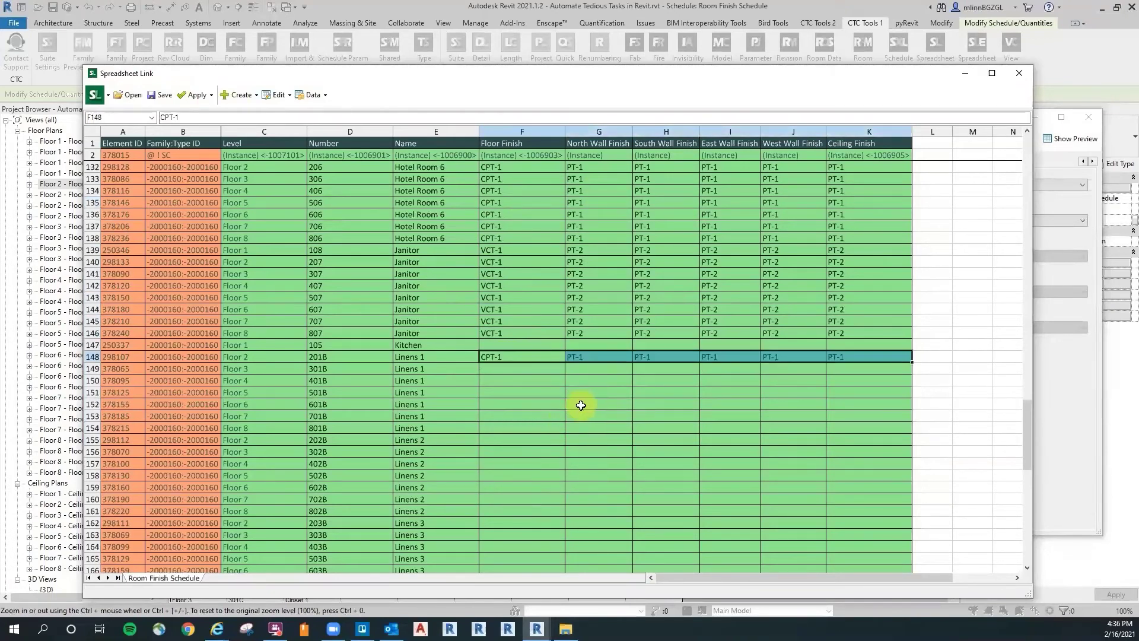
Step: Set the floor finish of Linens 1 in room 201B to VCT-2 and fill its finishes down through Linens 6 in room 806B
left_click(508, 403)
left_click(511, 357)
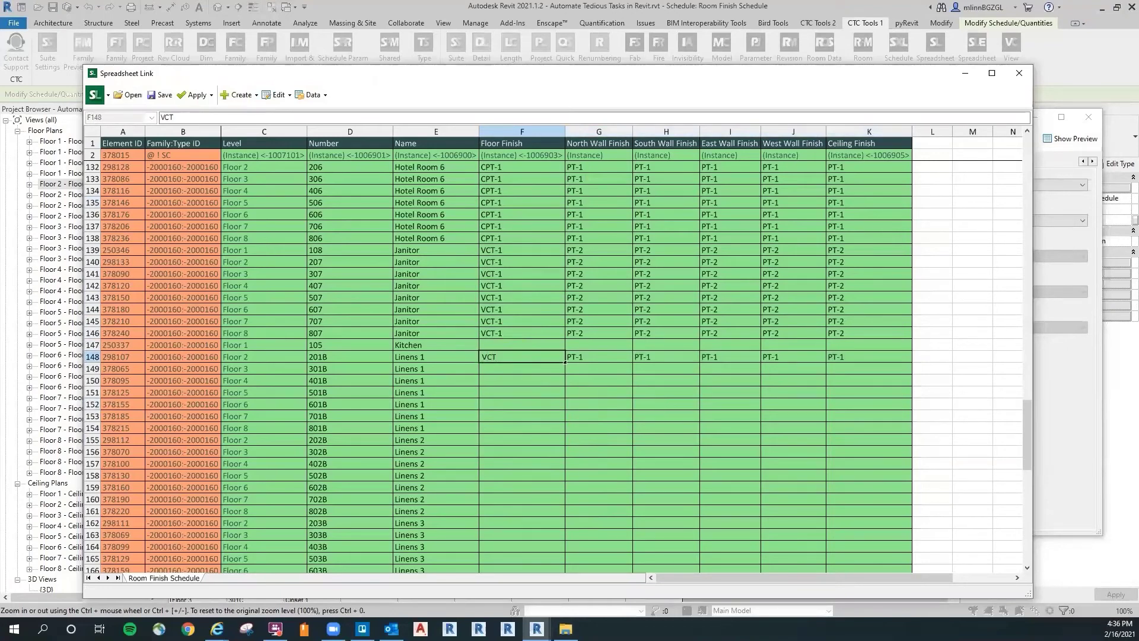
key("Return")
left_click(498, 440)
left_click_drag(504, 362, 910, 482)
left_click(551, 535)
Step: Copy the finishes of Linens 6 in room 806B and paste them into Closet 1 in room 201C
left_click_drag(516, 476, 865, 474)
right_click(866, 472)
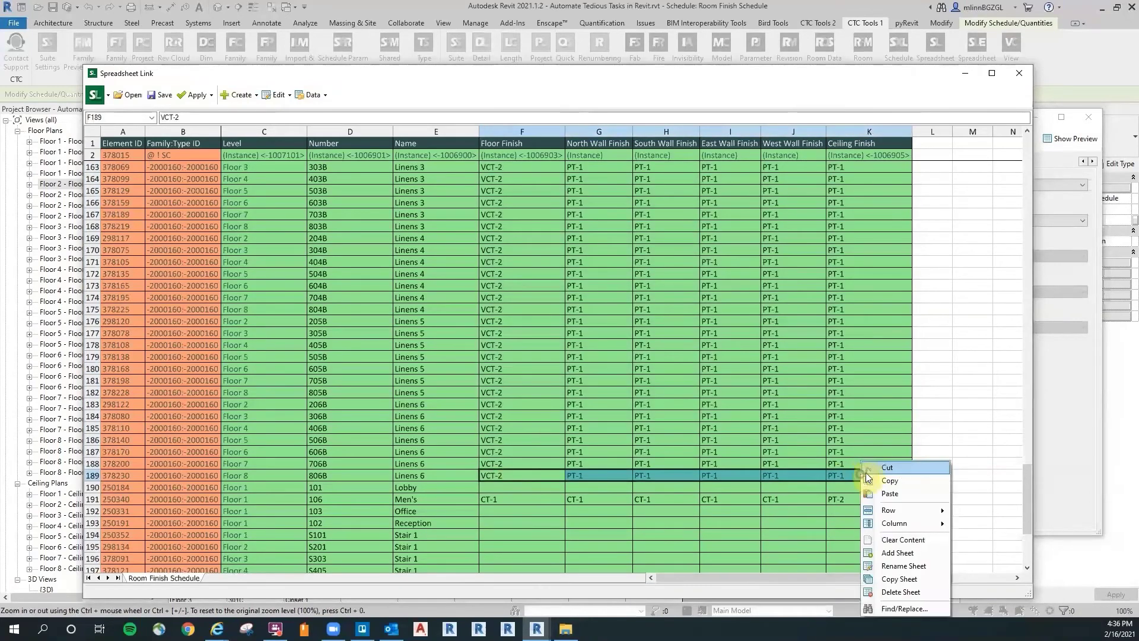
left_click(895, 482)
left_click_drag(1028, 494, 1013, 256)
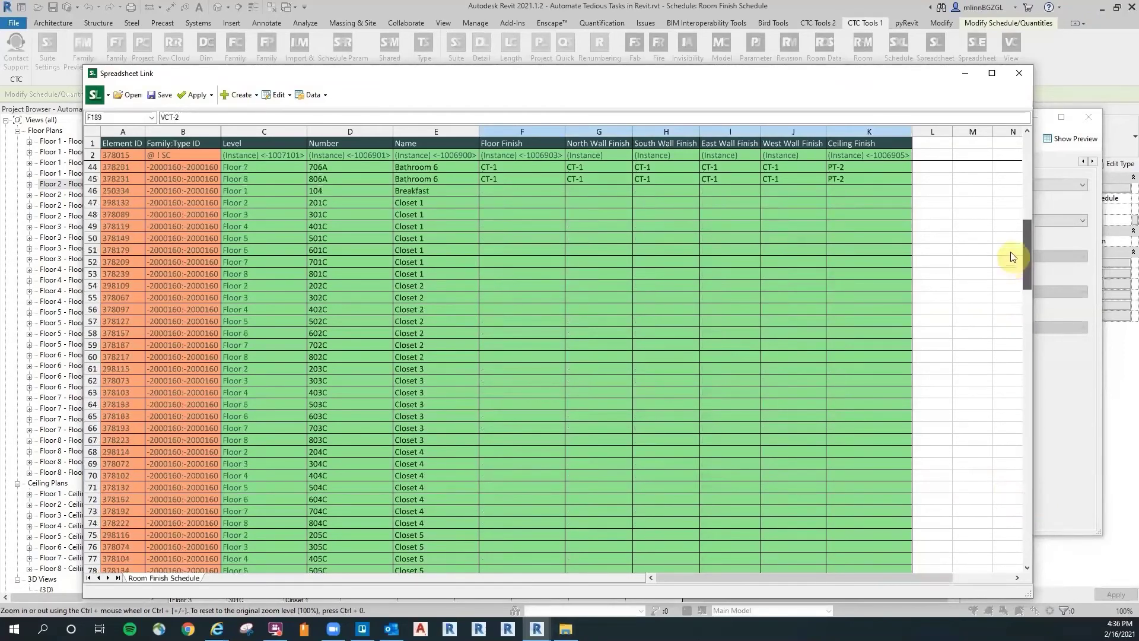
left_click(510, 214)
right_click(509, 215)
left_click(553, 256)
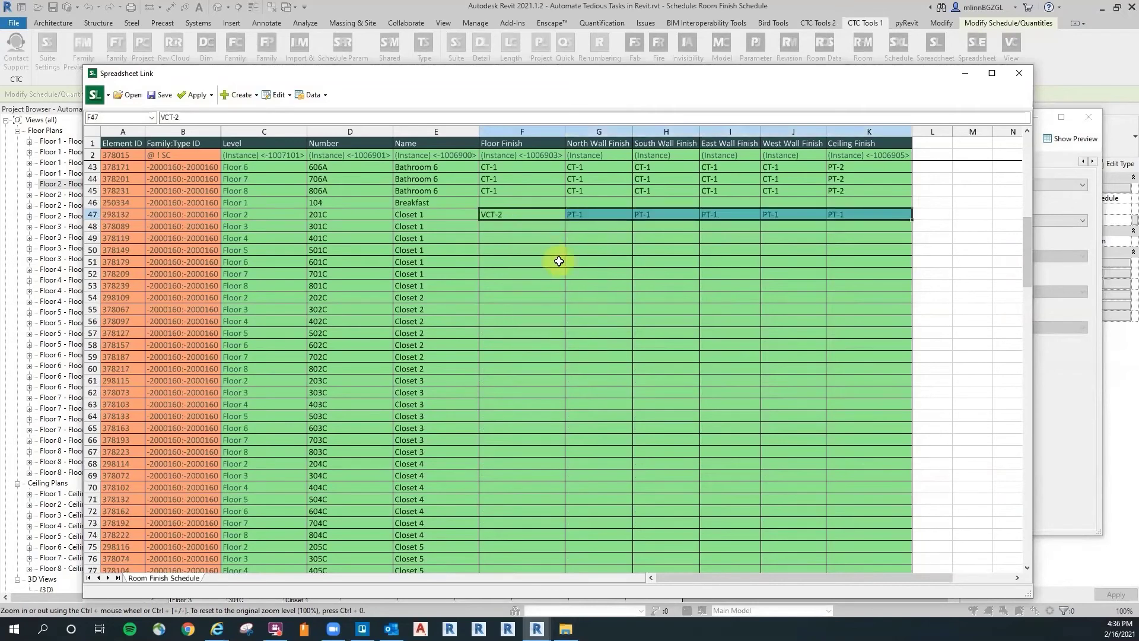
Step: Fill the finishes of Closet 1 in room 201C down through Closet 6 in room 806C
left_click_drag(534, 215, 892, 471)
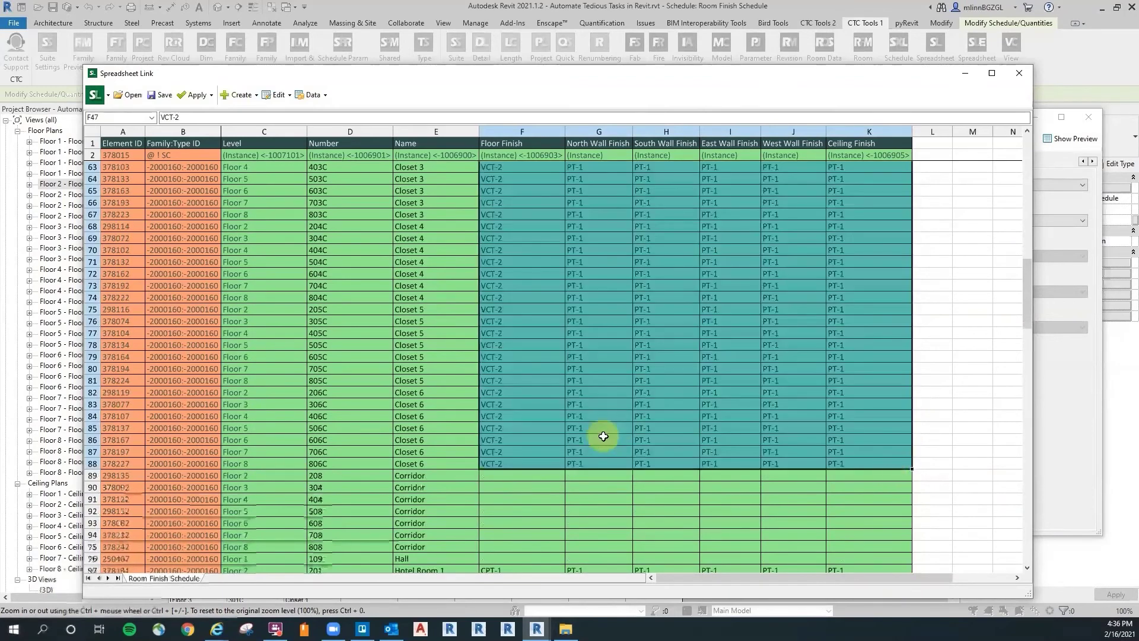
left_click(522, 499)
scroll(425, 349, "down", 2)
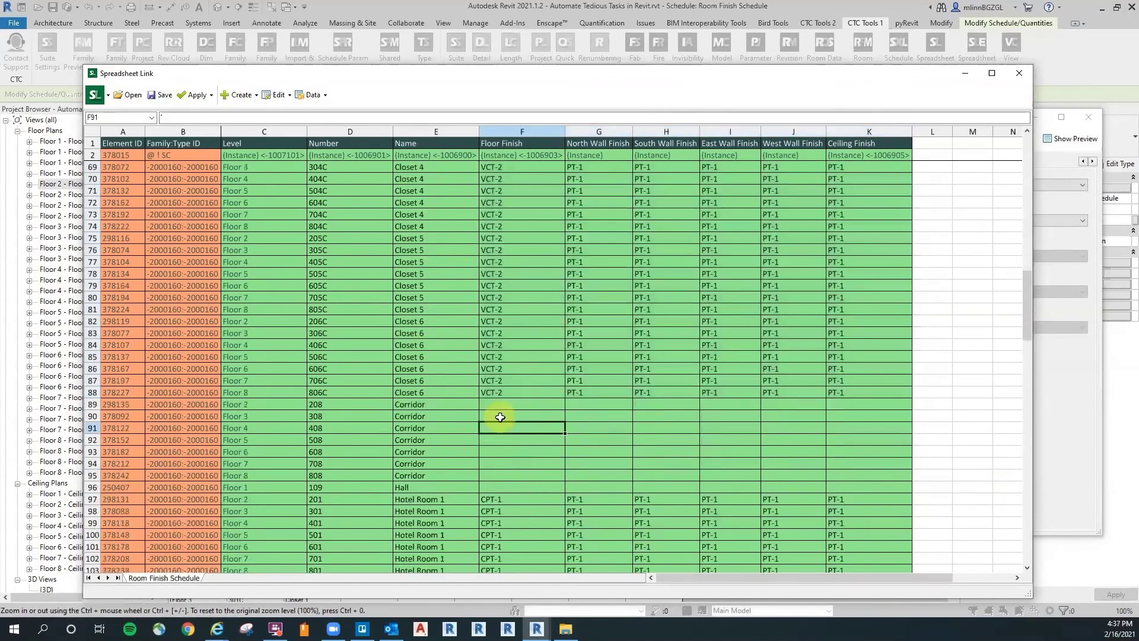
Step: Set the floor finish of Corridor 208 to CPT-2 and its north wall finish to PT-3
left_click(500, 405)
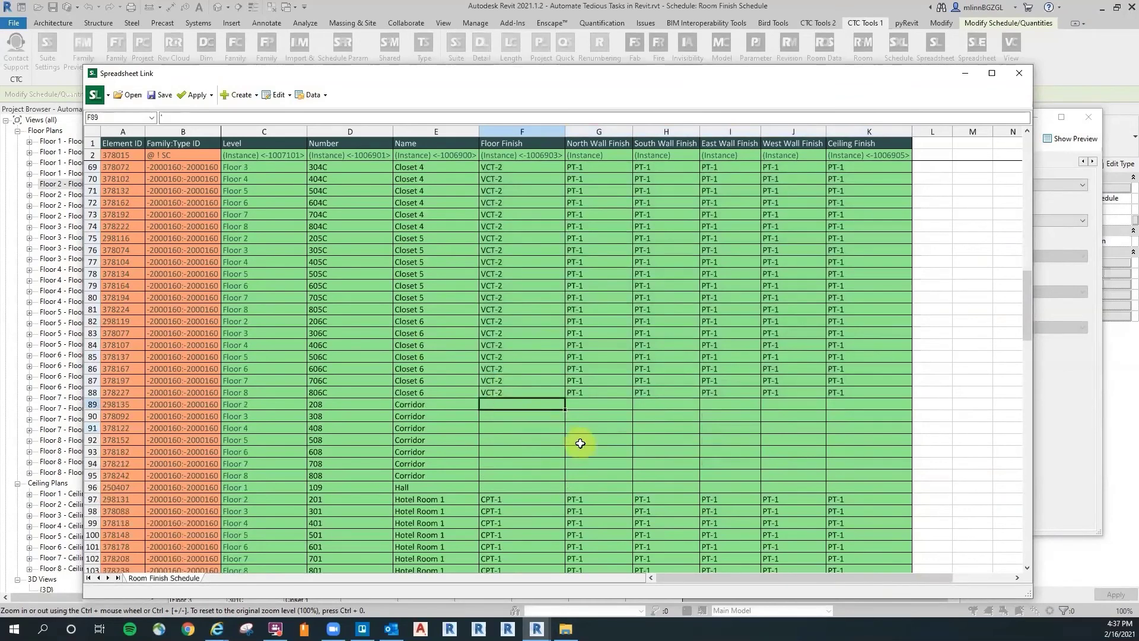
type("CPT-2")
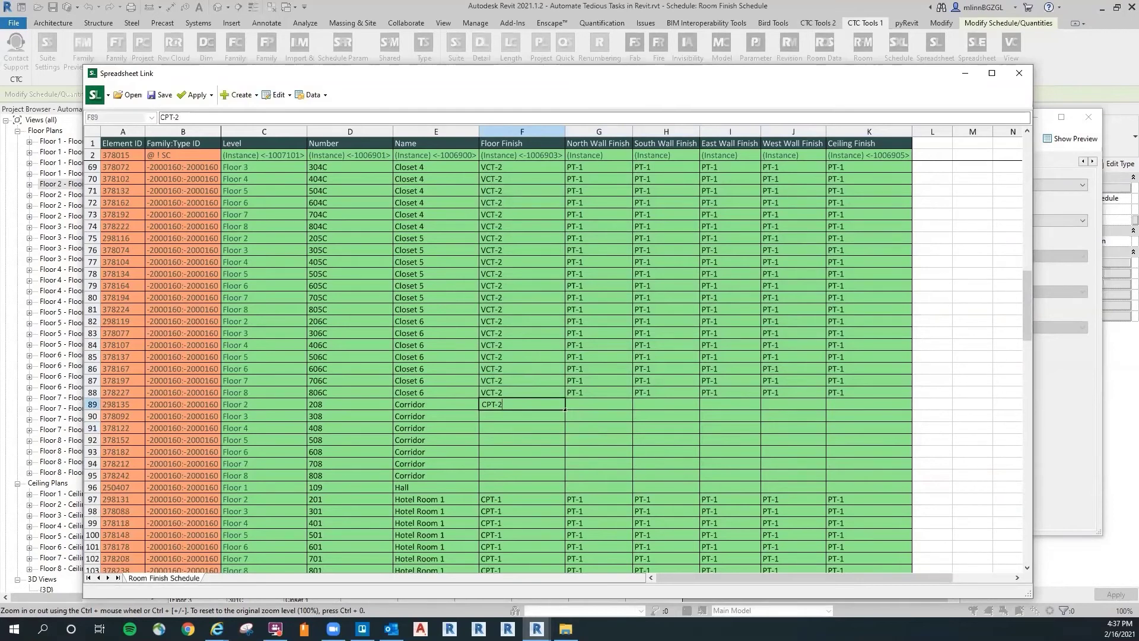
key("Tab")
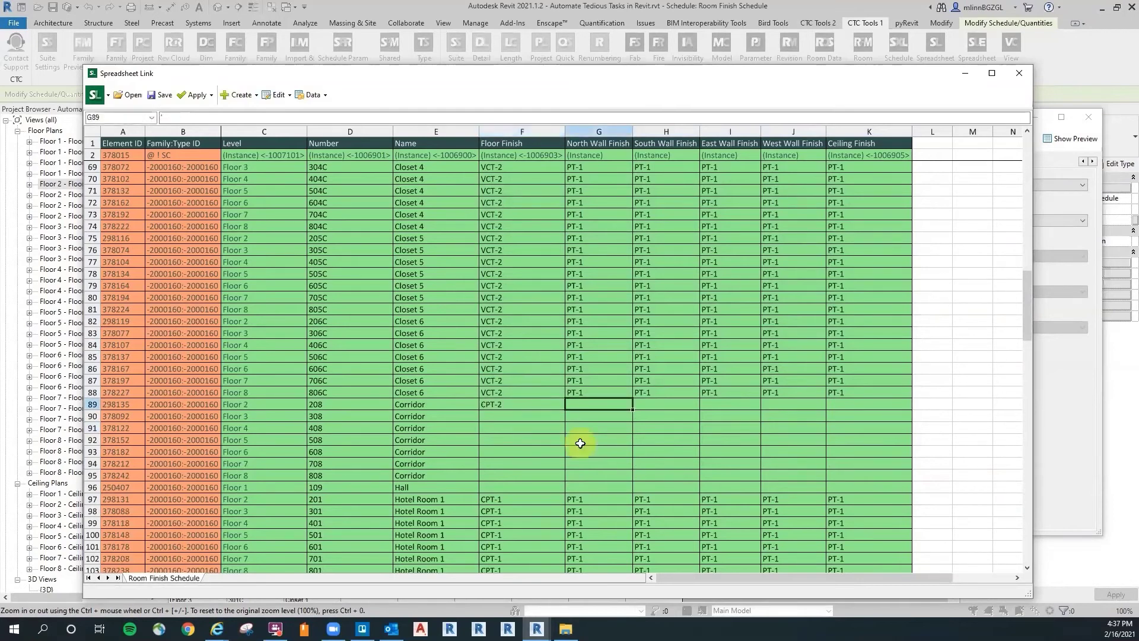
type("PT-3")
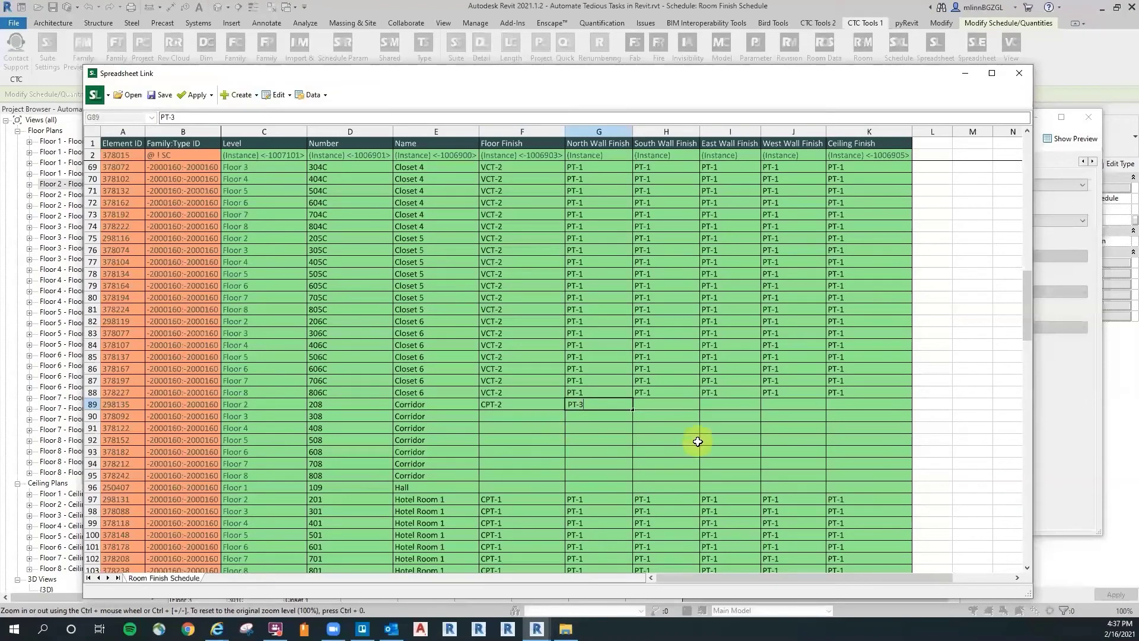
Step: Enter a dash for the south, east and west wall finishes of Corridor 208 and PT-3 for its ceiling finish
left_click(659, 406)
type("-")
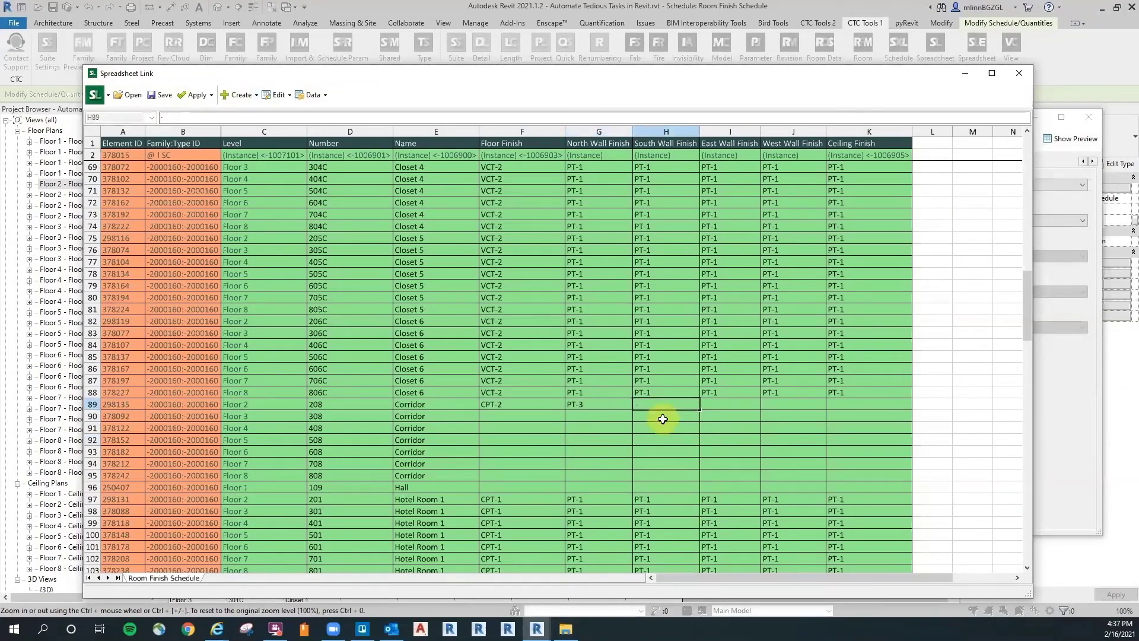
key("Tab")
type("-")
key("Tab")
type("-")
key("Tab")
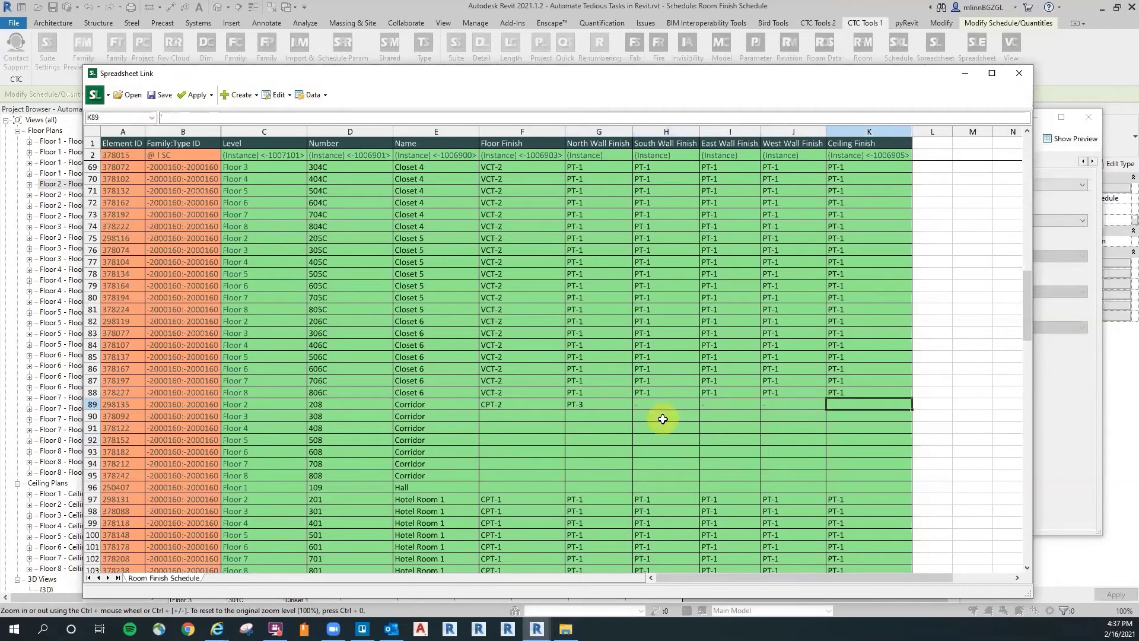
key("Tab")
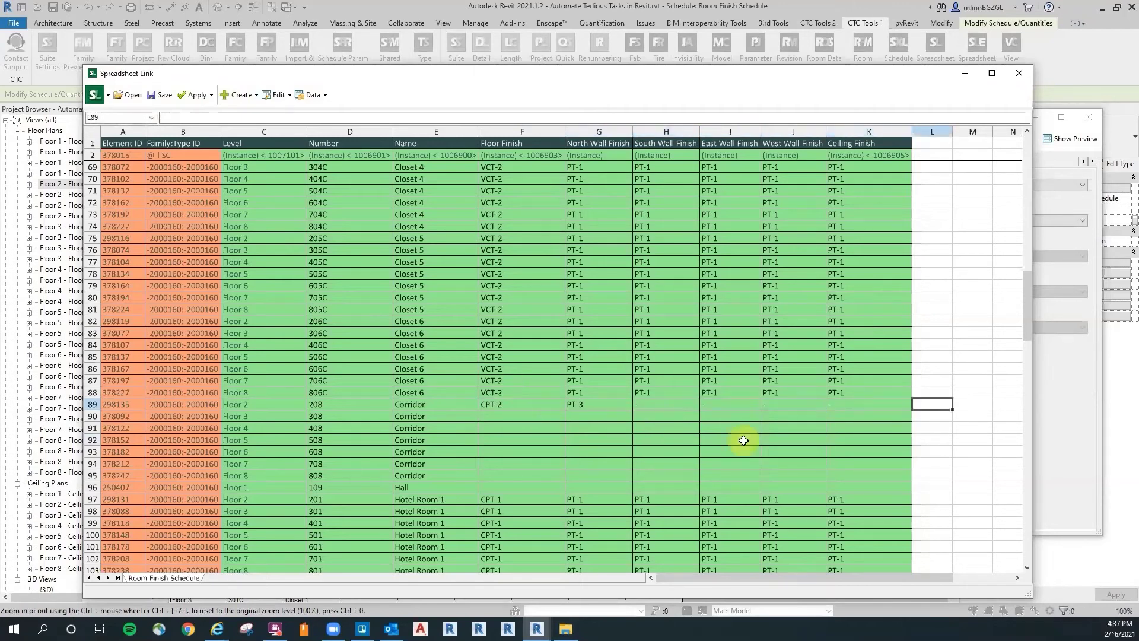
left_click(865, 404)
type("PT")
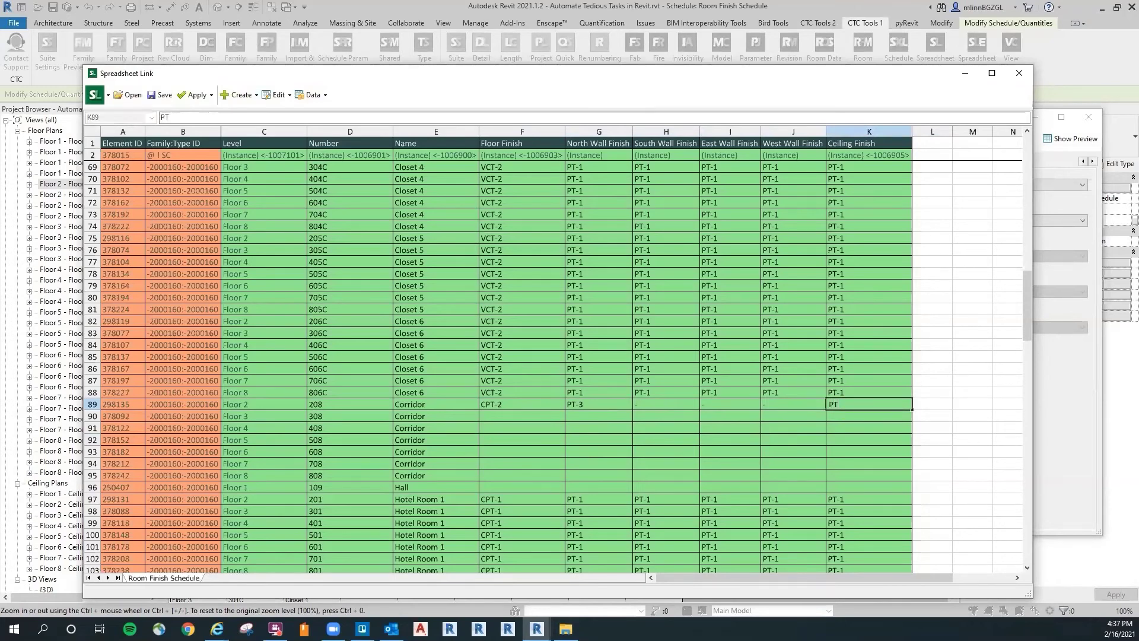
key("Return")
Step: Fill the finishes of Corridor 208 down through Corridor 808 and Hall 109
left_click(593, 440)
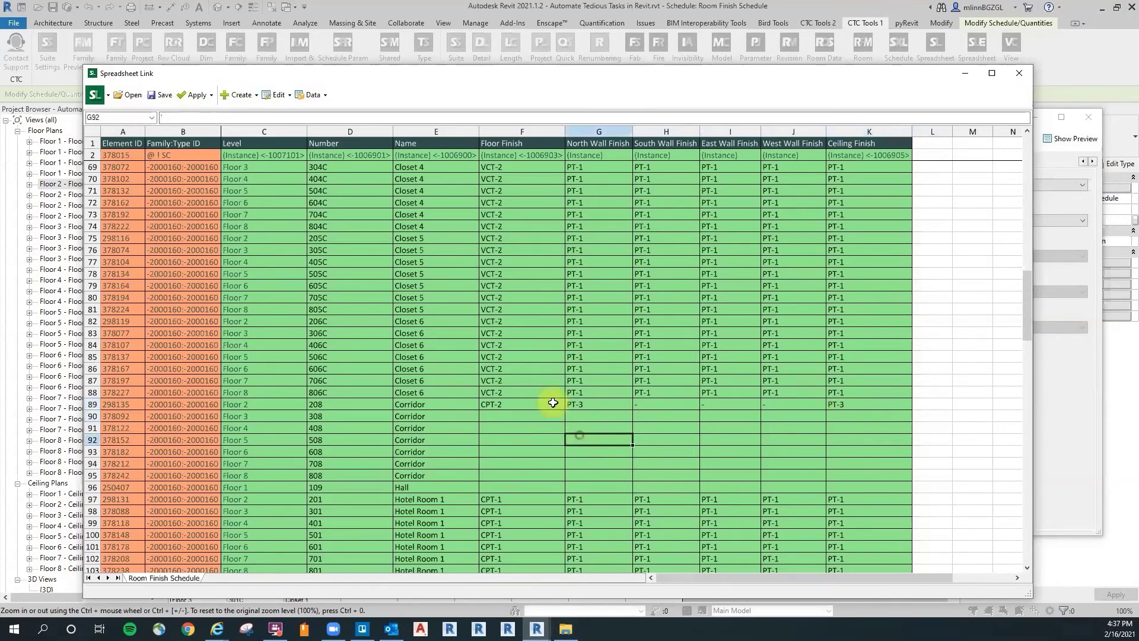
left_click_drag(512, 402, 926, 497)
left_click(555, 439)
Step: Copy the floor, wall and ceiling finishes of the Men's room 106
scroll(581, 350, "down", 3)
scroll(581, 341, "down", 15)
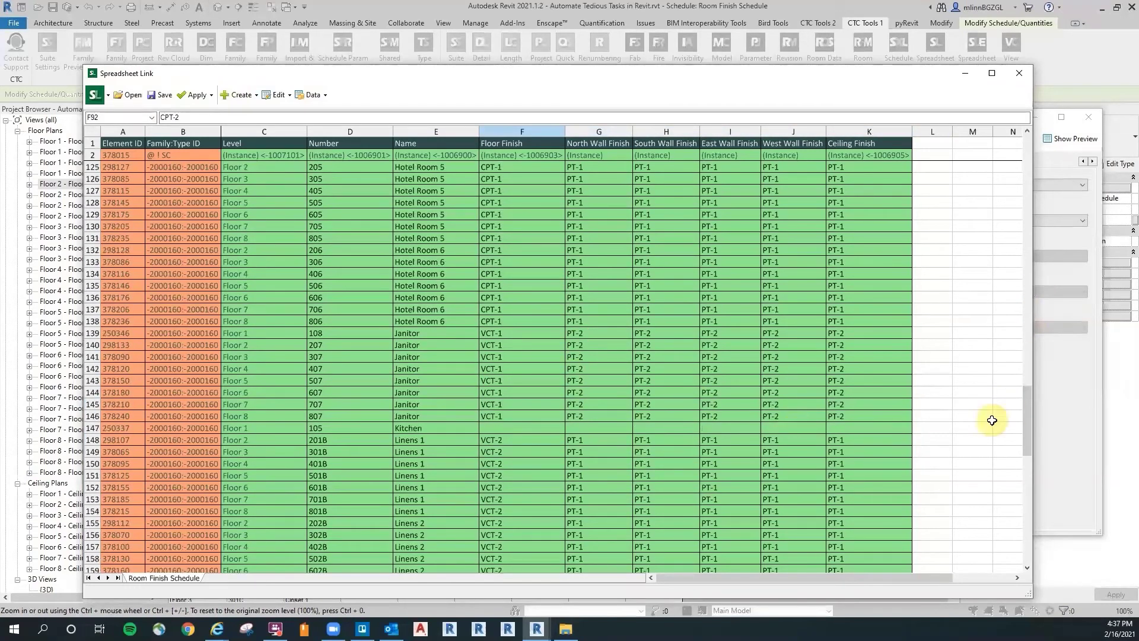
left_click_drag(1028, 483, 1033, 518)
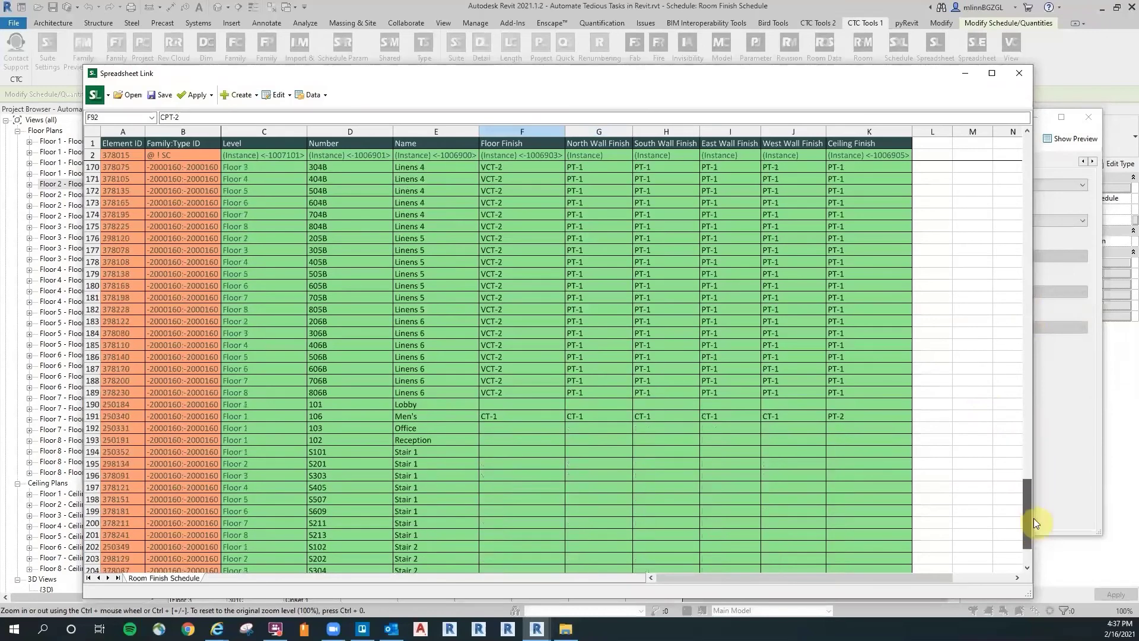
left_click(515, 417)
left_click_drag(514, 417, 846, 422)
left_click(846, 420)
left_click(547, 418)
left_click_drag(551, 419, 872, 417)
right_click(872, 417)
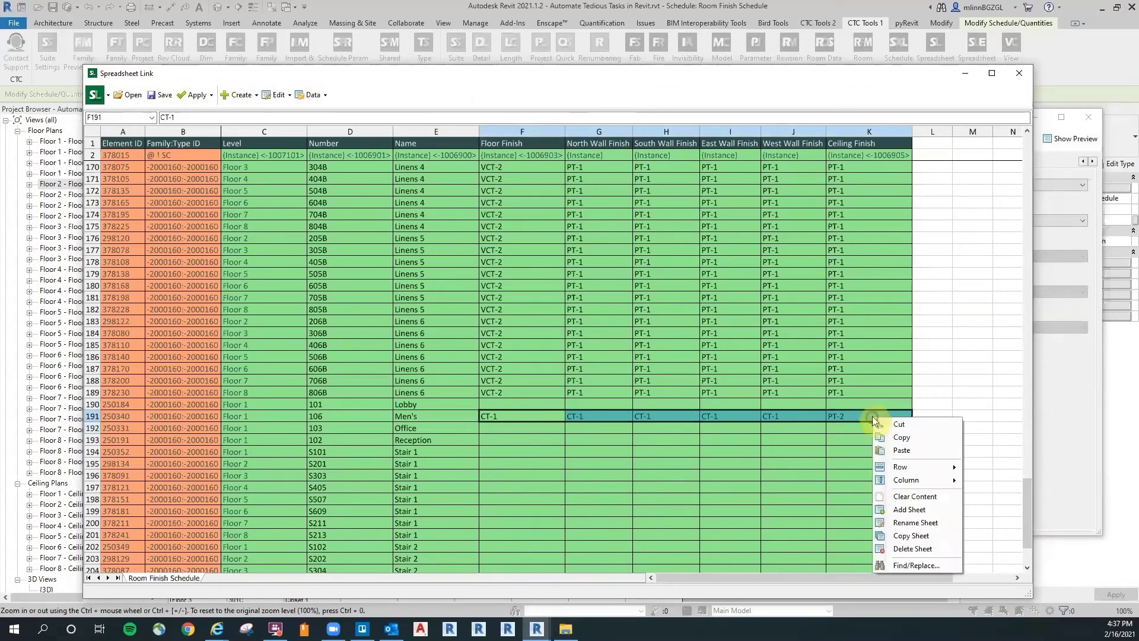
left_click(901, 437)
Step: Paste the copied finishes into Kitchen 105, starting from its floor finish
left_click_drag(1024, 487, 1024, 437)
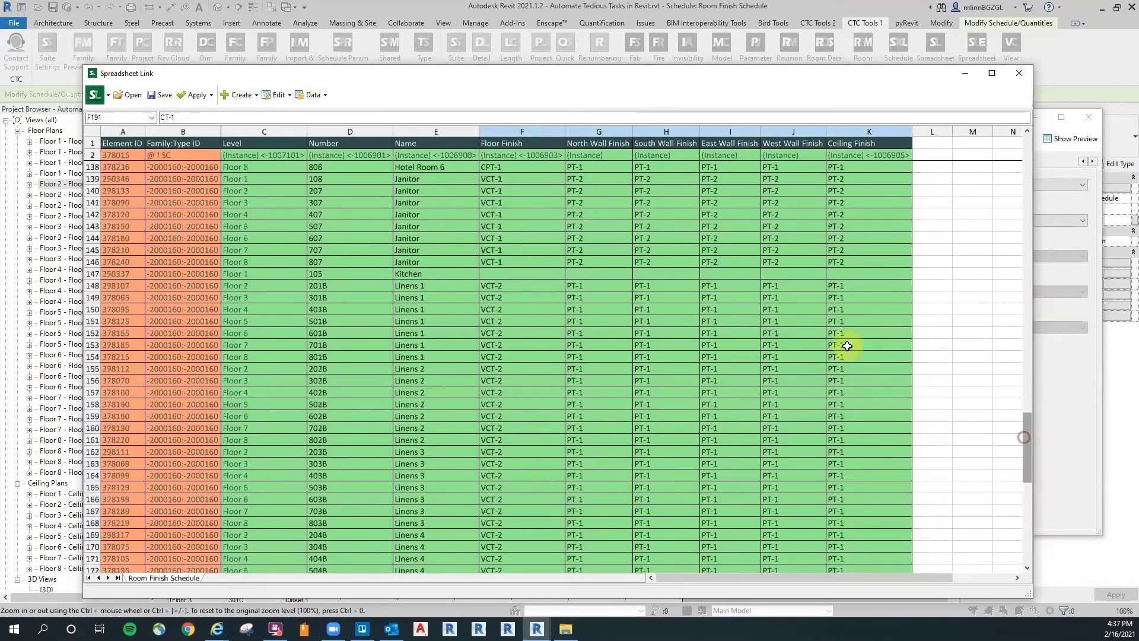
left_click(507, 274)
right_click(507, 274)
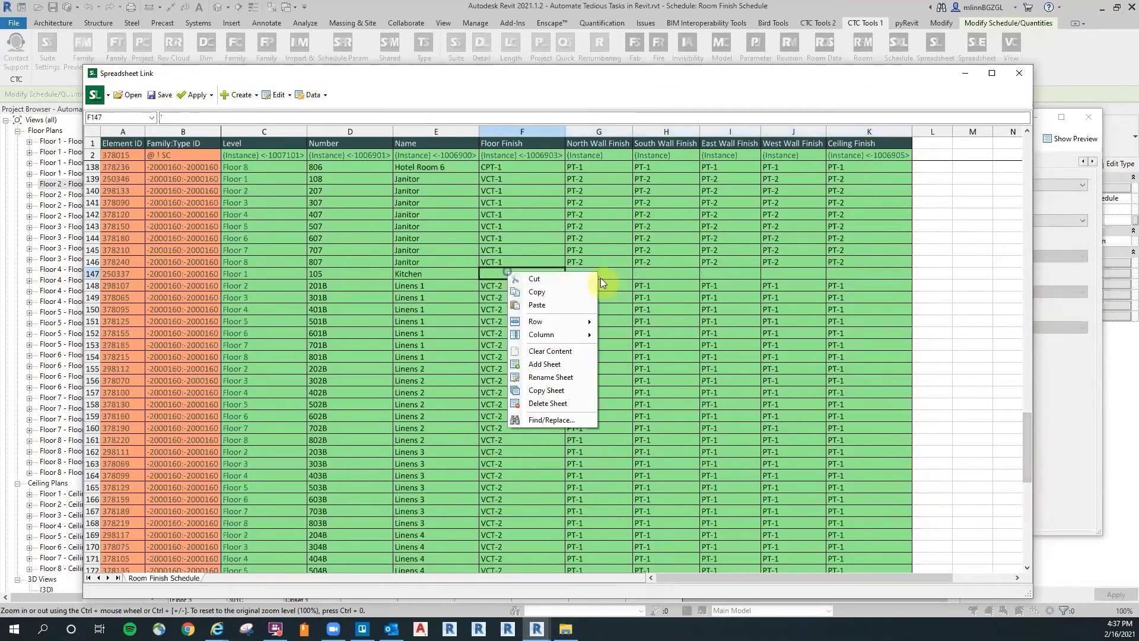
left_click(562, 304)
Step: Apply the active worksheet's values to the Revit project and dismiss the import result
scroll(722, 318, "up", 2)
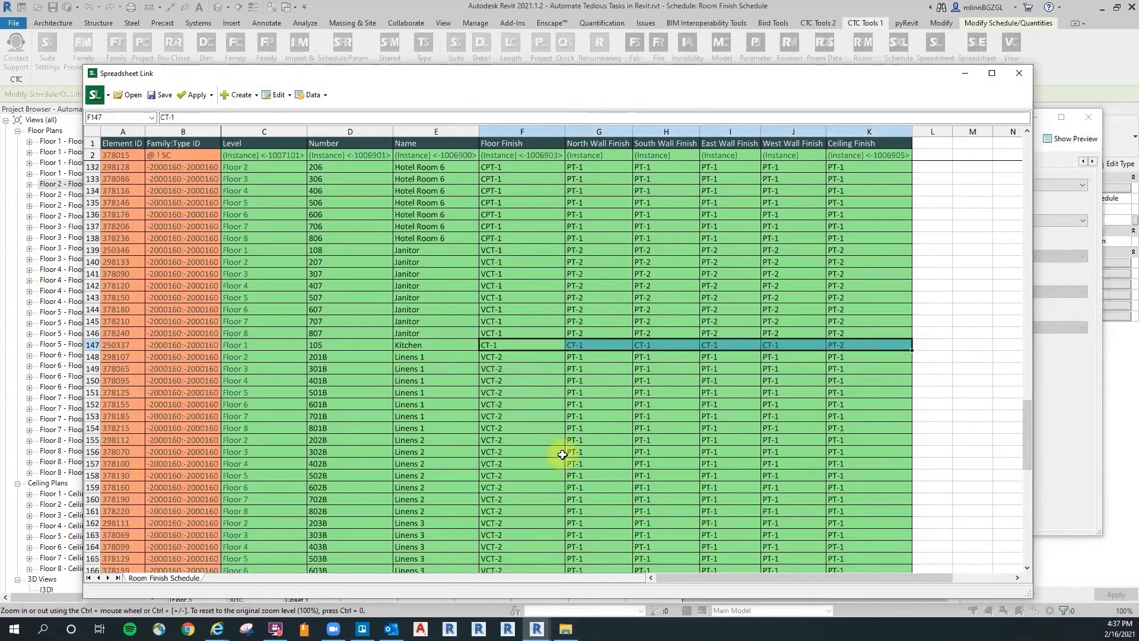
left_click(507, 346)
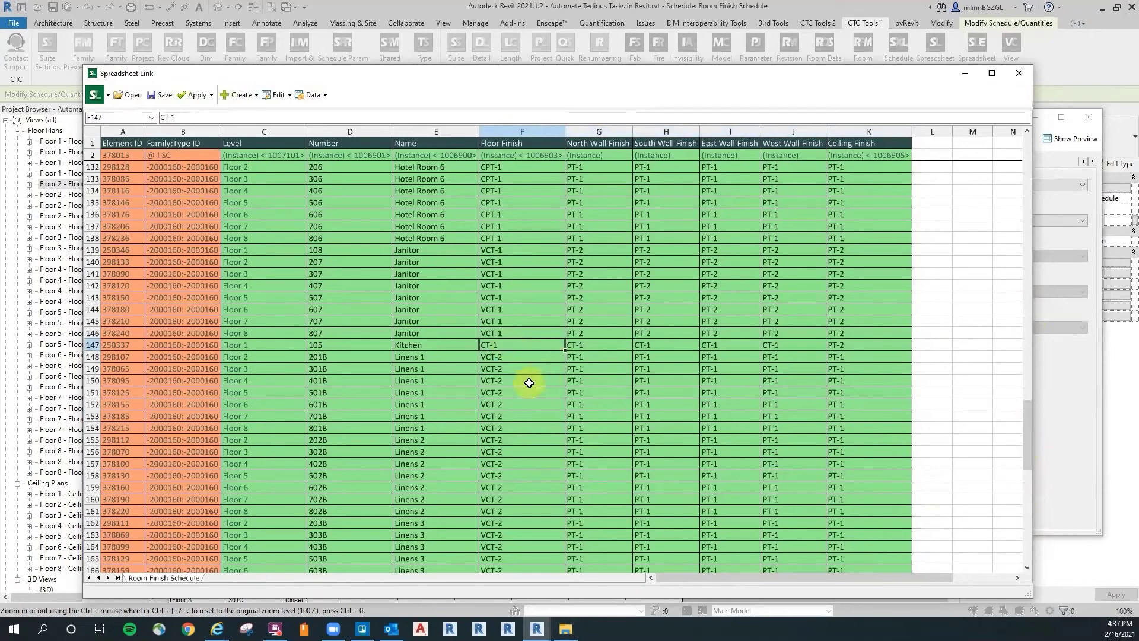
left_click(575, 392)
scroll(572, 356, "down", 11)
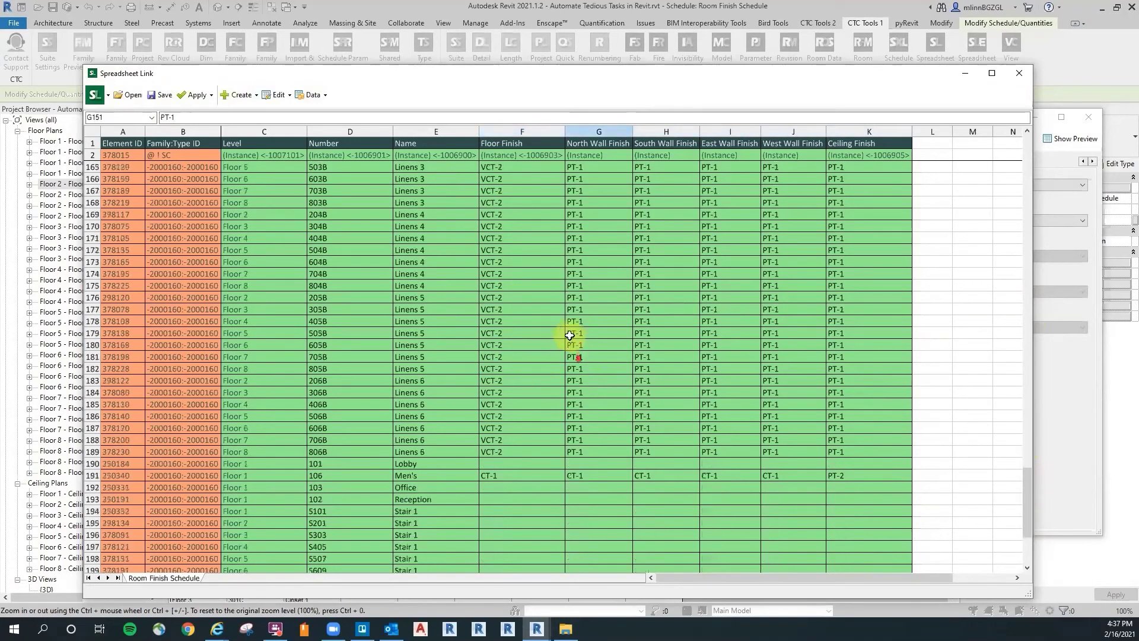
scroll(570, 335, "down", 4)
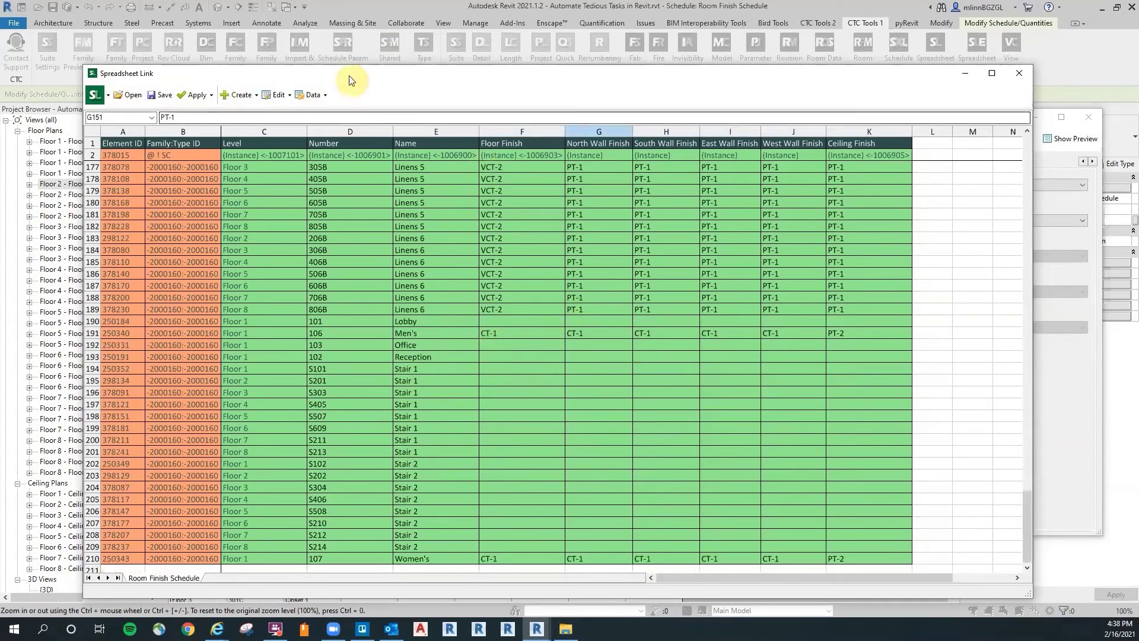
left_click(195, 95)
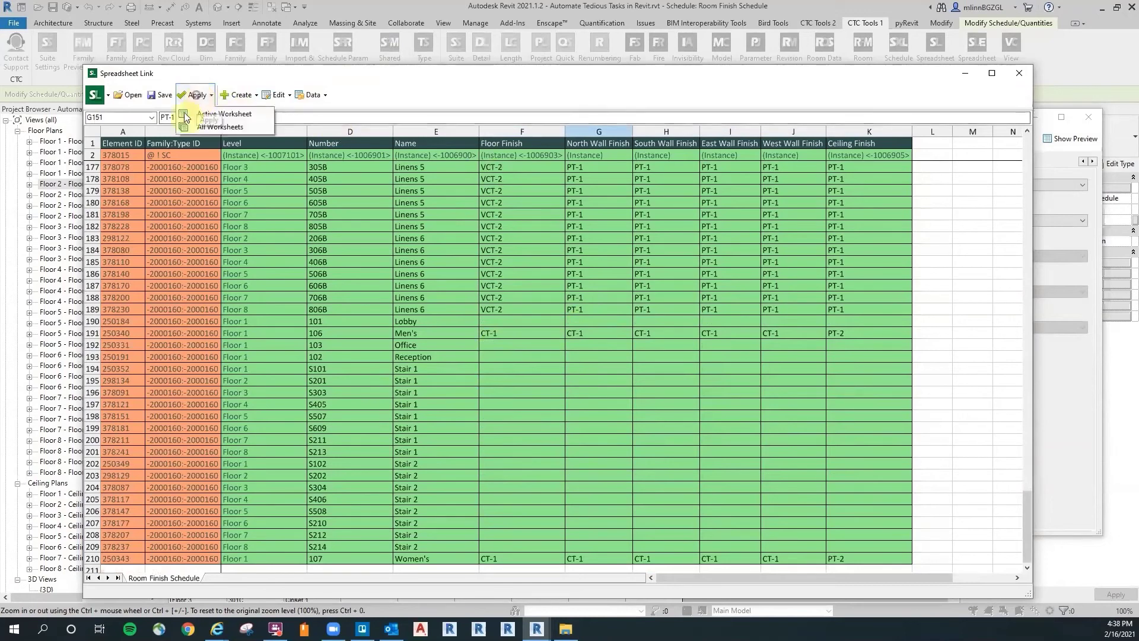
left_click(228, 114)
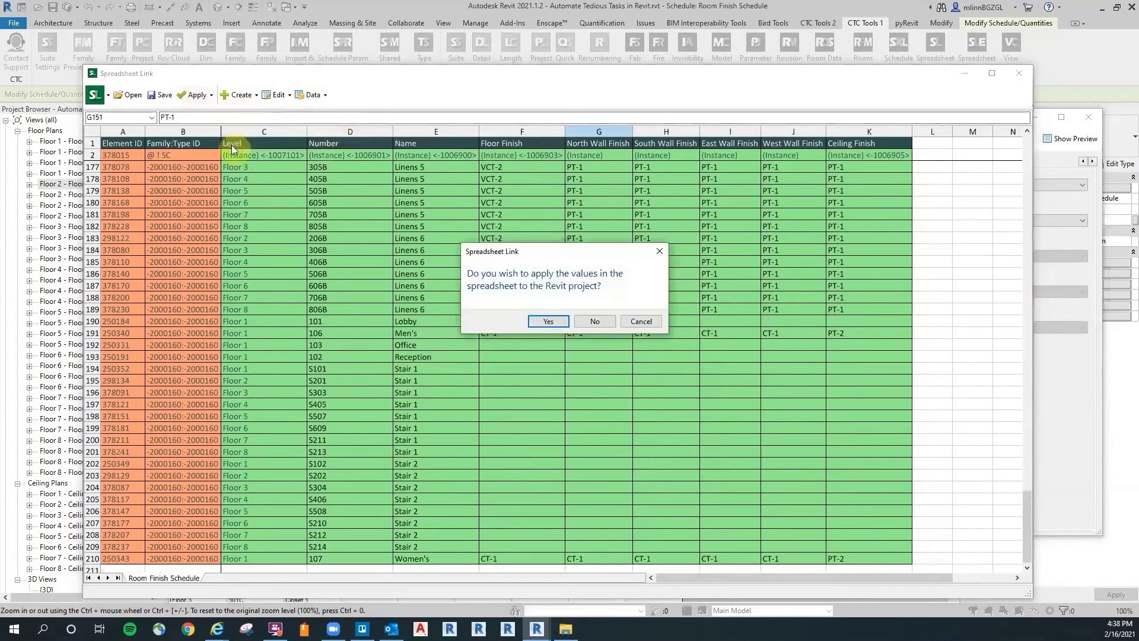
left_click(547, 320)
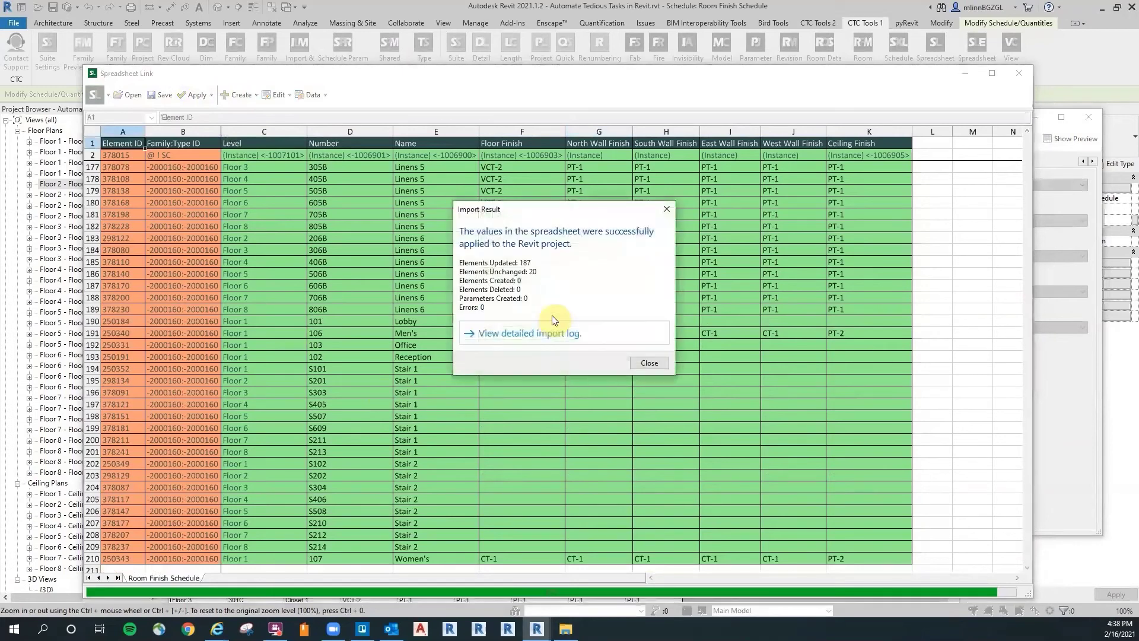
left_click(649, 362)
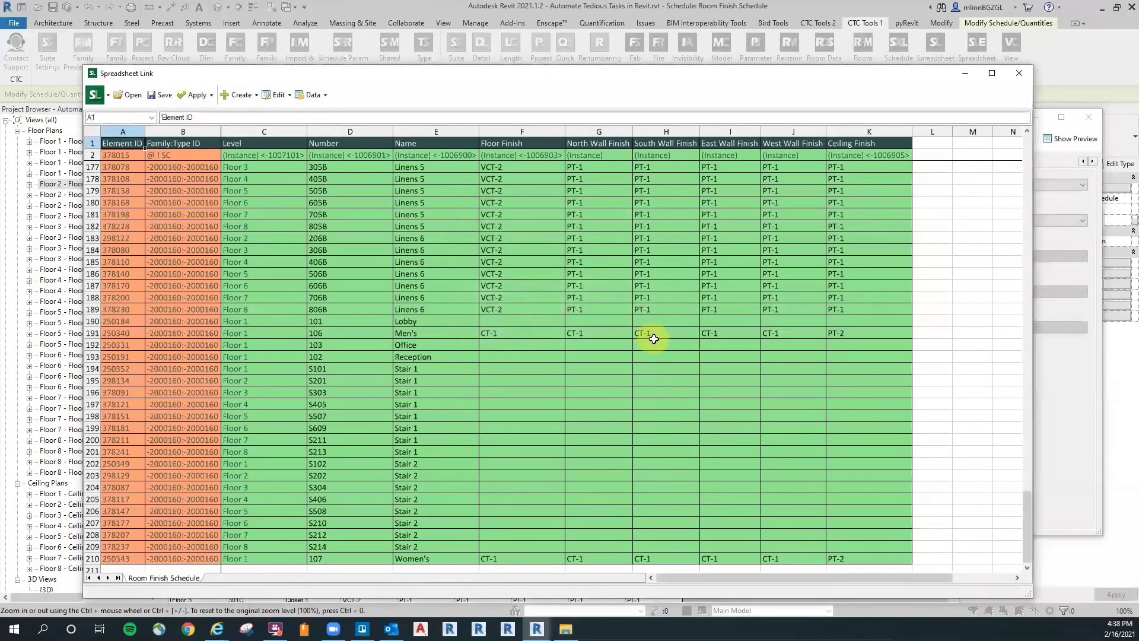
Step: Close the spreadsheet and the Spreadsheet Link settings without saving the settings, returning to the Room Finish Schedule
left_click(1019, 73)
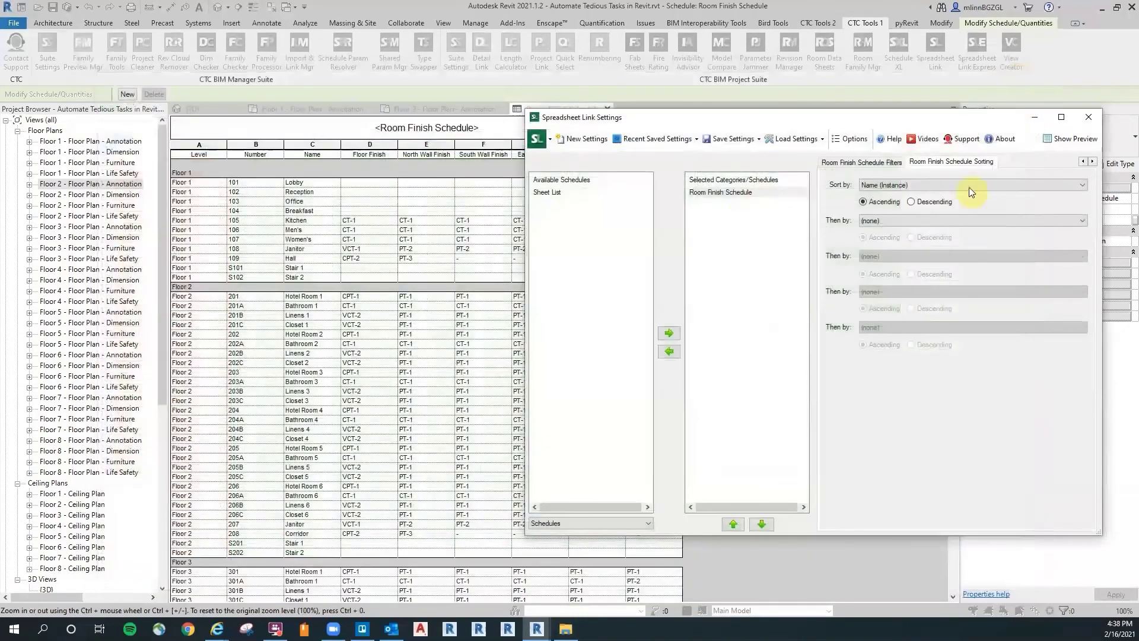
left_click(1088, 117)
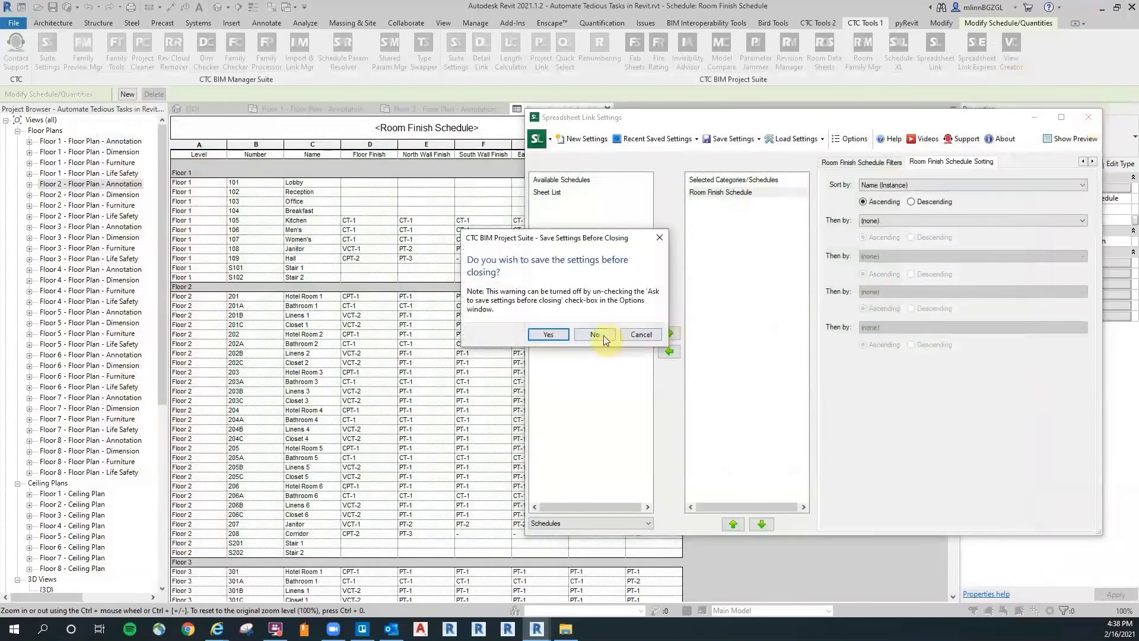
left_click(594, 335)
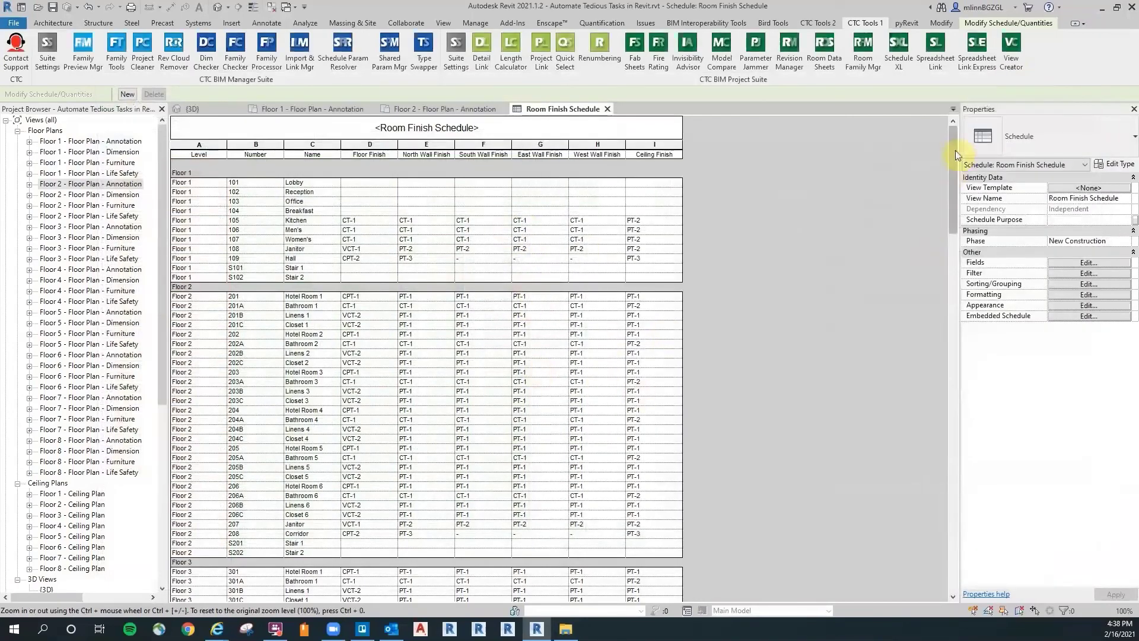
mouse_move(954, 156)
left_mouse_down()
mouse_move(1012, 521)
mouse_move(945, 476)
mouse_move(956, 199)
mouse_move(971, 153)
left_mouse_up()
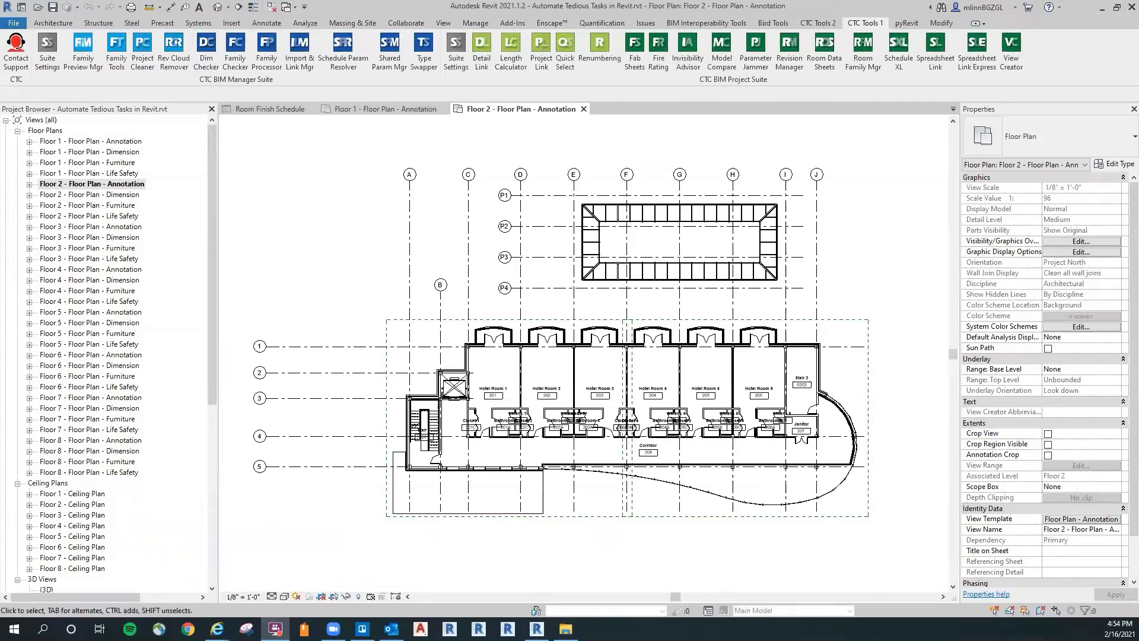
Step: Examine the Area A and Area B dependent views of the Floor 1 annotation and dimension plans and the Floor 7 and 8 ceiling plans
left_click(95, 142)
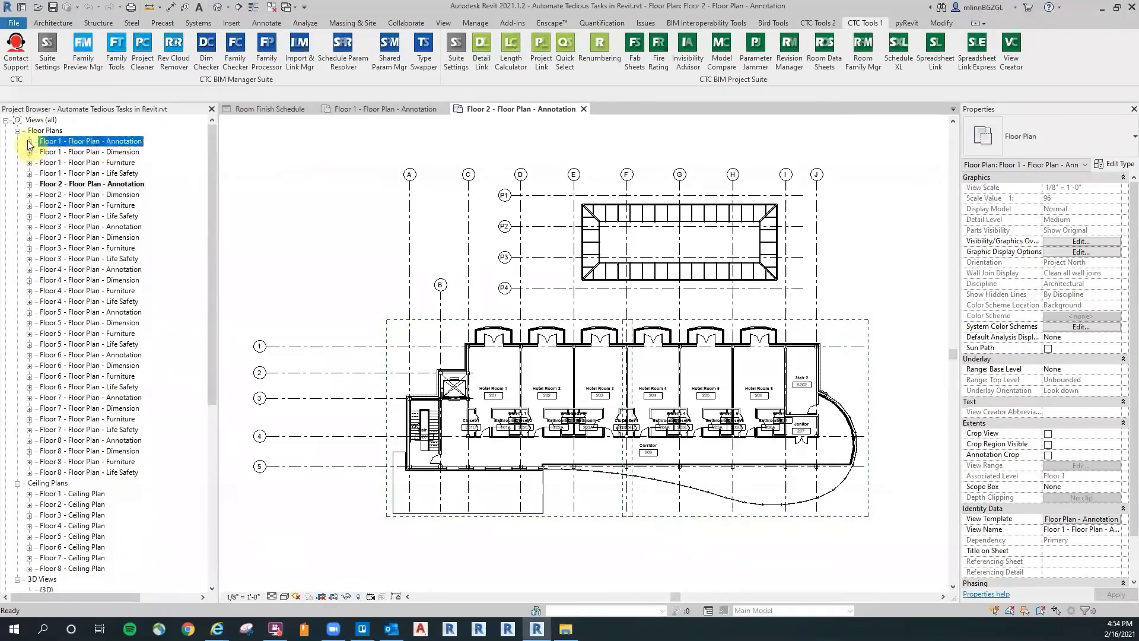
left_click(30, 142)
left_click(99, 162)
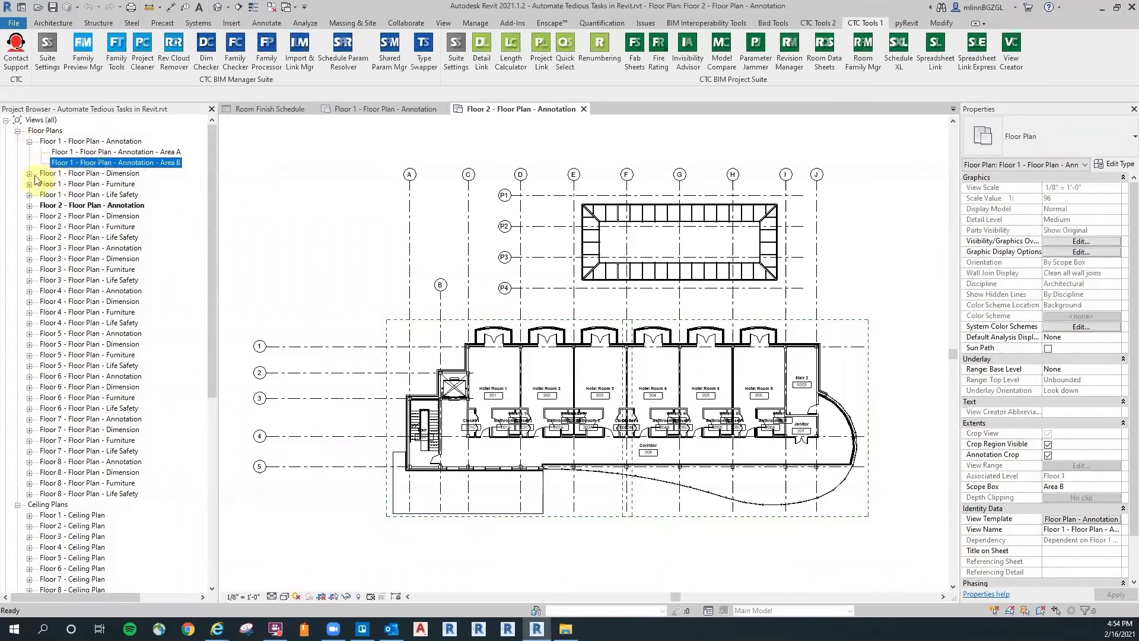
left_click(30, 173)
left_click(104, 183)
left_click(104, 194)
left_click_drag(207, 191, 201, 332)
left_click(29, 355)
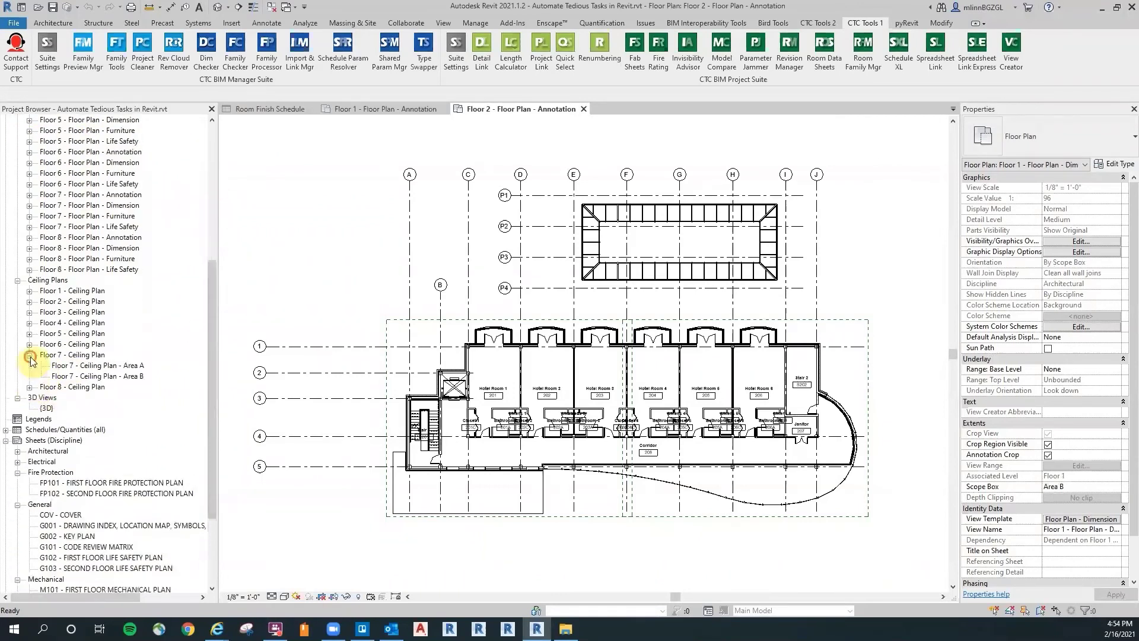
left_click(29, 387)
left_click(89, 376)
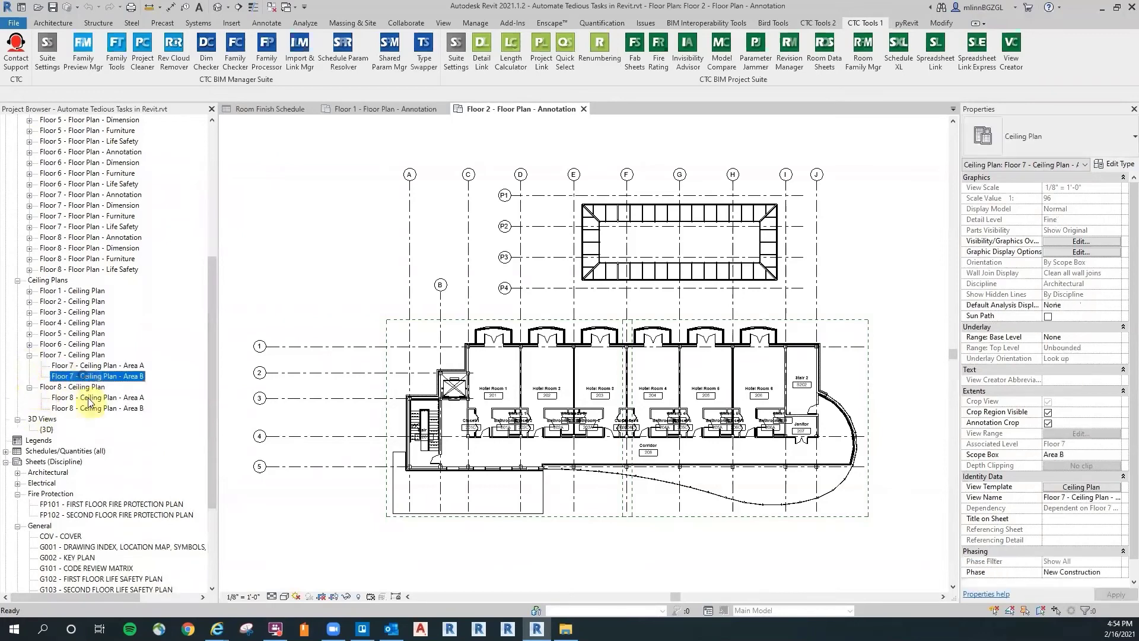
left_click(89, 397)
left_click(91, 409)
Step: Expand the Architectural sheets and examine the floor plan sheets and their Area A and Area B sheets
left_click_drag(215, 356, 215, 433)
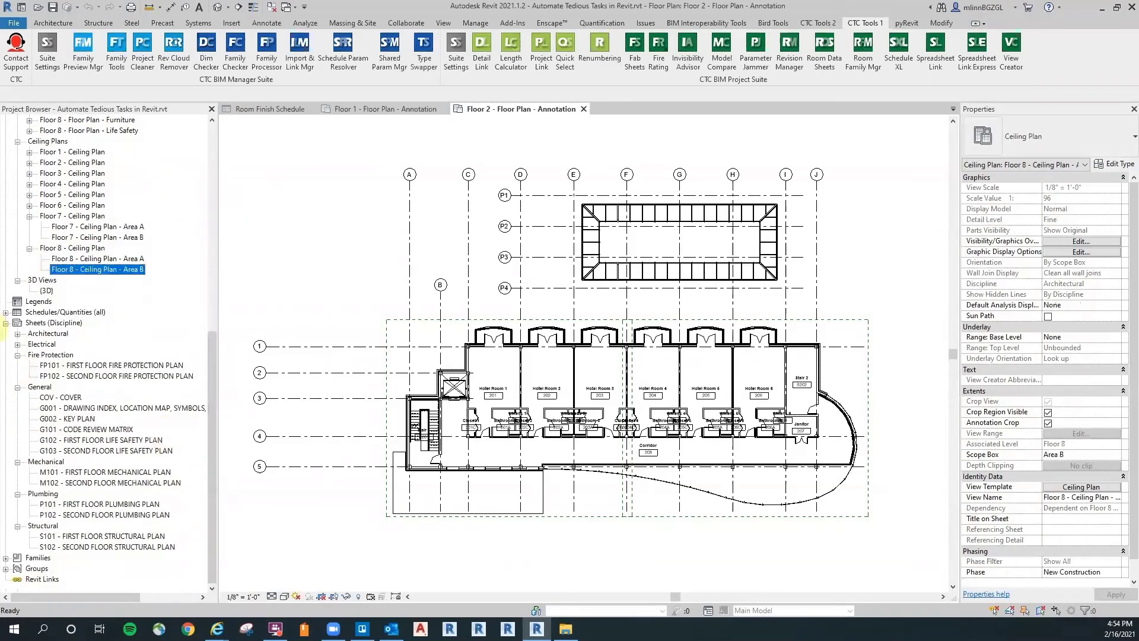
left_click(17, 333)
left_click_drag(214, 288, 222, 251)
left_click(194, 354)
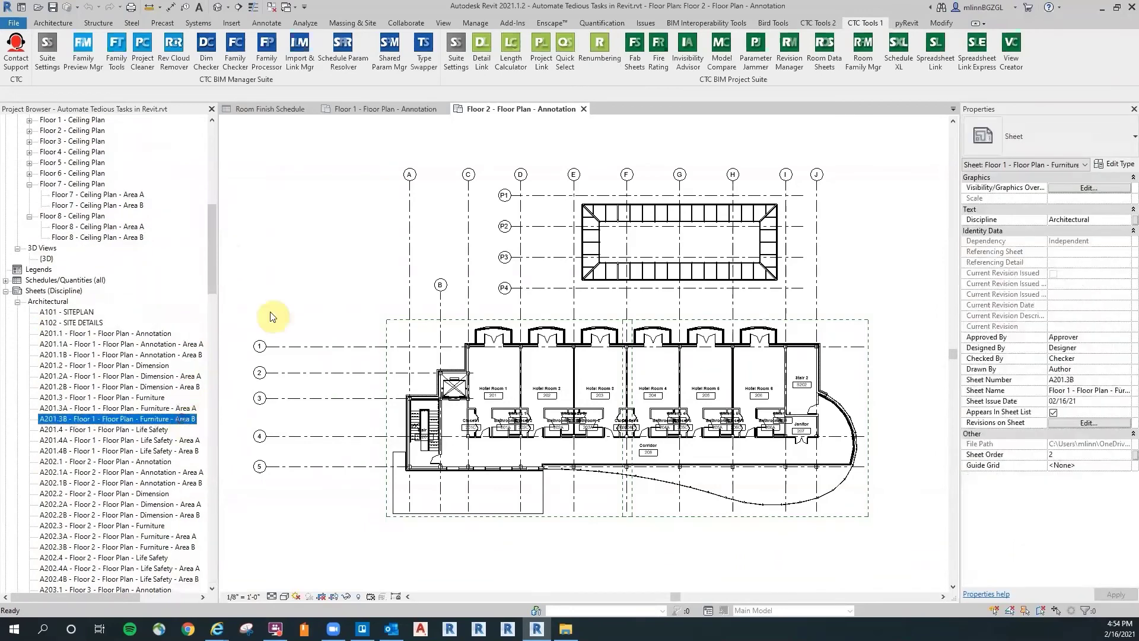
left_click(289, 245)
left_click(863, 197)
Step: Start Quick Select with the filter applied to the whole project and the category set to Views
left_click(565, 51)
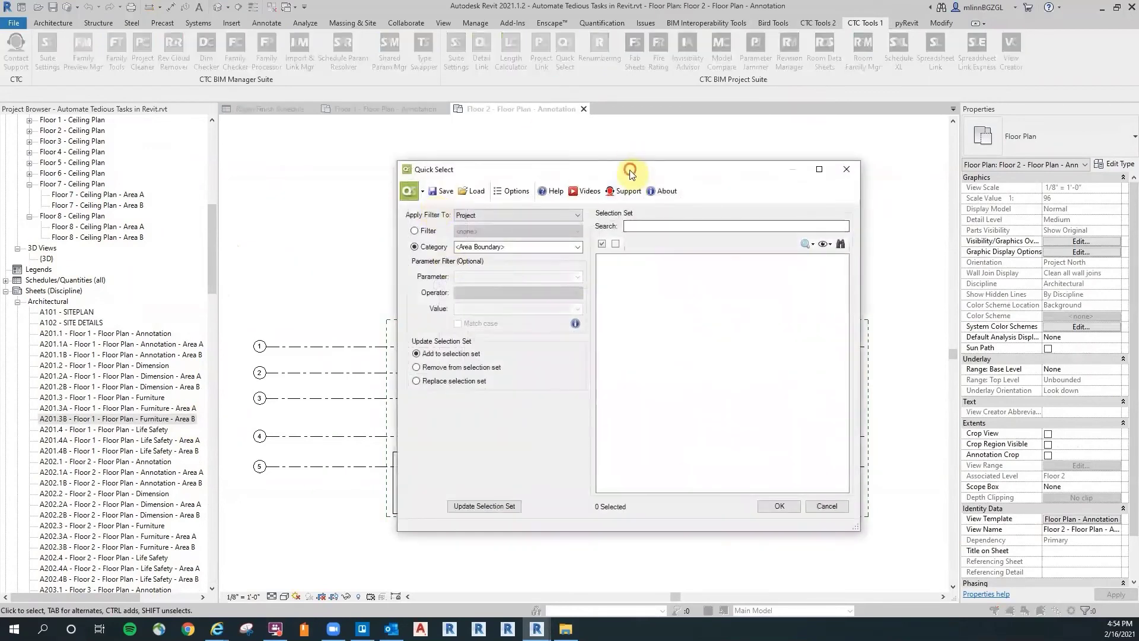
left_click(484, 220)
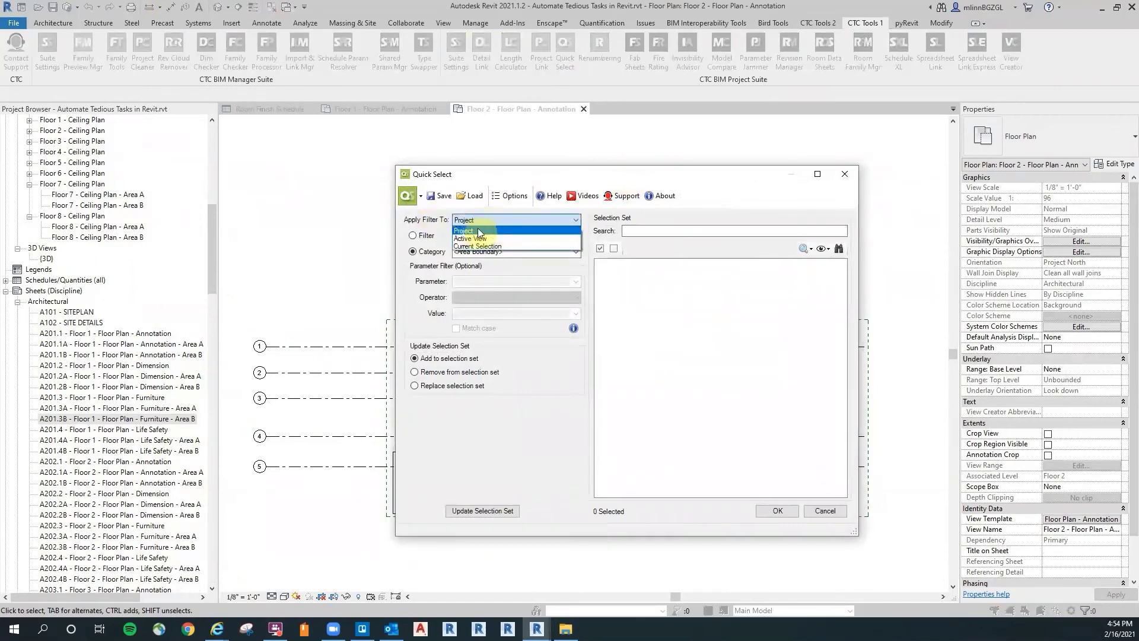
left_click(483, 220)
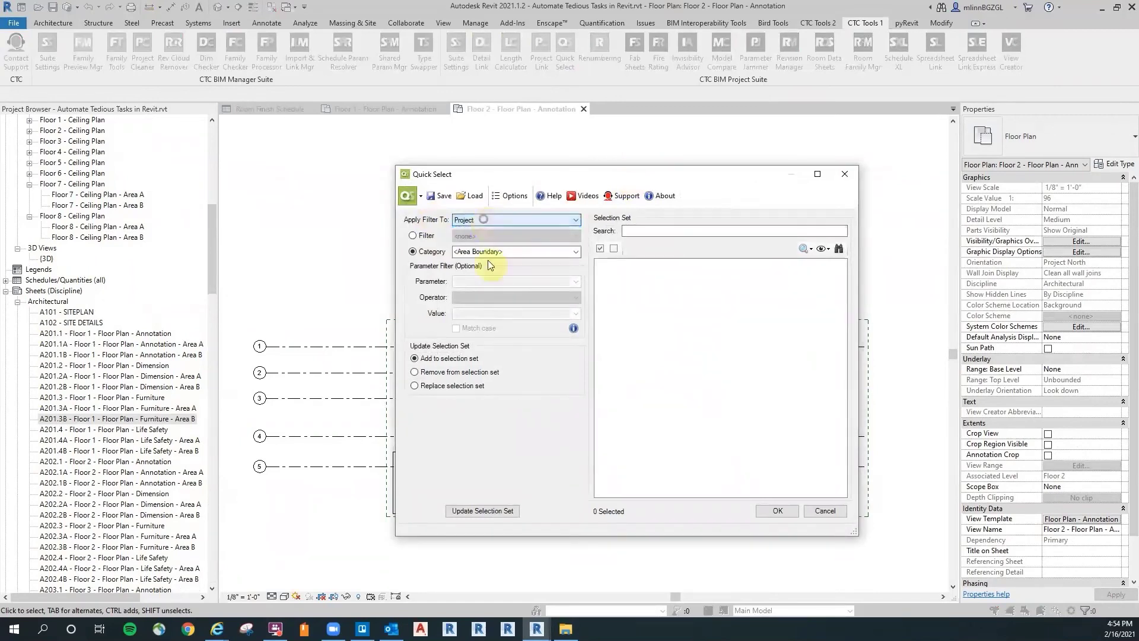
left_click(519, 251)
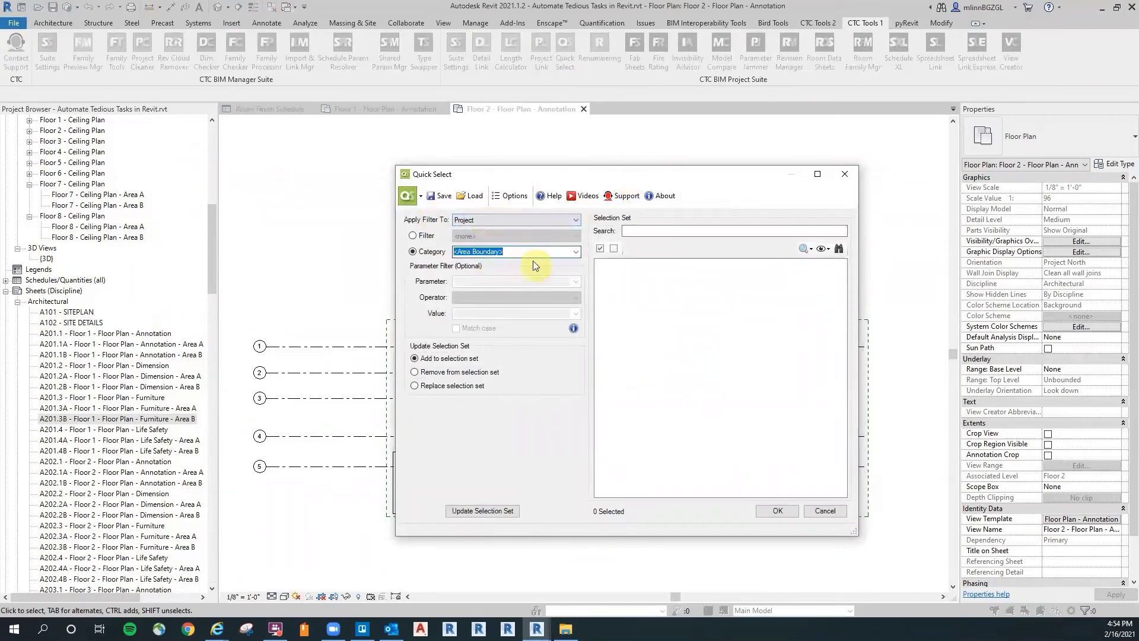
type("Views")
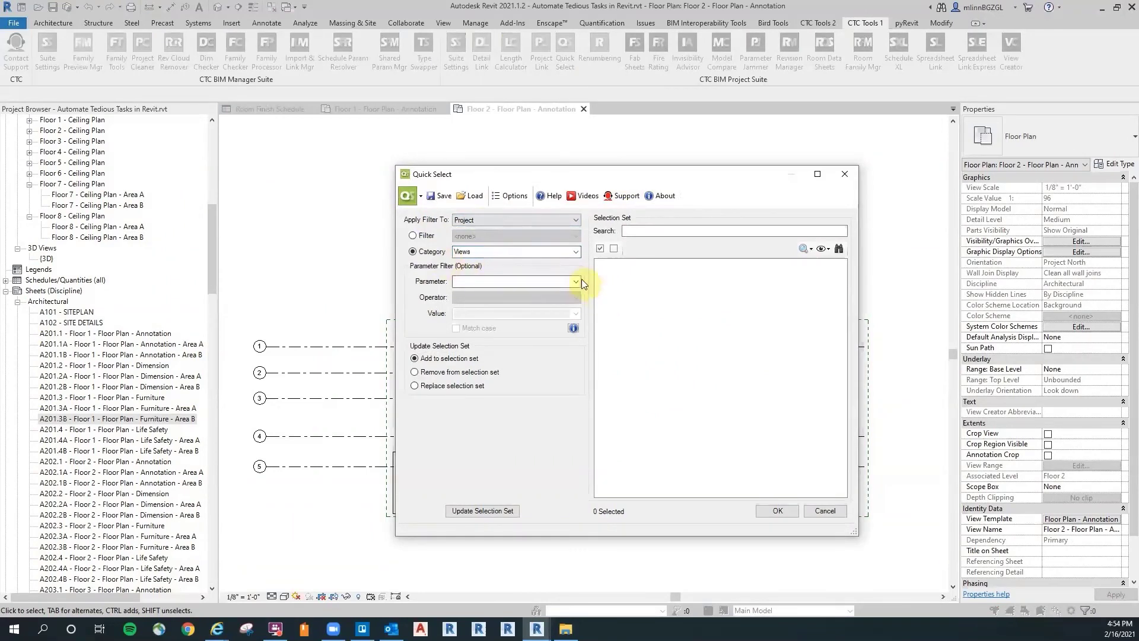
Step: Filter for views whose View Name (Instance) contains "area" and add them to the selection set
left_click(575, 281)
left_click(495, 284)
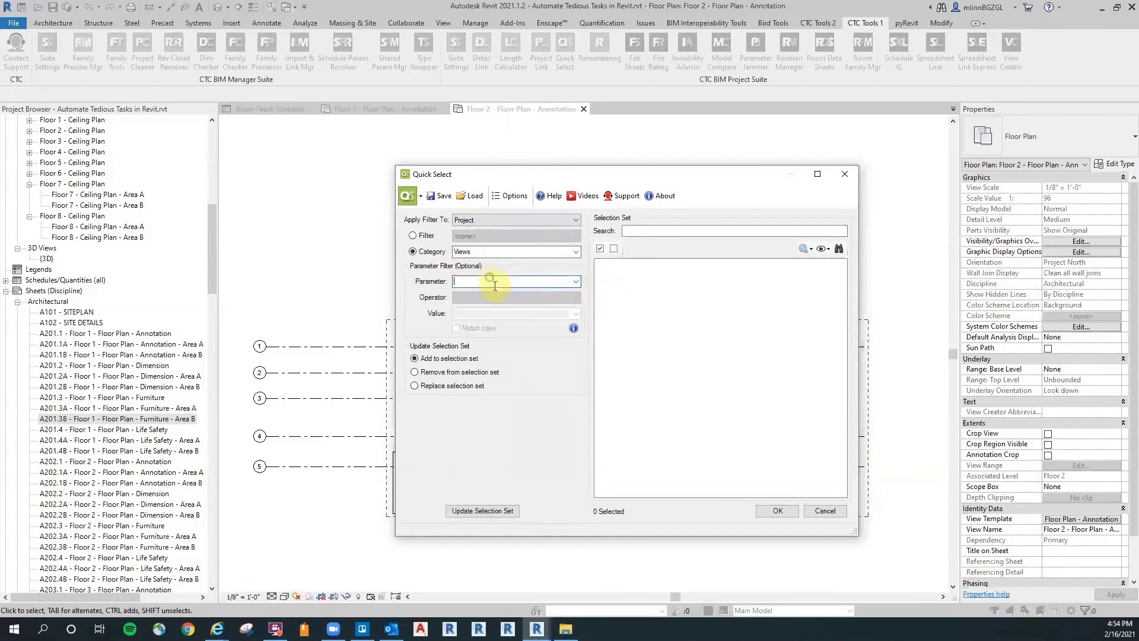
type("view name (Instance)")
key("Tab")
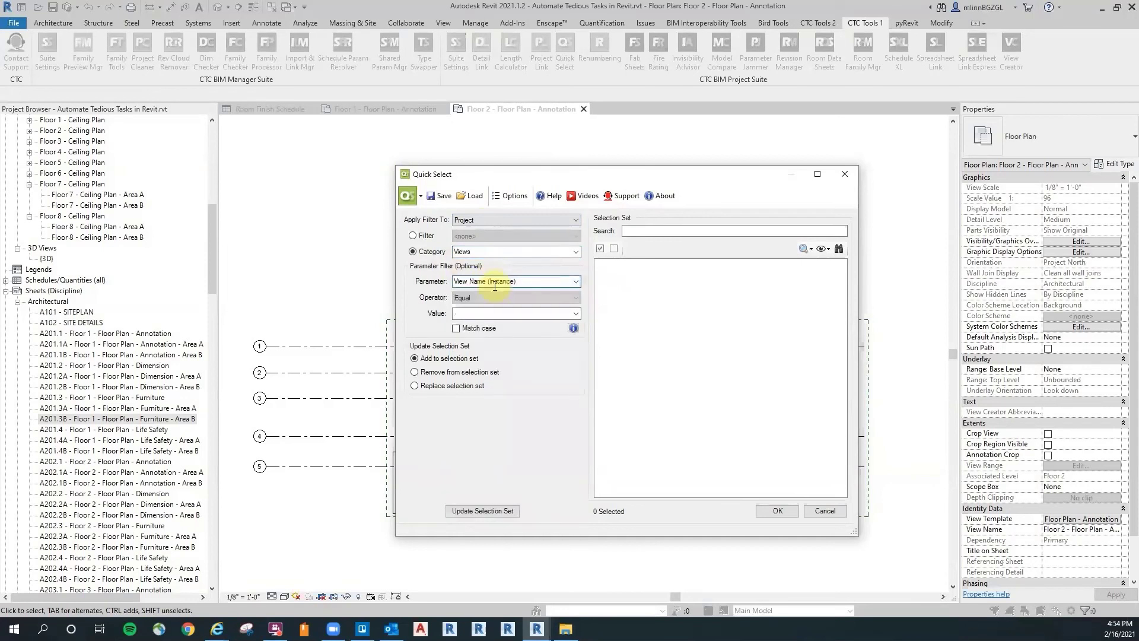
left_click(494, 297)
left_click(497, 320)
left_click(487, 312)
type("area")
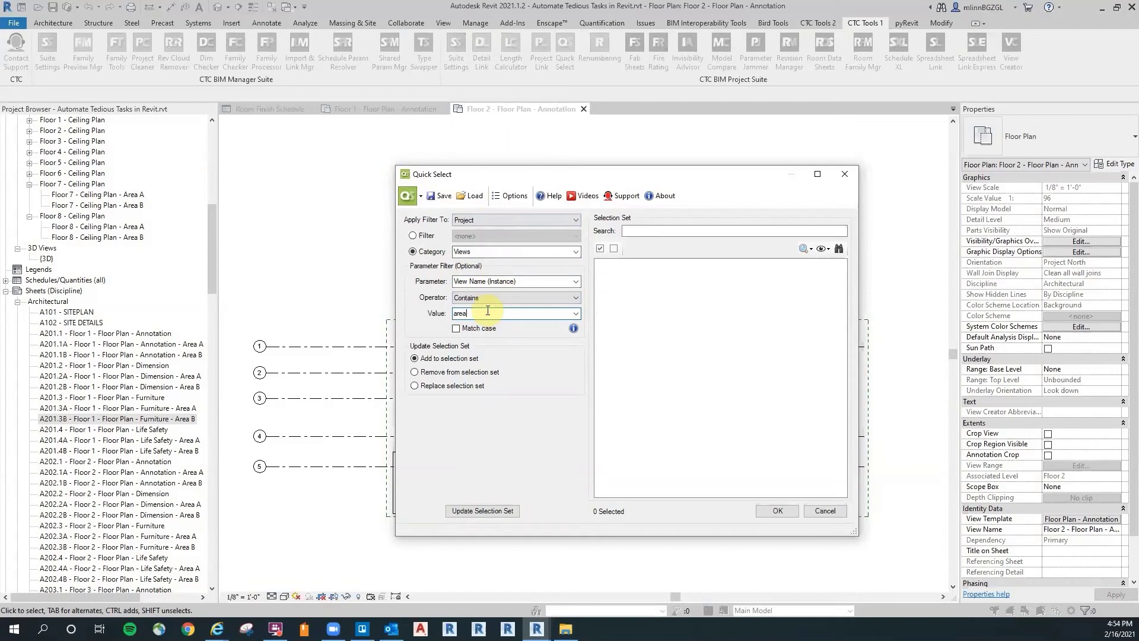
left_click(493, 510)
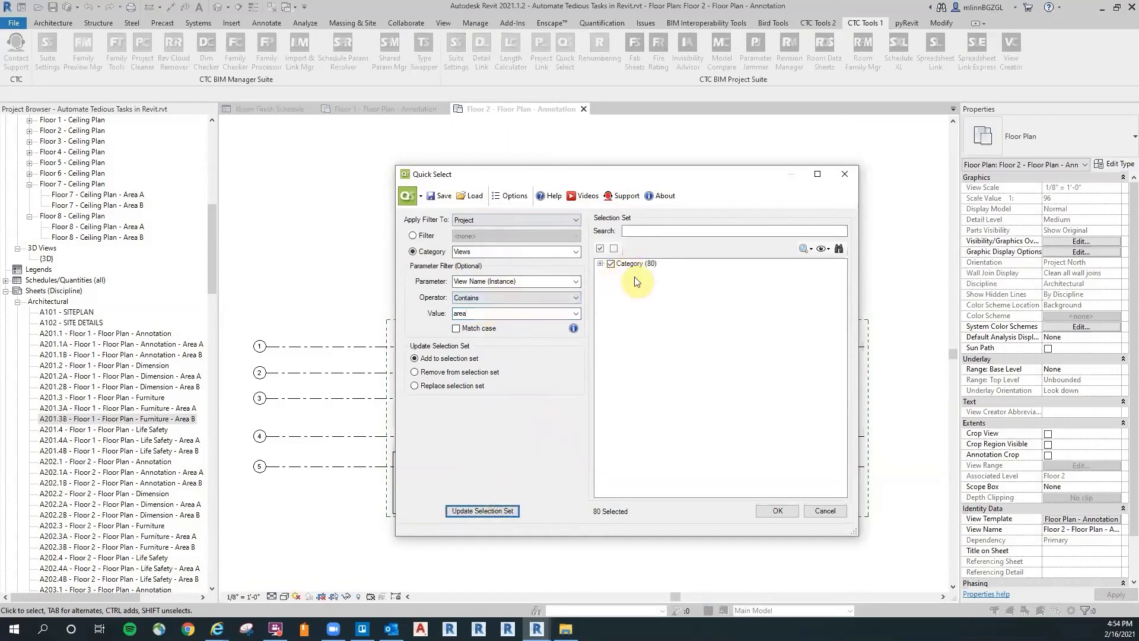
Step: Add the sheets whose Sheet Name (Instance) contains "area" to the same selection set
left_click(486, 248)
type("she")
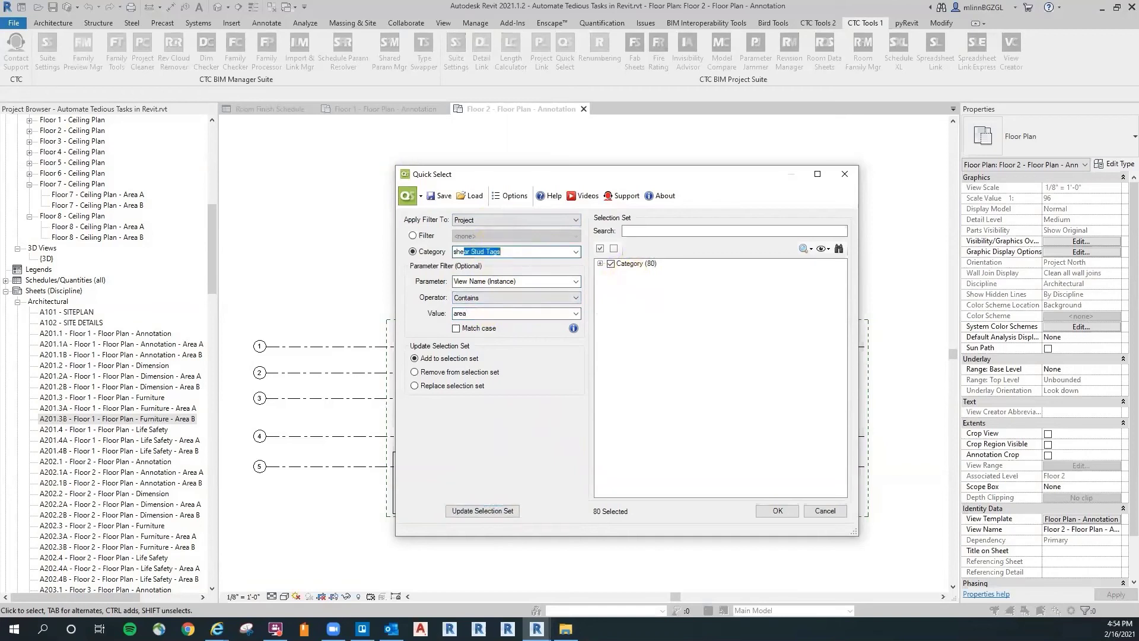
type("e")
key("Tab")
type("sheet n")
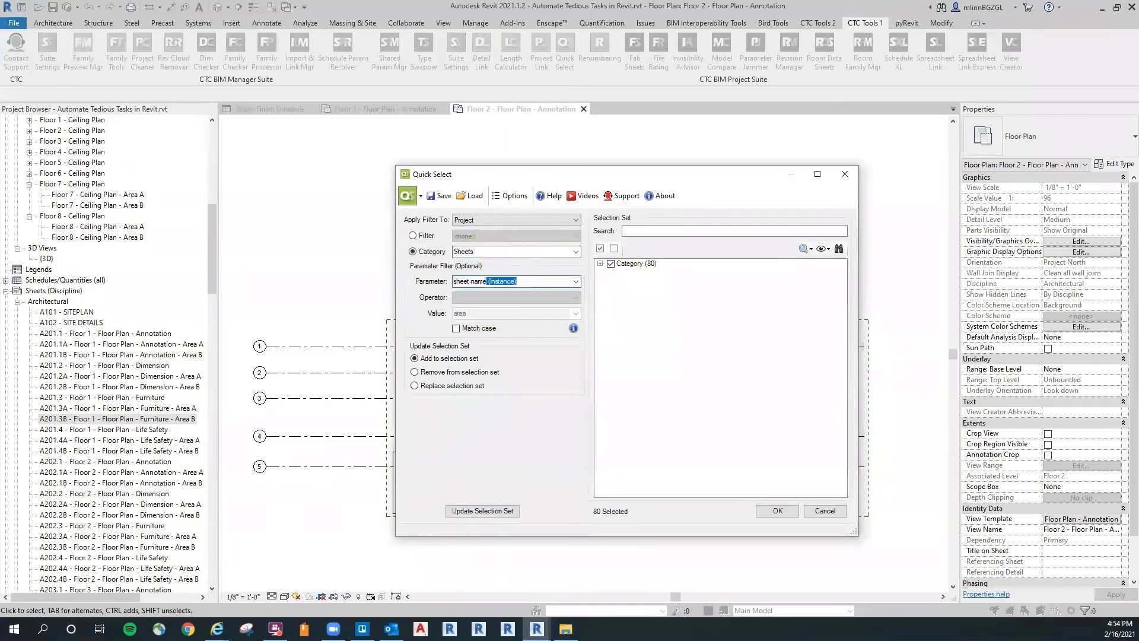
type("ame")
key("Tab")
left_click(499, 298)
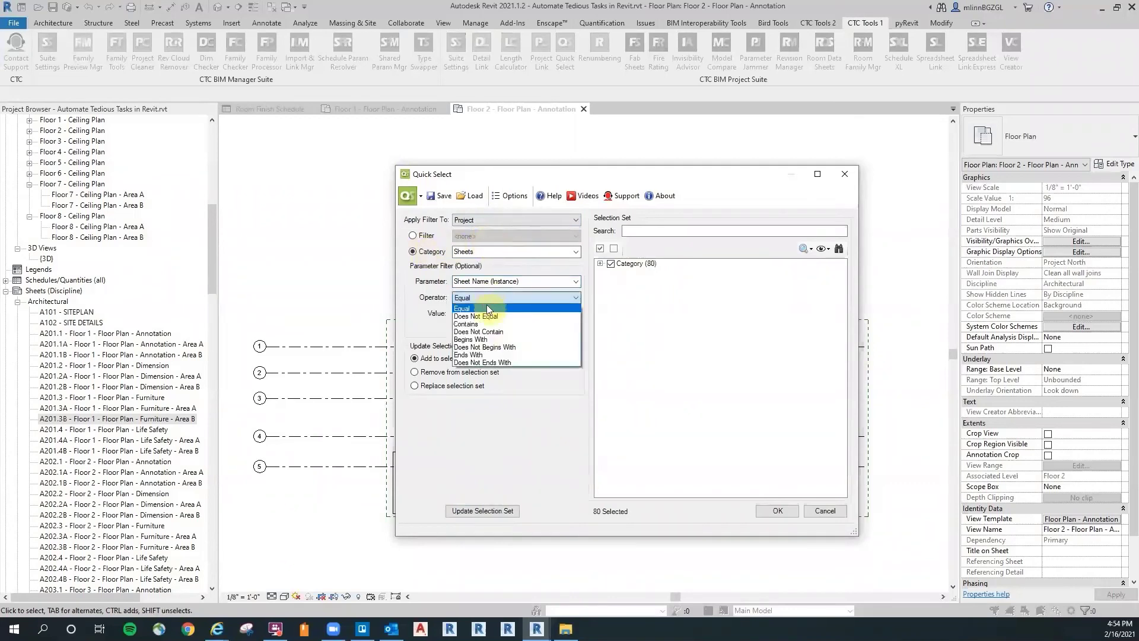
left_click(487, 324)
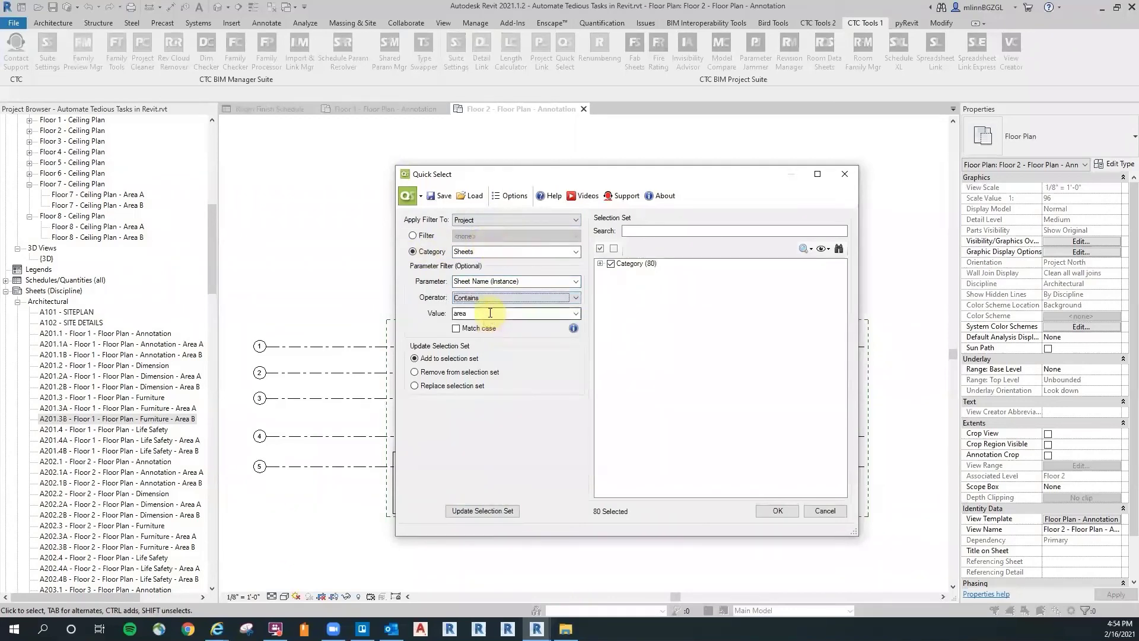
left_click(499, 509)
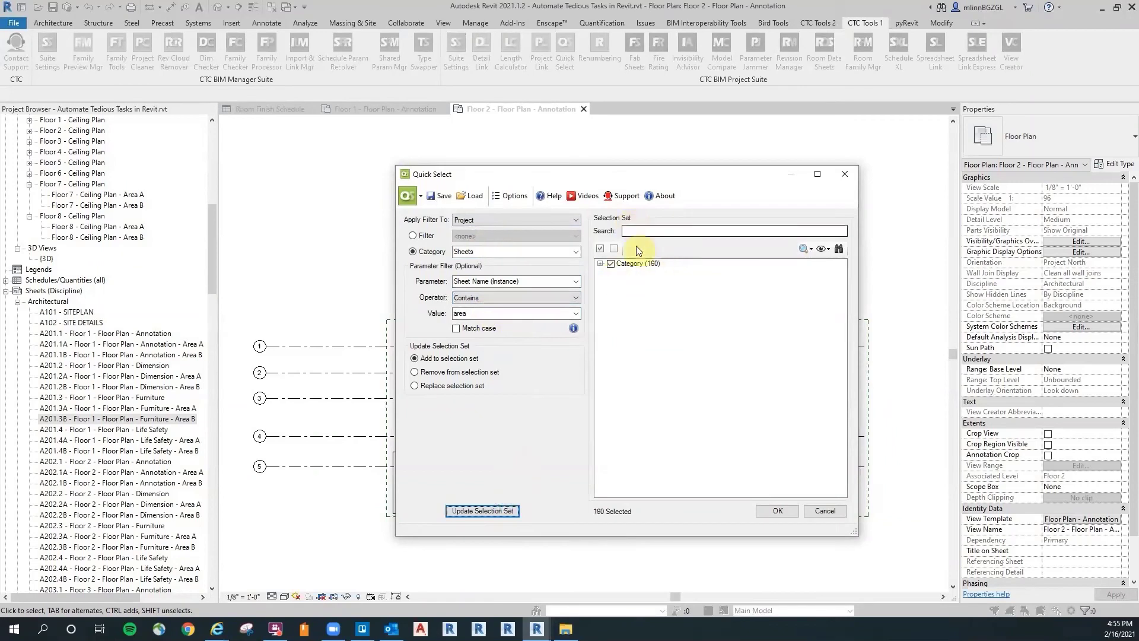
Step: Expand the selection set's Views and Sheets categories and examine the floor plans, ceiling plans and sheets they contain
left_click(600, 263)
left_click(610, 273)
left_click(611, 292)
left_click(622, 283)
left_click(623, 320)
left_click(633, 292)
left_click_drag(843, 275, 838, 415)
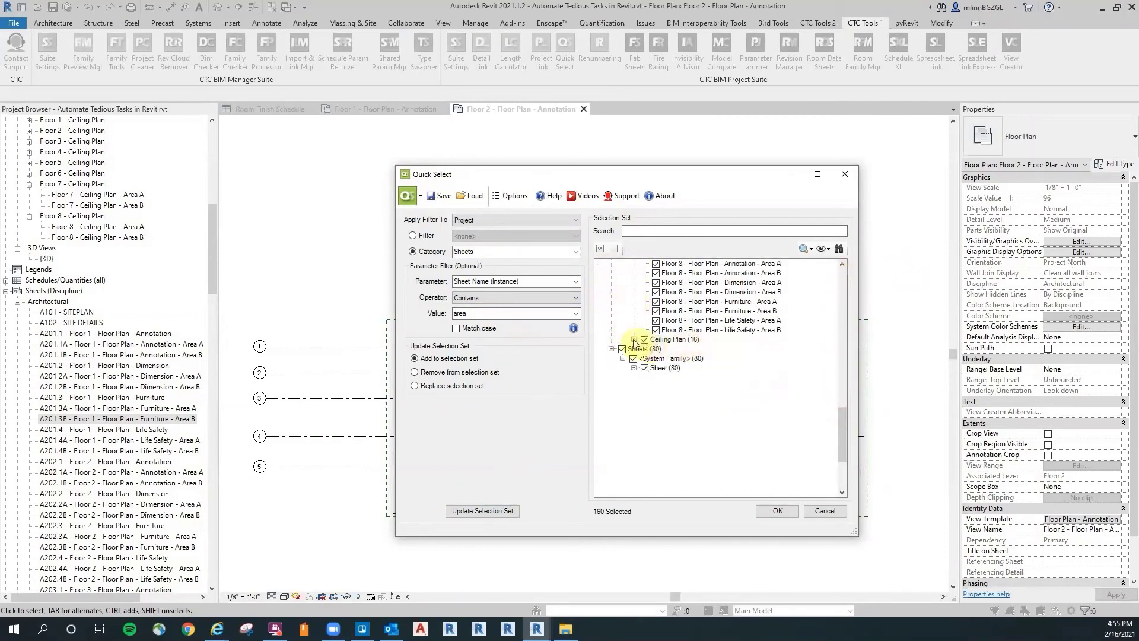
left_click(634, 339)
left_click_drag(839, 400, 842, 446)
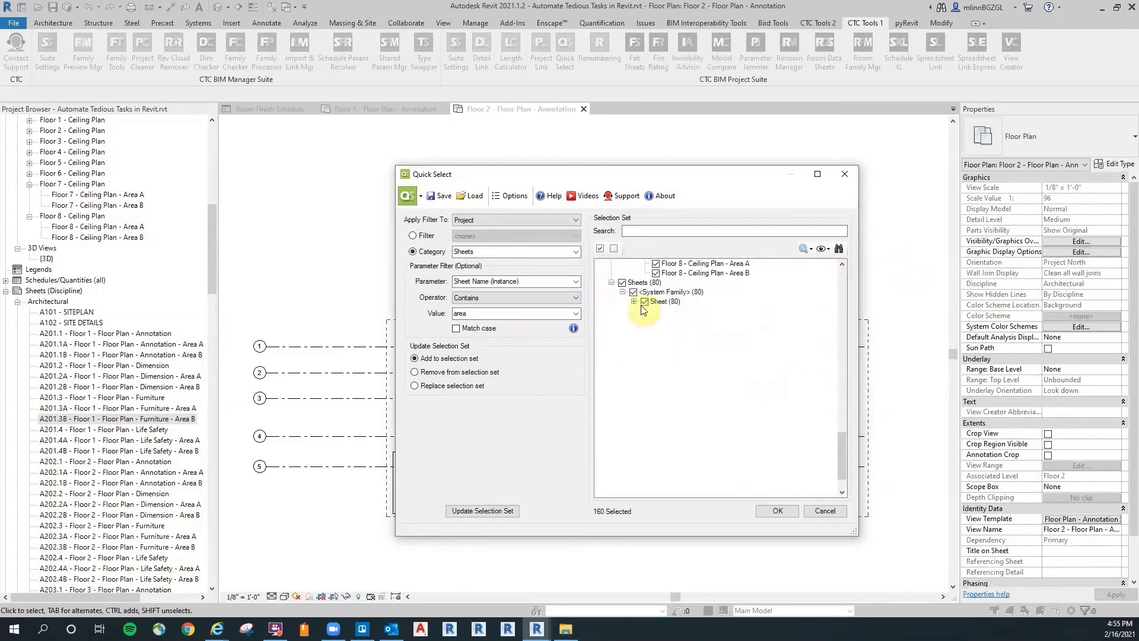
left_click(634, 302)
left_click_drag(846, 361, 811, 436)
Step: Accept the selection set and delete all its Area A and Area B views and sheets, checking the remaining views and sheets in the project
left_click(789, 512)
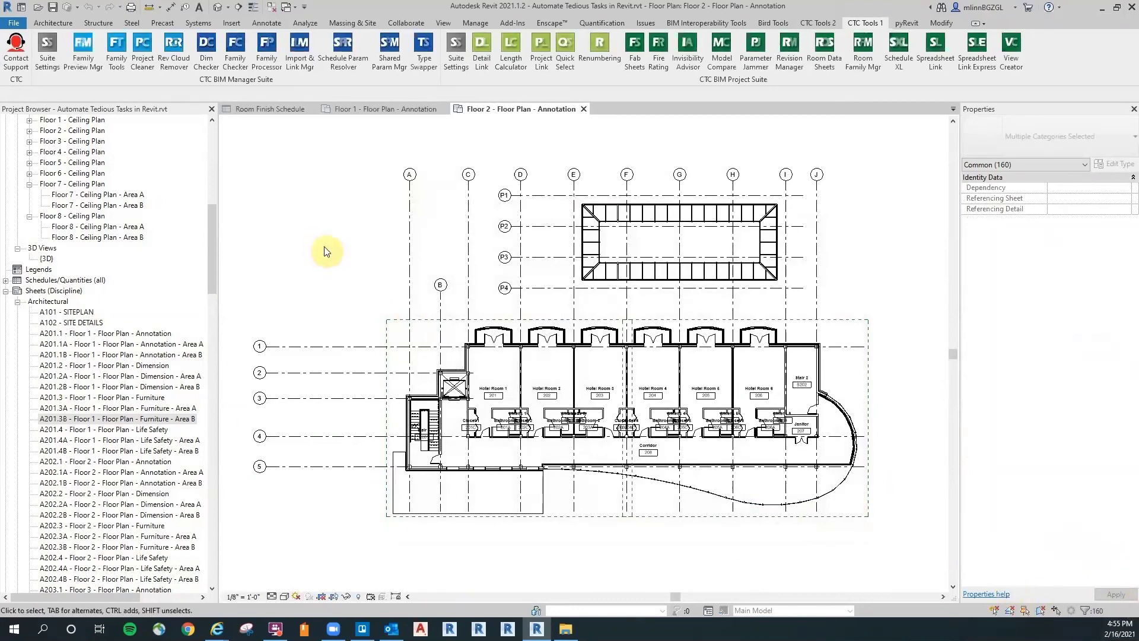
key("Delete")
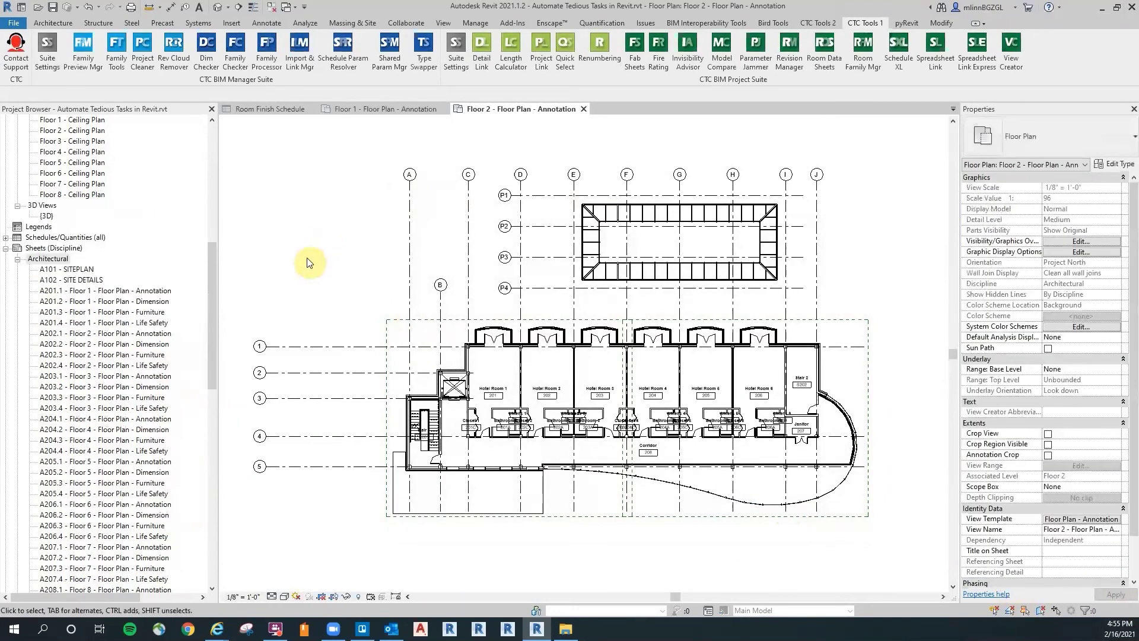
left_click_drag(212, 298, 215, 154)
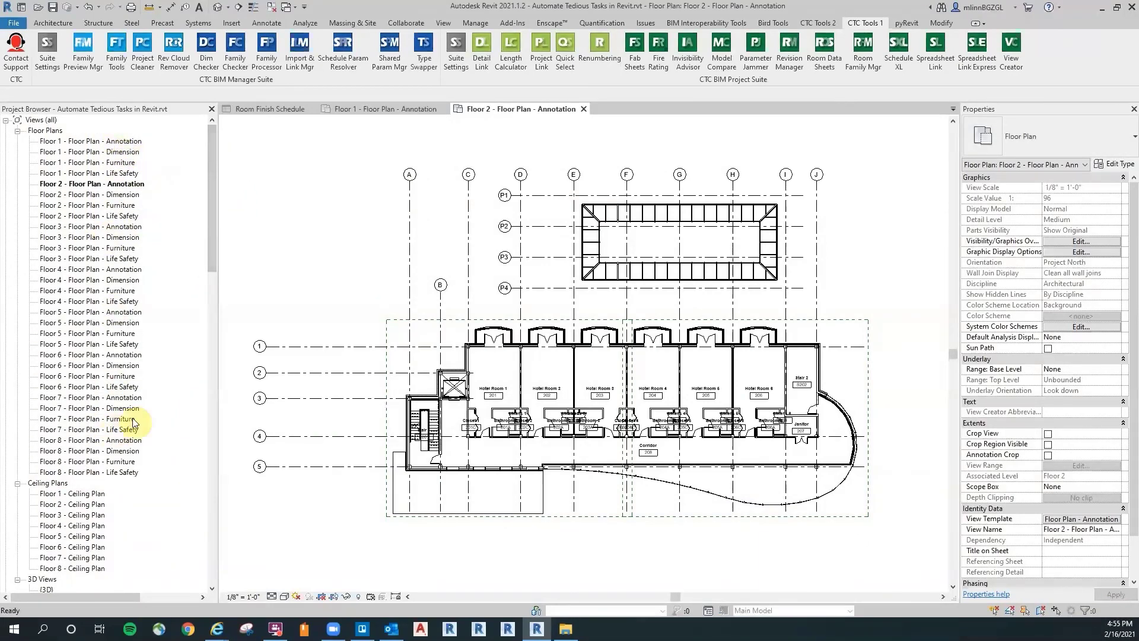
left_click_drag(212, 203, 231, 352)
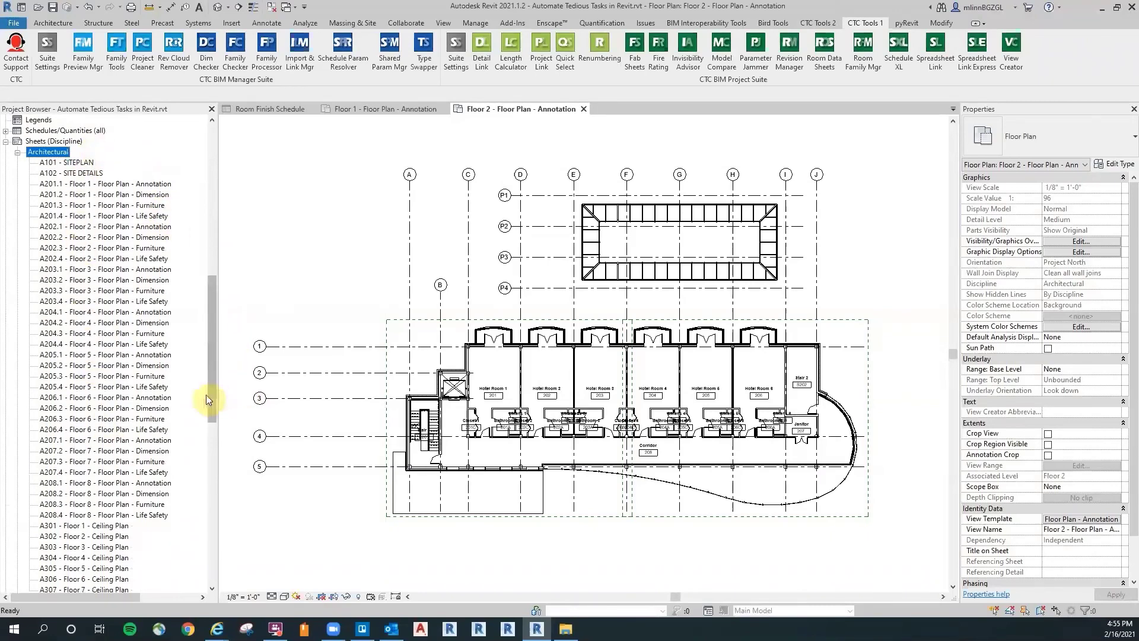
left_click_drag(216, 403, 227, 313)
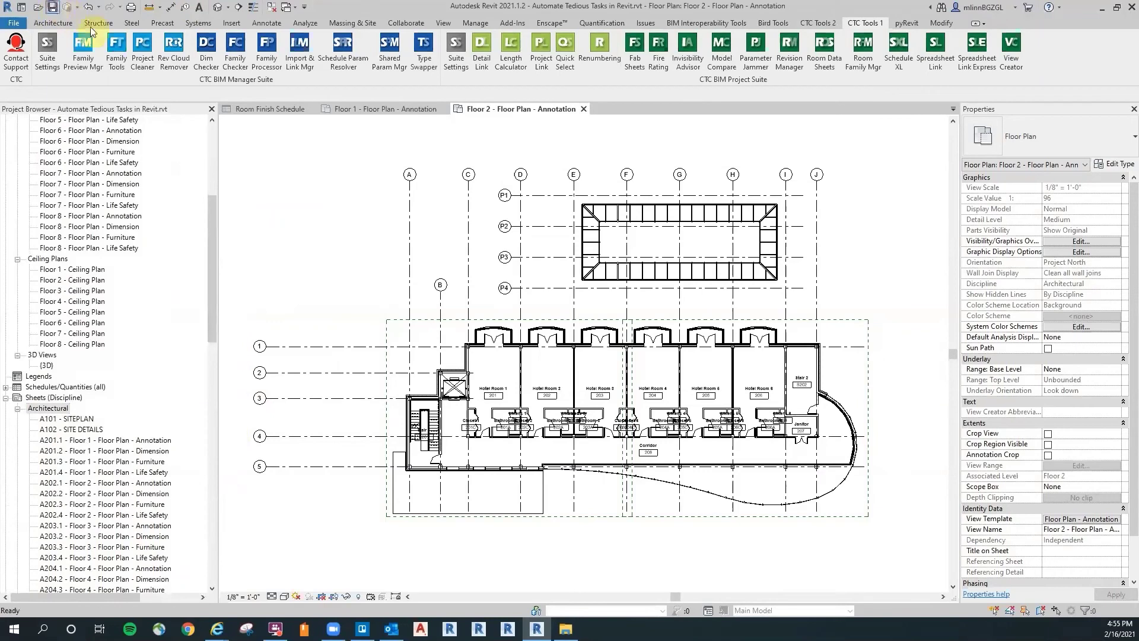